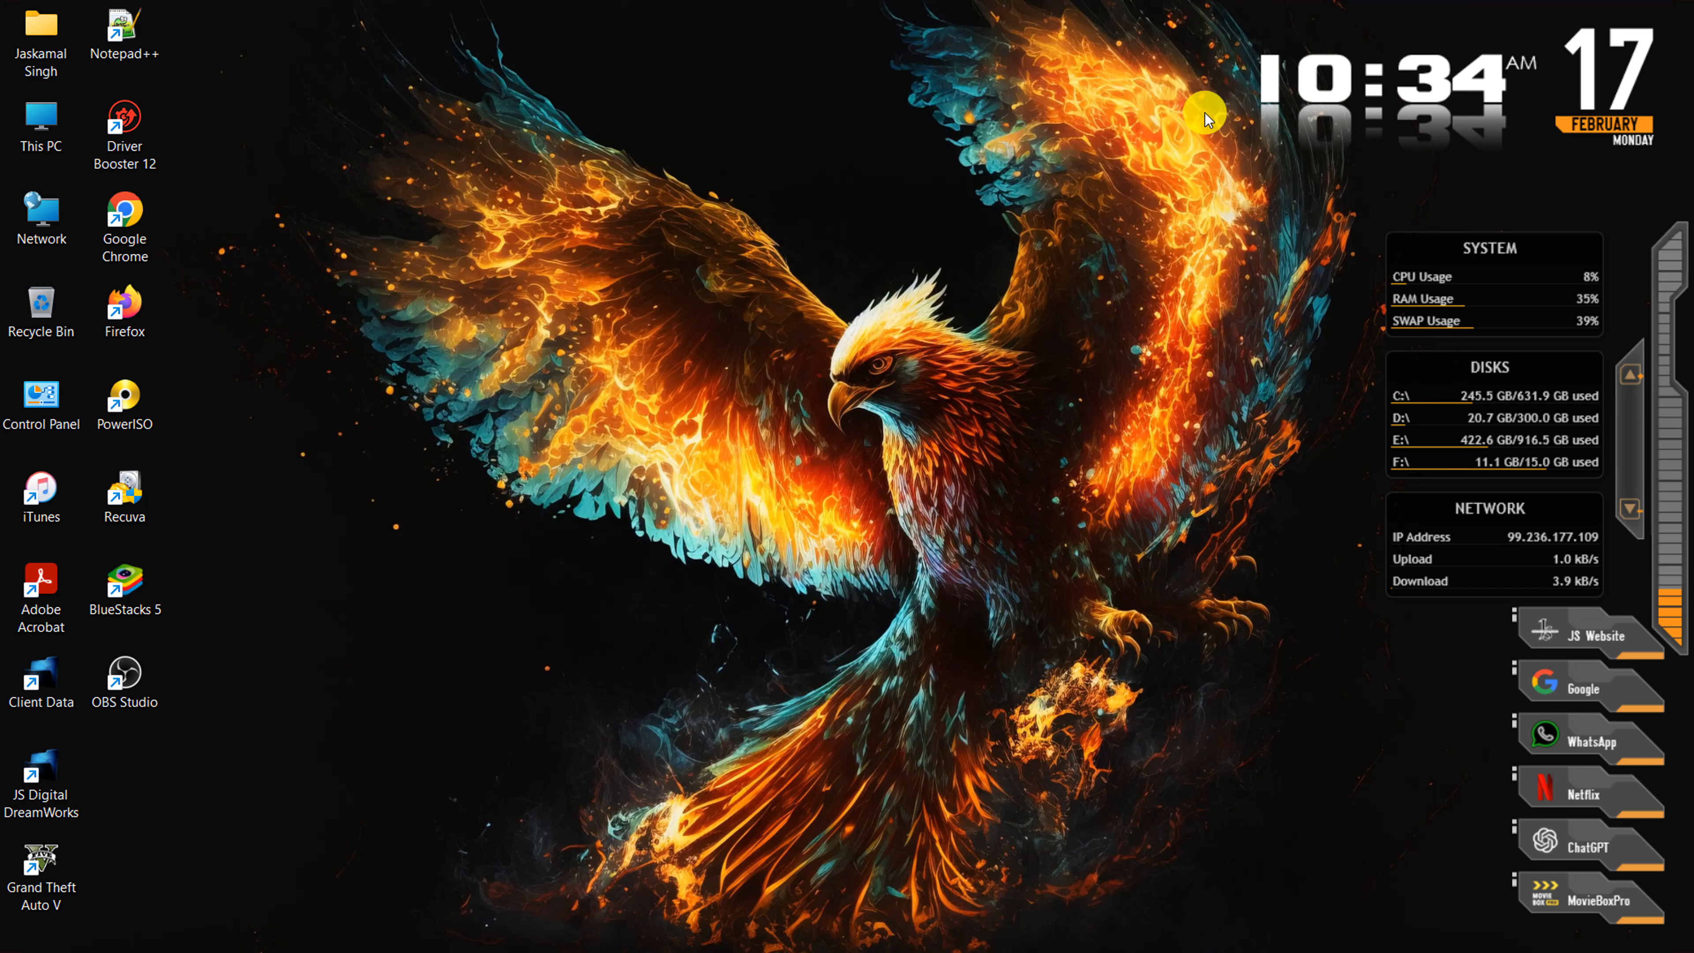
# - Open the lesson outline sticky note and review its Home Tab, Insert Tab and Quick Tips topics
pyautogui.click(869, 925)
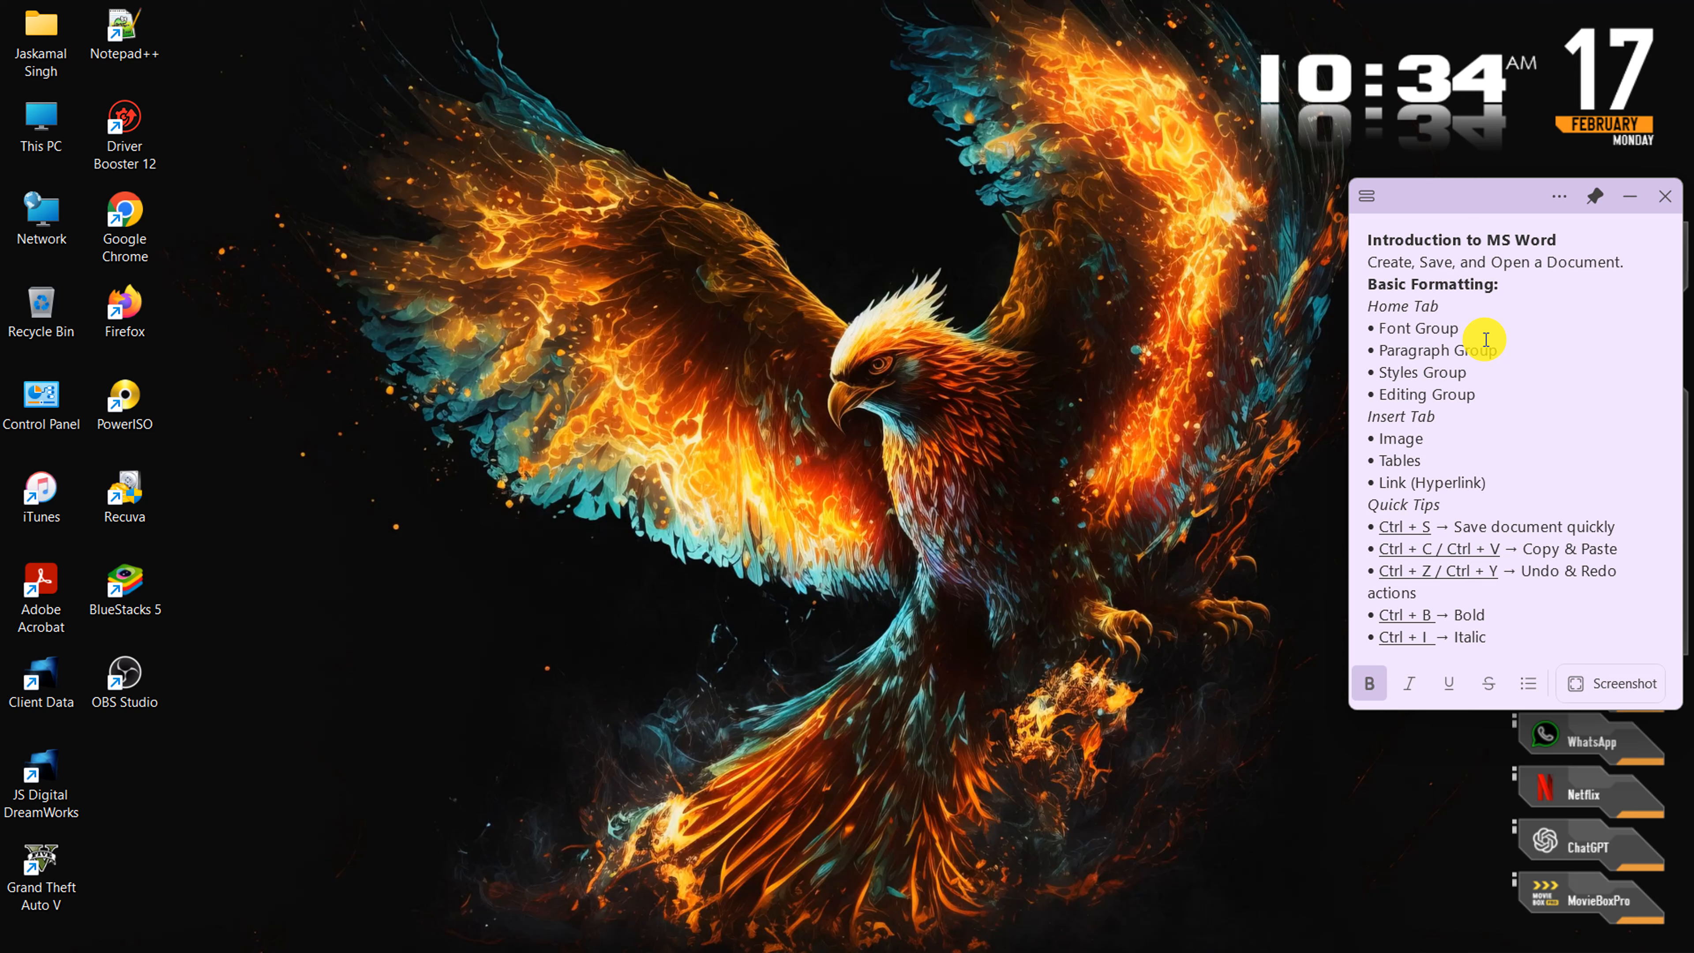
pyautogui.moveTo(1377, 262); pyautogui.dragTo(1539, 259)
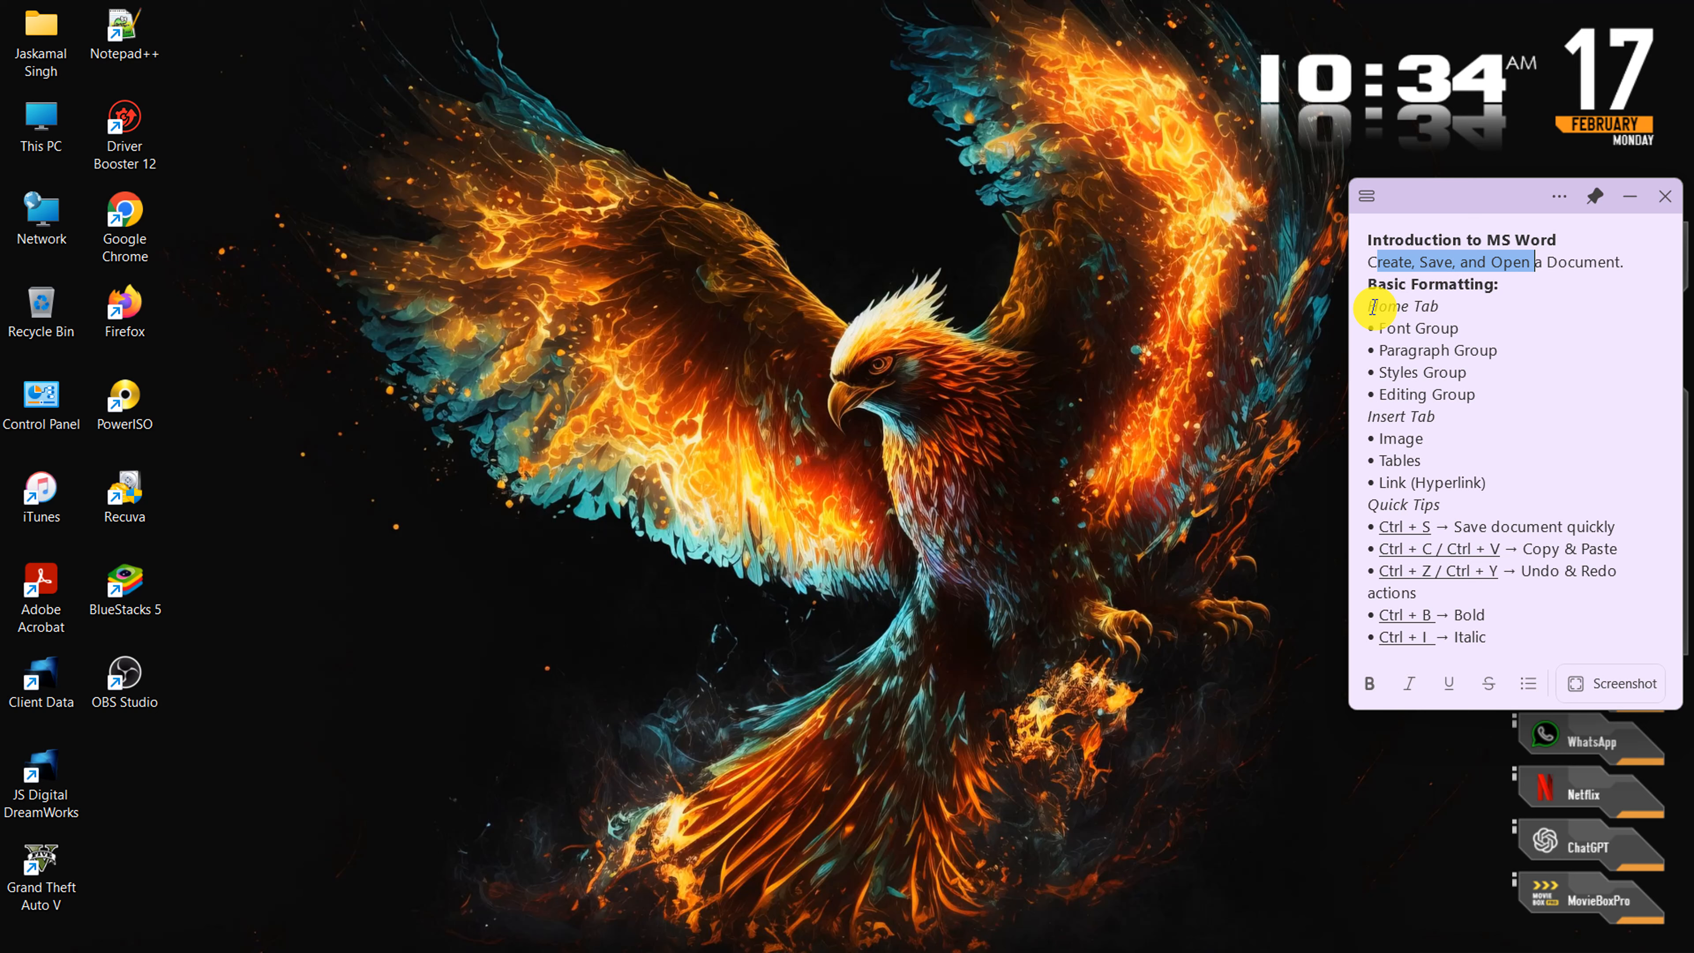
pyautogui.click(1371, 329)
pyautogui.click(1372, 351)
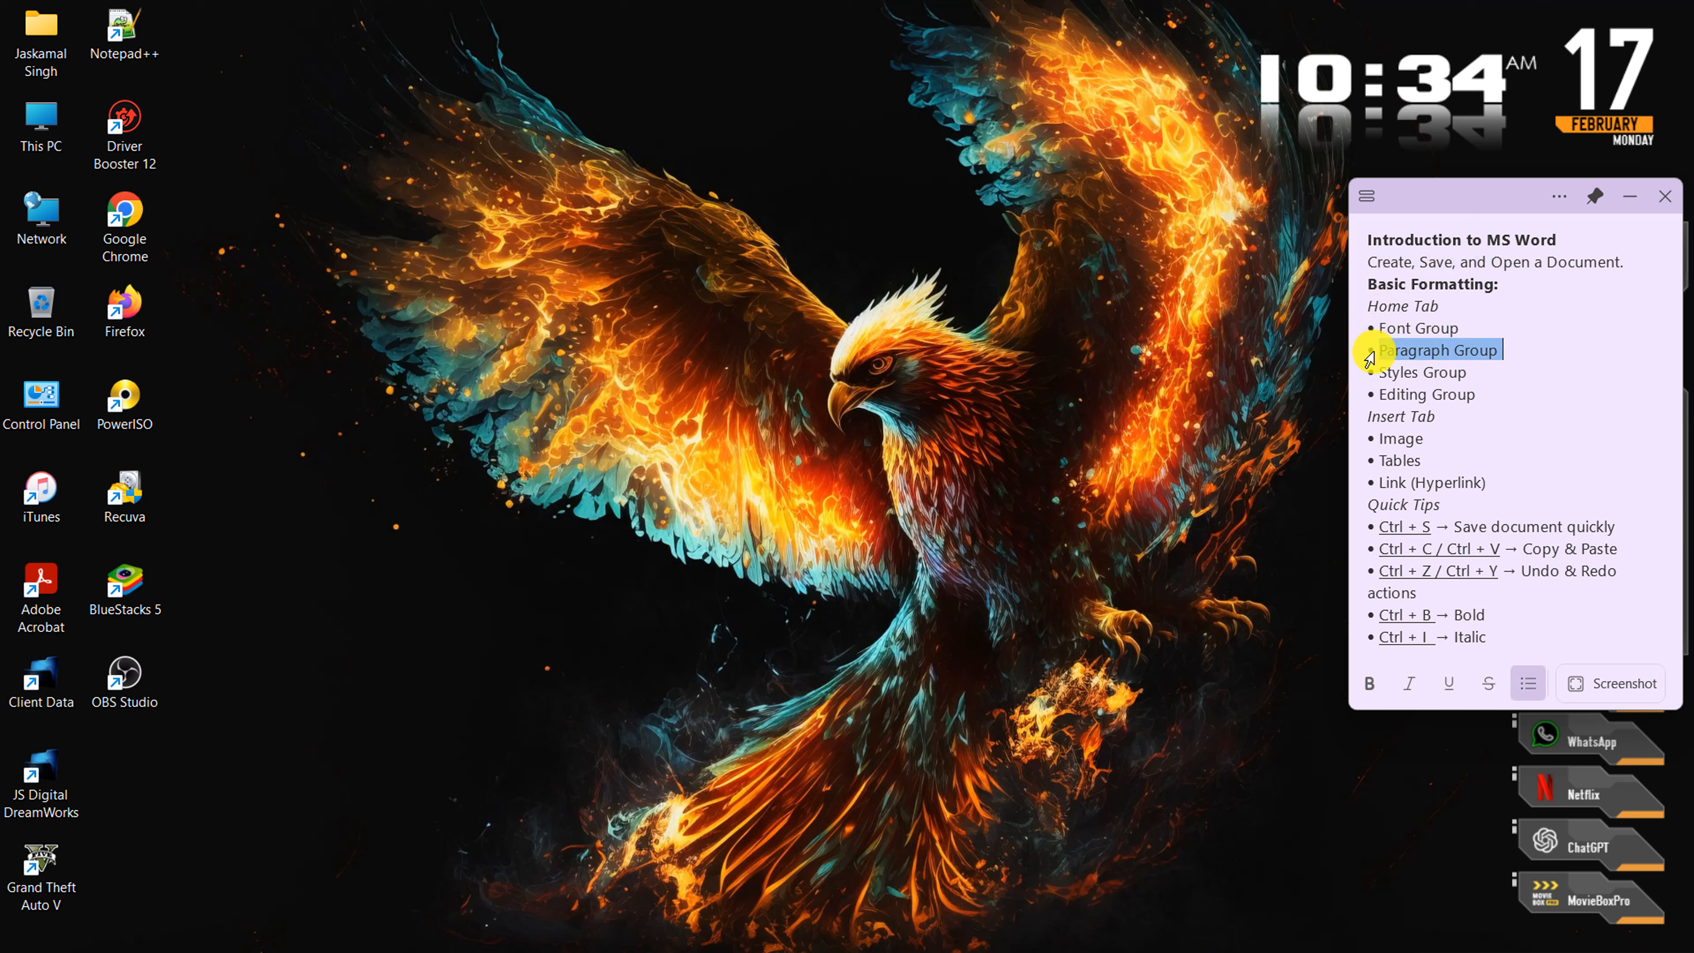
pyautogui.click(1370, 374)
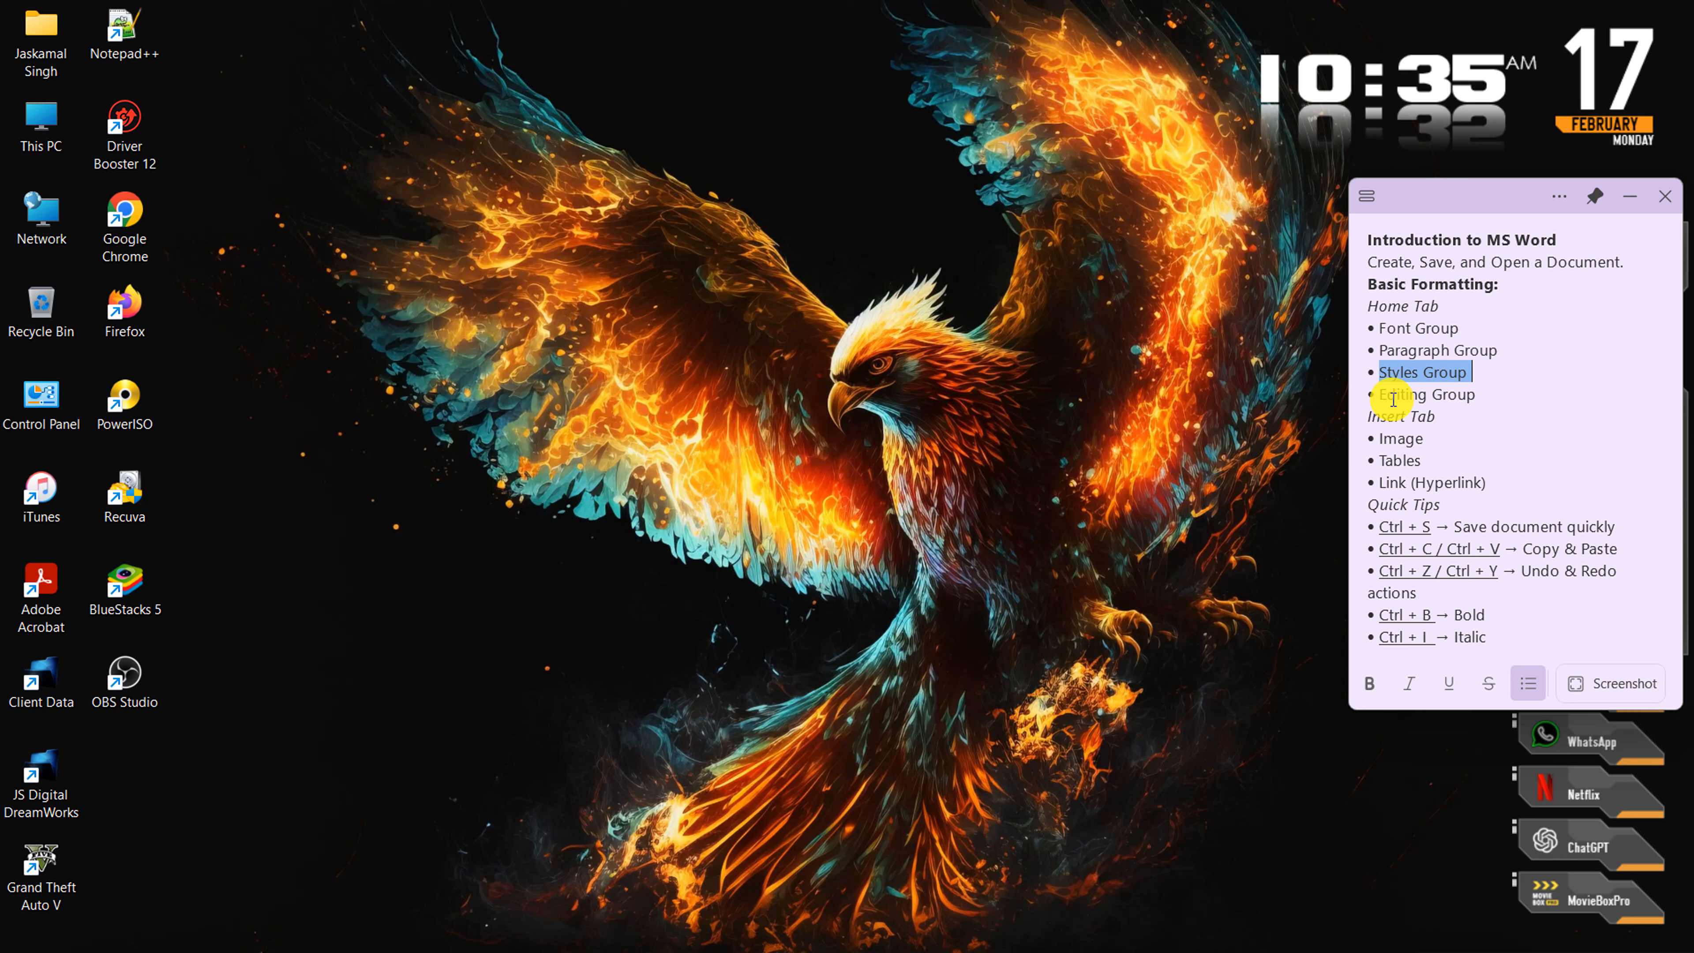
pyautogui.click(1370, 440)
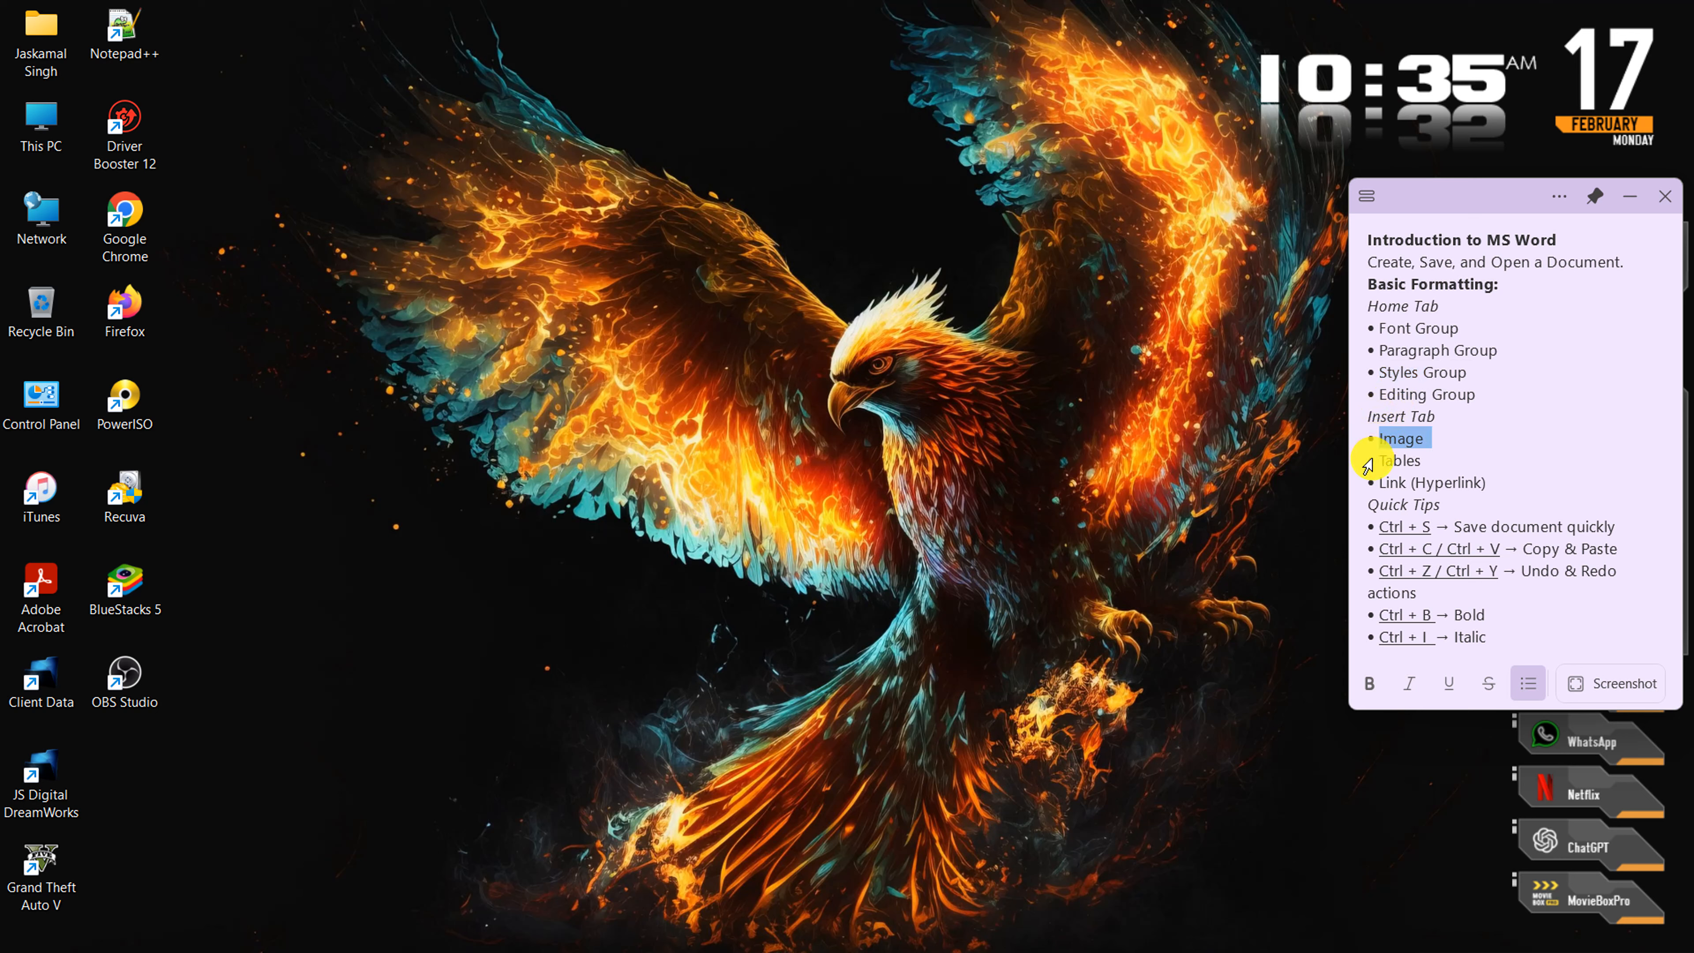
pyautogui.click(1366, 462)
pyautogui.click(1366, 483)
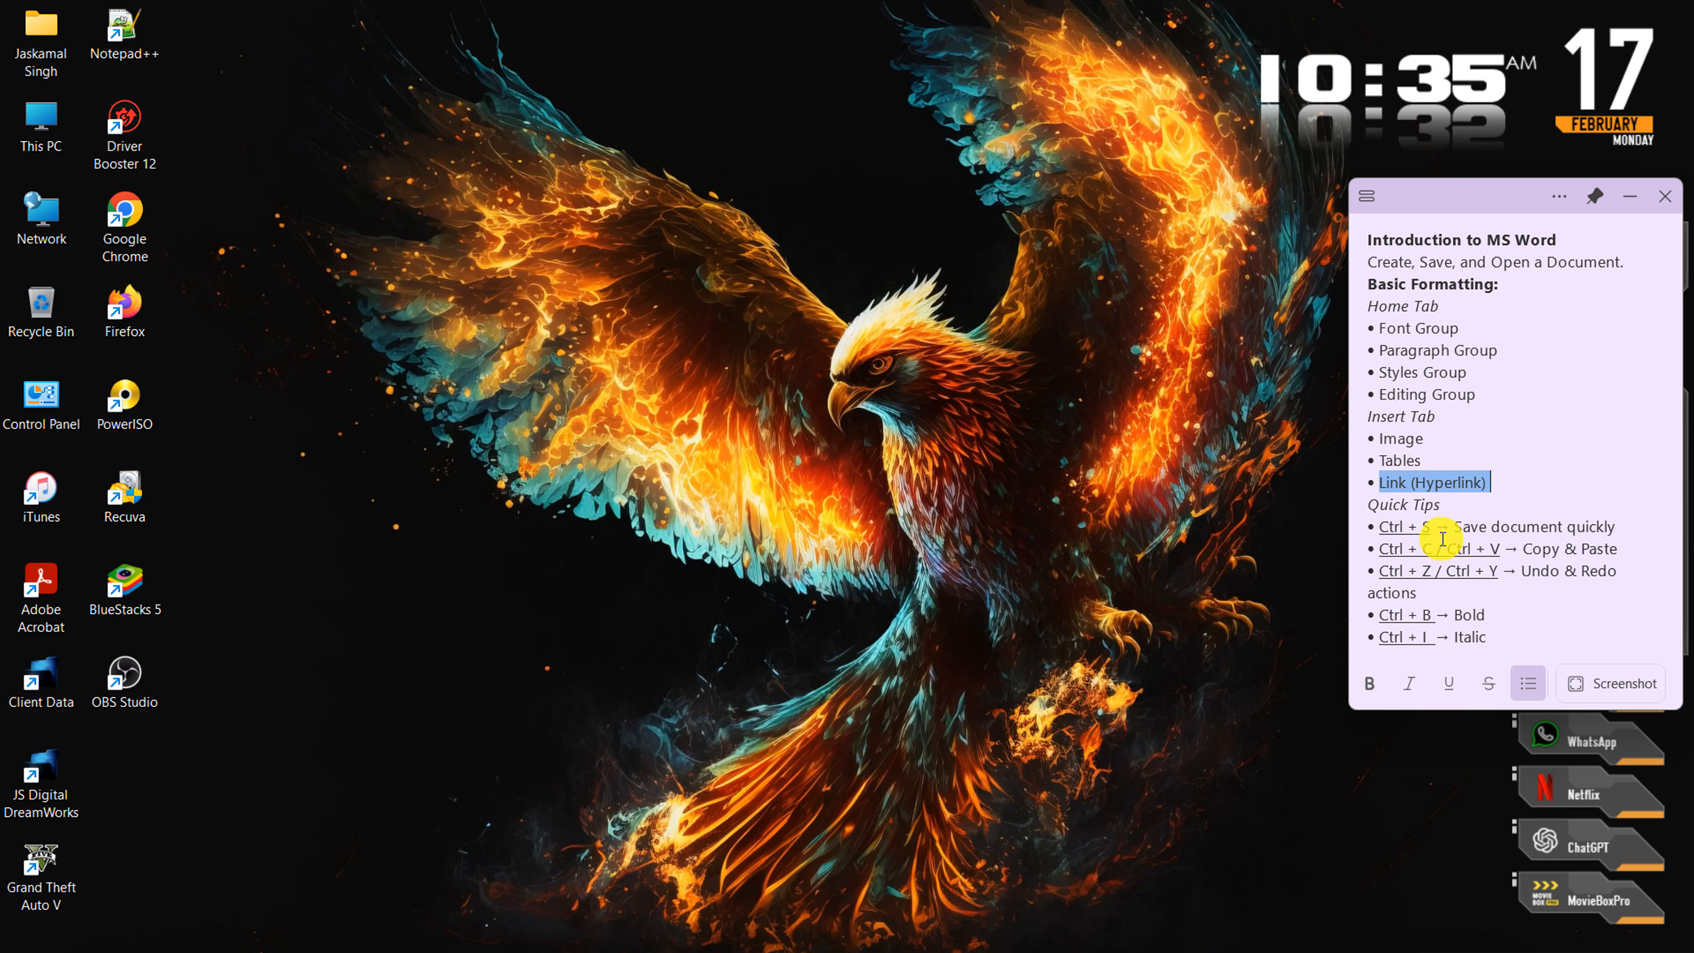
pyautogui.click(1502, 639)
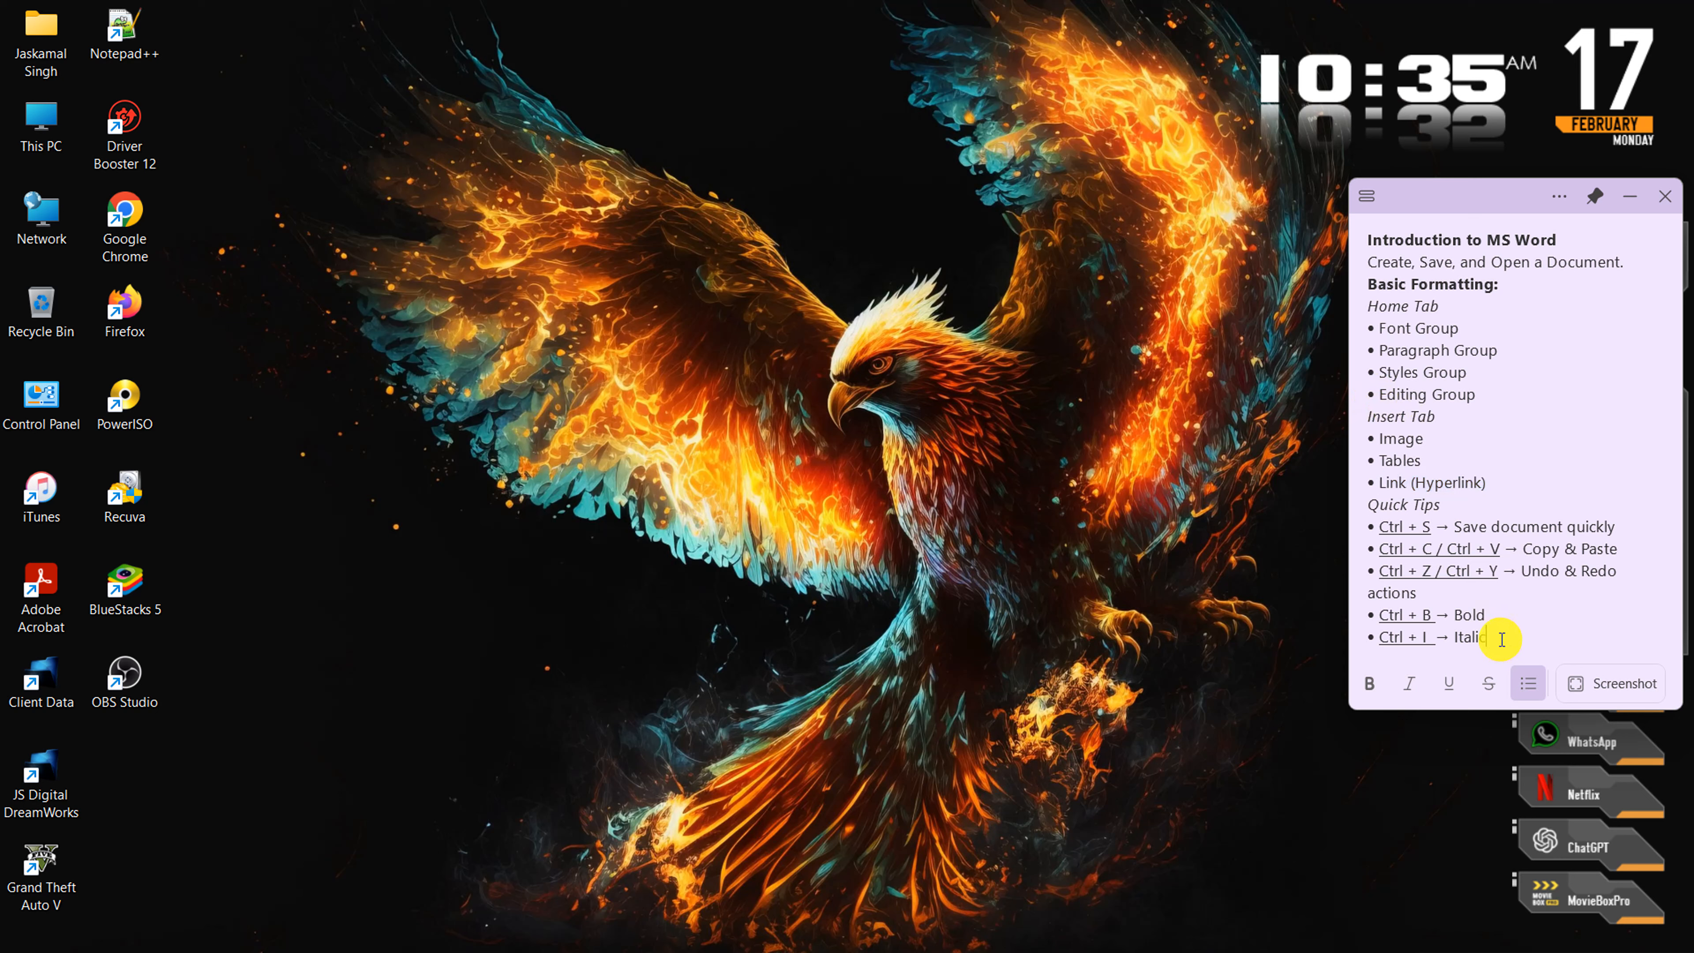
pyautogui.click(1296, 557)
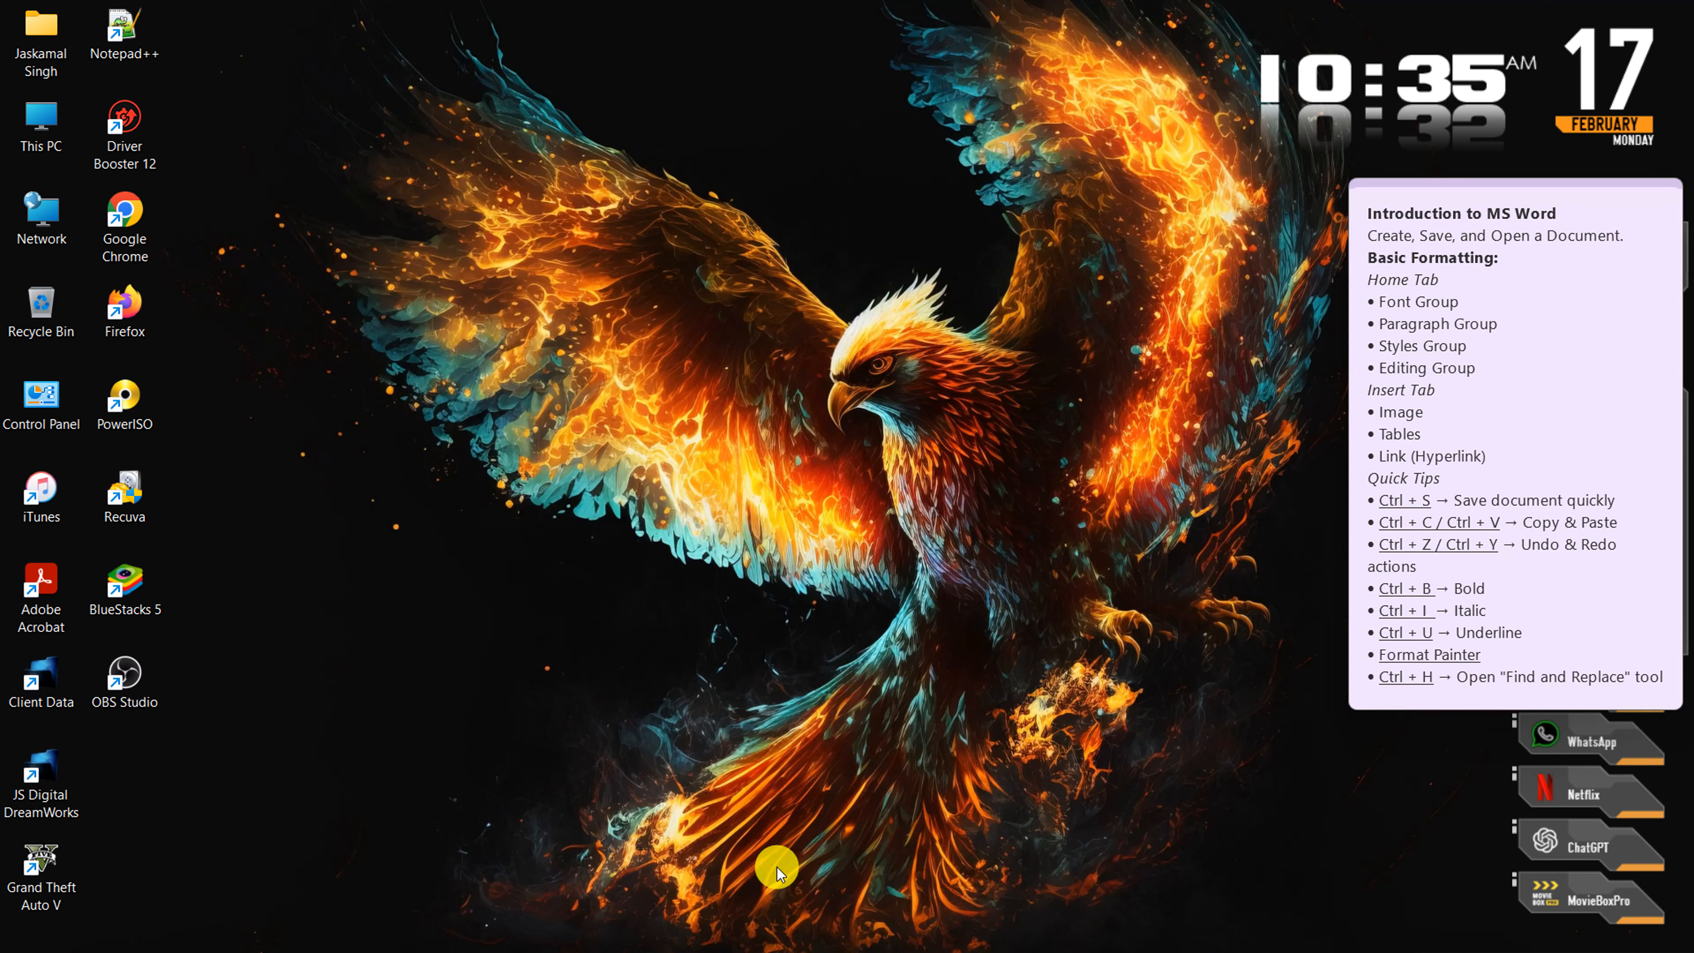
# - Start Word and look through the pinned files and the templates offered for new documents
pyautogui.click(574, 926)
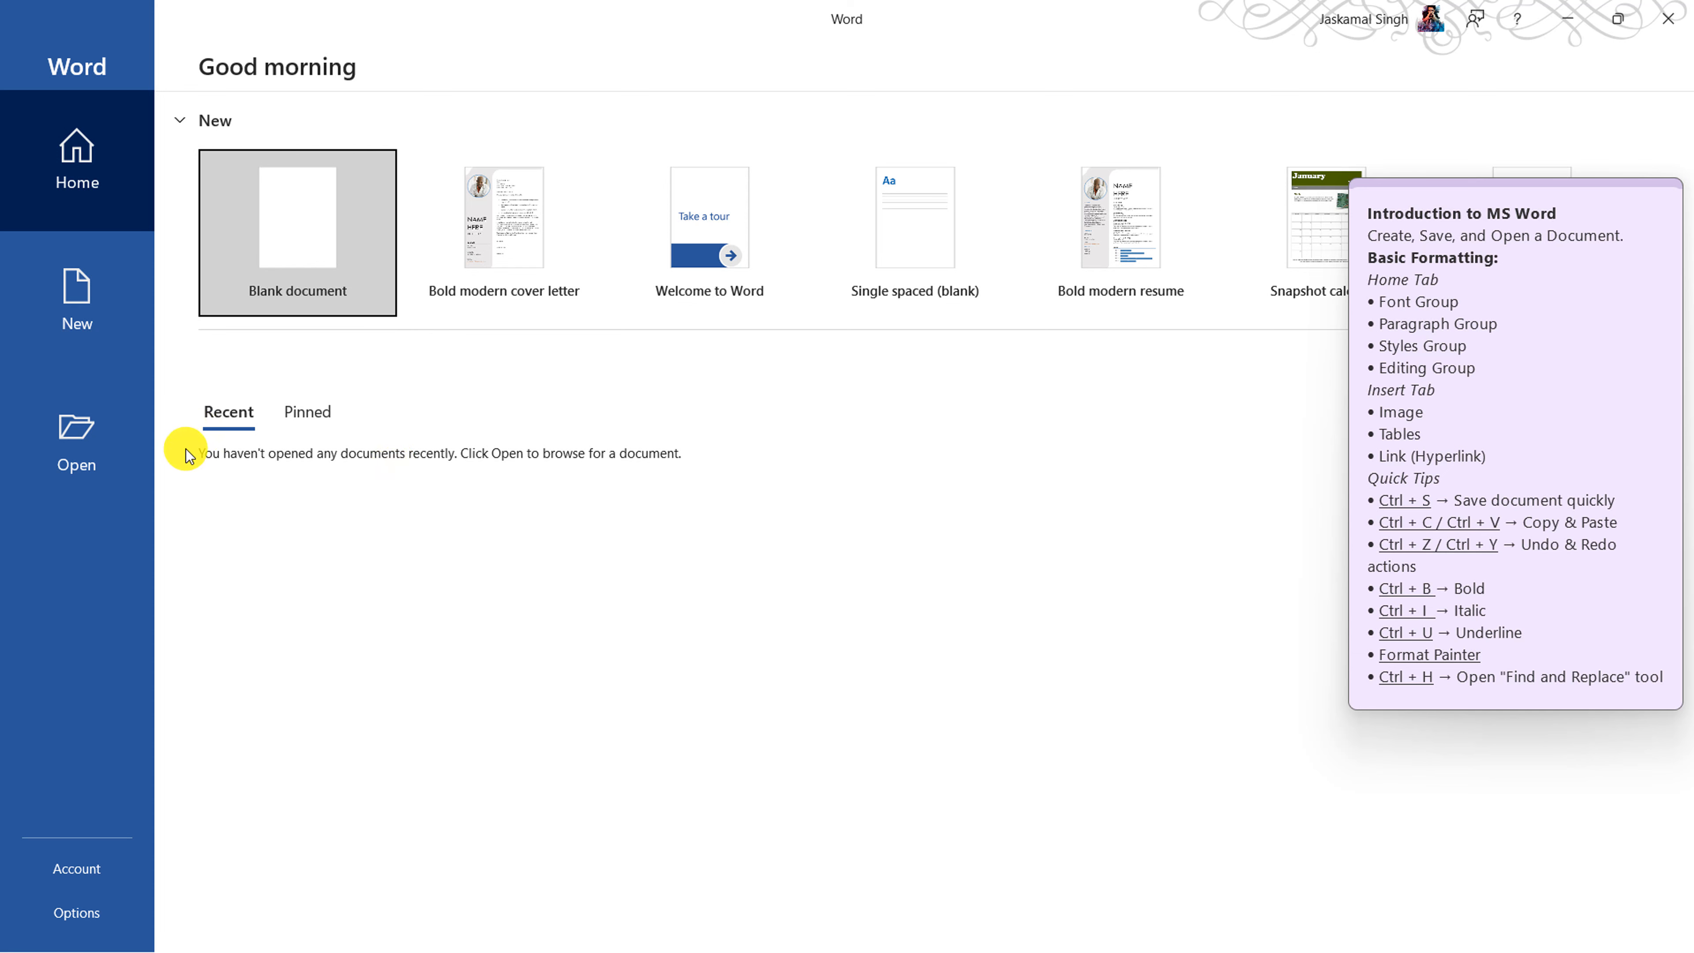
pyautogui.click(306, 410)
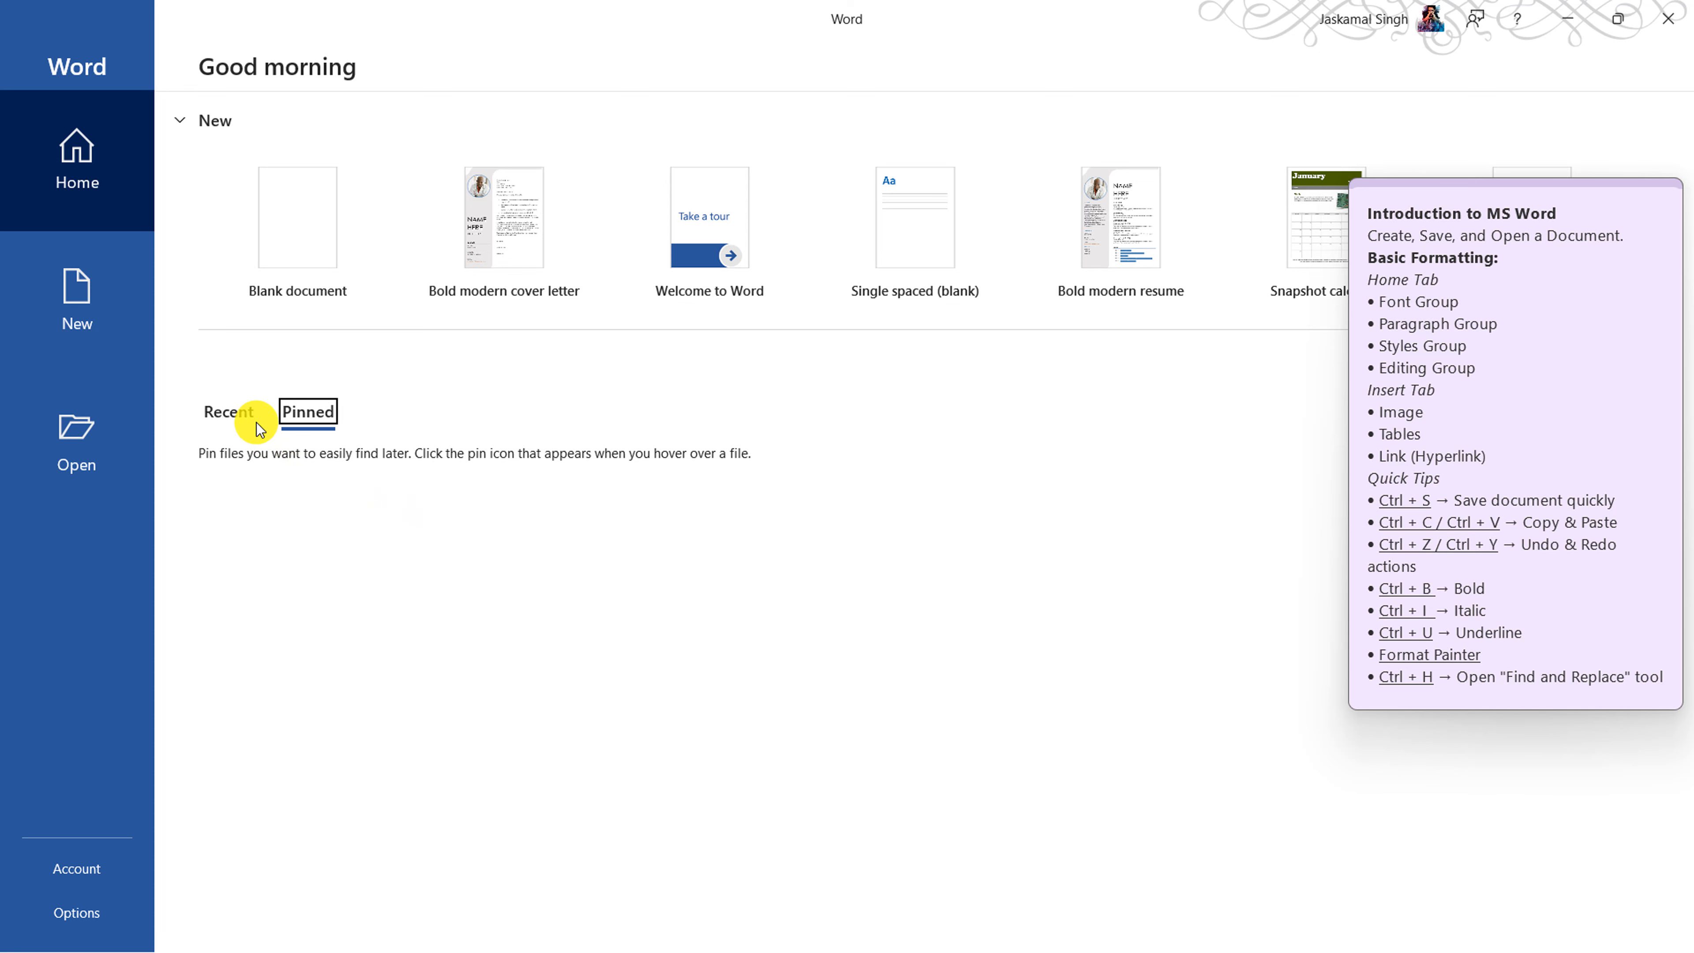
pyautogui.click(96, 305)
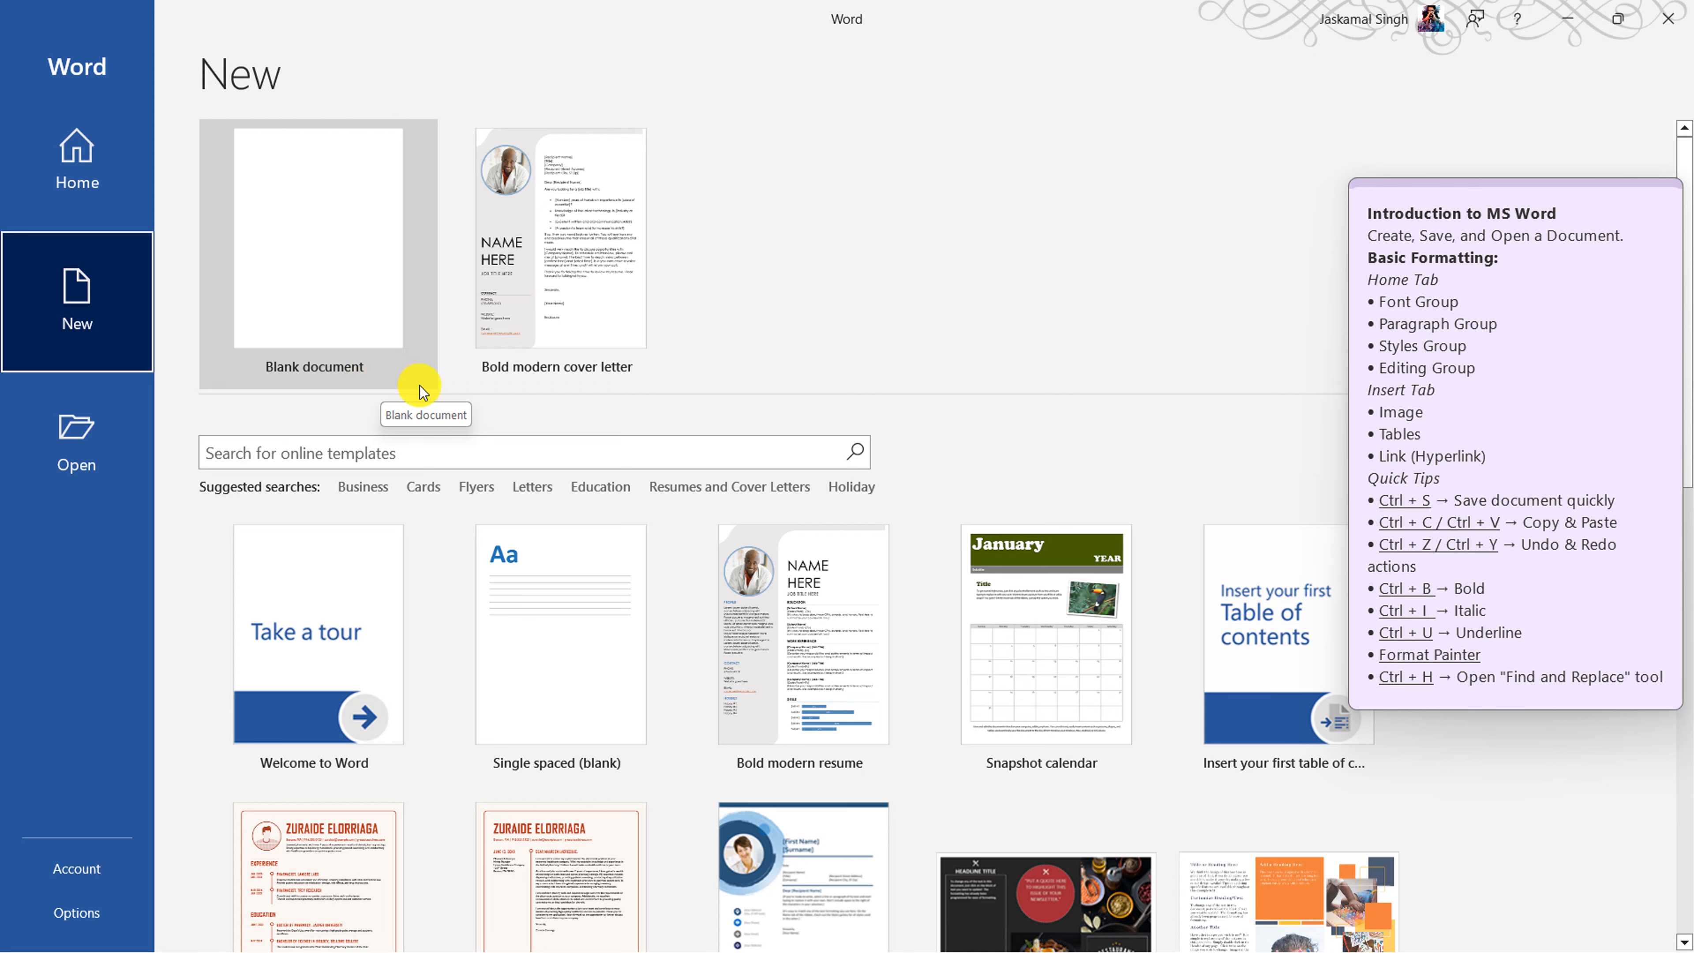
pyautogui.scroll(-3, 851, 548)
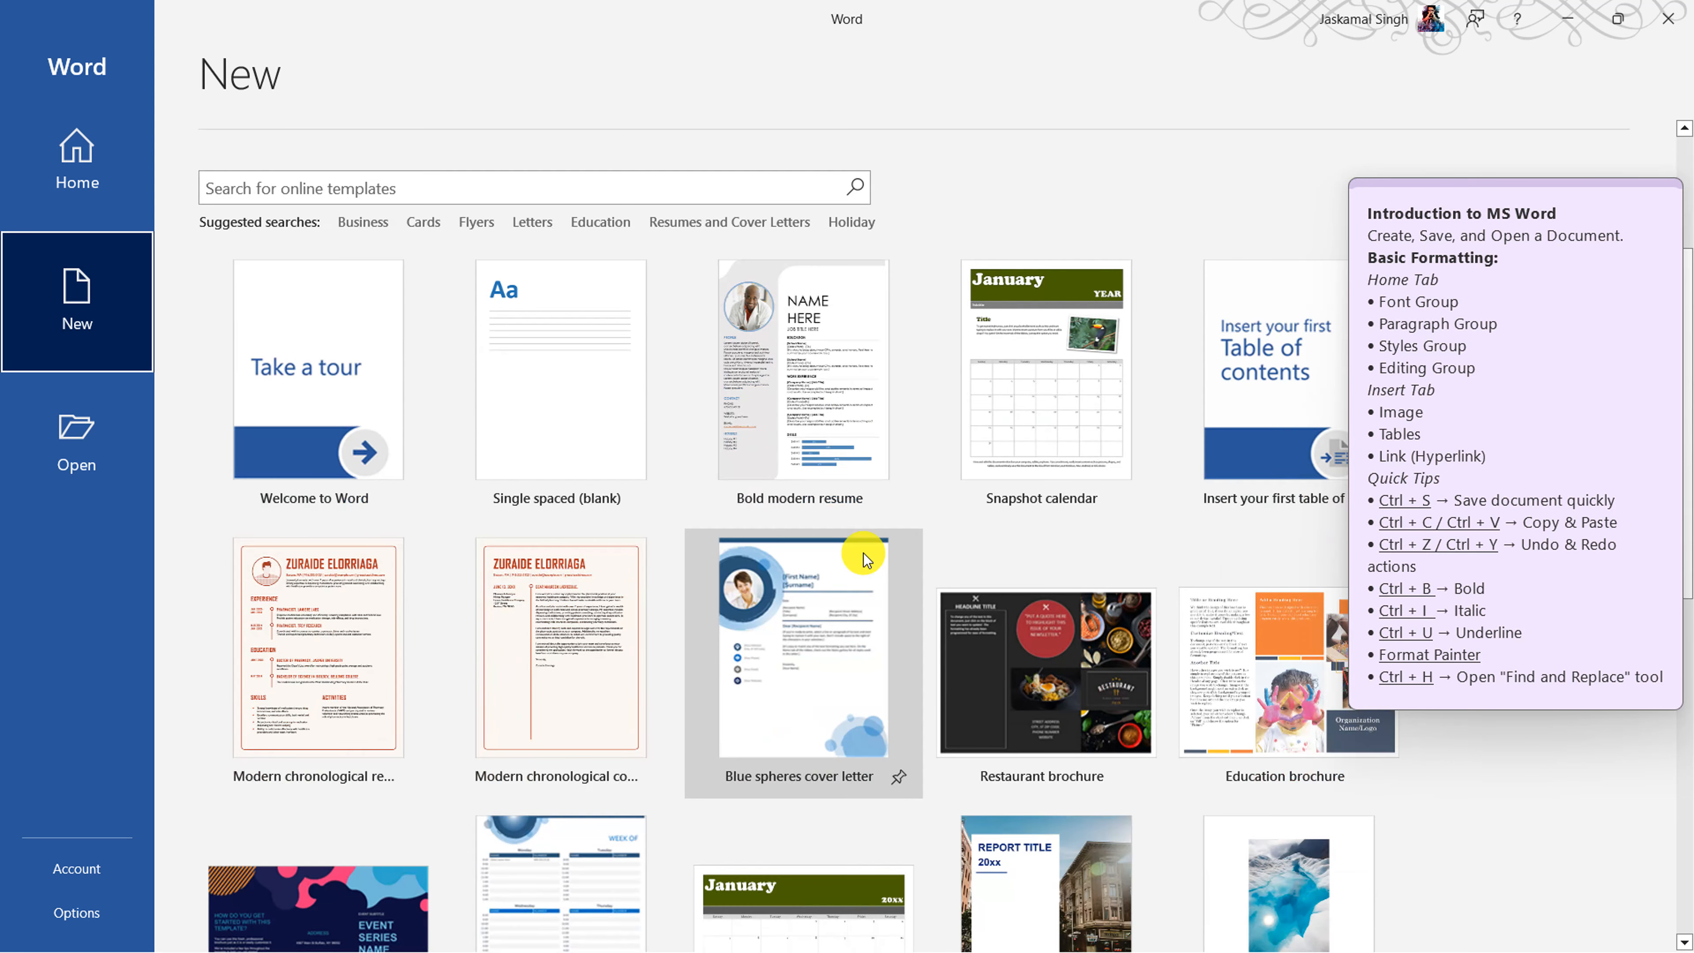
pyautogui.scroll(-5, 950, 541)
pyautogui.scroll(8, 950, 542)
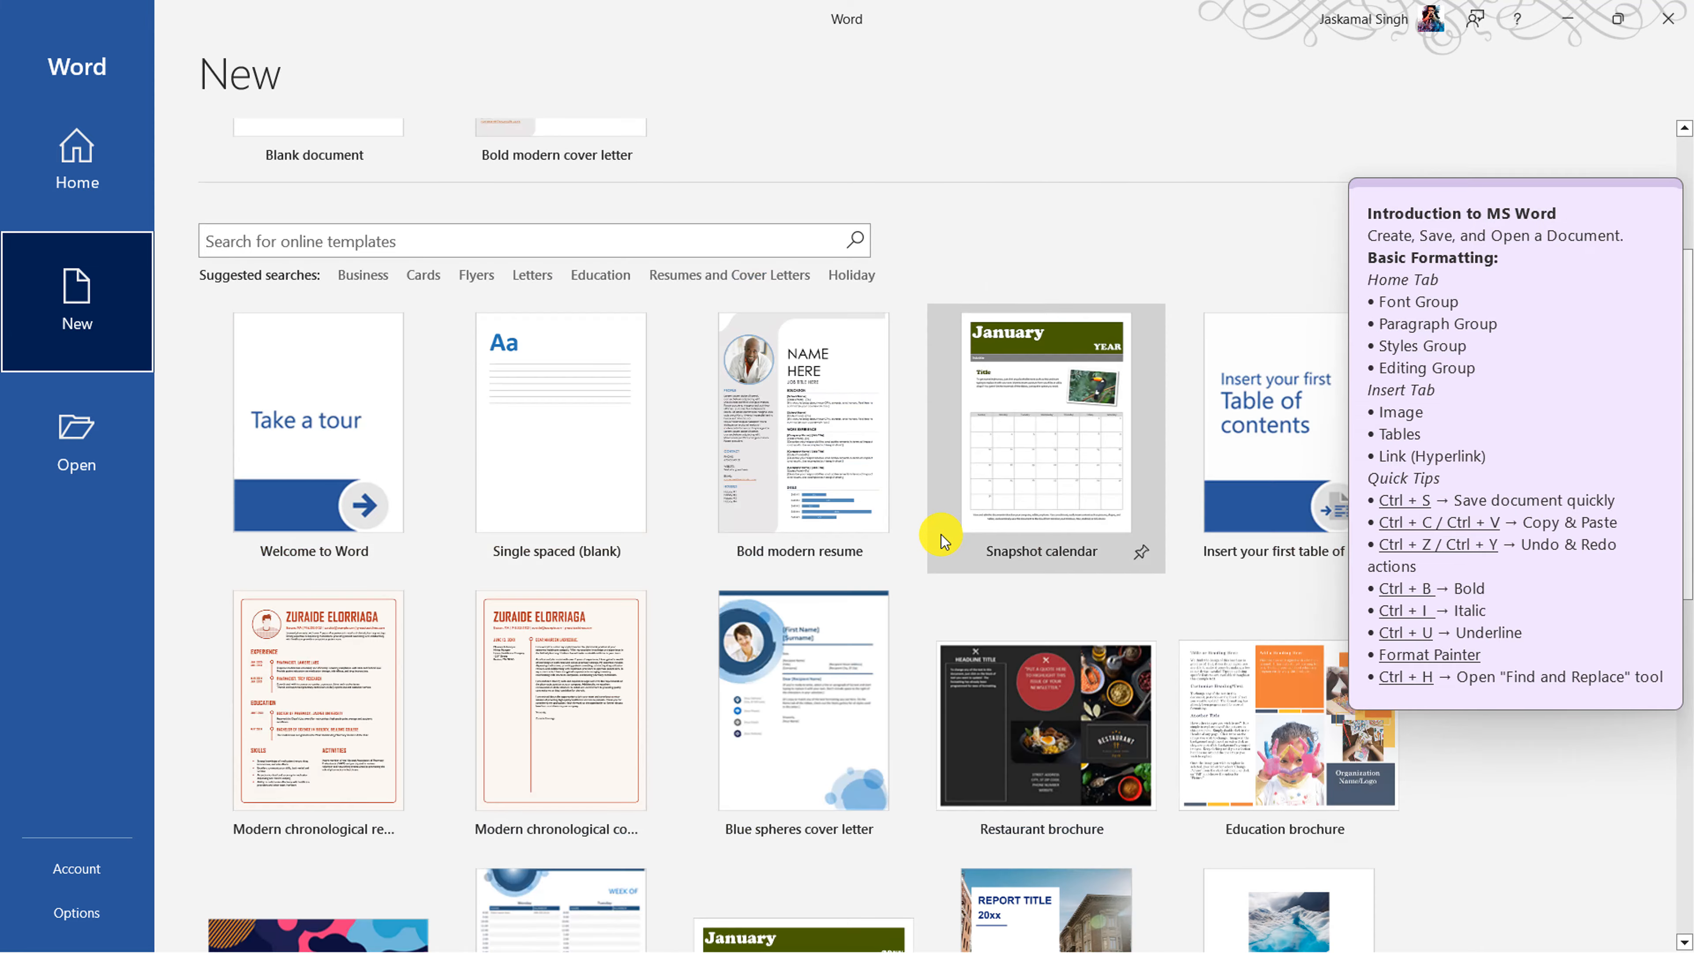
pyautogui.scroll(-13, 941, 547)
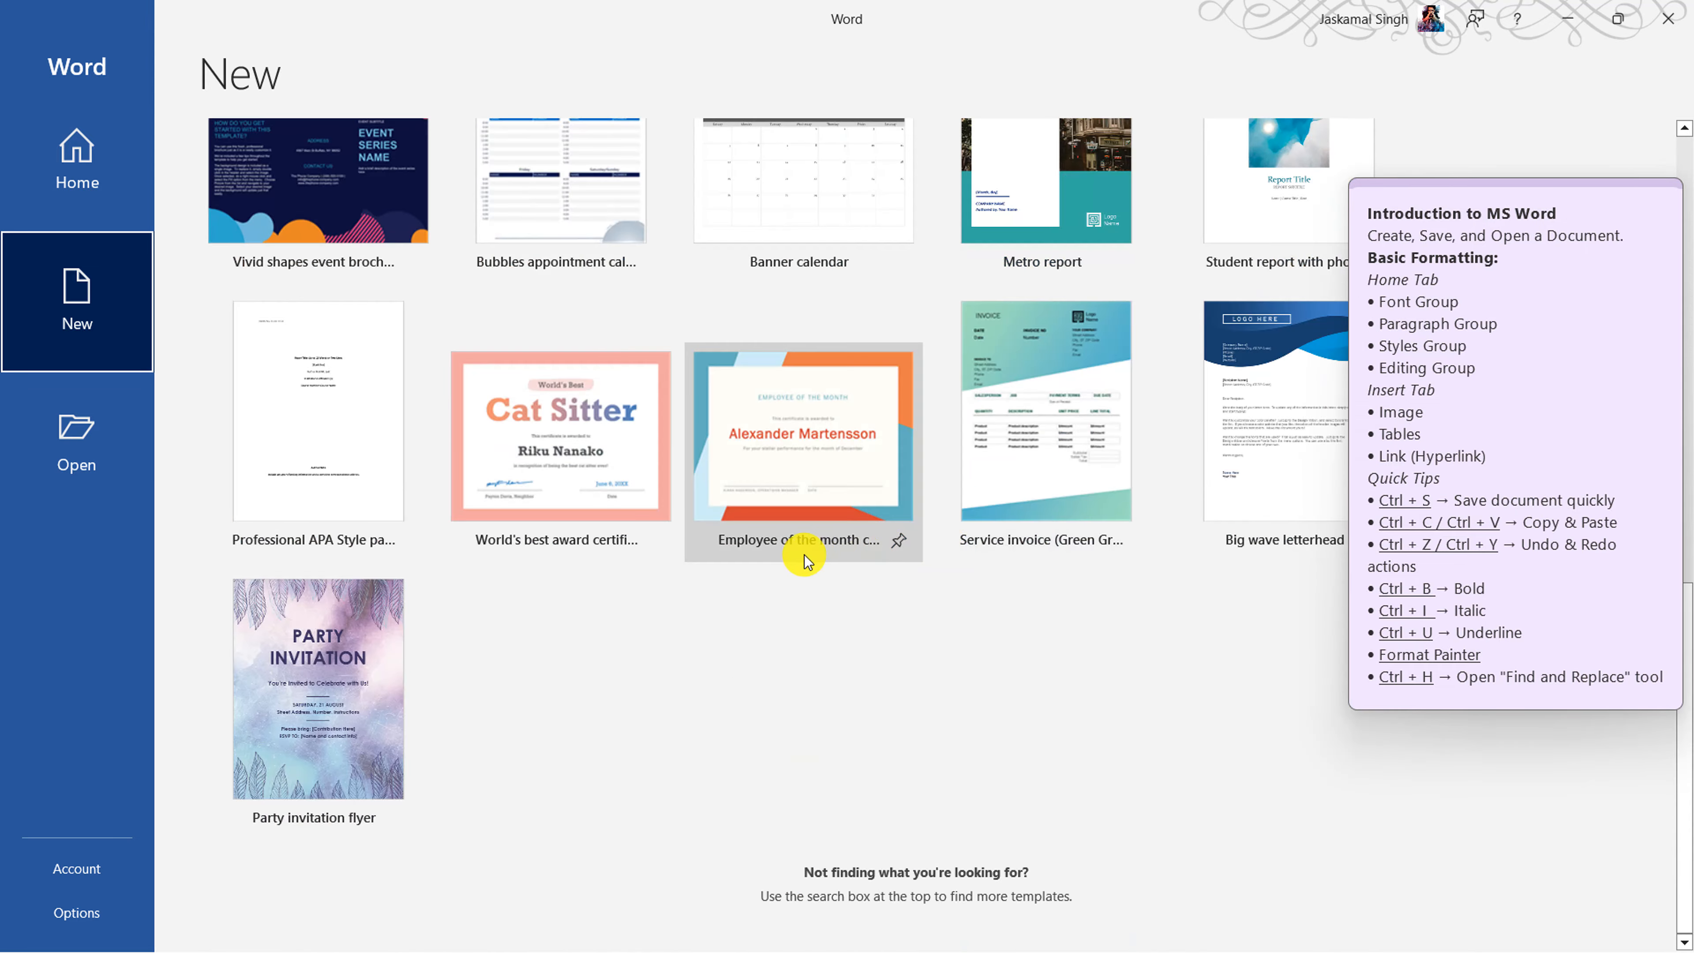
pyautogui.scroll(10, 698, 567)
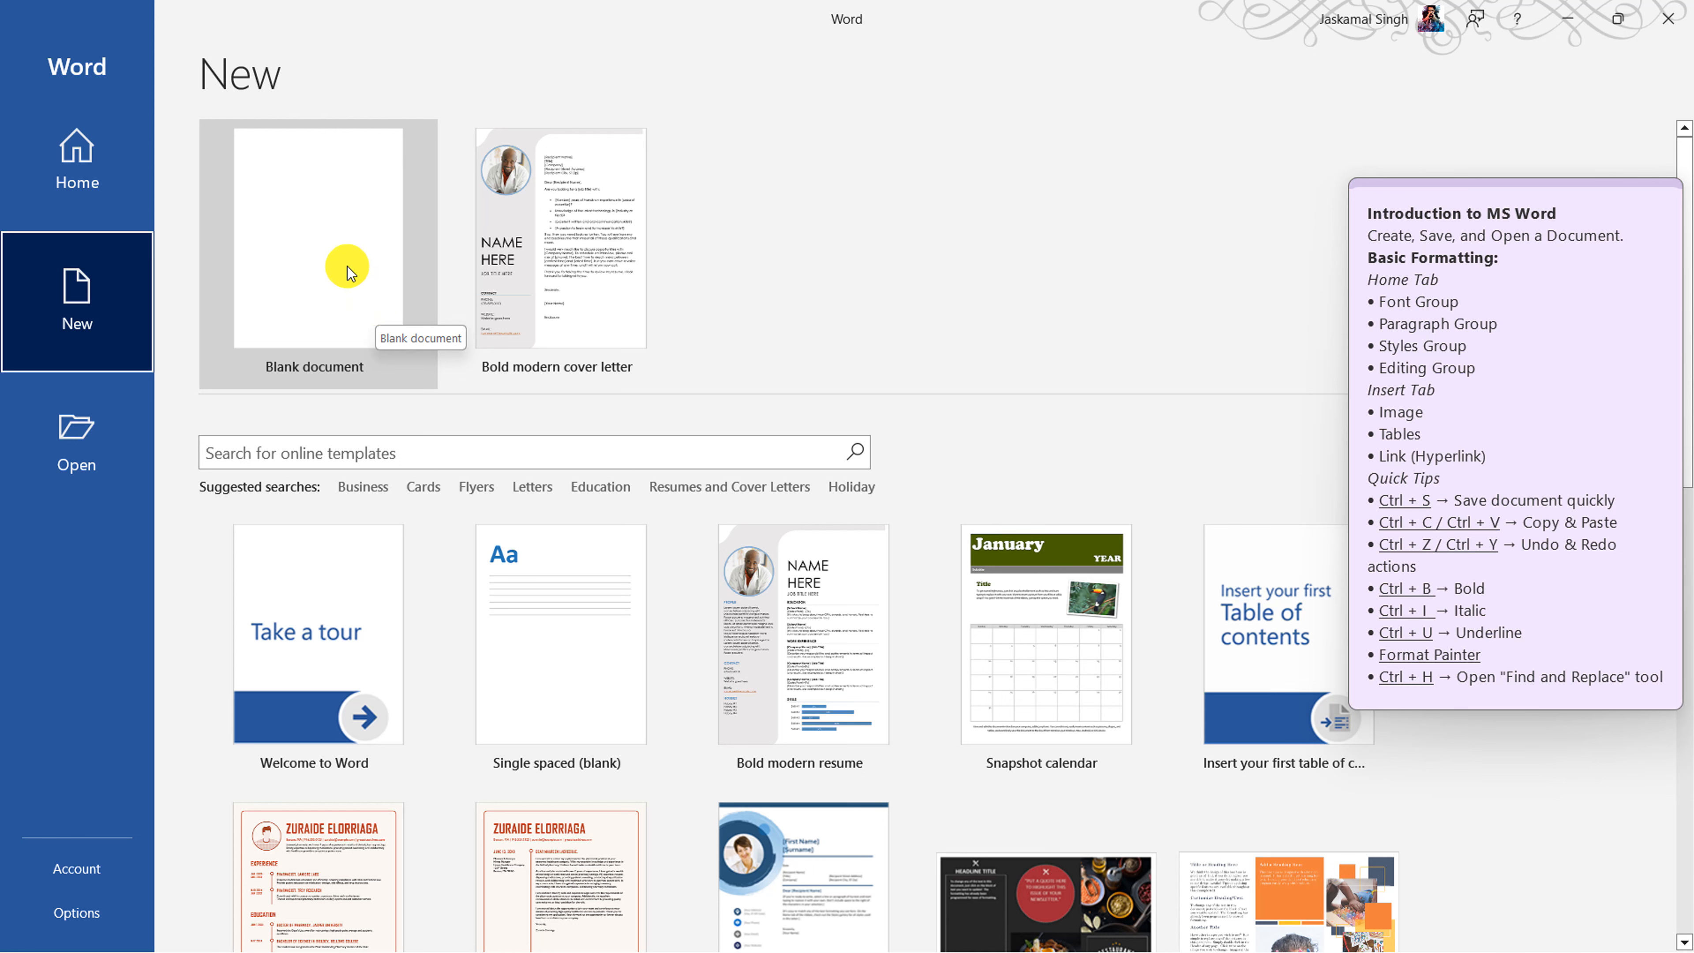
# - View the locations for opening existing files and create a new blank document
pyautogui.click(81, 478)
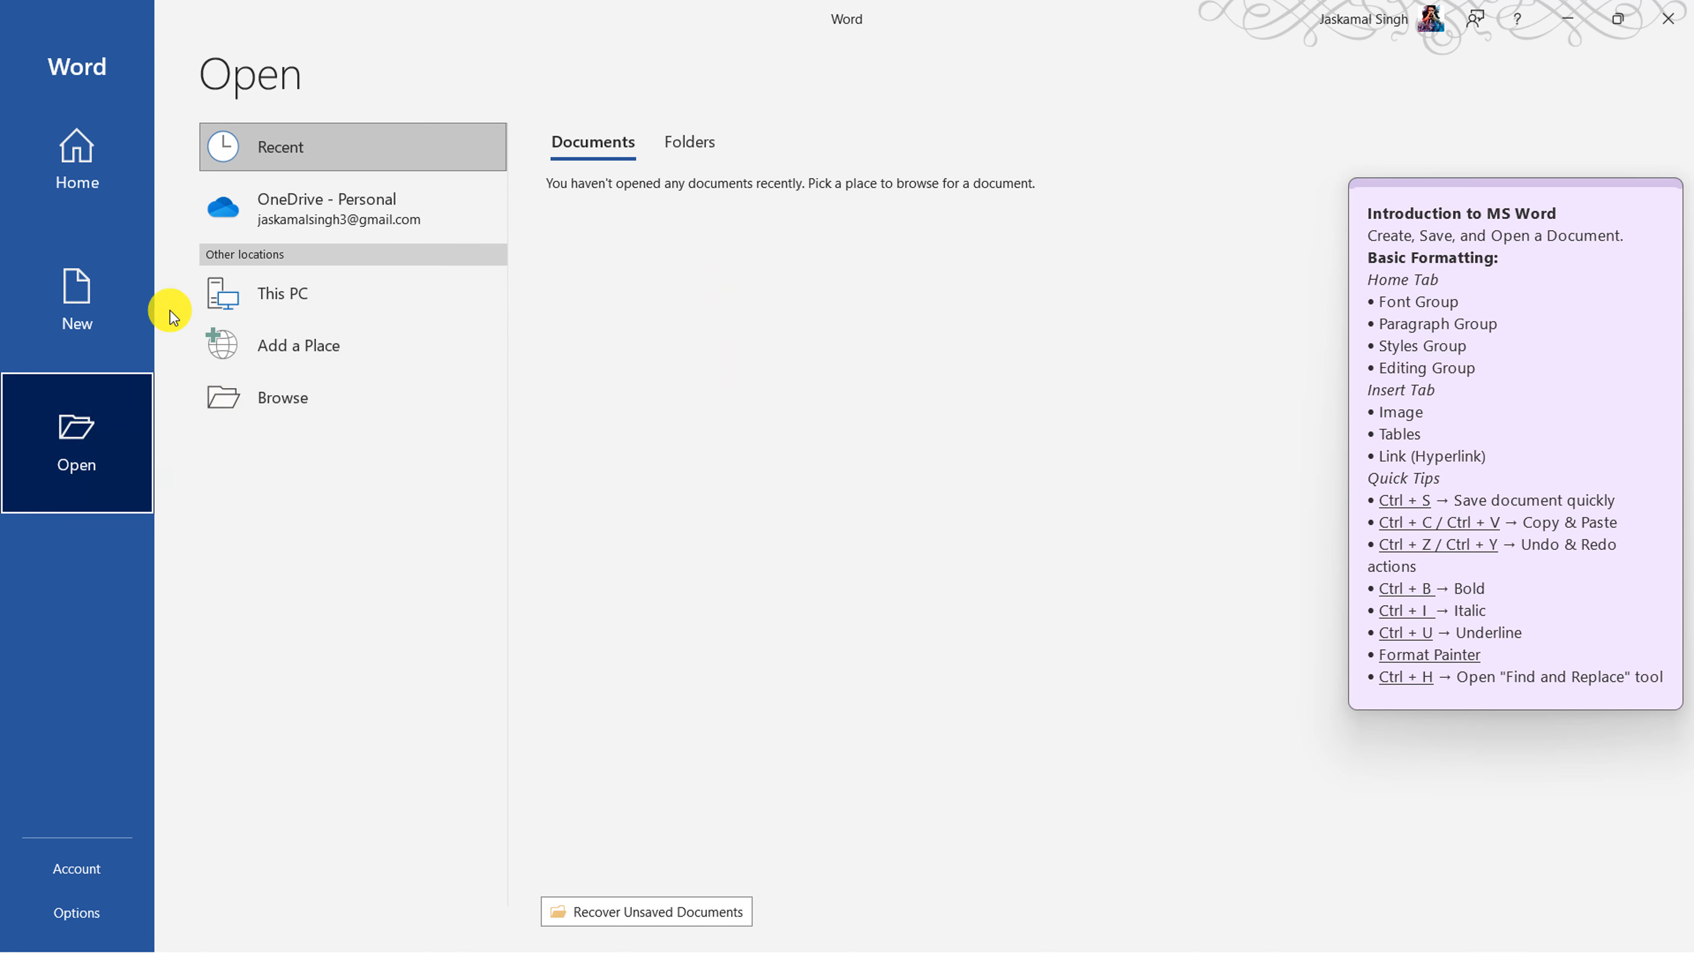
pyautogui.click(95, 285)
pyautogui.click(331, 212)
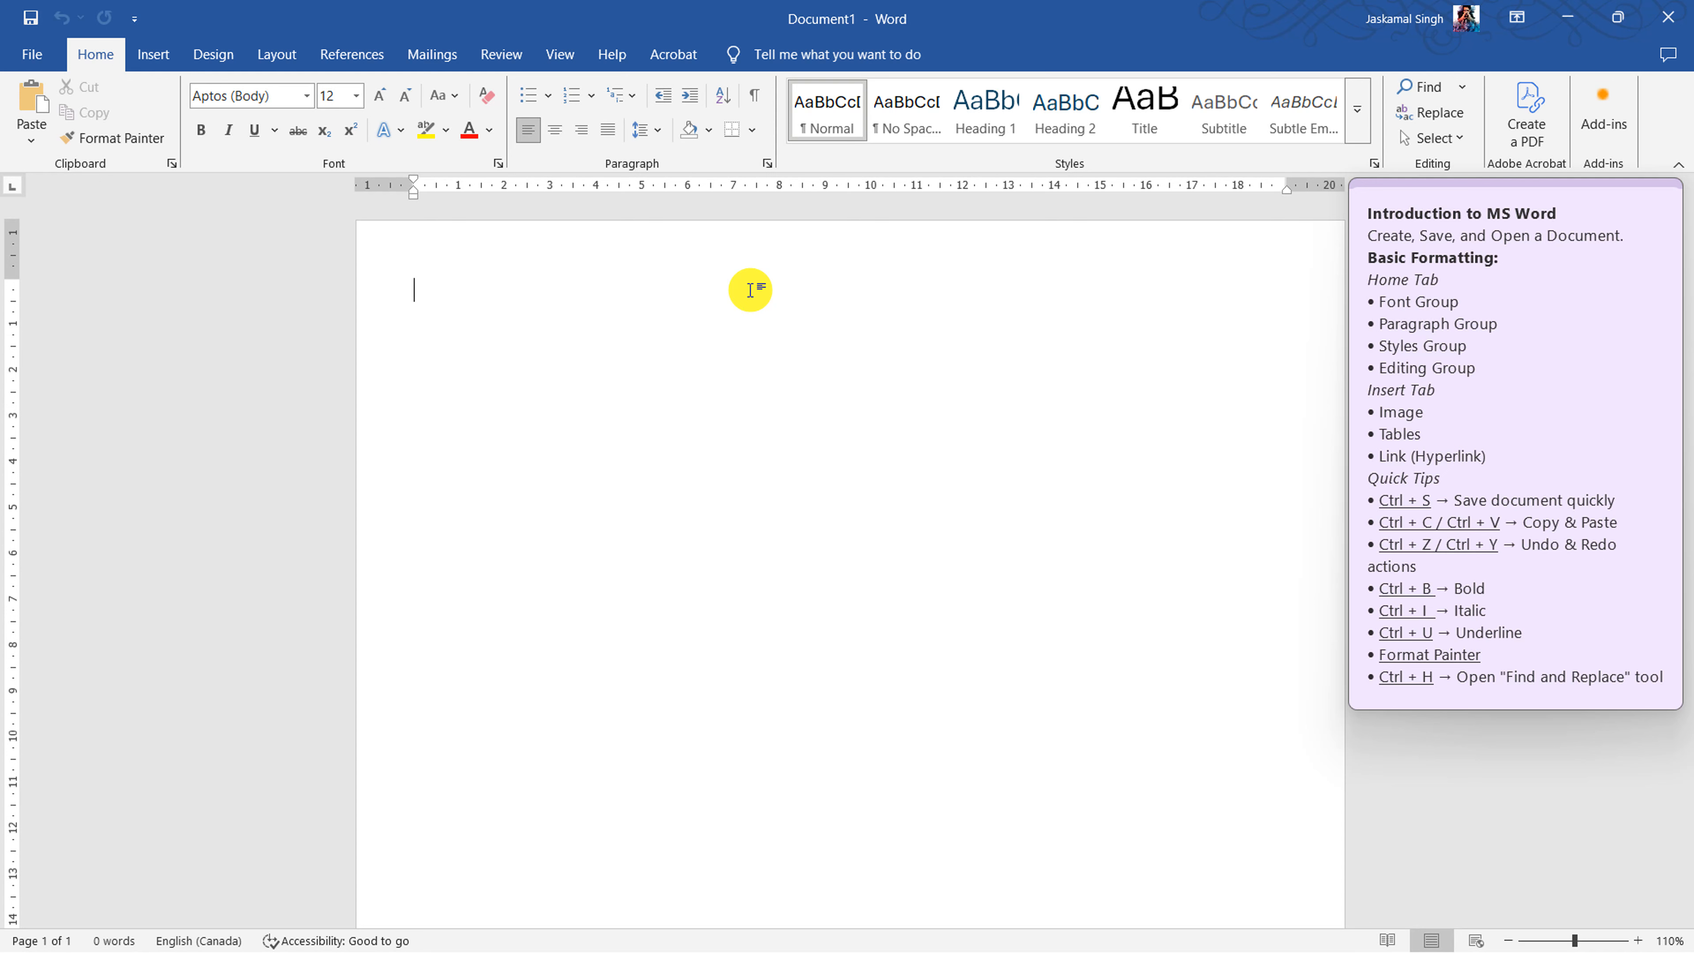
# - Browse the Documents folder for an existing Word file to open, cancel, and return to the blank document
pyautogui.click(35, 55)
pyautogui.click(76, 202)
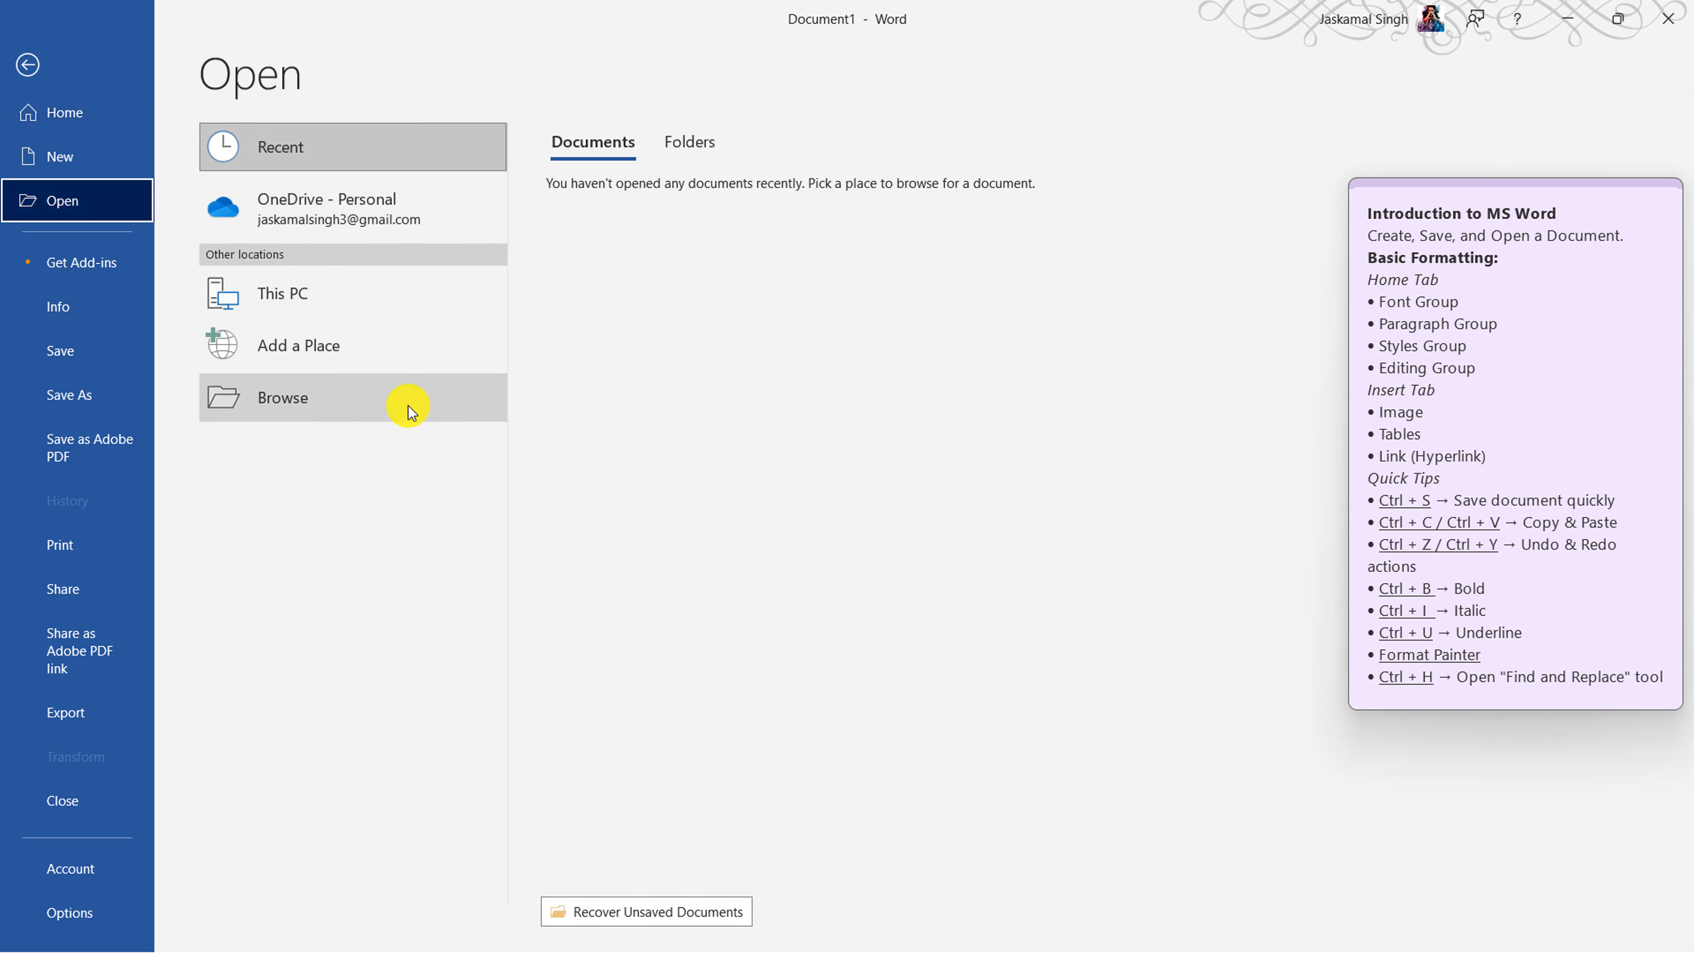
pyautogui.click(407, 405)
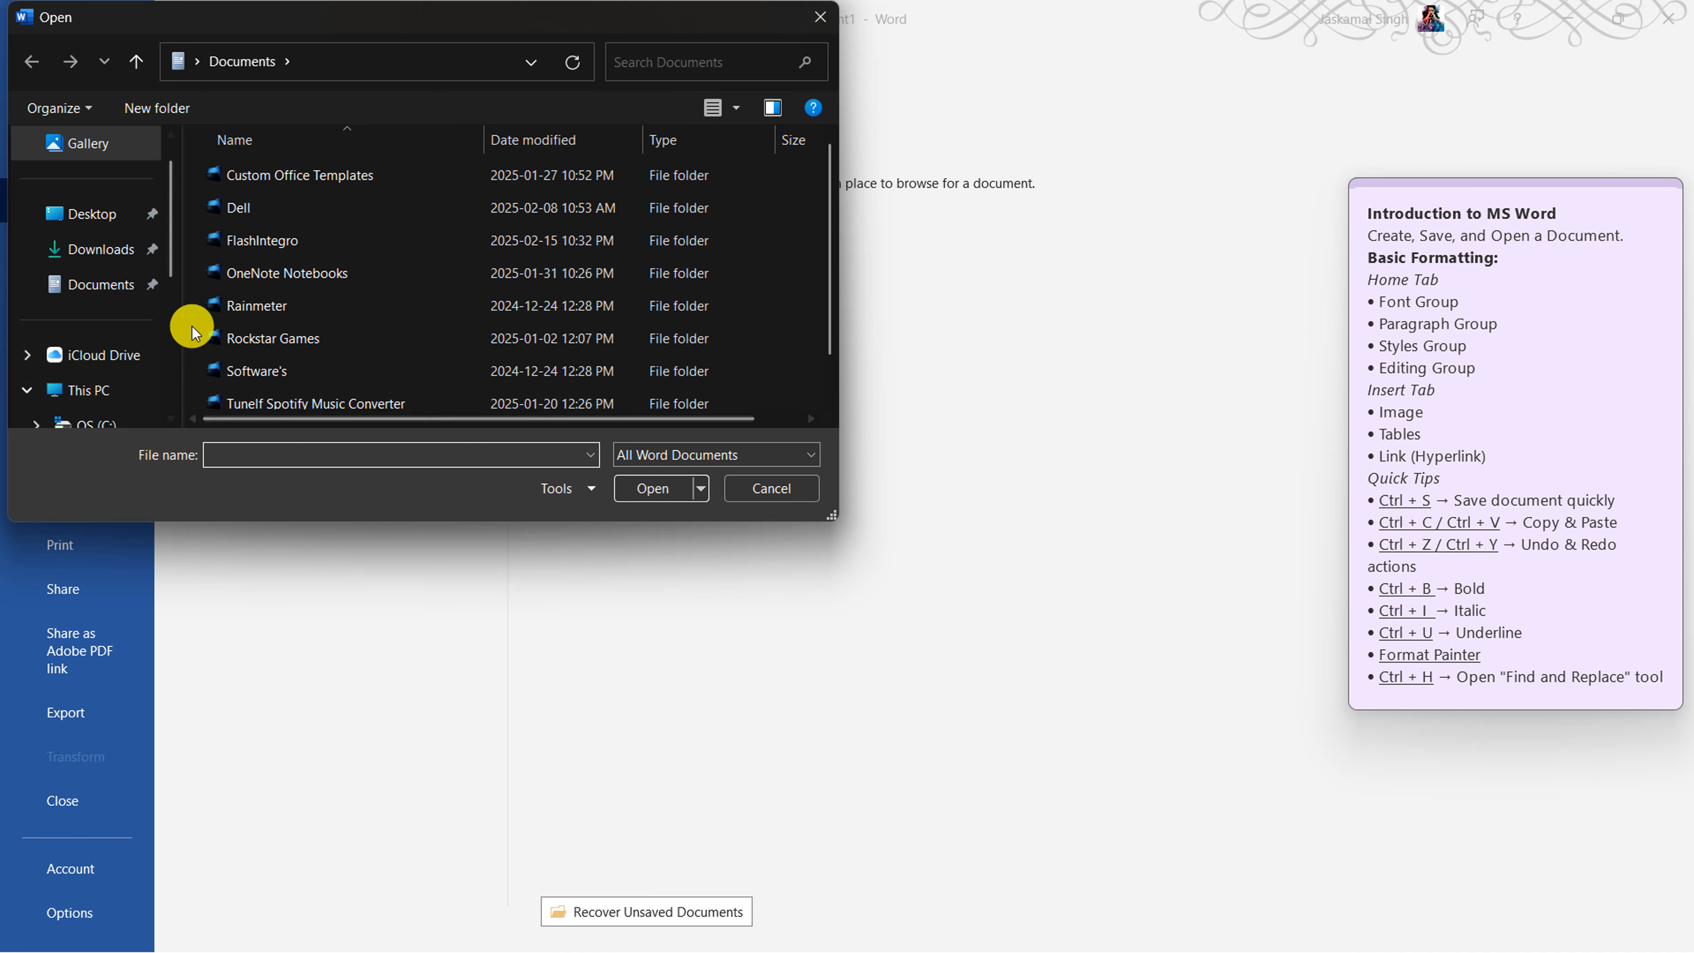
pyautogui.click(790, 490)
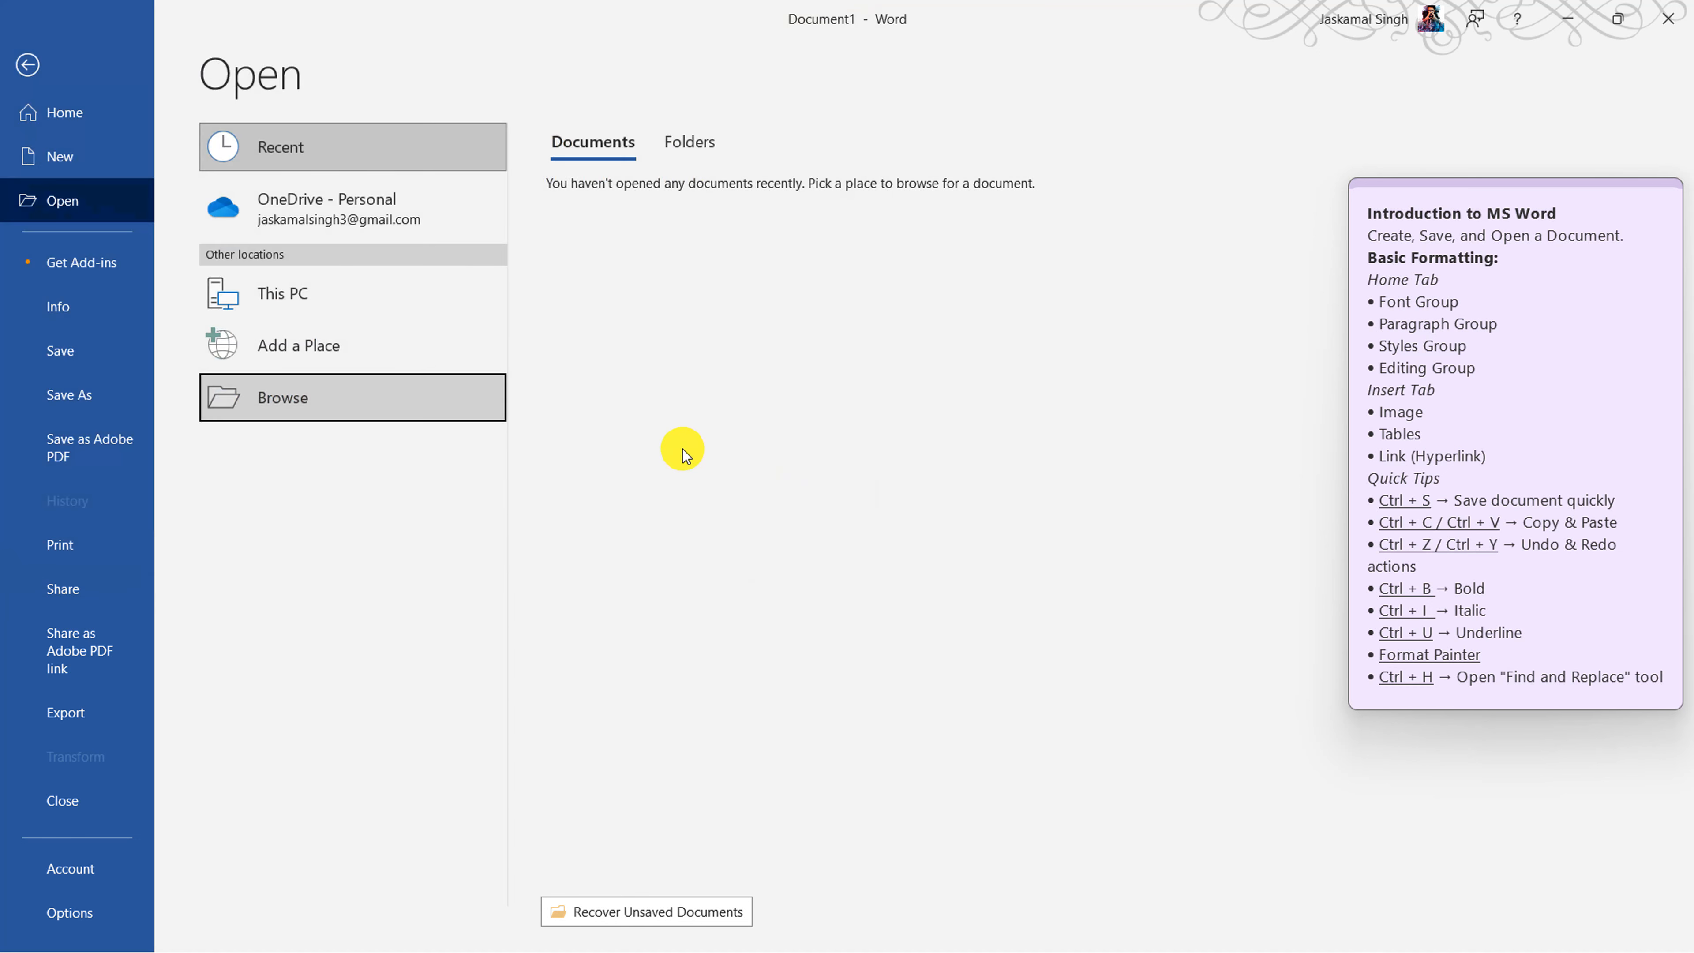
pyautogui.click(27, 65)
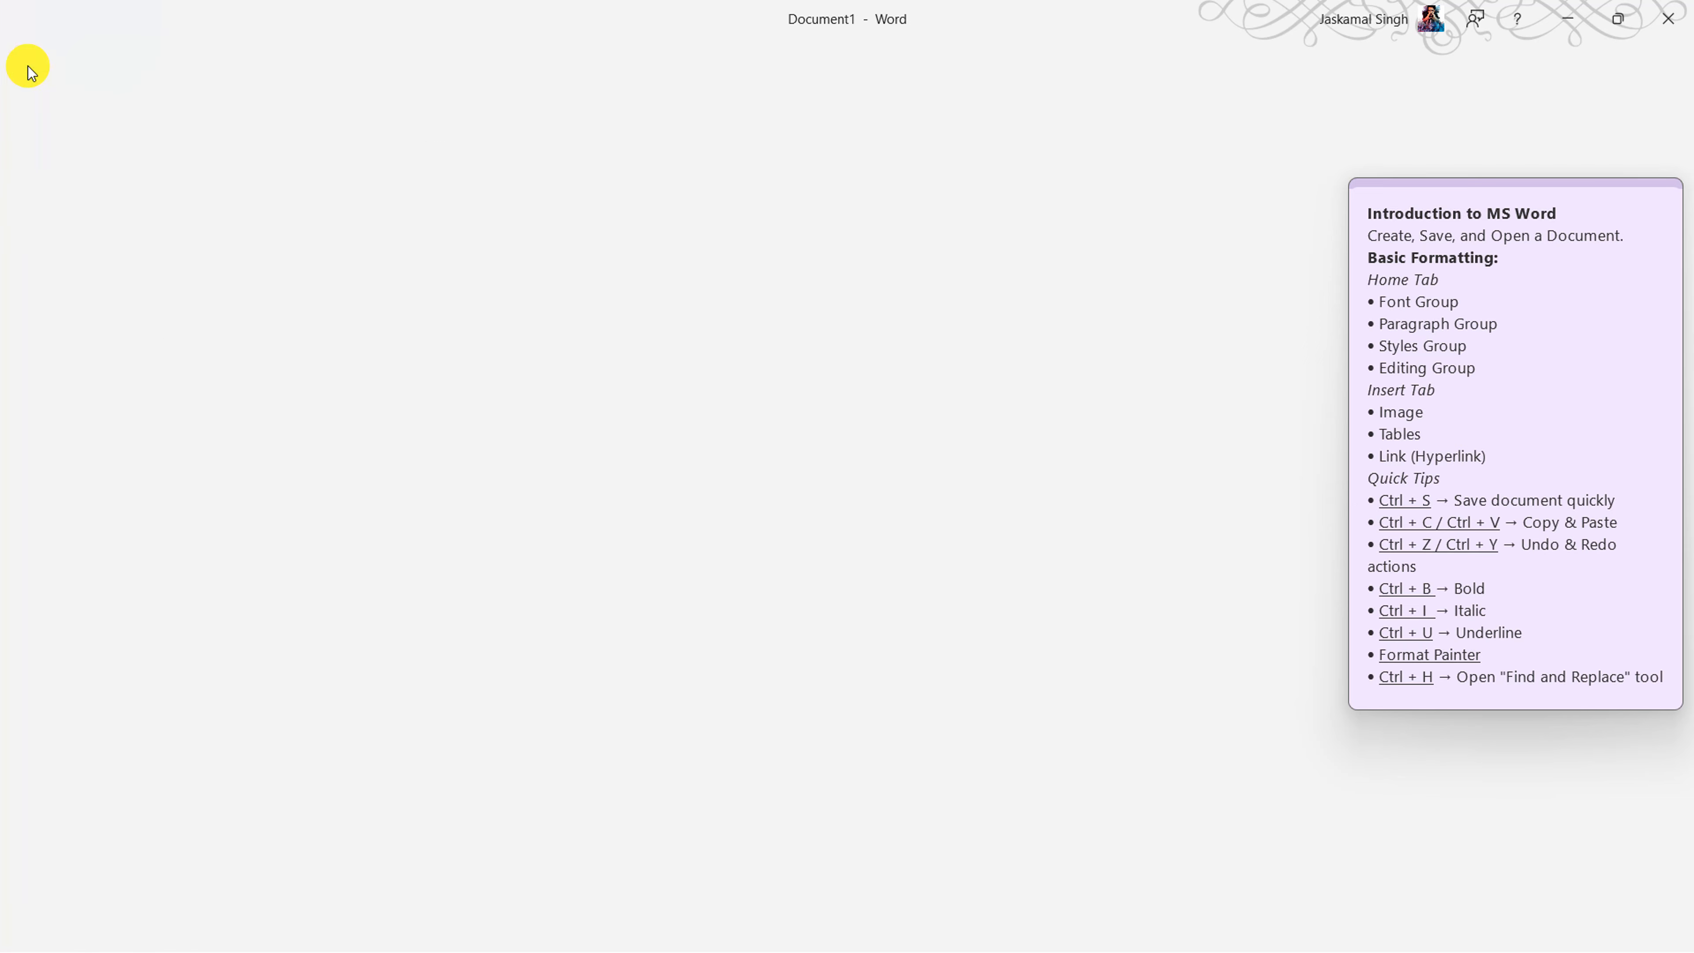
pyautogui.click(20, 49)
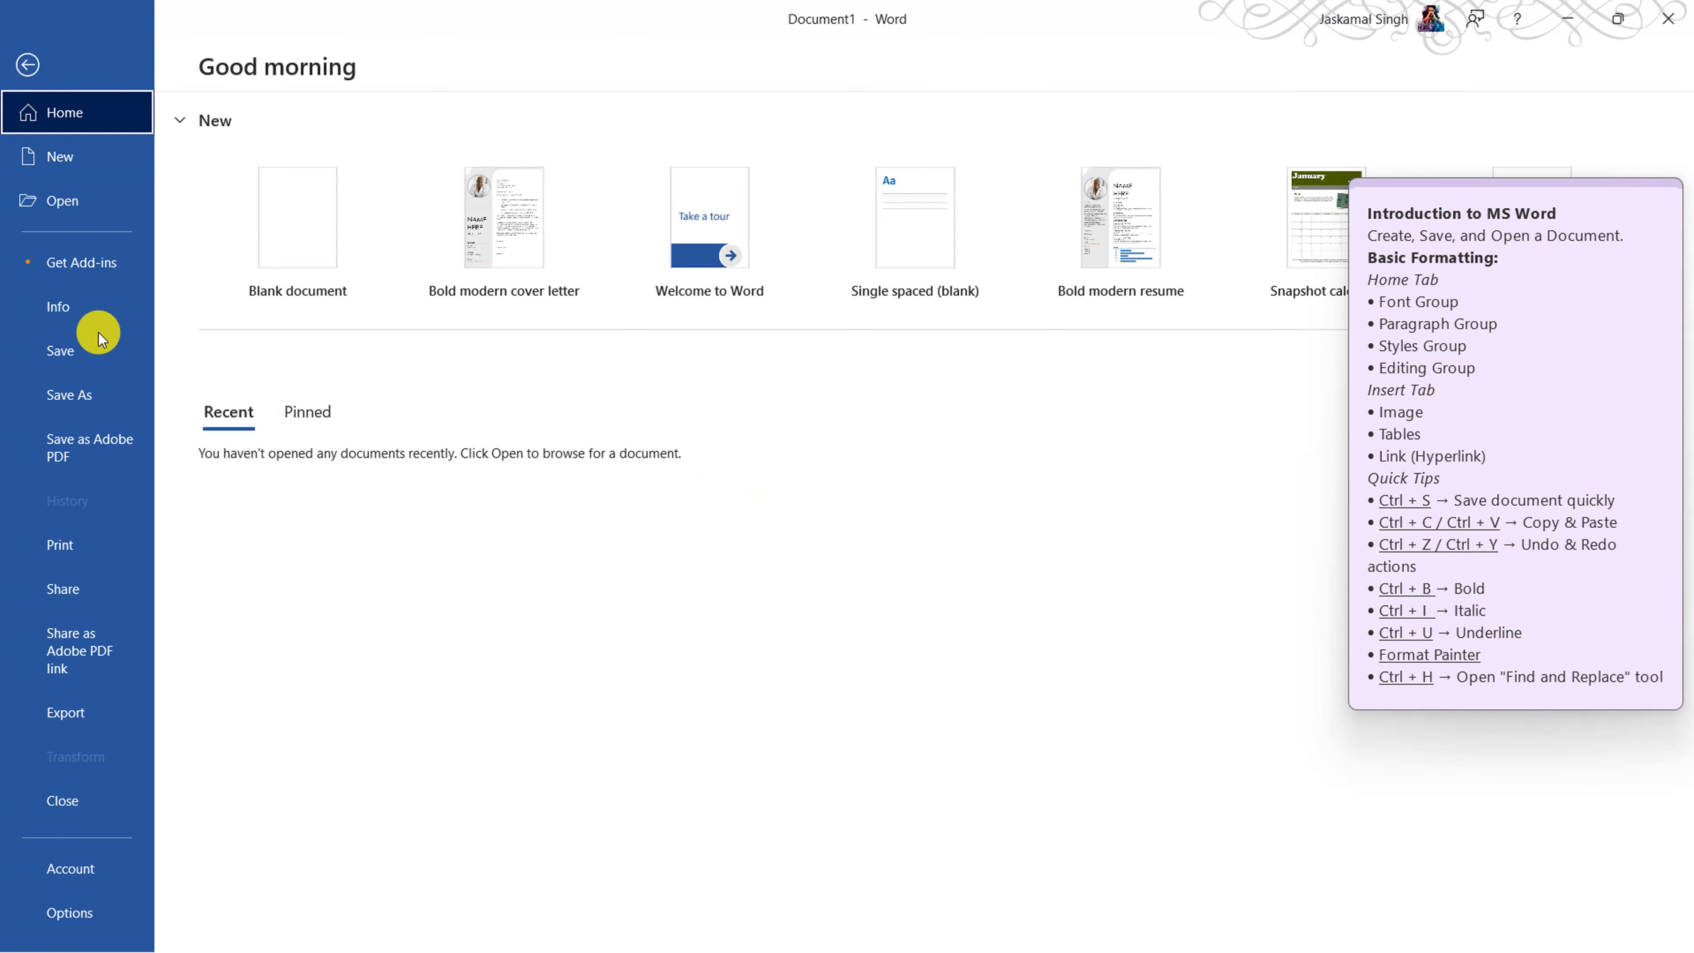
pyautogui.click(22, 66)
# - Prepare to save the document in the Documents folder, entering a person's name as the file name
pyautogui.click(20, 50)
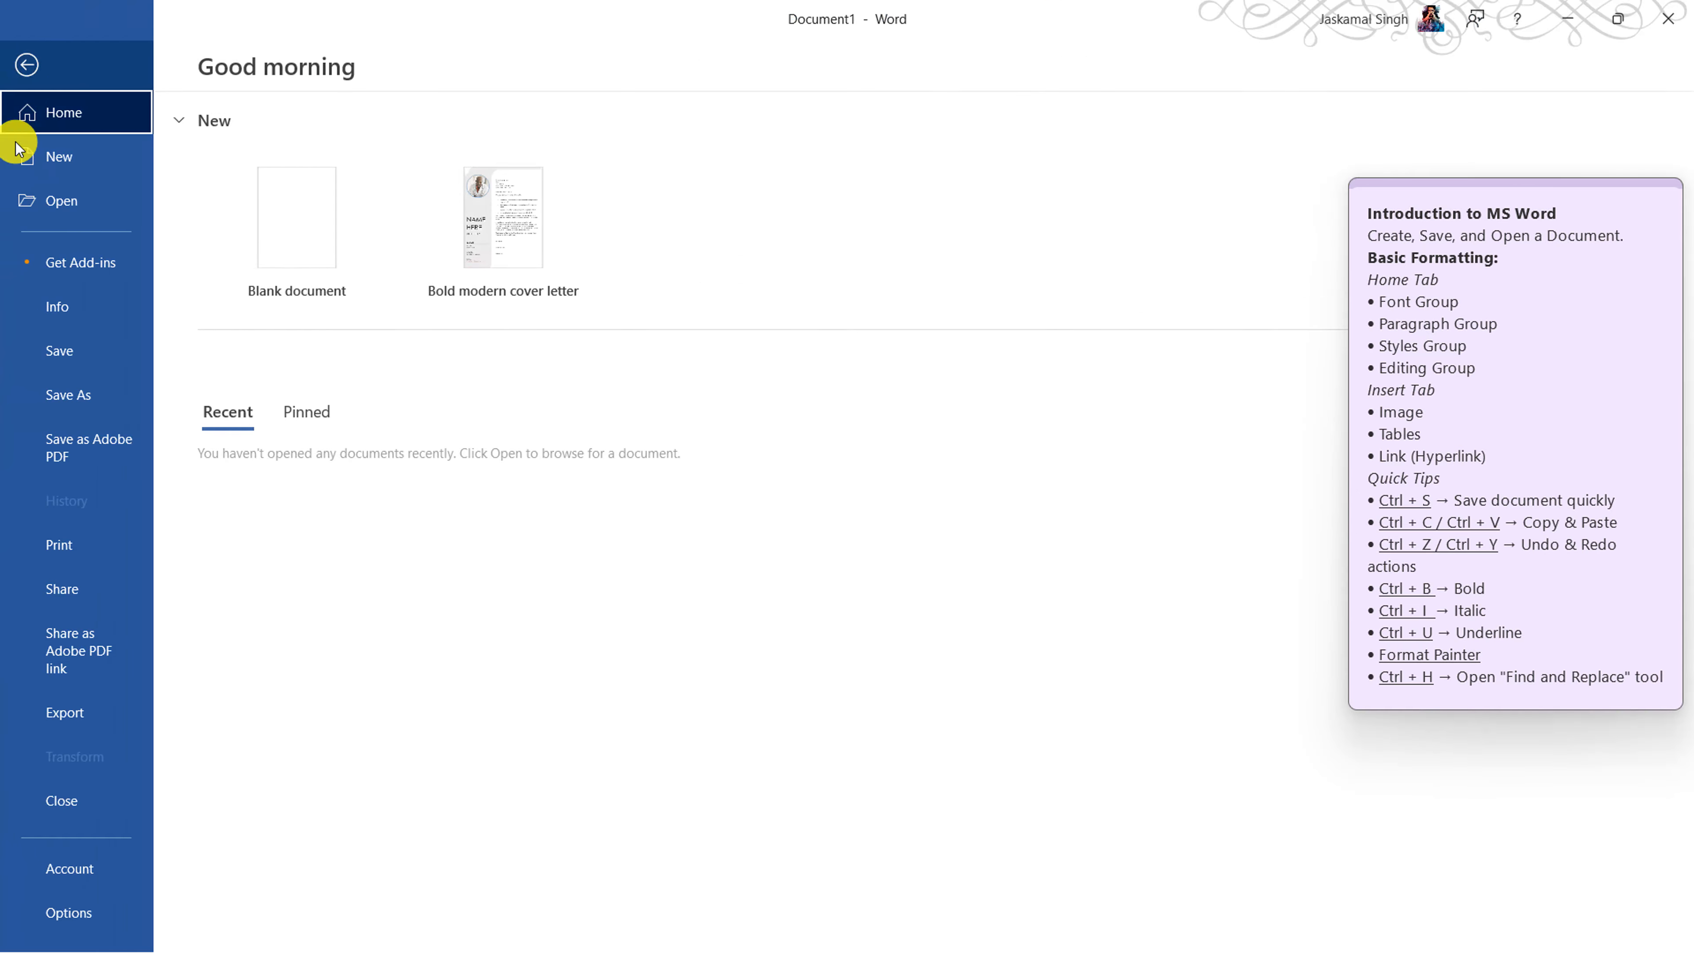
pyautogui.click(84, 350)
pyautogui.click(337, 524)
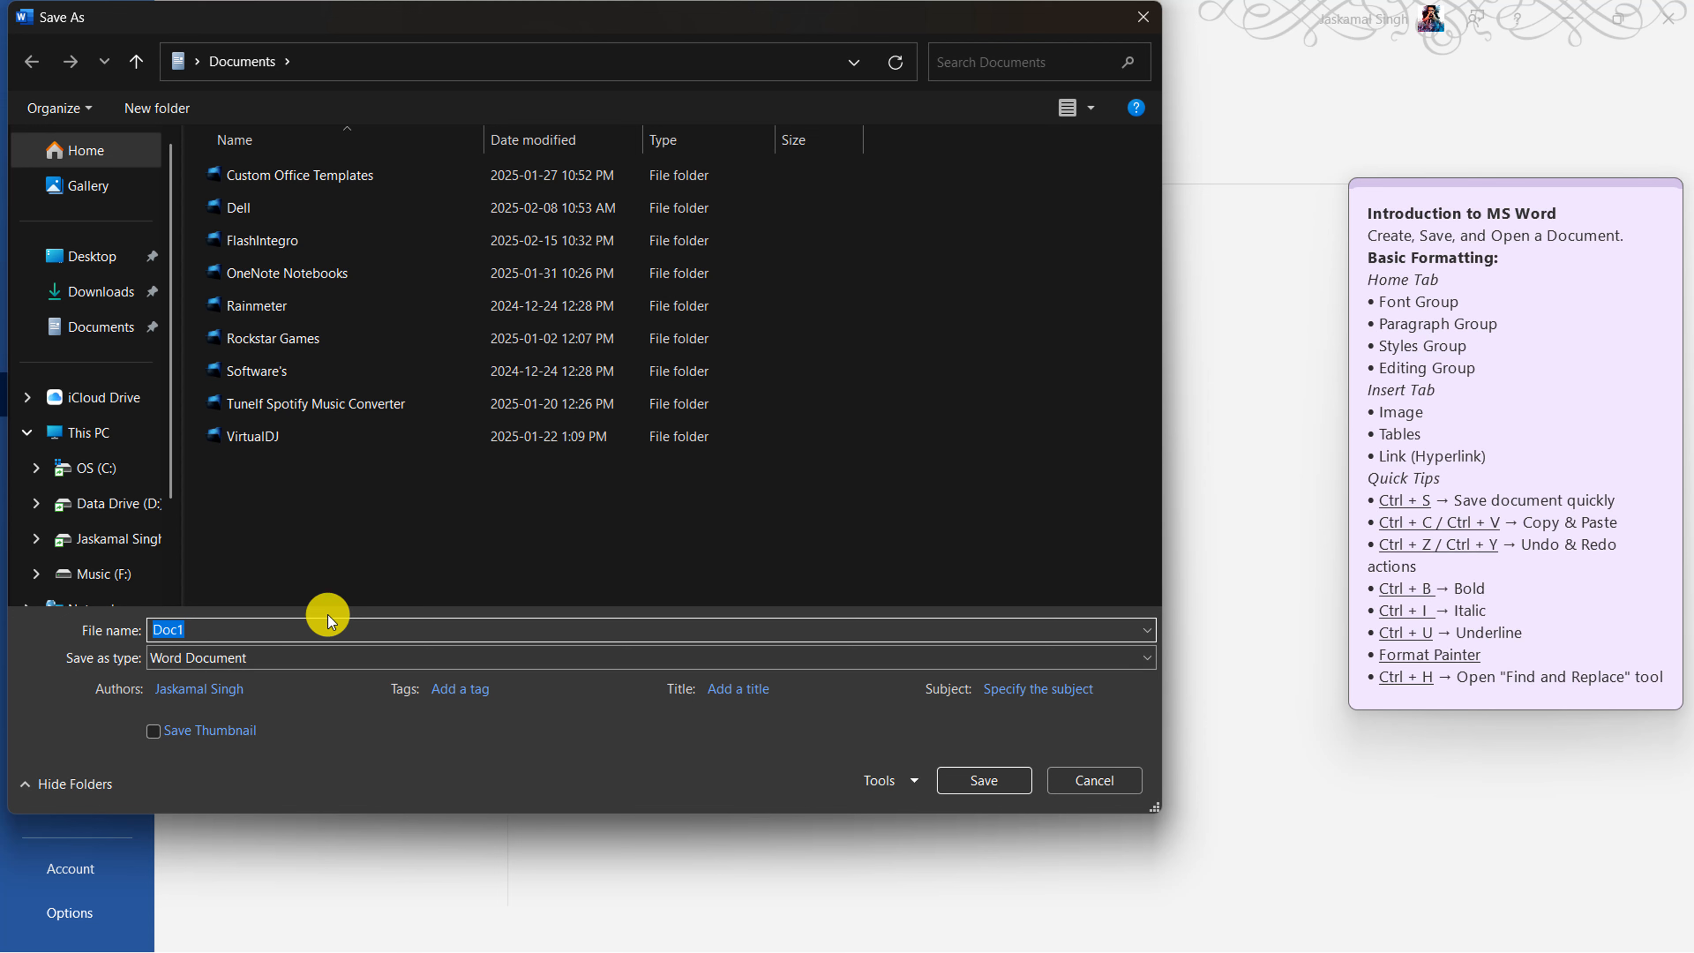
pyautogui.write('J Singh')
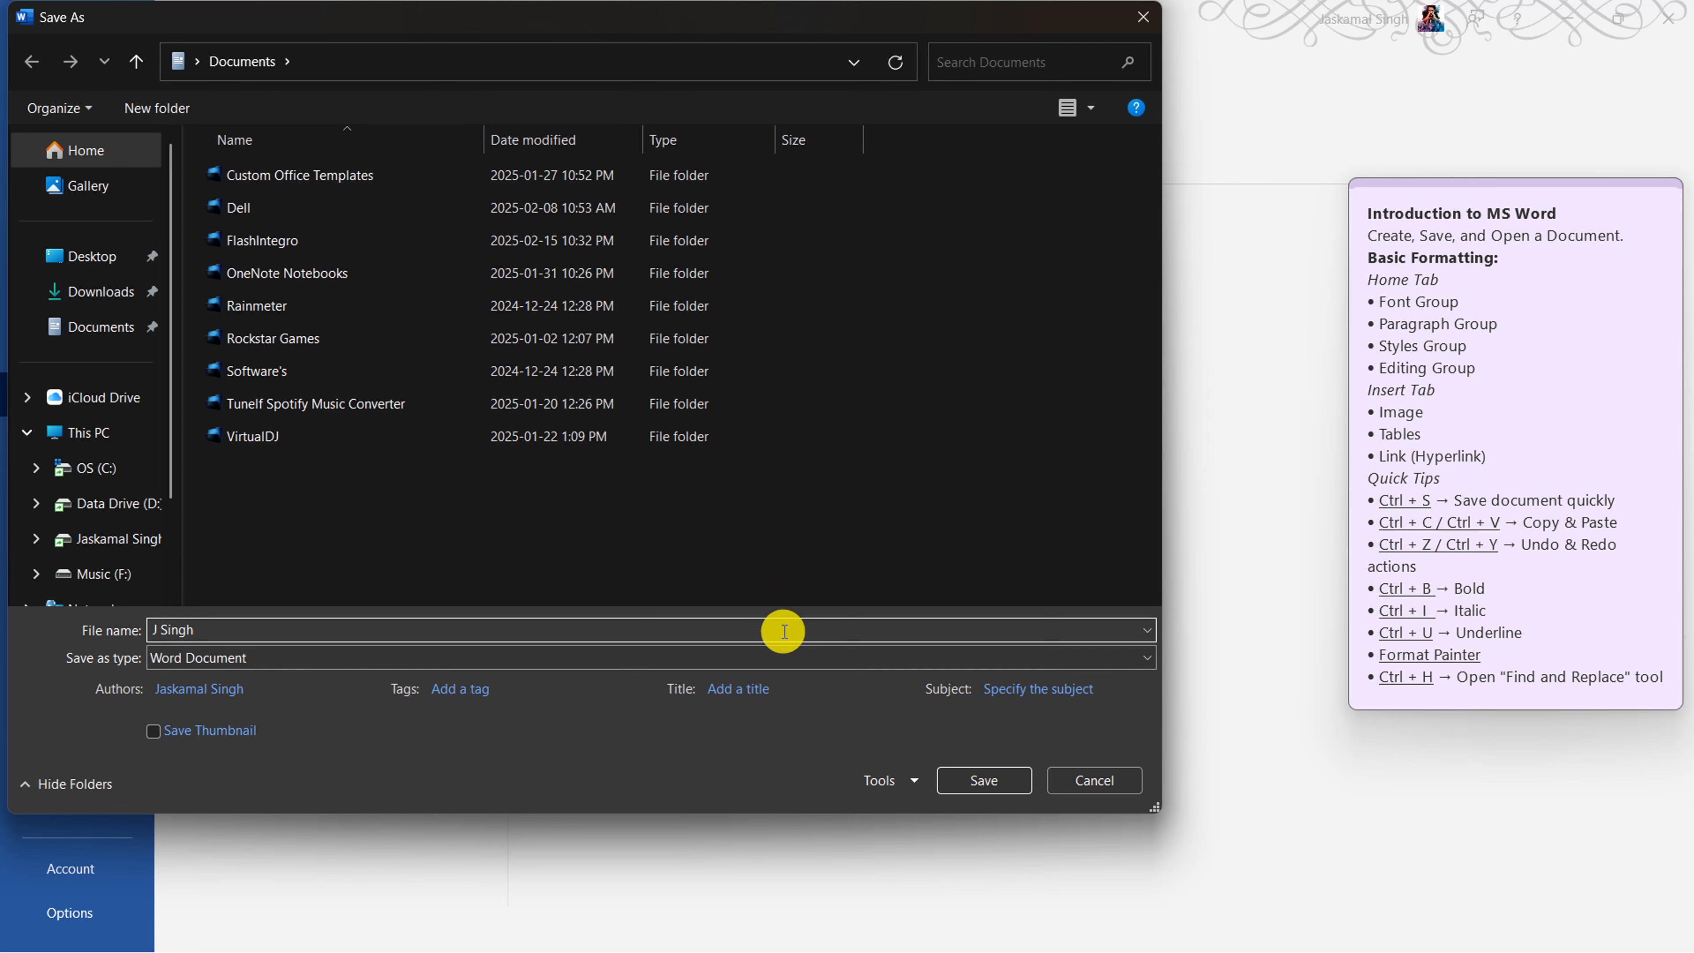
# - Try the Word 97-2003 Template and PDF file types for saving, cancel the save and return to the document
pyautogui.click(741, 658)
pyautogui.click(180, 445)
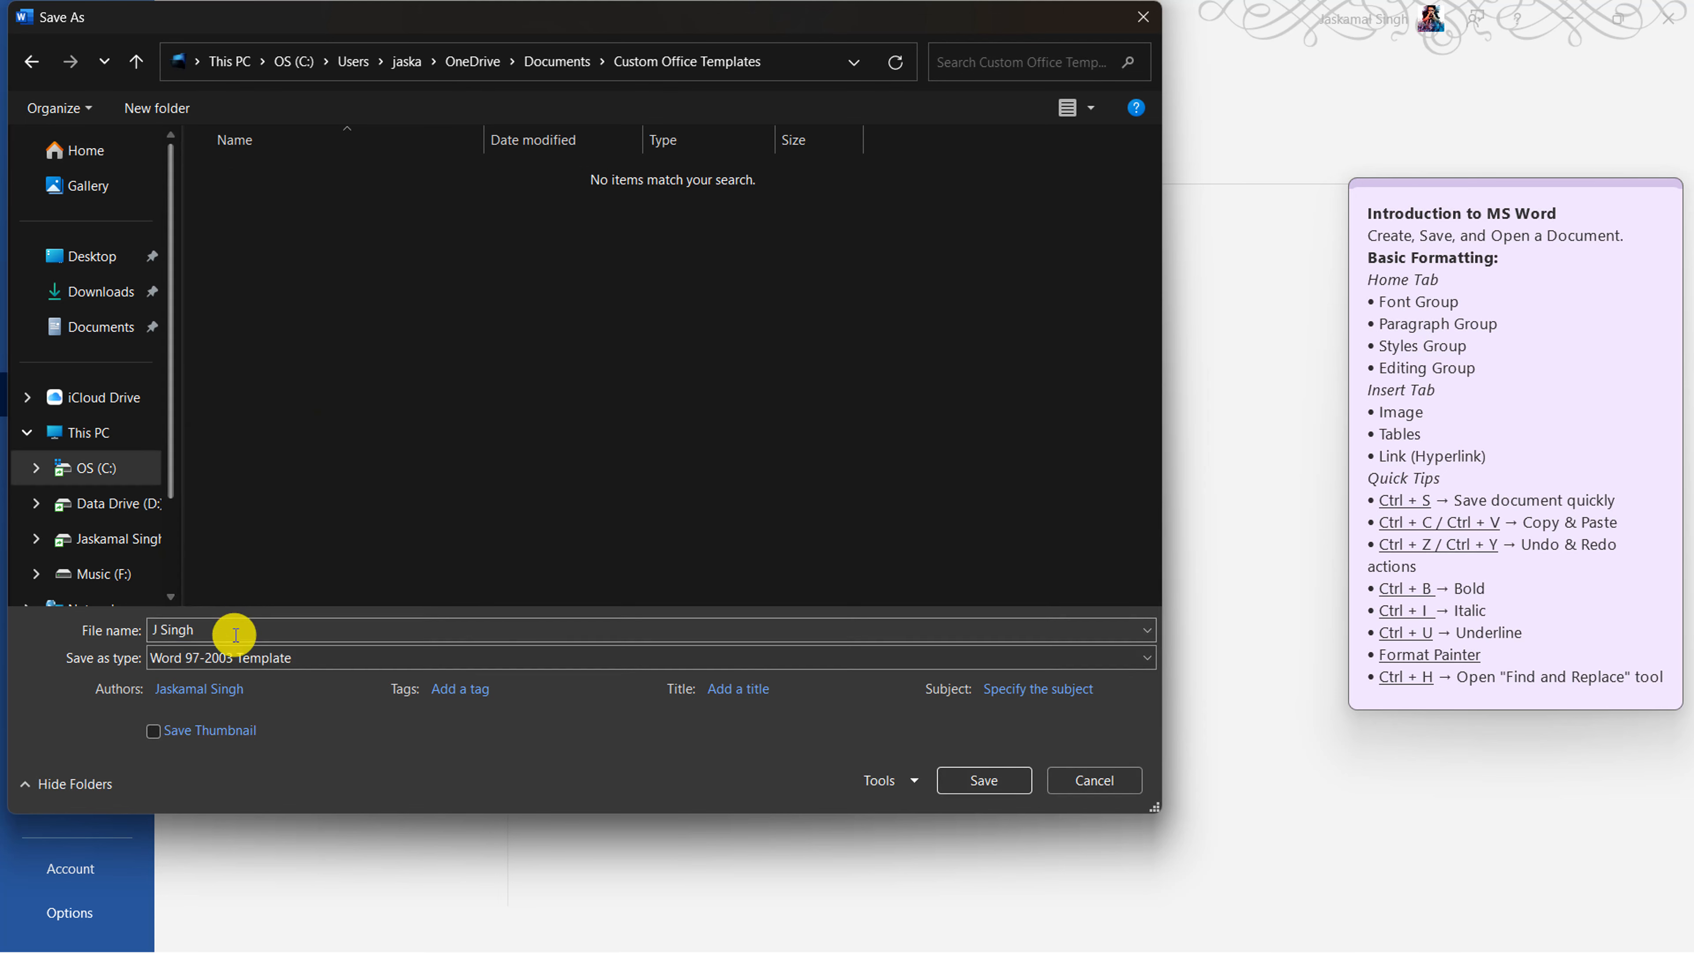
pyautogui.click(220, 652)
pyautogui.click(167, 460)
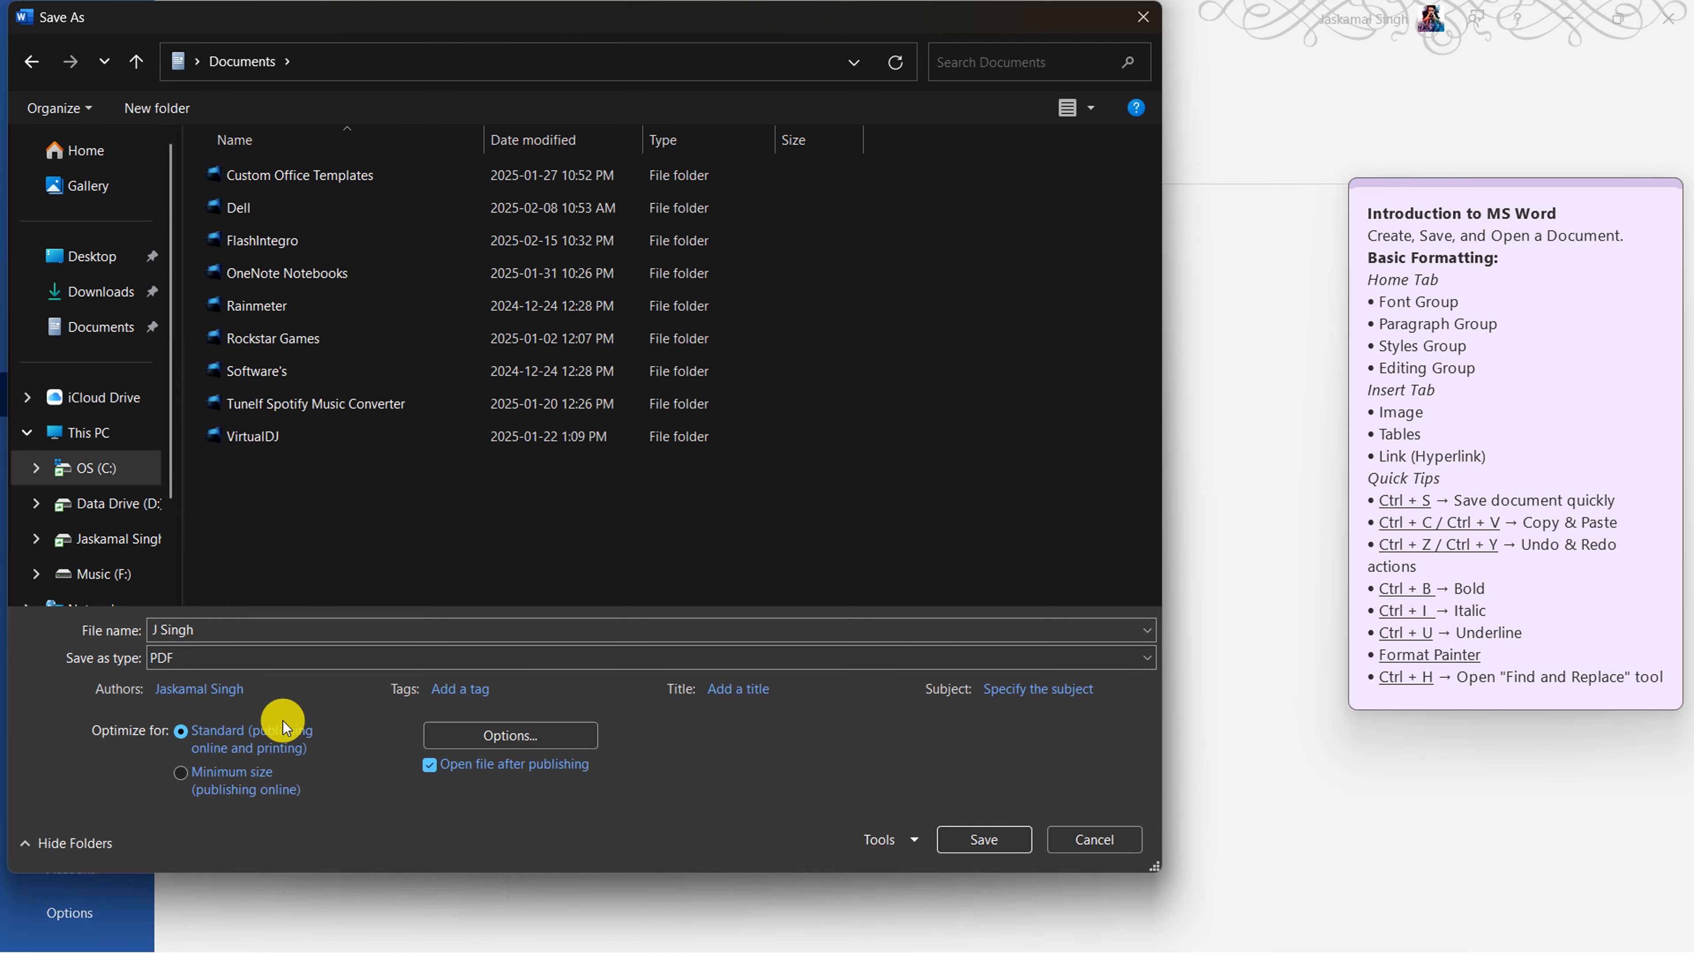
pyautogui.click(290, 665)
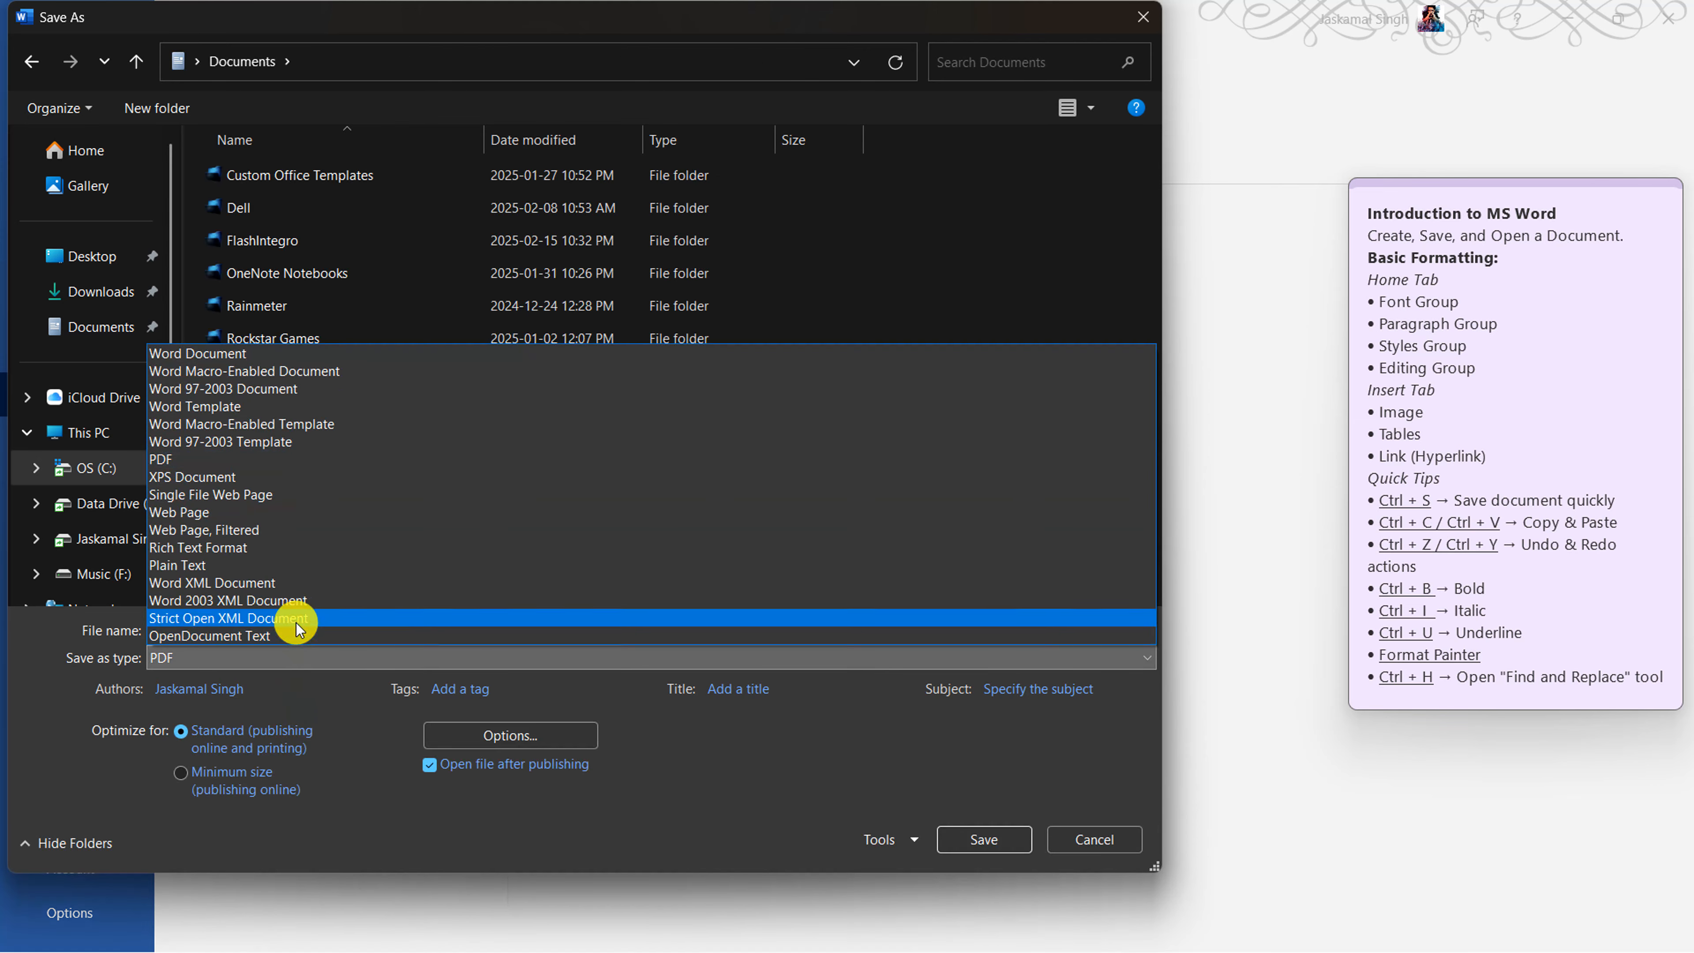
pyautogui.click(1106, 828)
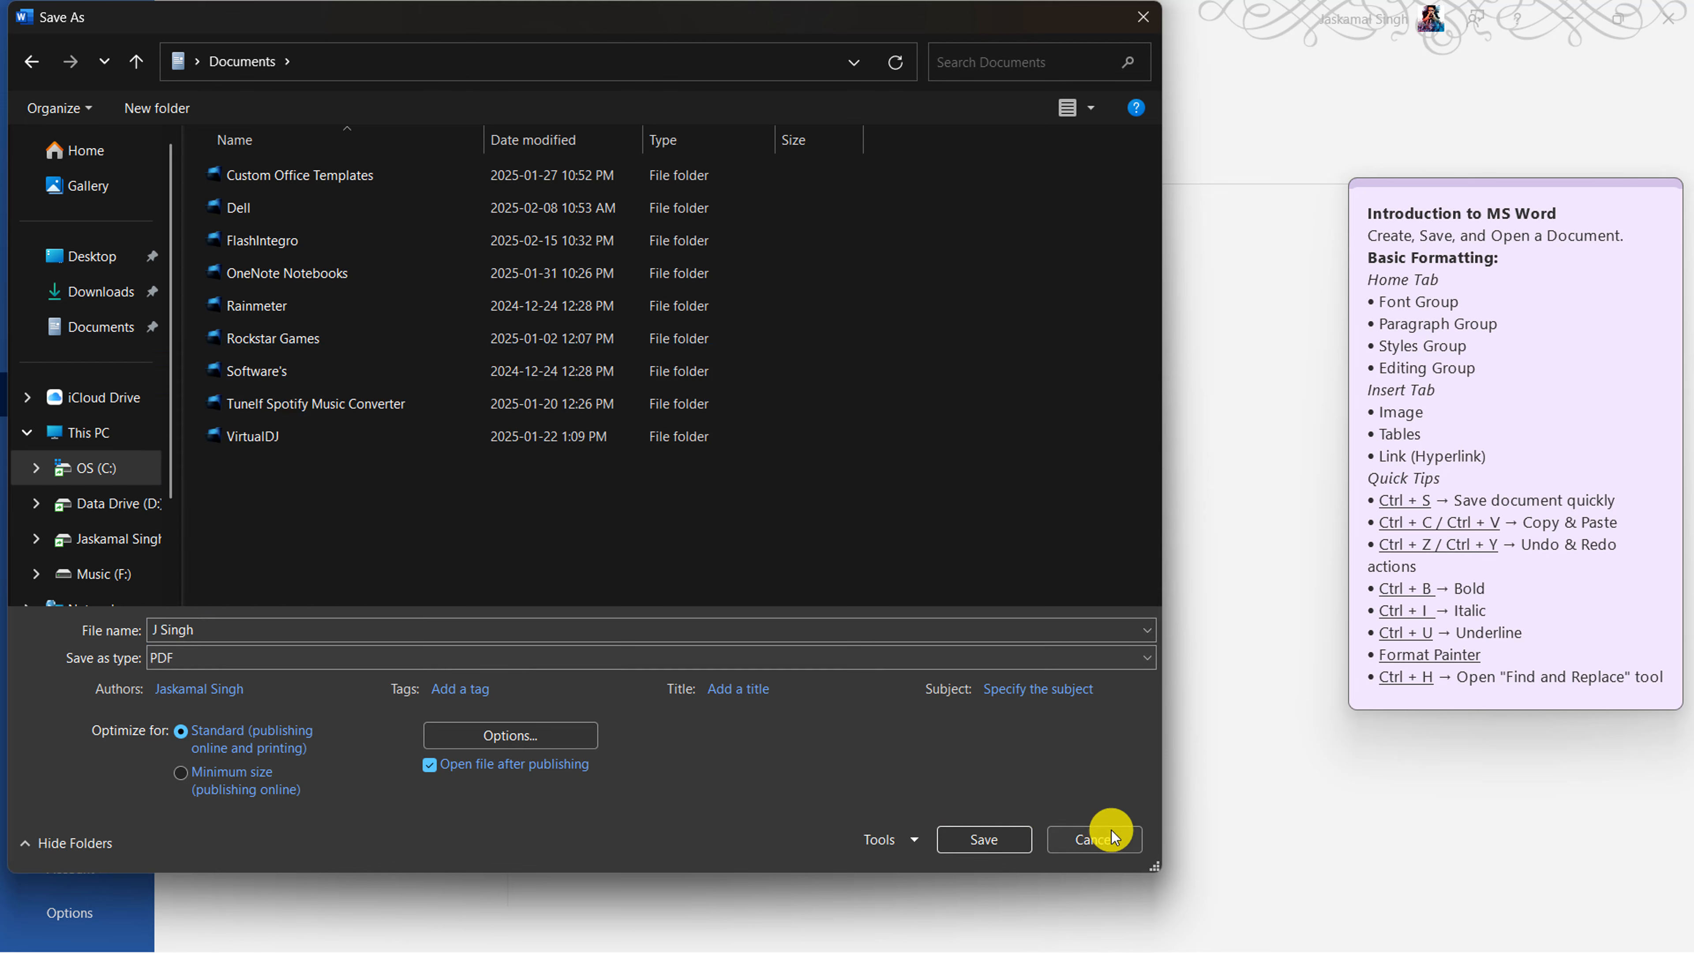
pyautogui.click(1094, 836)
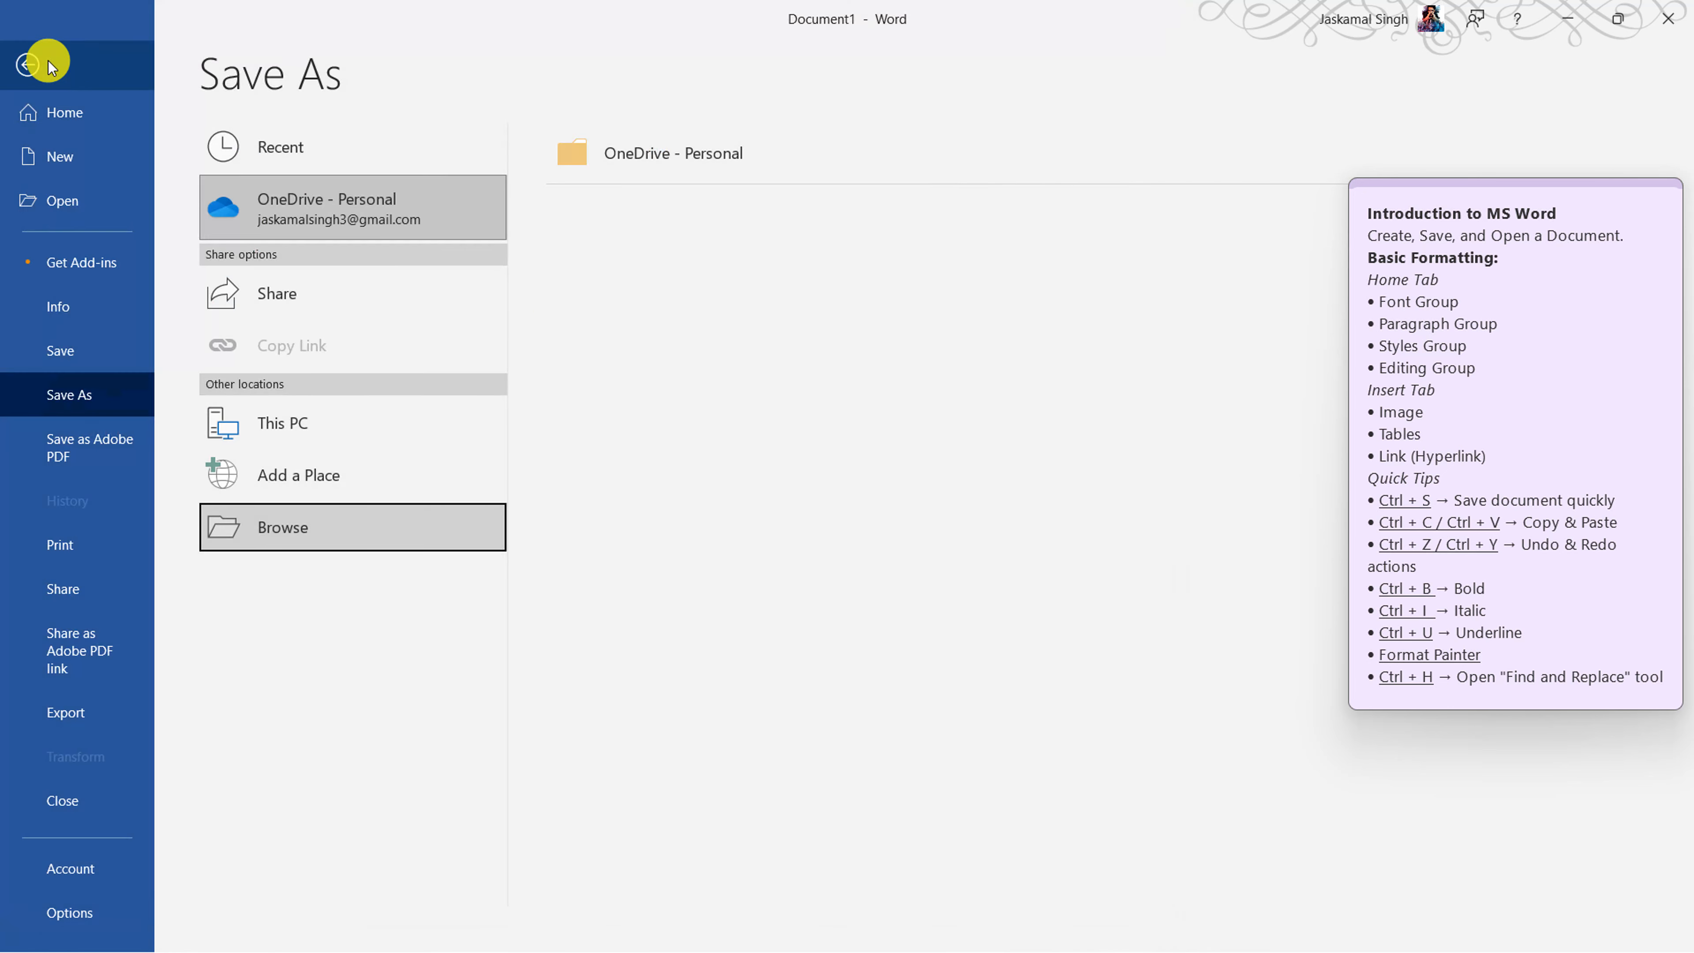
pyautogui.click(30, 64)
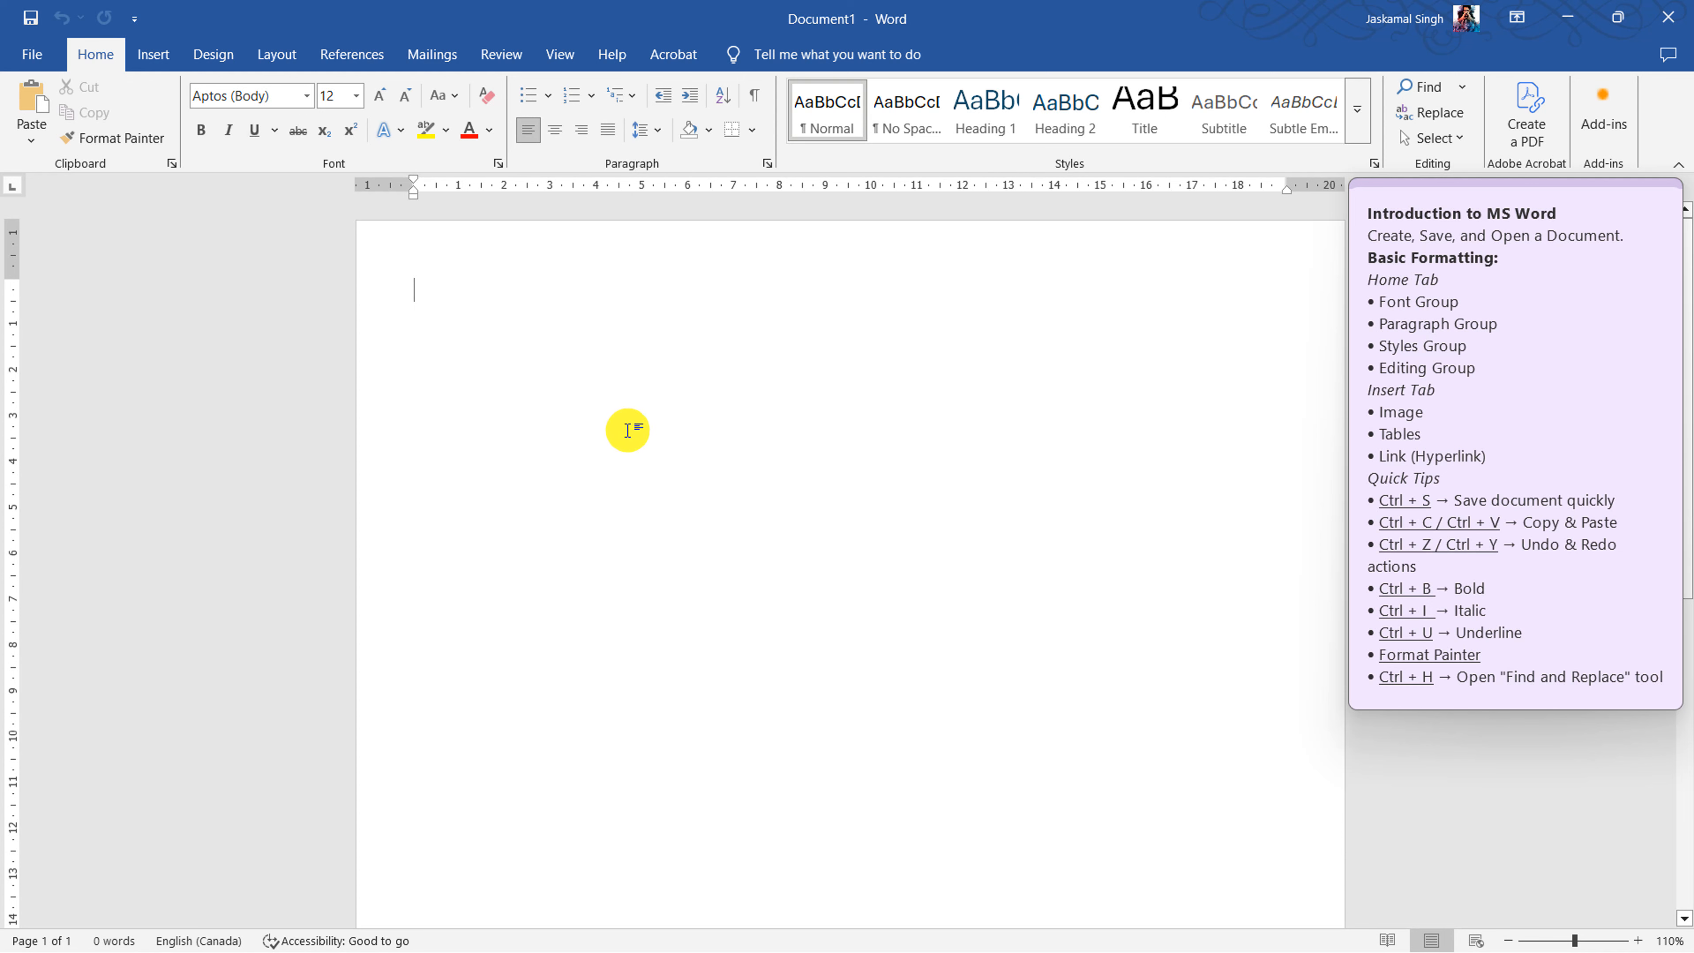
# - Fill the blank document with placeholder paragraphs using =lorem()
pyautogui.write('=l')
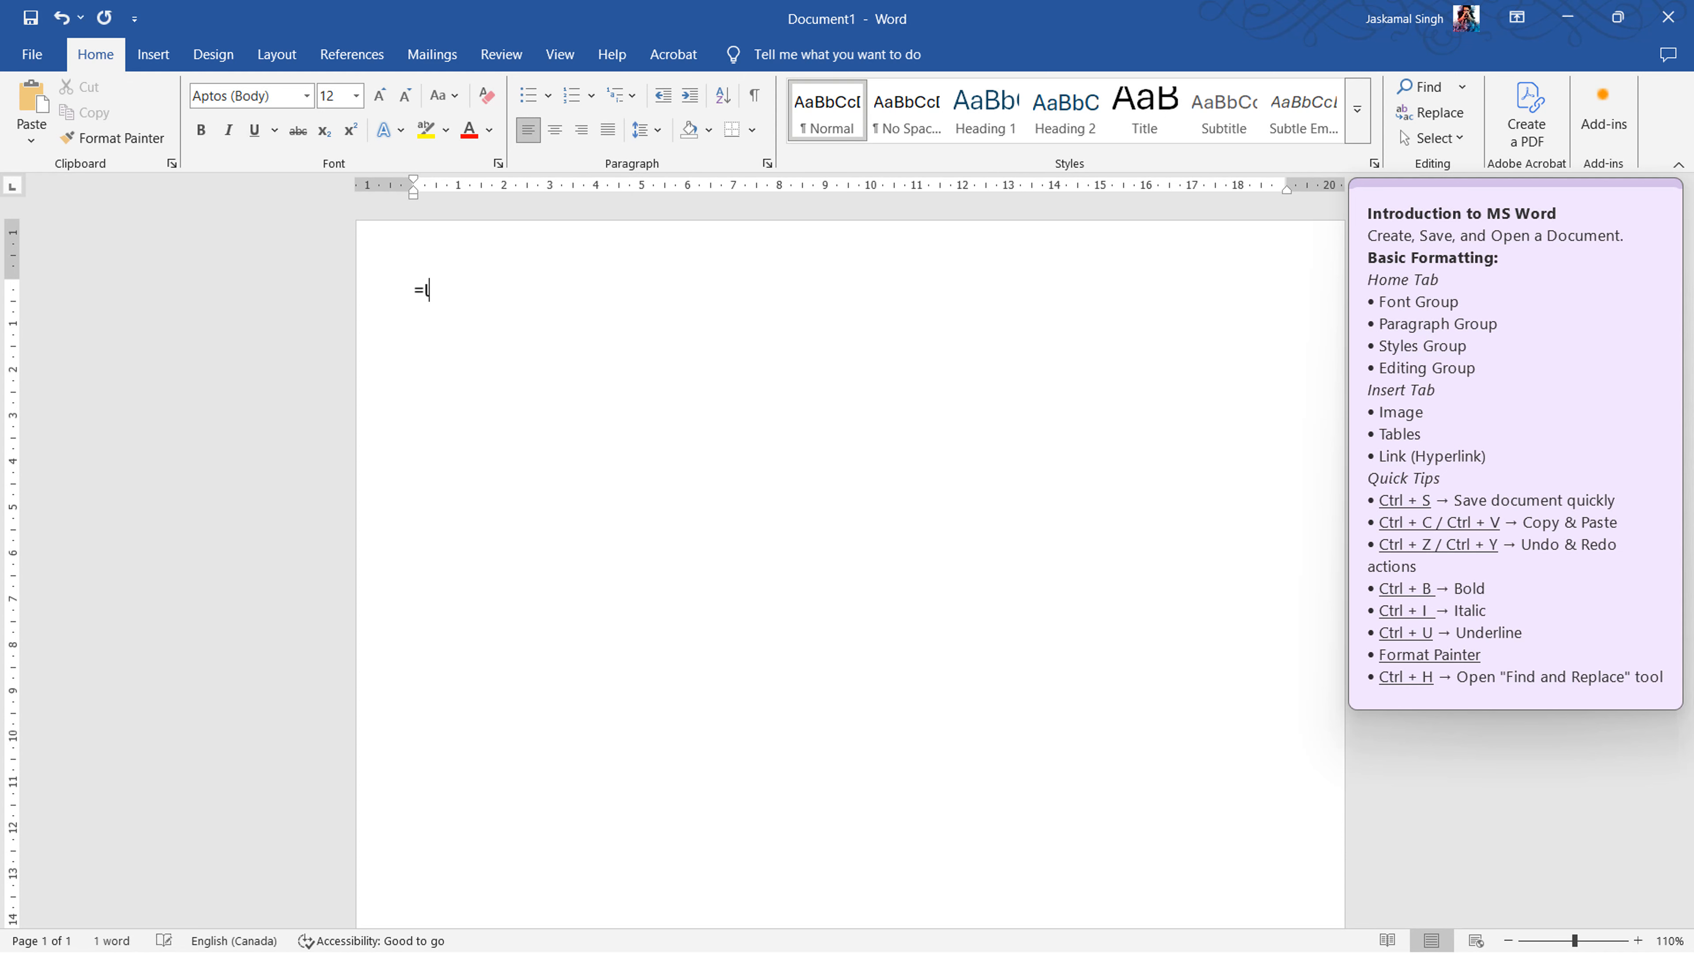
pyautogui.write('orem()')
pyautogui.press('Return')
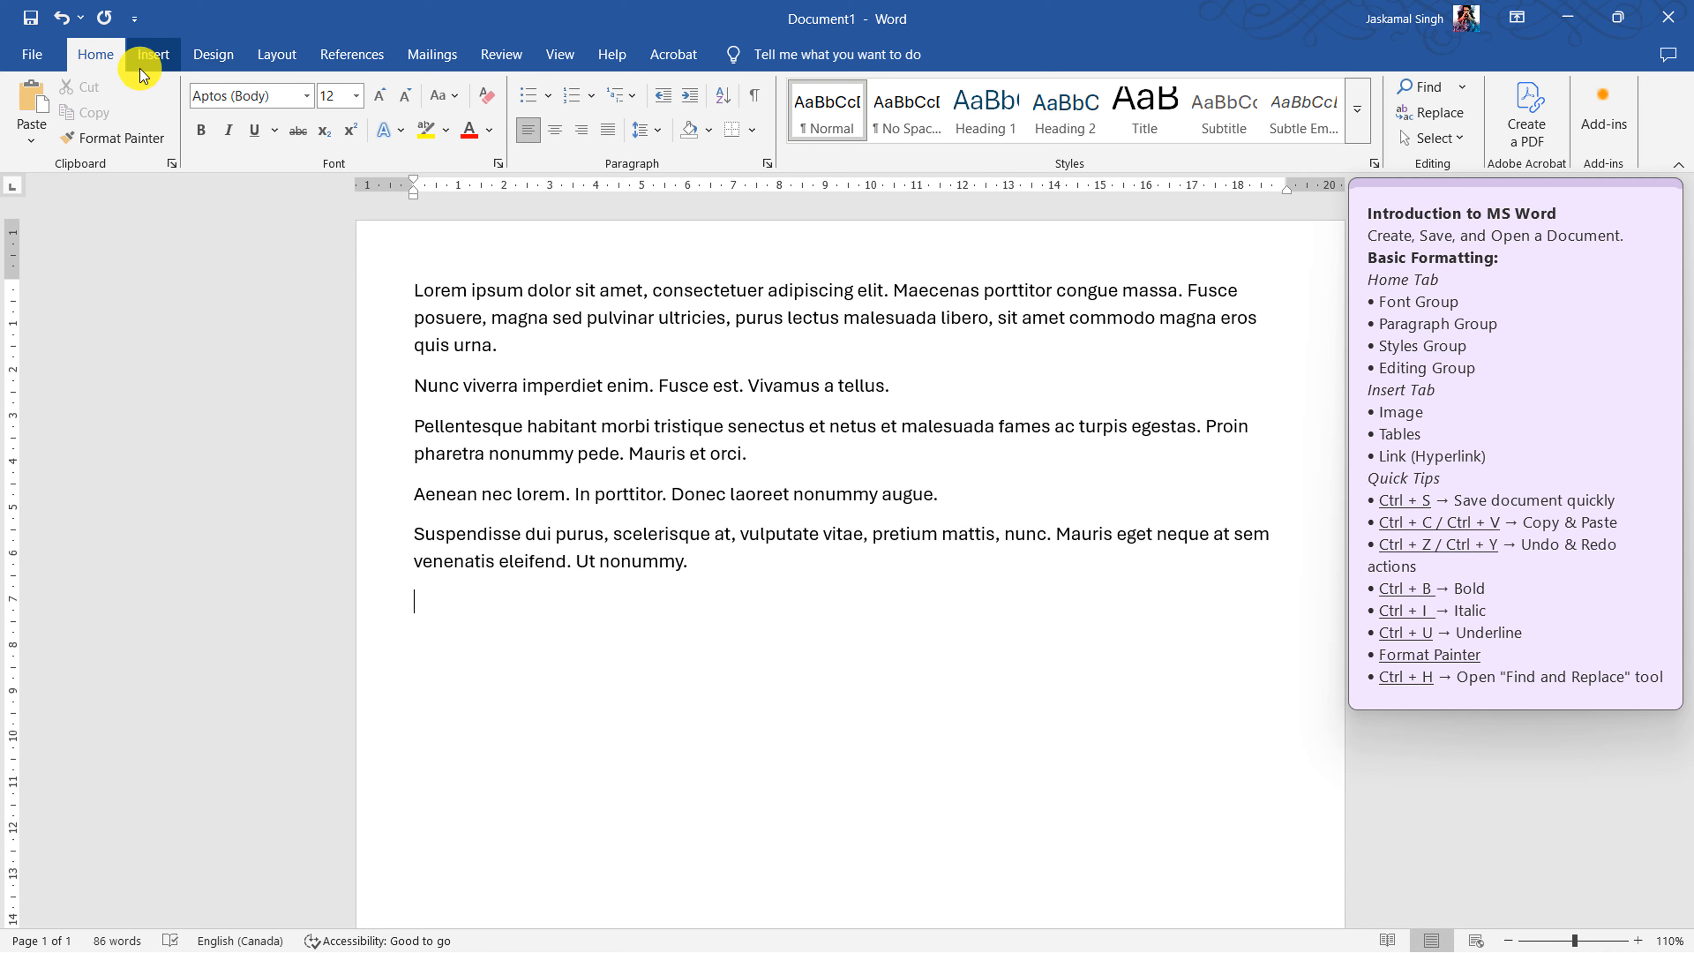
pyautogui.click(231, 62)
pyautogui.click(278, 69)
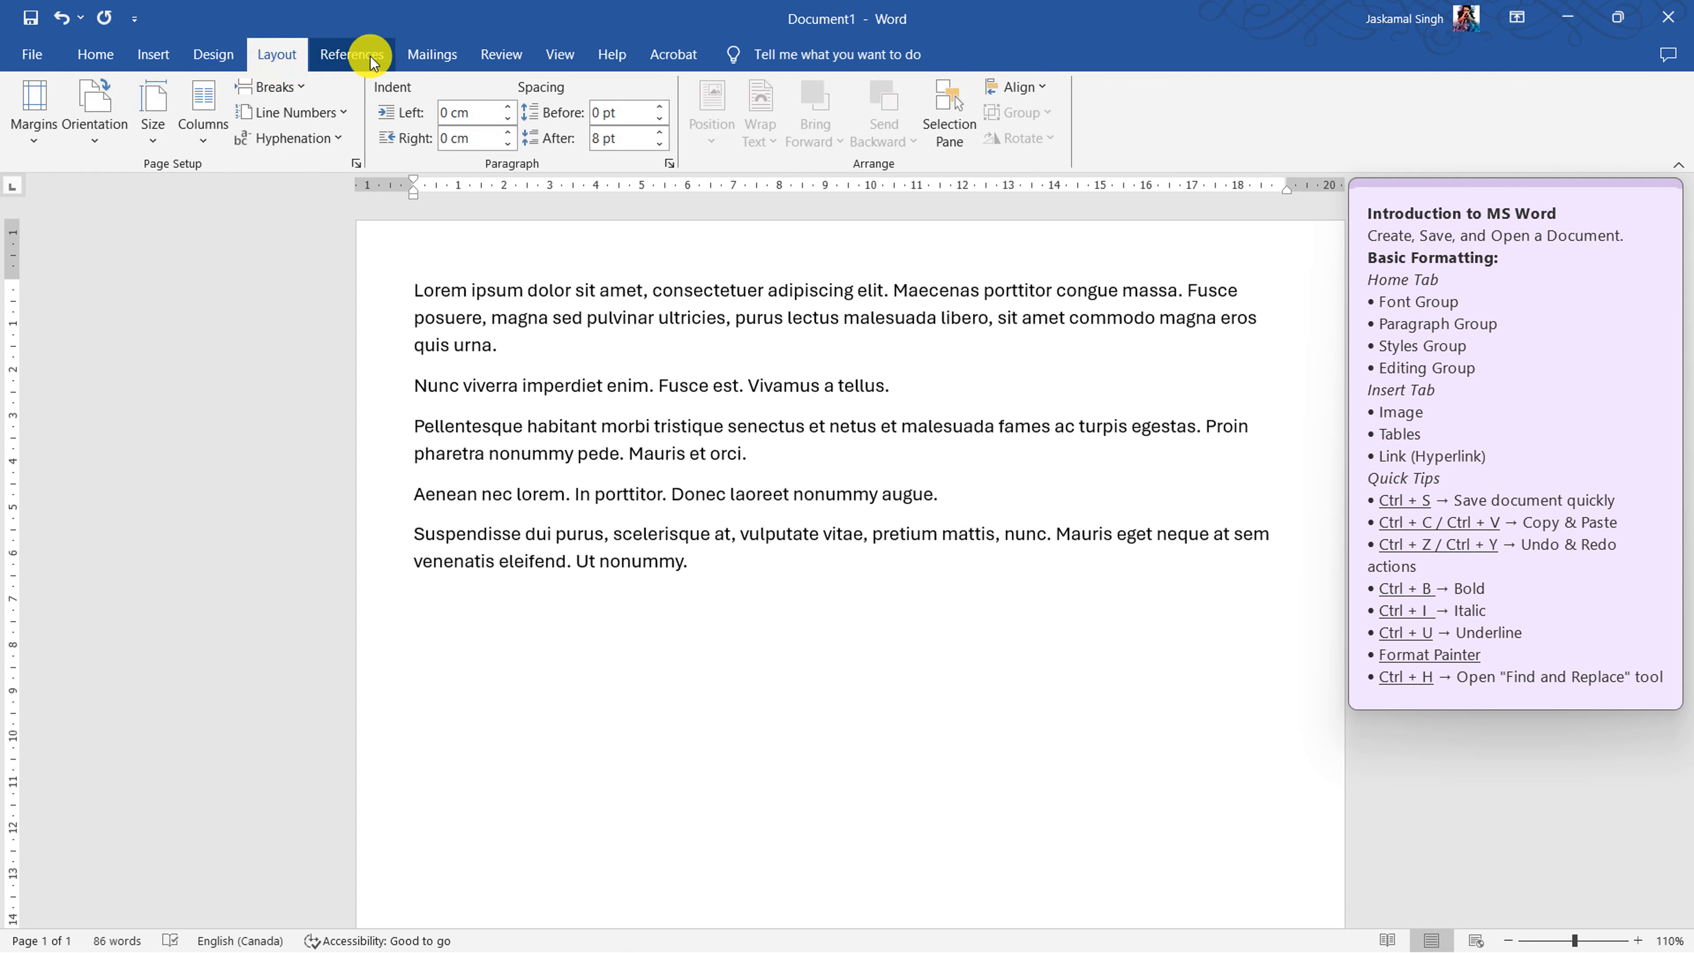
pyautogui.click(100, 59)
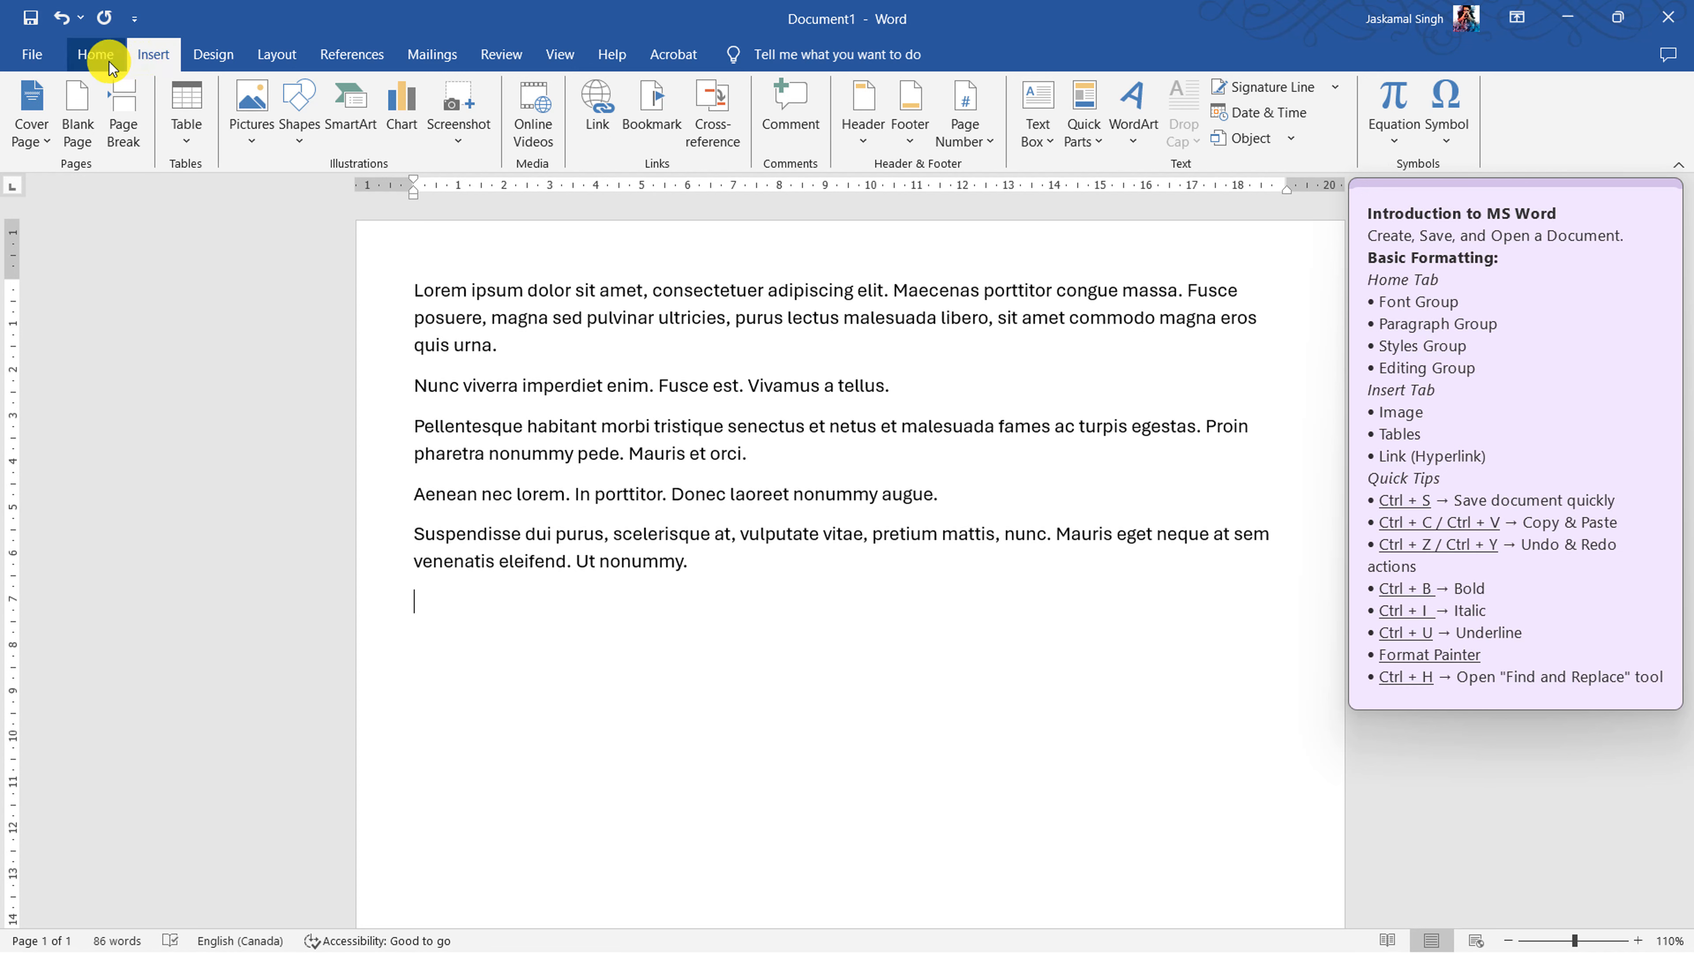
# - Select the first placeholder paragraph and set its font to Cinzel
pyautogui.click(109, 61)
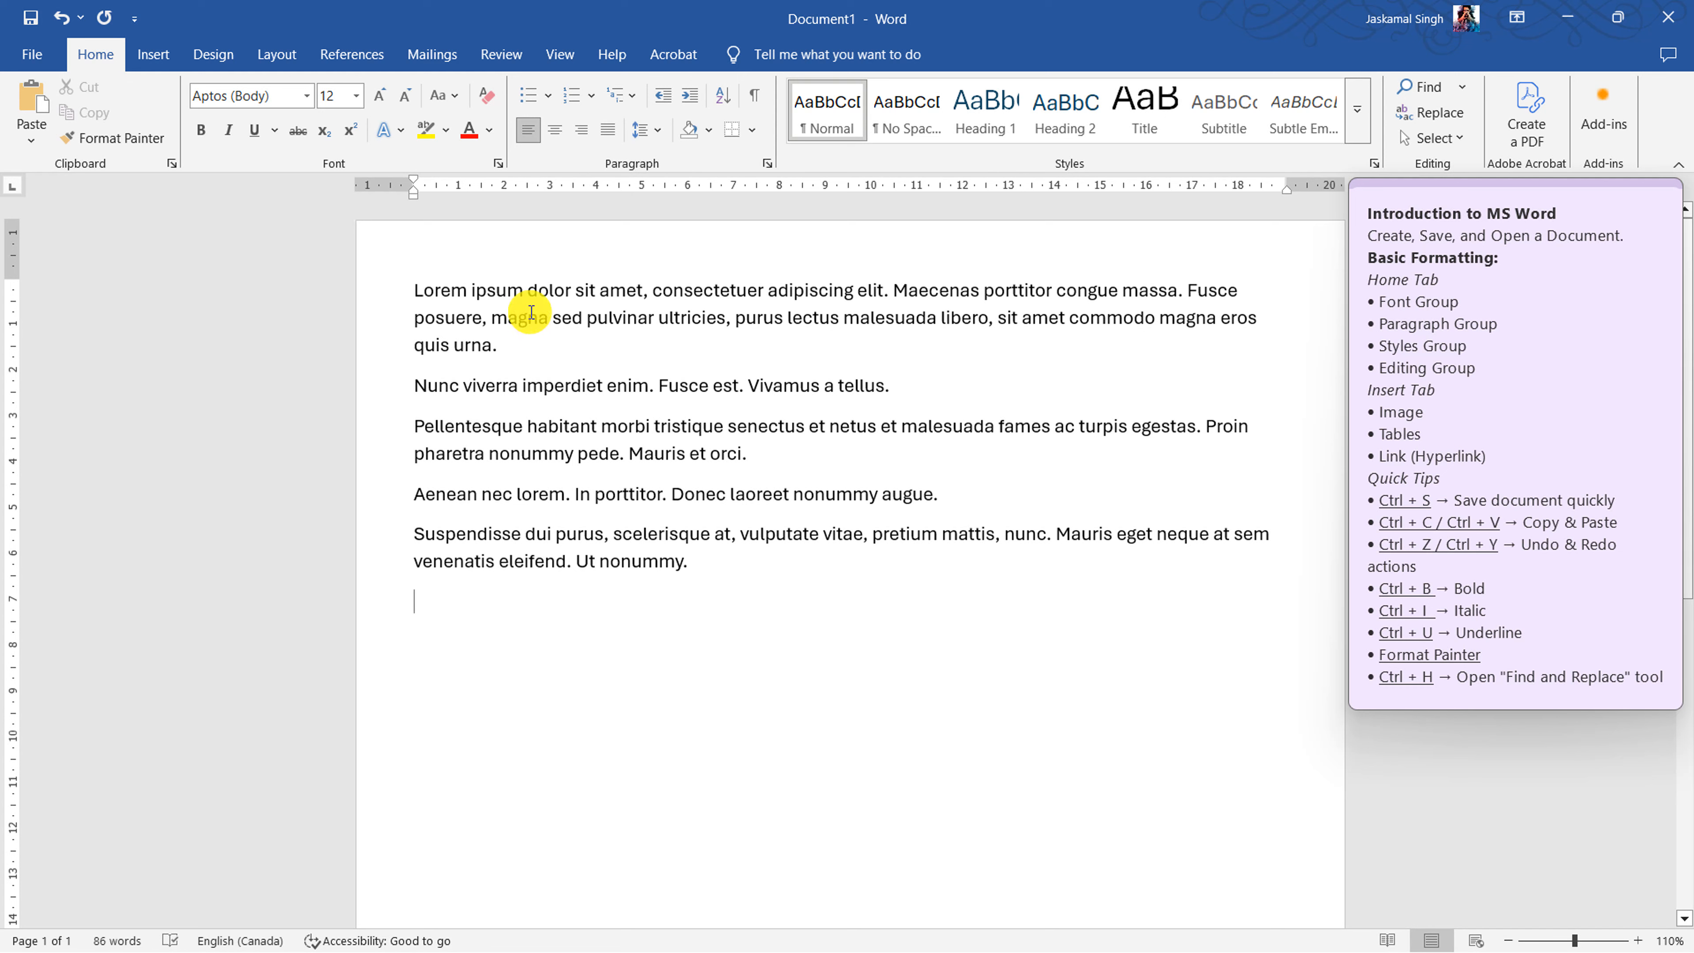
pyautogui.click(383, 302)
pyautogui.moveTo(382, 302); pyautogui.dragTo(382, 351)
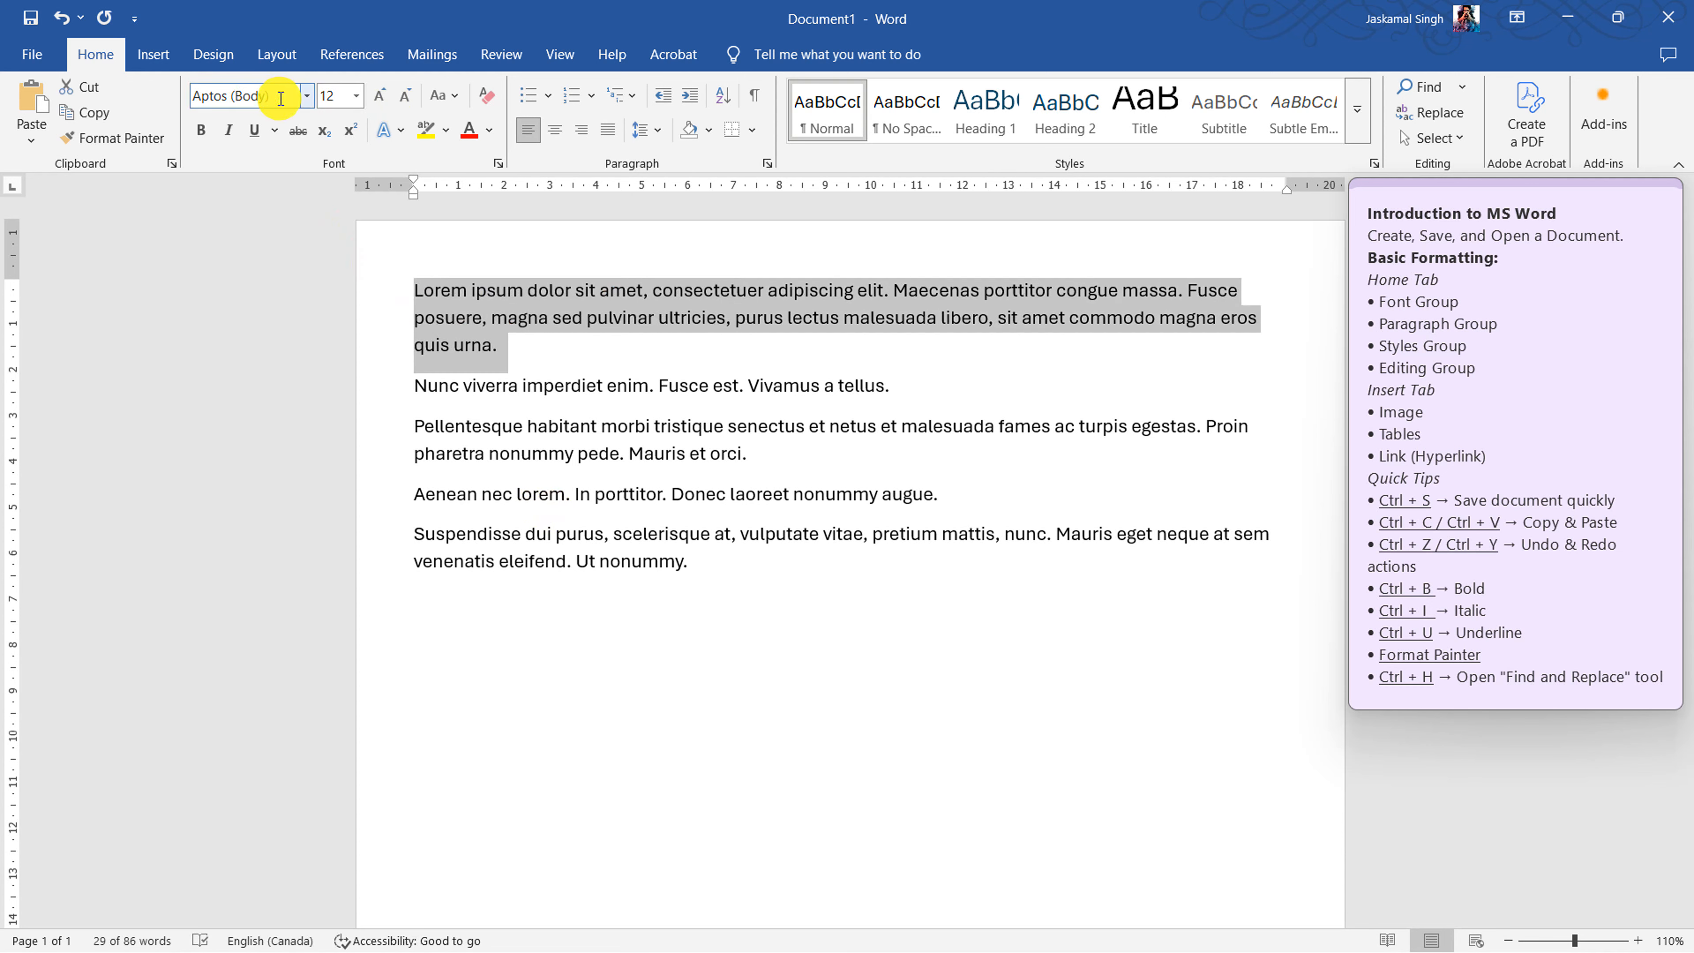
pyautogui.click(306, 95)
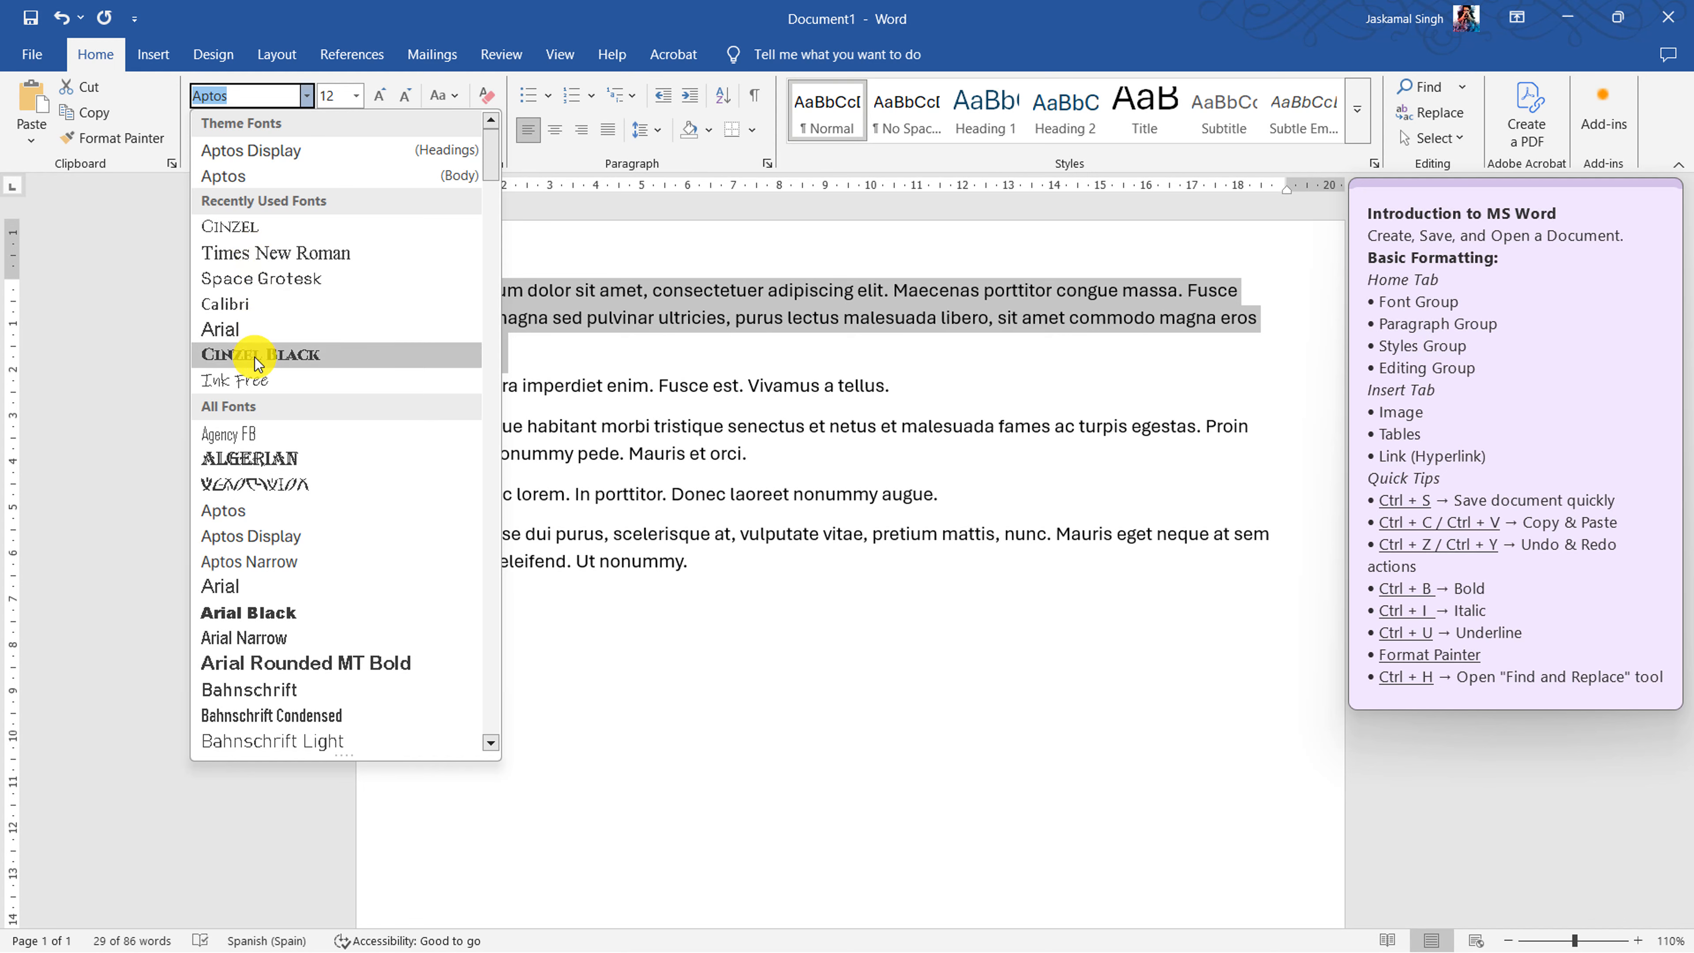
pyautogui.click(234, 227)
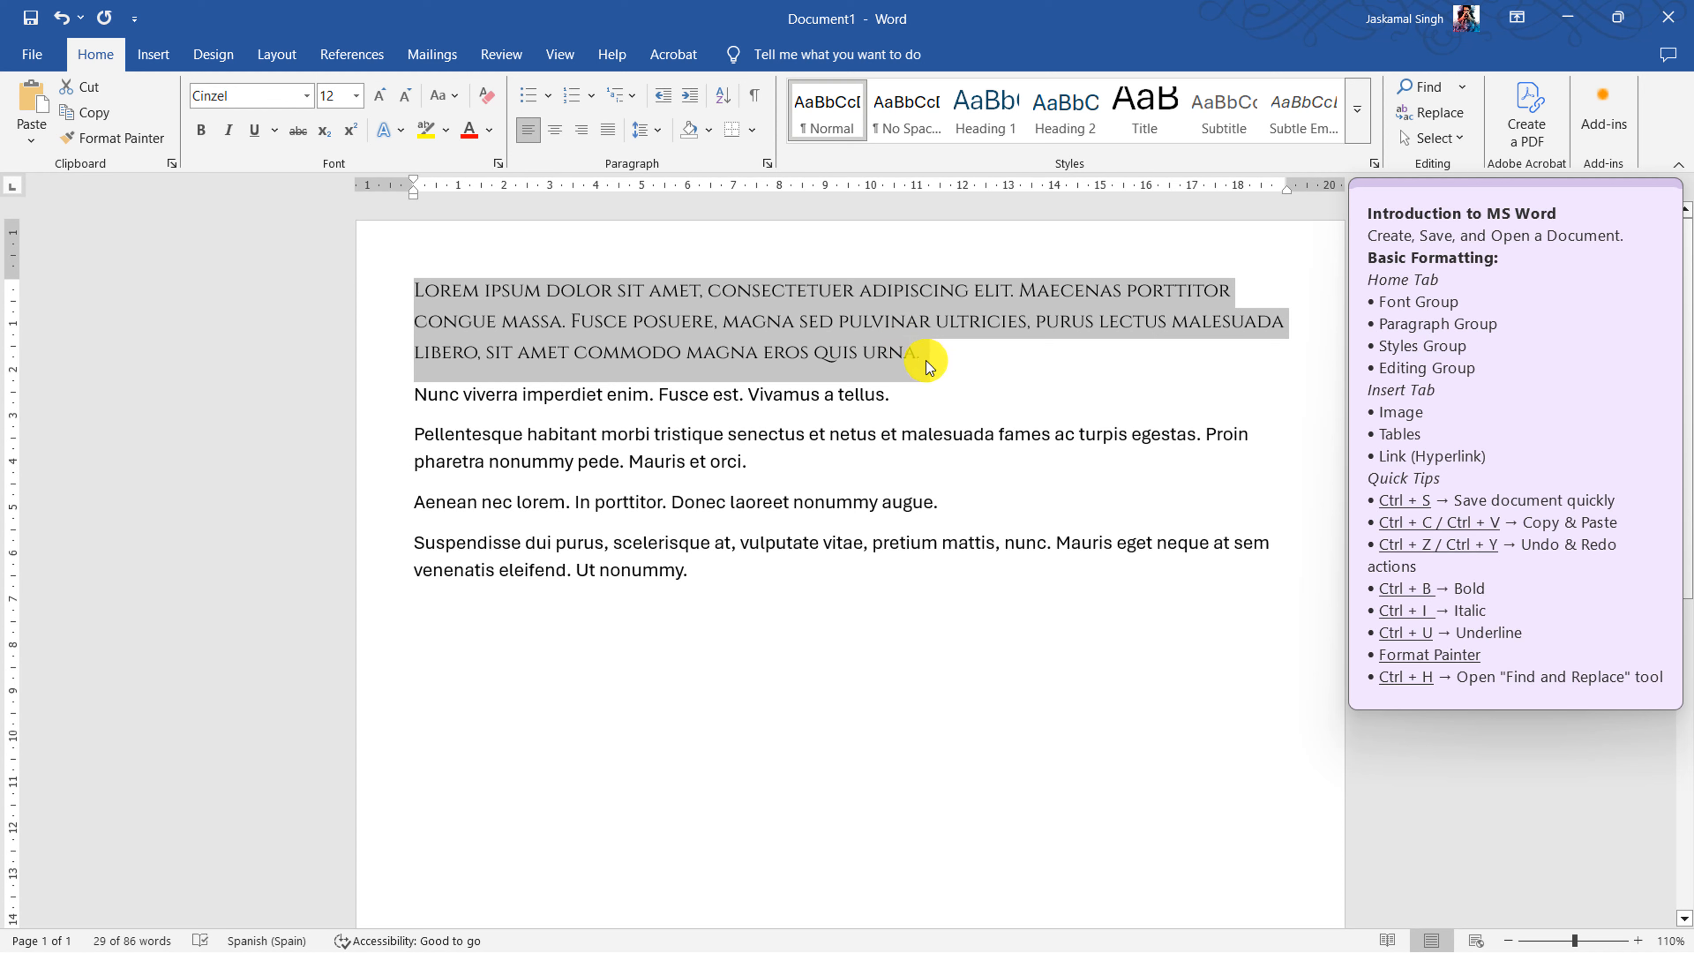
# - Switch the first paragraph's font to Times New Roman, and set it back to Cinzel
pyautogui.click(267, 95)
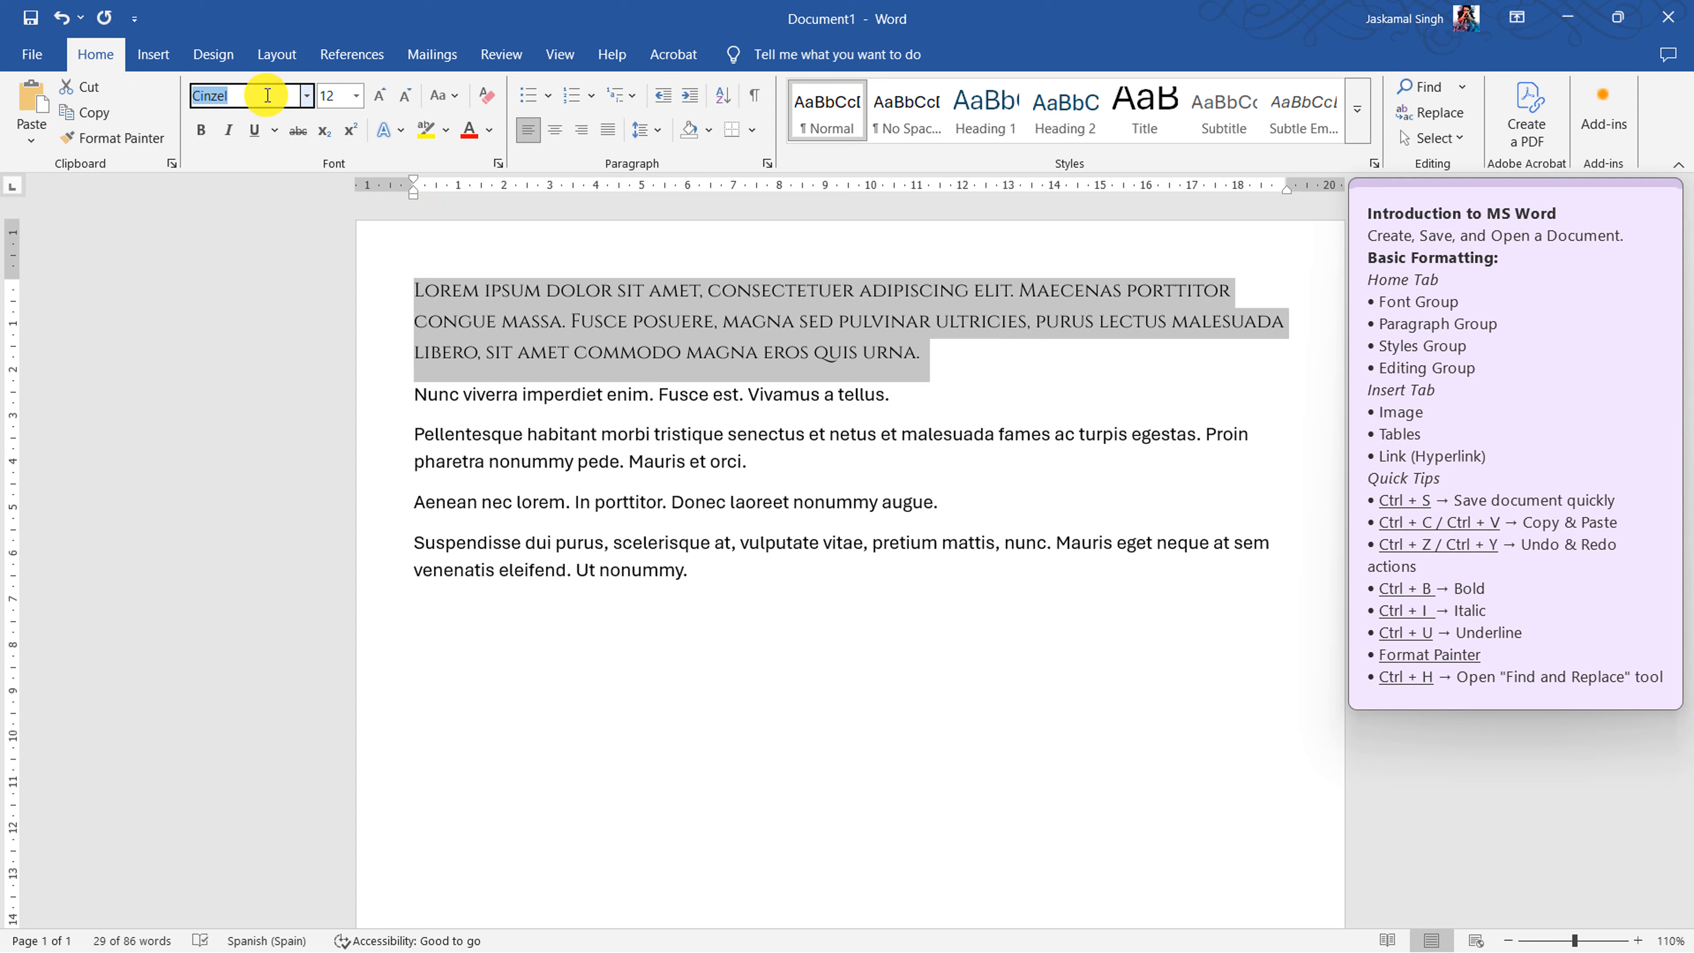
pyautogui.write('Tim')
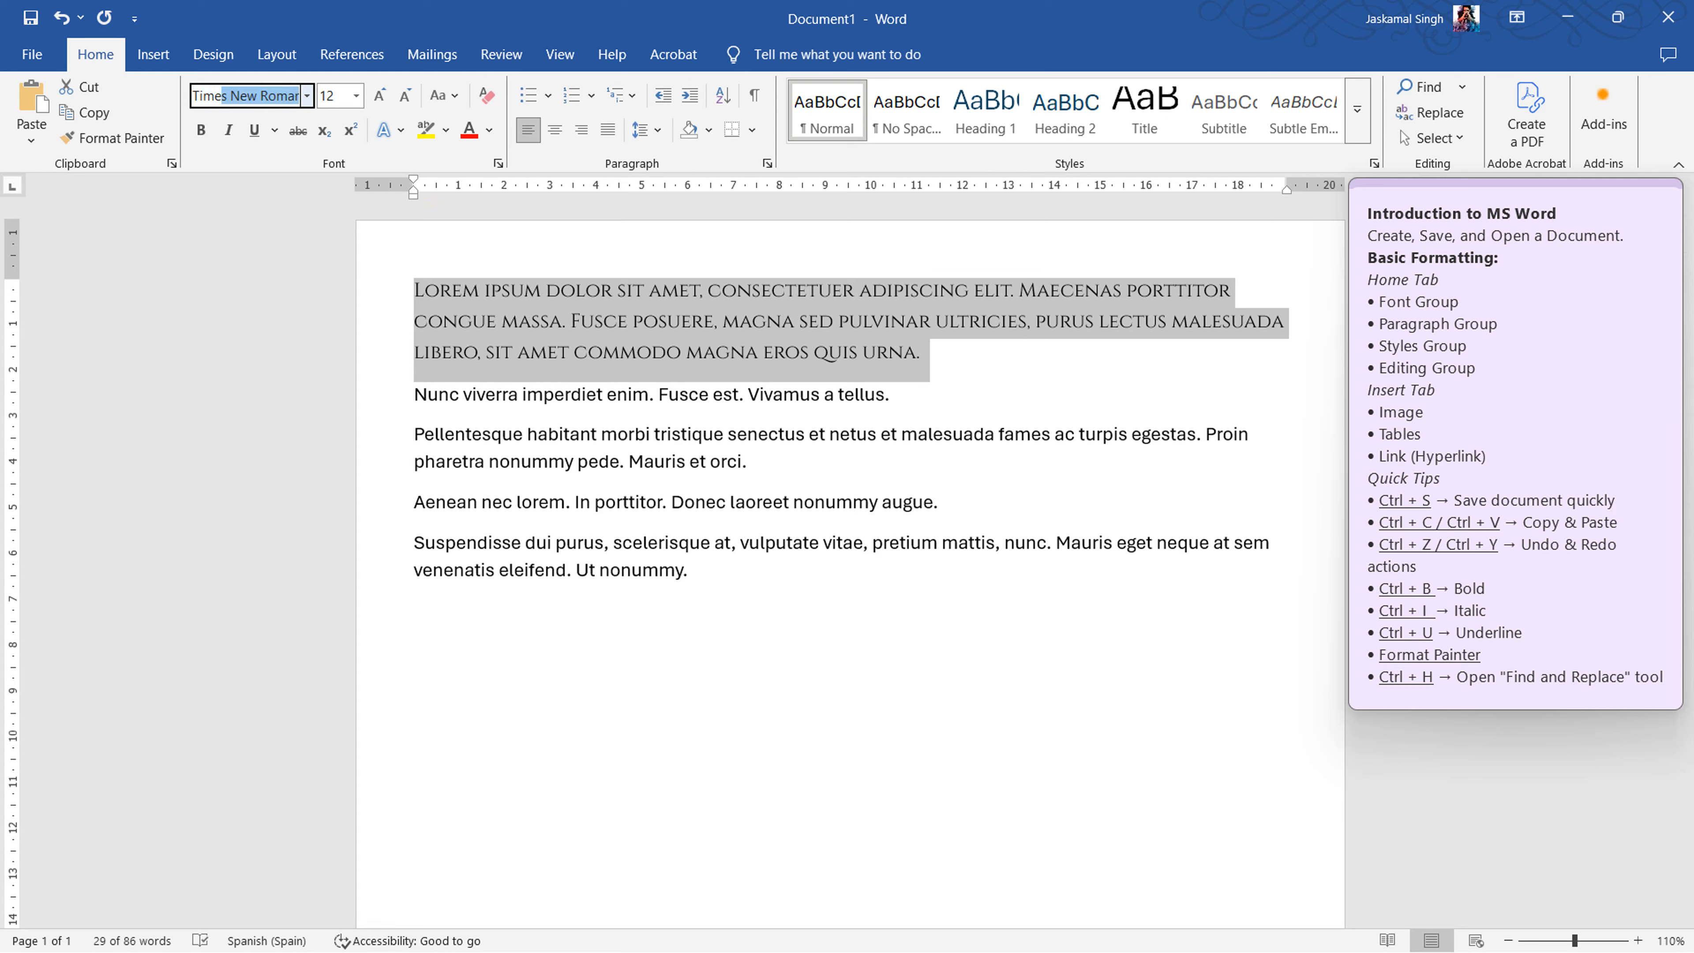
pyautogui.write('es')
pyautogui.press('Return')
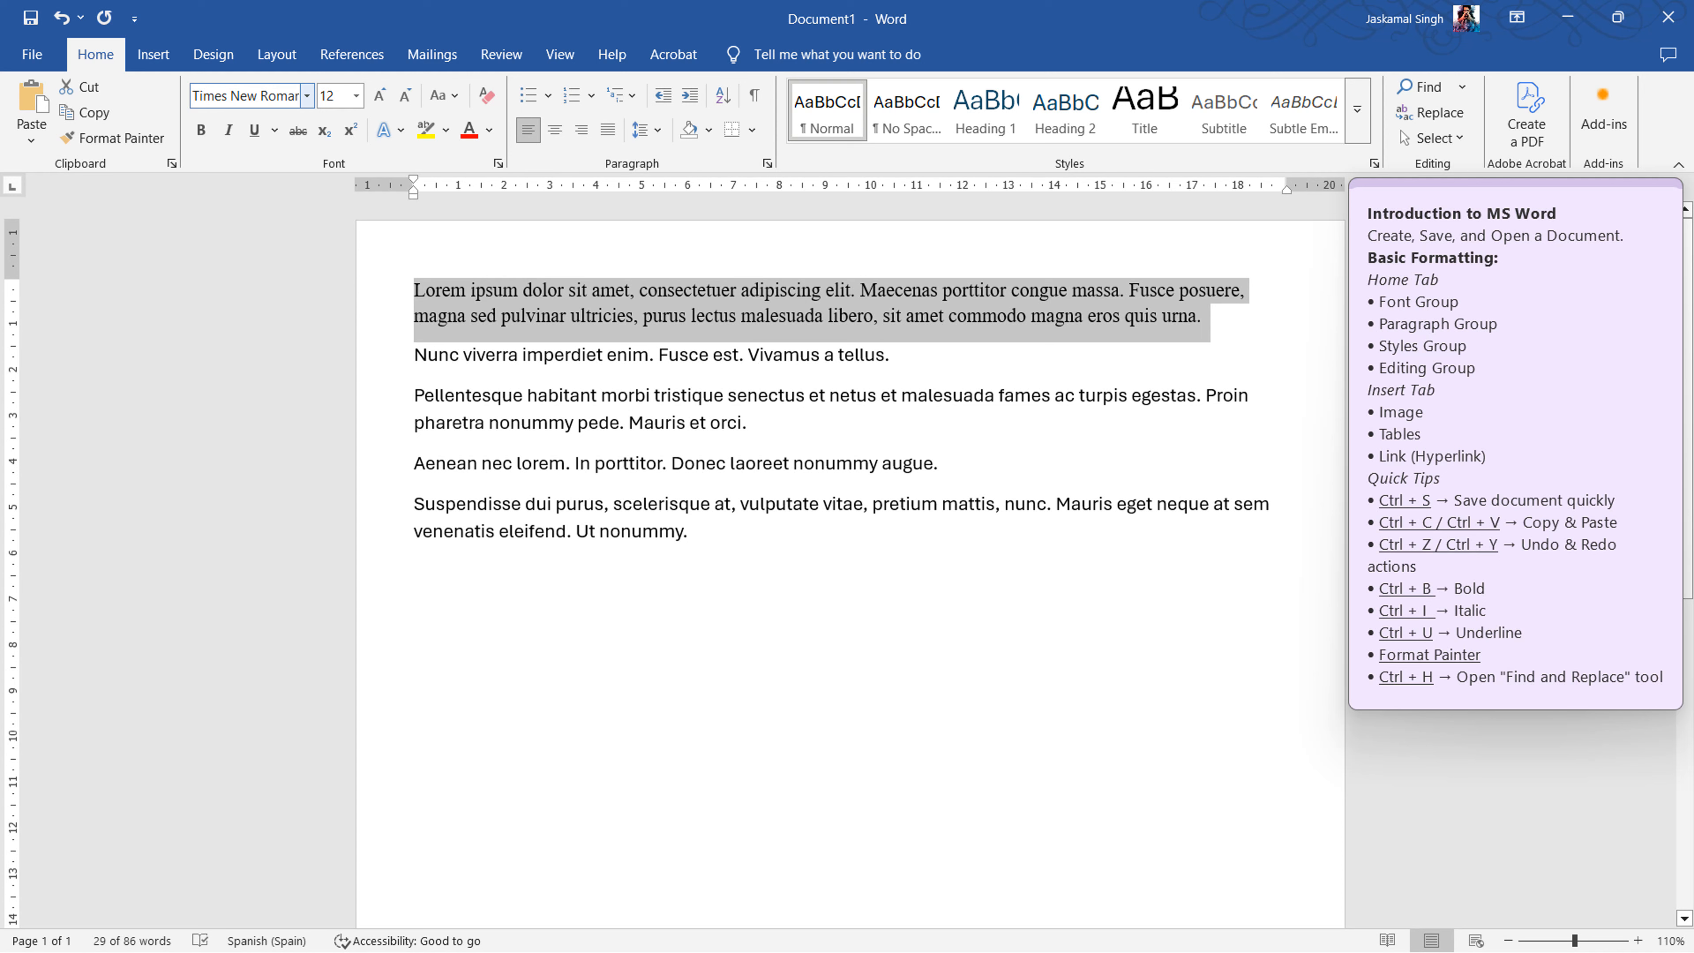
pyautogui.click(266, 95)
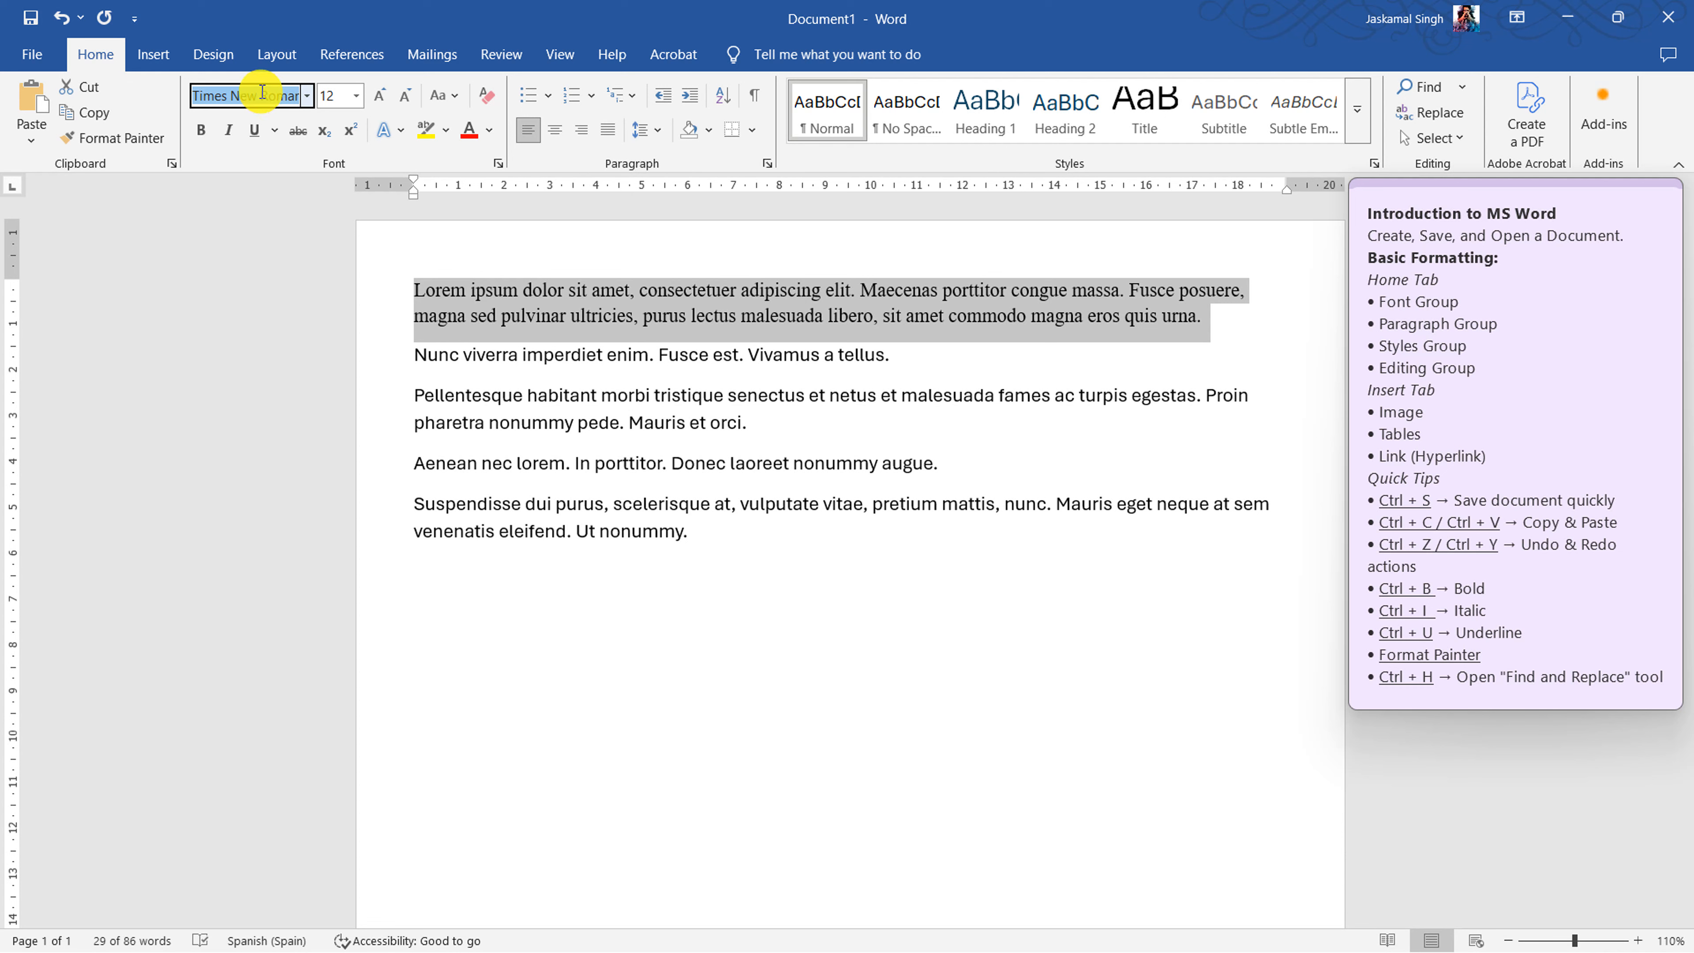
pyautogui.write('Cinzel')
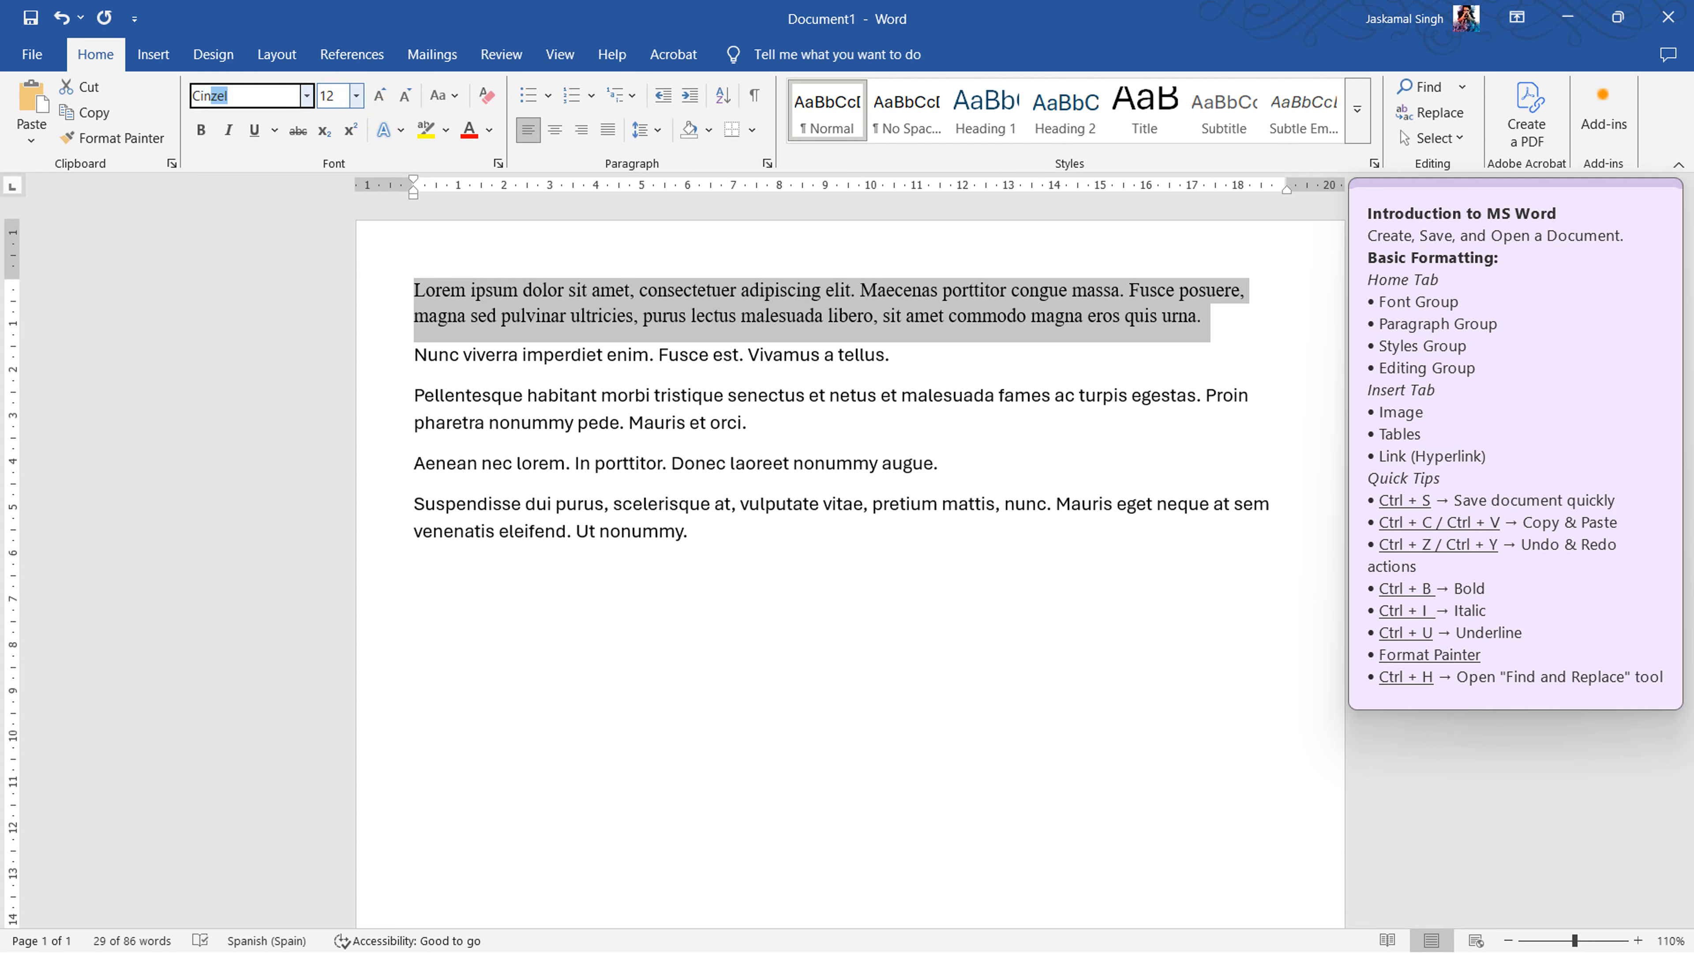
pyautogui.press('Return')
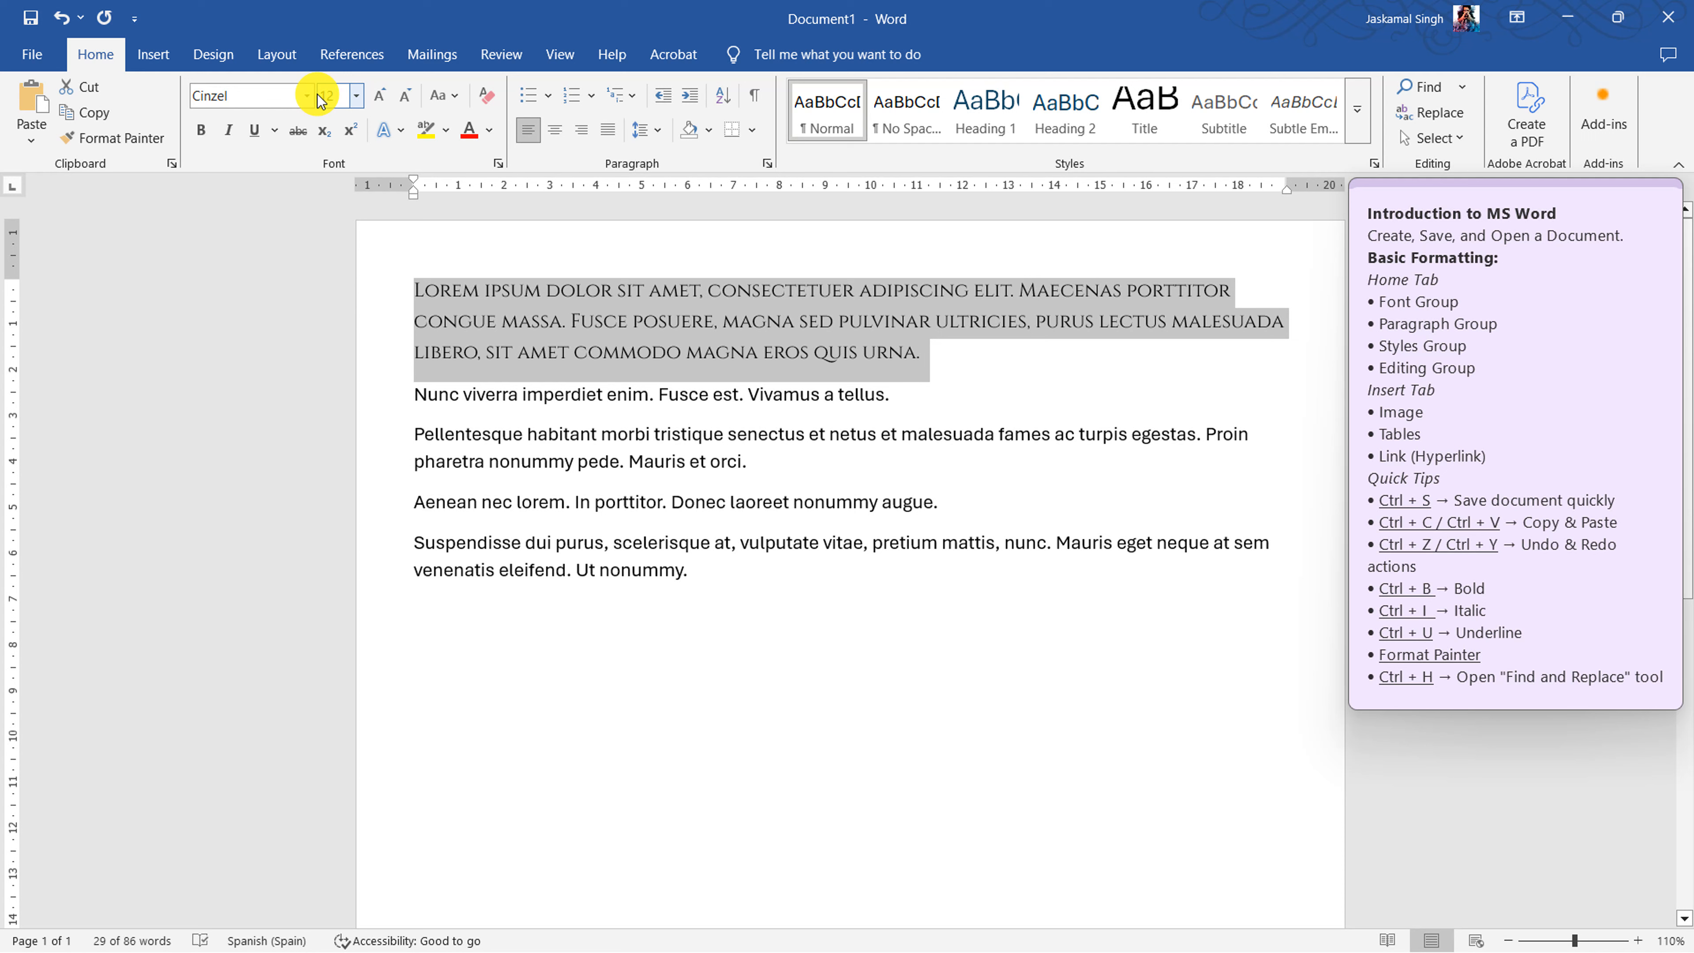
# - Set the first paragraph's font size to 18 and deselect the text
pyautogui.click(360, 97)
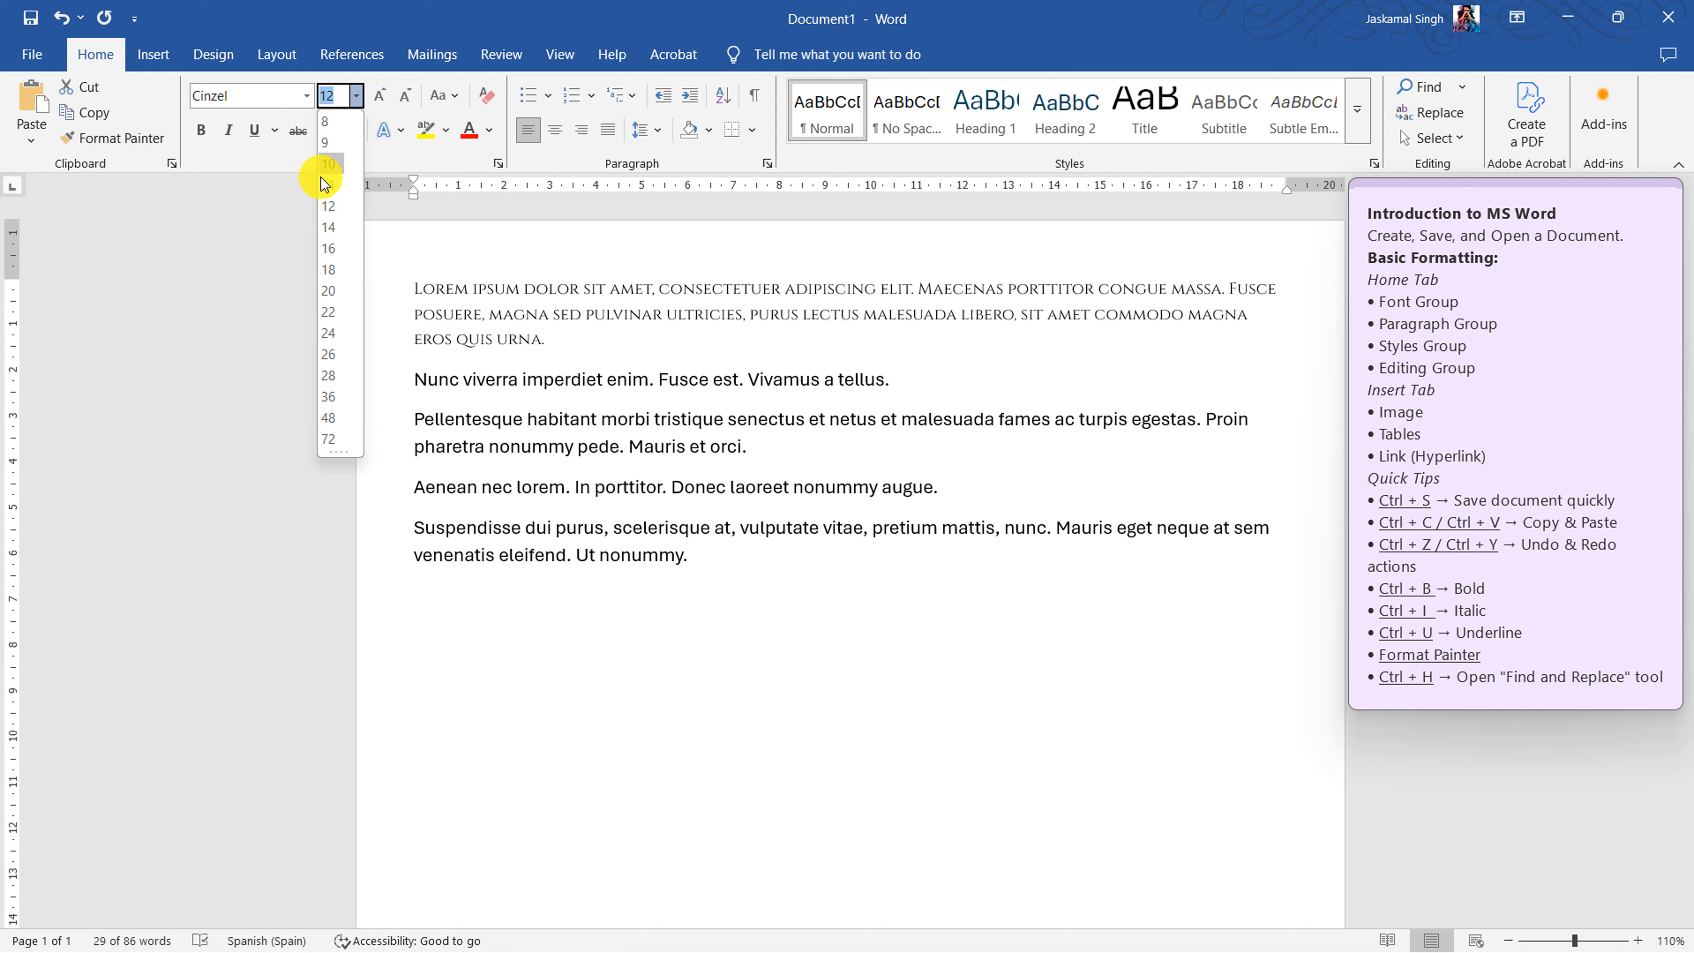
pyautogui.click(328, 270)
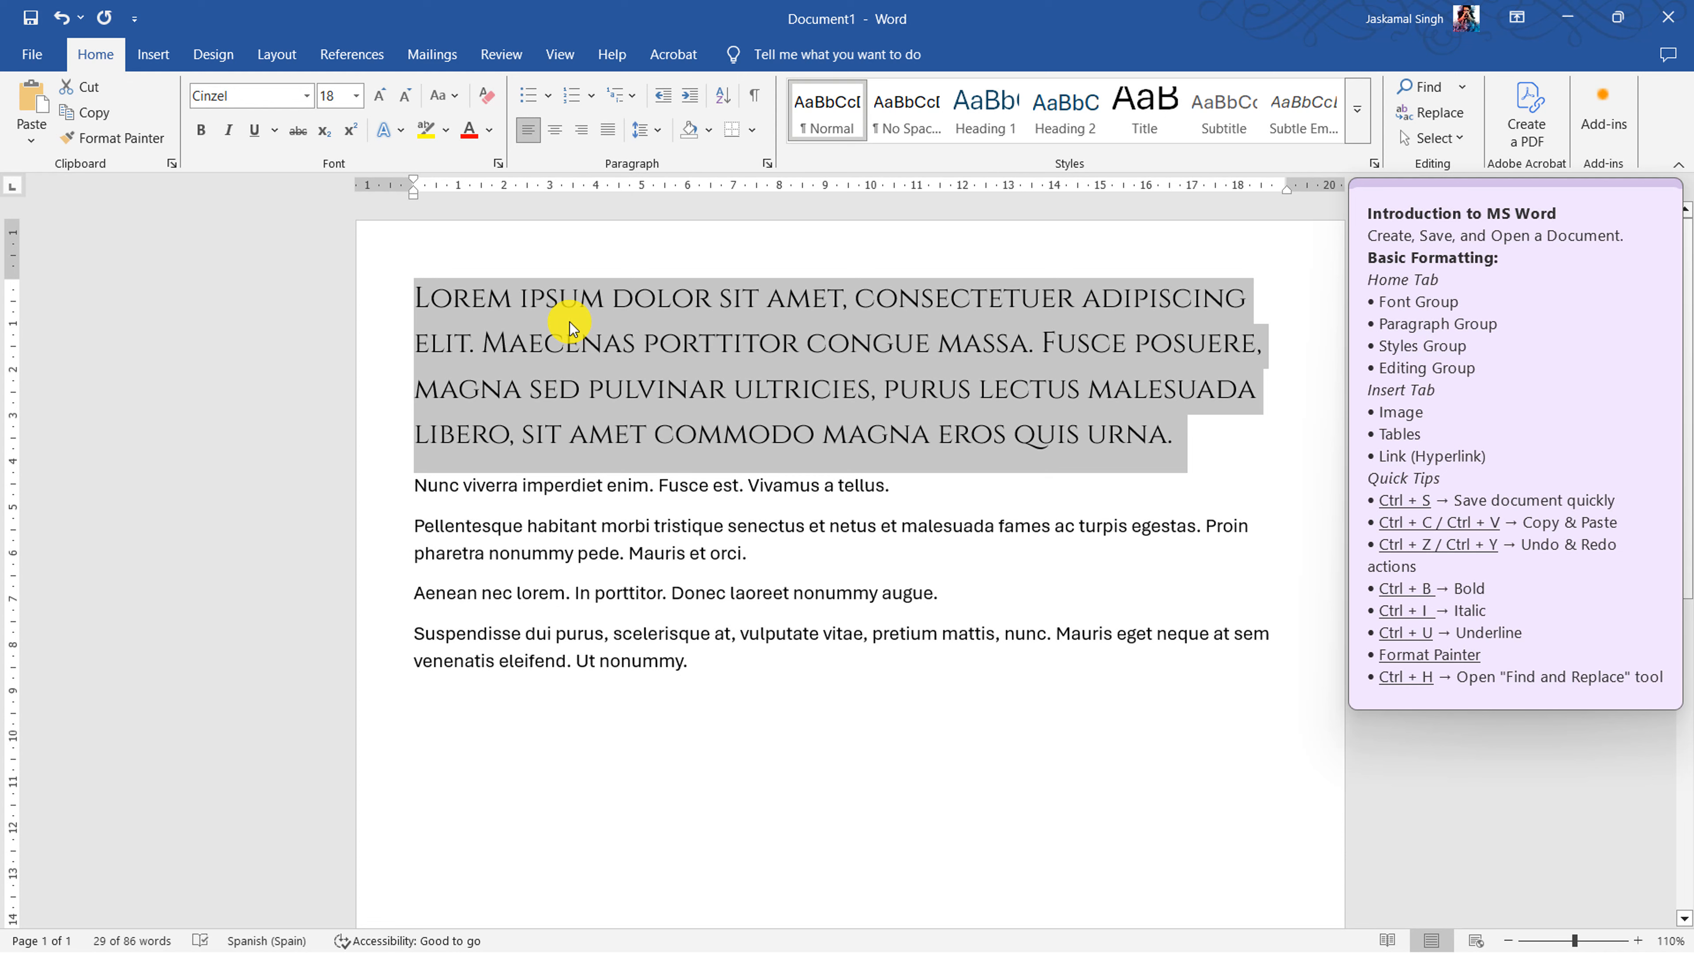
pyautogui.click(482, 526)
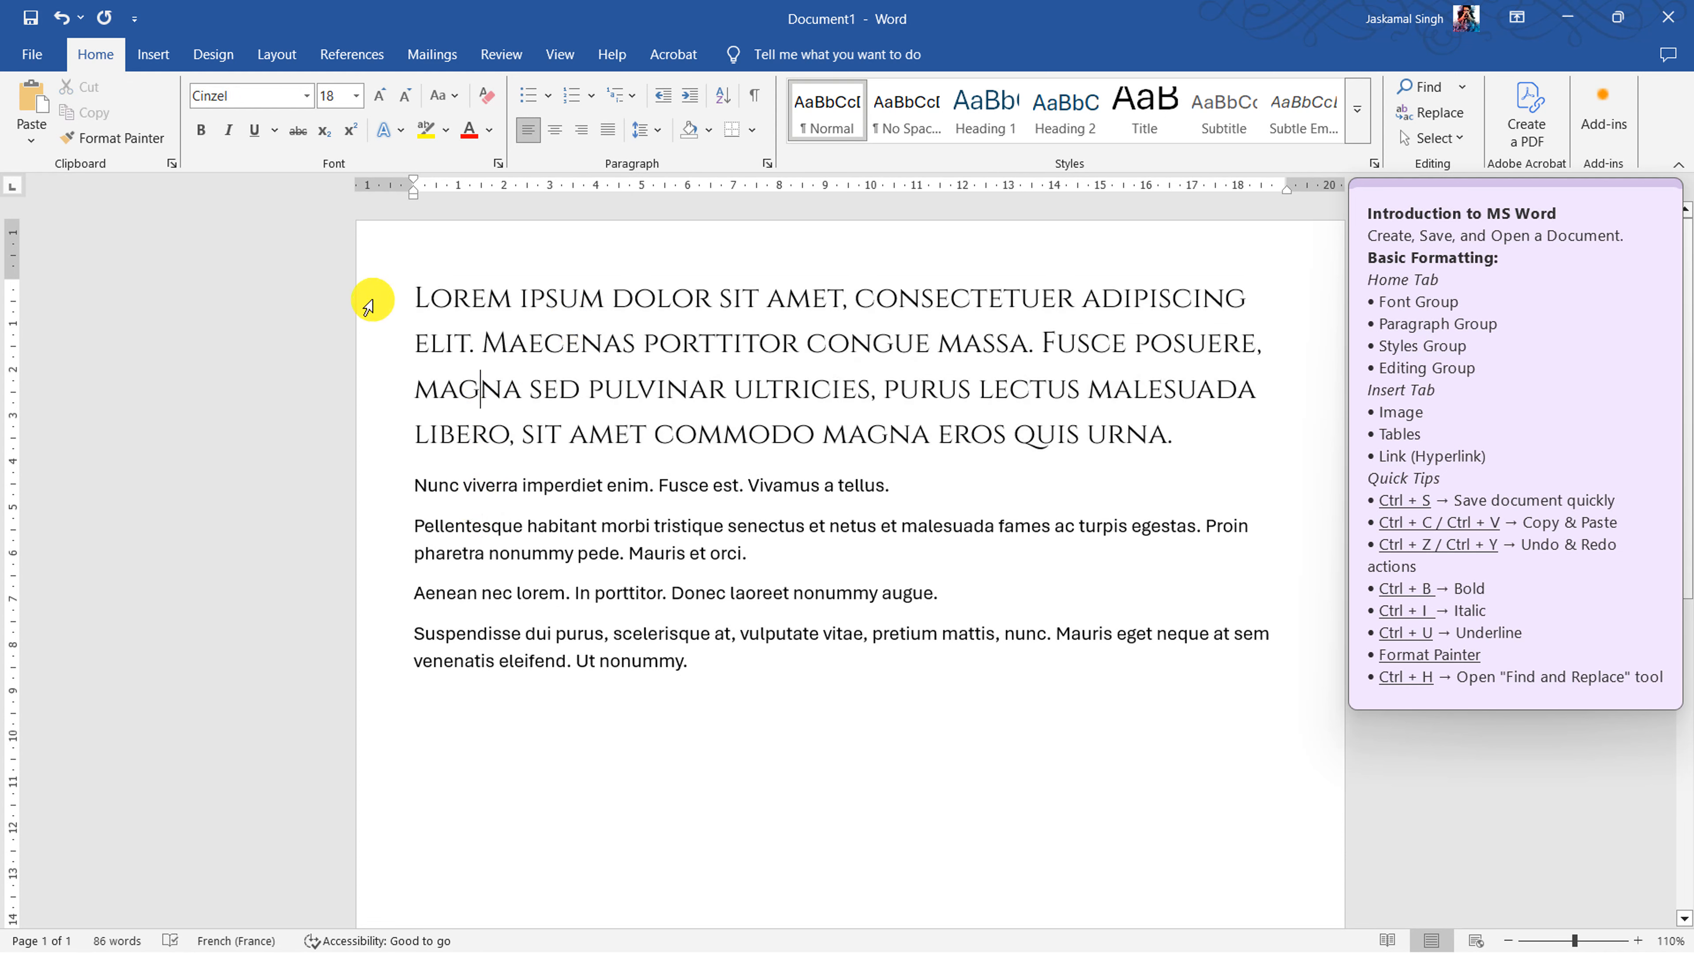
# - Apply bold, italic and underline formatting to the whole first paragraph
pyautogui.moveTo(371, 300); pyautogui.dragTo(367, 430)
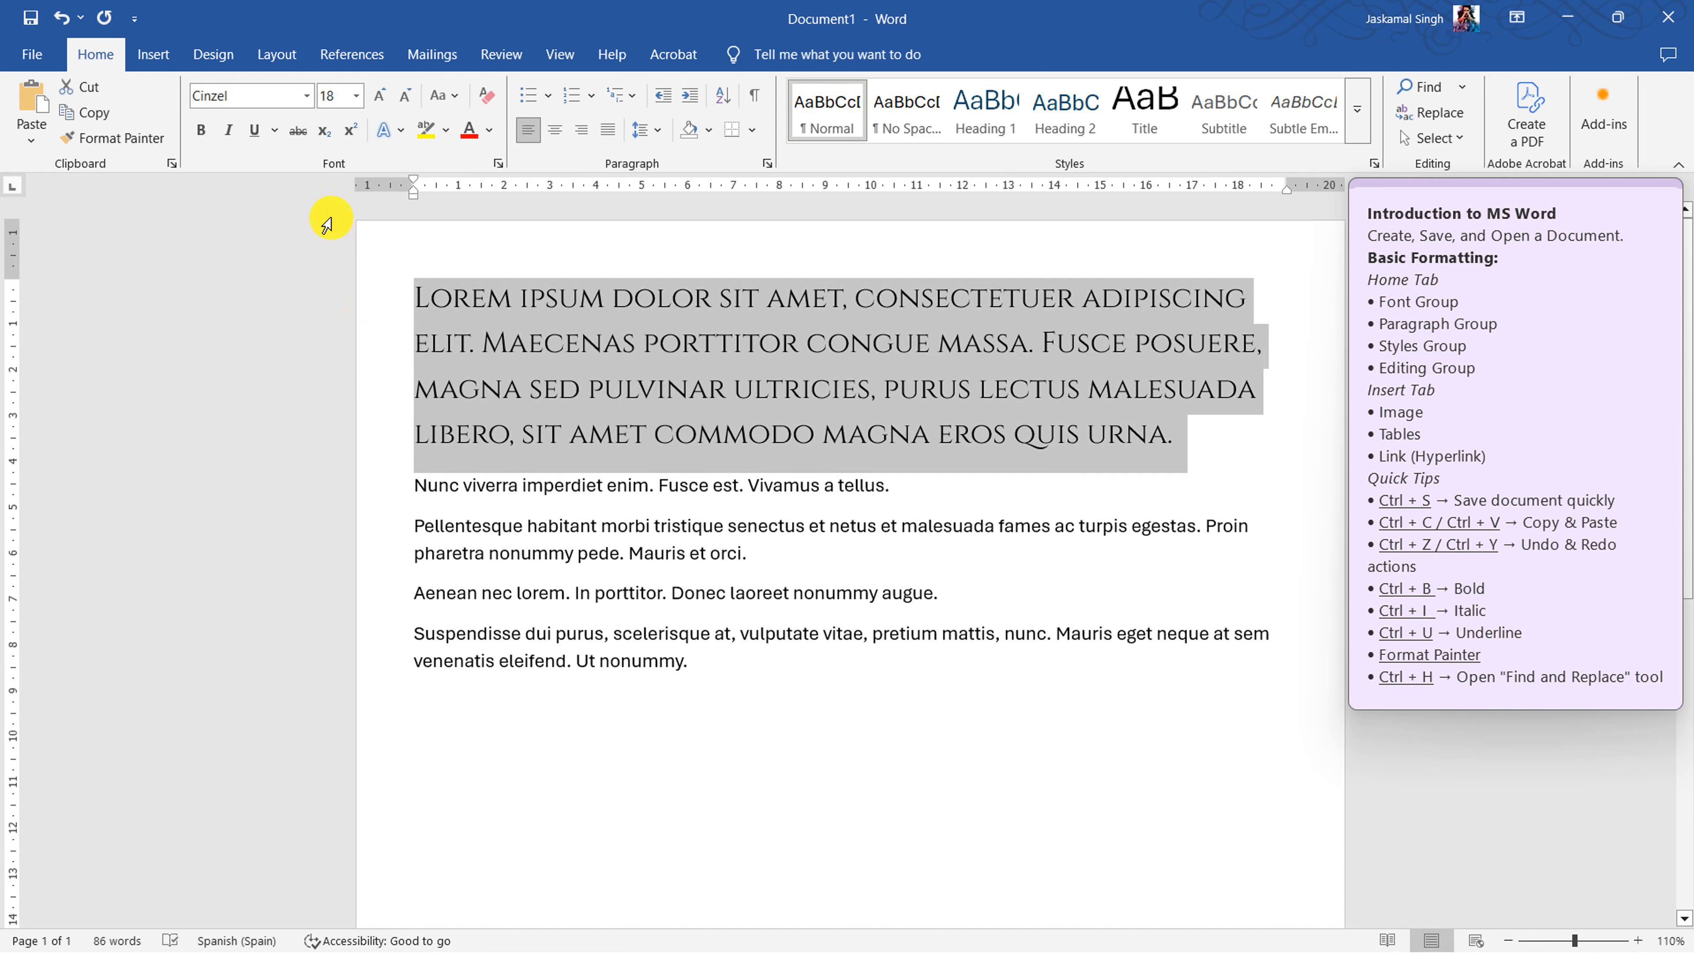
pyautogui.click(207, 134)
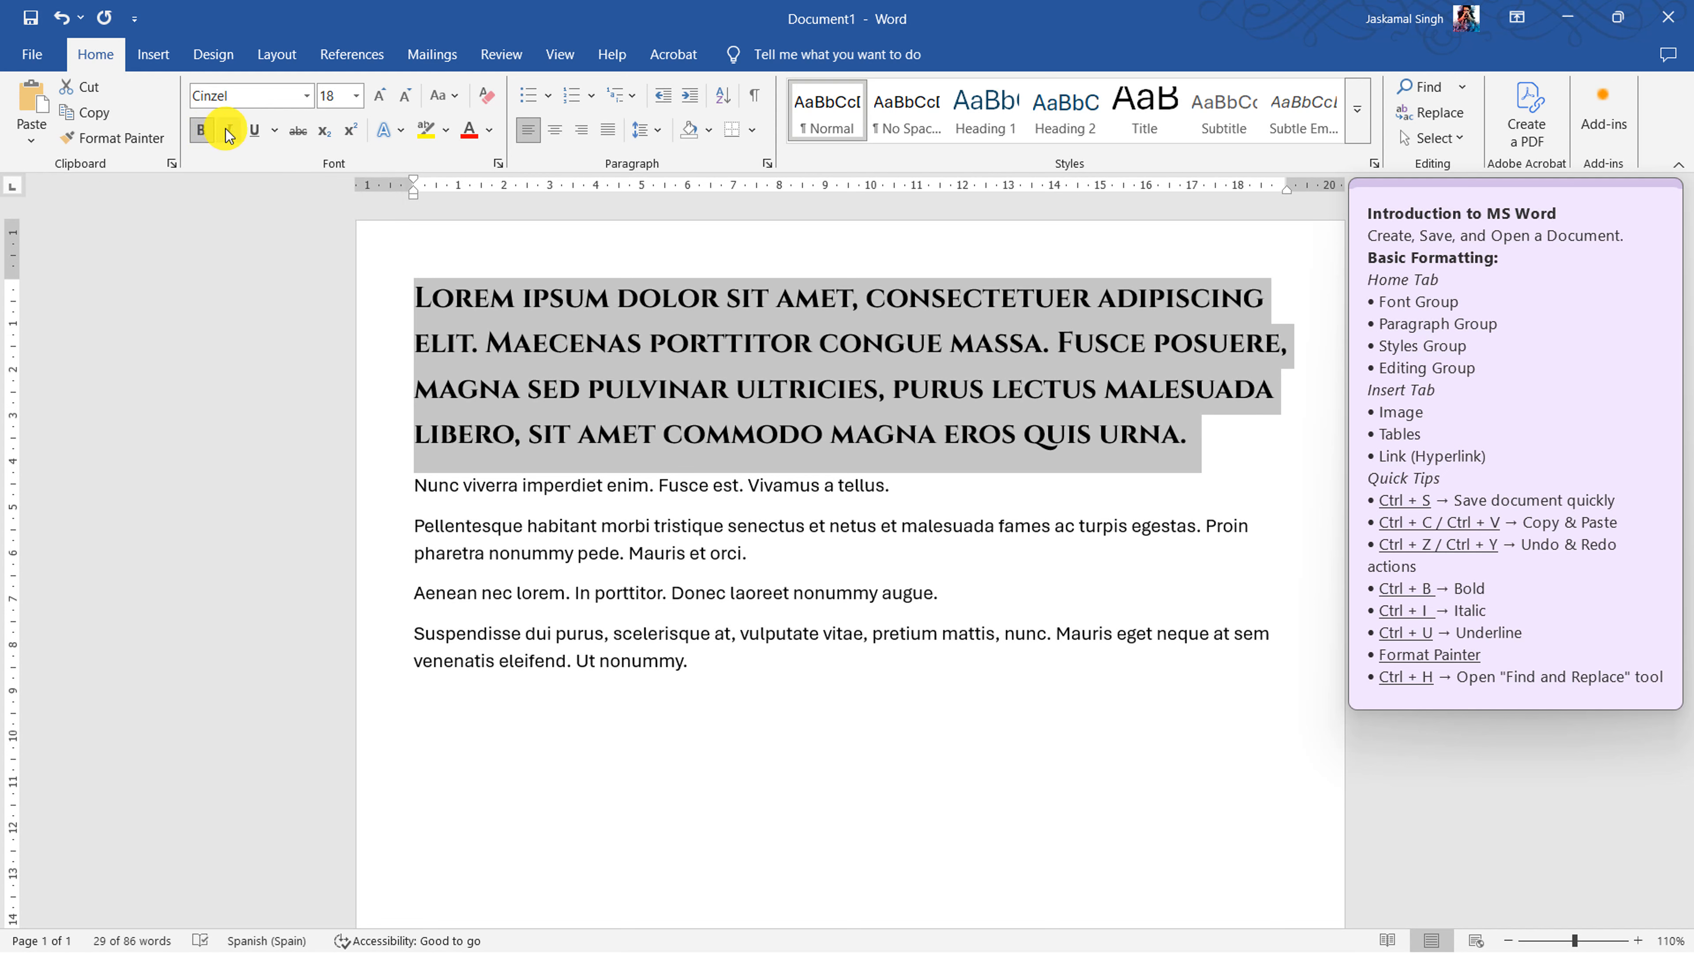
pyautogui.click(227, 134)
pyautogui.click(256, 132)
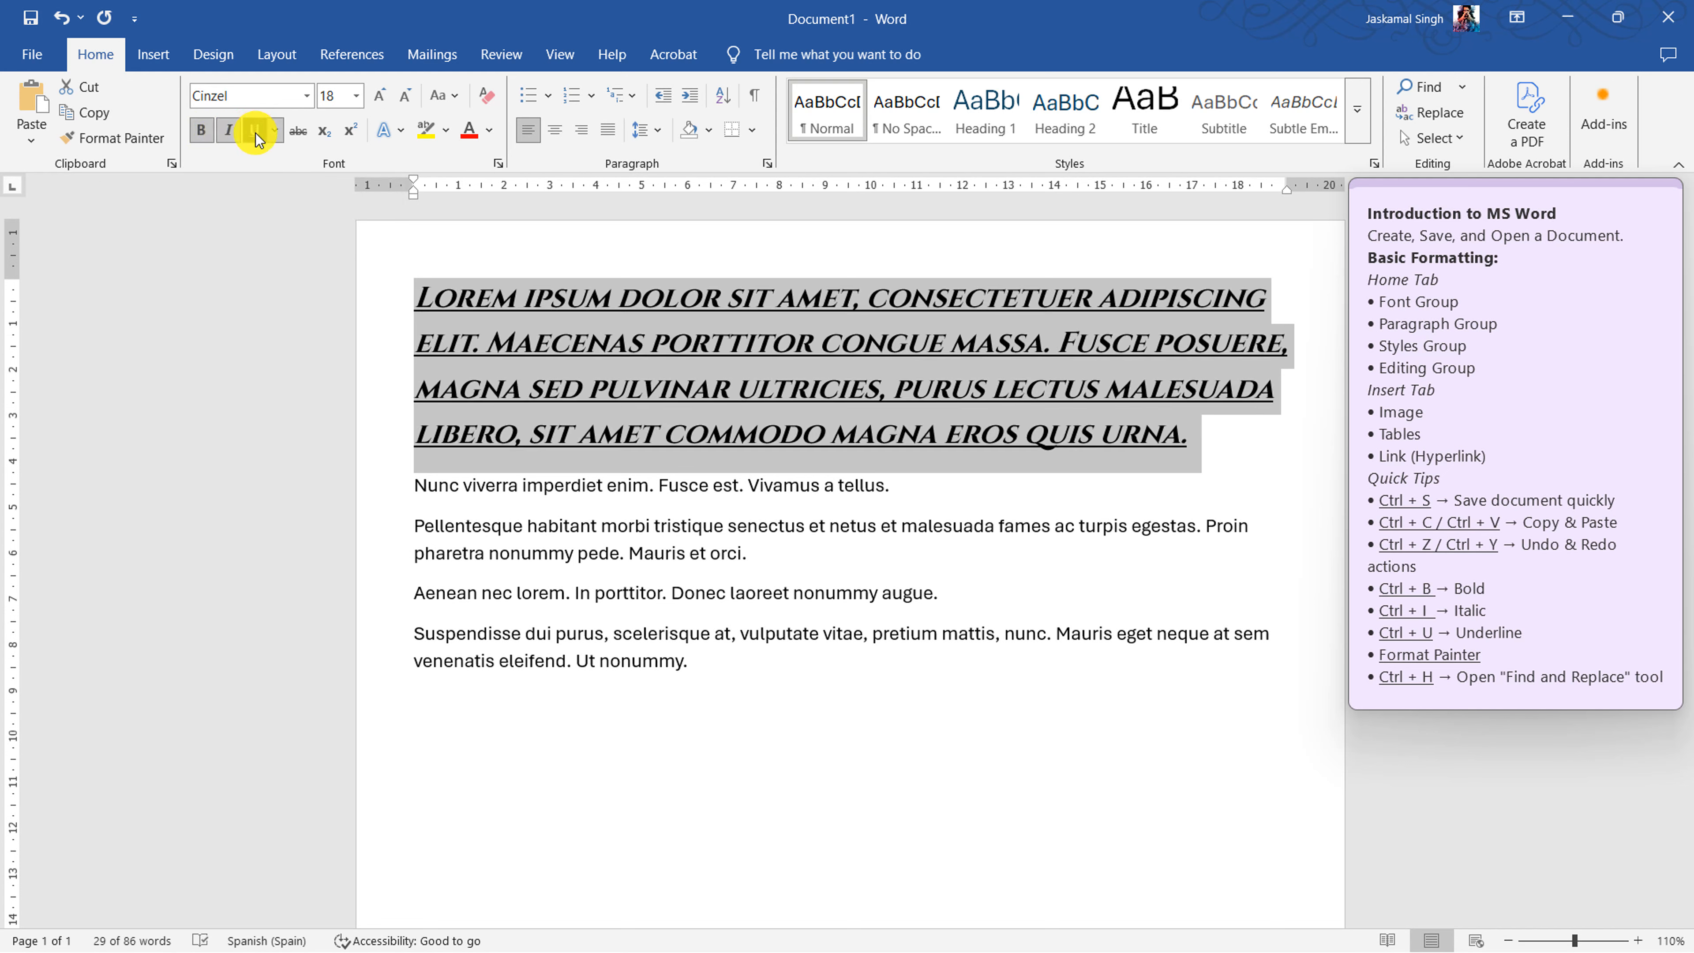
# - Remove the bold, italic and underline formatting from the first paragraph
pyautogui.click(196, 133)
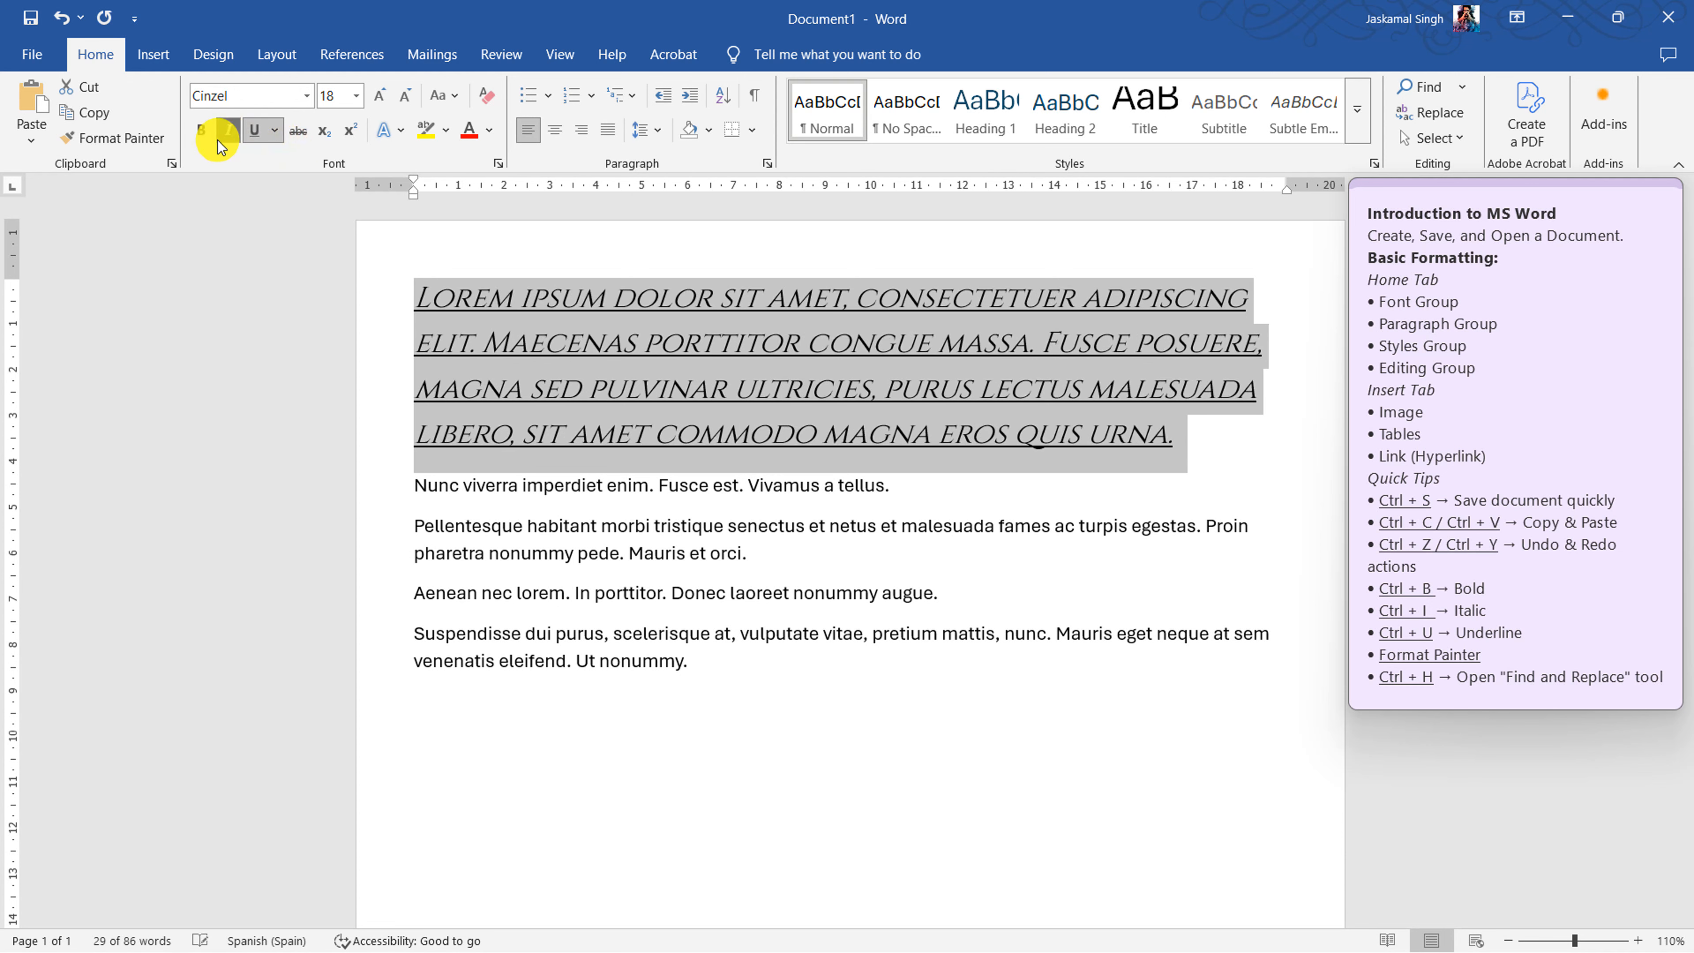
pyautogui.click(228, 130)
pyautogui.click(254, 130)
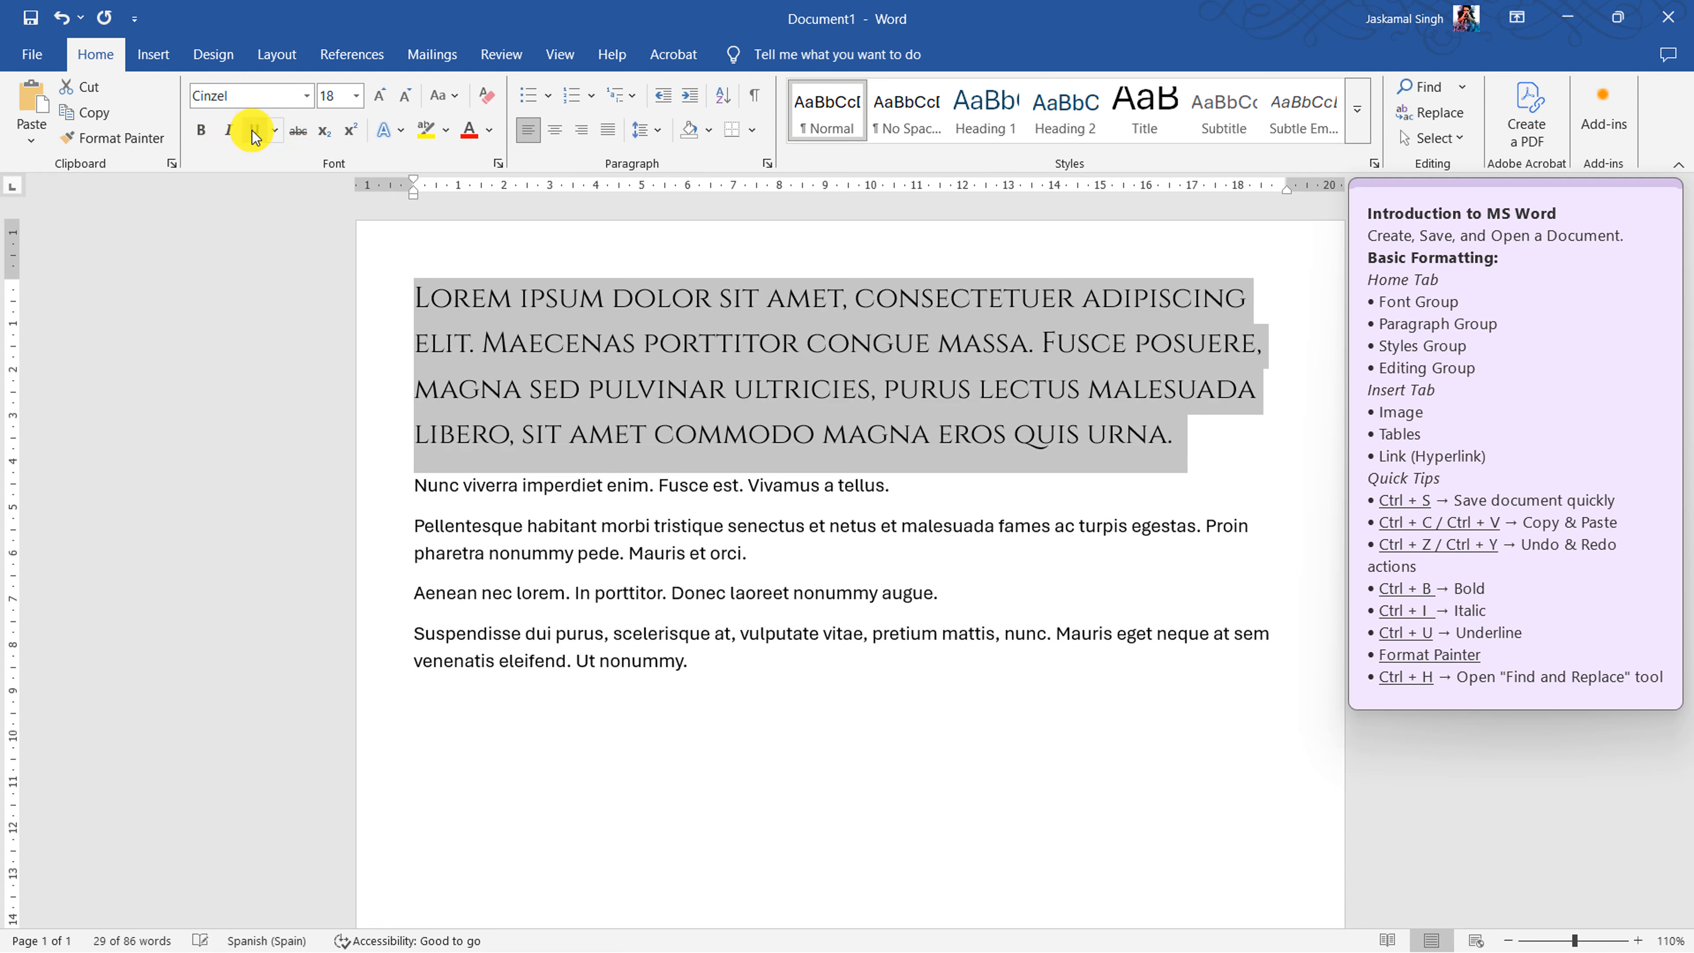
# - Strike through the first paragraph, and remove the strikethrough again
pyautogui.click(299, 133)
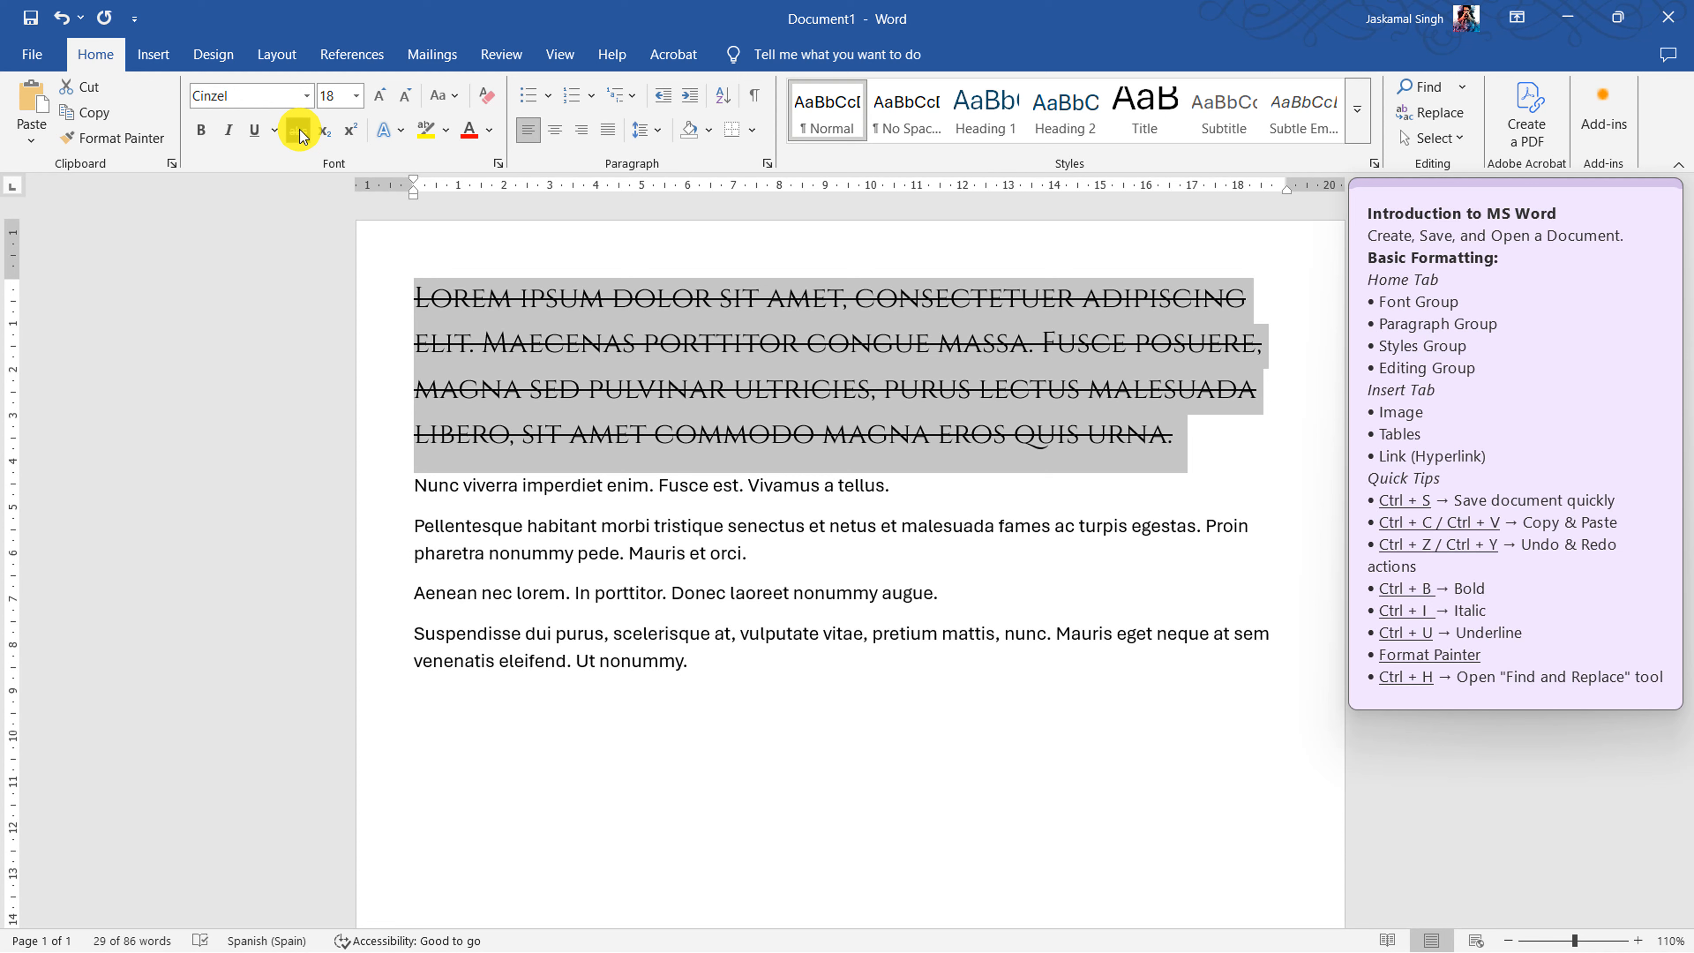
pyautogui.click(300, 133)
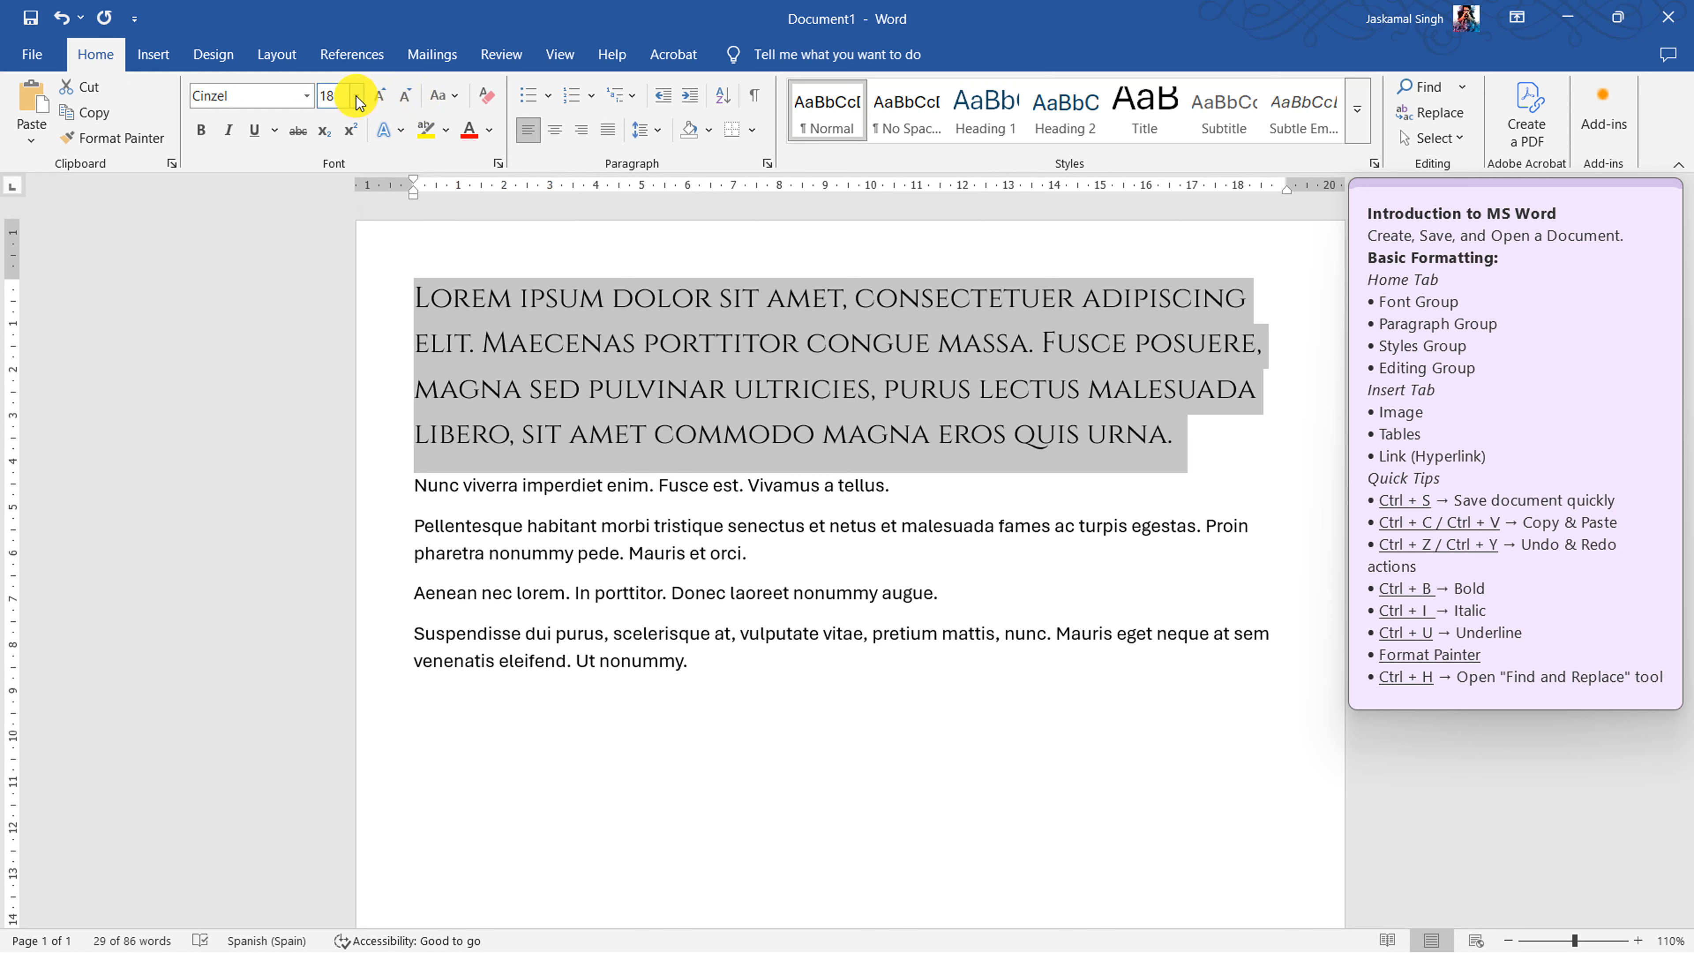
# - Add a new line below the last placeholder paragraph containing a person's name
pyautogui.click(719, 681)
pyautogui.scroll(-5, 719, 680)
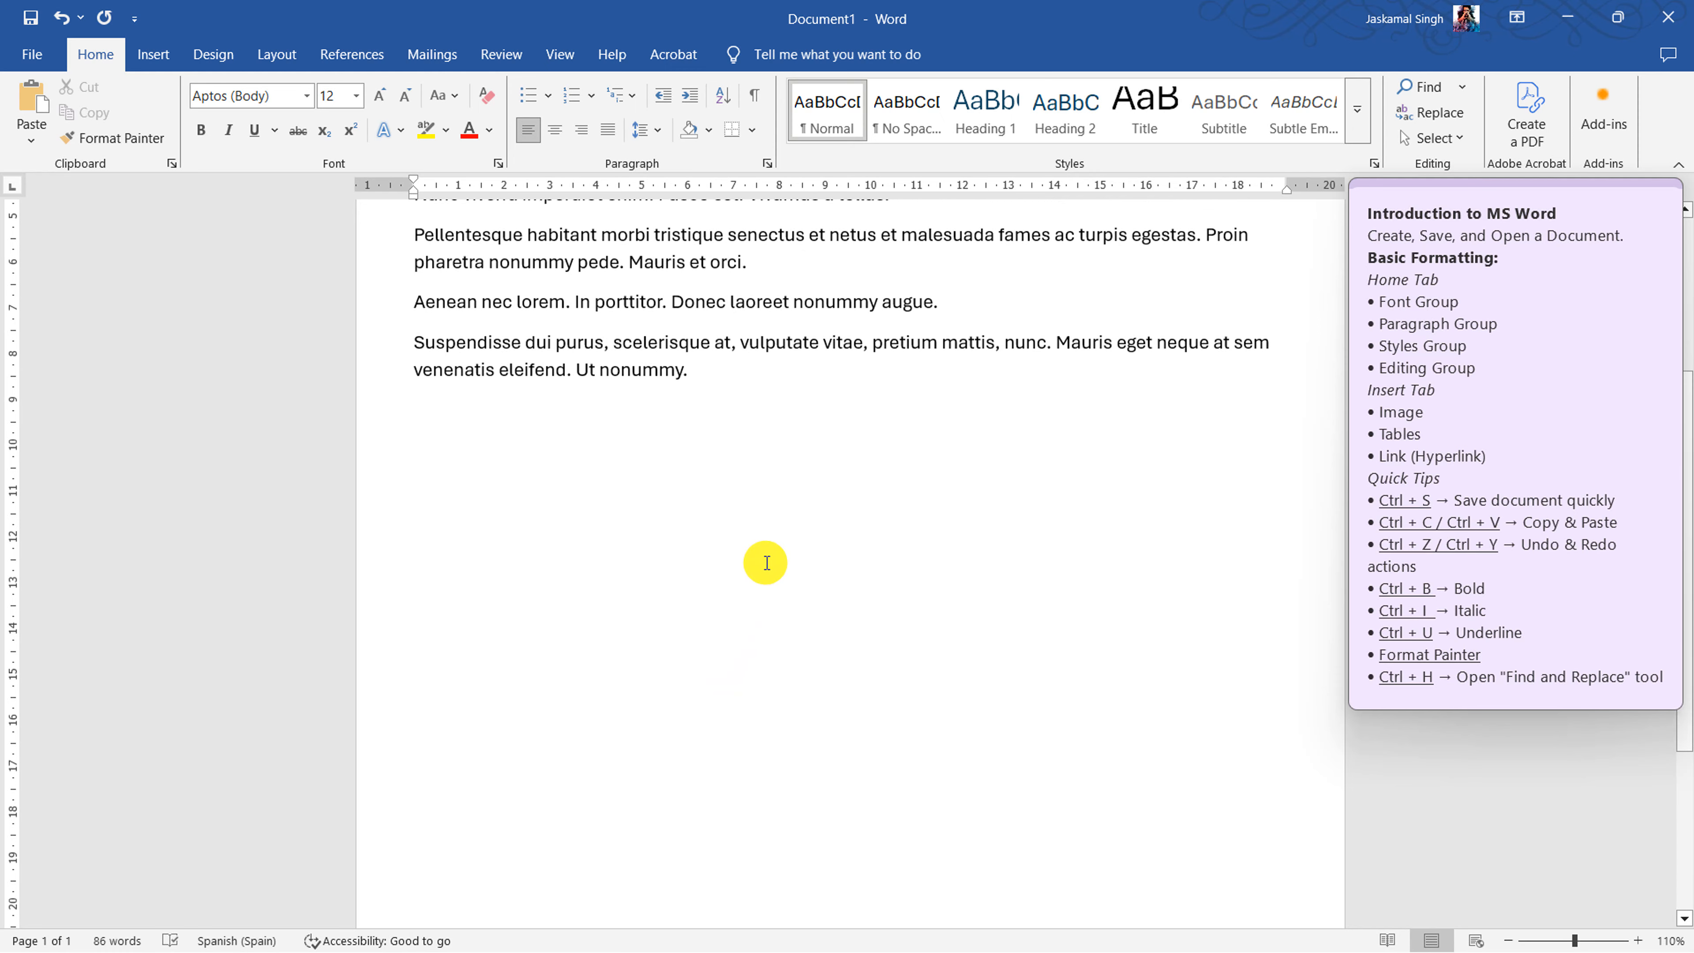
pyautogui.press('Return')
pyautogui.write('J Sin')
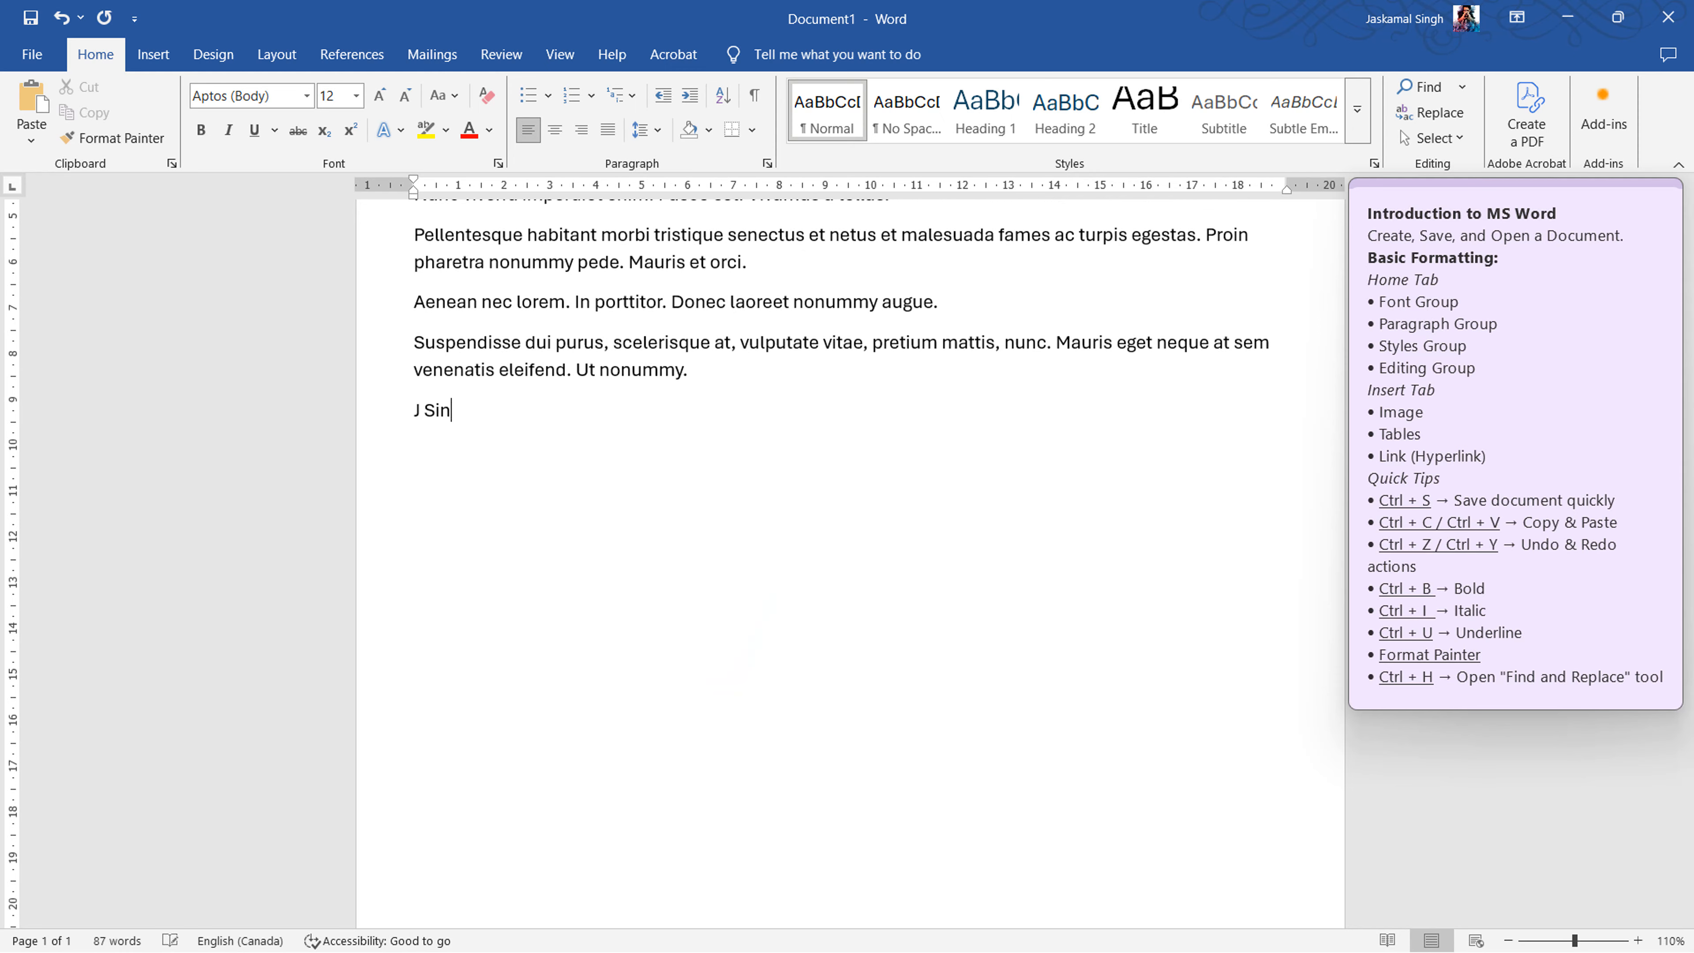
pyautogui.write('gh')
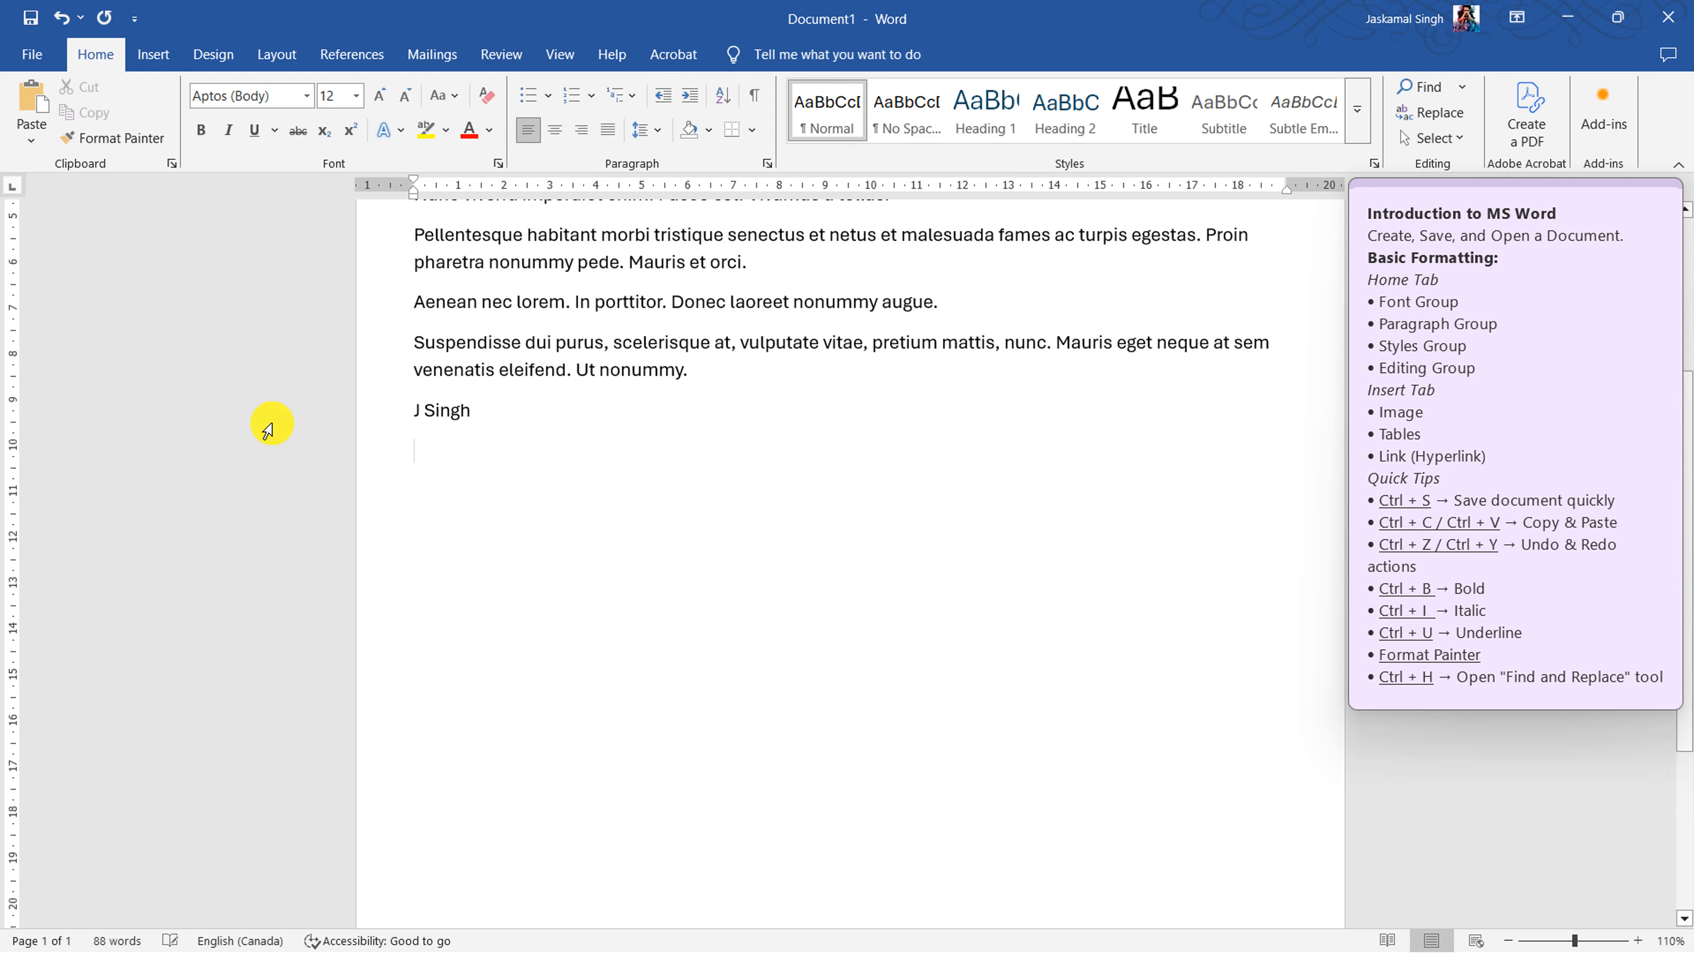
# - Select the name line and set its font size to 72
pyautogui.click(380, 417)
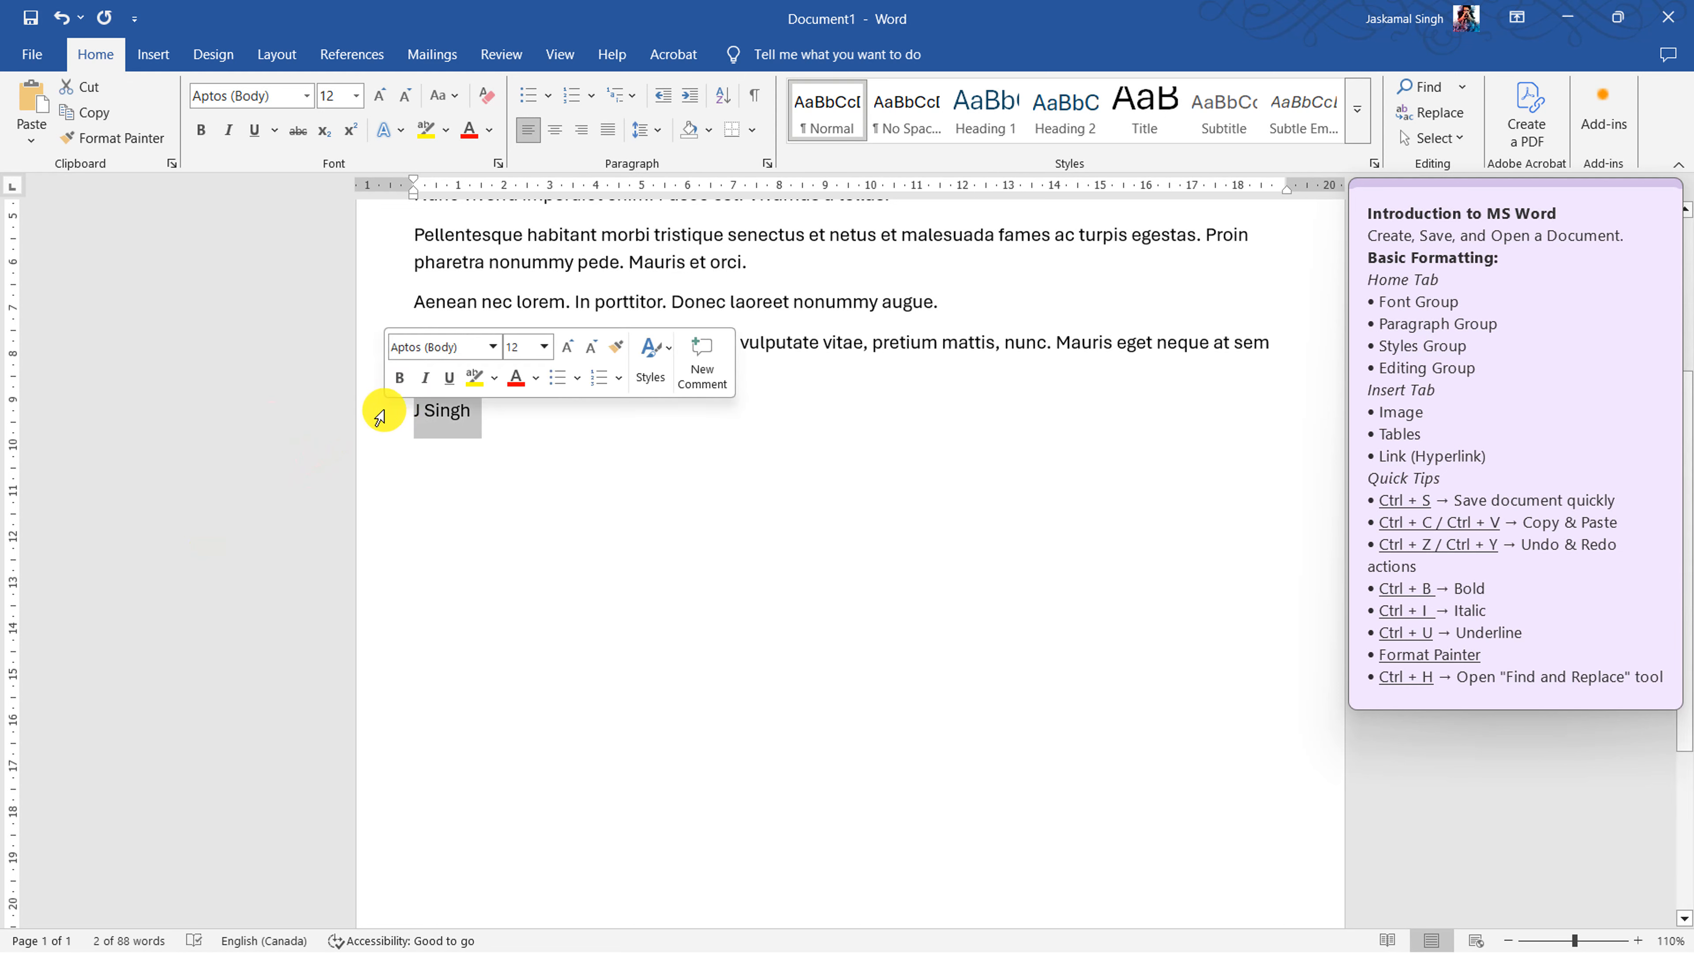
pyautogui.click(545, 346)
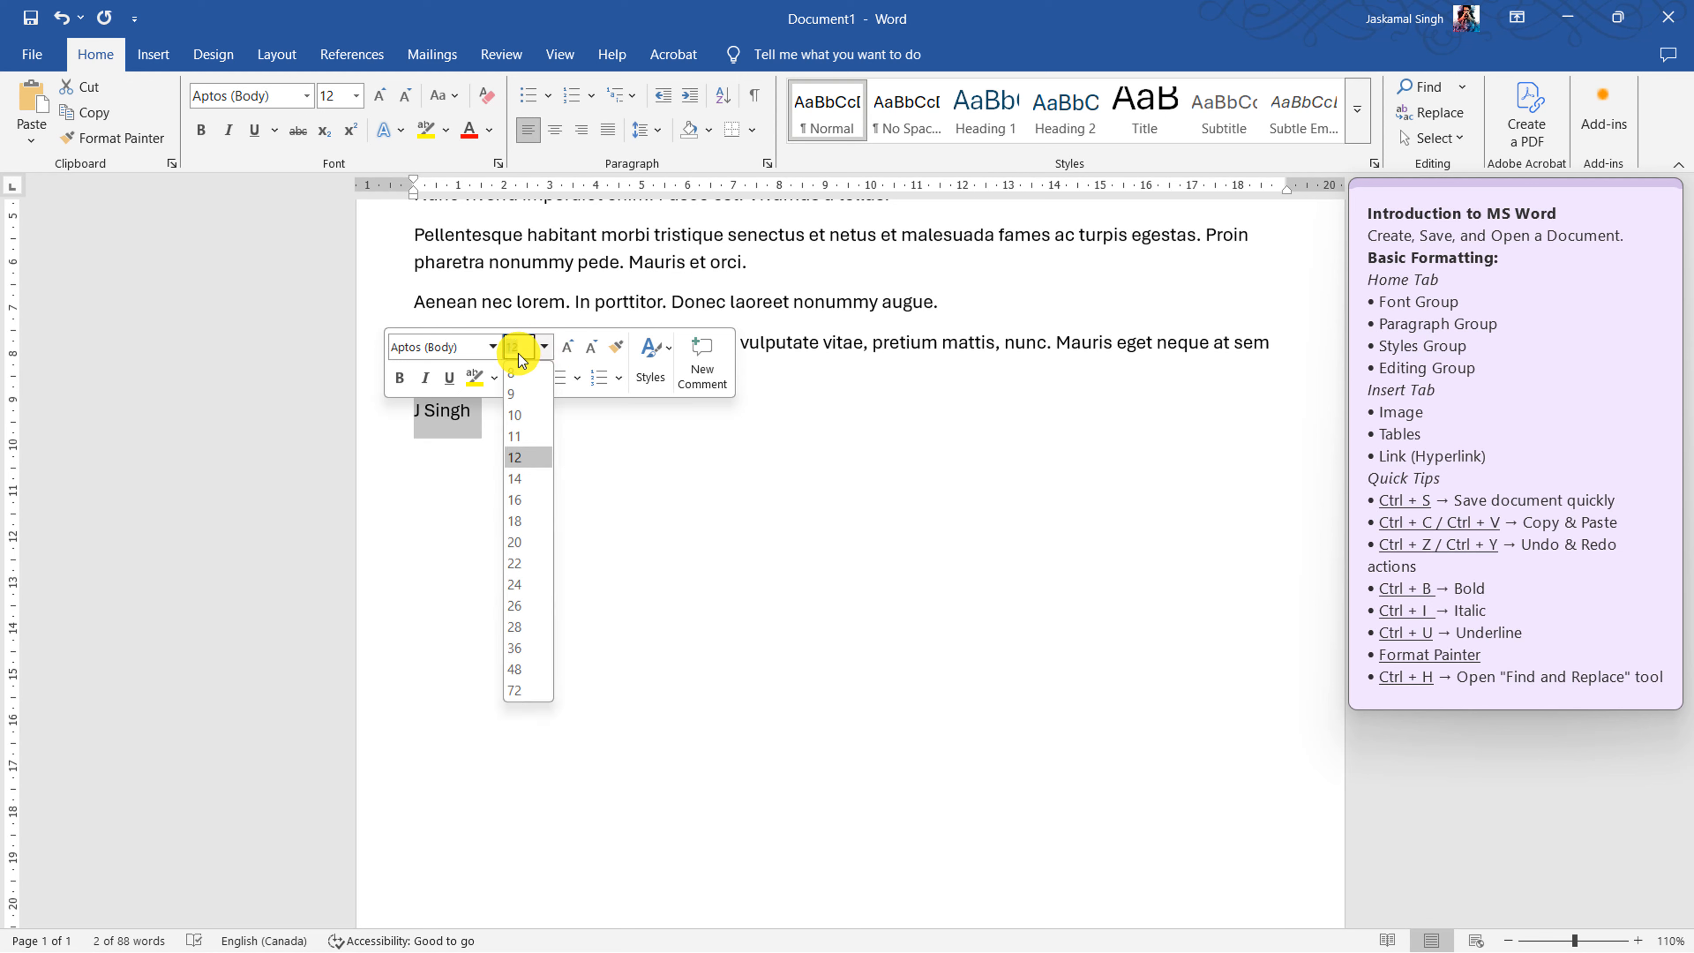
pyautogui.click(515, 694)
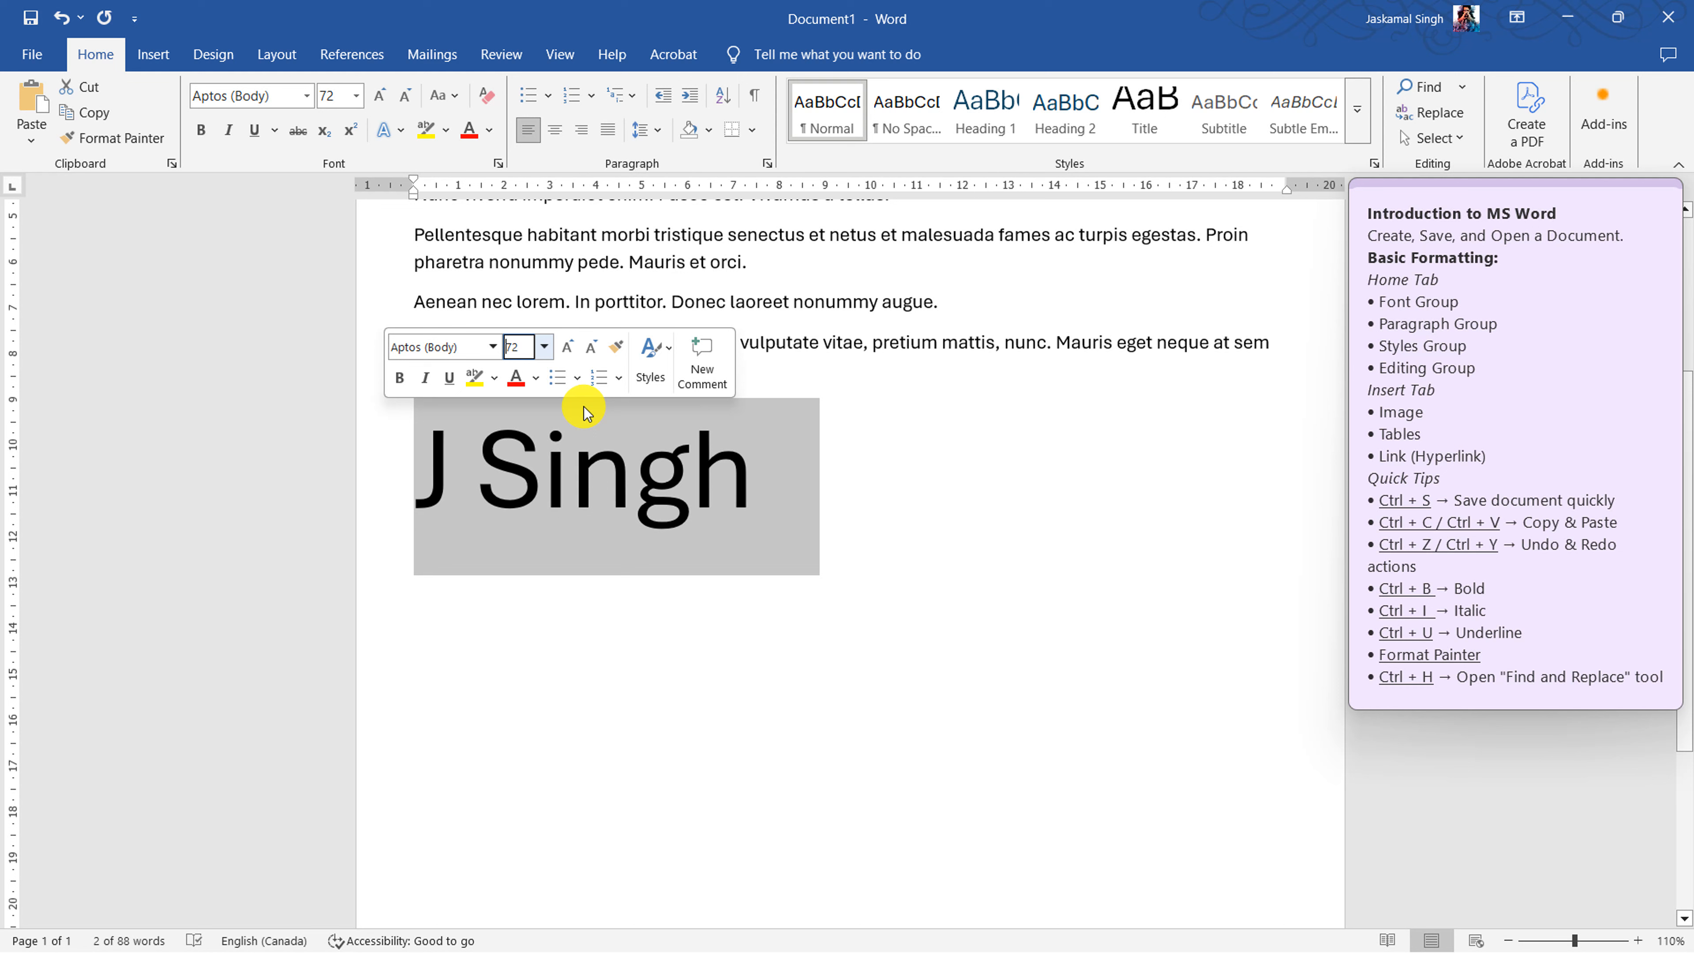
# - Enlarge the selected name in repeated font-size increments up to 450
pyautogui.click(569, 349)
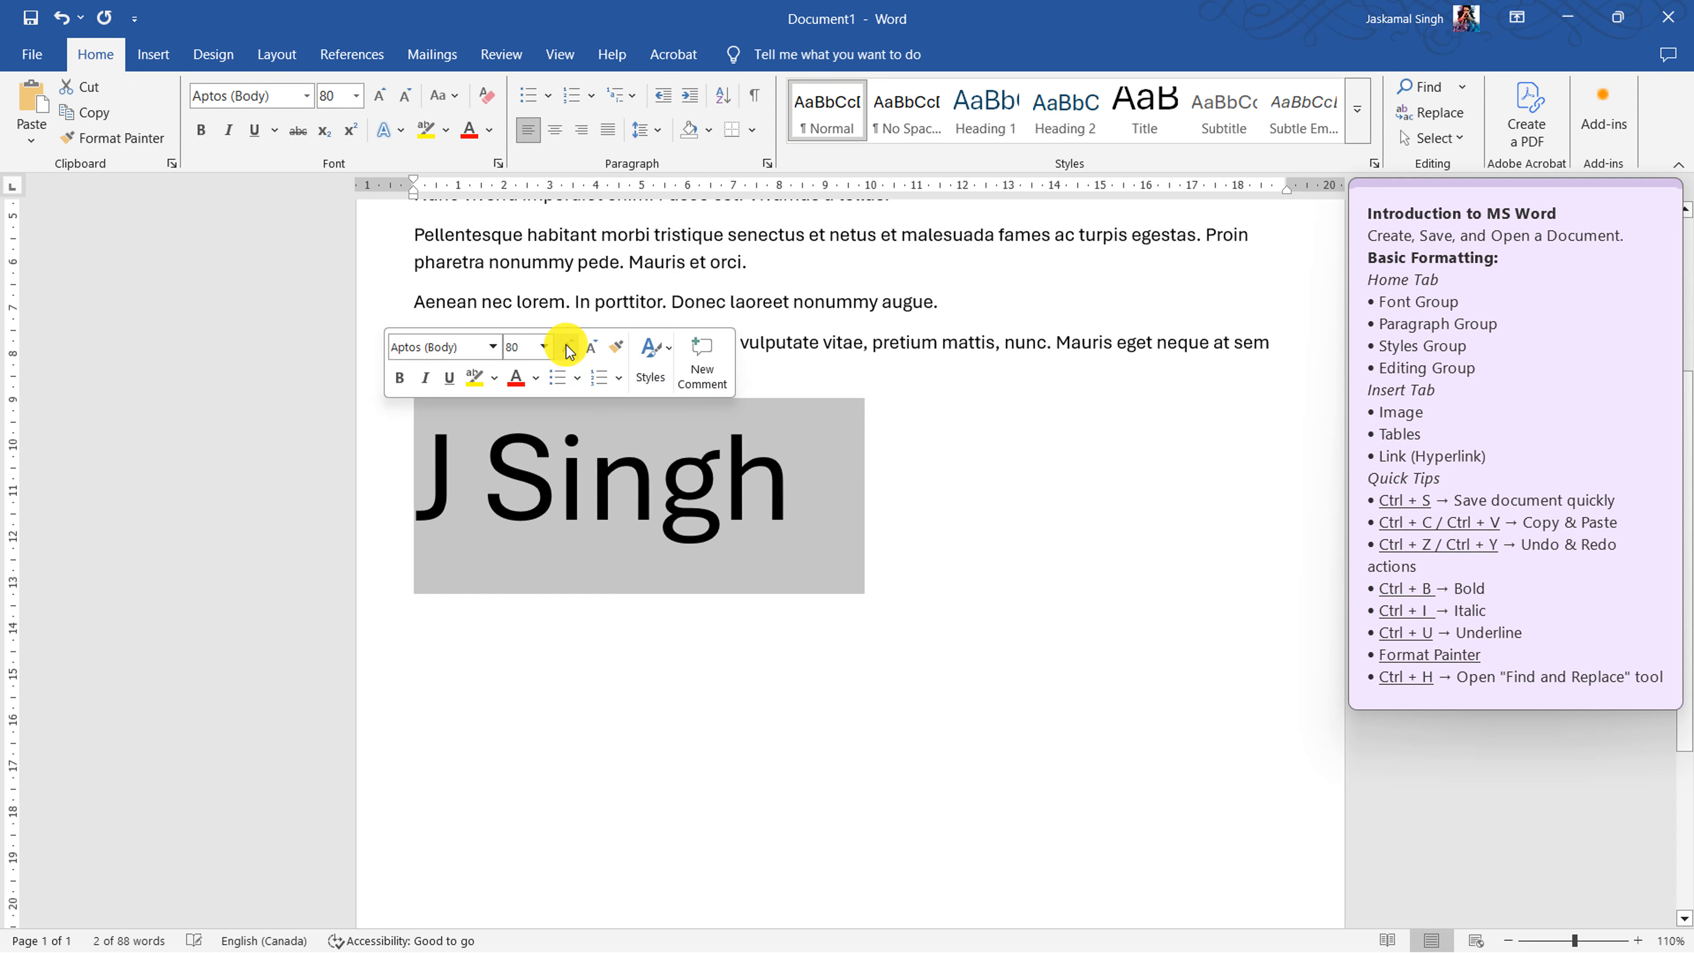
pyautogui.click(569, 349)
pyautogui.click(570, 349)
pyautogui.click(569, 349)
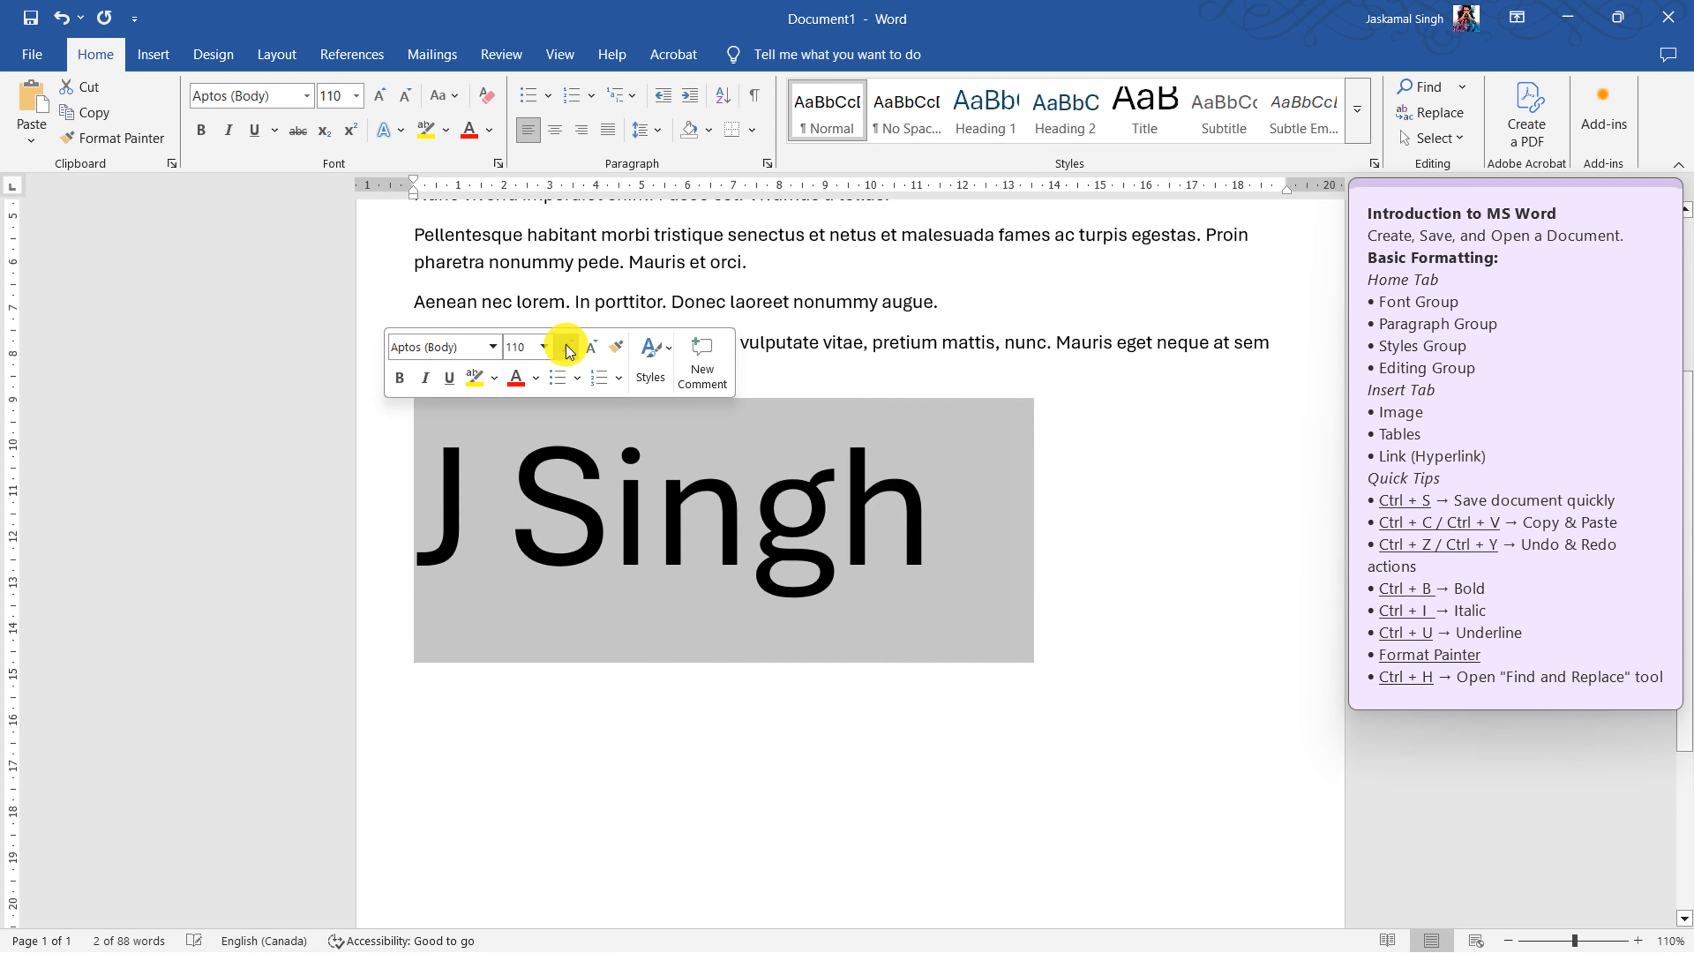
pyautogui.click(569, 349)
pyautogui.click(569, 349)
pyautogui.click(569, 349)
pyautogui.click(569, 349)
pyautogui.click(570, 349)
pyautogui.click(570, 349)
pyautogui.click(569, 349)
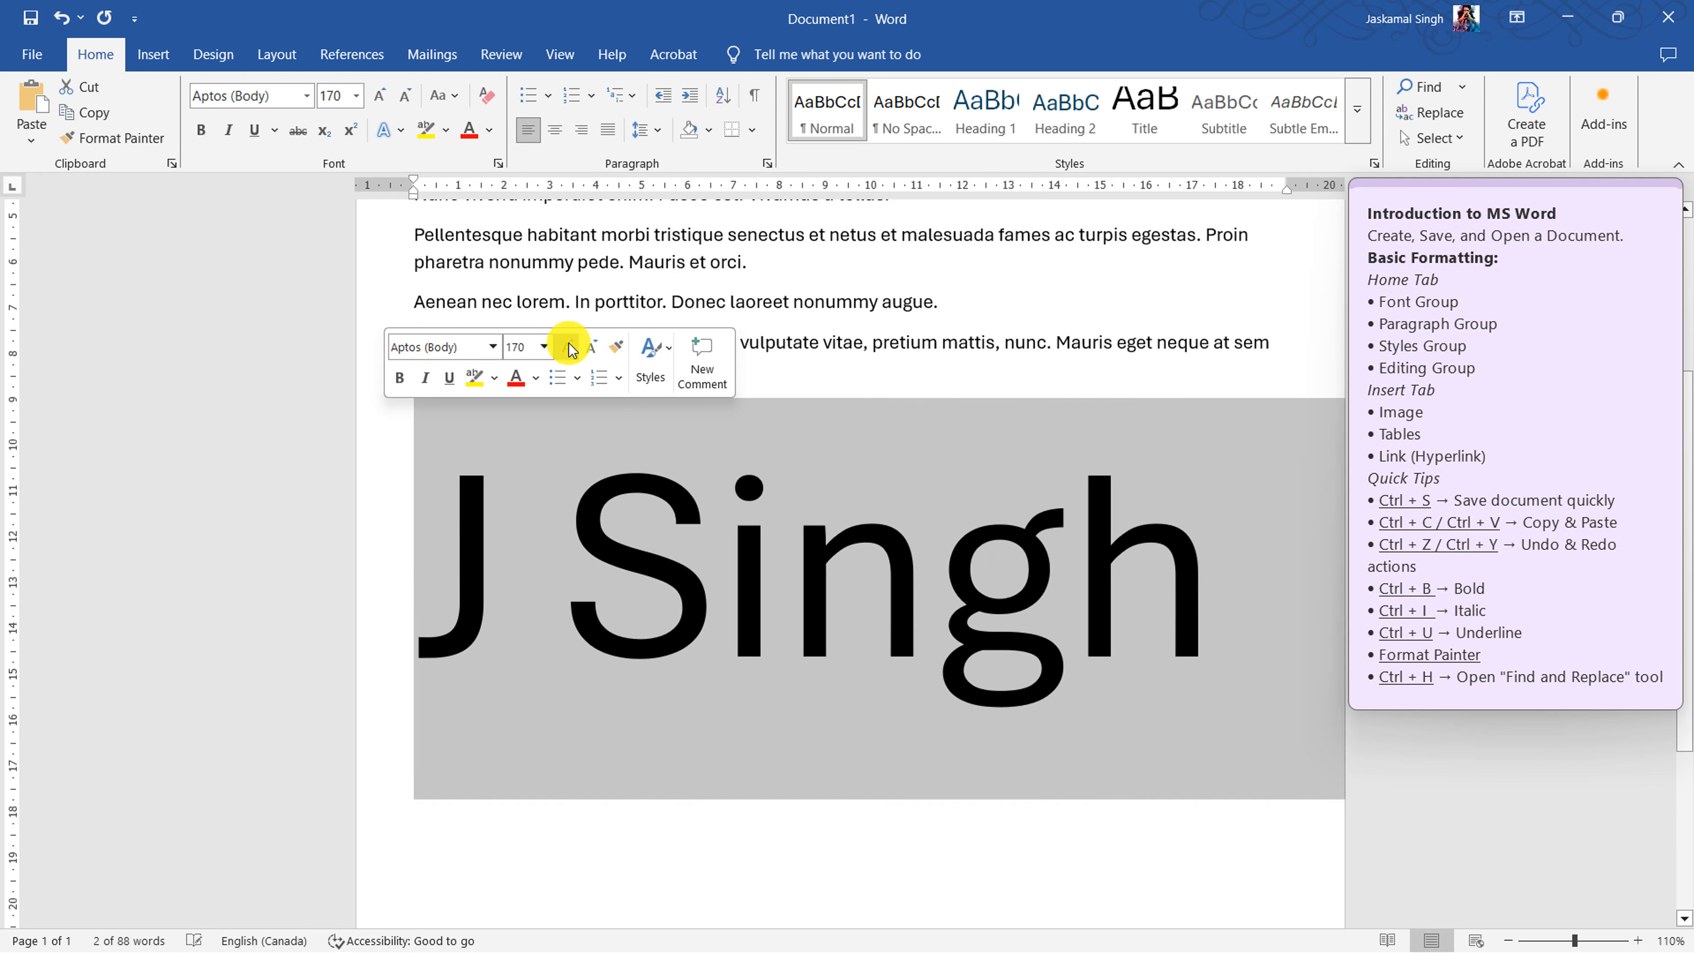
pyautogui.click(569, 349)
pyautogui.click(569, 349)
pyautogui.click(569, 349)
pyautogui.click(569, 349)
pyautogui.click(569, 349)
pyautogui.click(569, 349)
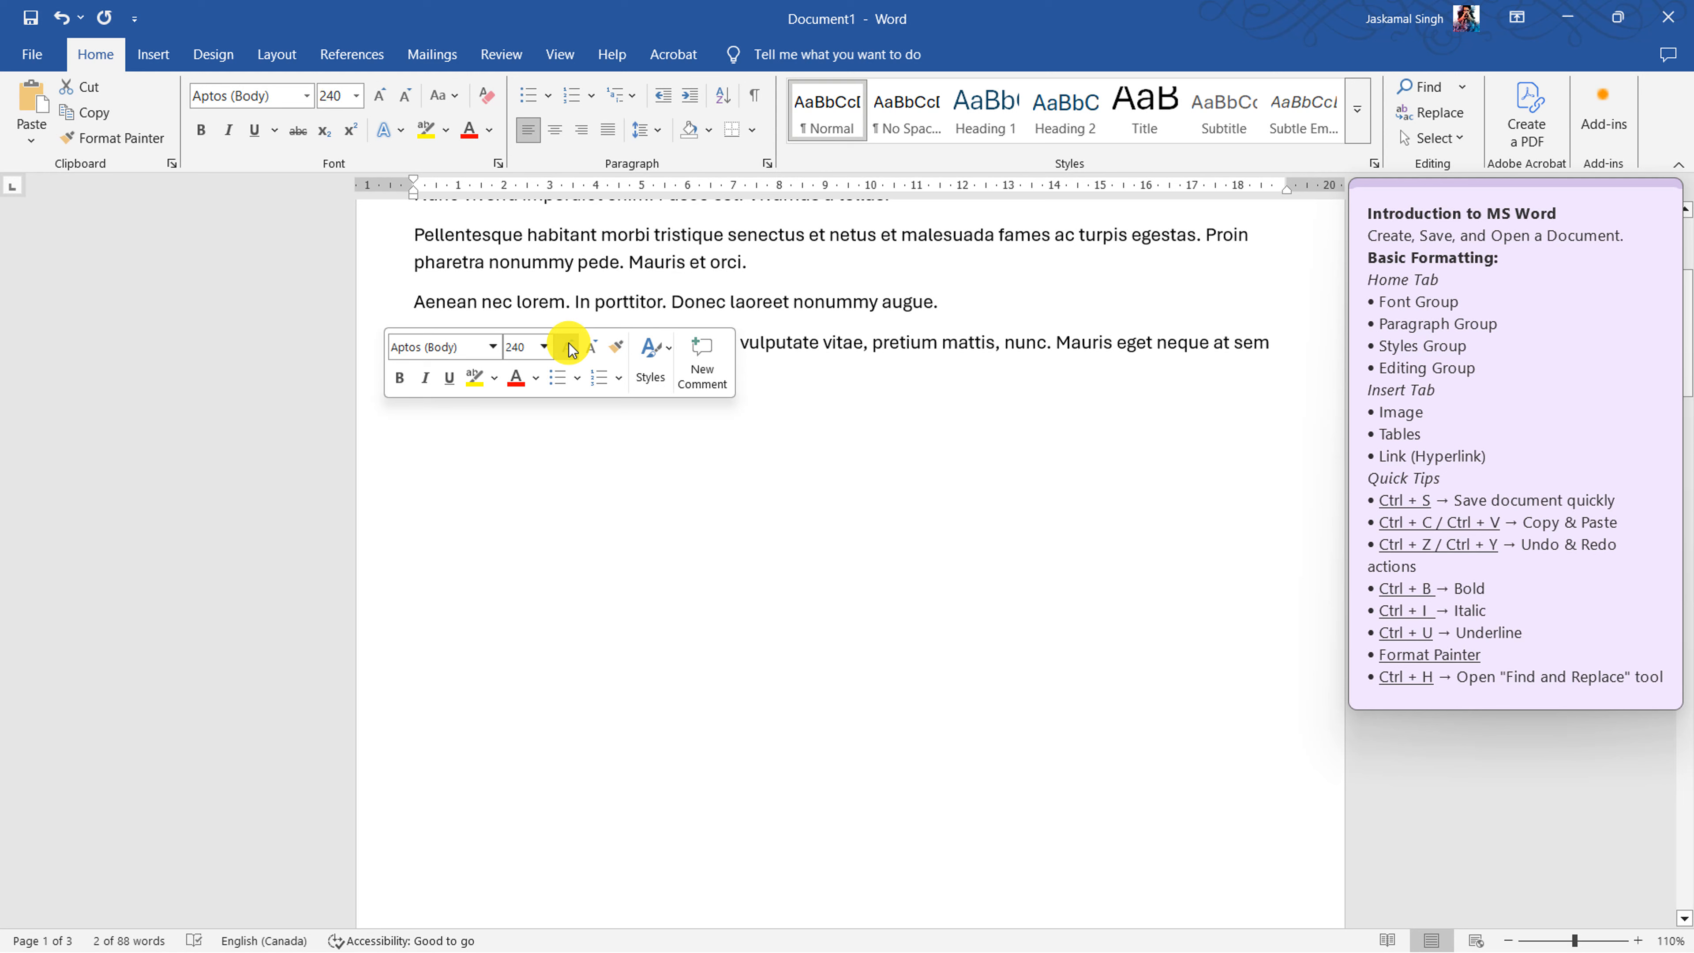
pyautogui.click(569, 349)
pyautogui.click(569, 349)
pyautogui.click(569, 349)
pyautogui.click(569, 349)
pyautogui.click(569, 349)
pyautogui.click(569, 349)
pyautogui.click(569, 349)
pyautogui.click(569, 349)
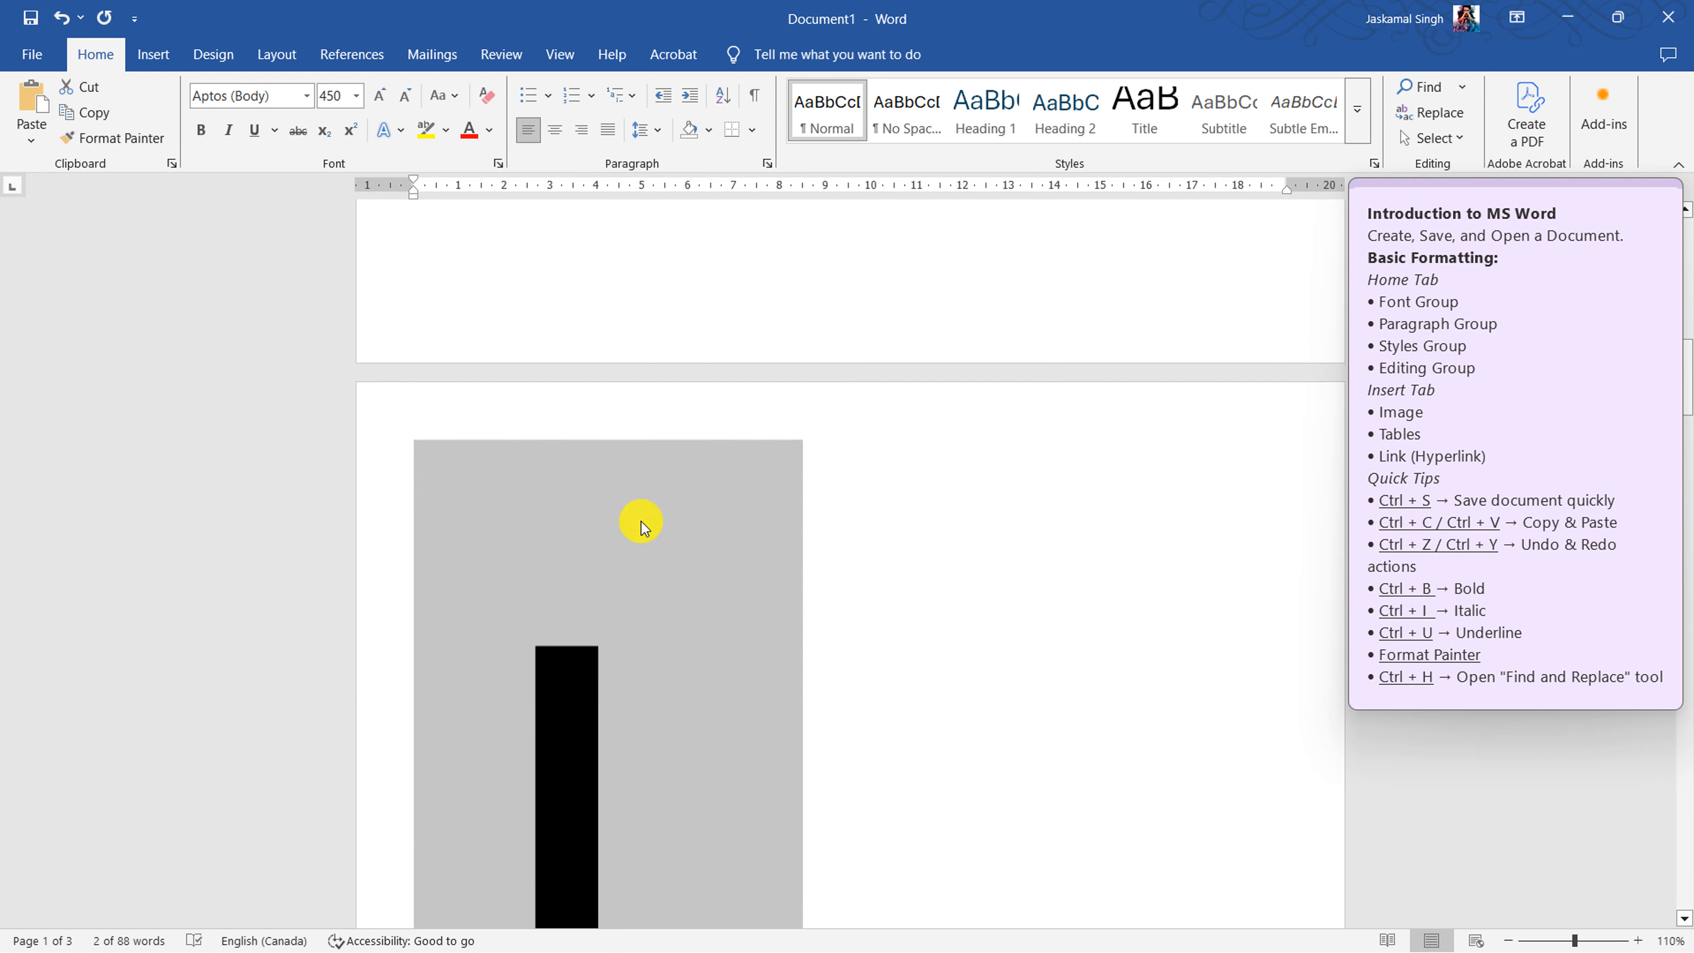
# - Look over the enlarged name across the pages and set its font size to 10
pyautogui.scroll(-15, 639, 532)
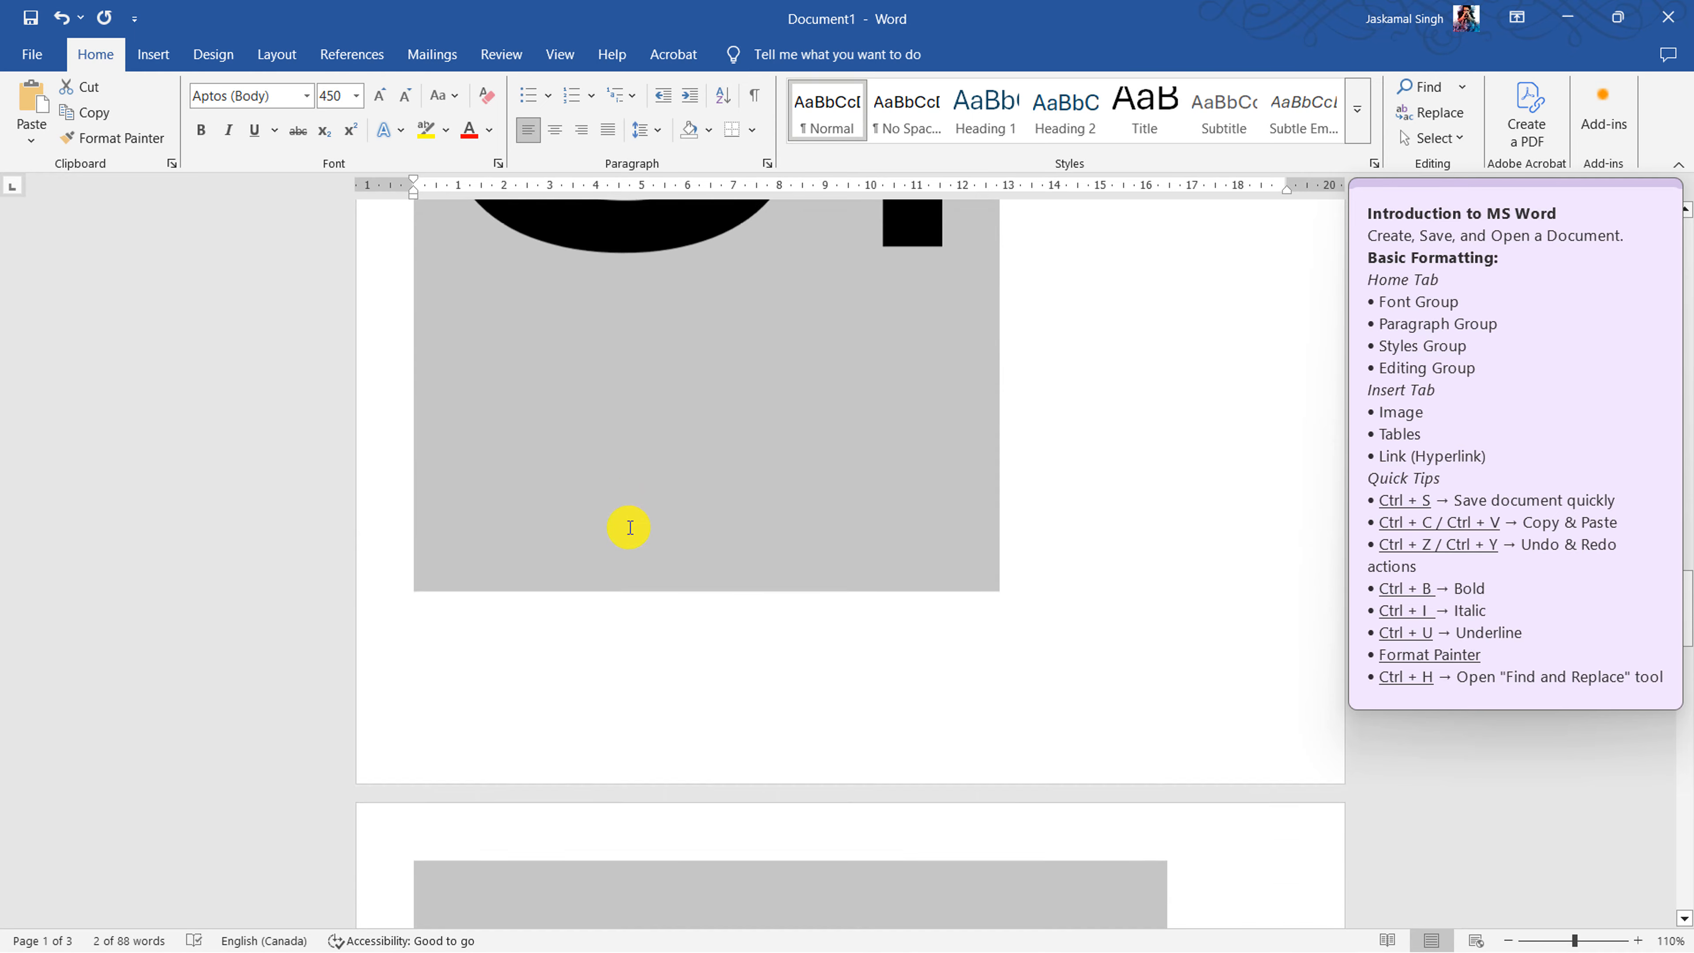
pyautogui.scroll(2, 624, 548)
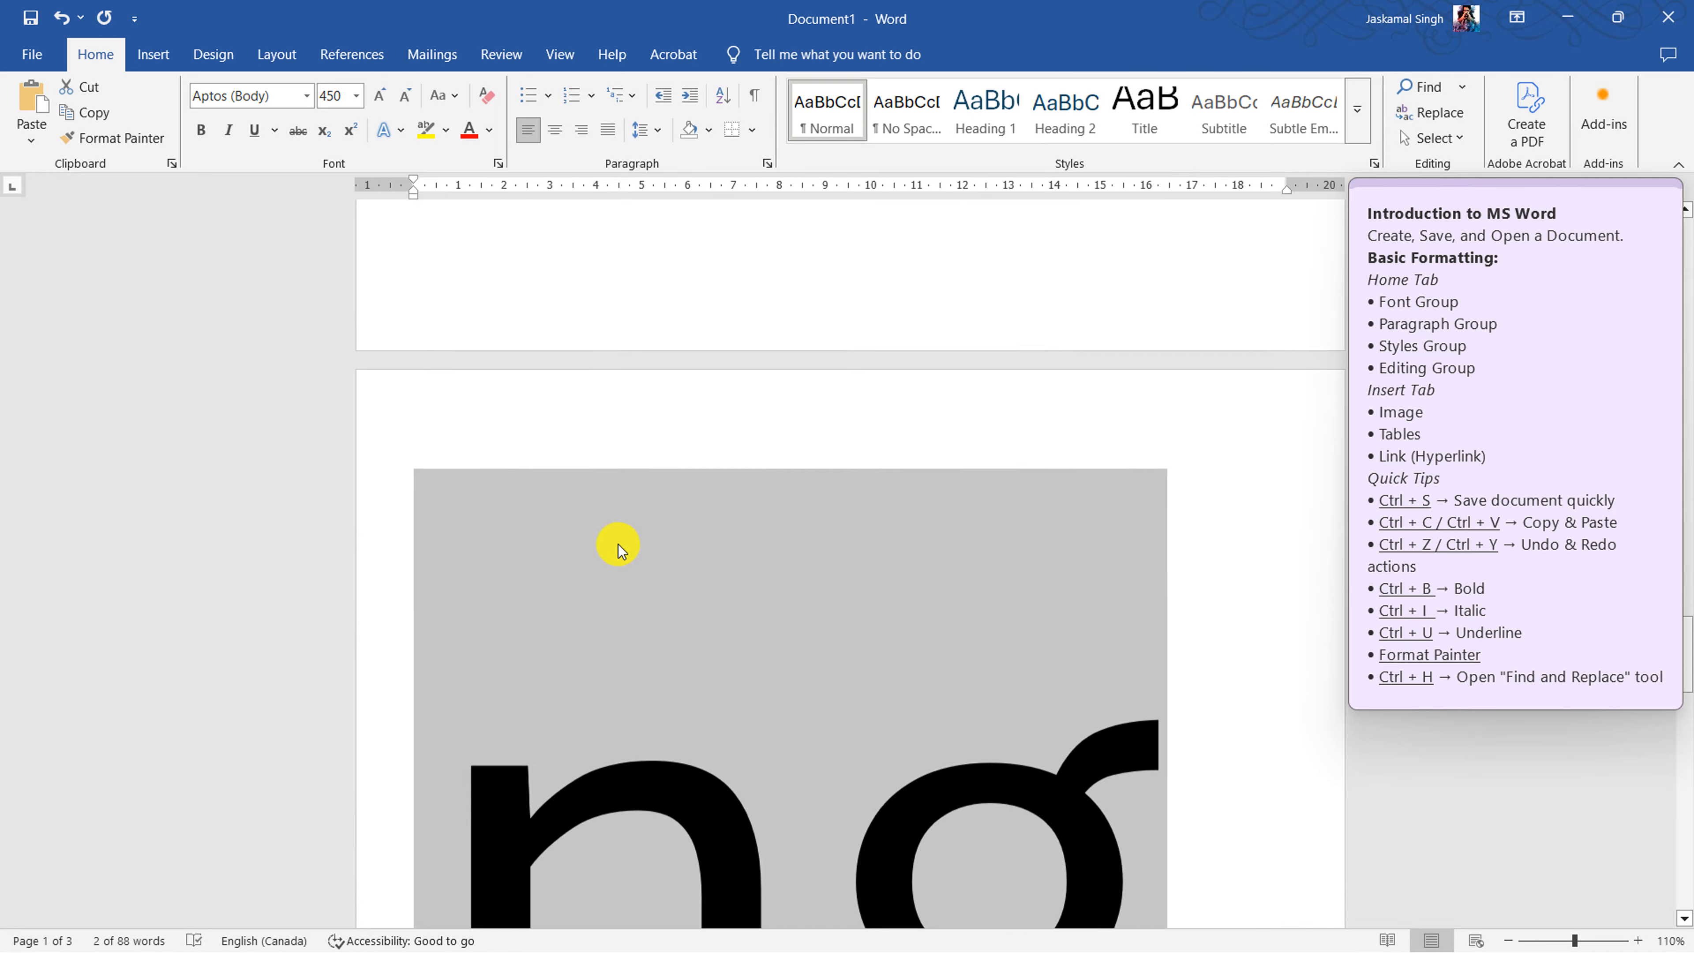
pyautogui.click(347, 95)
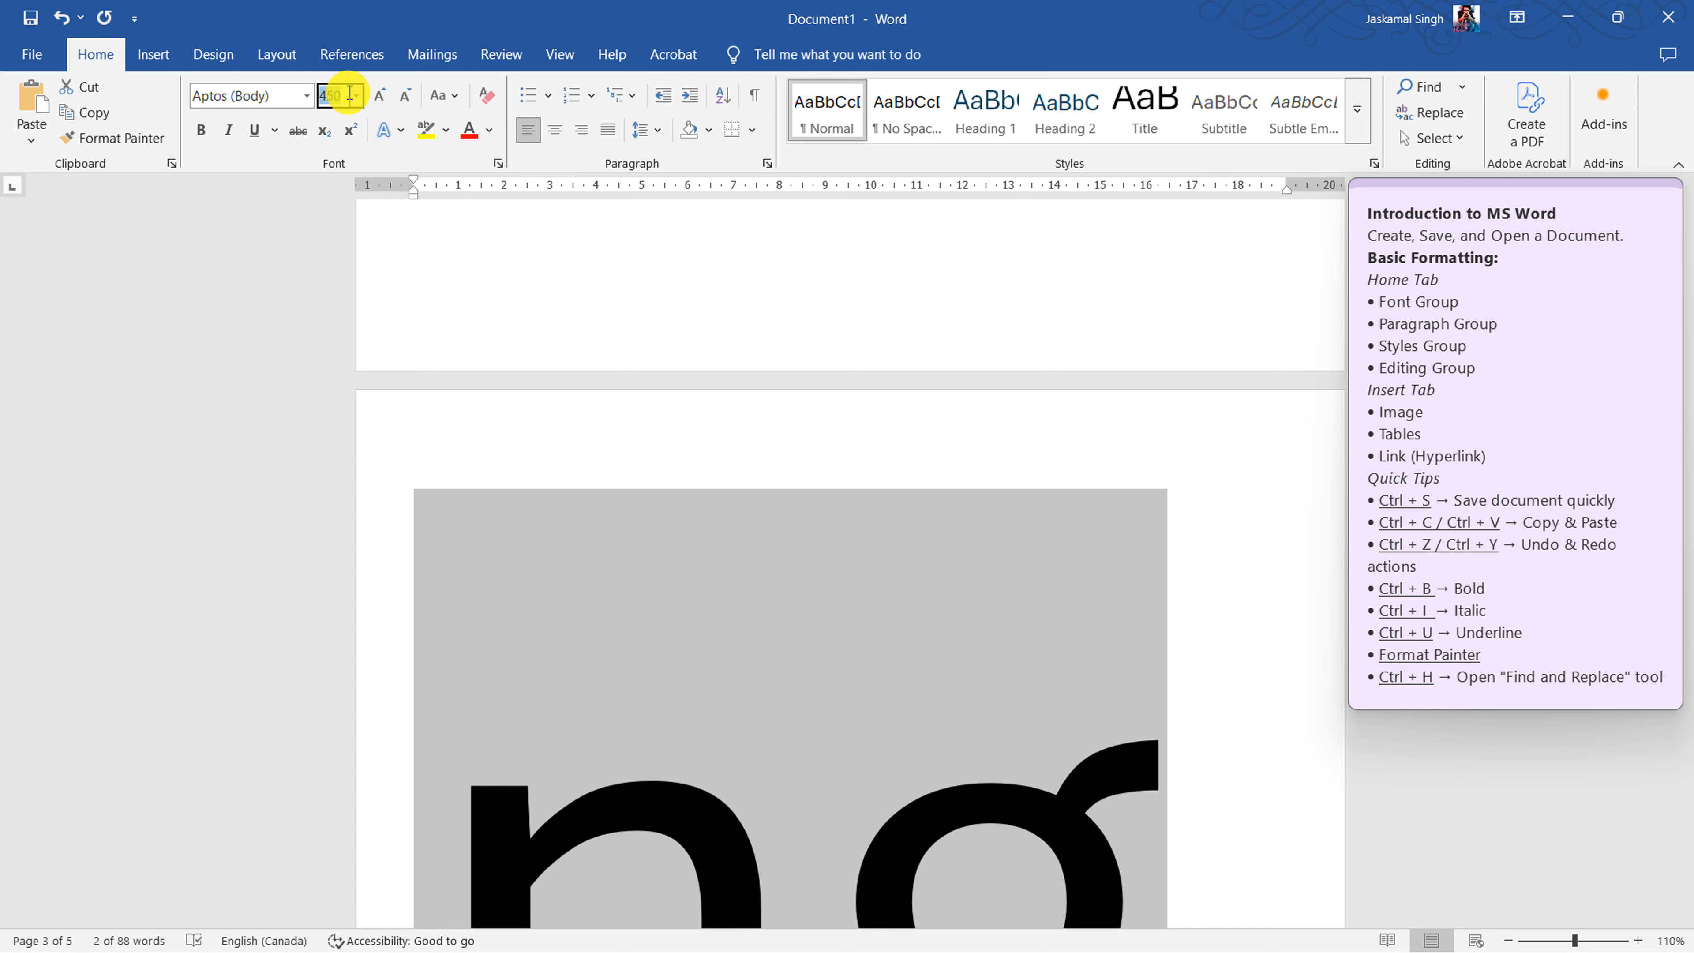
pyautogui.write('10')
pyautogui.press('Return')
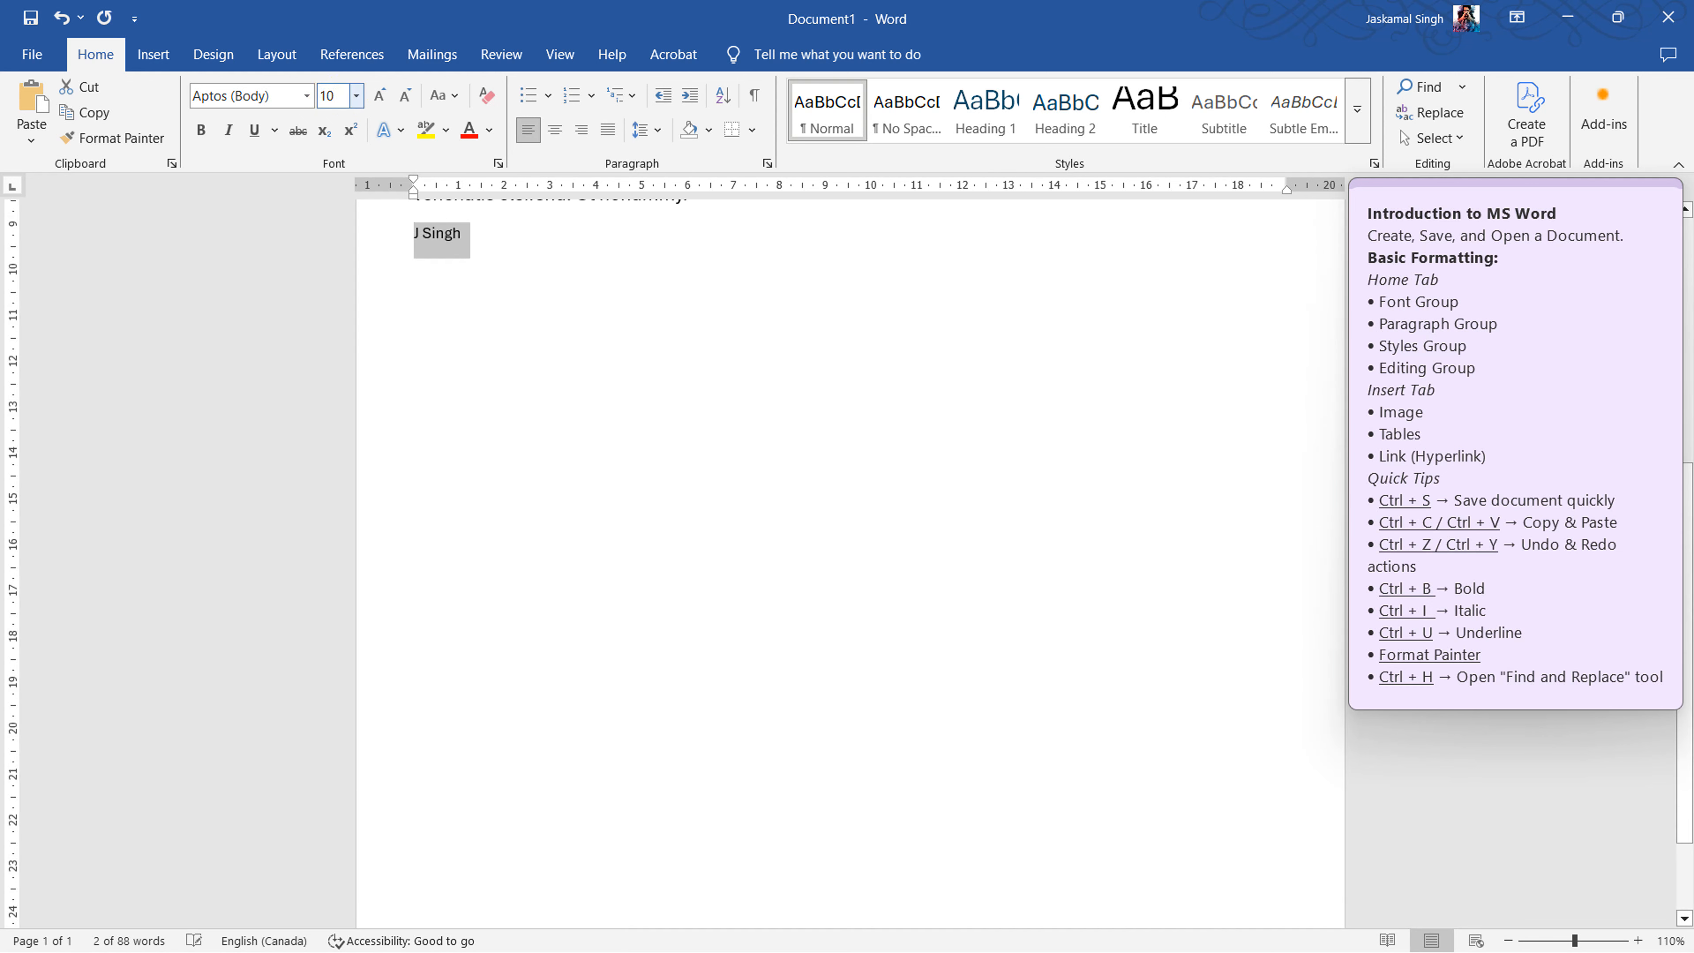
# - Delete the selected name on the line below the last placeholder paragraph
pyautogui.press('BackSpace')
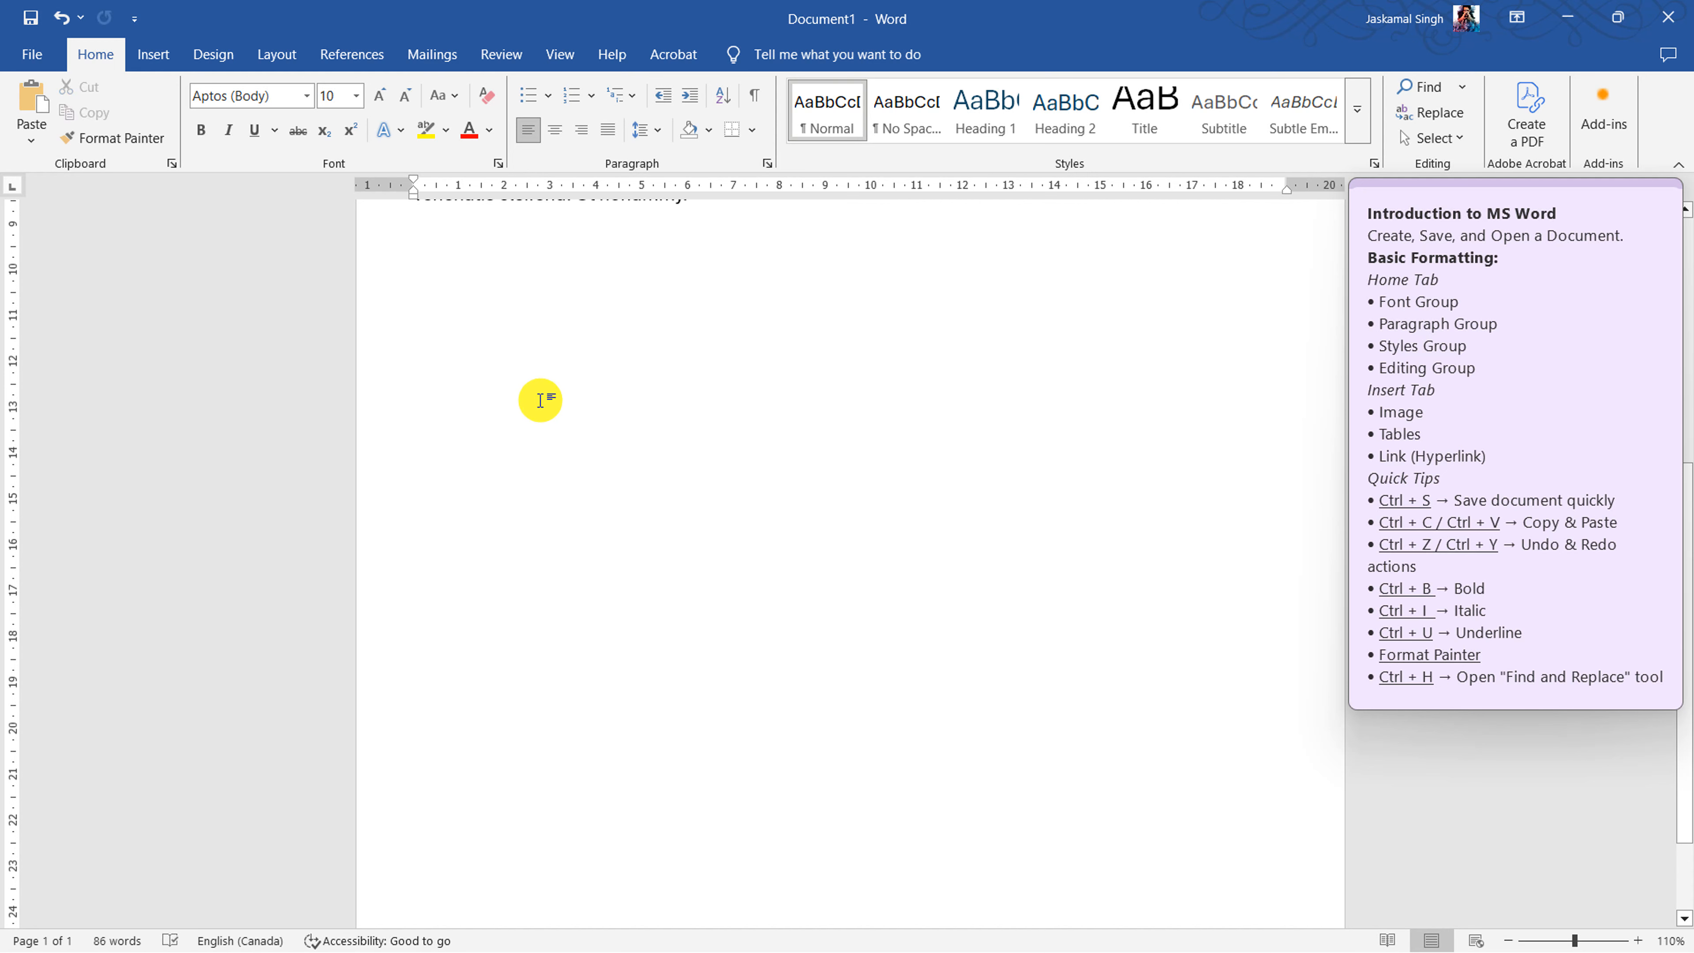
pyautogui.scroll(3, 541, 394)
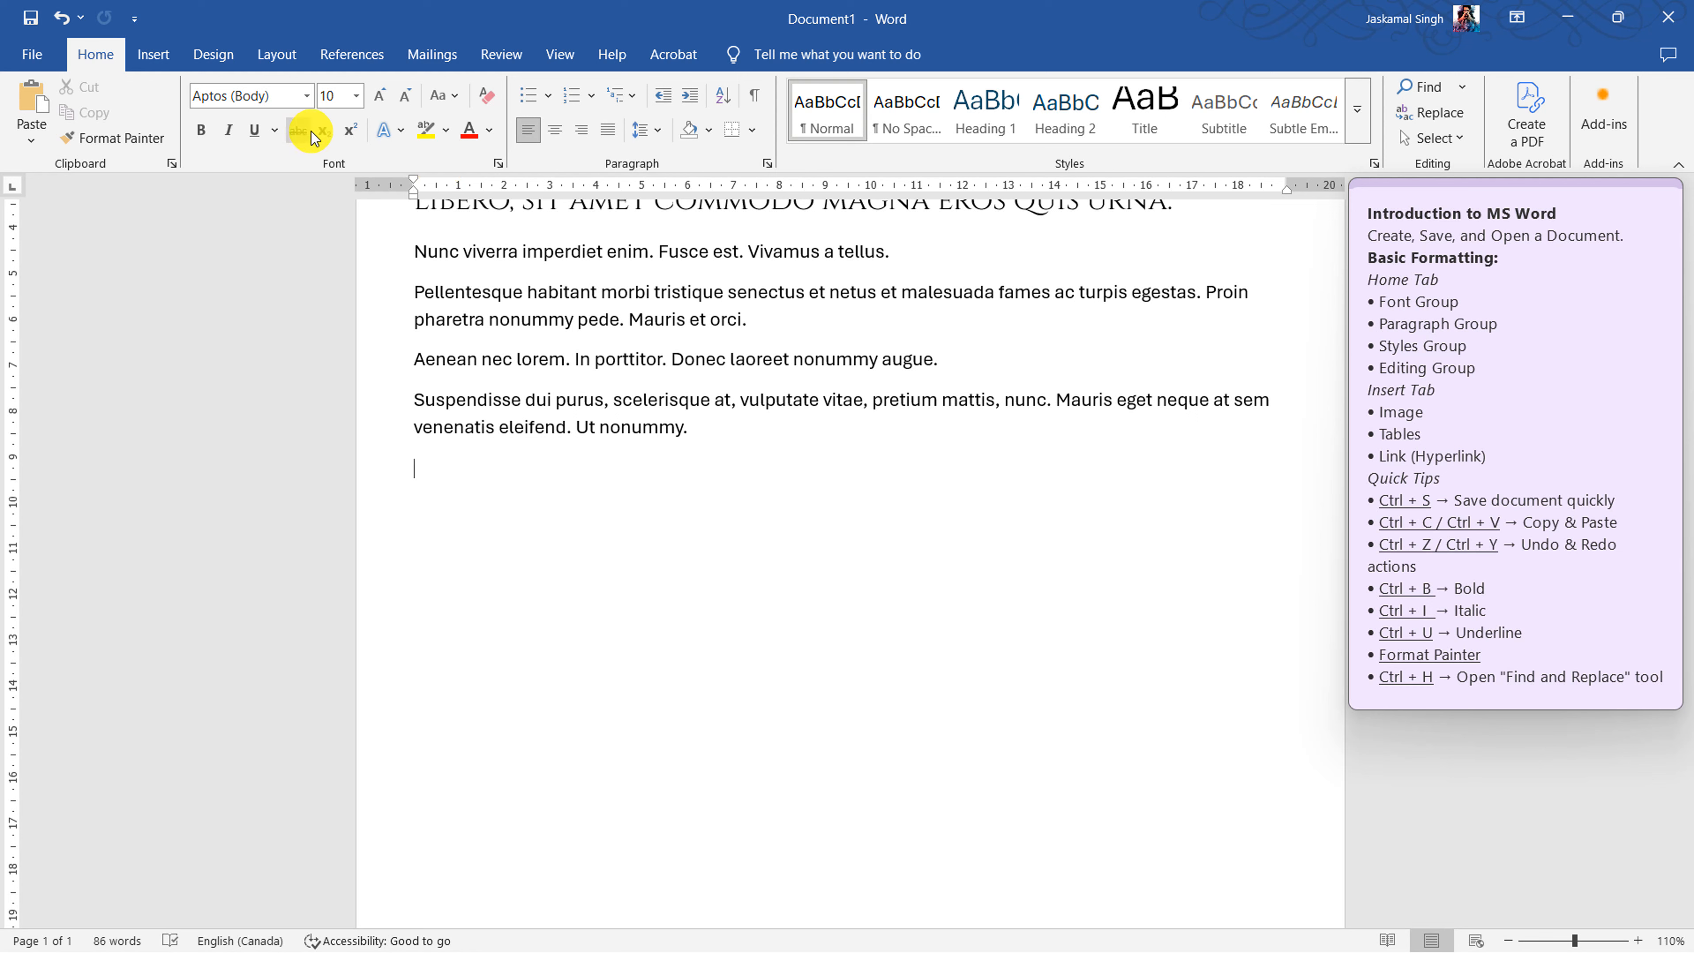
pyautogui.click(299, 94)
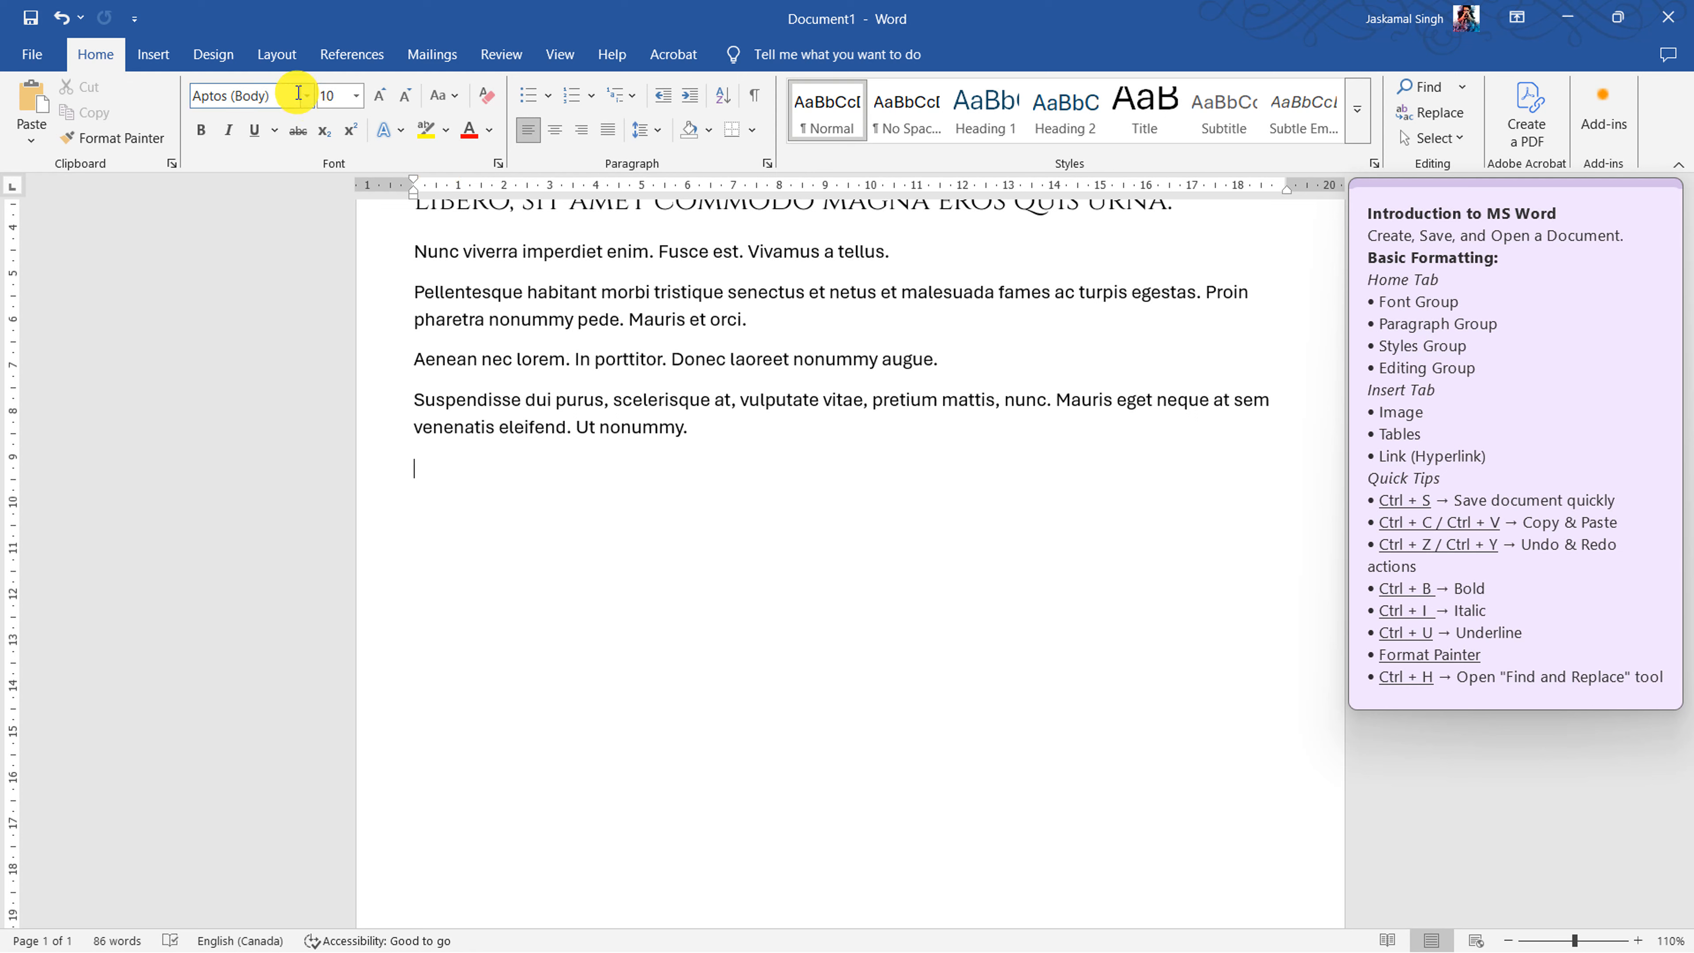
pyautogui.click(356, 95)
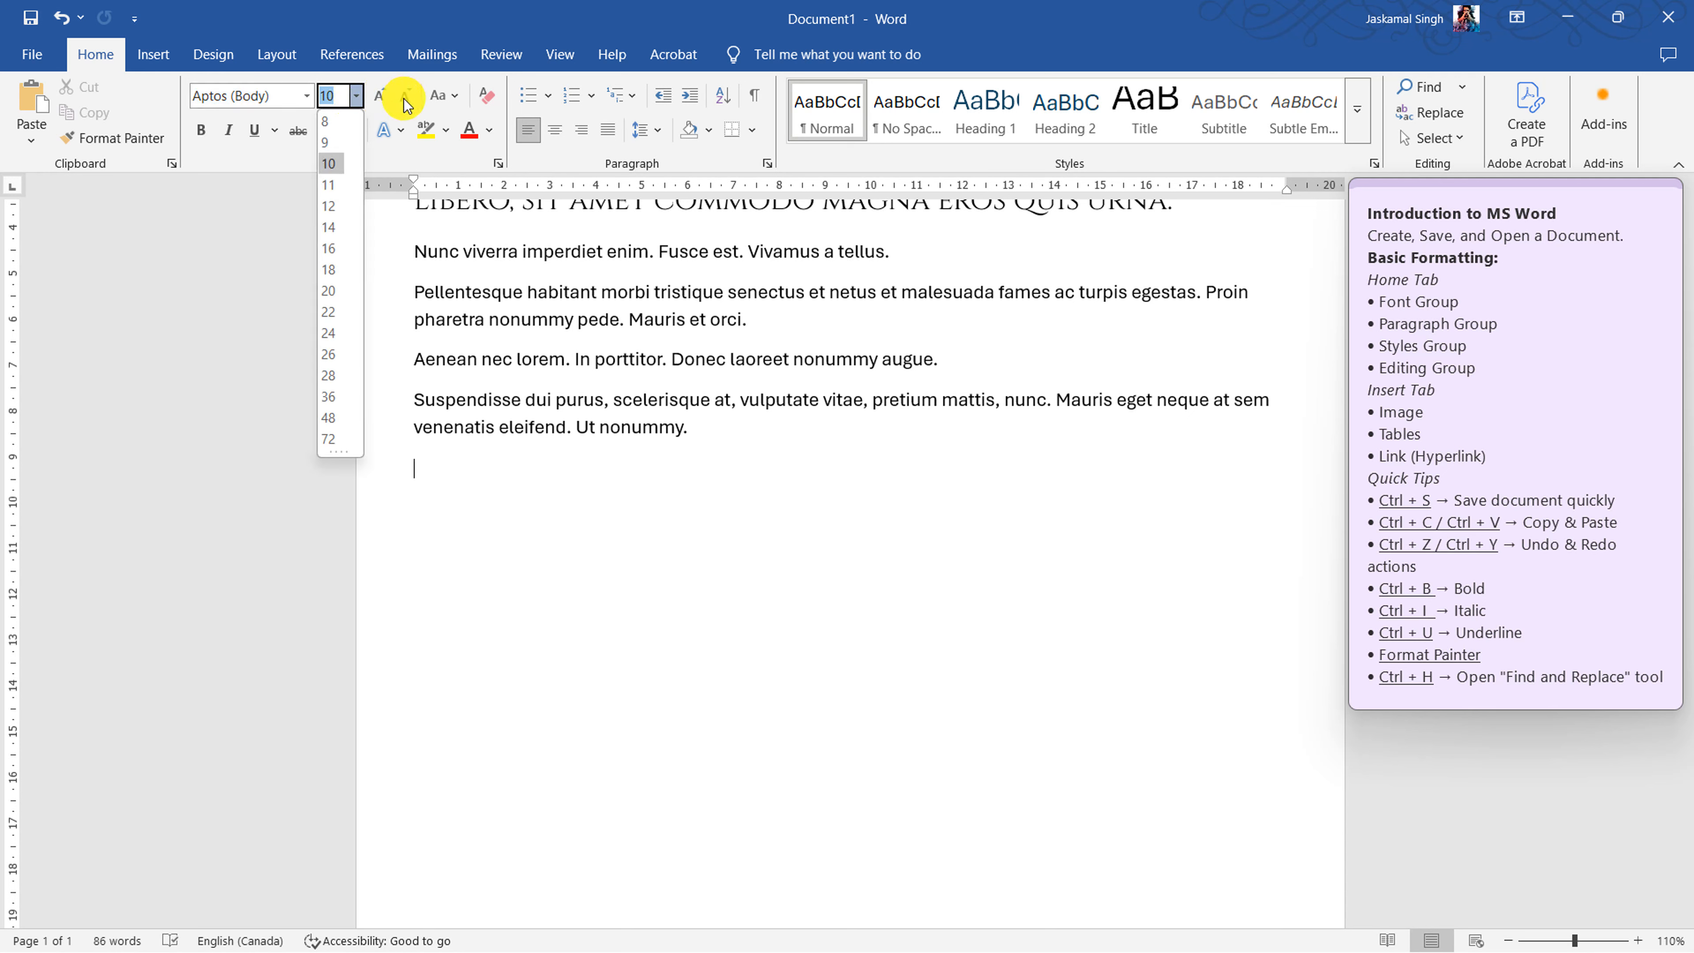
pyautogui.click(578, 470)
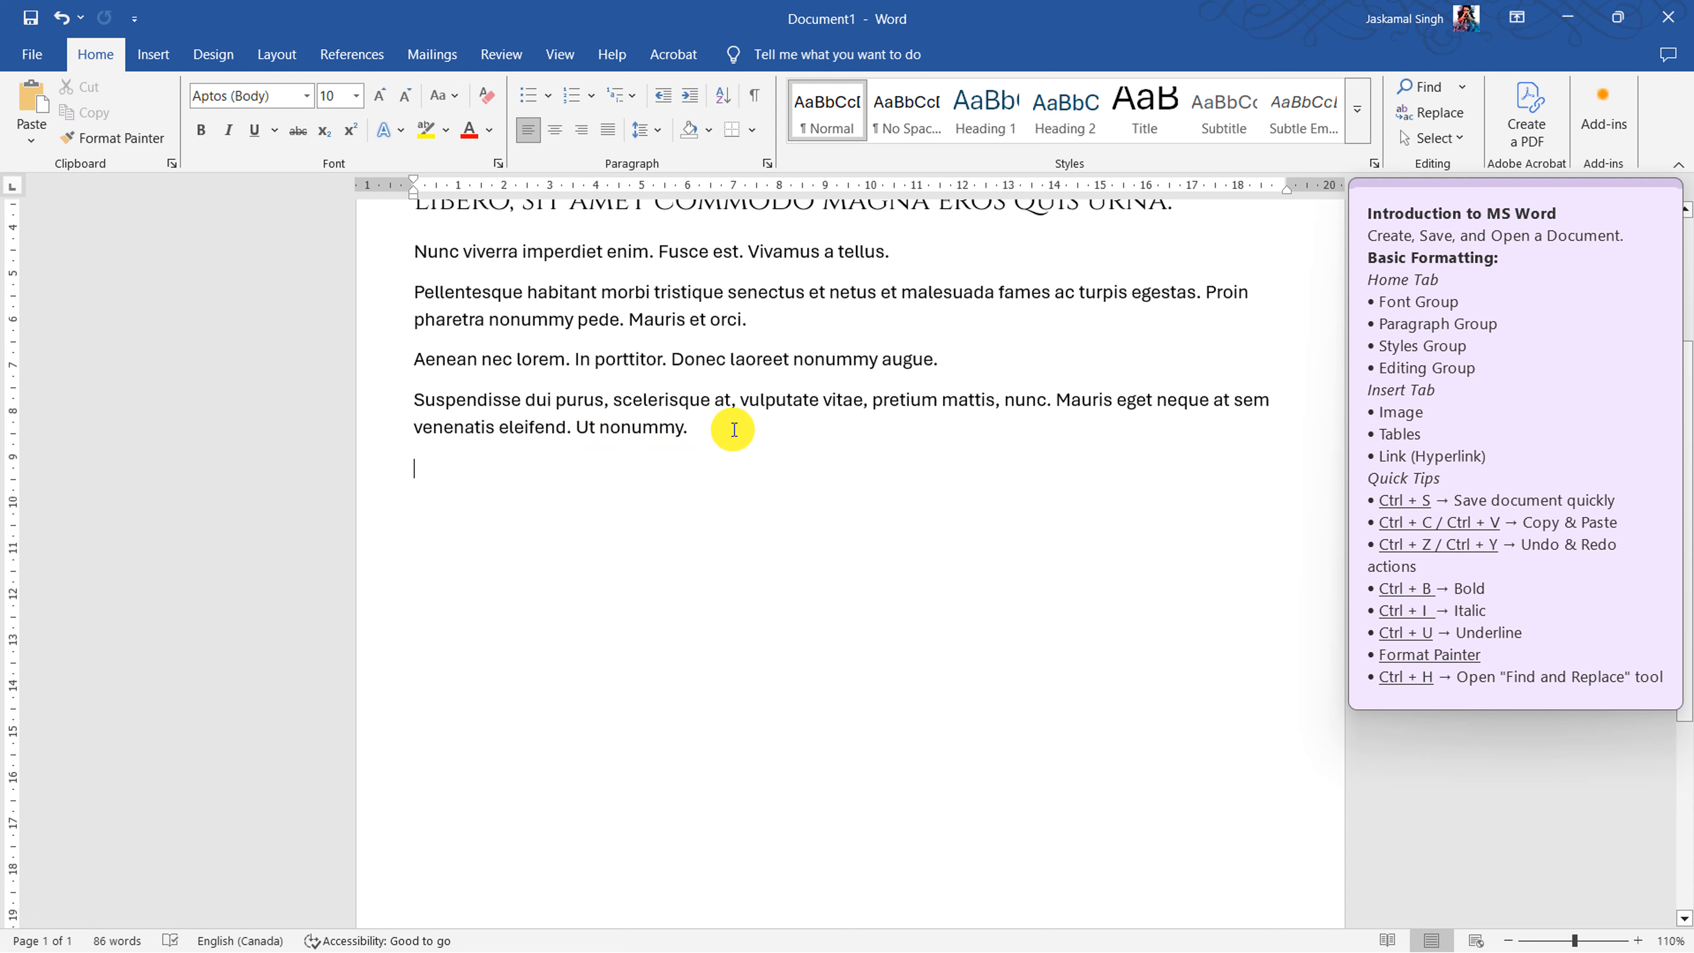
# - Set the font color of the whole first paragraph, the large Cinzel text, to standard red
pyautogui.scroll(3, 733, 429)
pyautogui.moveTo(377, 294); pyautogui.dragTo(398, 442)
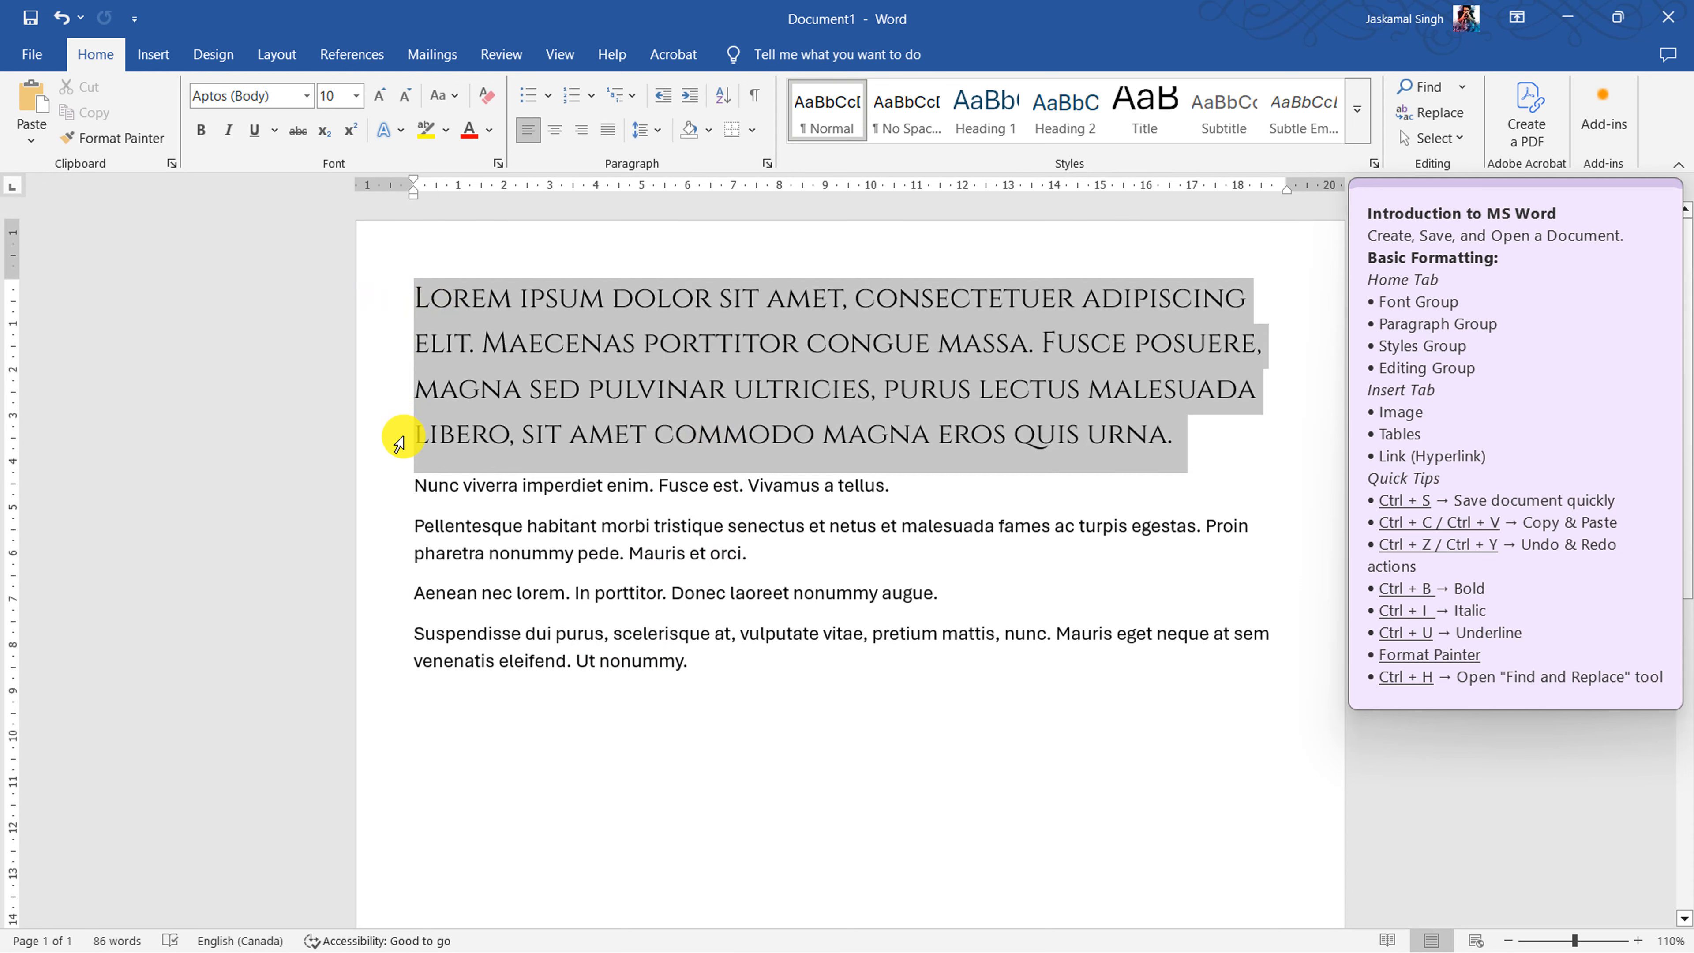
pyautogui.click(446, 137)
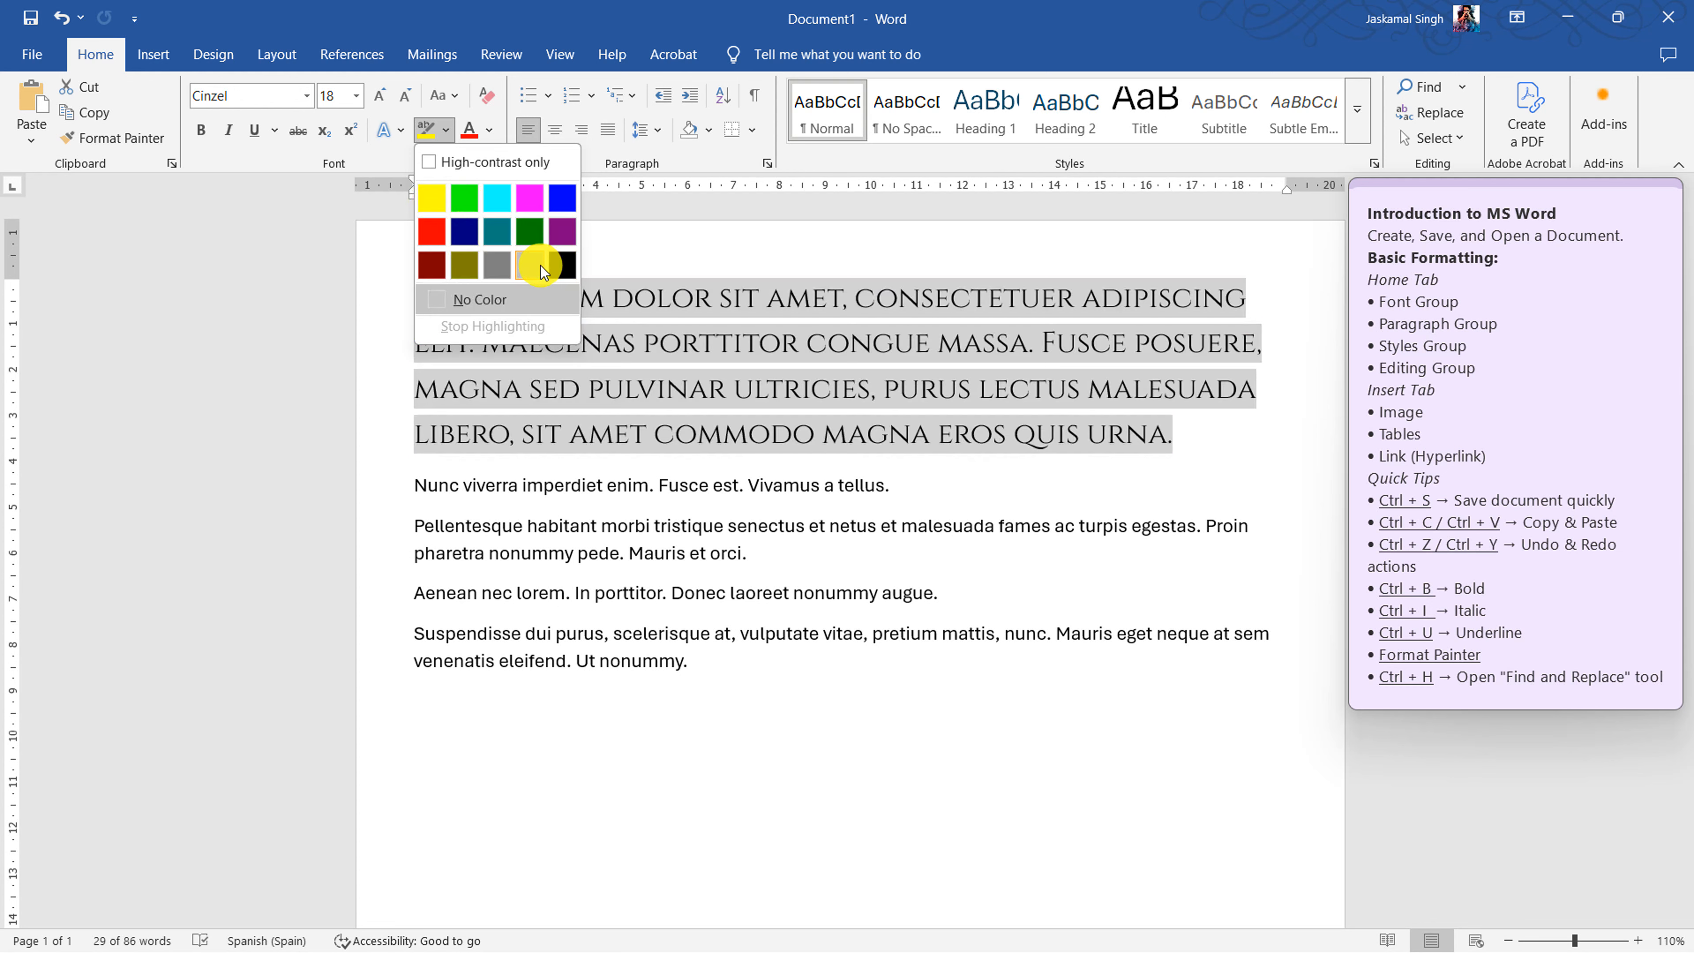
pyautogui.click(490, 130)
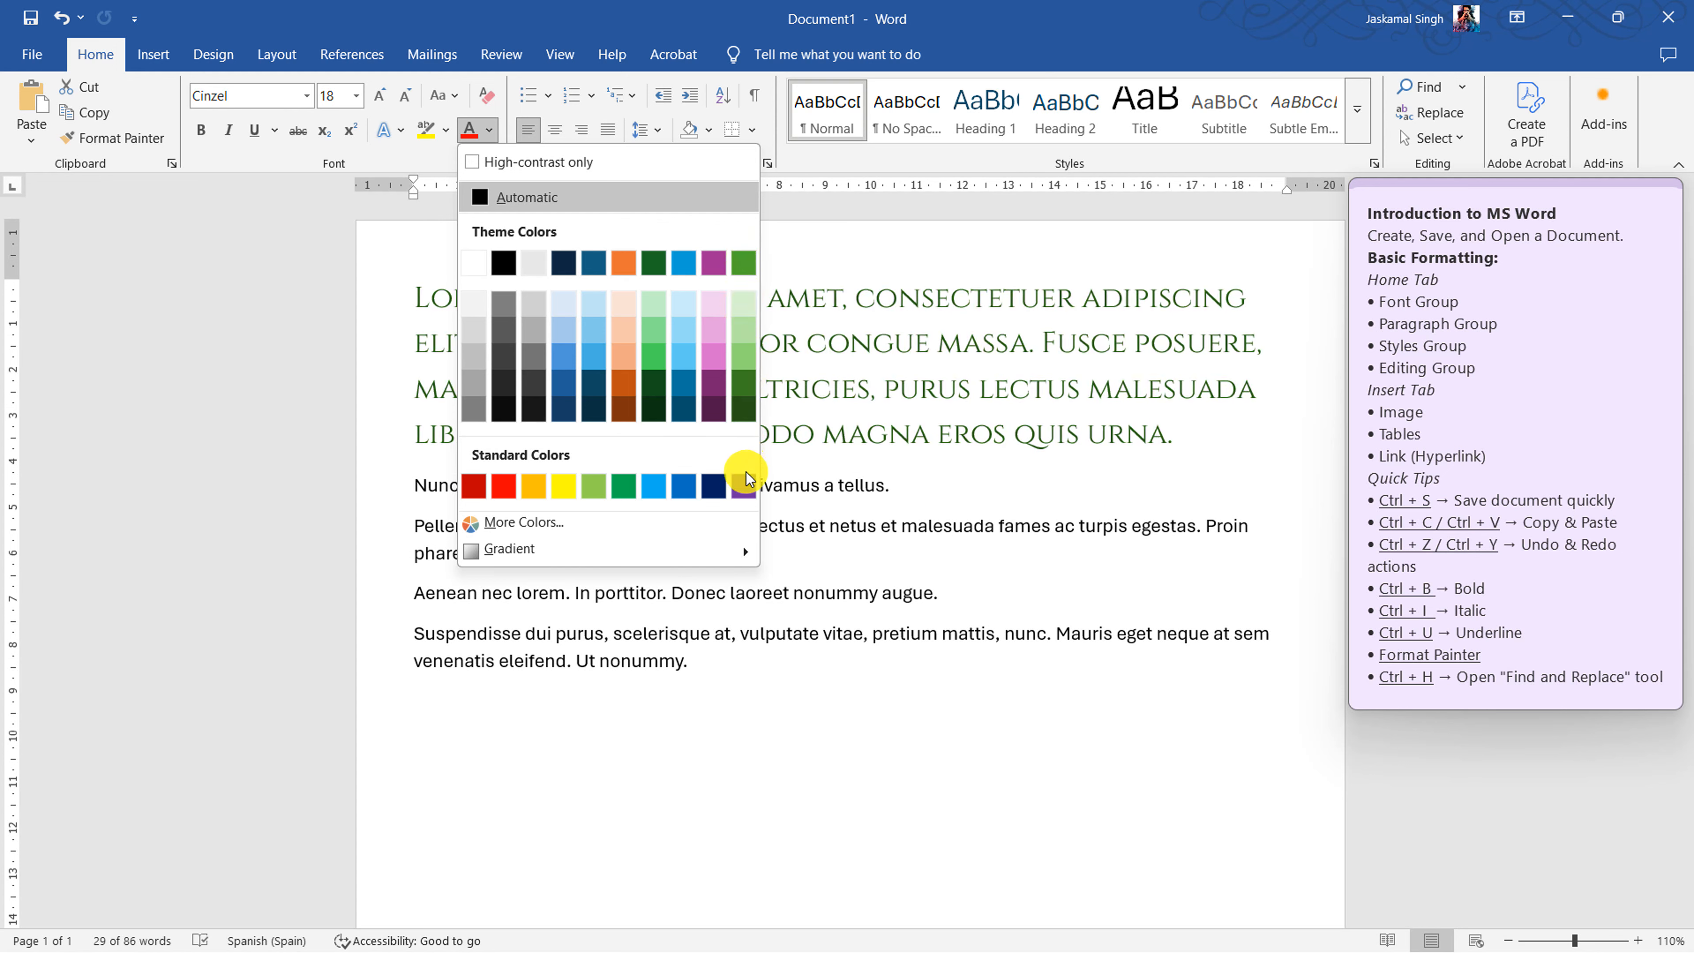
pyautogui.click(502, 487)
# - Highlight the first paragraph in yellow and deselect it
pyautogui.click(445, 131)
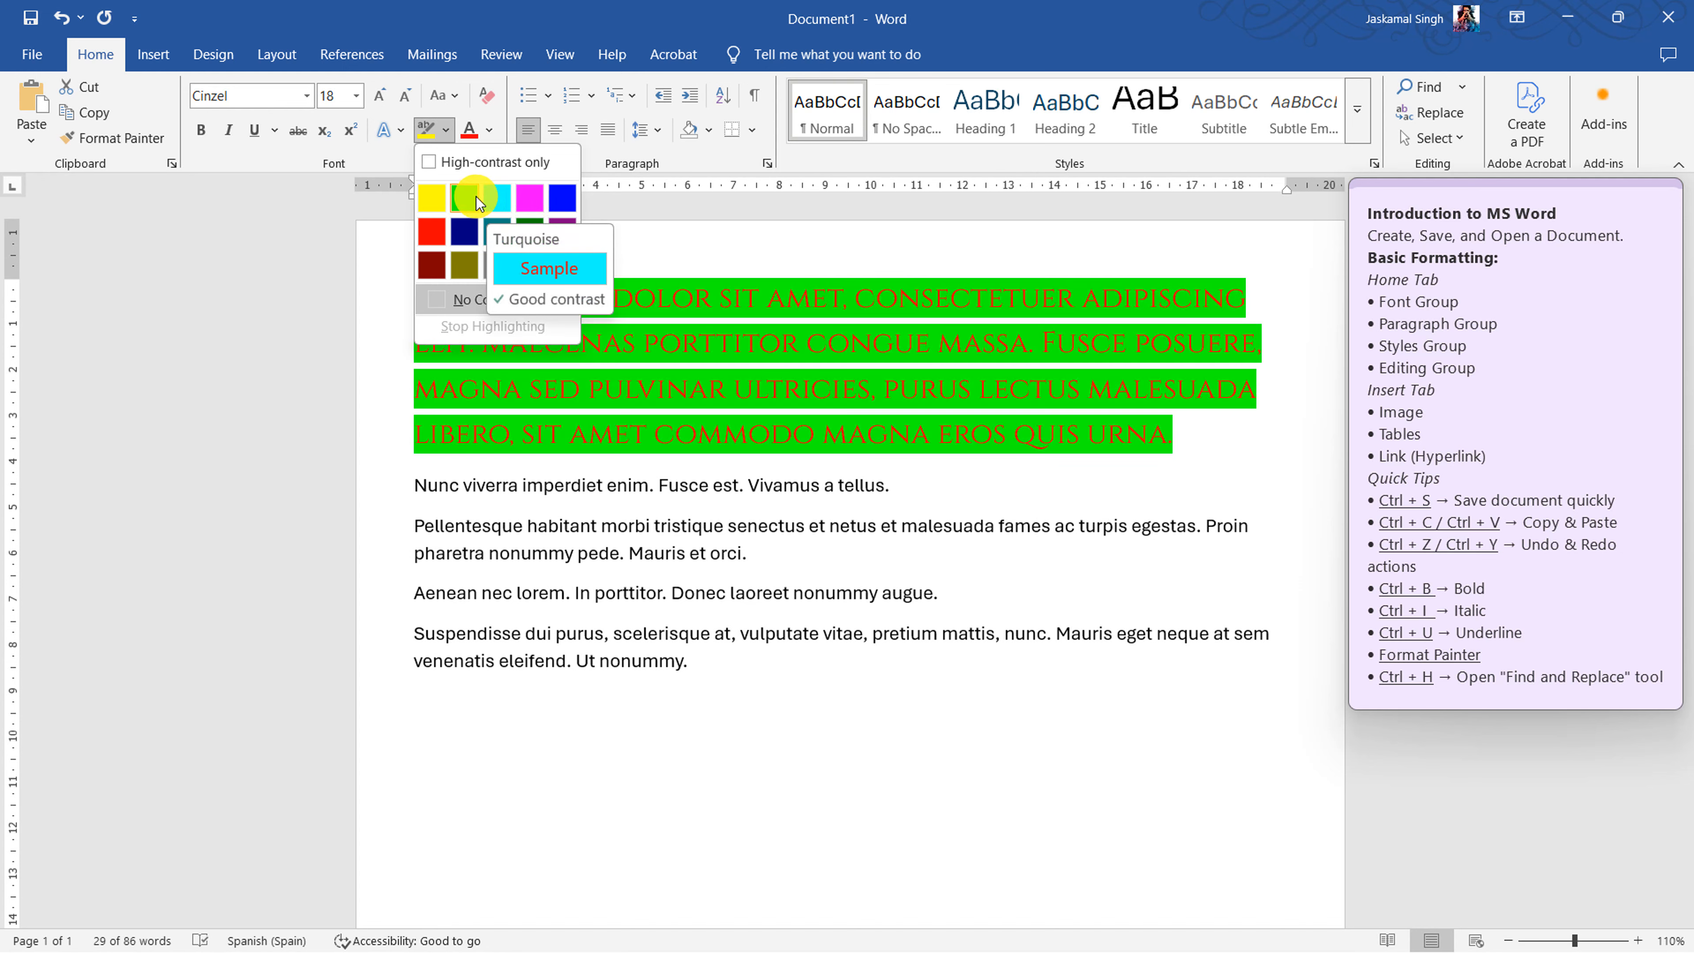
pyautogui.click(432, 198)
pyautogui.click(753, 374)
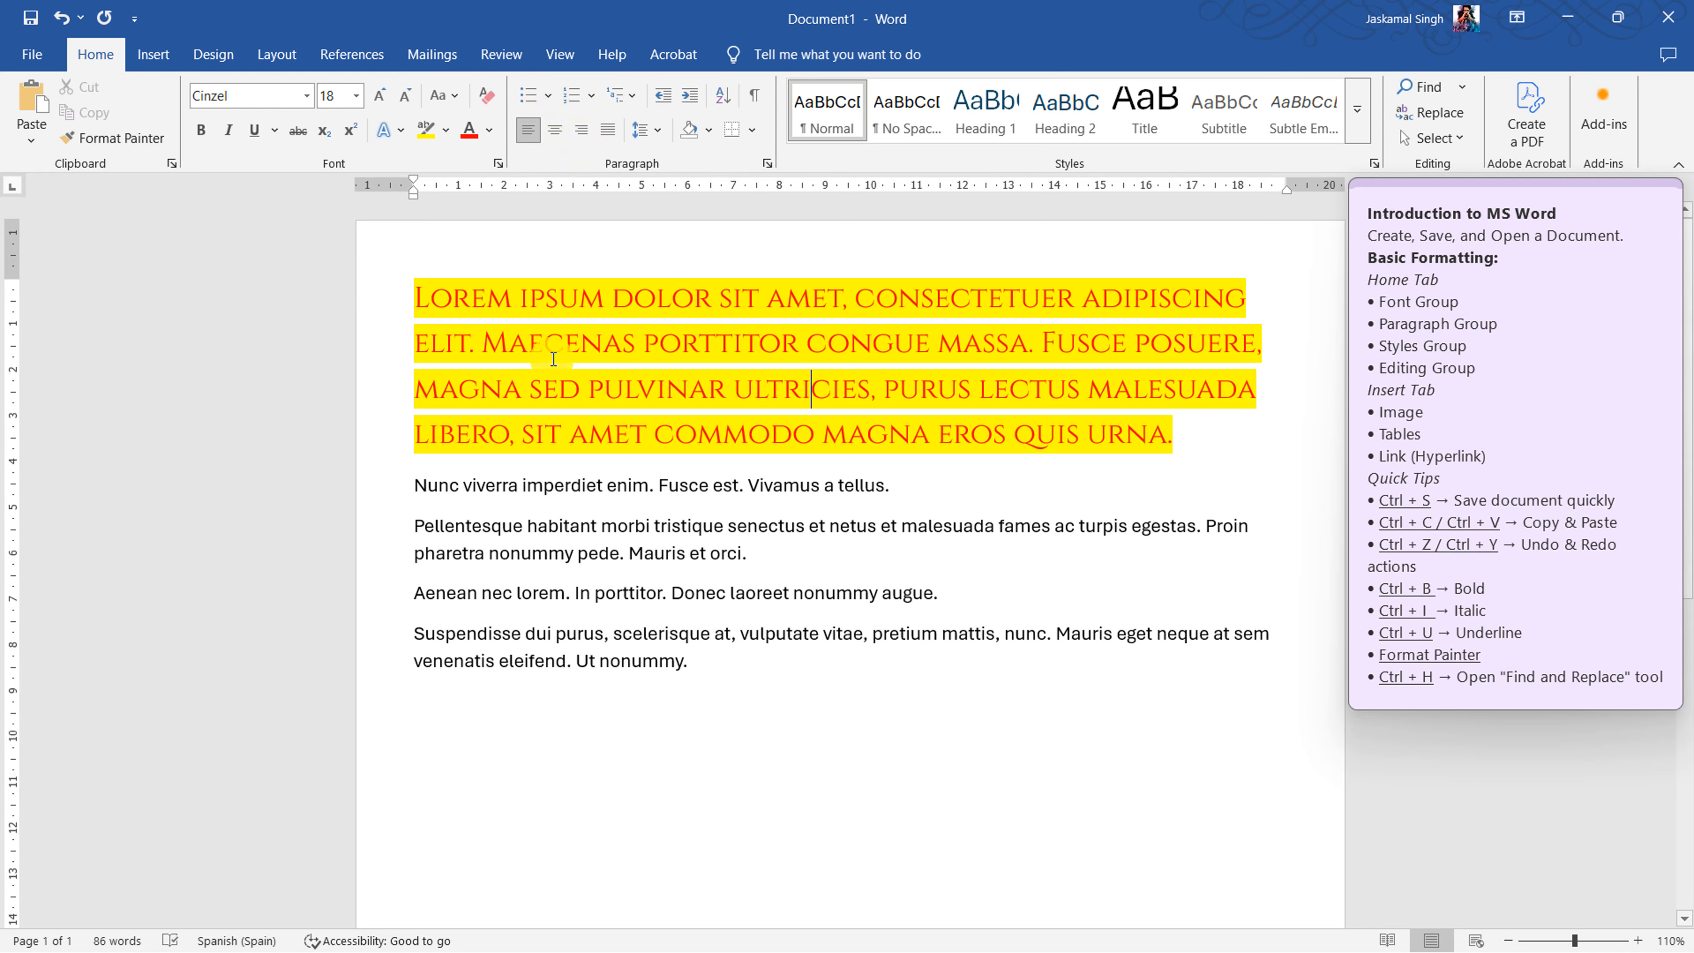
# - Add four lines below the last placeholder paragraph reading Option 1, Option 2, Option 3 and Option 4
pyautogui.scroll(-2, 469, 503)
pyautogui.click(790, 562)
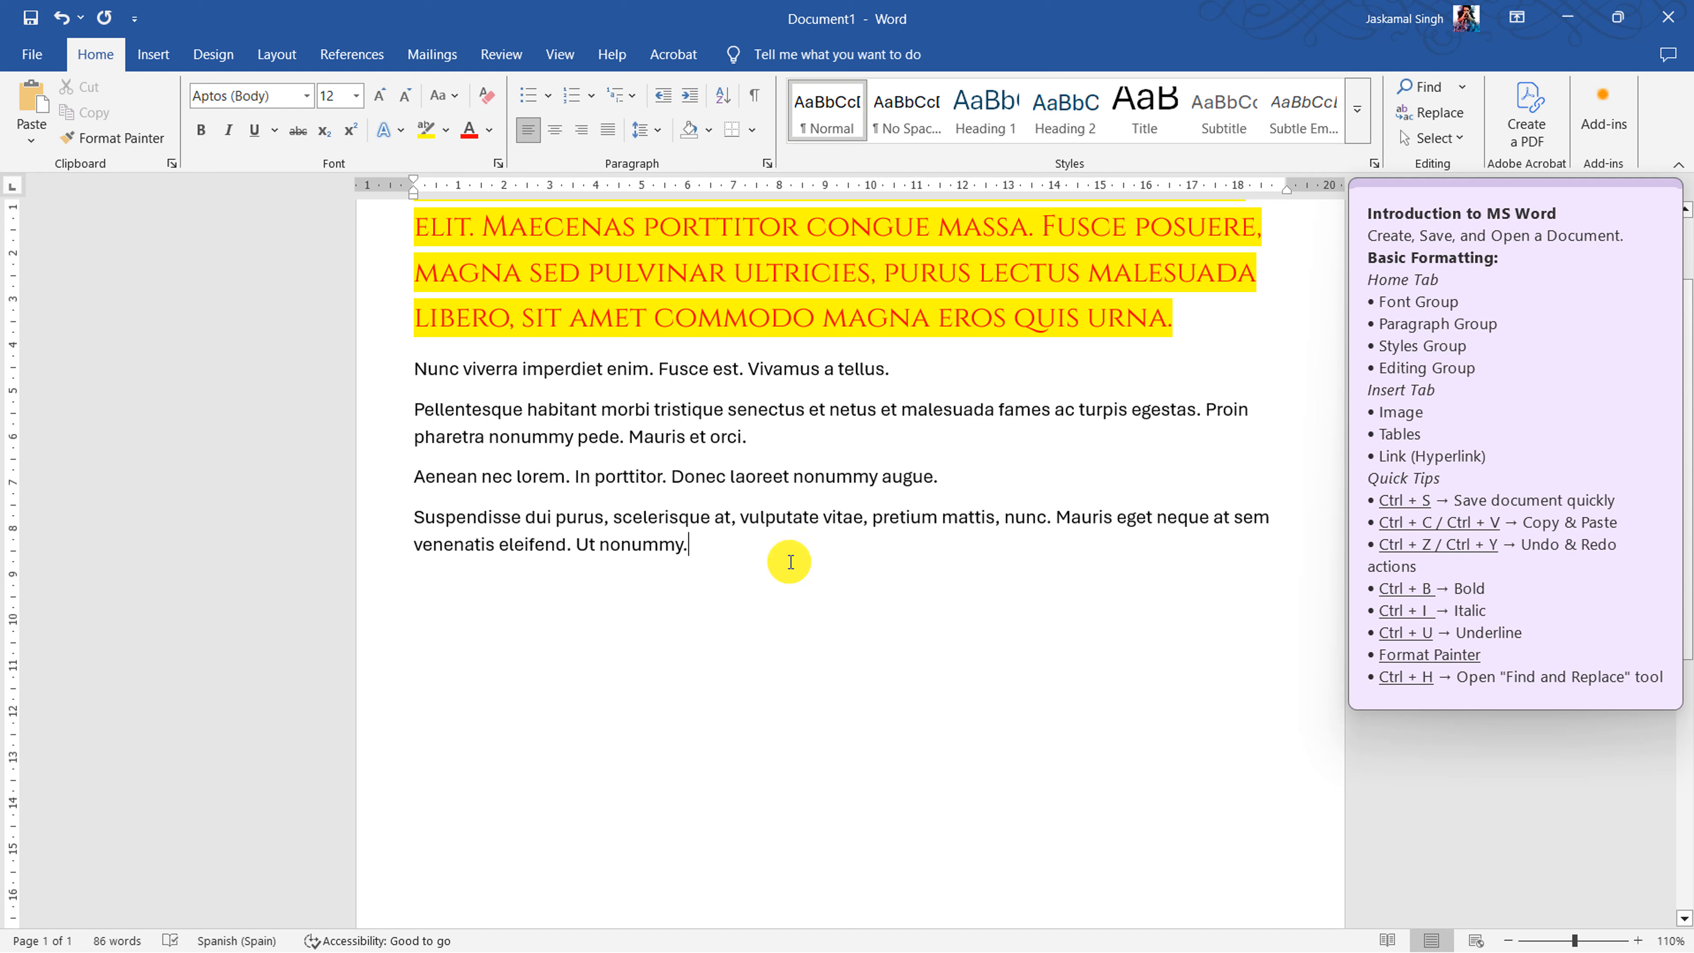
pyautogui.press('Return')
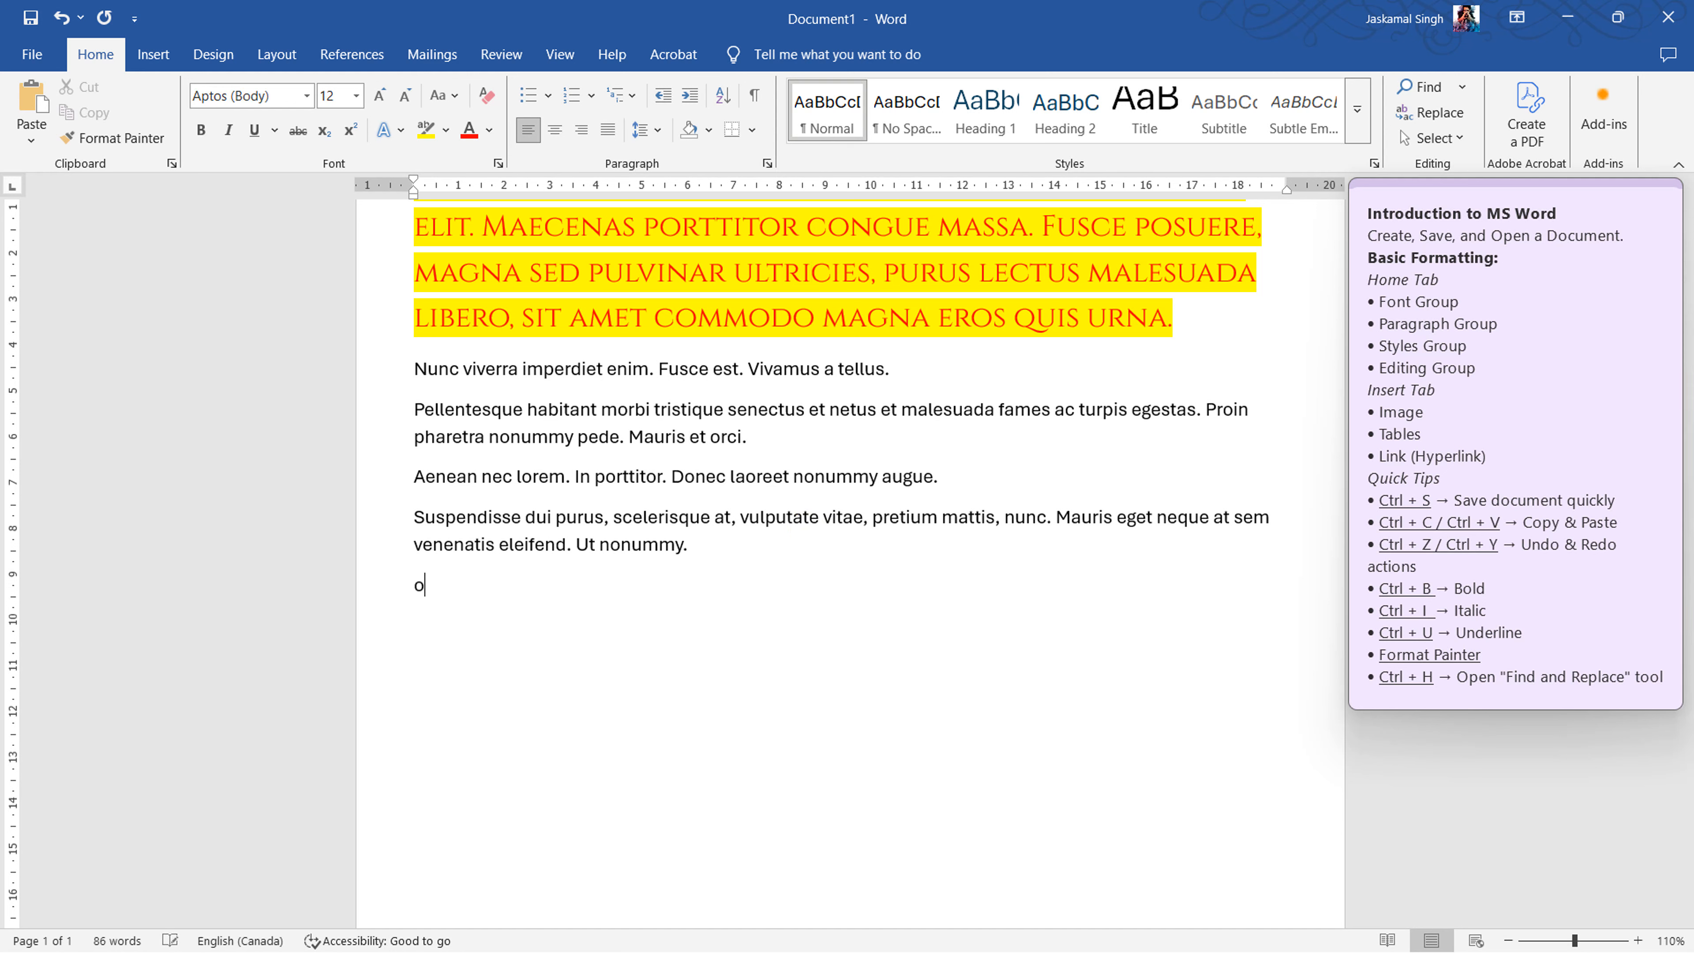
pyautogui.write('optio')
pyautogui.write('2')
pyautogui.write('n 3')
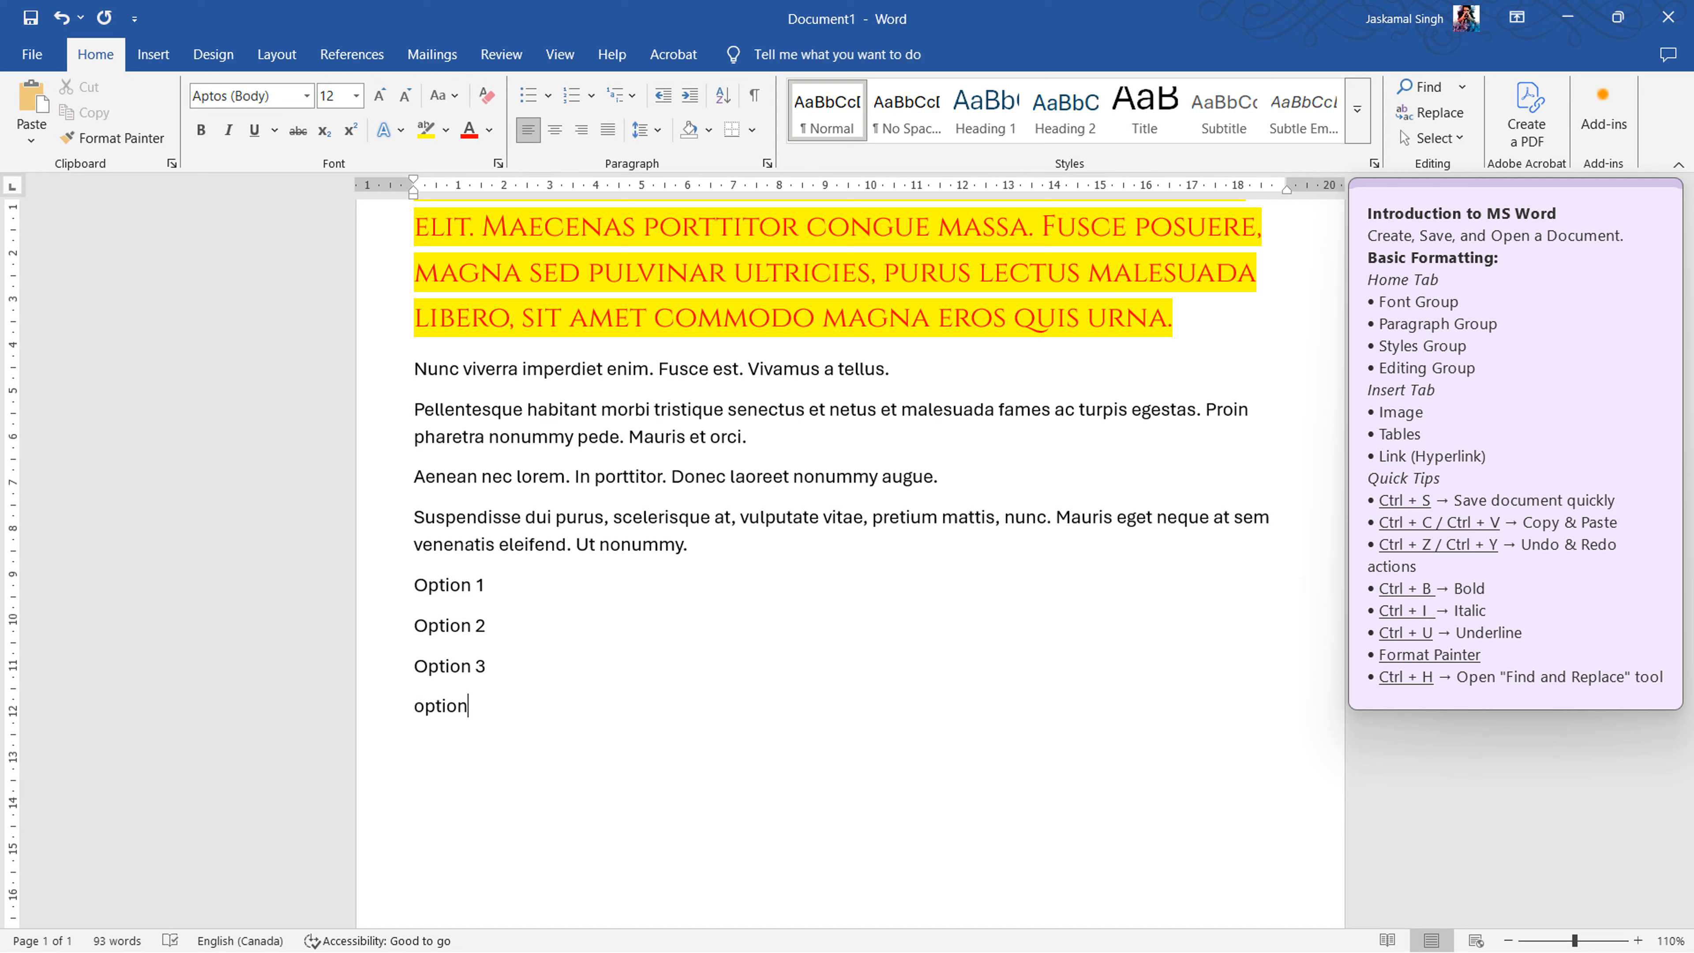
pyautogui.write(' 4')
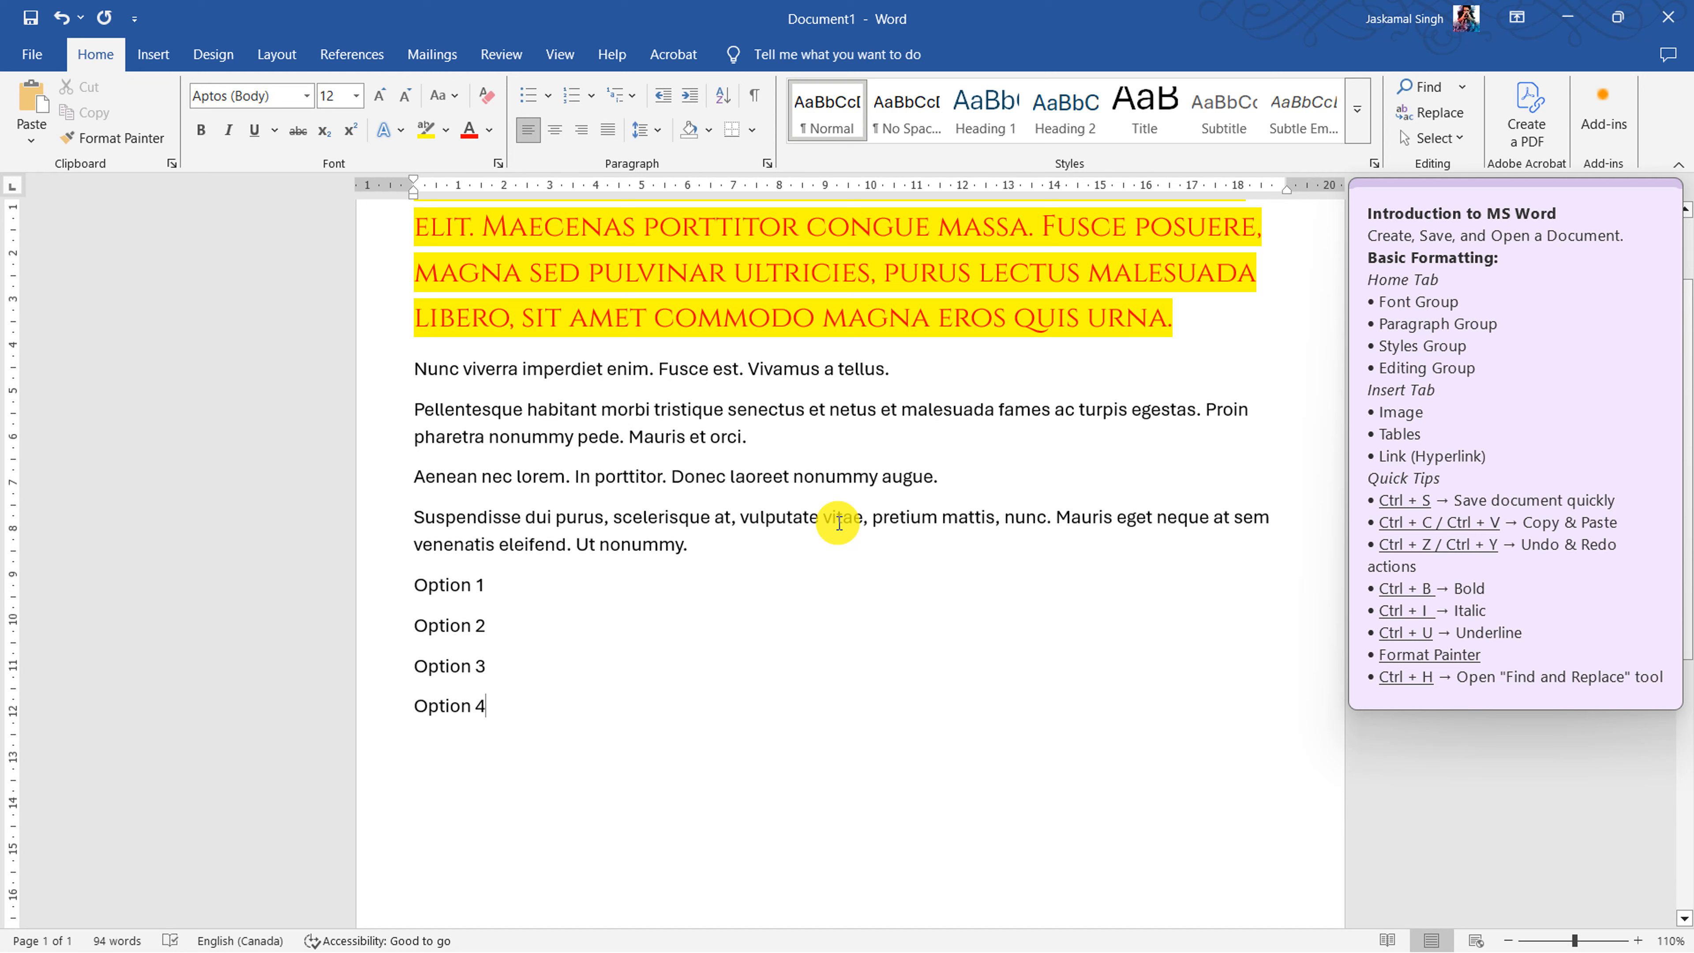
# - Format the four option lines as a bulleted list with solid round bullets
pyautogui.moveTo(370, 586); pyautogui.dragTo(382, 705)
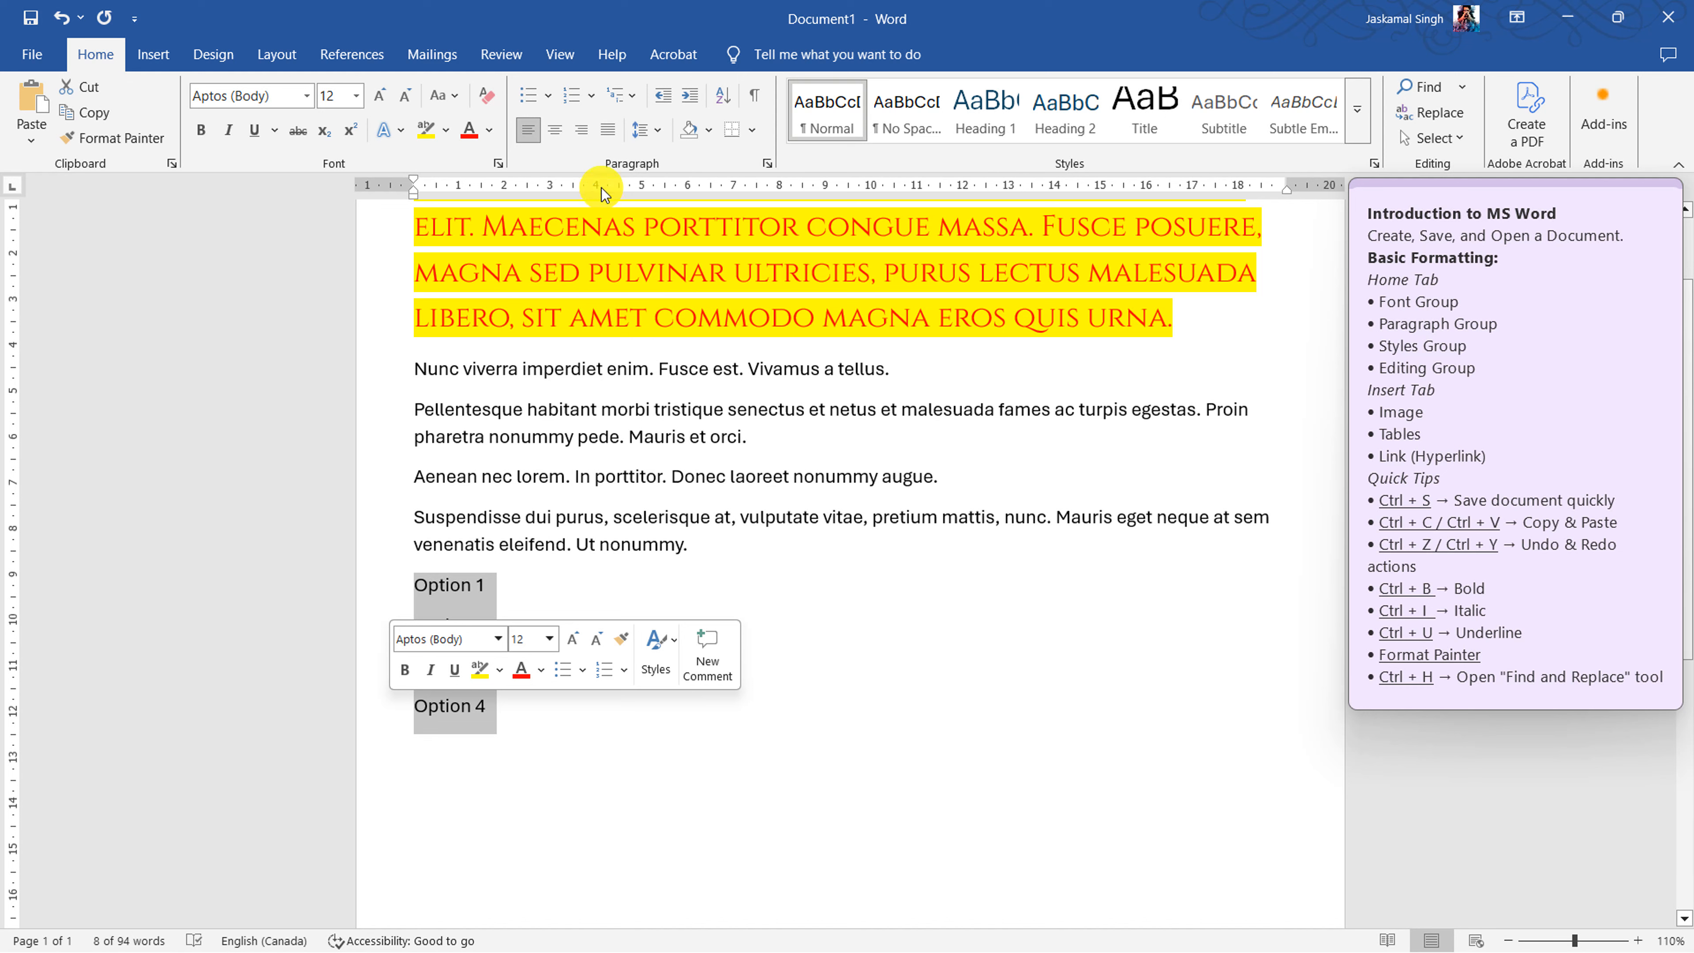
pyautogui.click(547, 98)
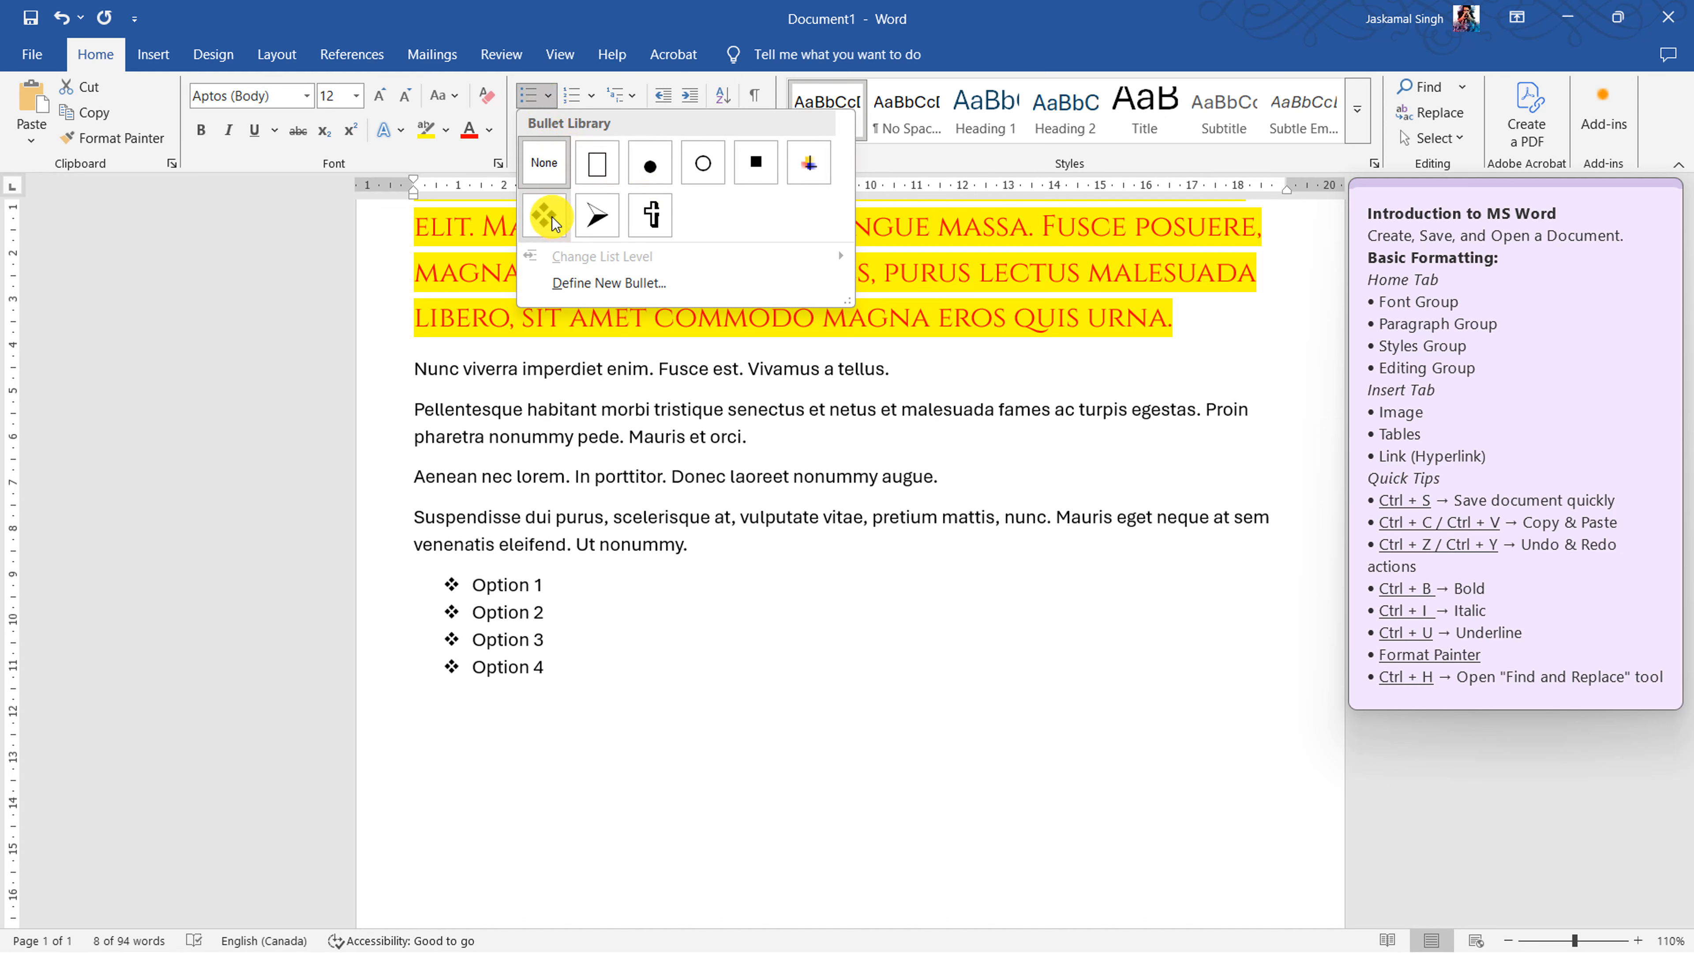
pyautogui.click(741, 283)
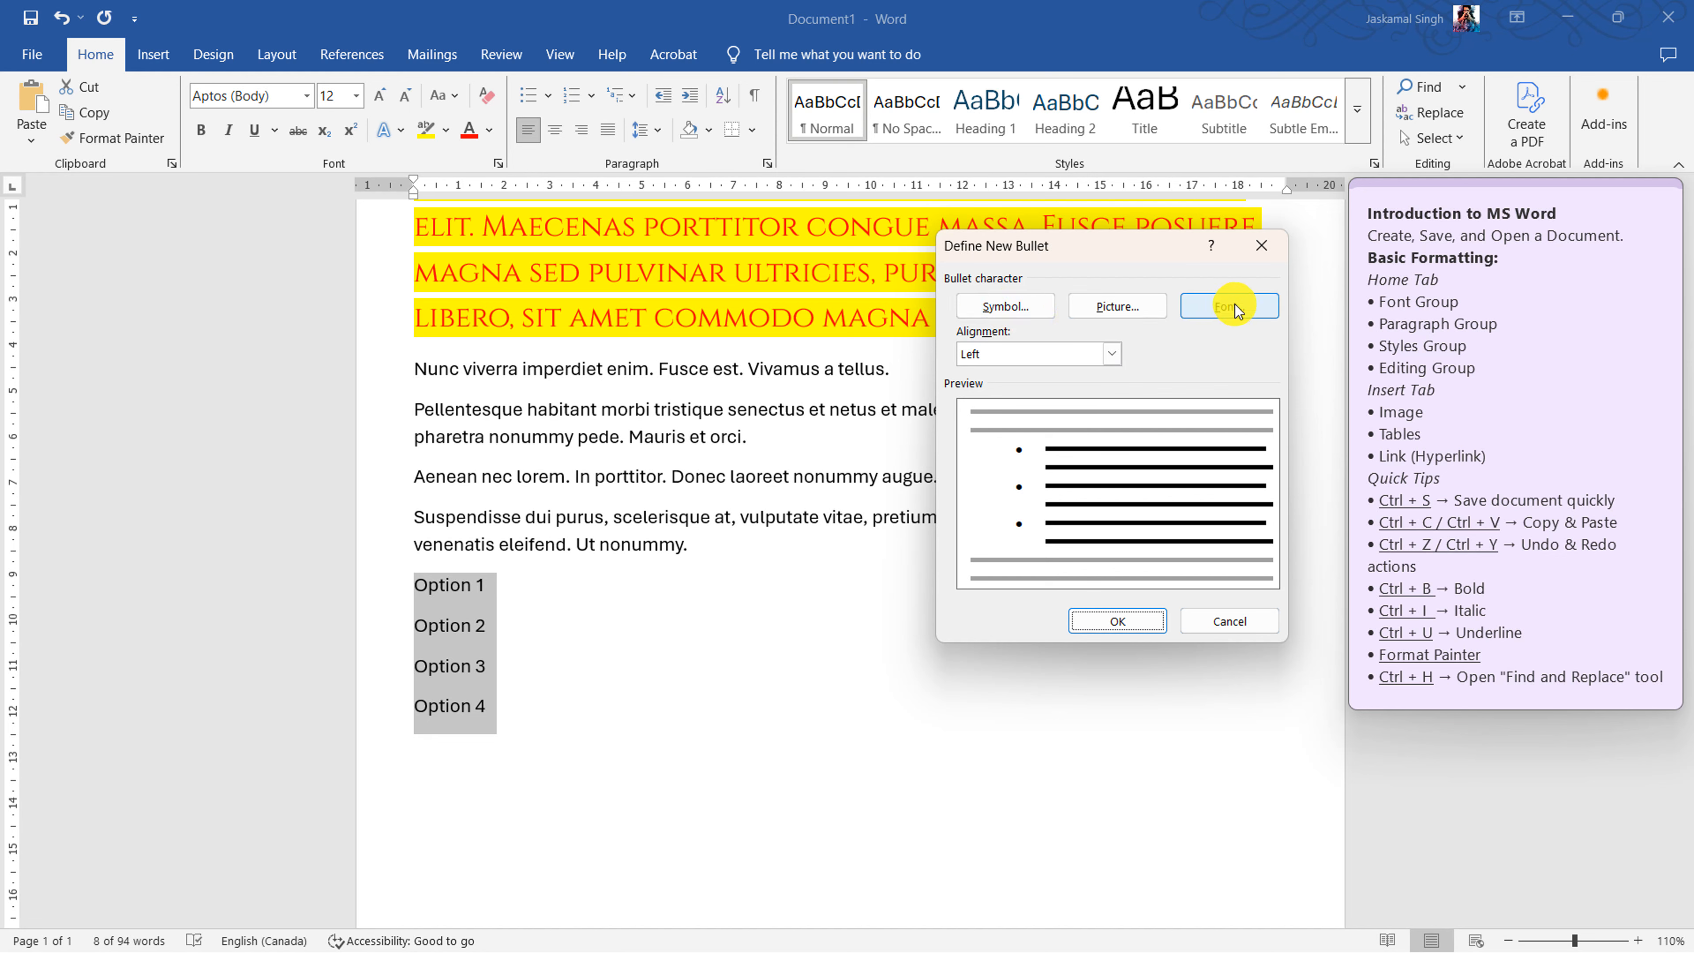
pyautogui.click(1231, 622)
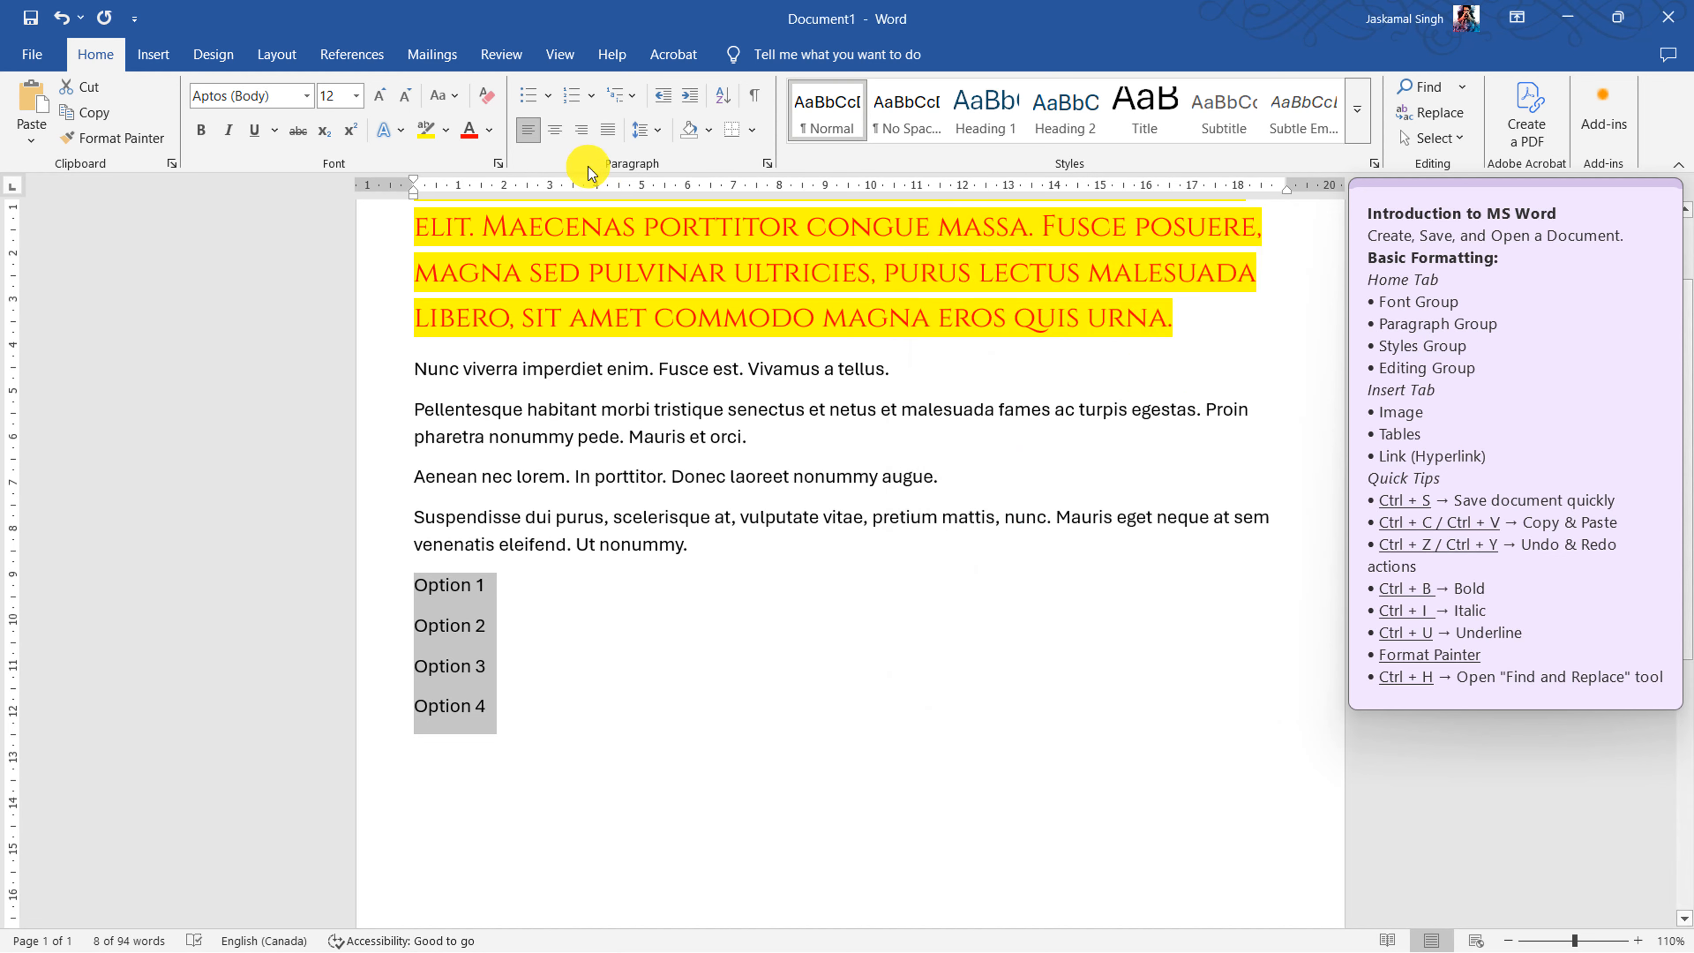
pyautogui.click(547, 96)
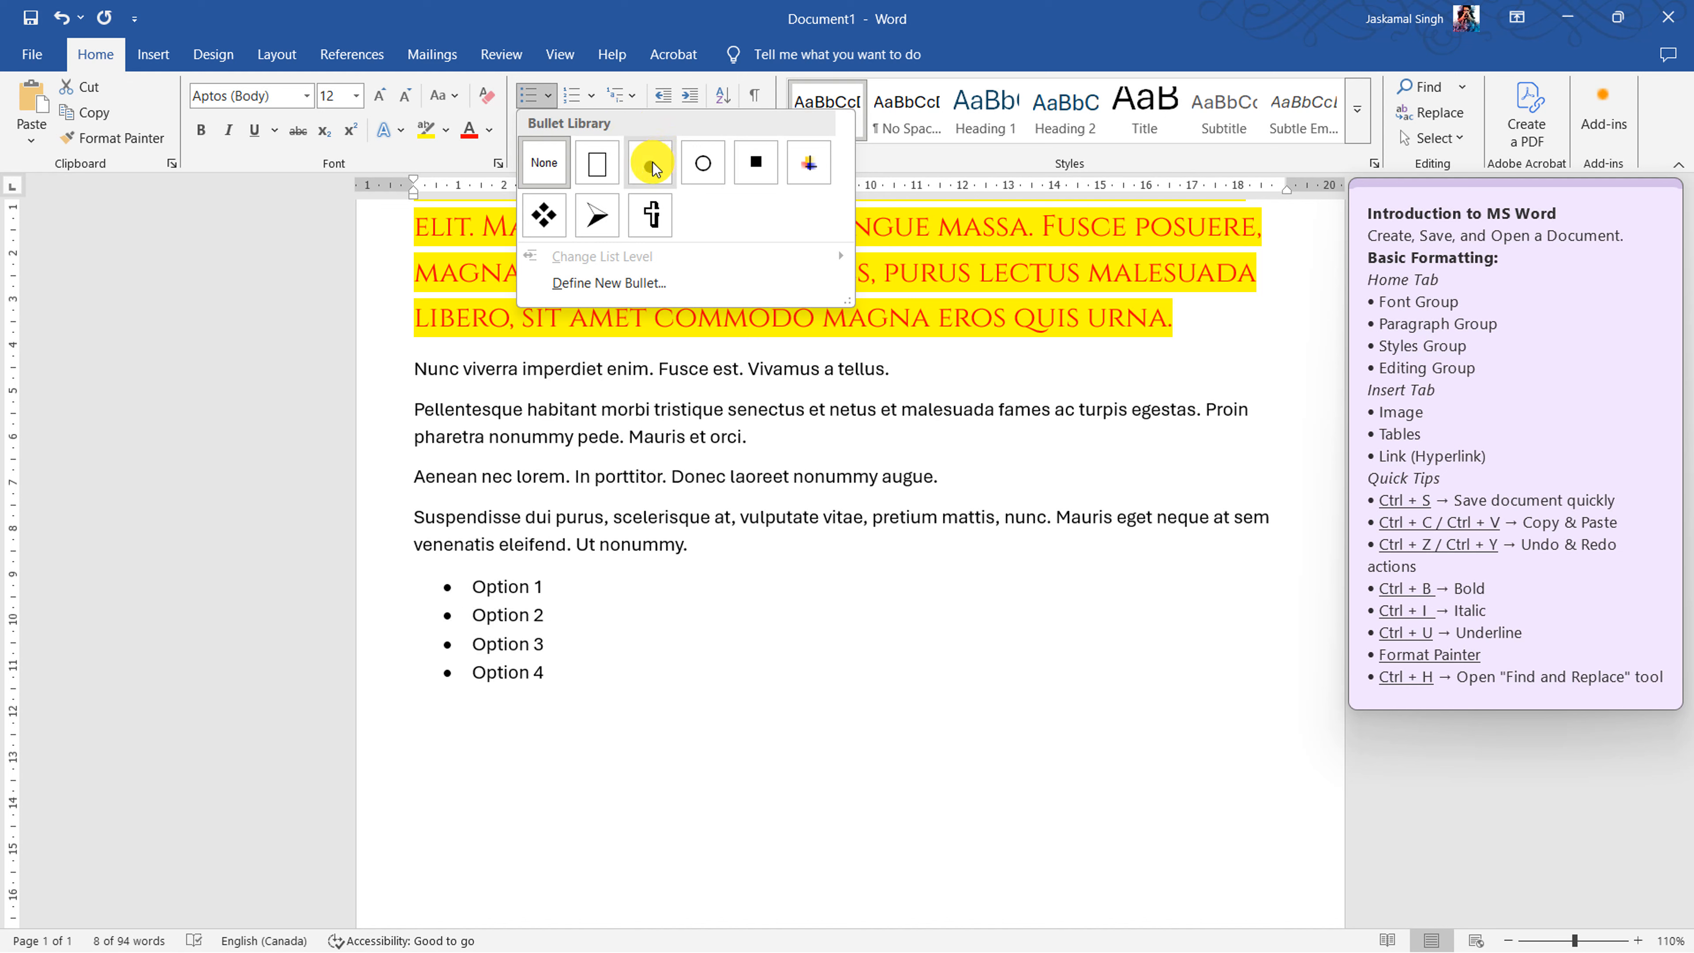
pyautogui.click(651, 164)
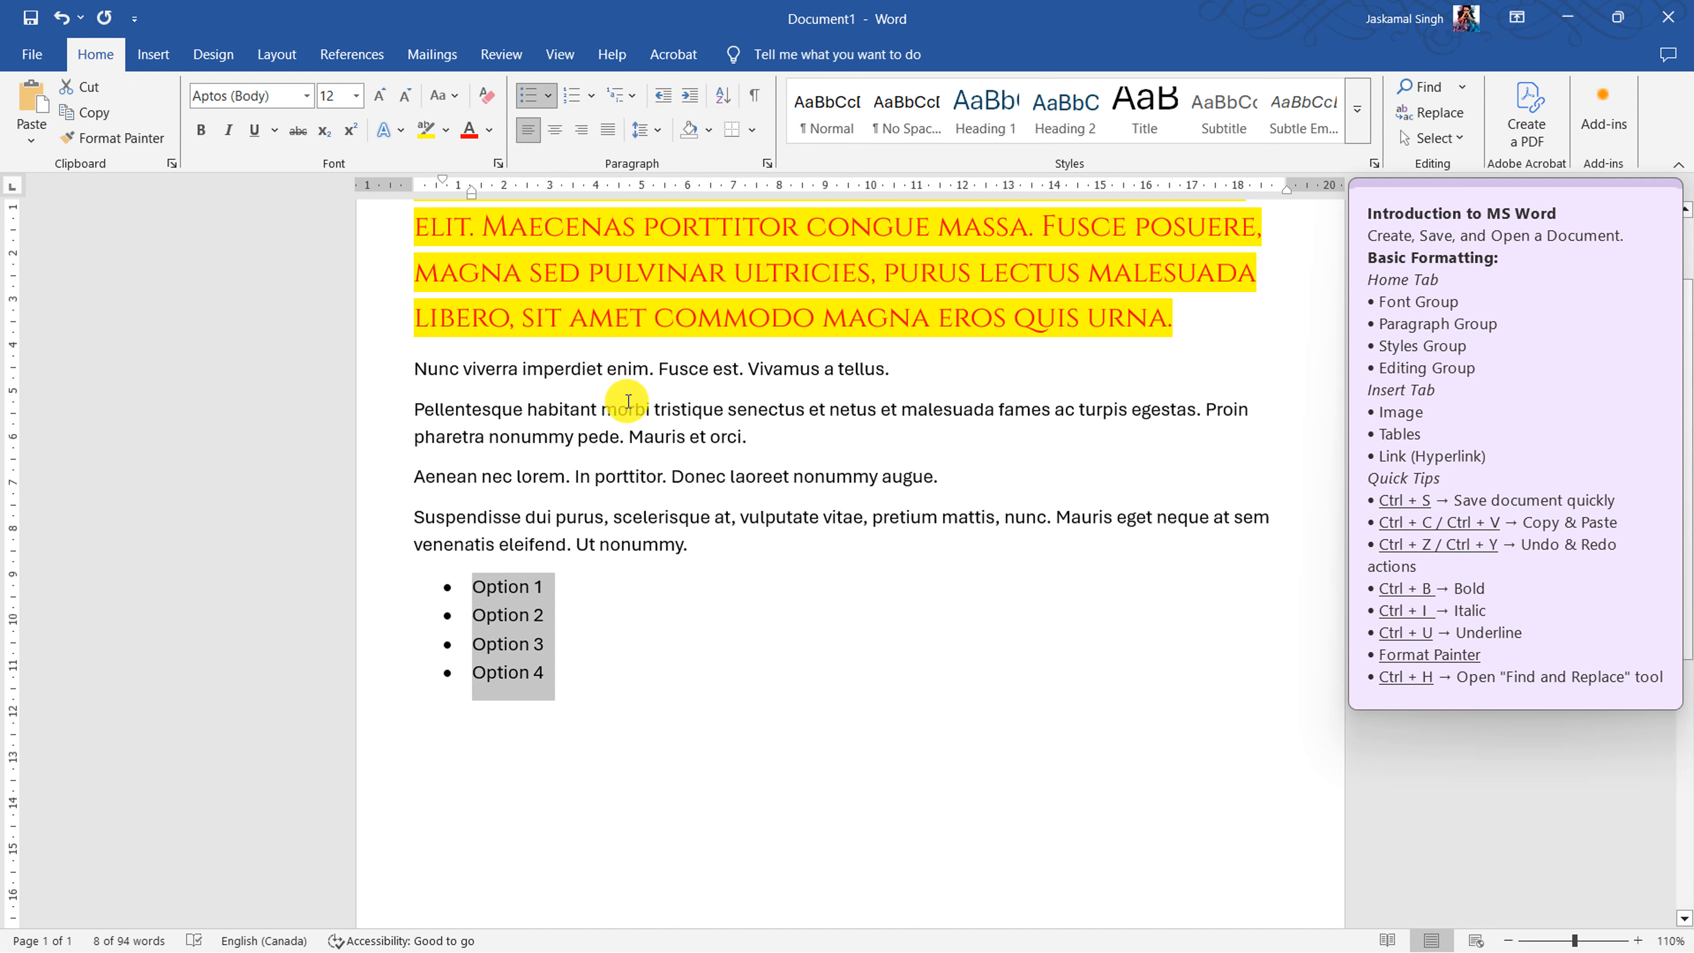
# - Change the four option lines to a numbered list in the 1. 2. 3. format
pyautogui.click(589, 98)
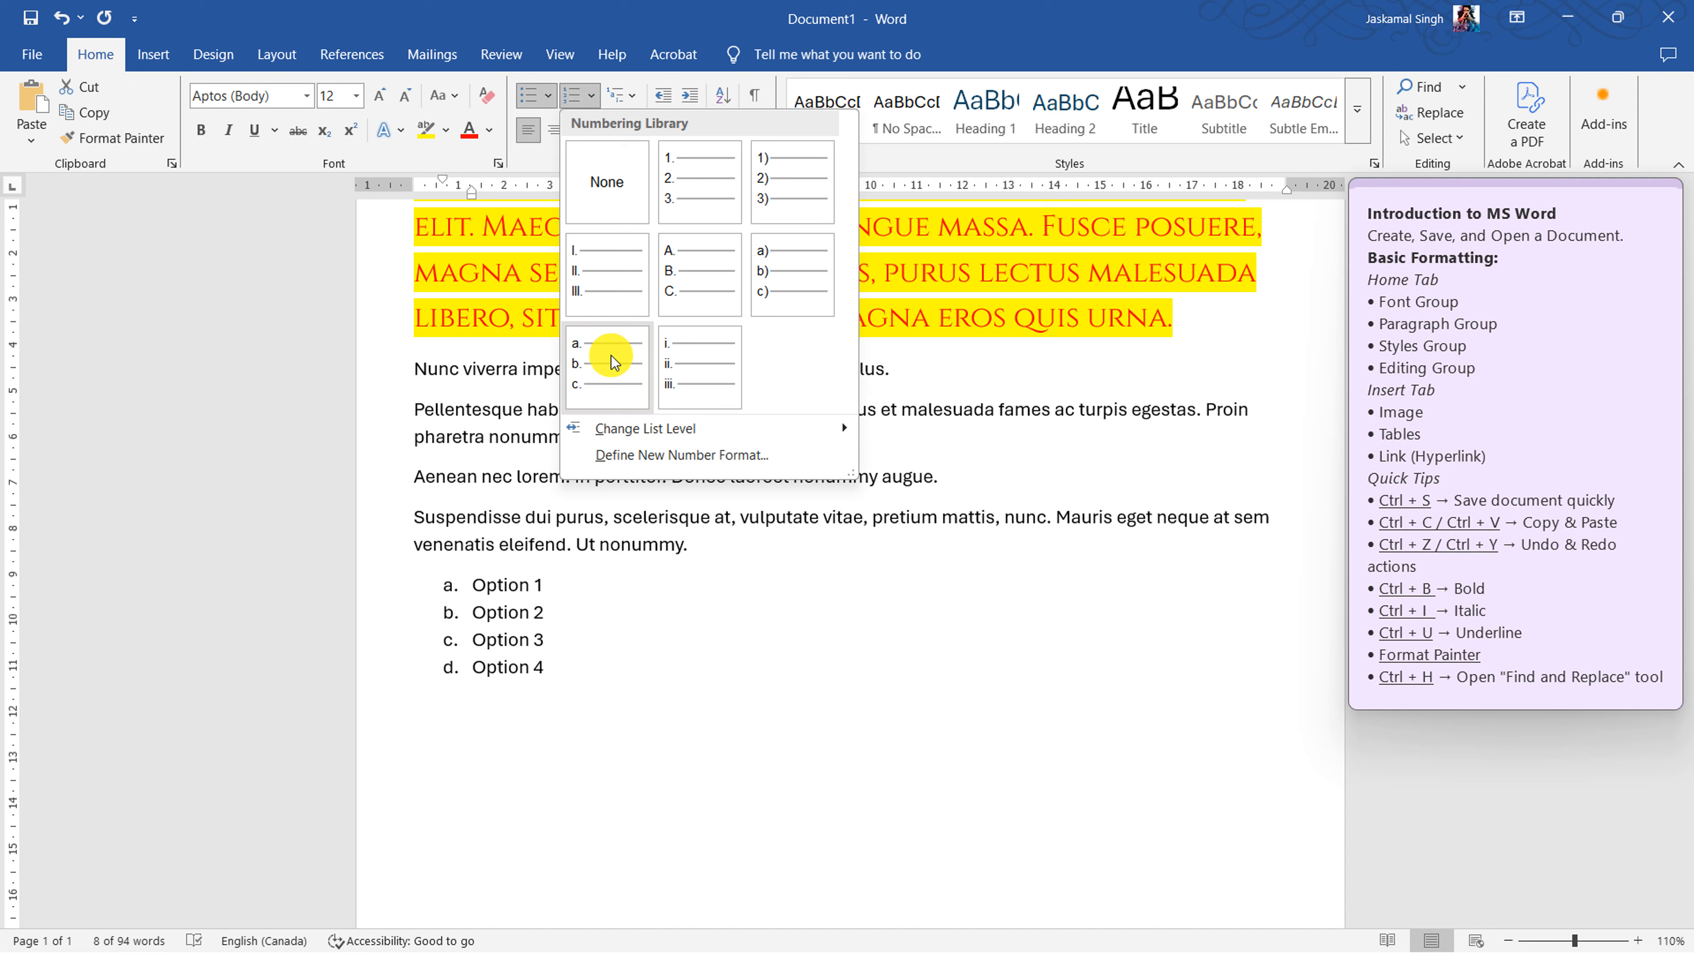
pyautogui.click(706, 194)
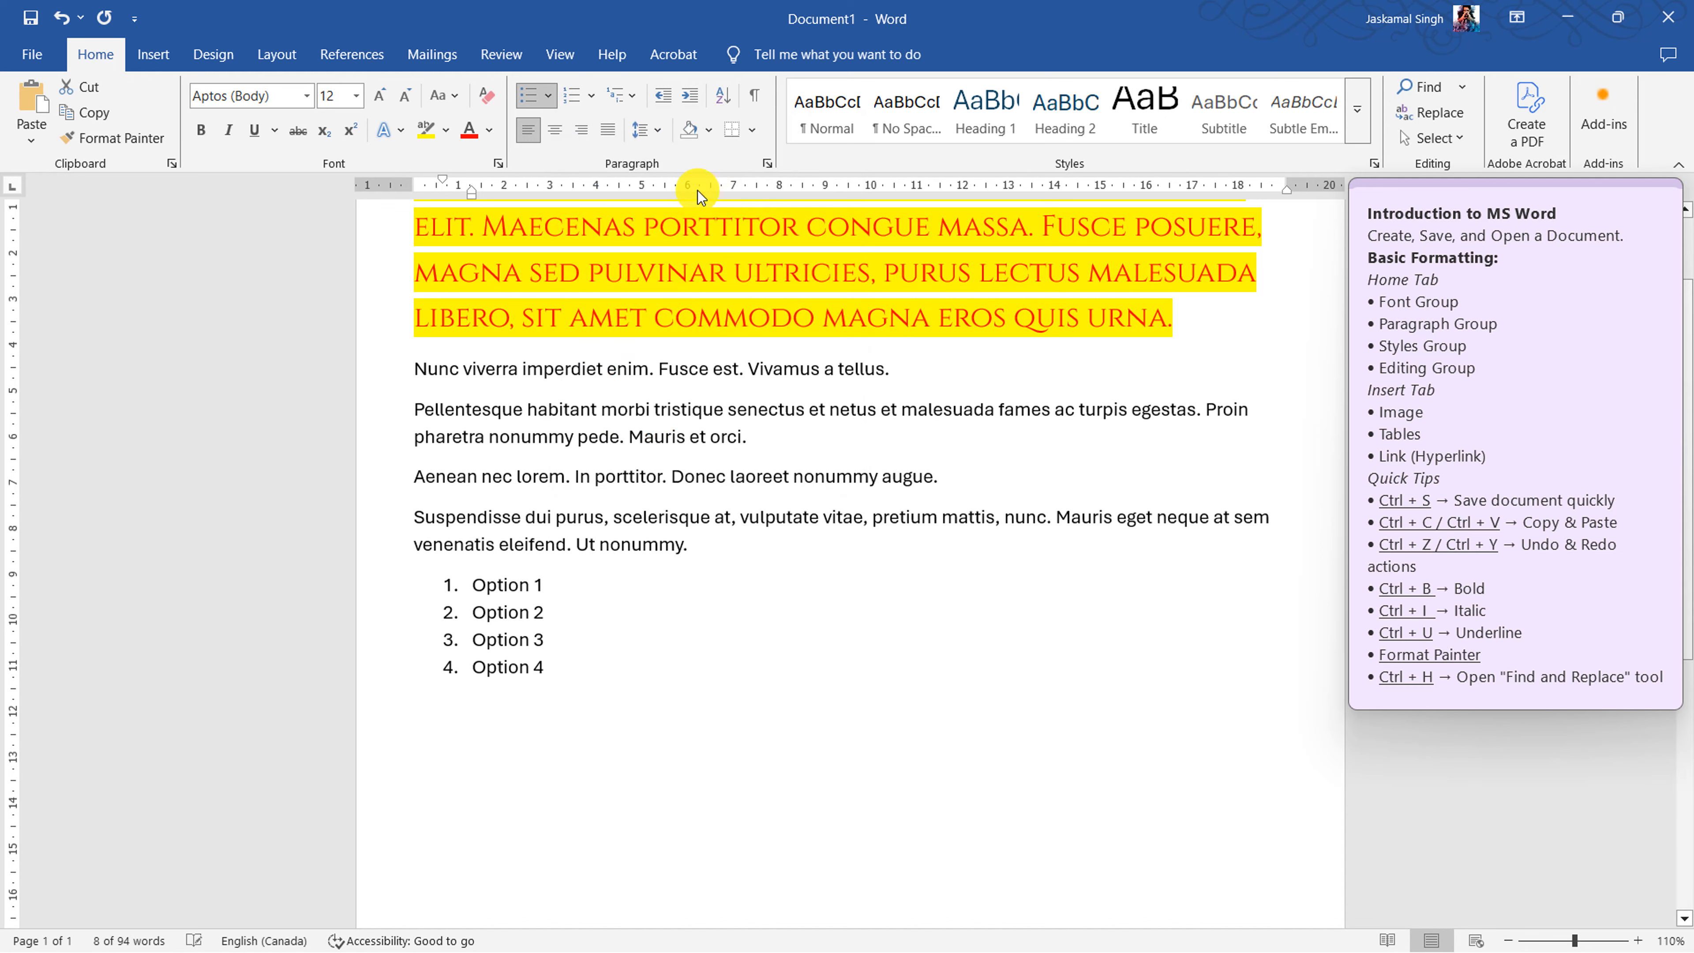
# - Insert an empty item after Option 1 and apply the 1) a) i) multilevel list format to the list
pyautogui.click(633, 99)
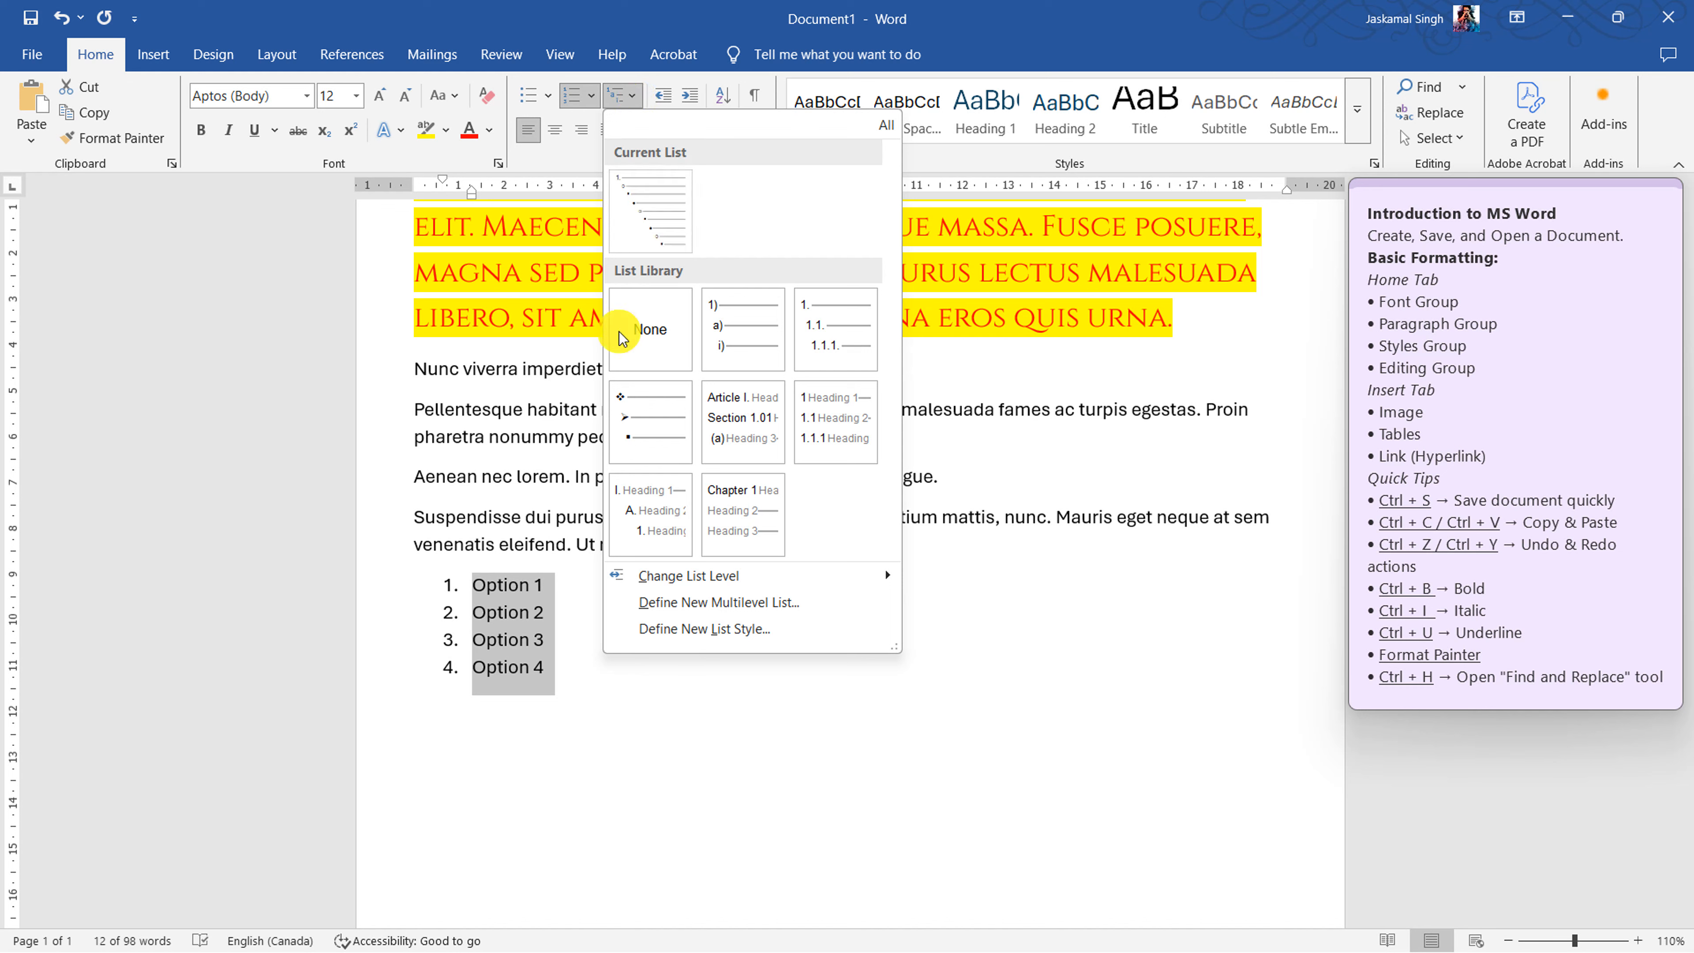
pyautogui.moveTo(764, 531)
pyautogui.click(560, 668)
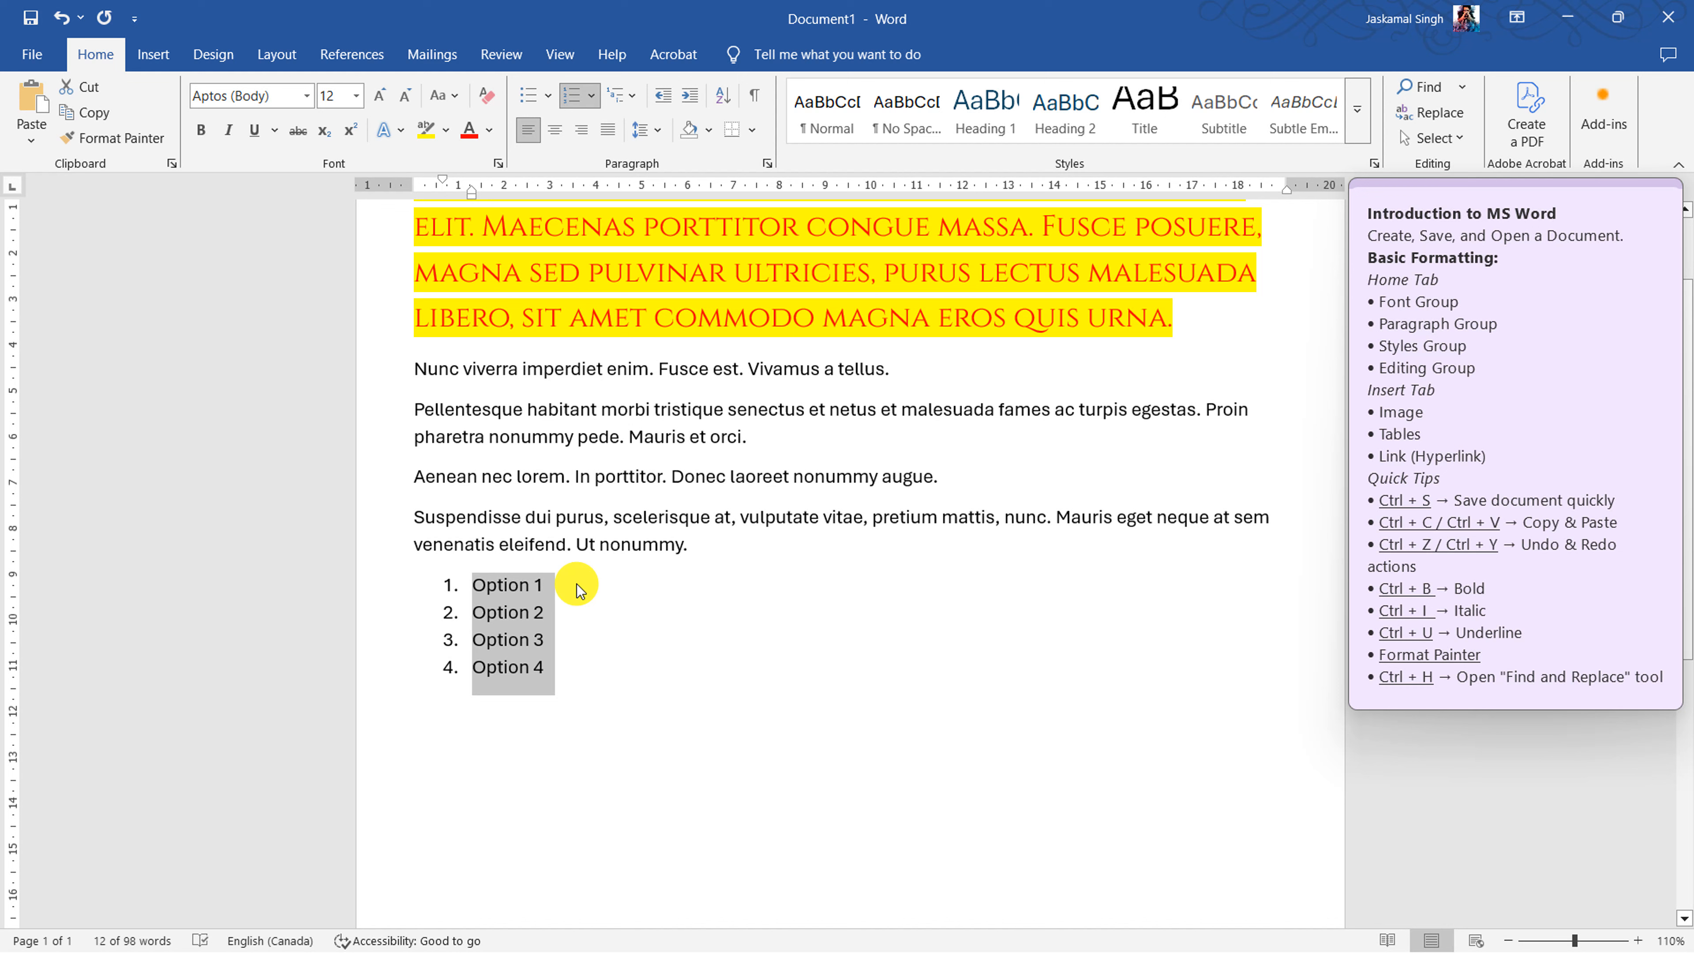
pyautogui.click(574, 584)
pyautogui.press('Return')
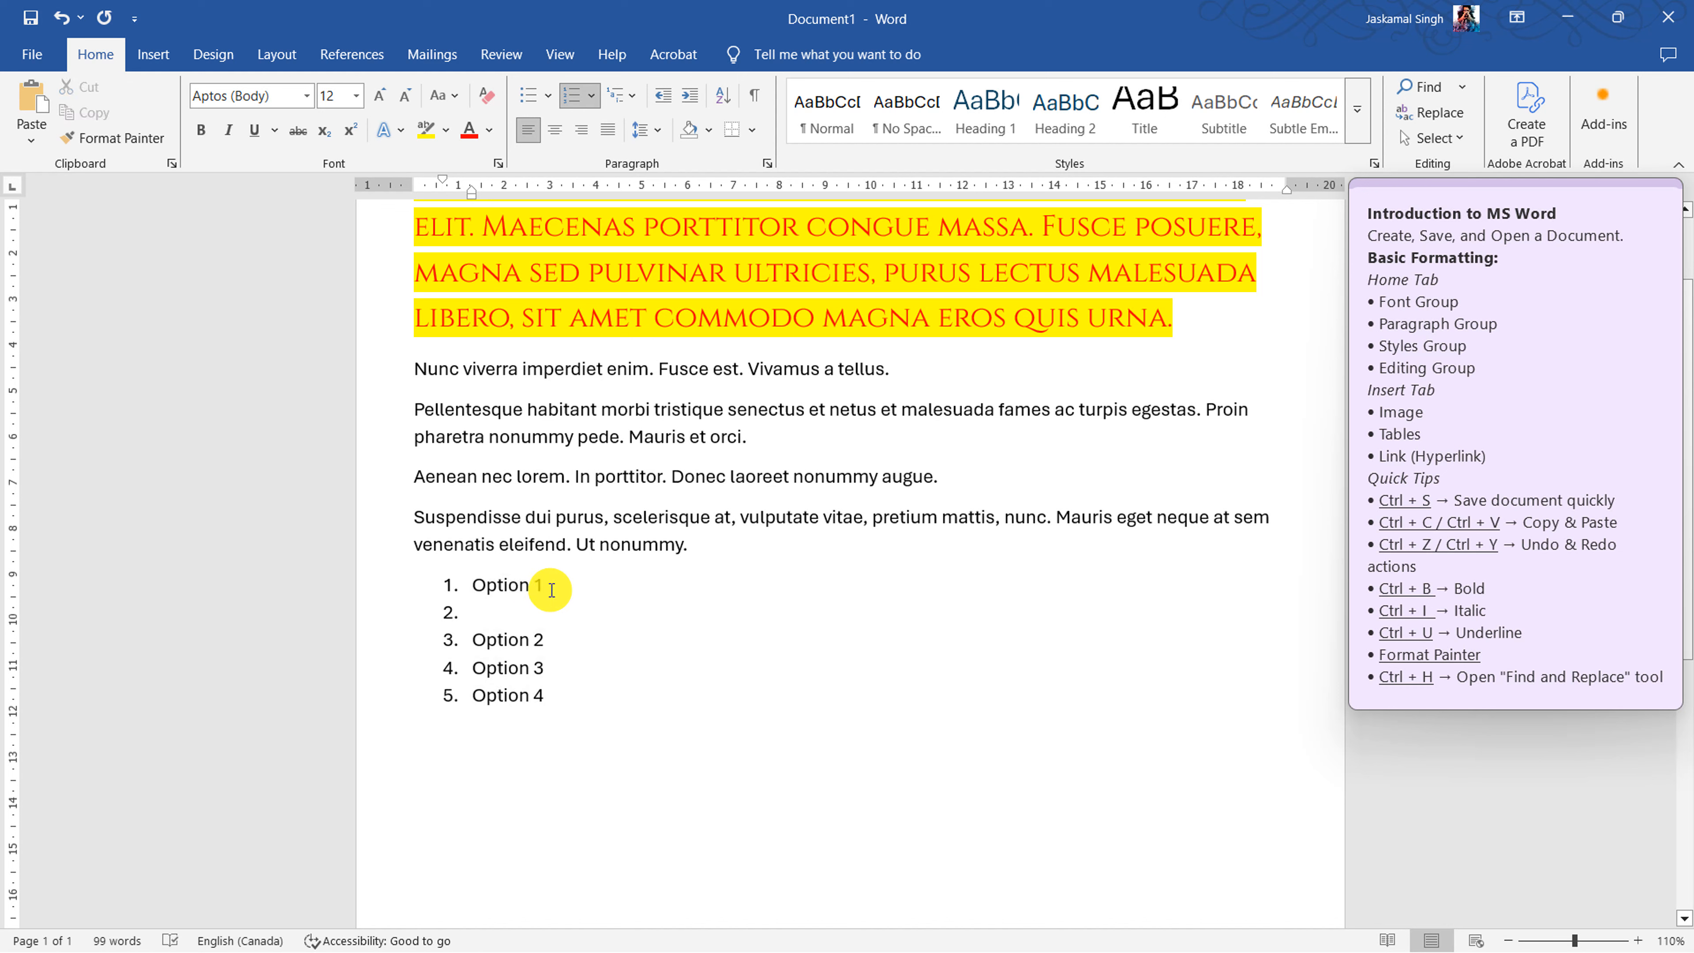
pyautogui.click(620, 102)
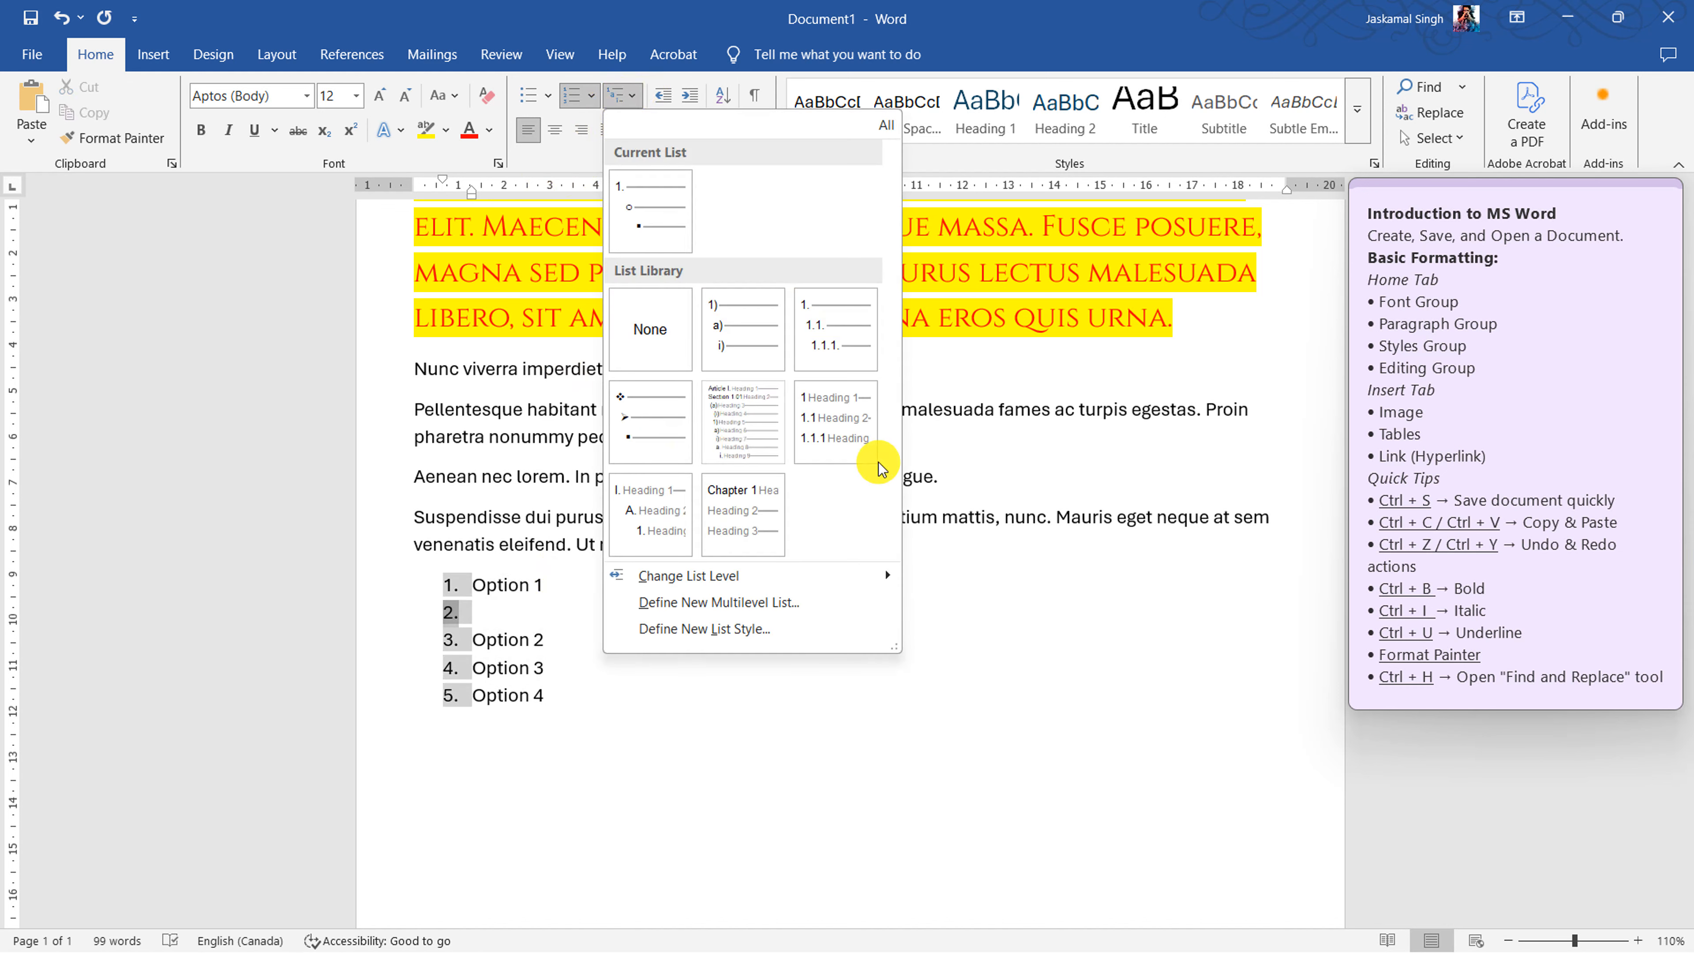
pyautogui.click(760, 363)
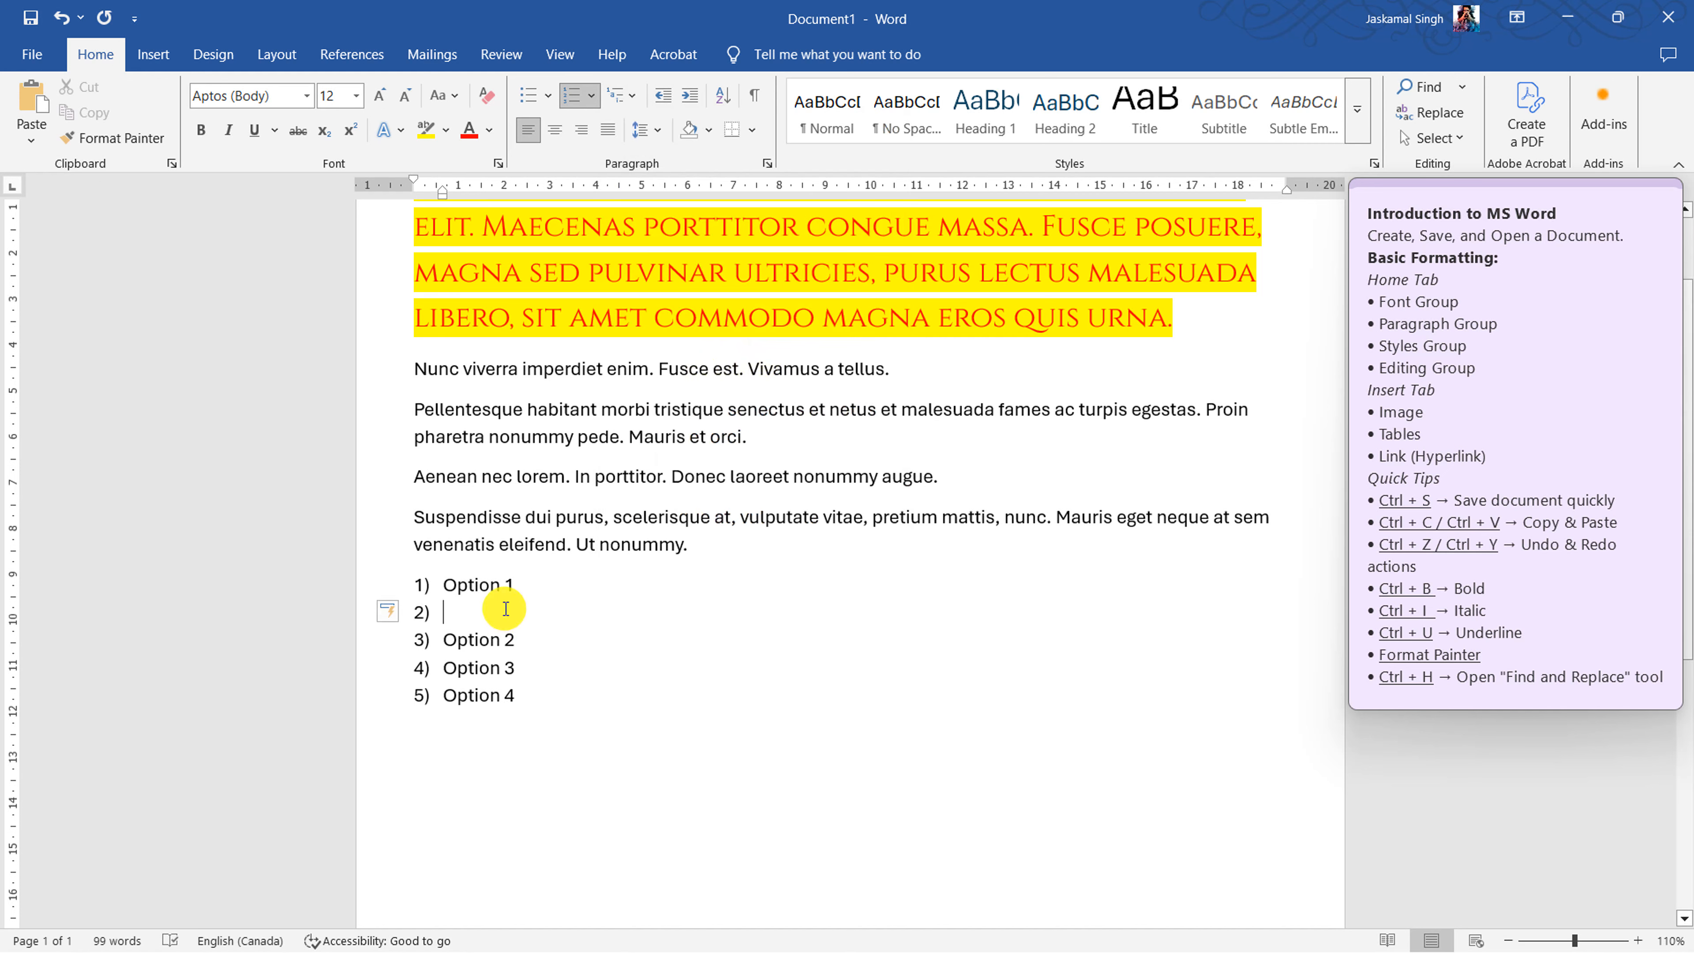
# - Demote the empty item under Option 1 one level and enter Skill 1 and Skill 2 as its sub-items
pyautogui.press('Tab')
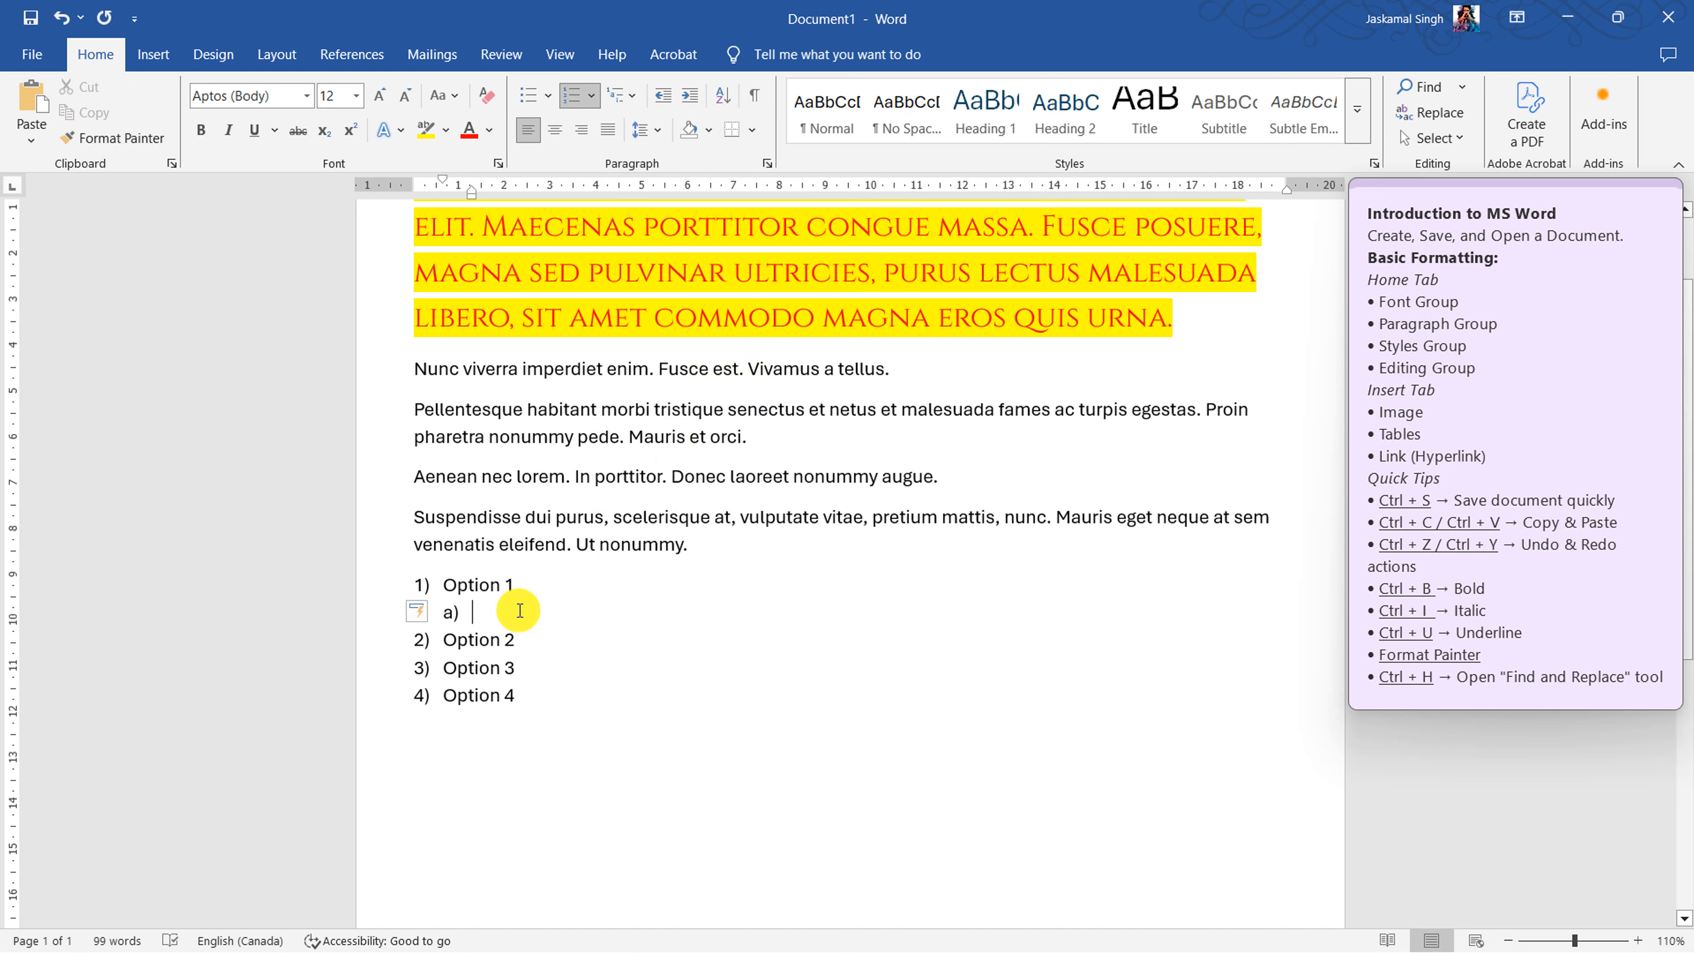
pyautogui.write('Skill 2')
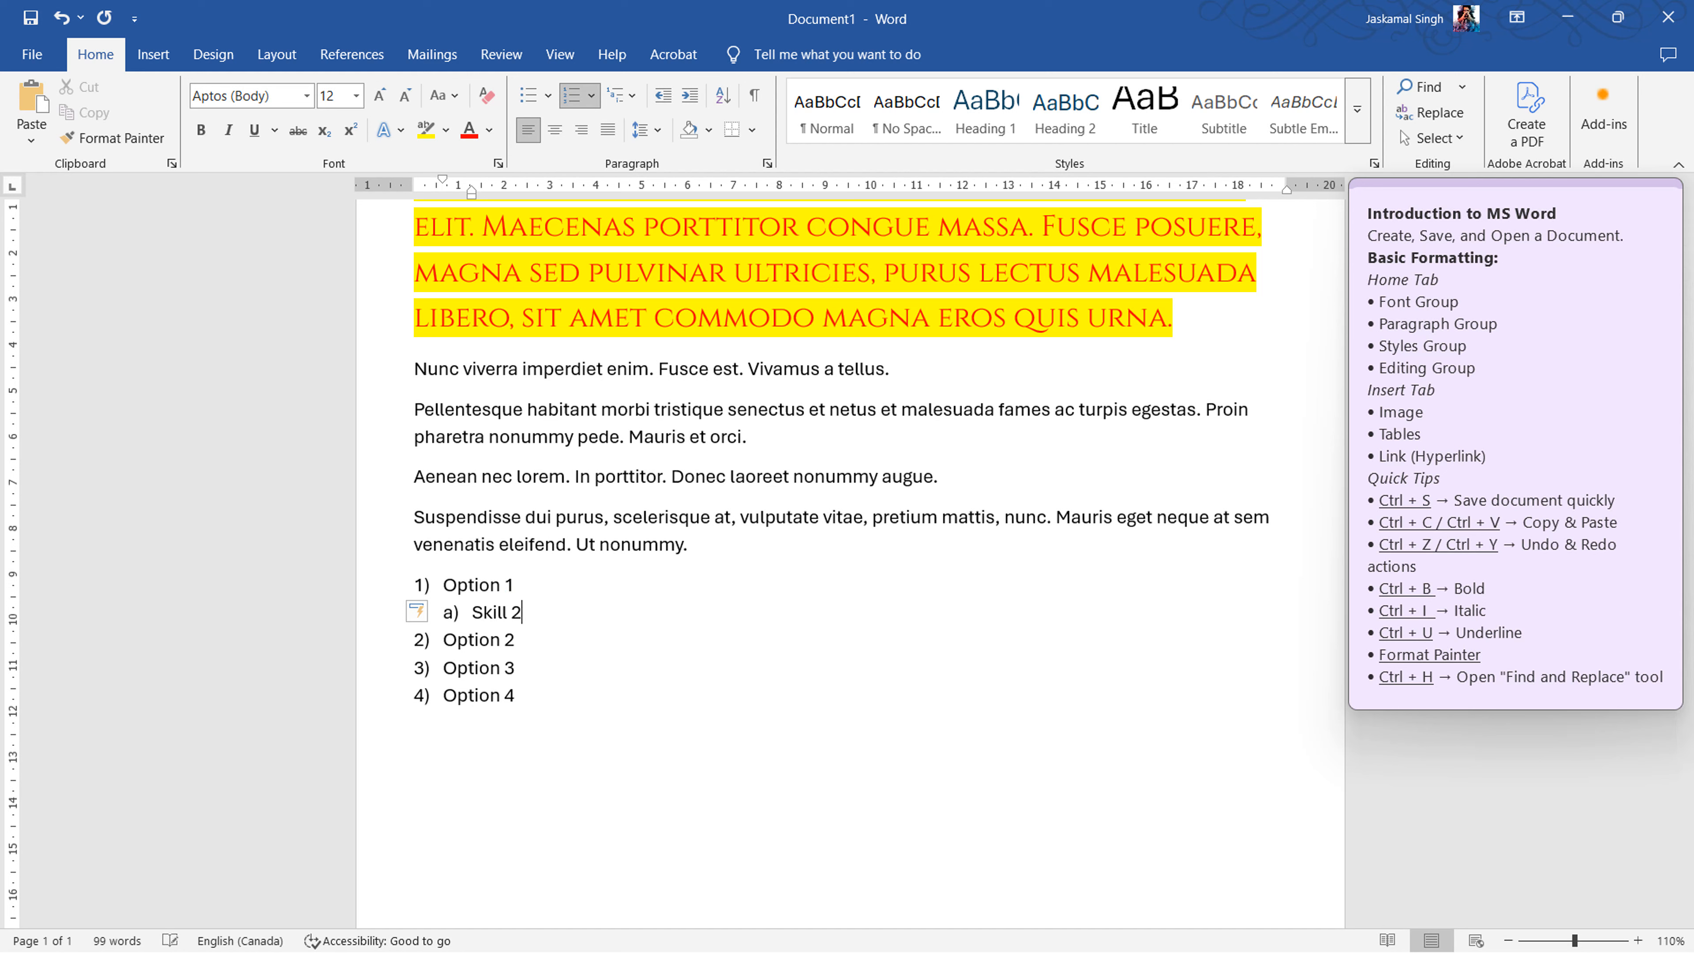
pyautogui.write('1')
pyautogui.press('Return')
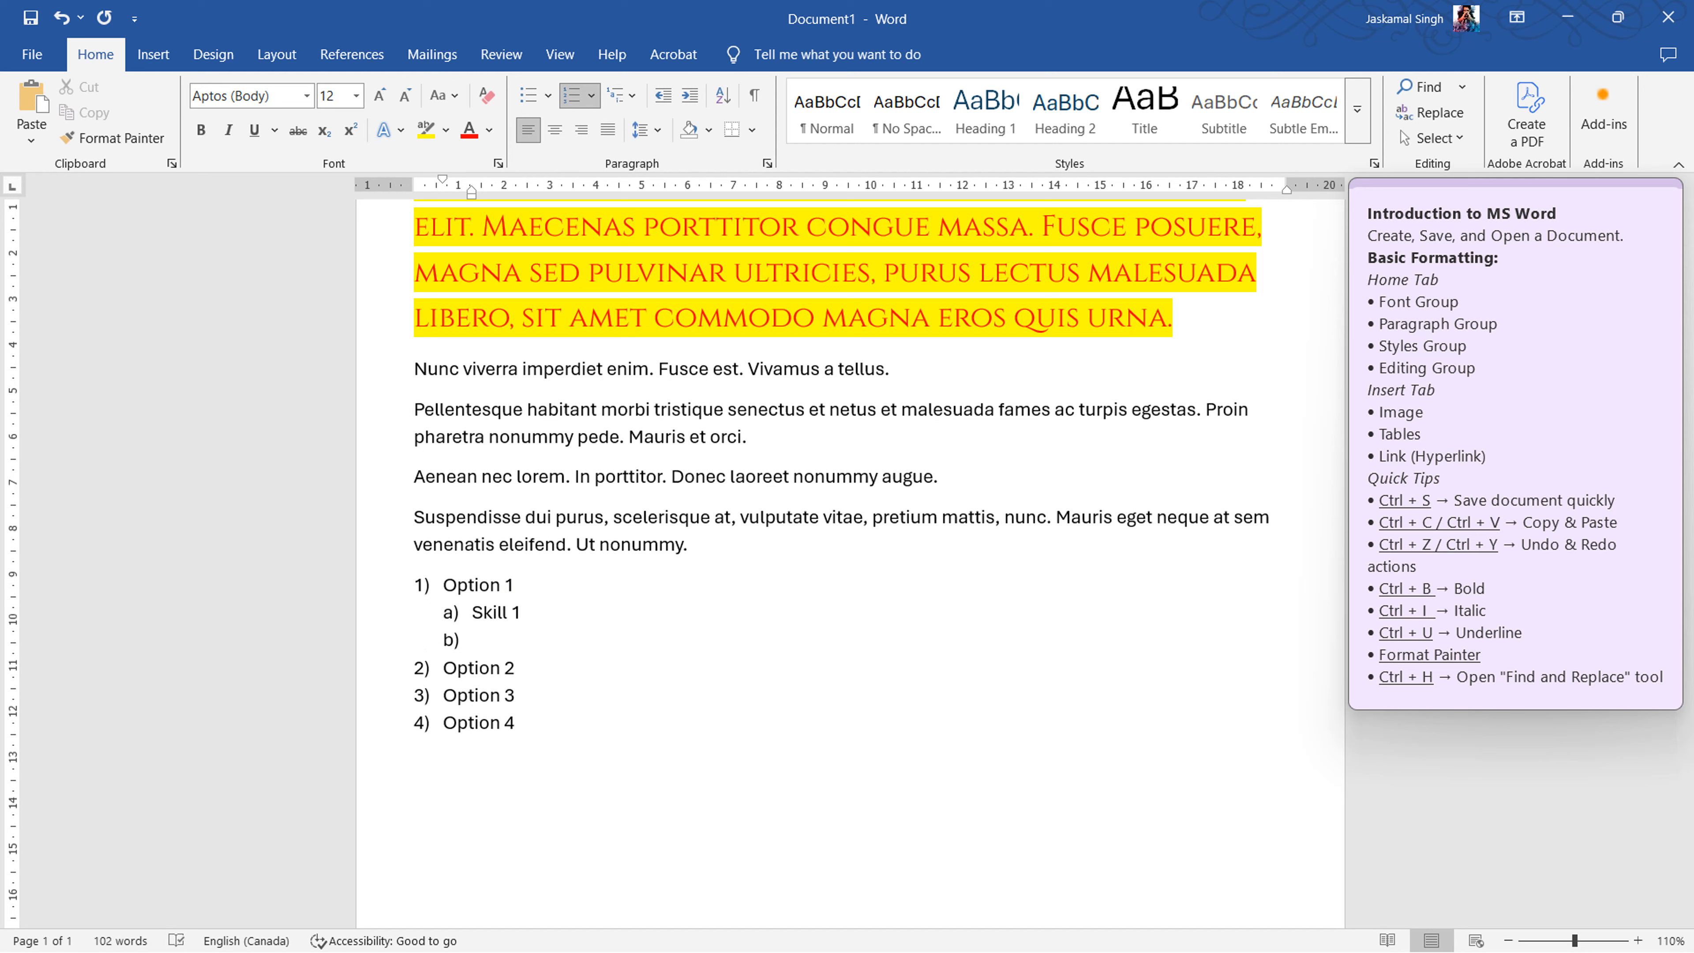
pyautogui.write('skill')
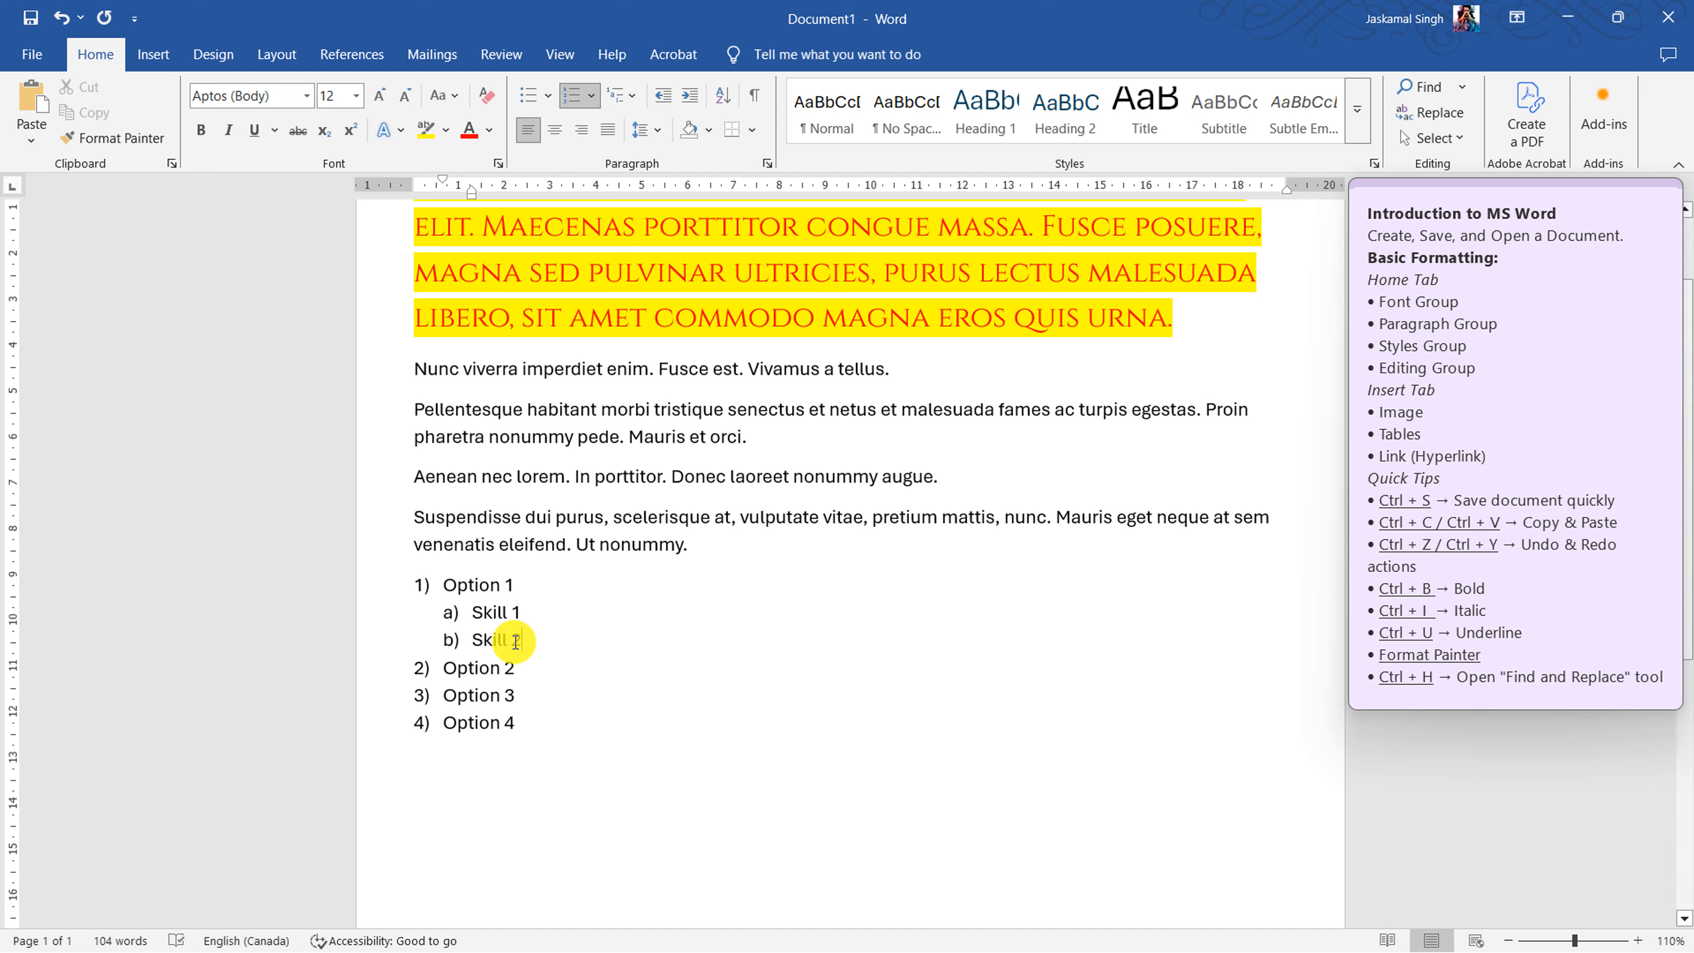
# - Decrease the indent of the Skill 1 and Skill 2 sub-items to promote them to the main list level
pyautogui.moveTo(525, 639); pyautogui.dragTo(471, 616)
pyautogui.click(485, 611)
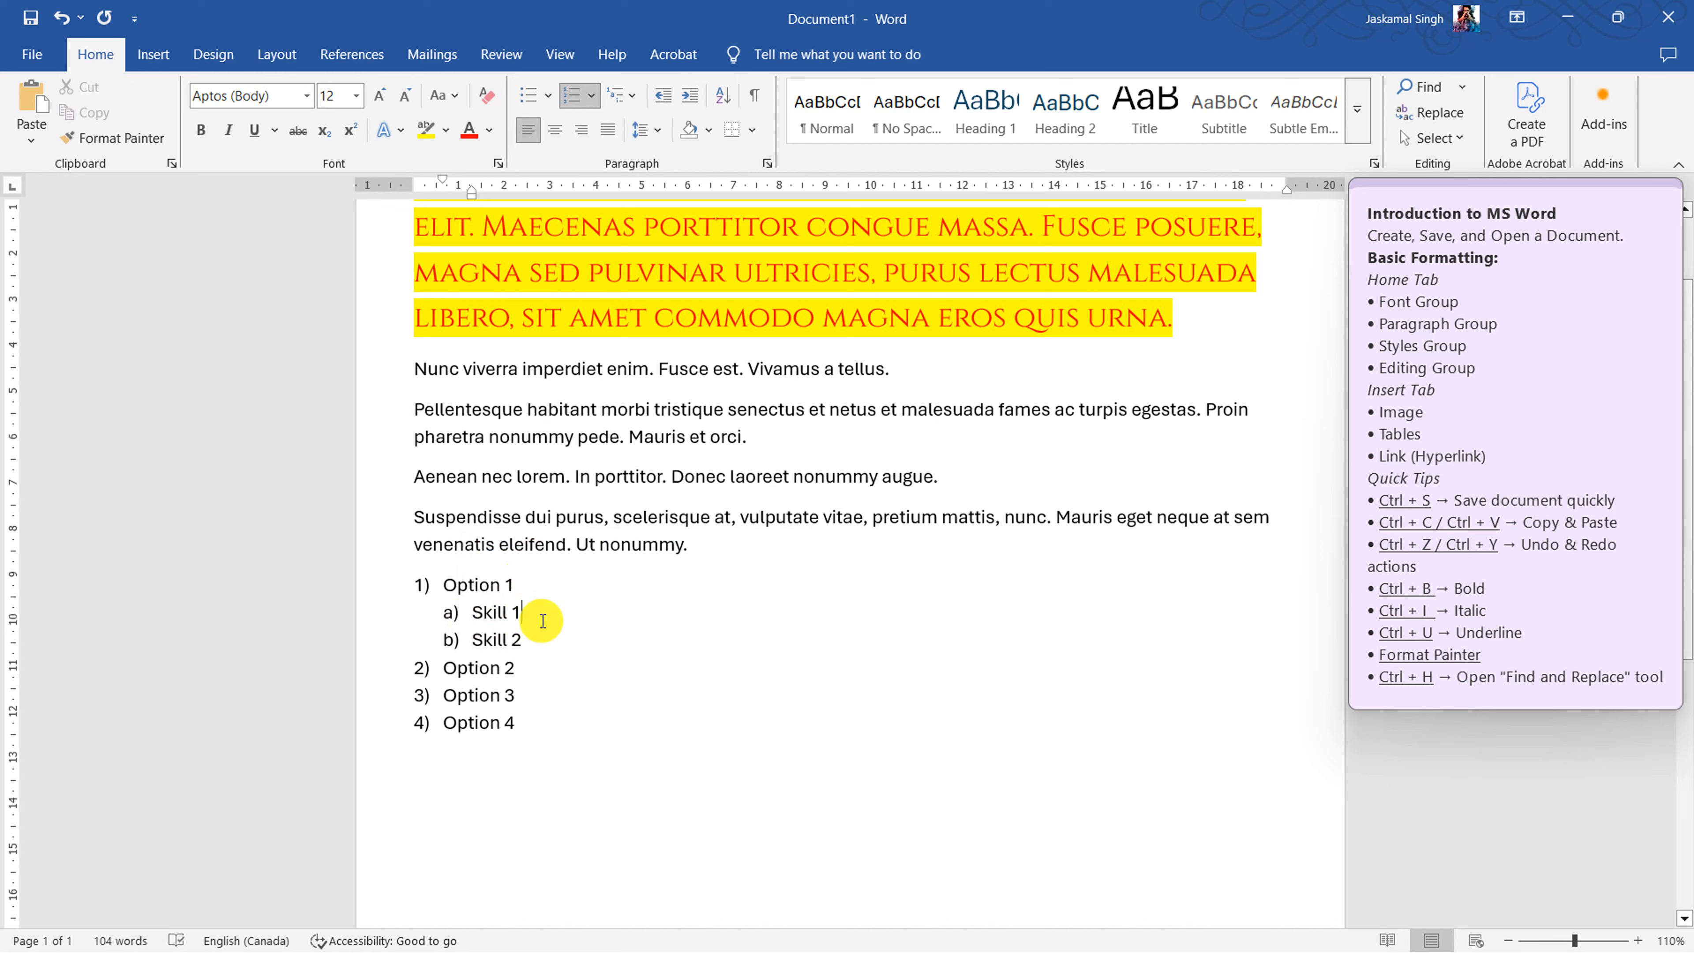
pyautogui.moveTo(524, 642); pyautogui.dragTo(471, 613)
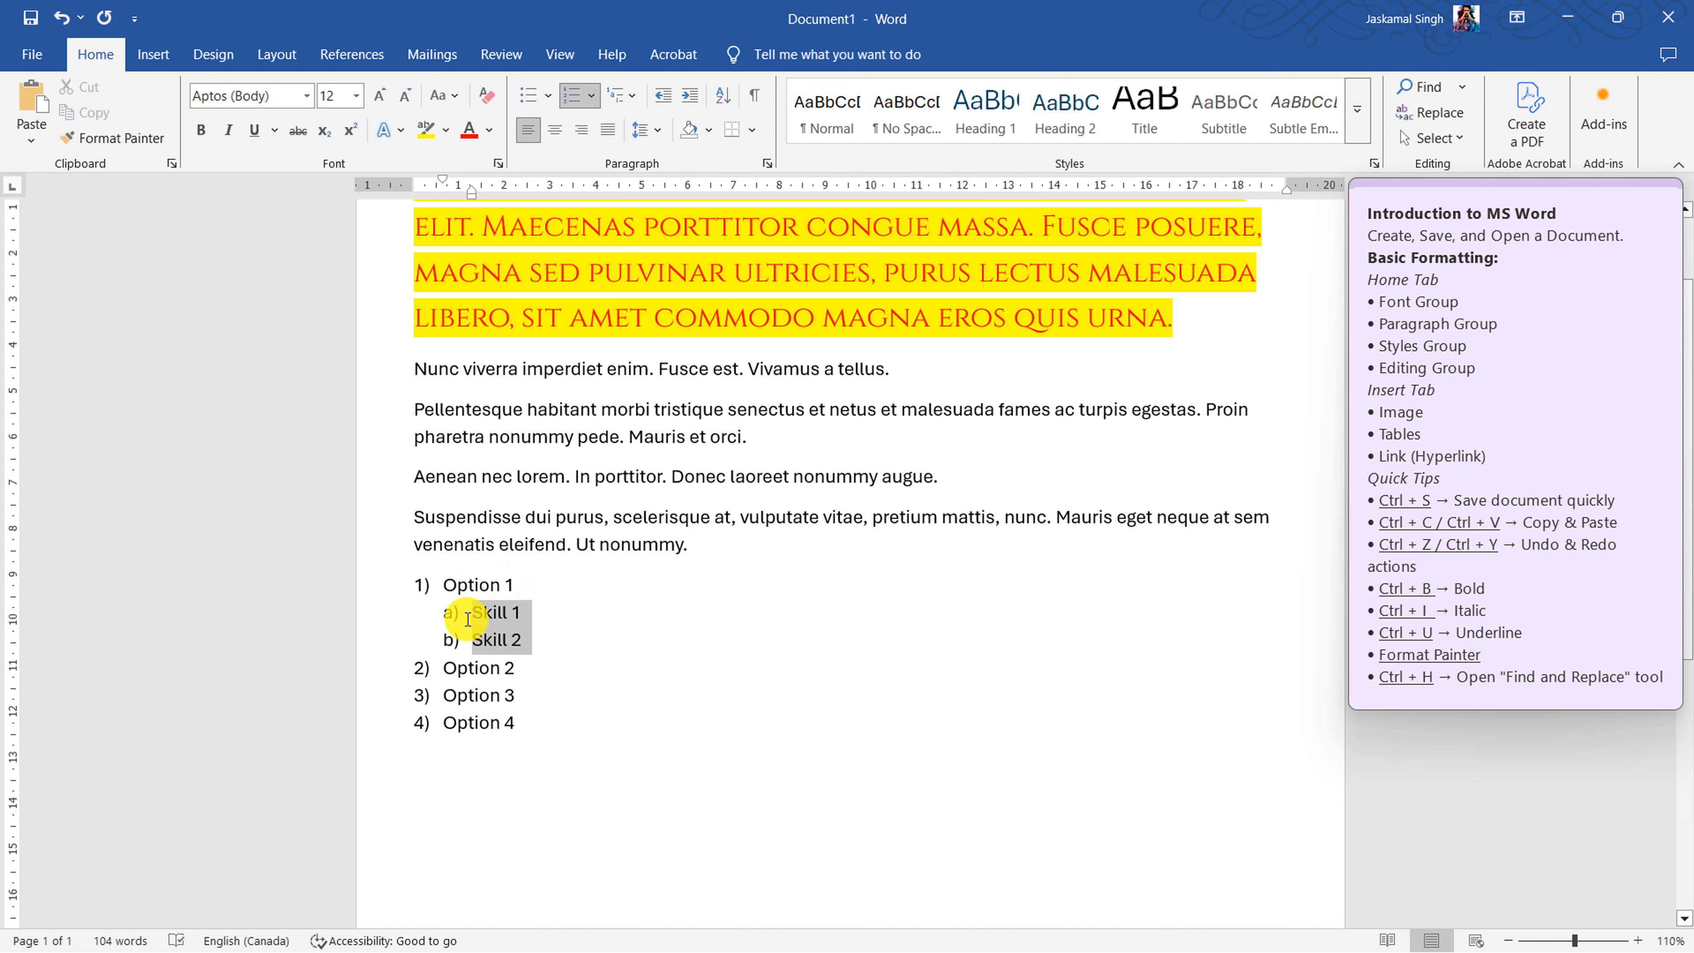
pyautogui.click(668, 95)
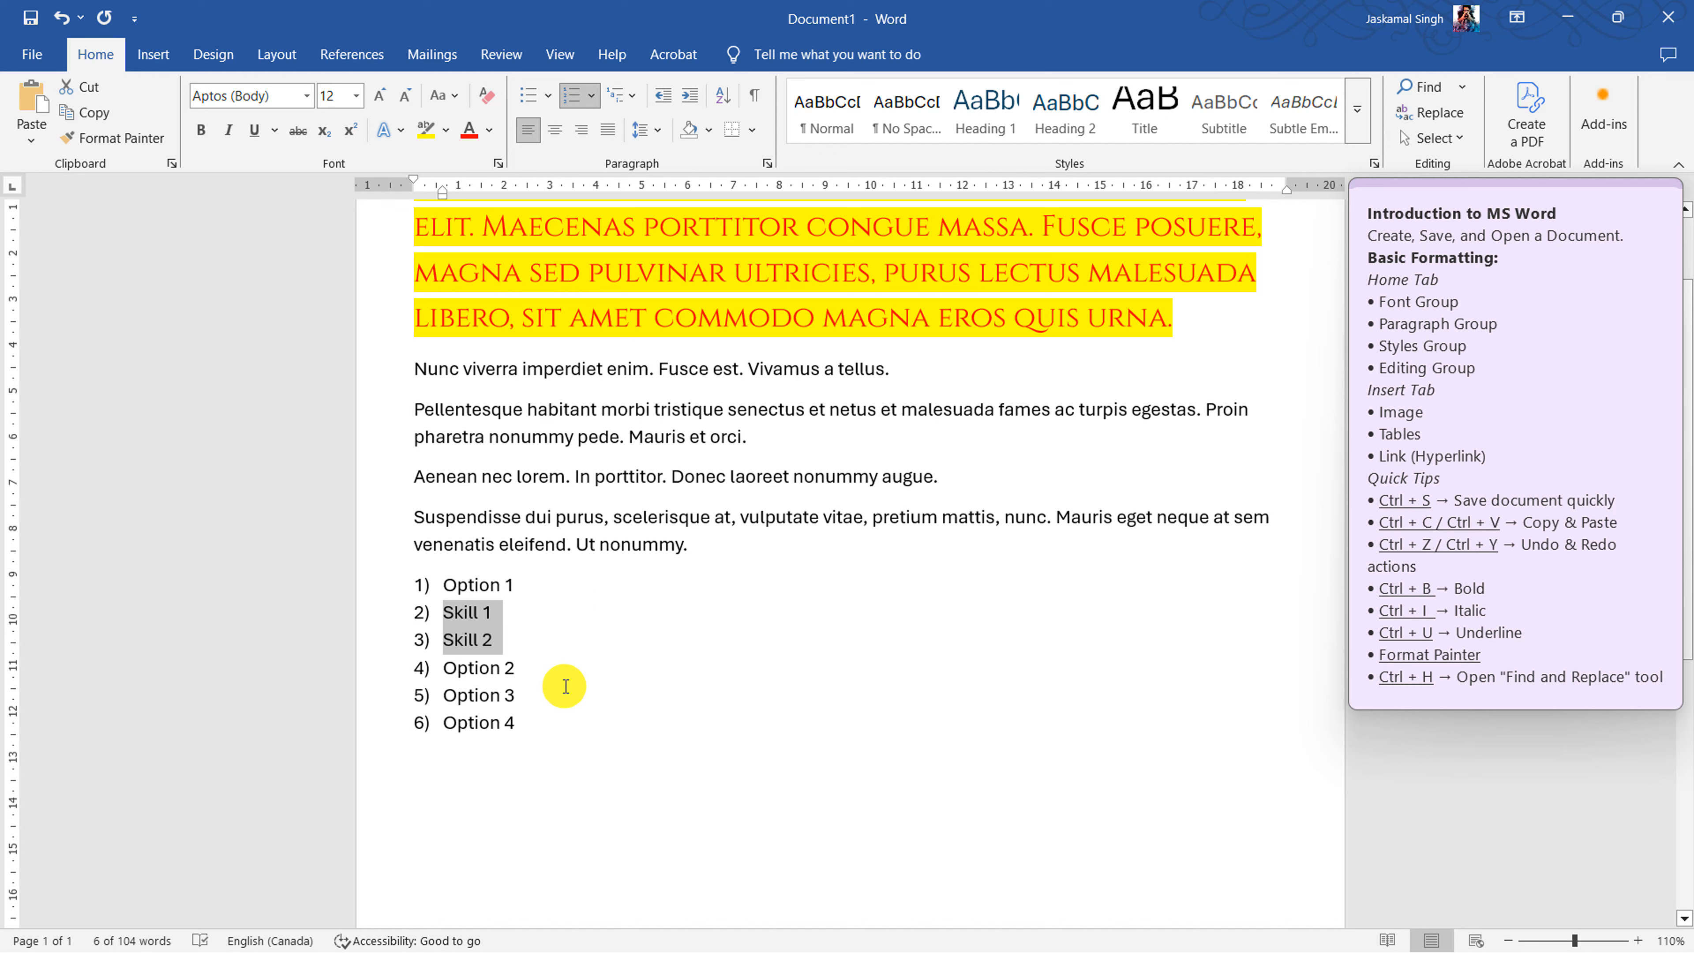
# - Increase the indent of Skill 1 and Skill 2 to make them sub-items of Option 1
pyautogui.moveTo(539, 728); pyautogui.dragTo(411, 592)
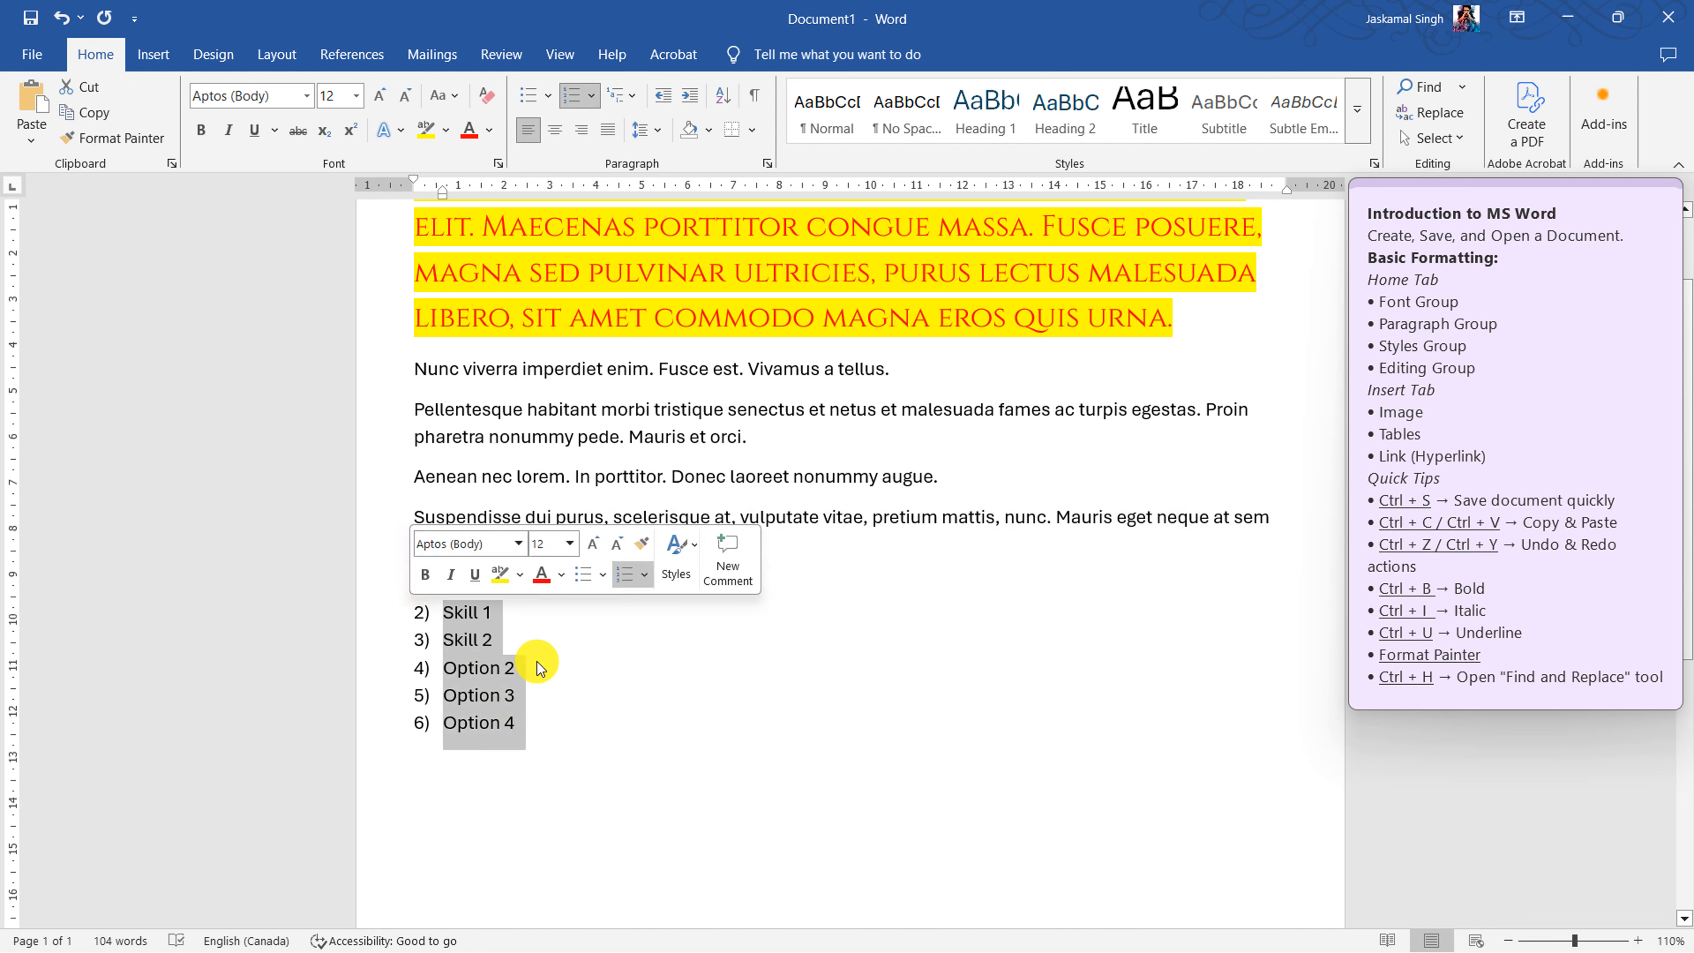
pyautogui.click(519, 644)
pyautogui.hotkey('ctrl', 'shift', 'Home')
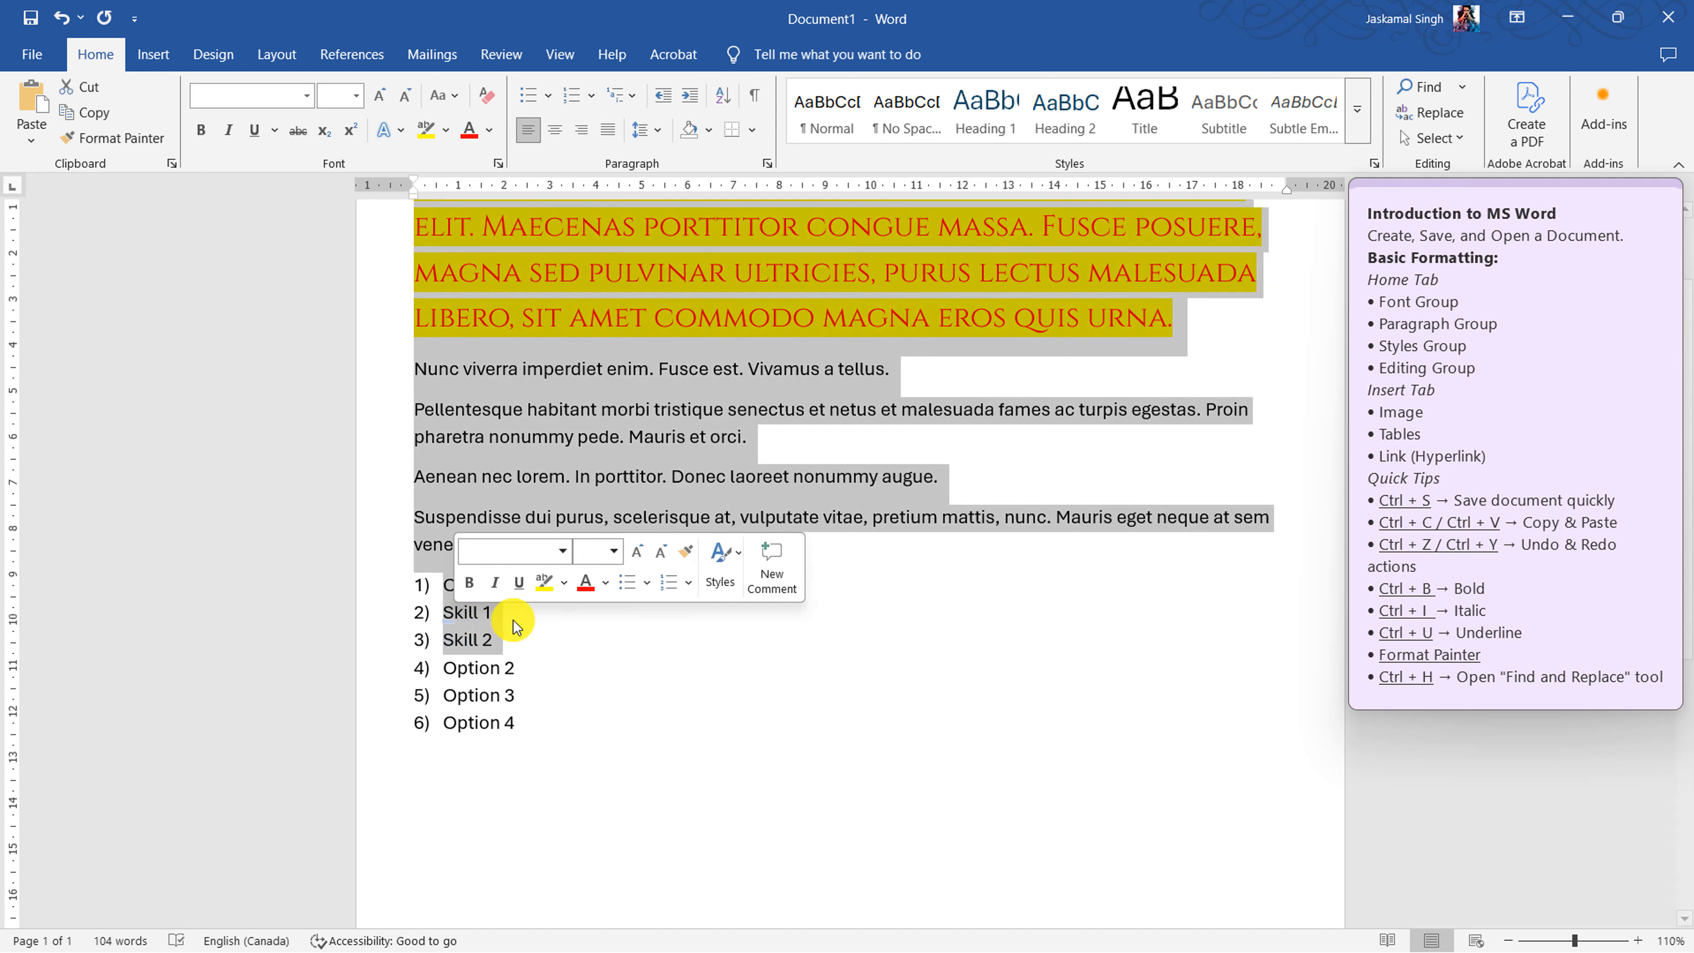
pyautogui.moveTo(511, 643); pyautogui.dragTo(451, 620)
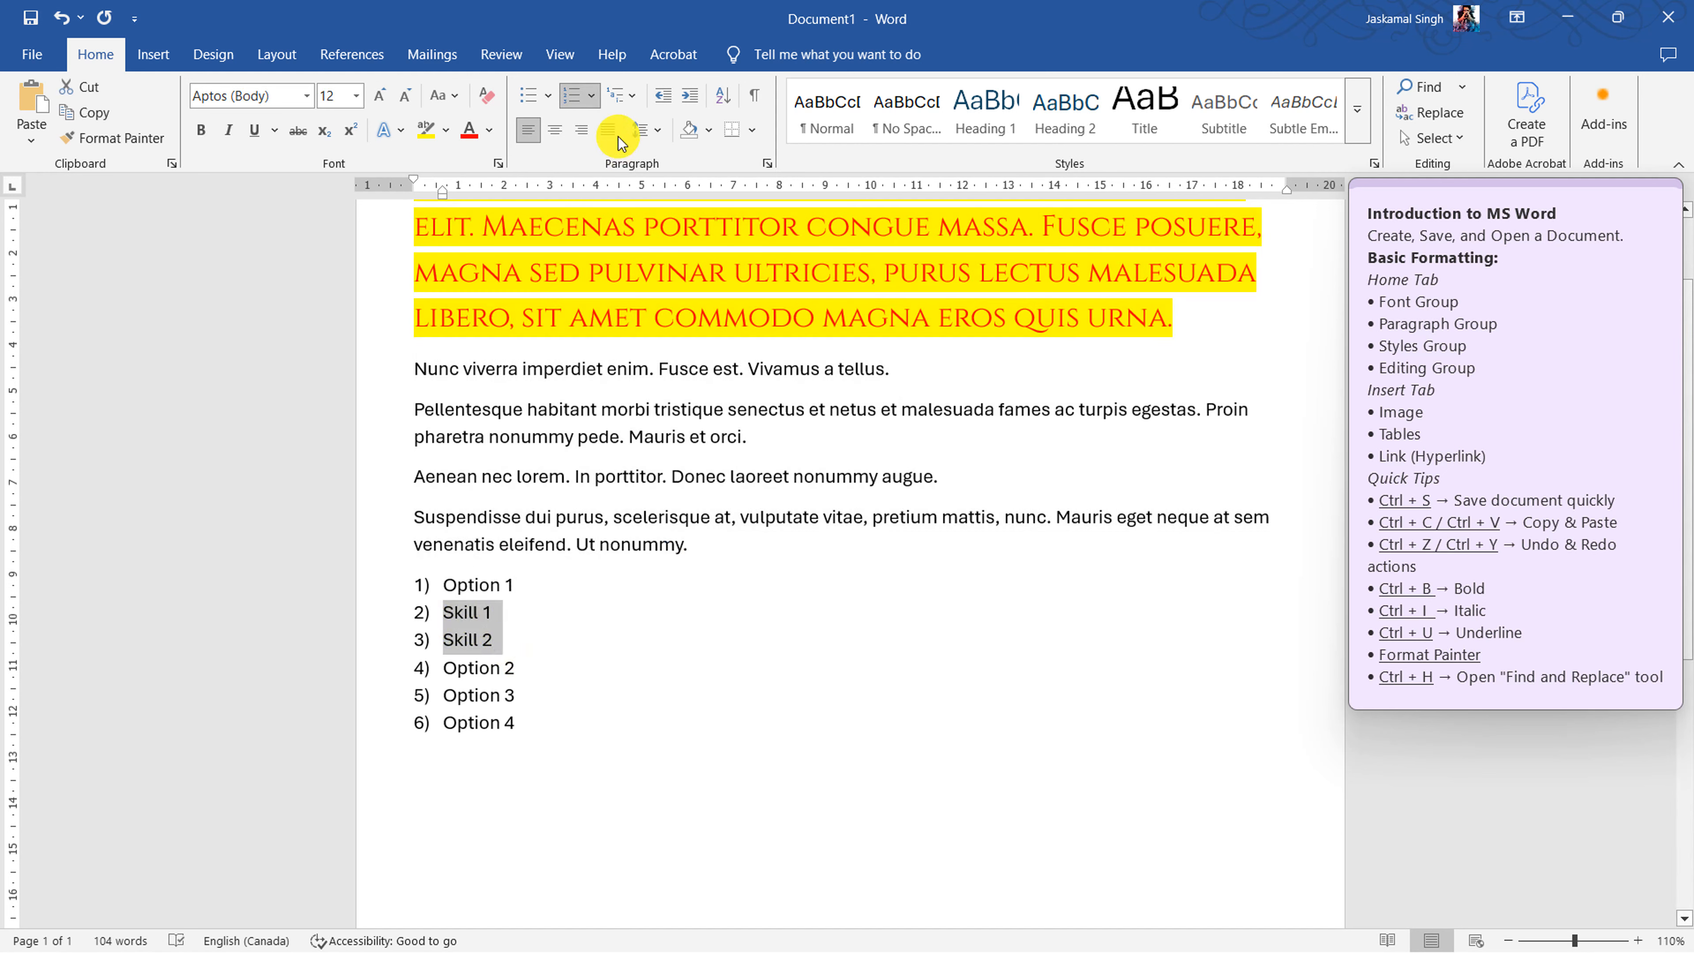
pyautogui.click(691, 100)
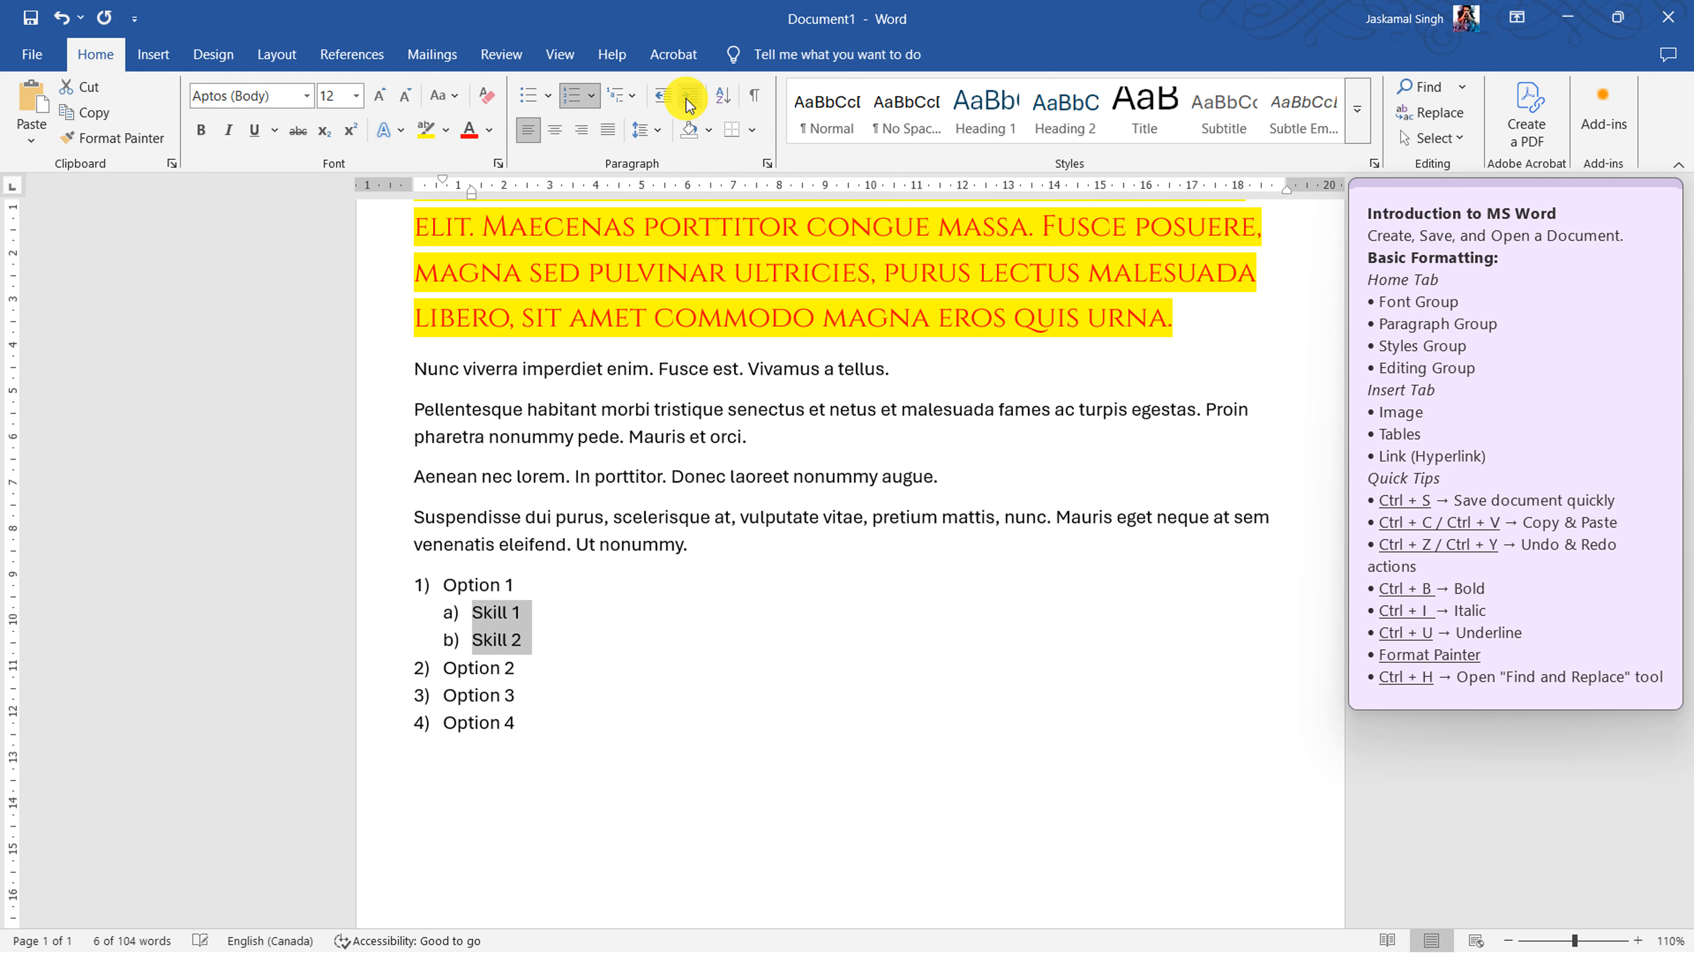
pyautogui.click(430, 584)
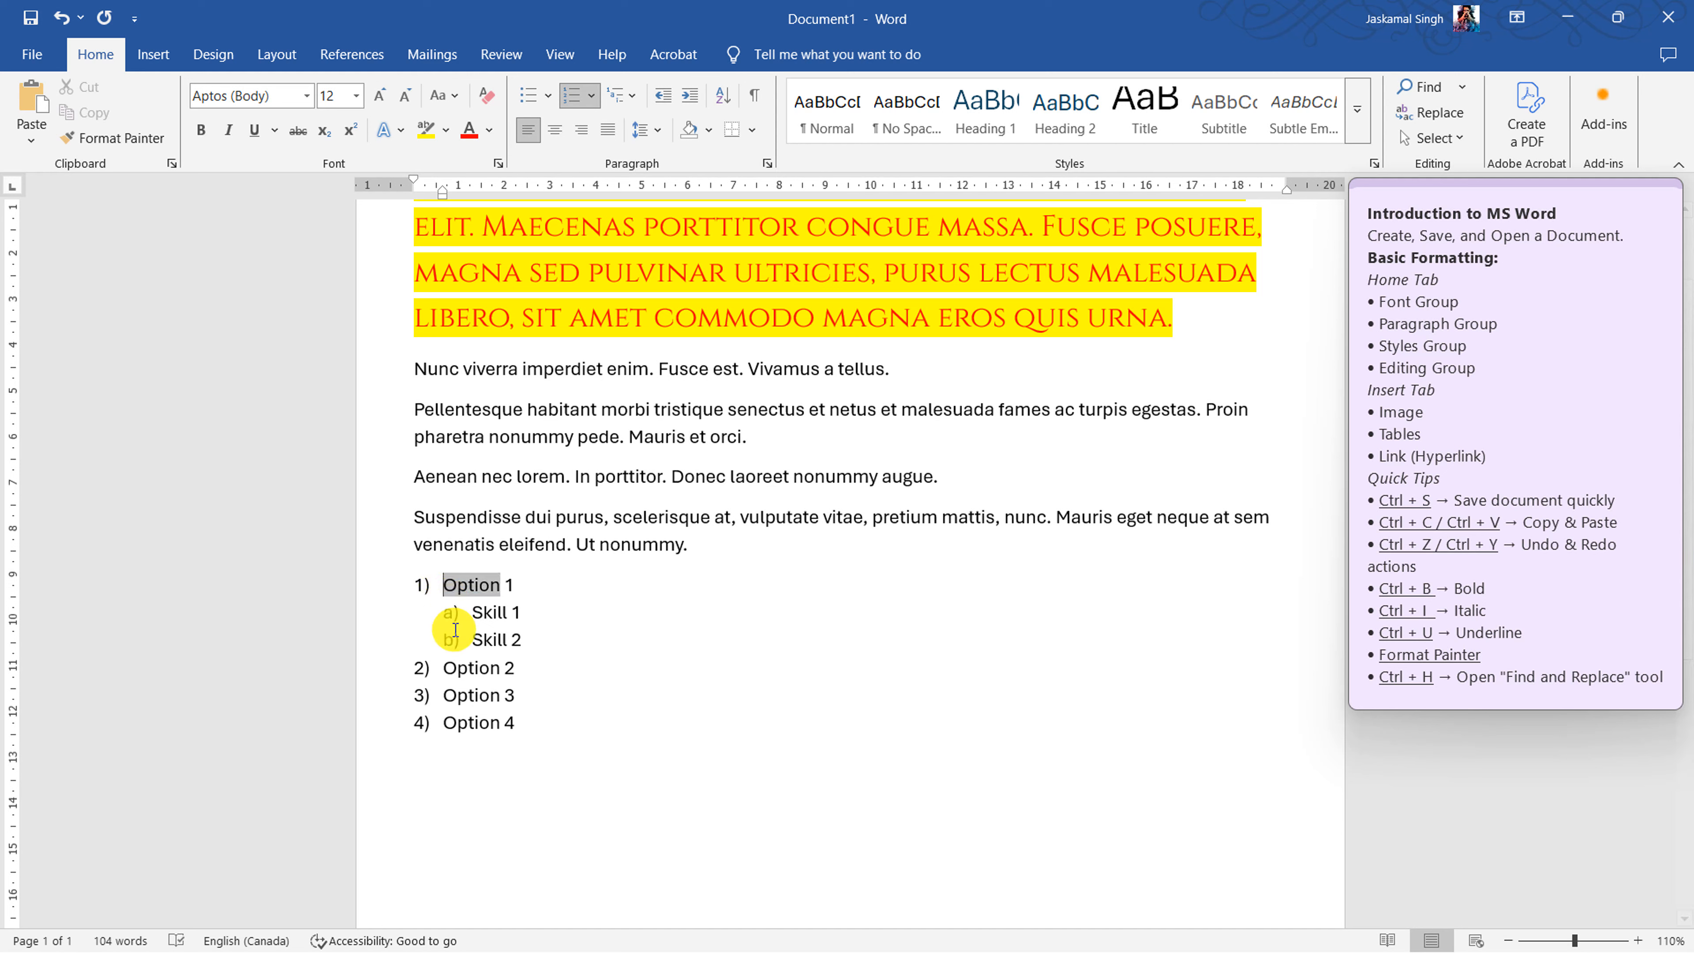
pyautogui.click(416, 578)
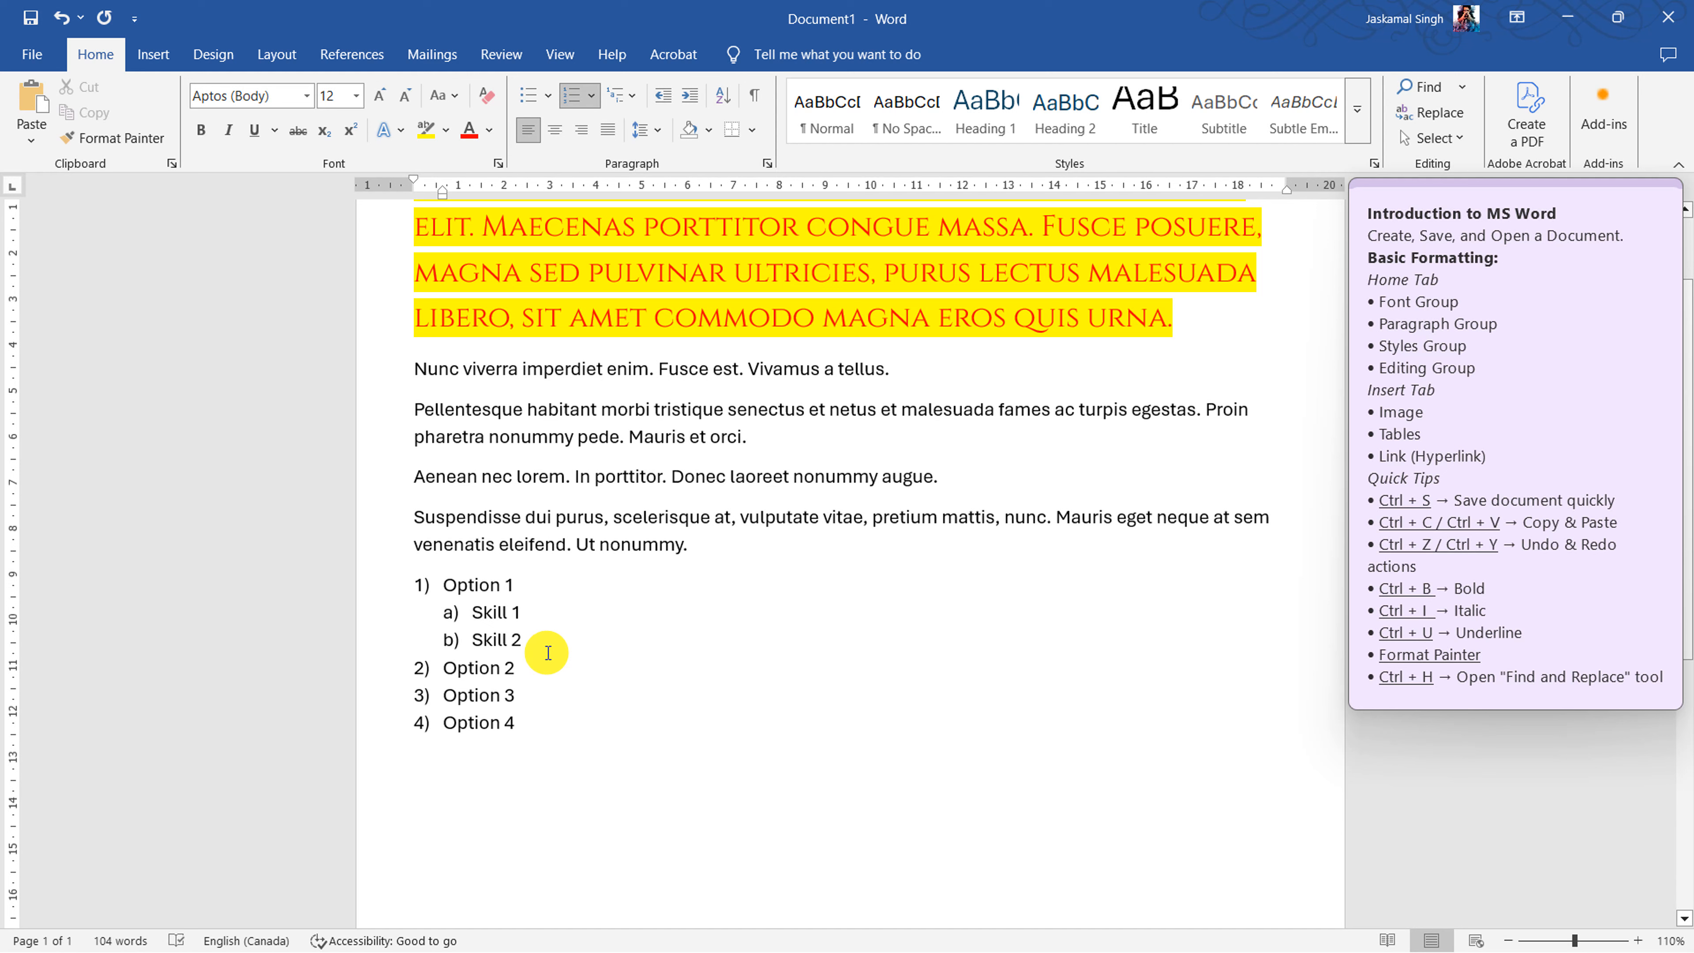
pyautogui.click(385, 679)
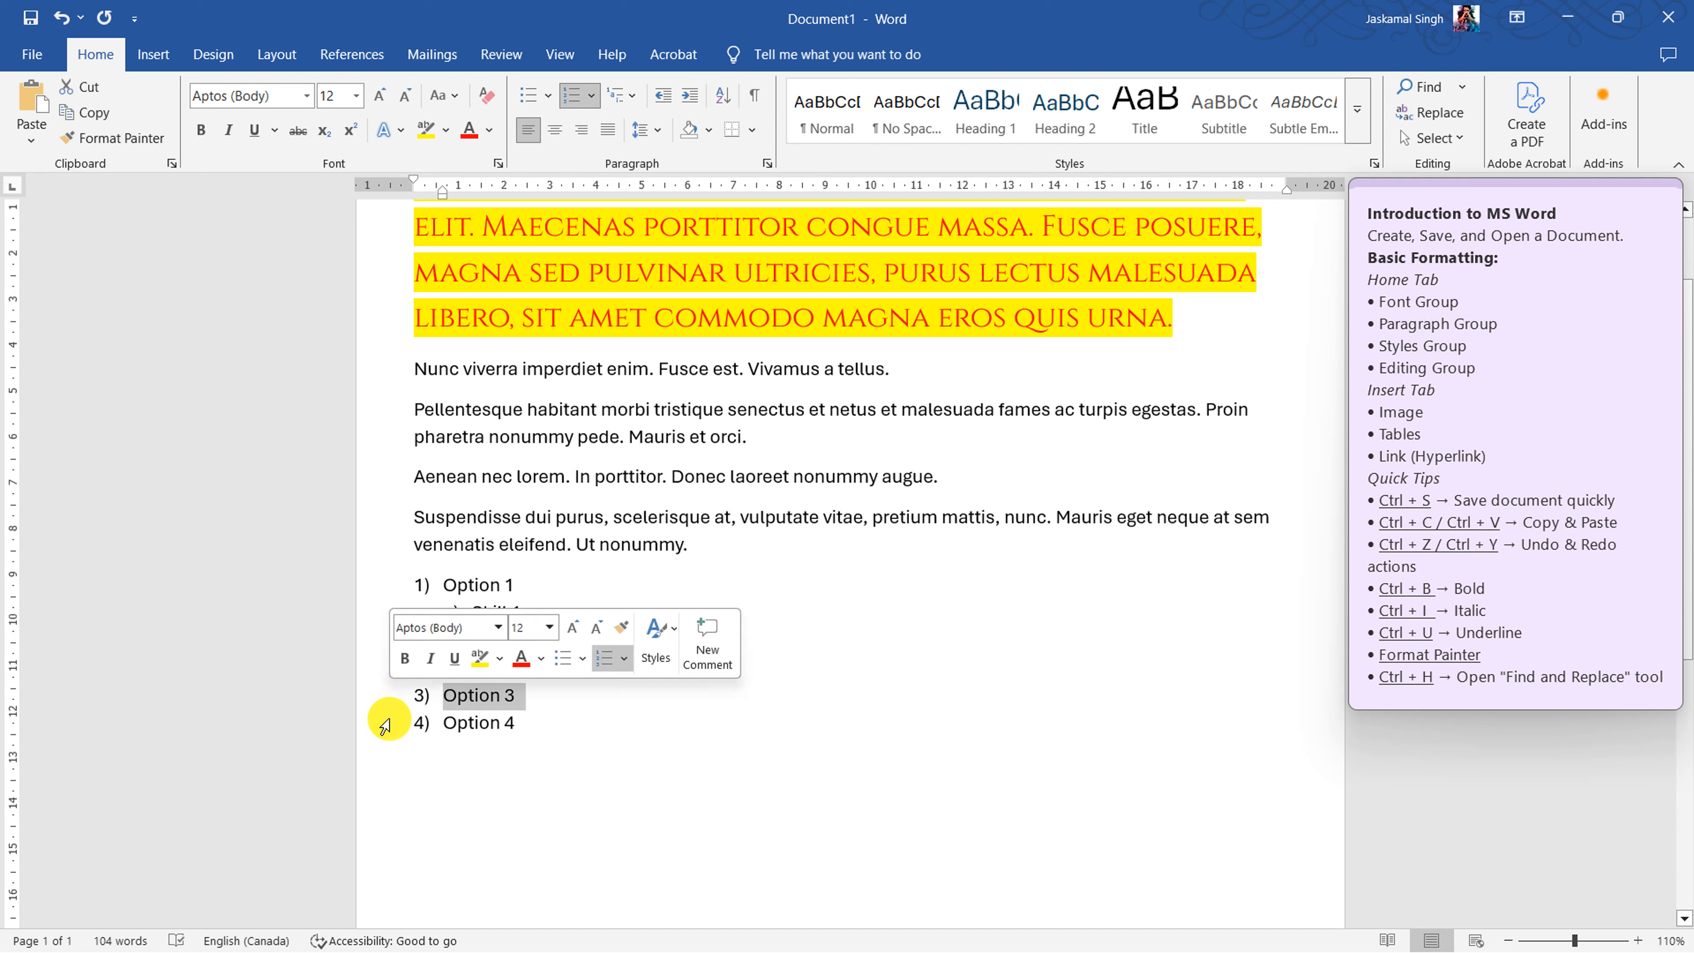
pyautogui.click(399, 724)
pyautogui.click(616, 759)
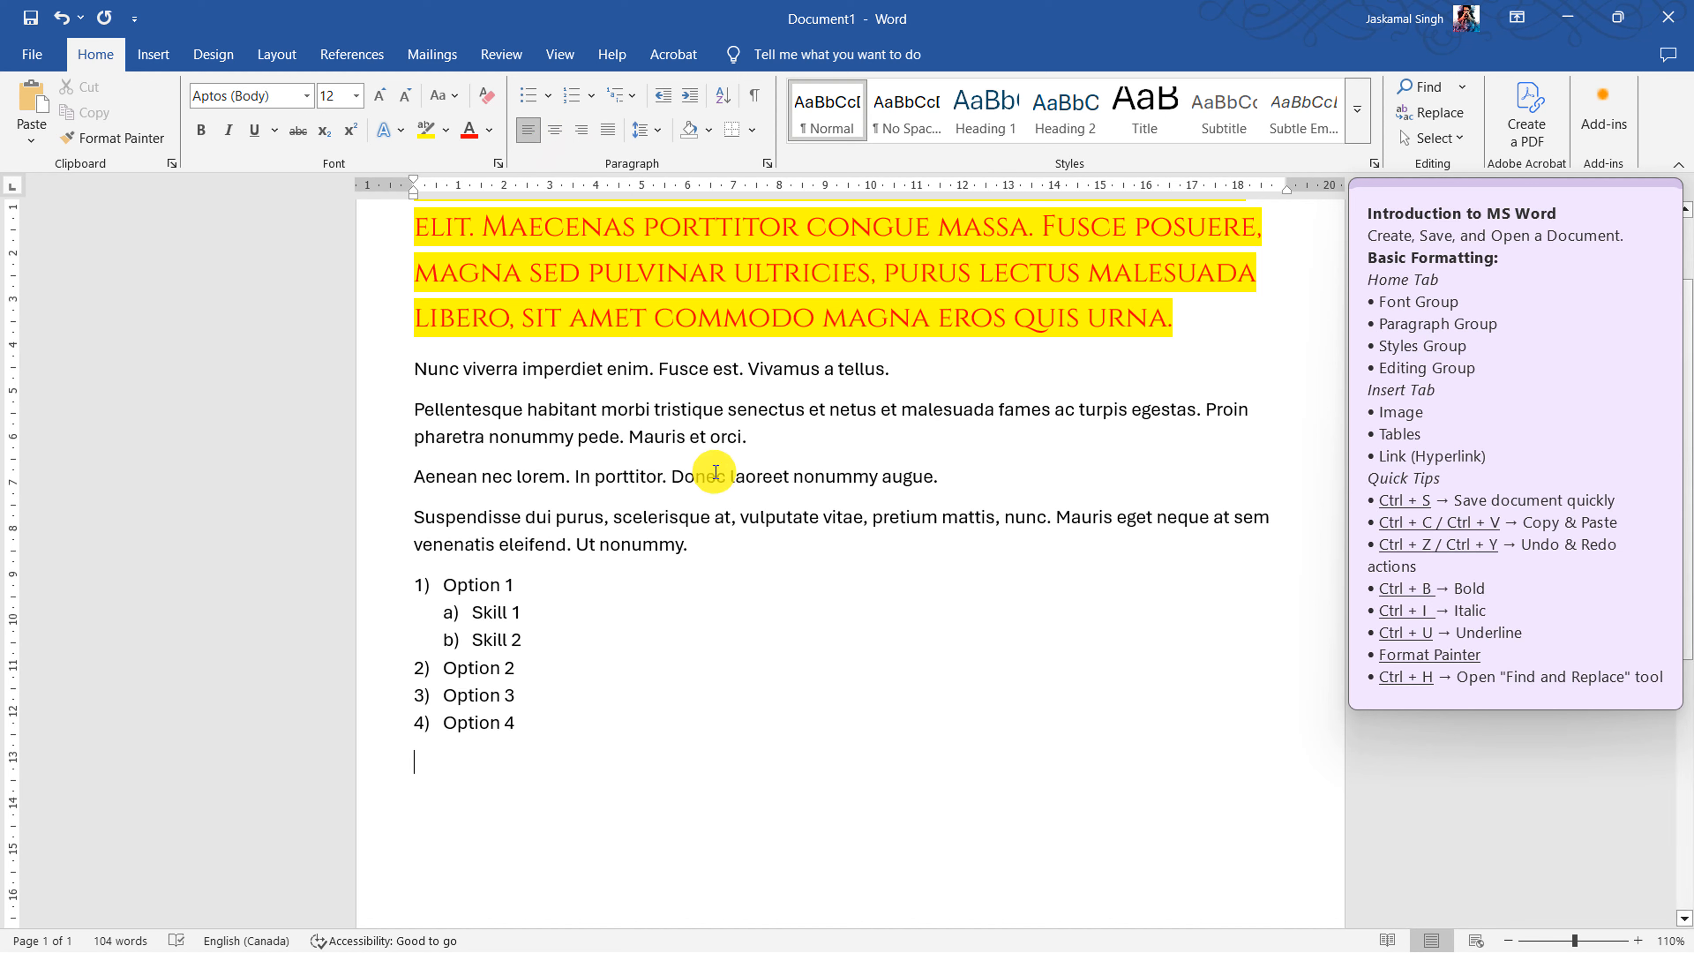
# - Try centred and right alignment on all paragraphs above the numbered list, finishing with justified alignment
pyautogui.scroll(3, 800, 440)
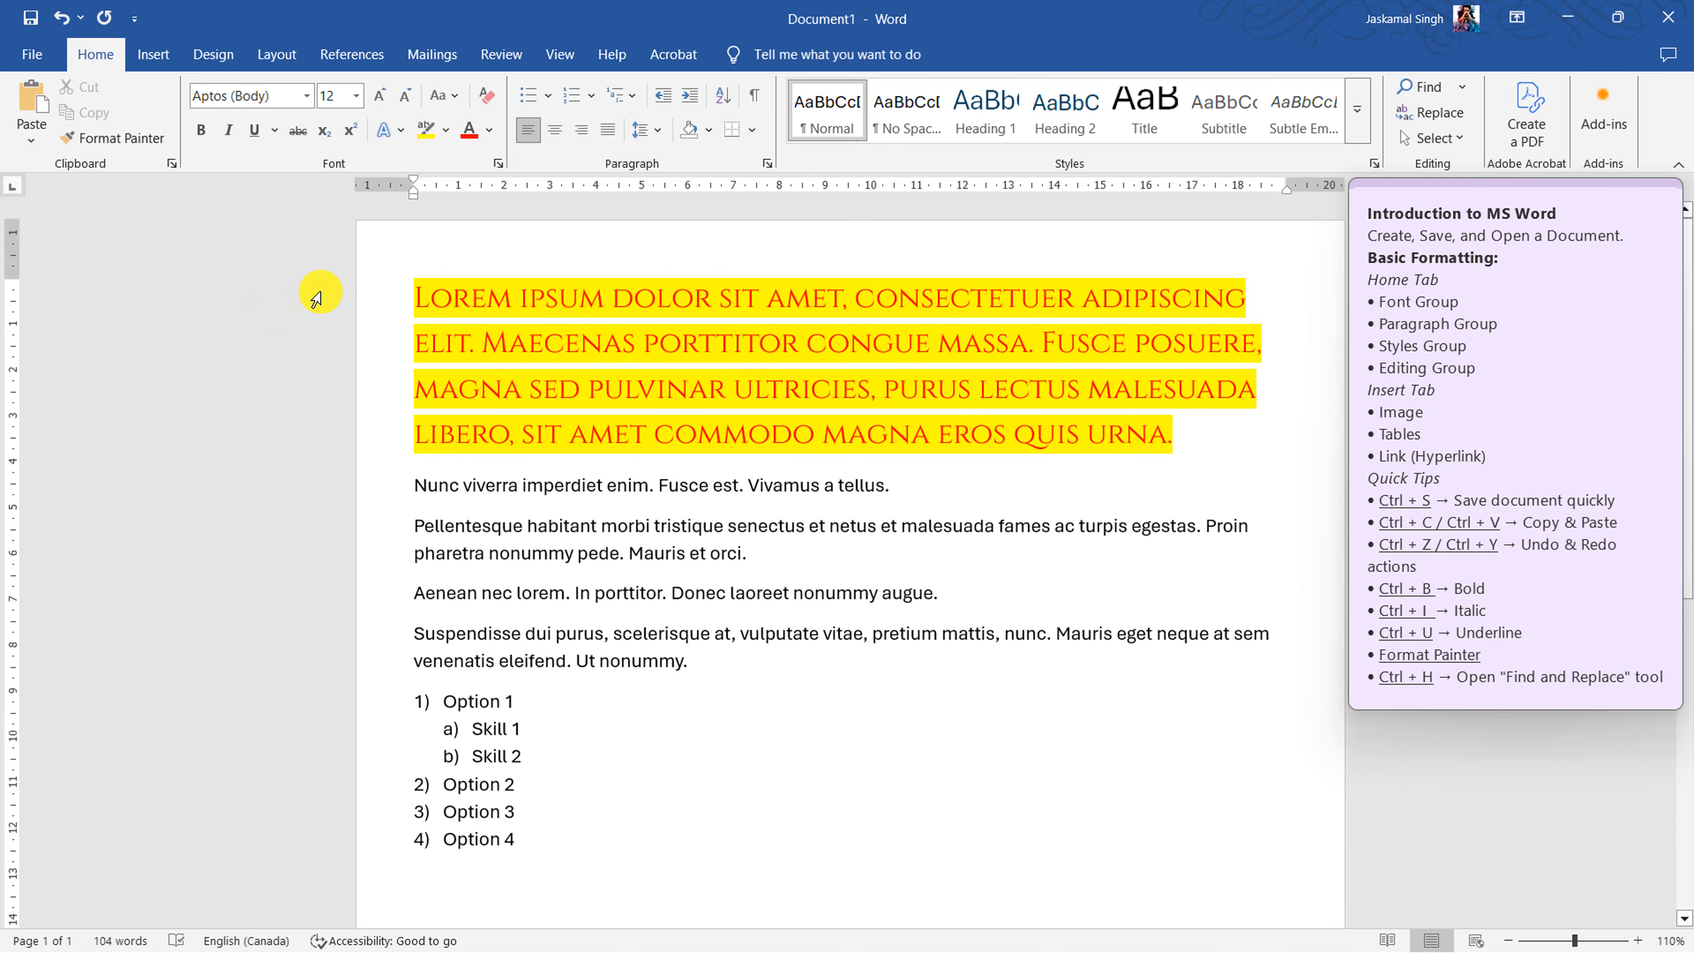
pyautogui.moveTo(316, 299); pyautogui.dragTo(368, 660)
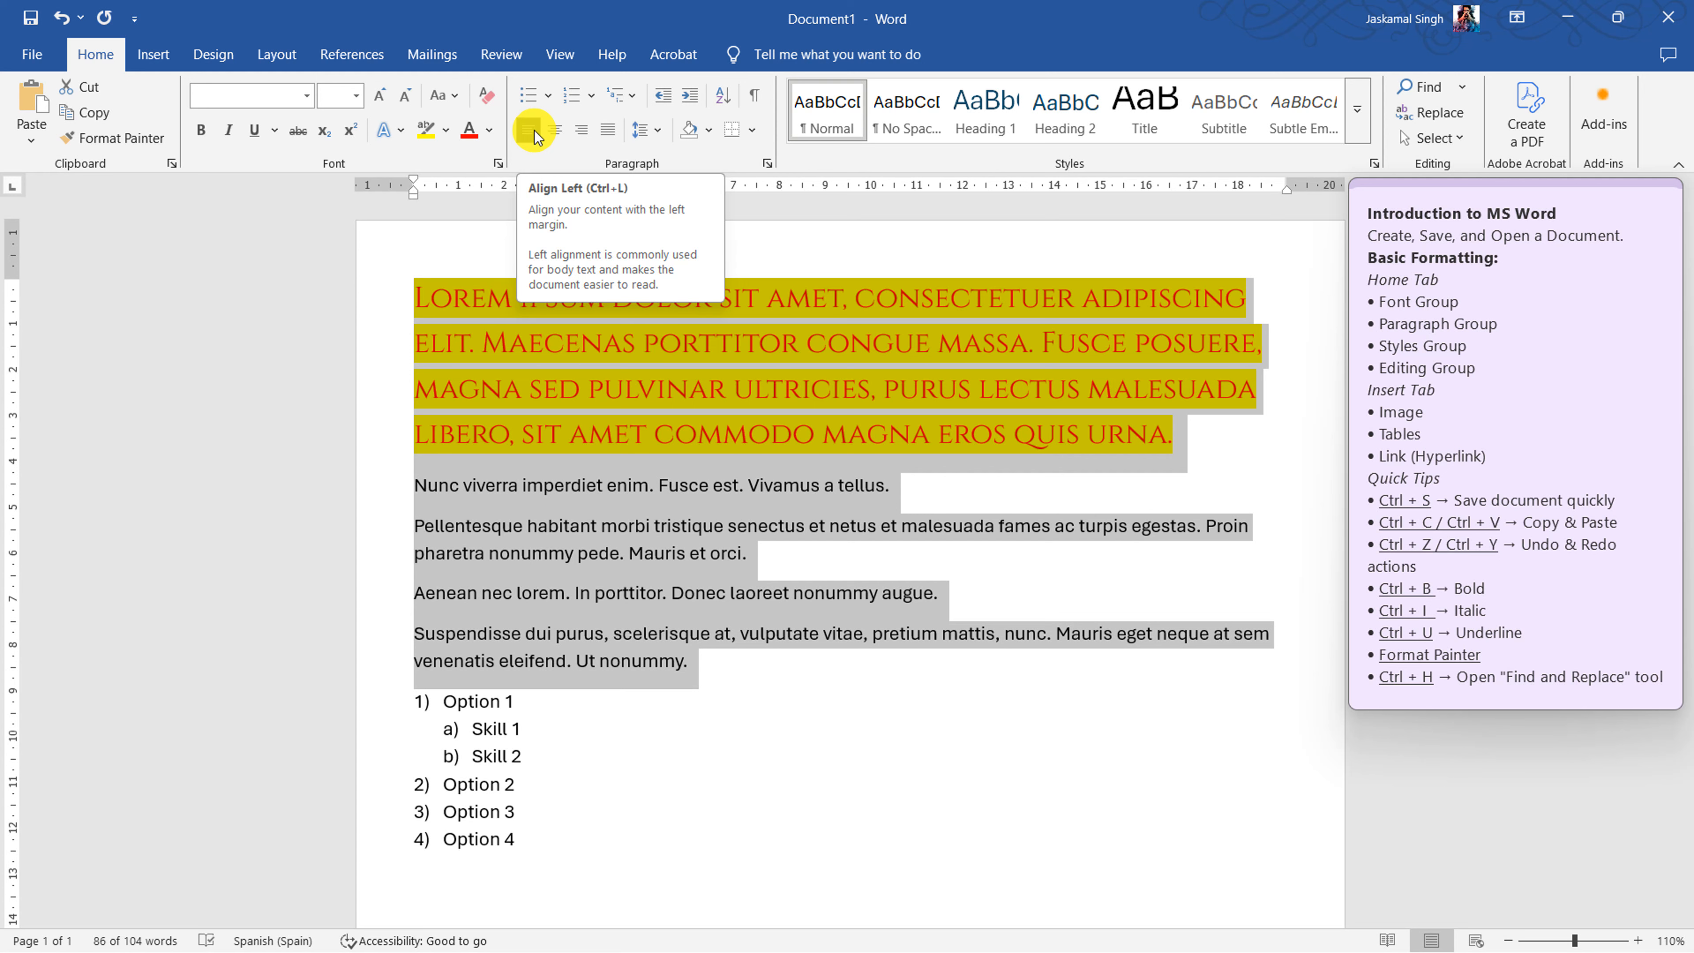
pyautogui.click(559, 133)
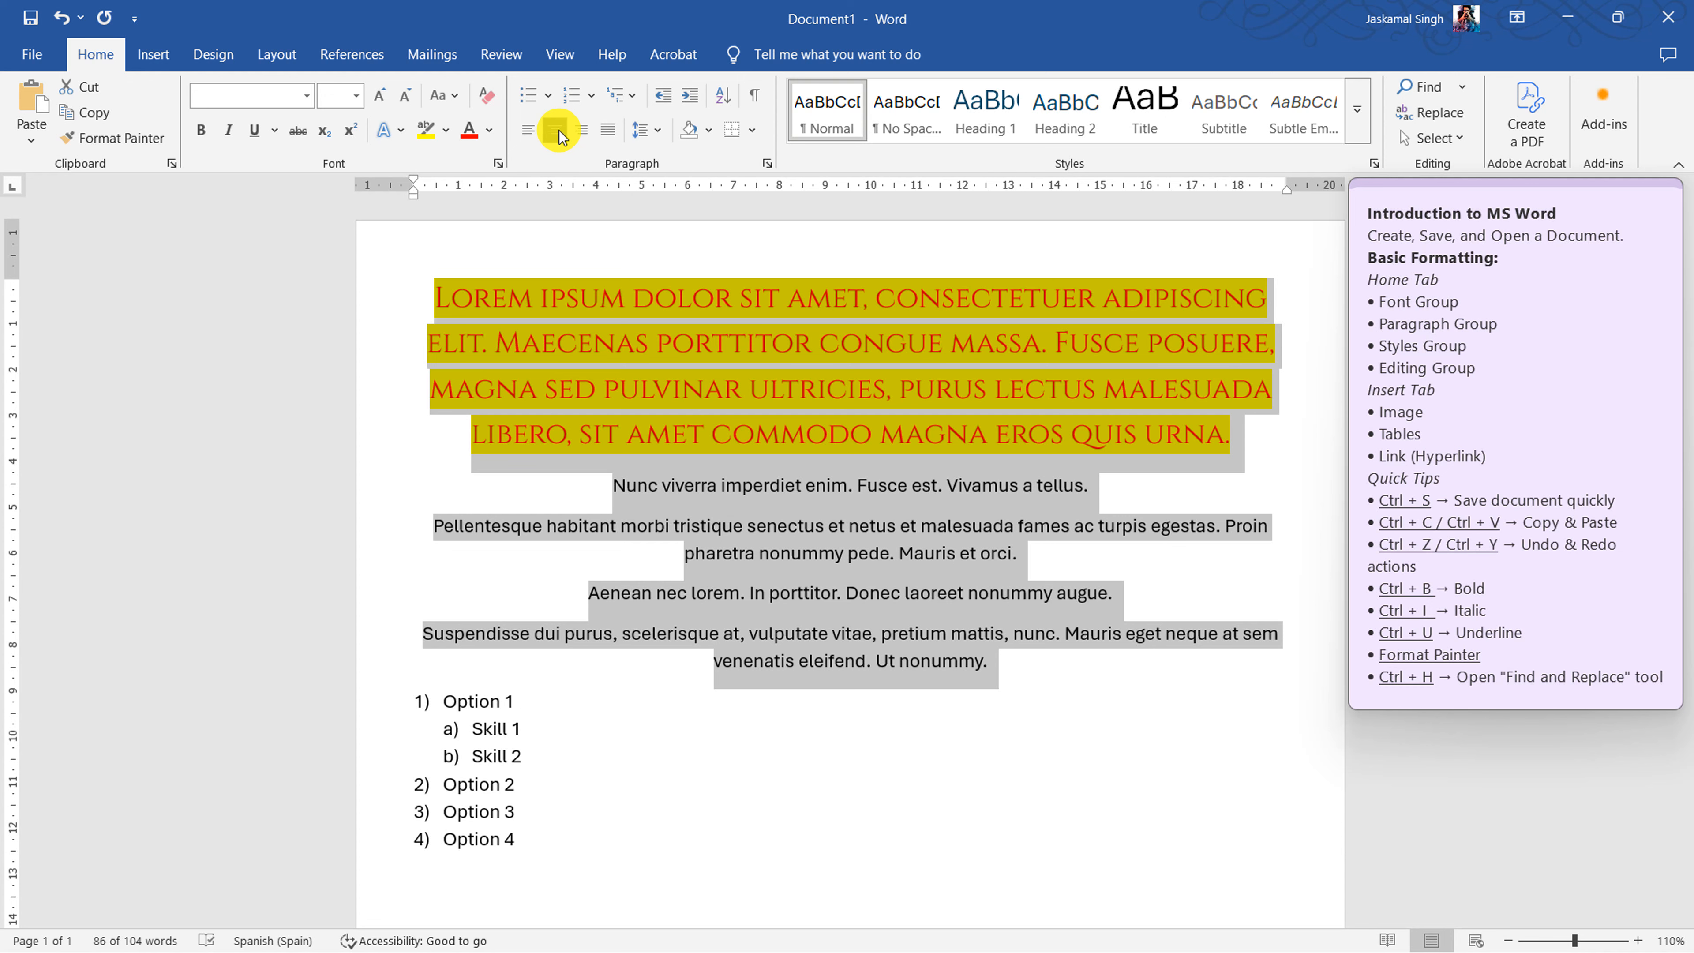
pyautogui.click(581, 133)
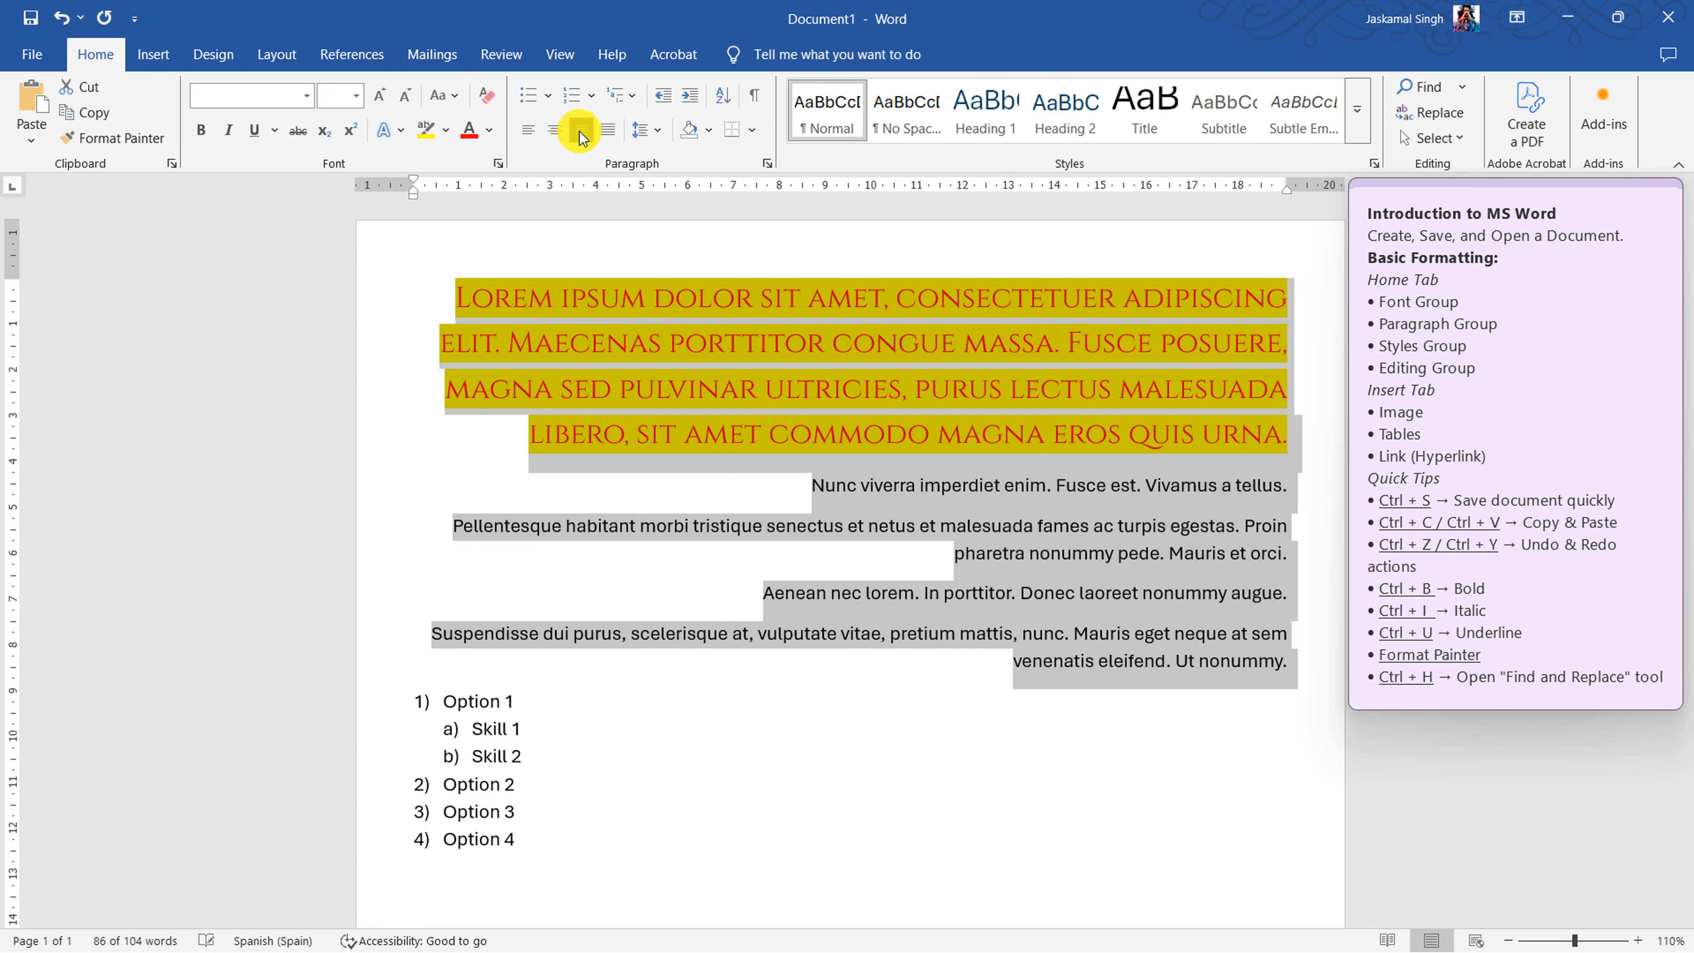
pyautogui.click(611, 130)
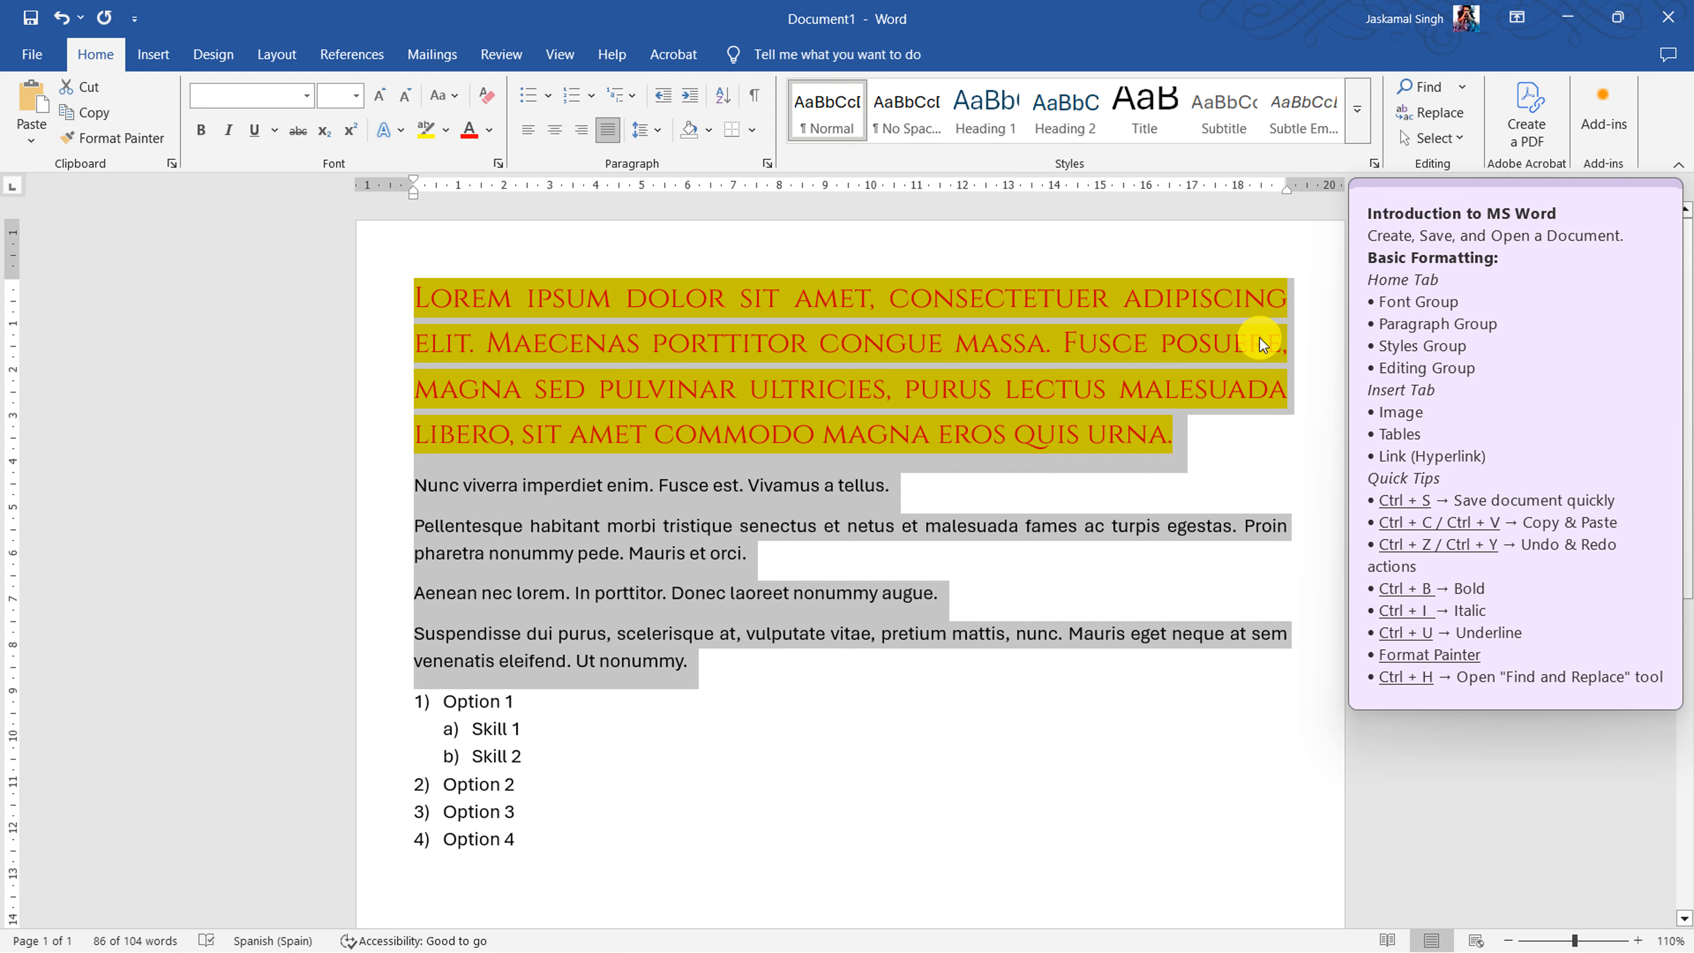
pyautogui.click(1285, 319)
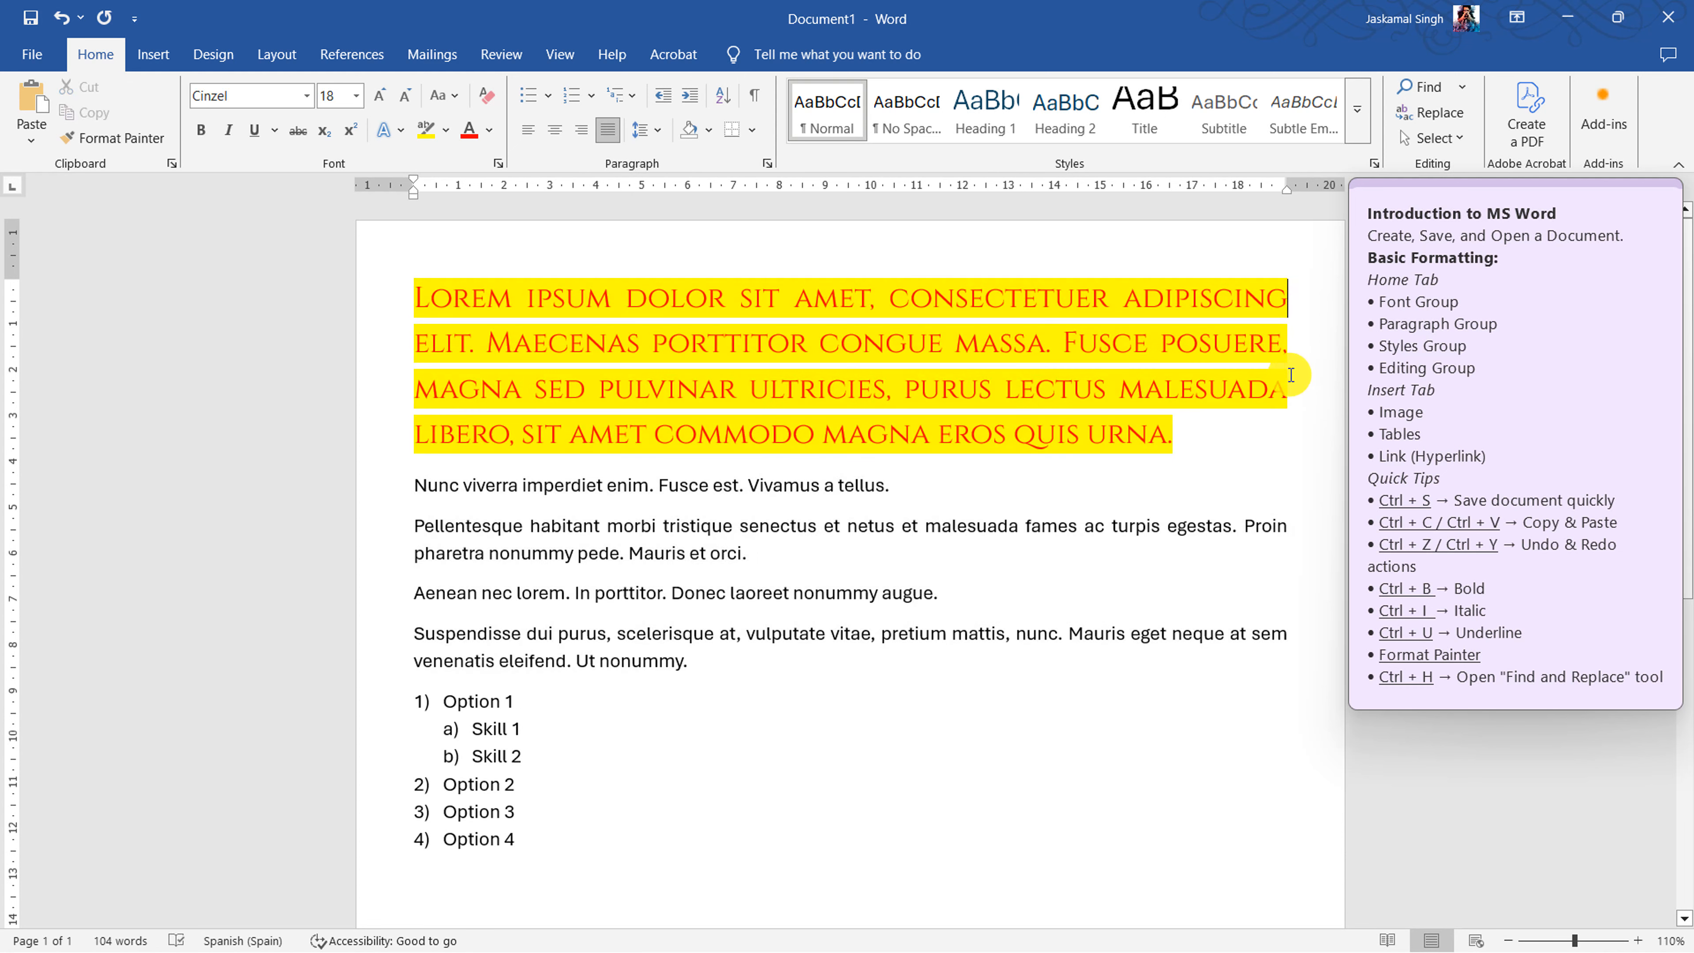
# - Left-align the yellow-highlighted first paragraph
pyautogui.moveTo(390, 329); pyautogui.dragTo(411, 391)
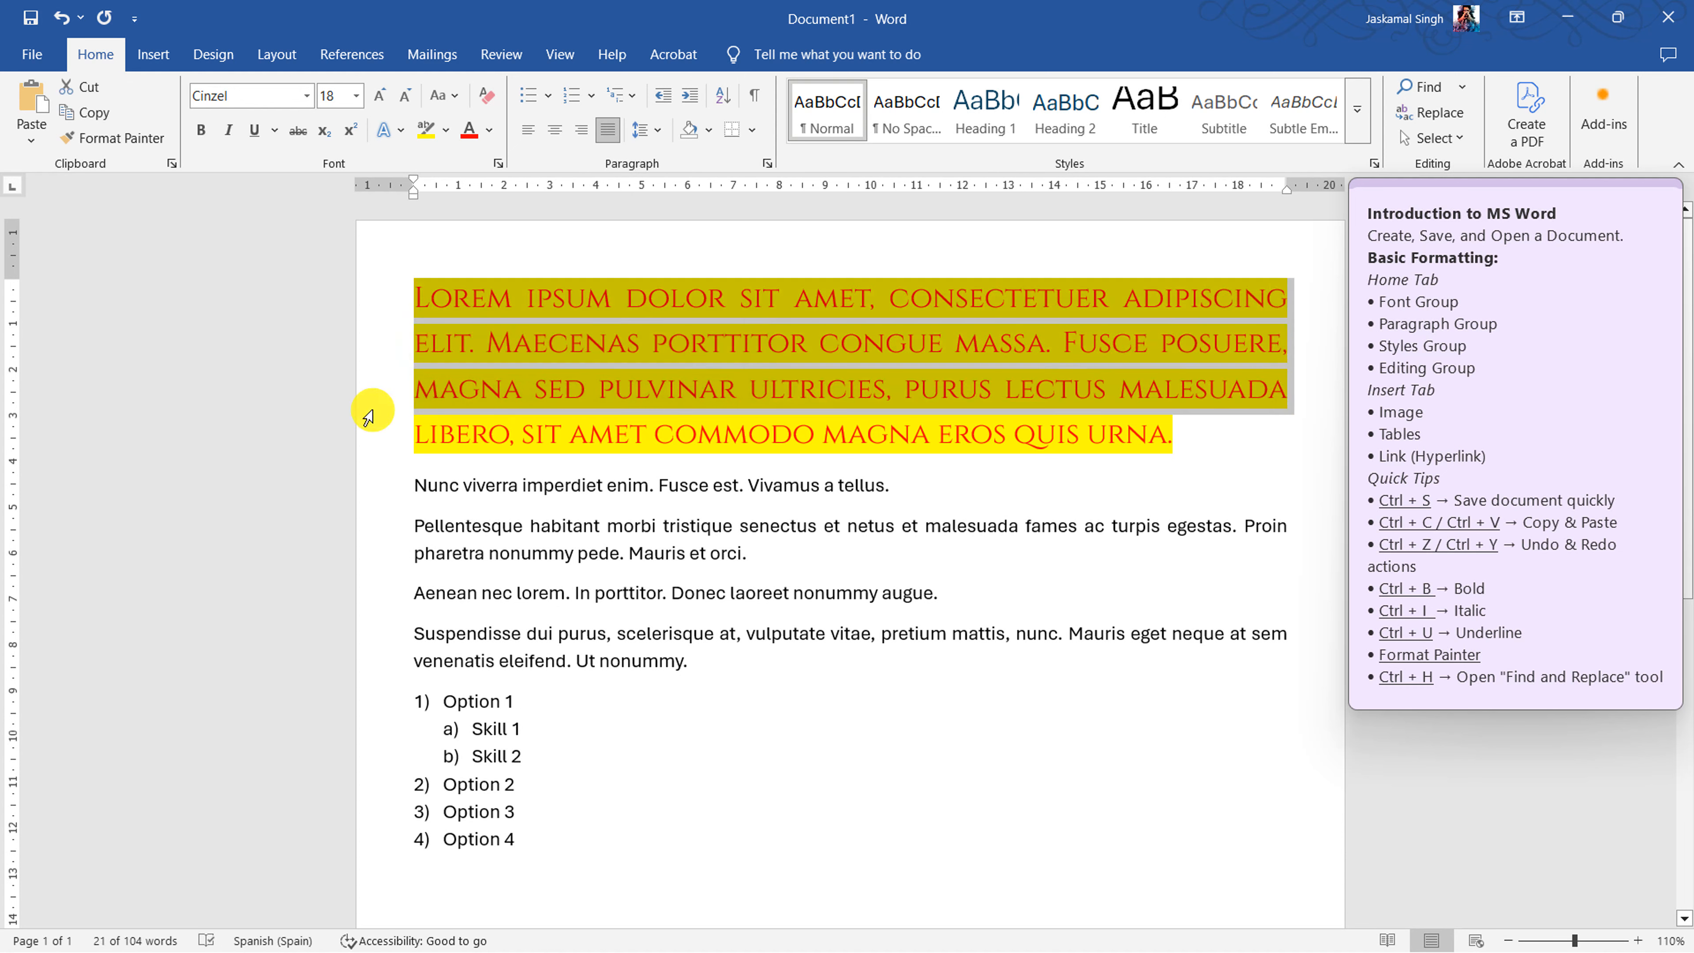
pyautogui.click(531, 133)
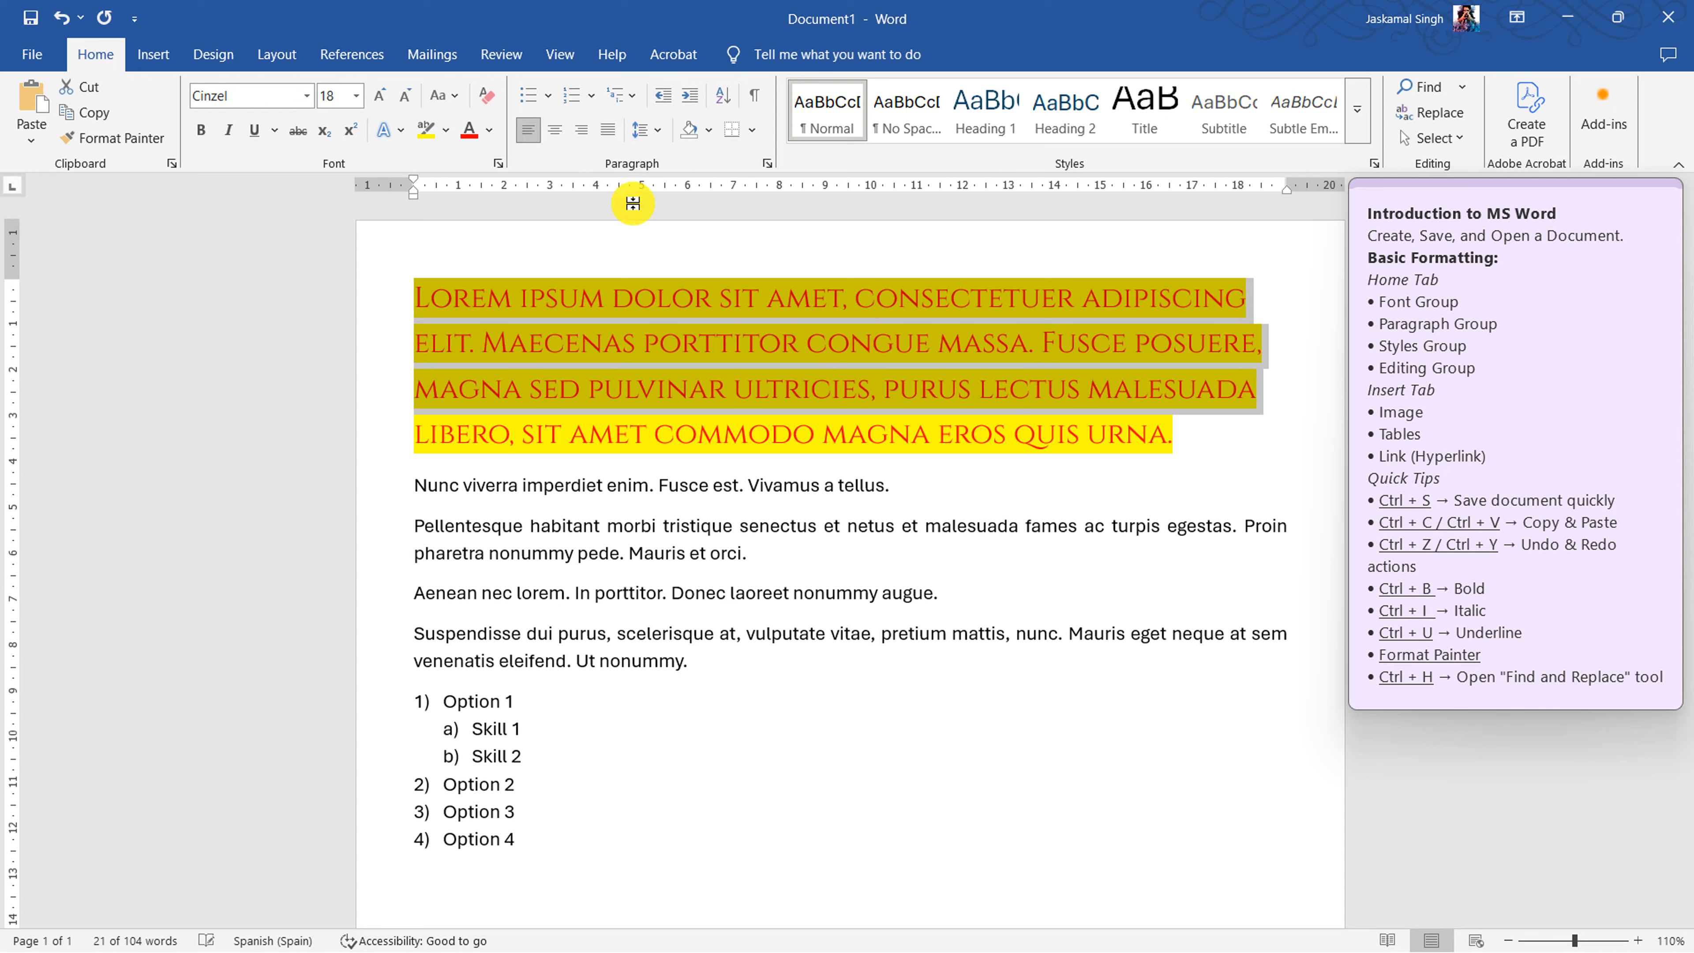
pyautogui.click(1308, 431)
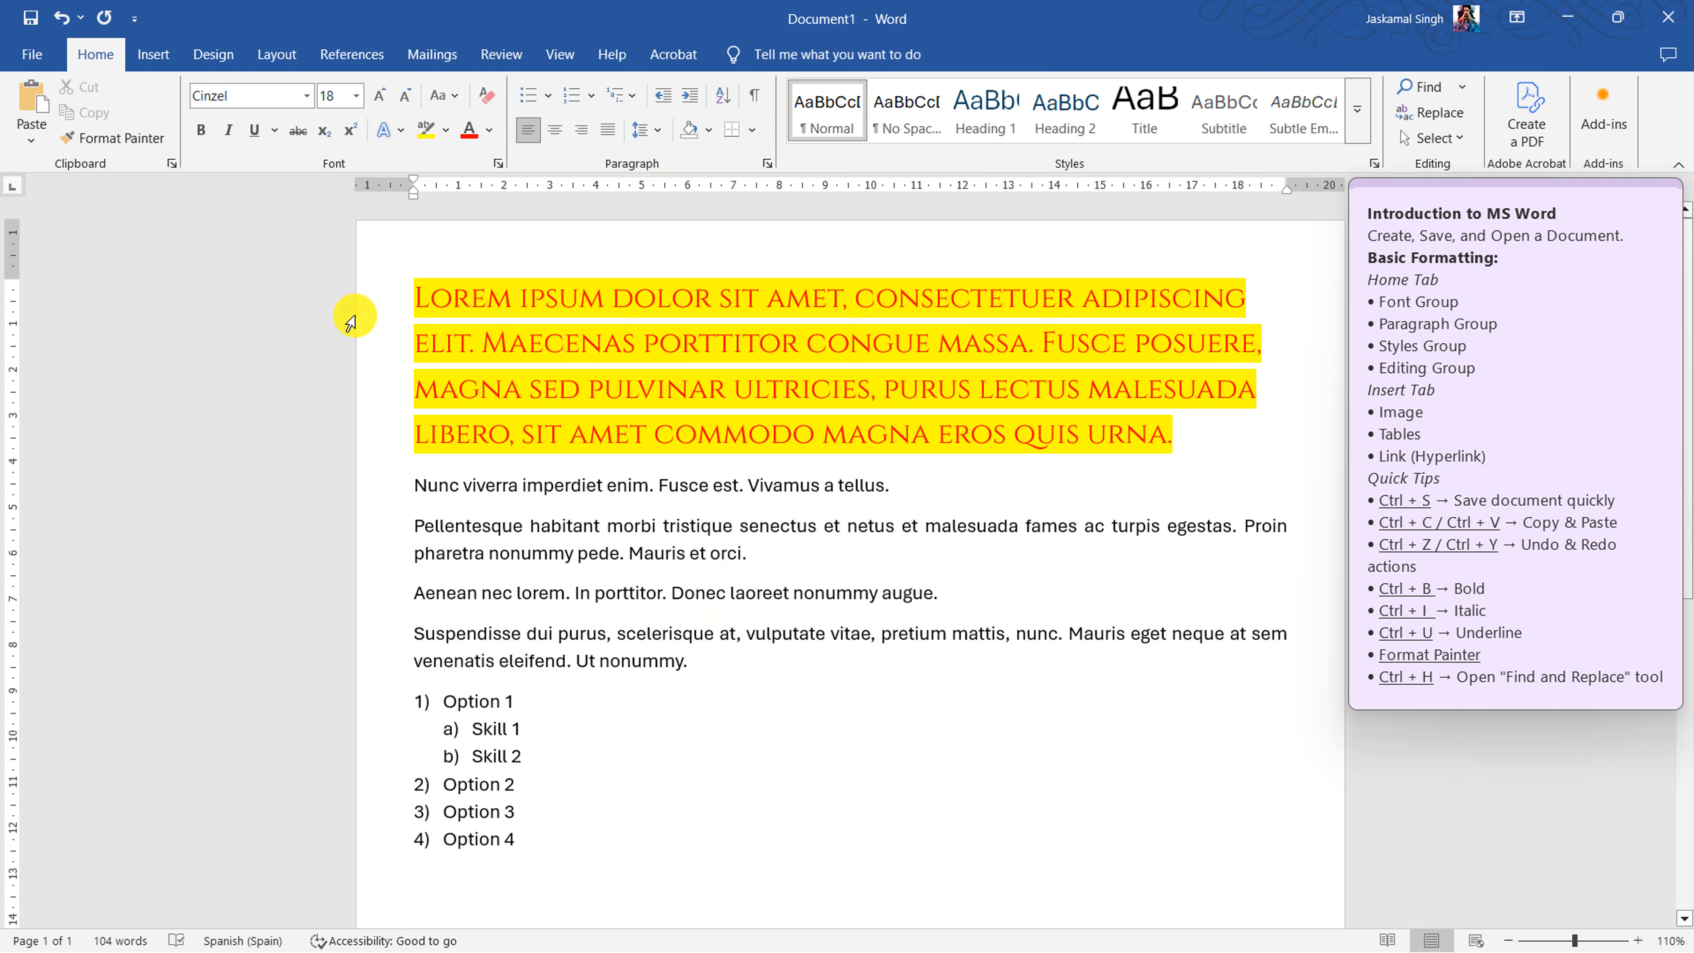
pyautogui.moveTo(348, 306); pyautogui.dragTo(341, 674)
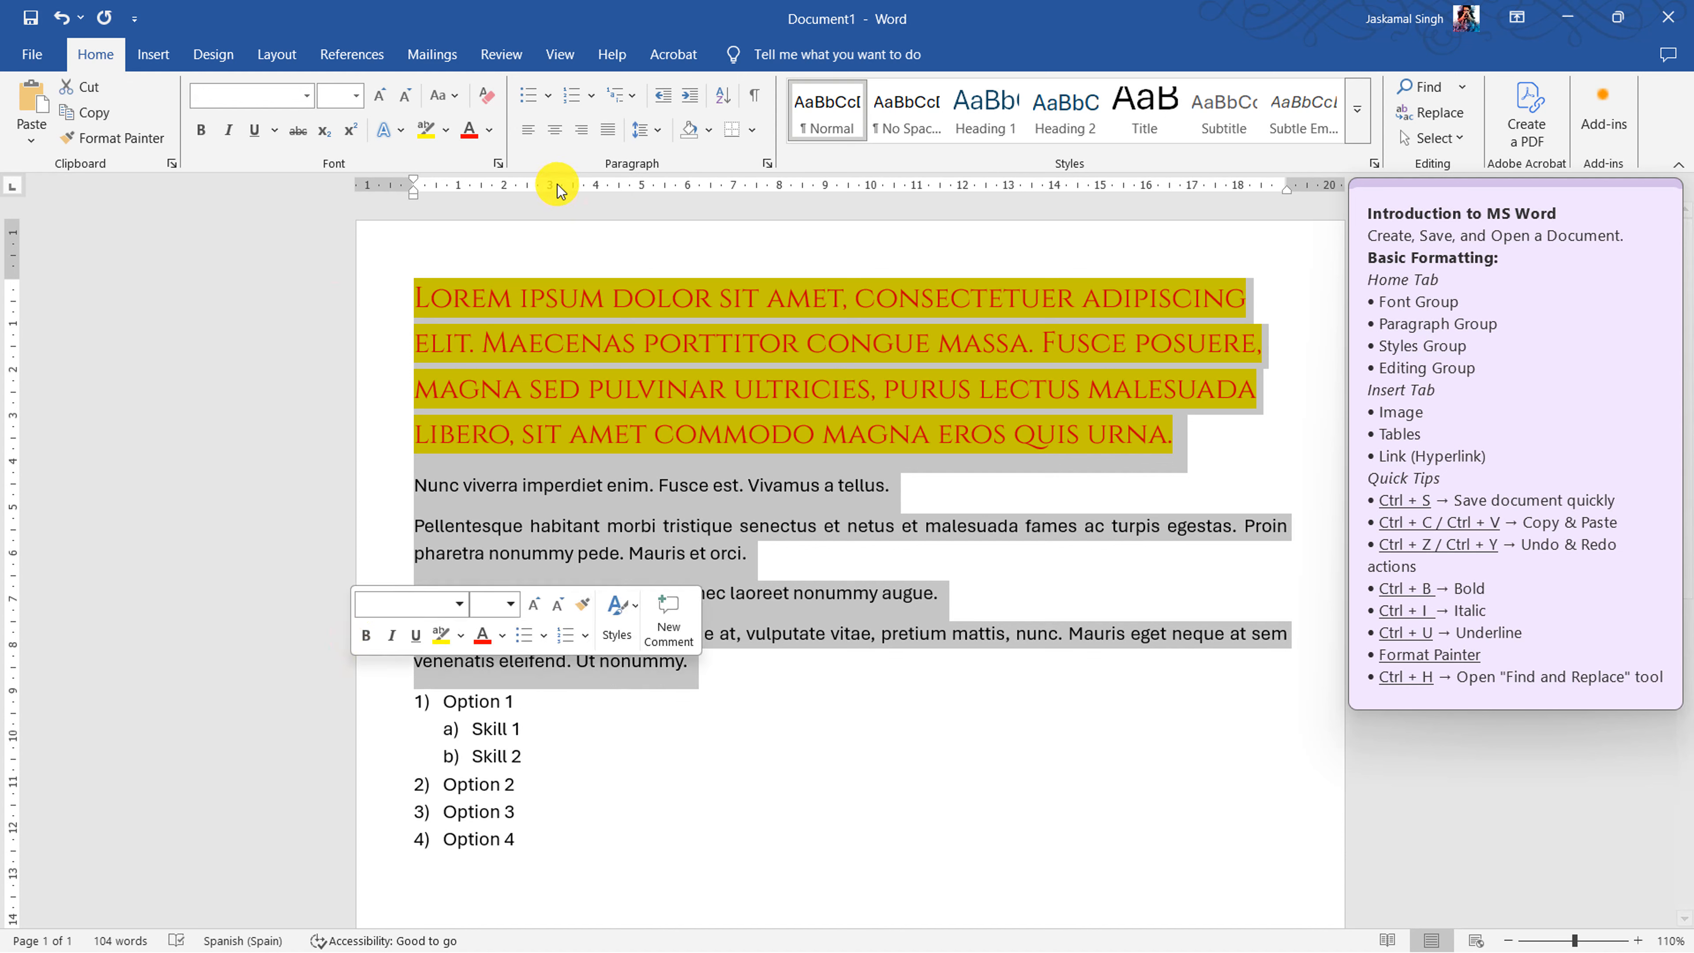
pyautogui.click(655, 136)
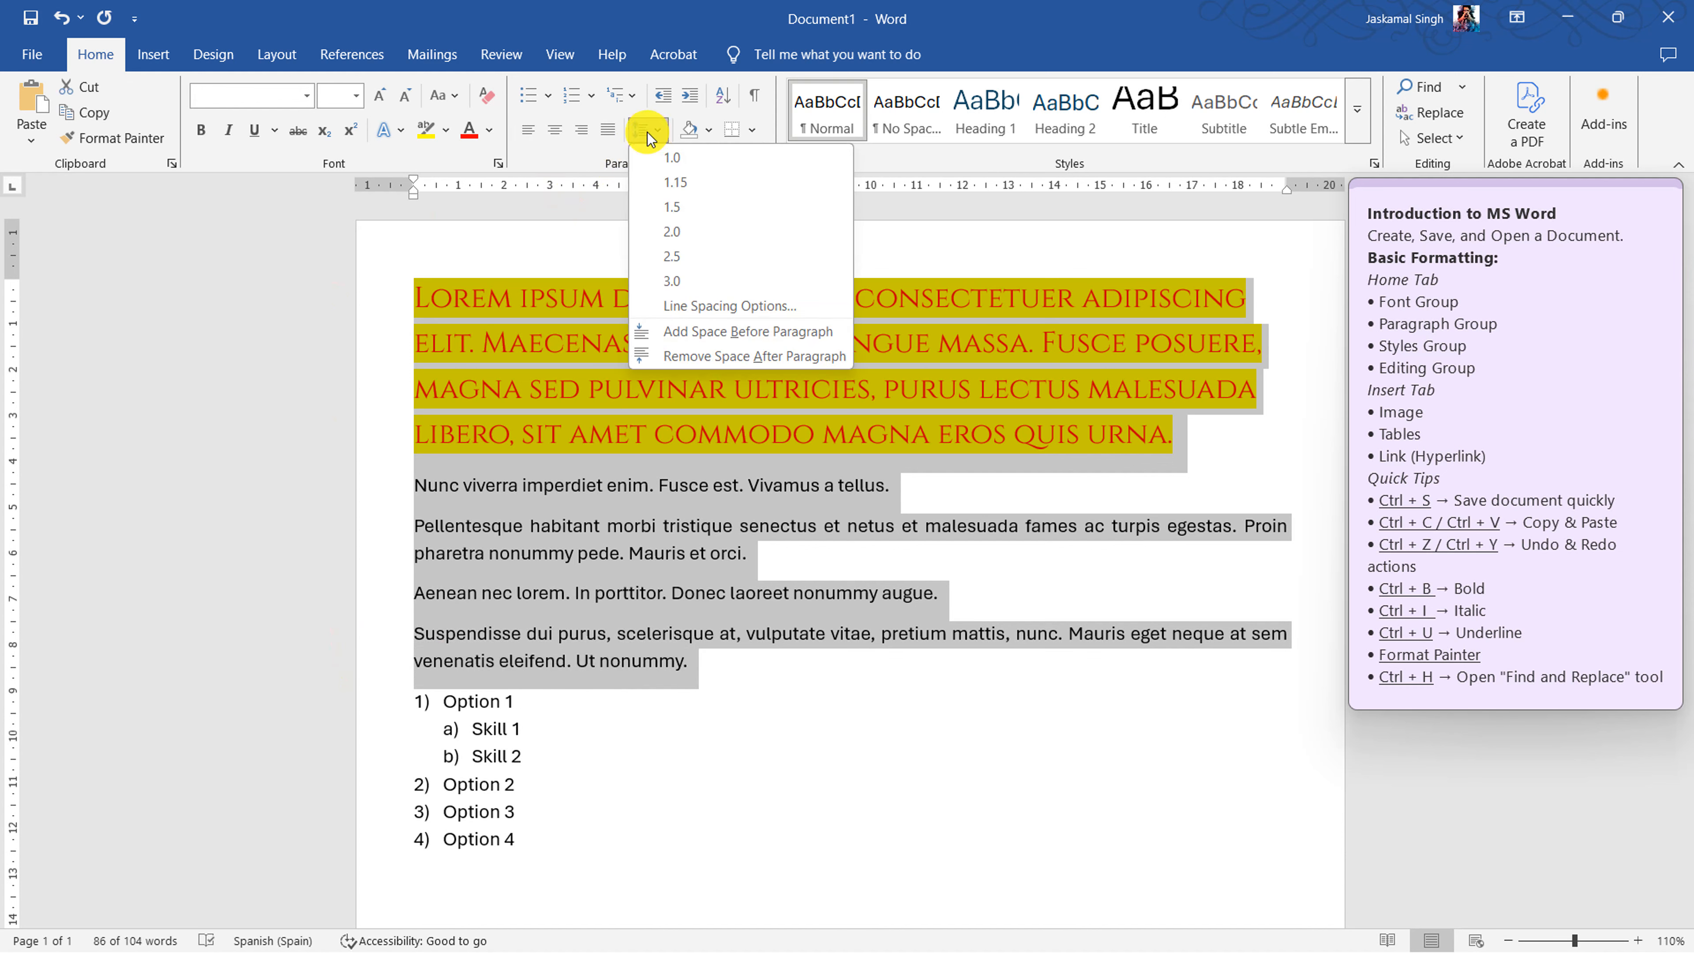
pyautogui.click(532, 359)
pyautogui.click(565, 363)
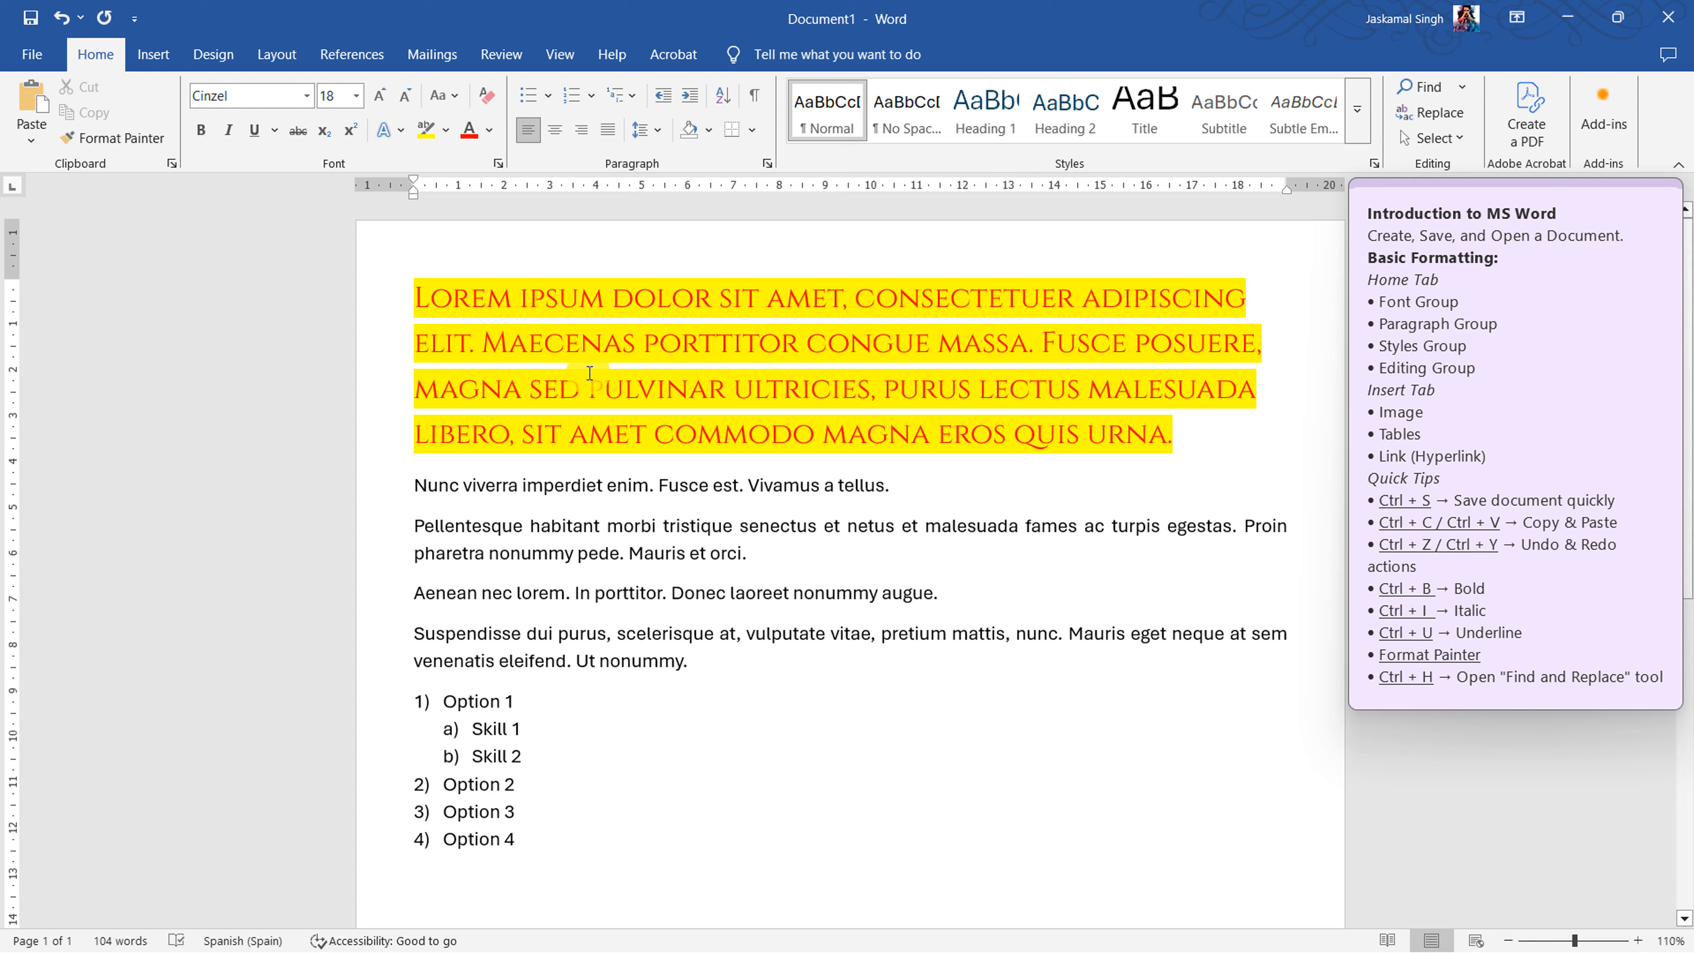
# - Set the line spacing of the highlighted first paragraph to 2.0
pyautogui.moveTo(363, 308); pyautogui.dragTo(379, 441)
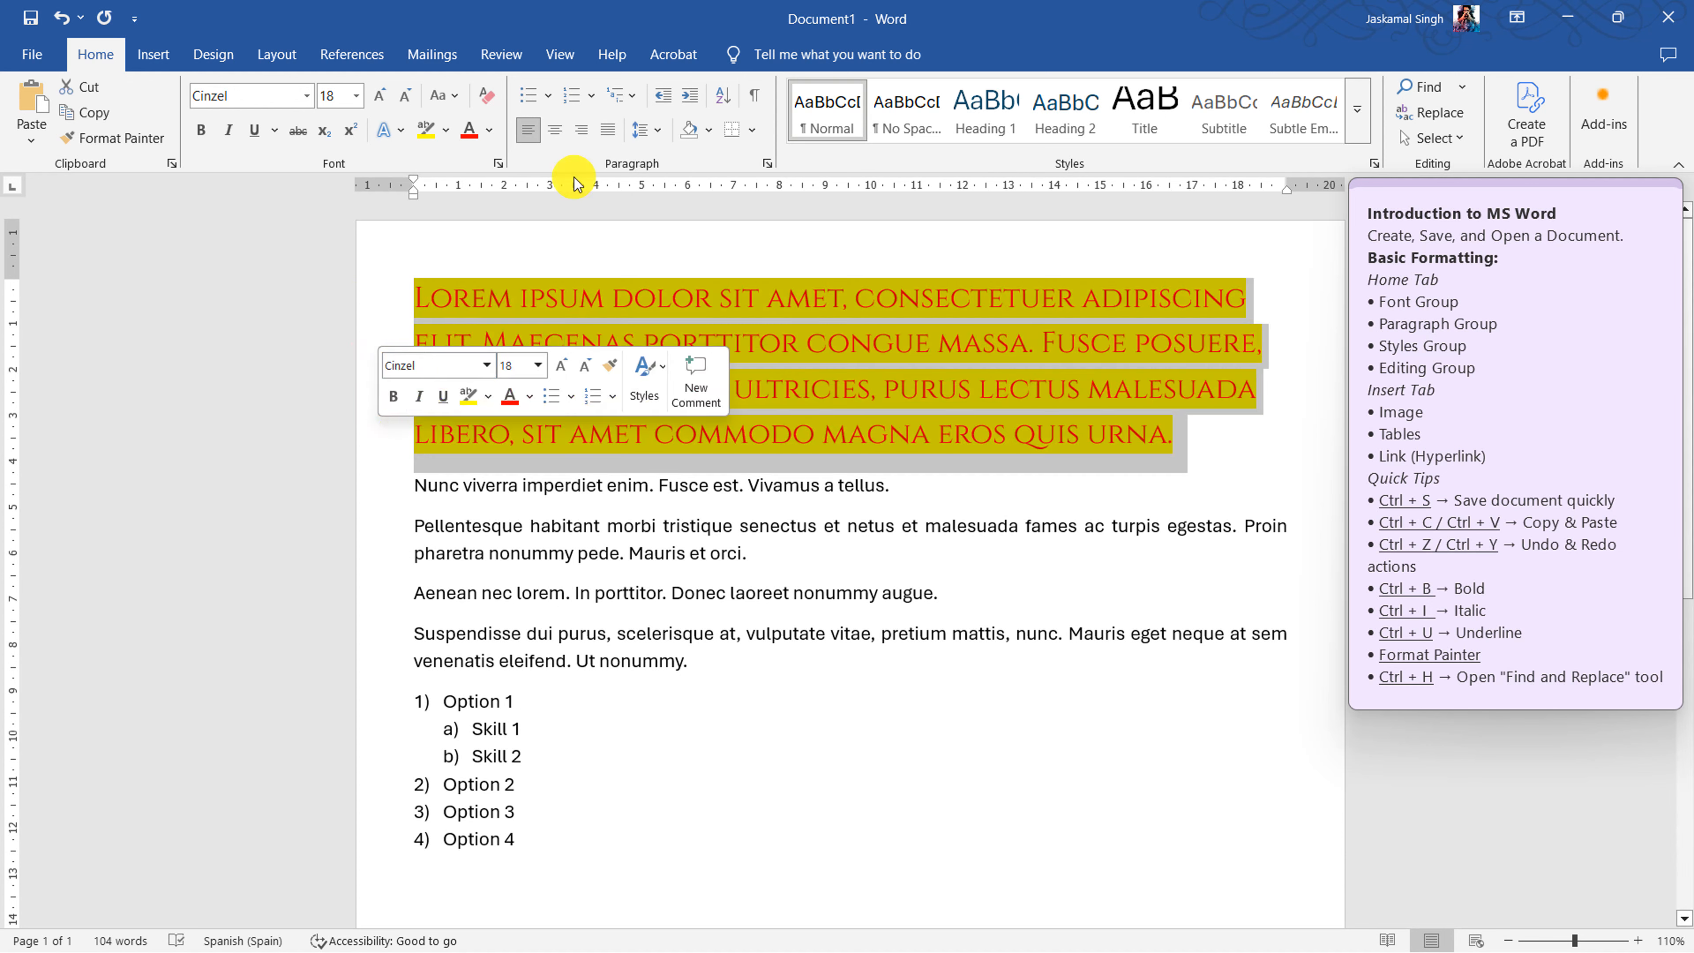
pyautogui.click(650, 132)
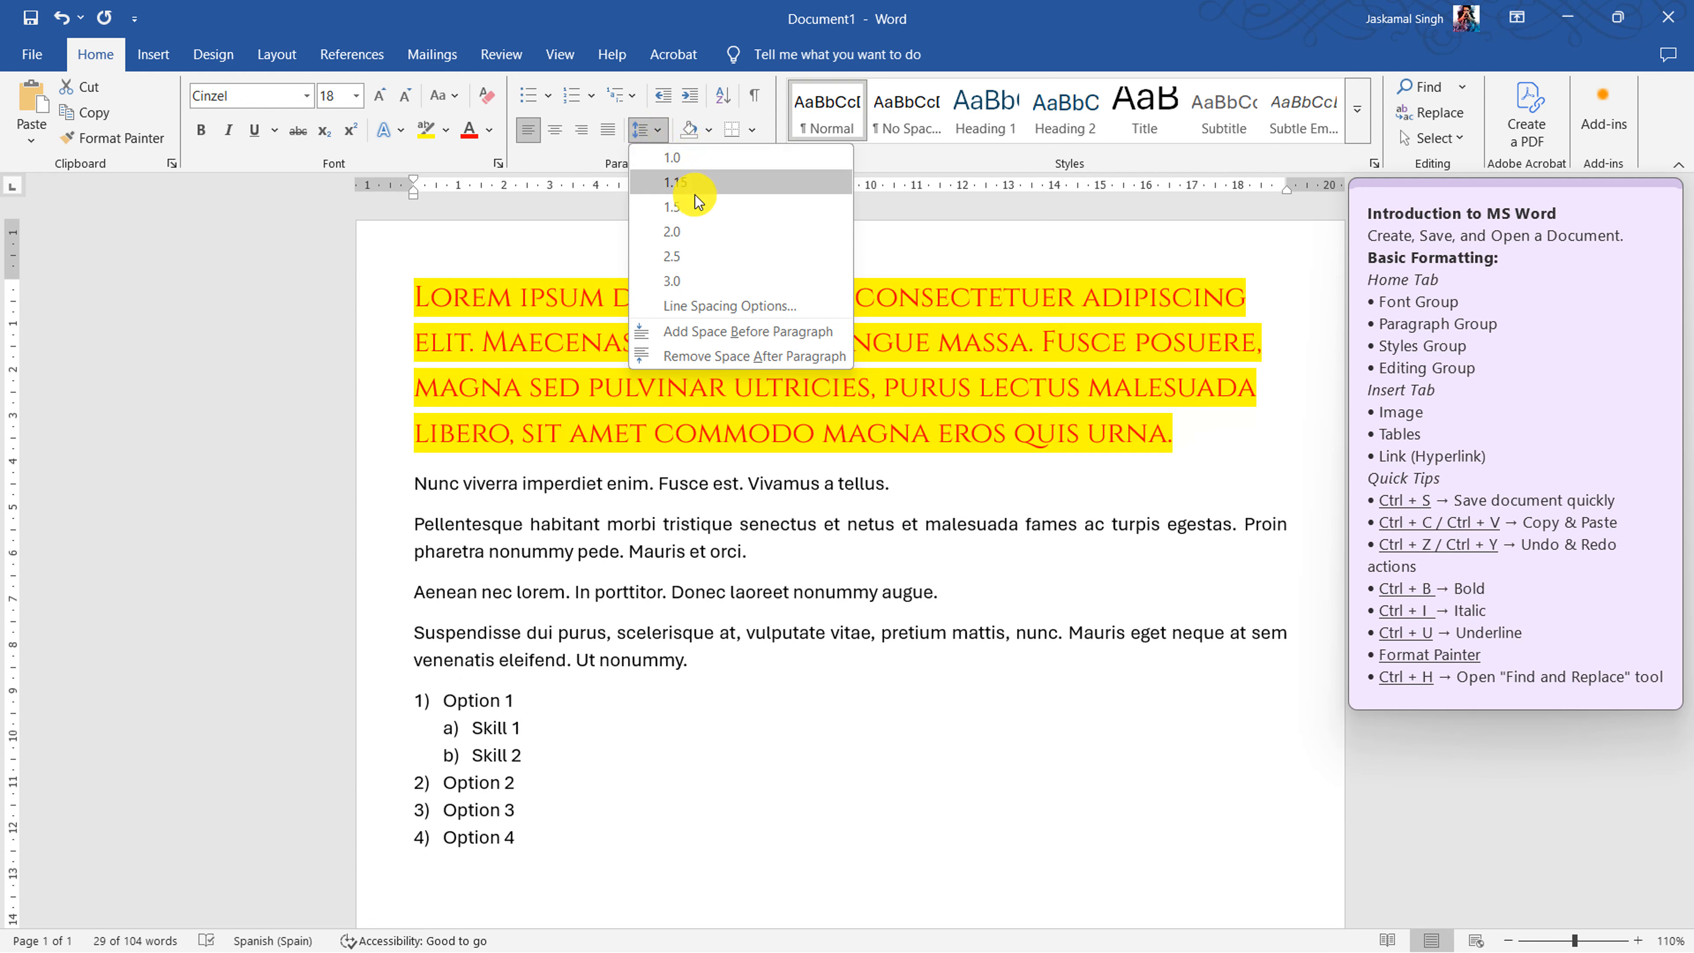
pyautogui.click(700, 231)
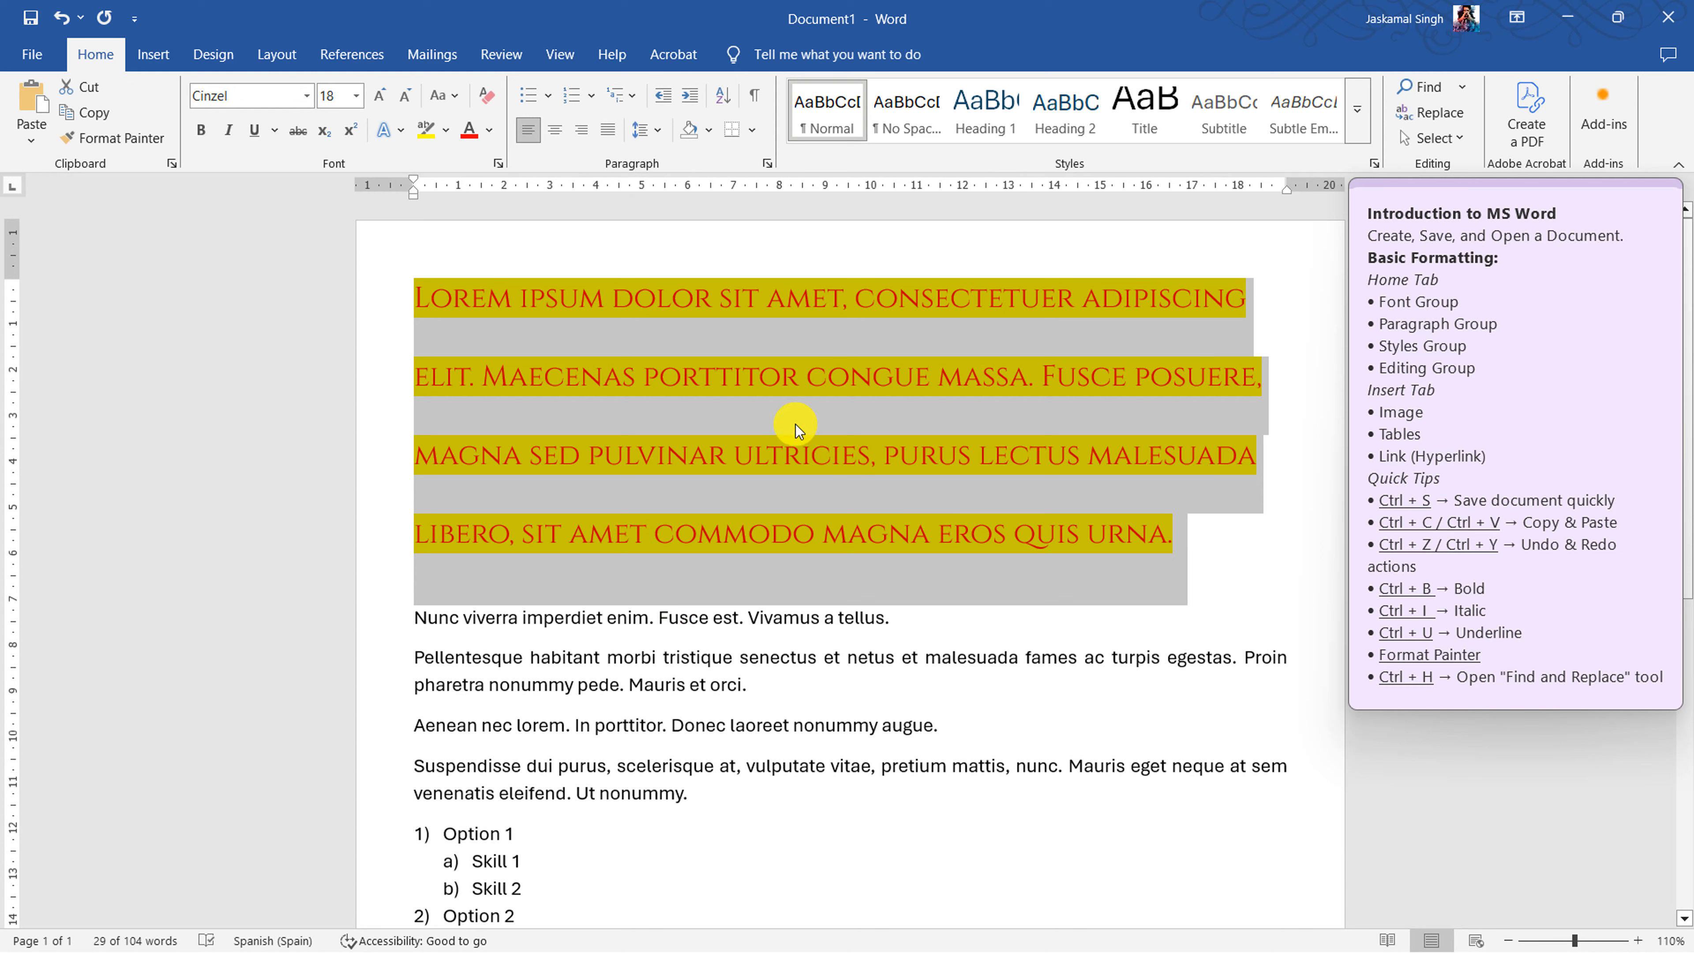
pyautogui.click(994, 659)
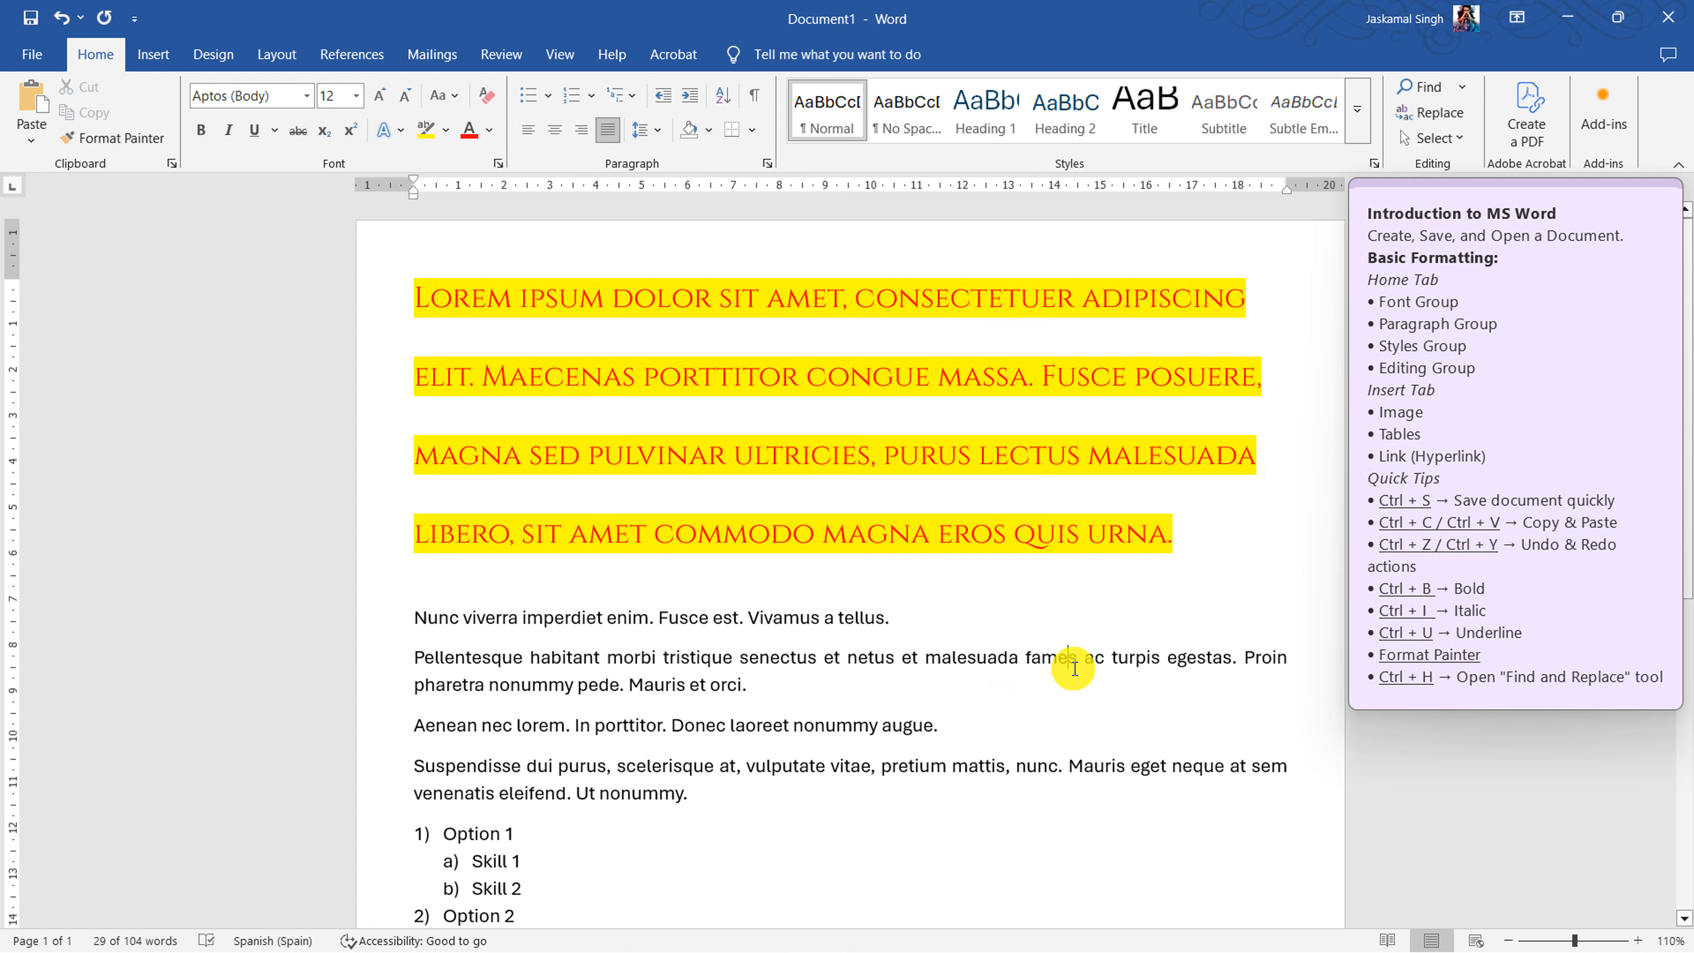
# - Reduce the highlighted first paragraph's line spacing to 1.0
pyautogui.click(328, 604)
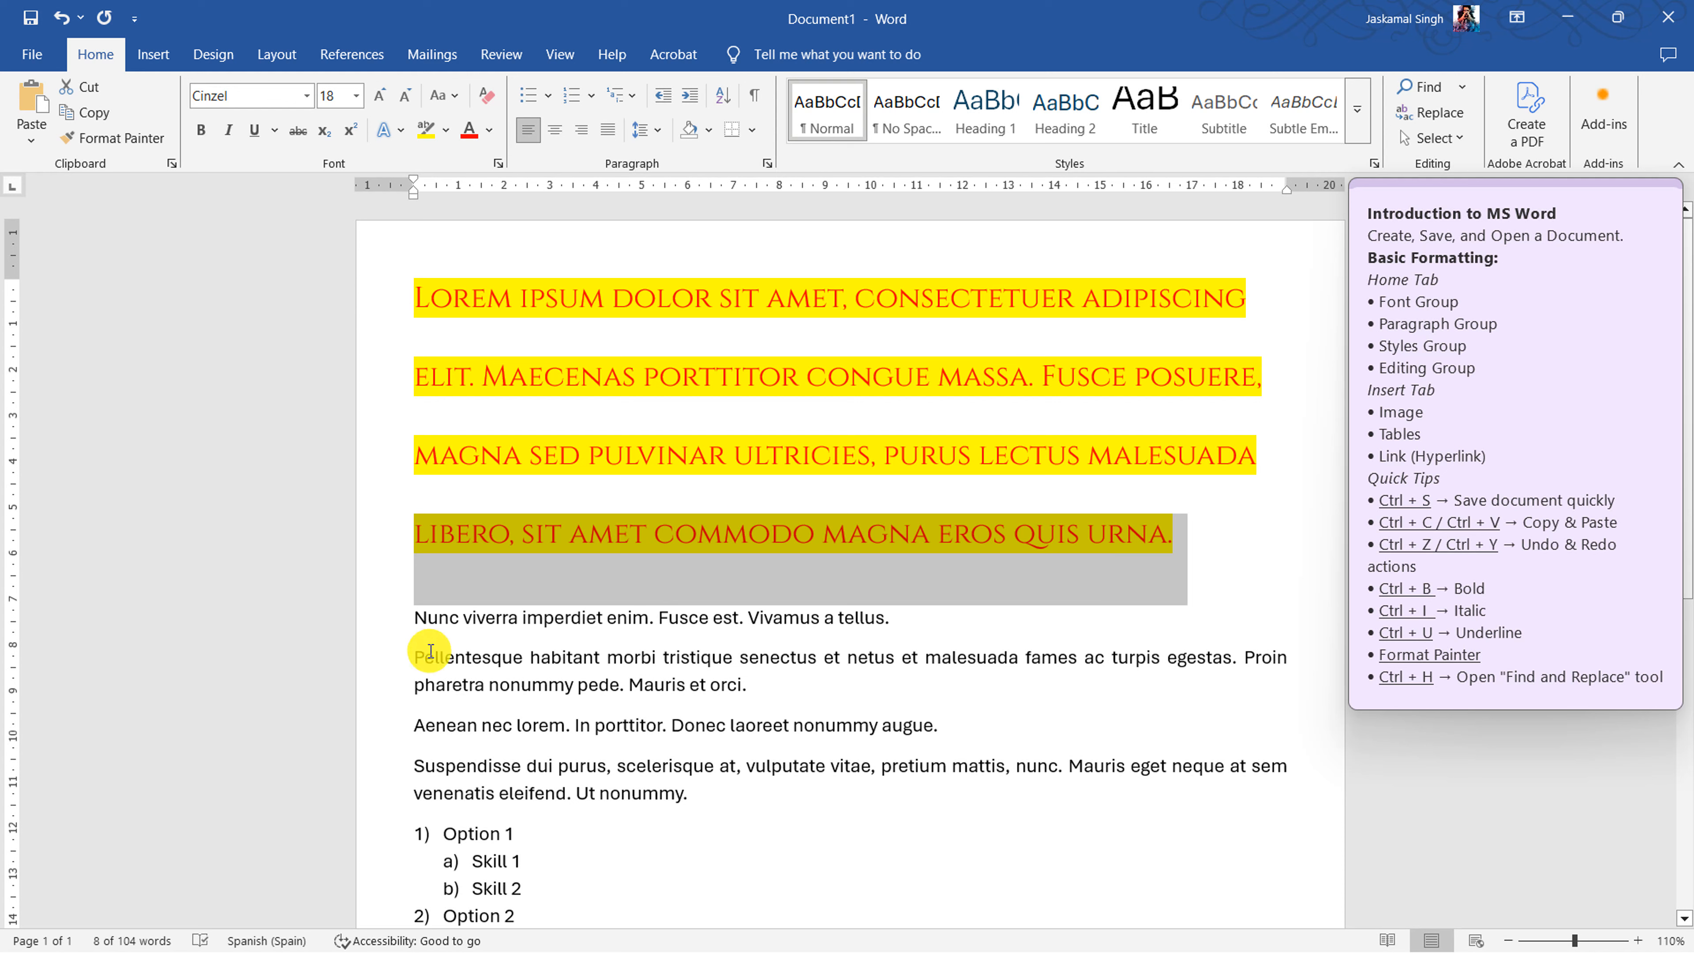
pyautogui.click(364, 658)
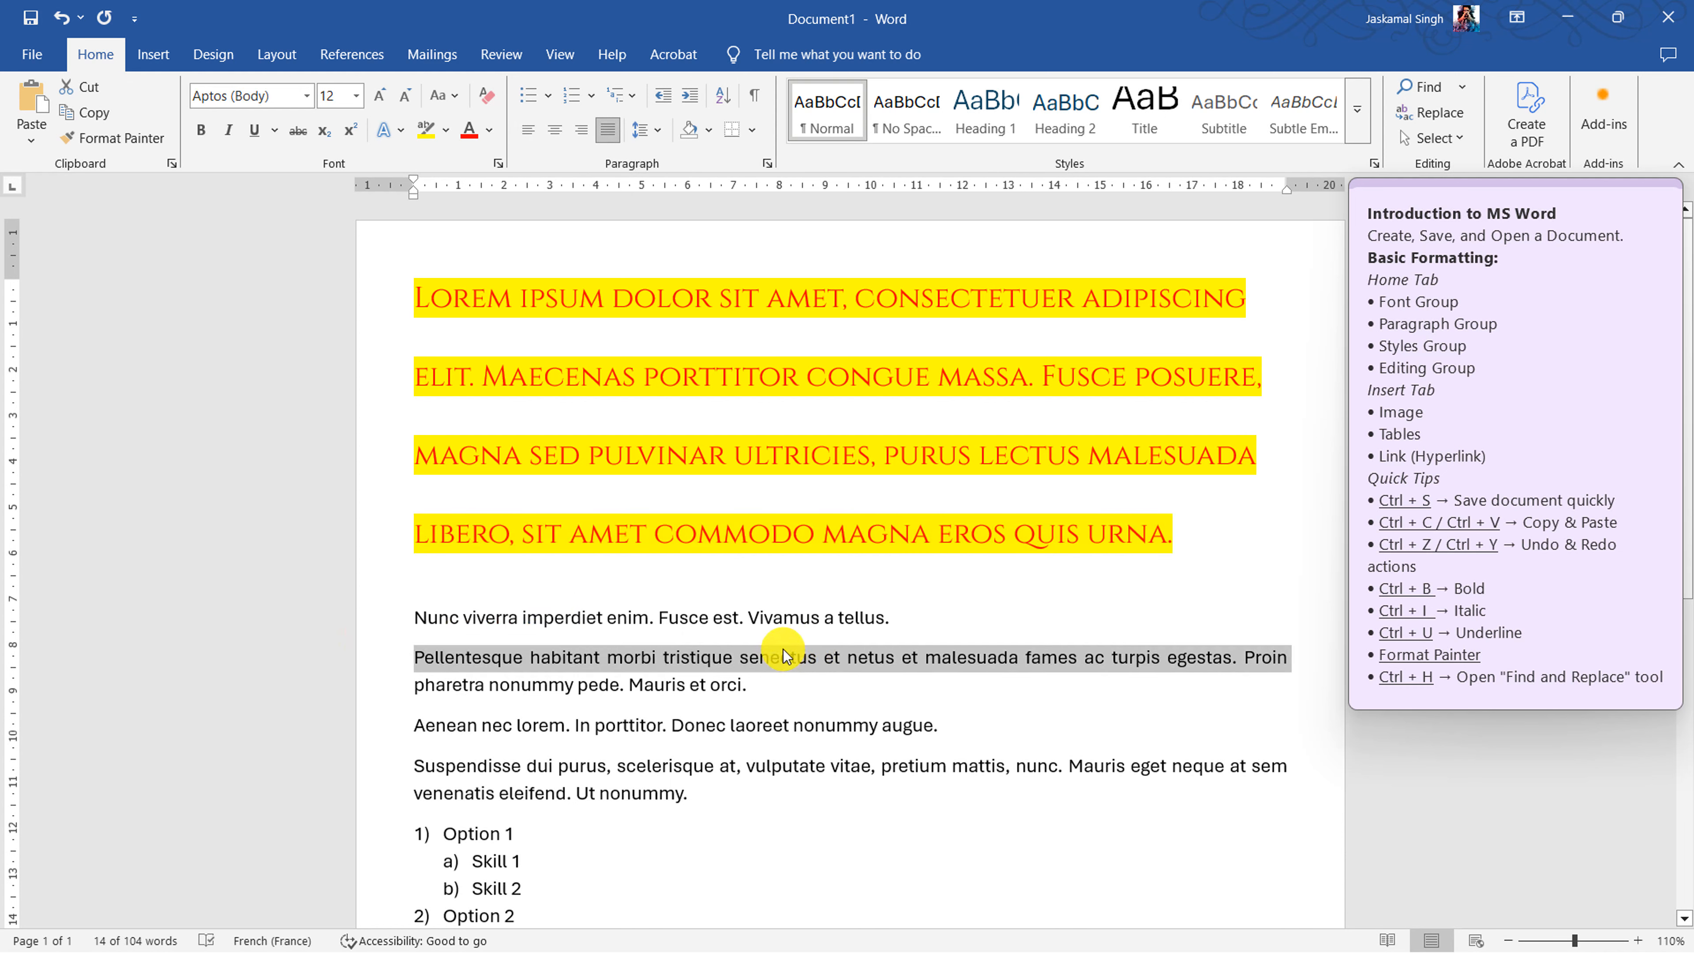
pyautogui.click(367, 522)
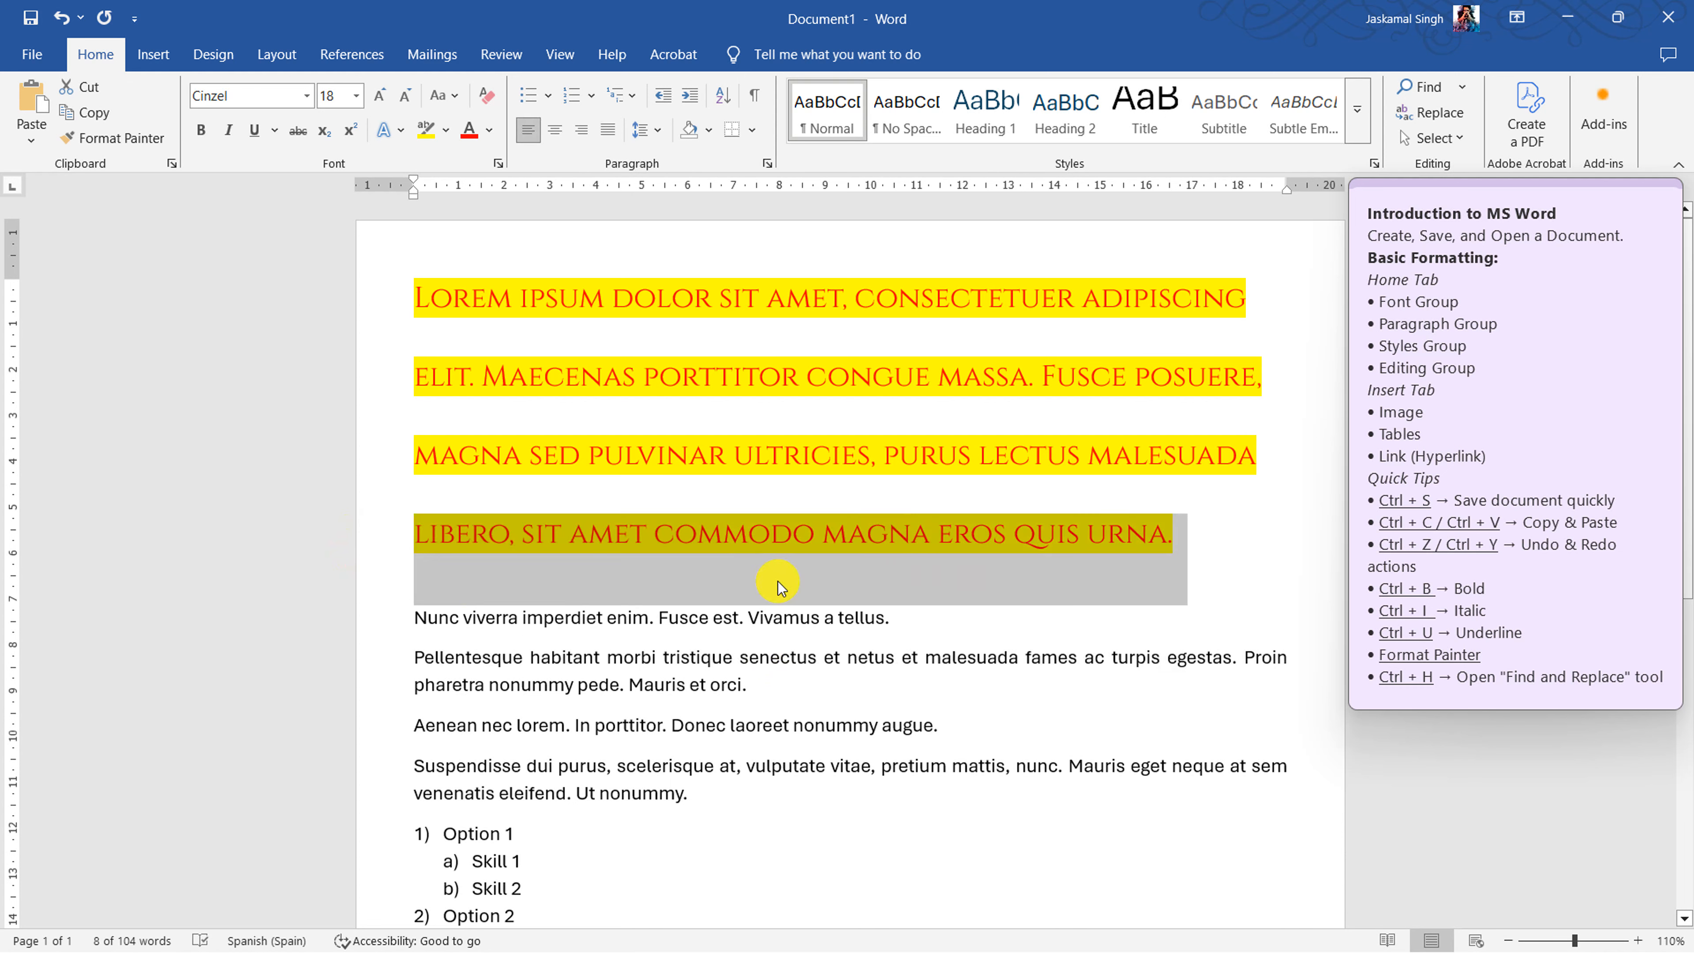
pyautogui.click(657, 130)
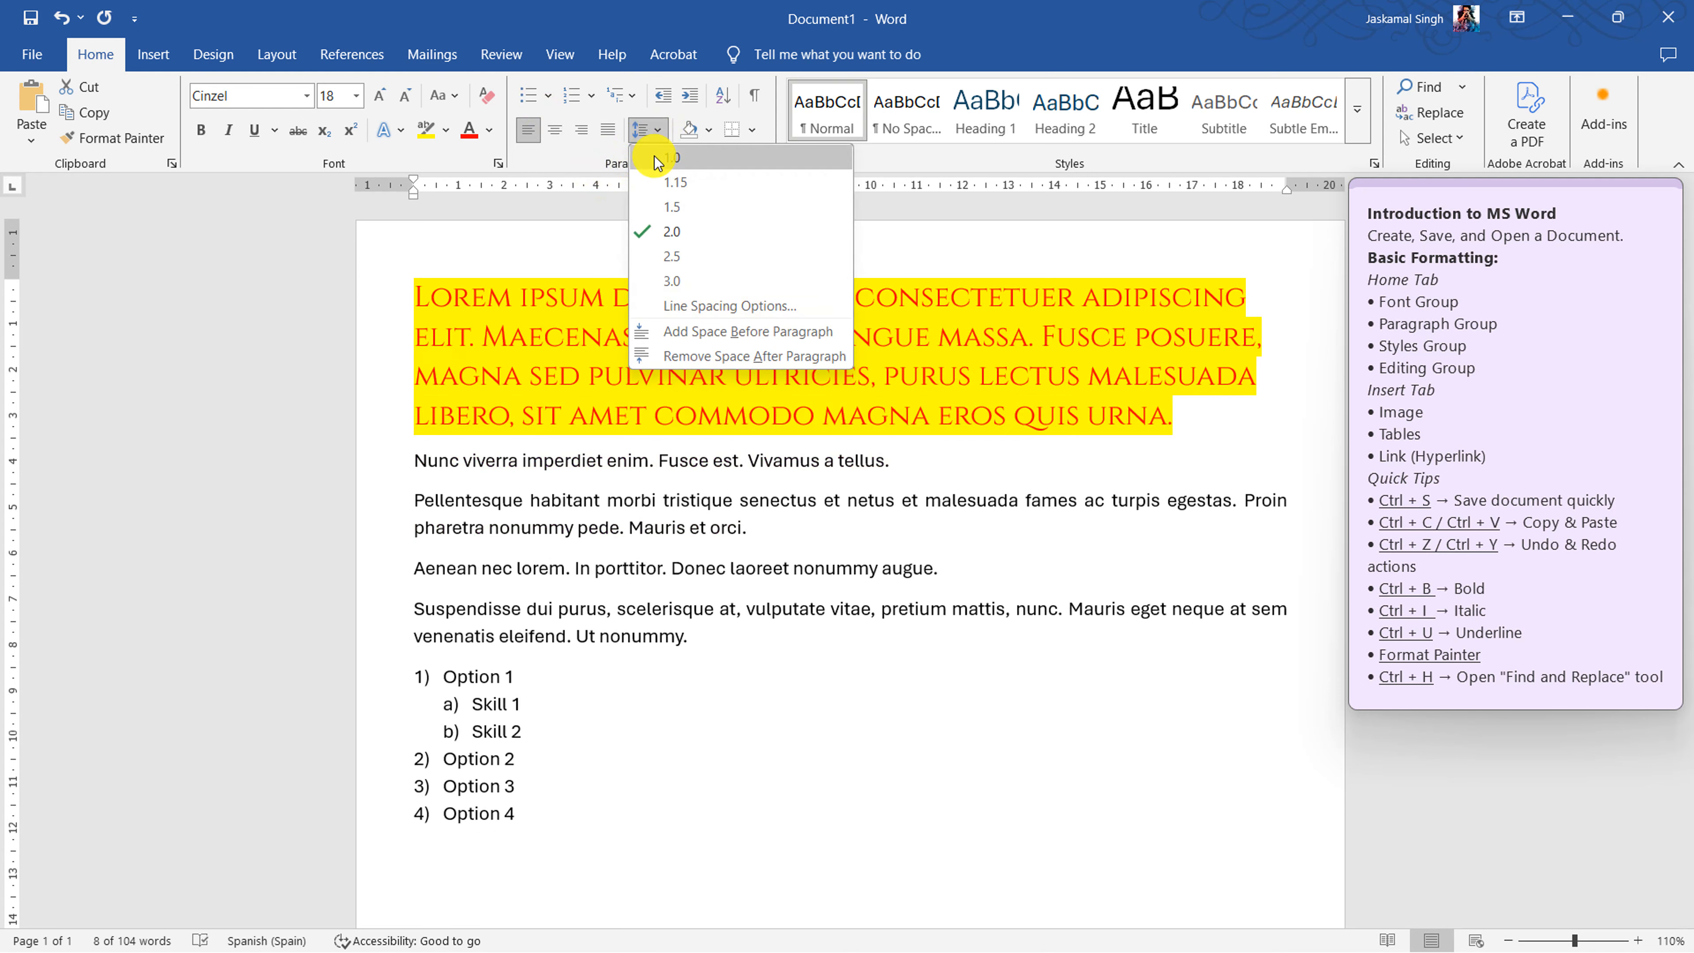
pyautogui.click(657, 160)
pyautogui.click(981, 320)
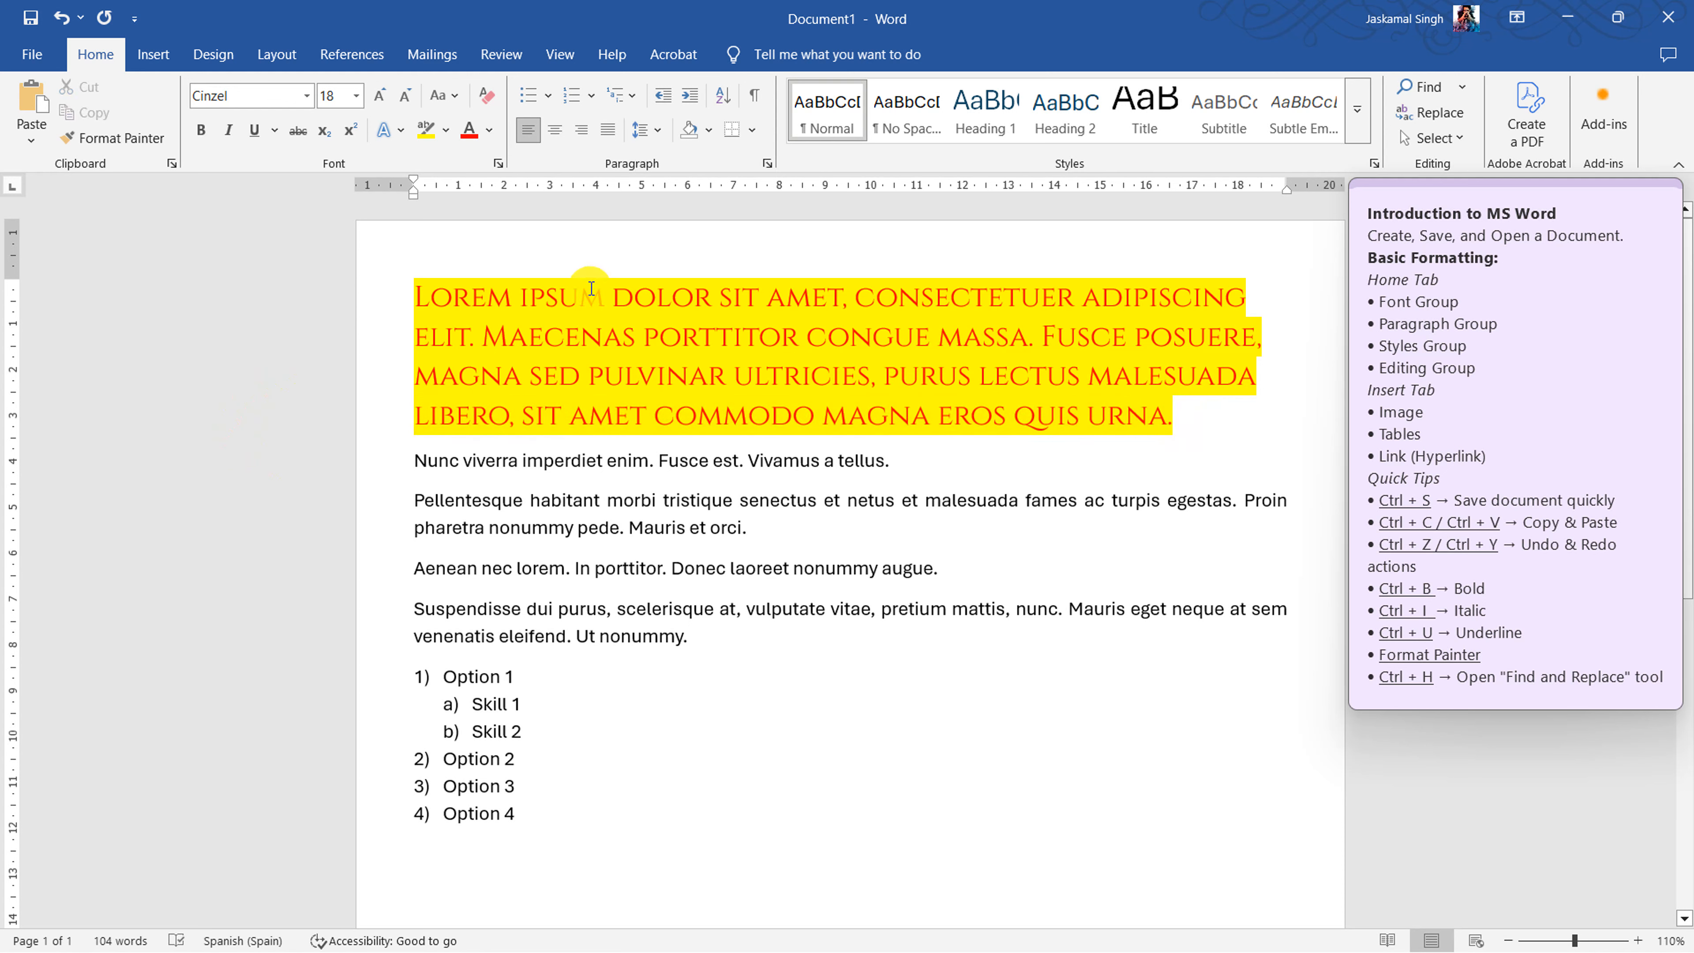
# - Select the whole highlighted first paragraph and set its line spacing to 1.5
pyautogui.moveTo(371, 300); pyautogui.dragTo(374, 414)
pyautogui.click(1145, 512)
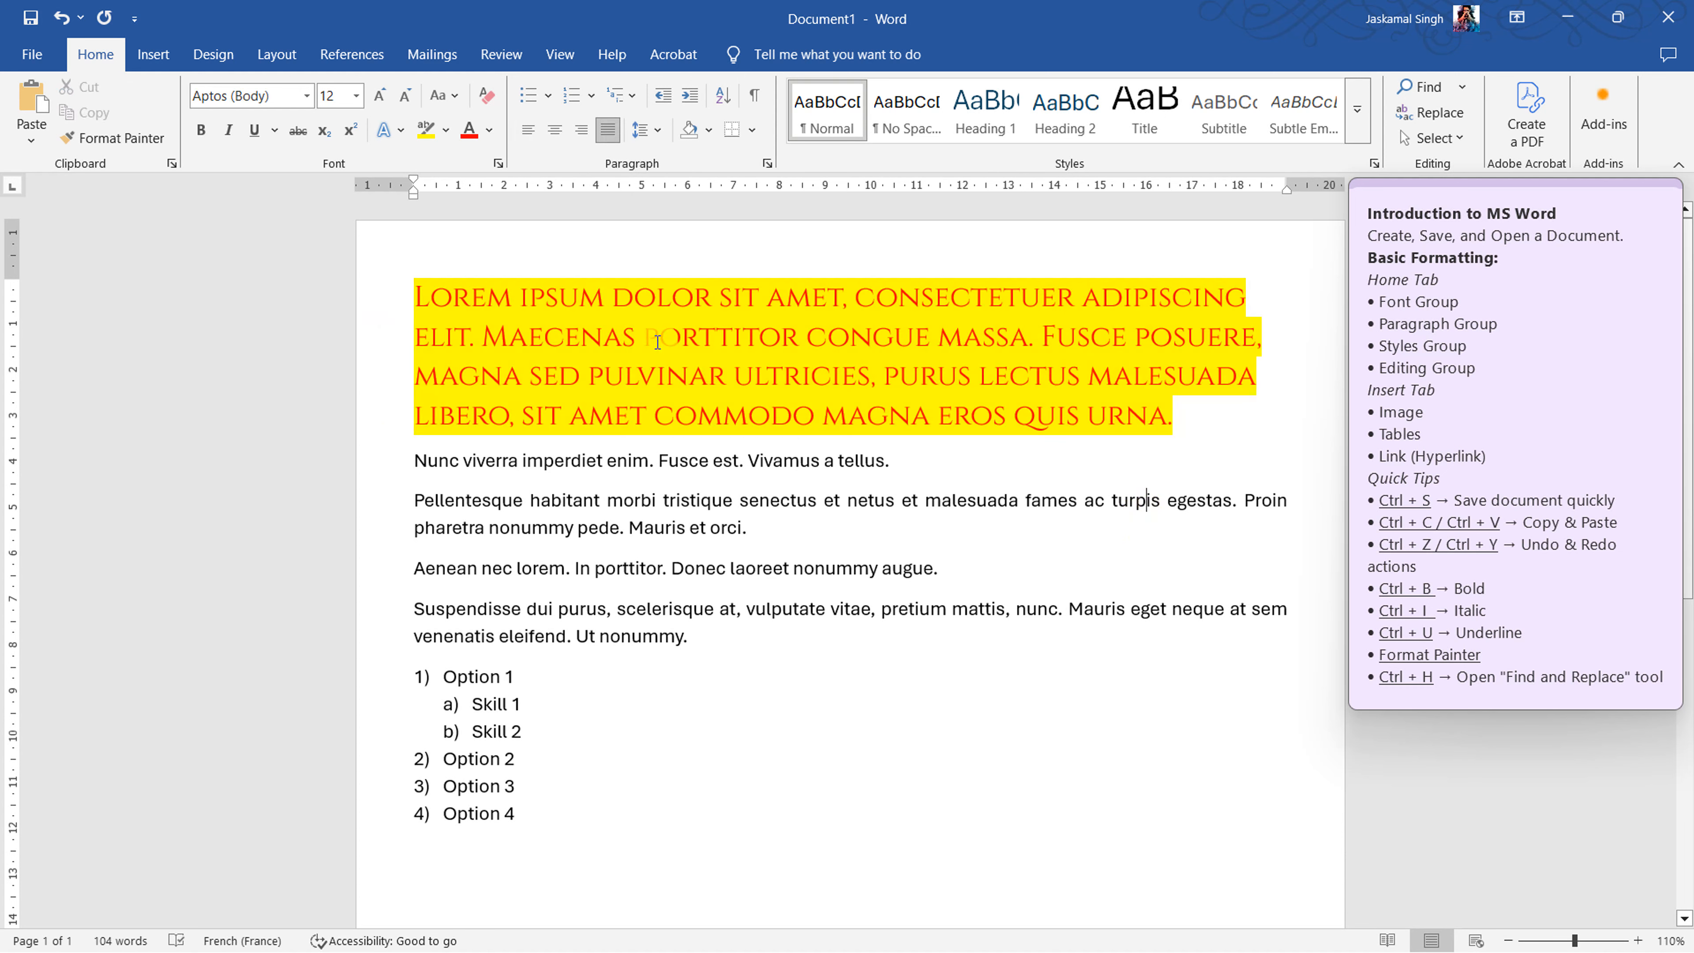
pyautogui.moveTo(365, 300); pyautogui.dragTo(374, 417)
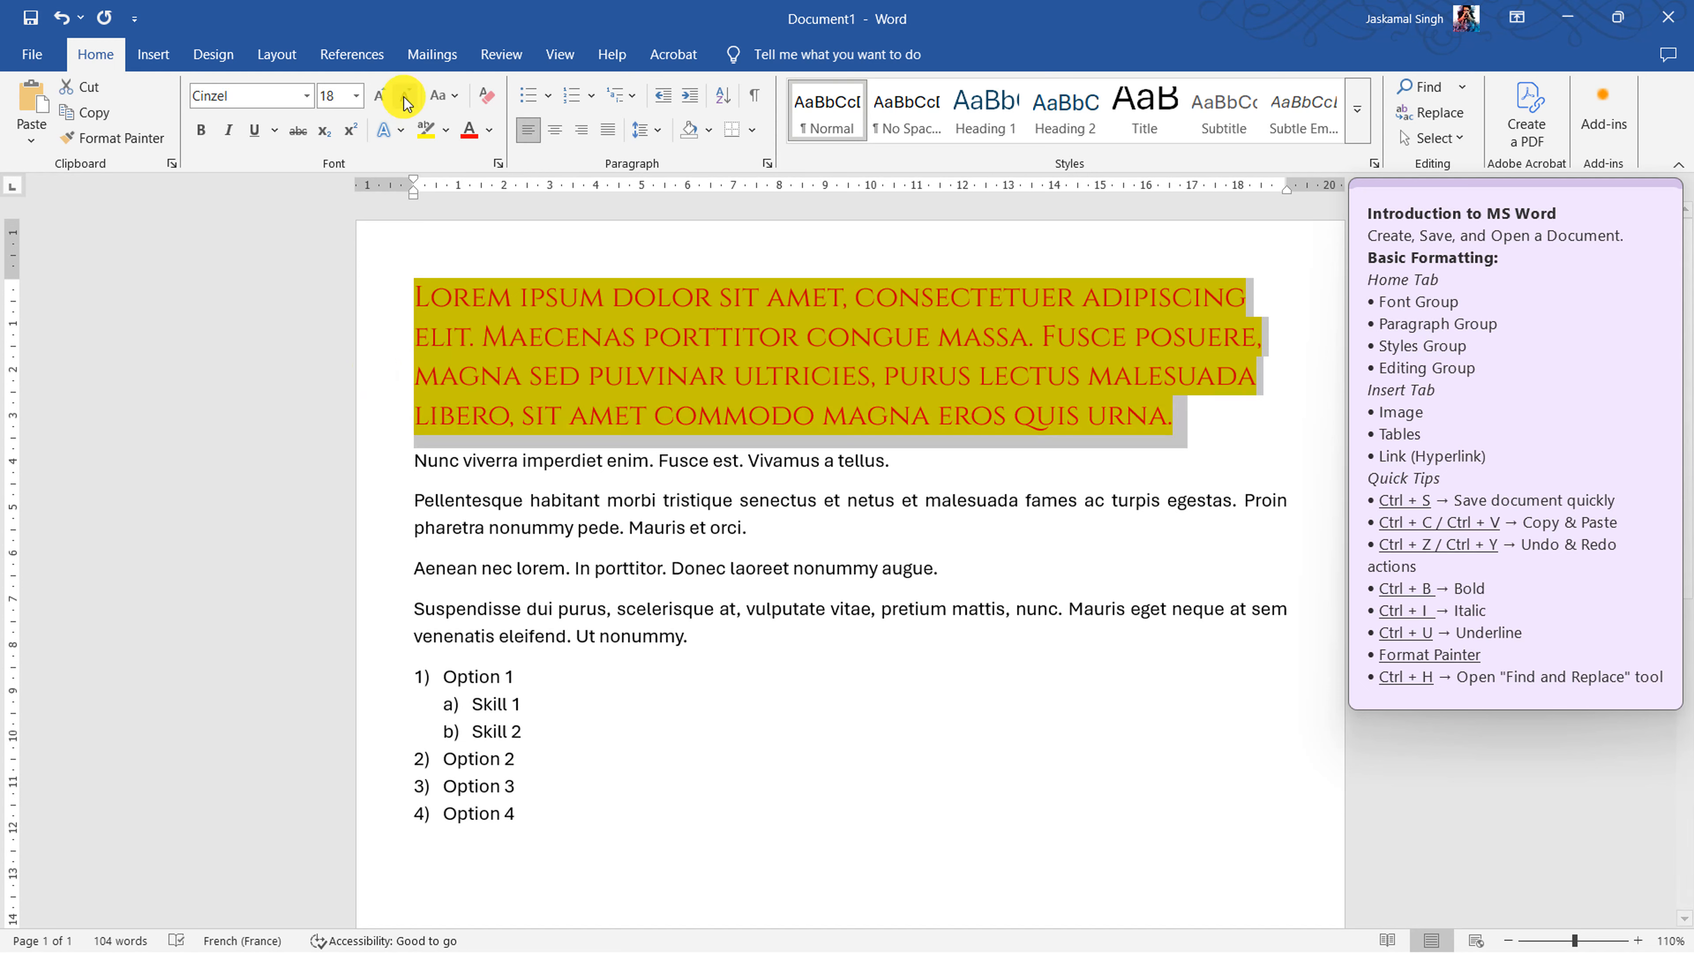
pyautogui.click(647, 134)
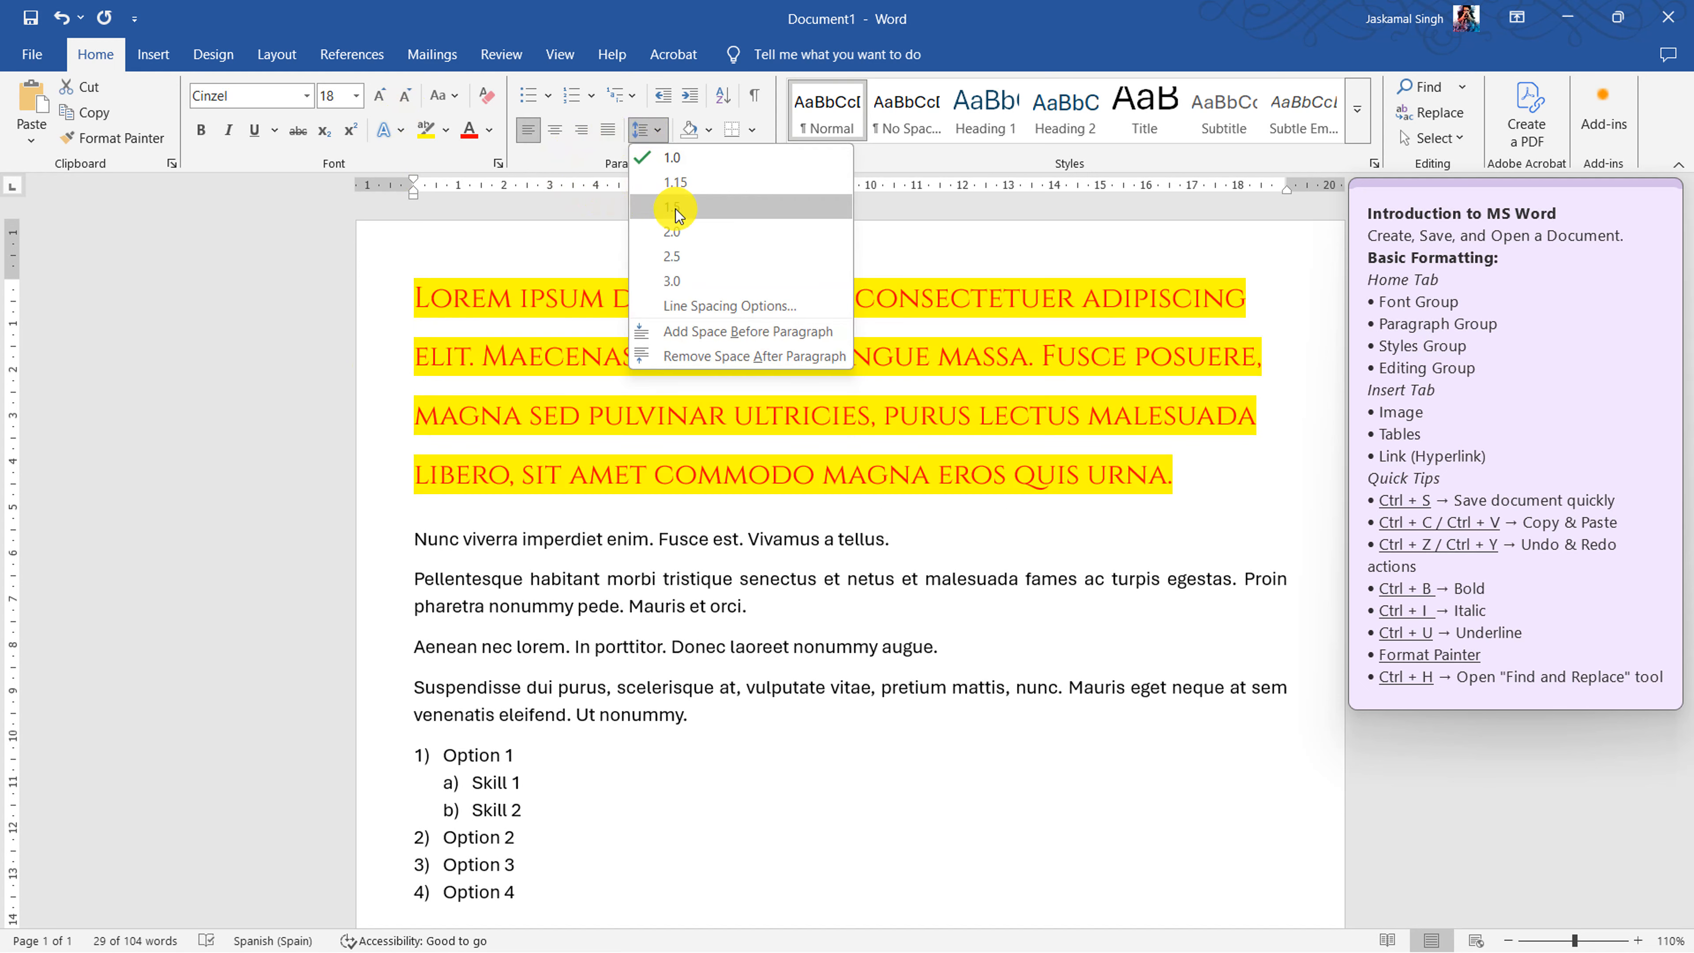
pyautogui.click(678, 208)
pyautogui.click(733, 348)
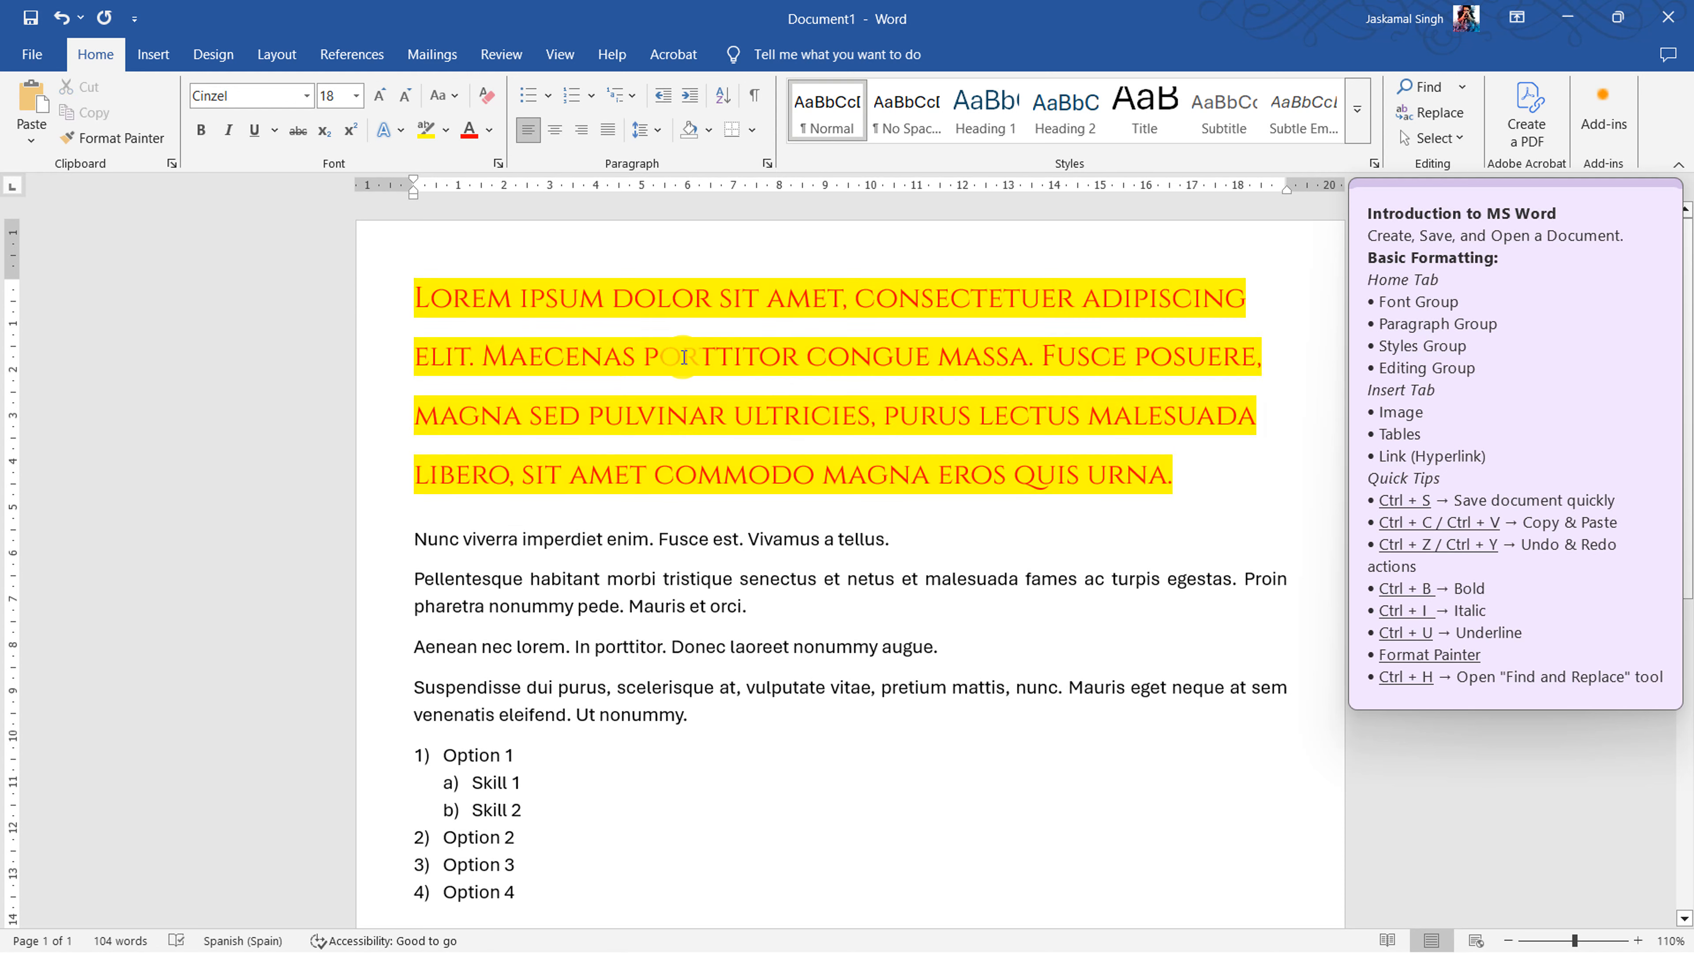
# - Reduce the line spacing of the yellow-highlighted first paragraph to 1.0
pyautogui.moveTo(644, 356); pyautogui.dragTo(1027, 365)
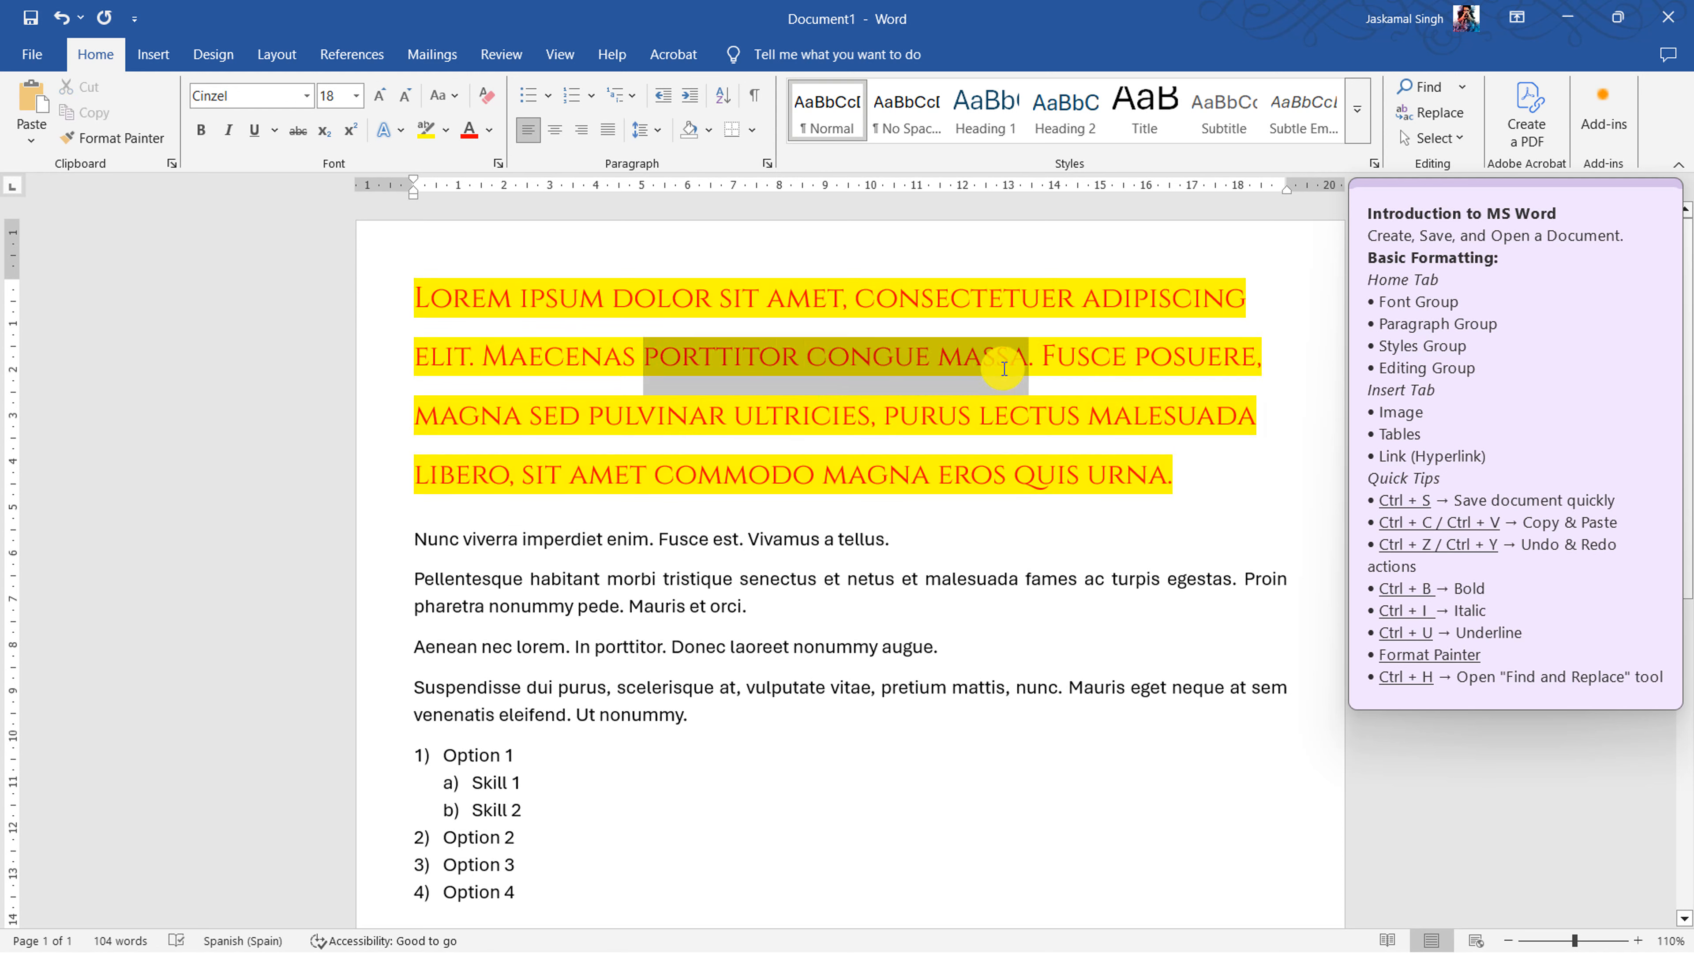
pyautogui.click(645, 131)
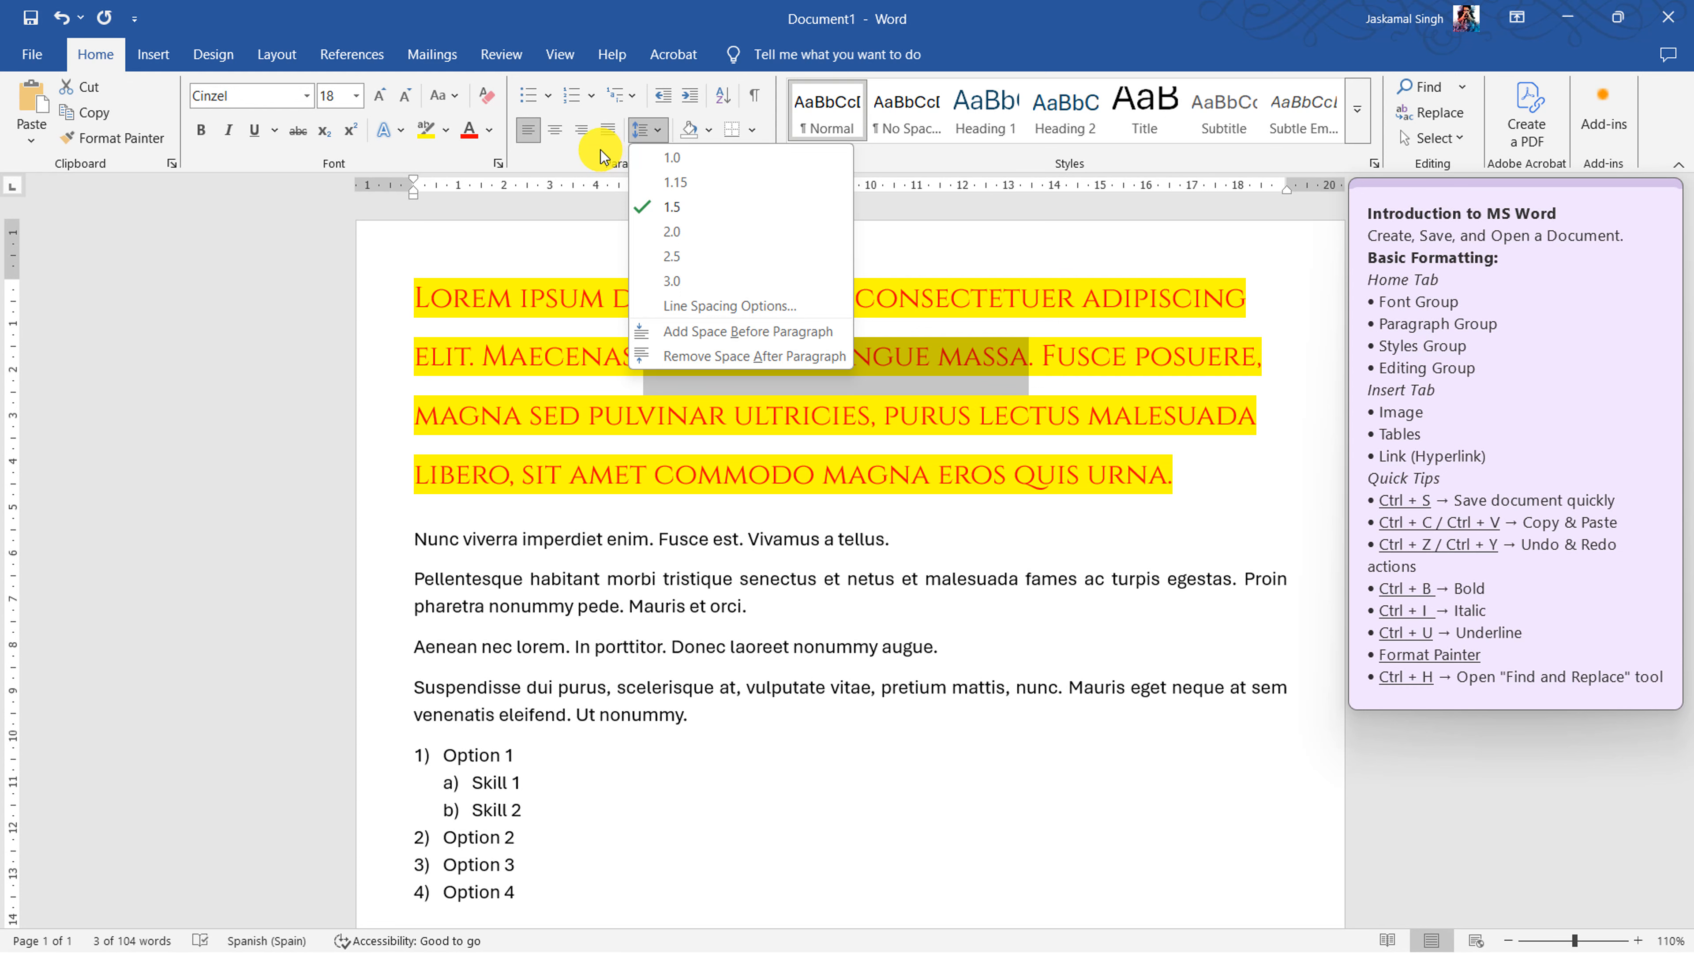
pyautogui.click(673, 157)
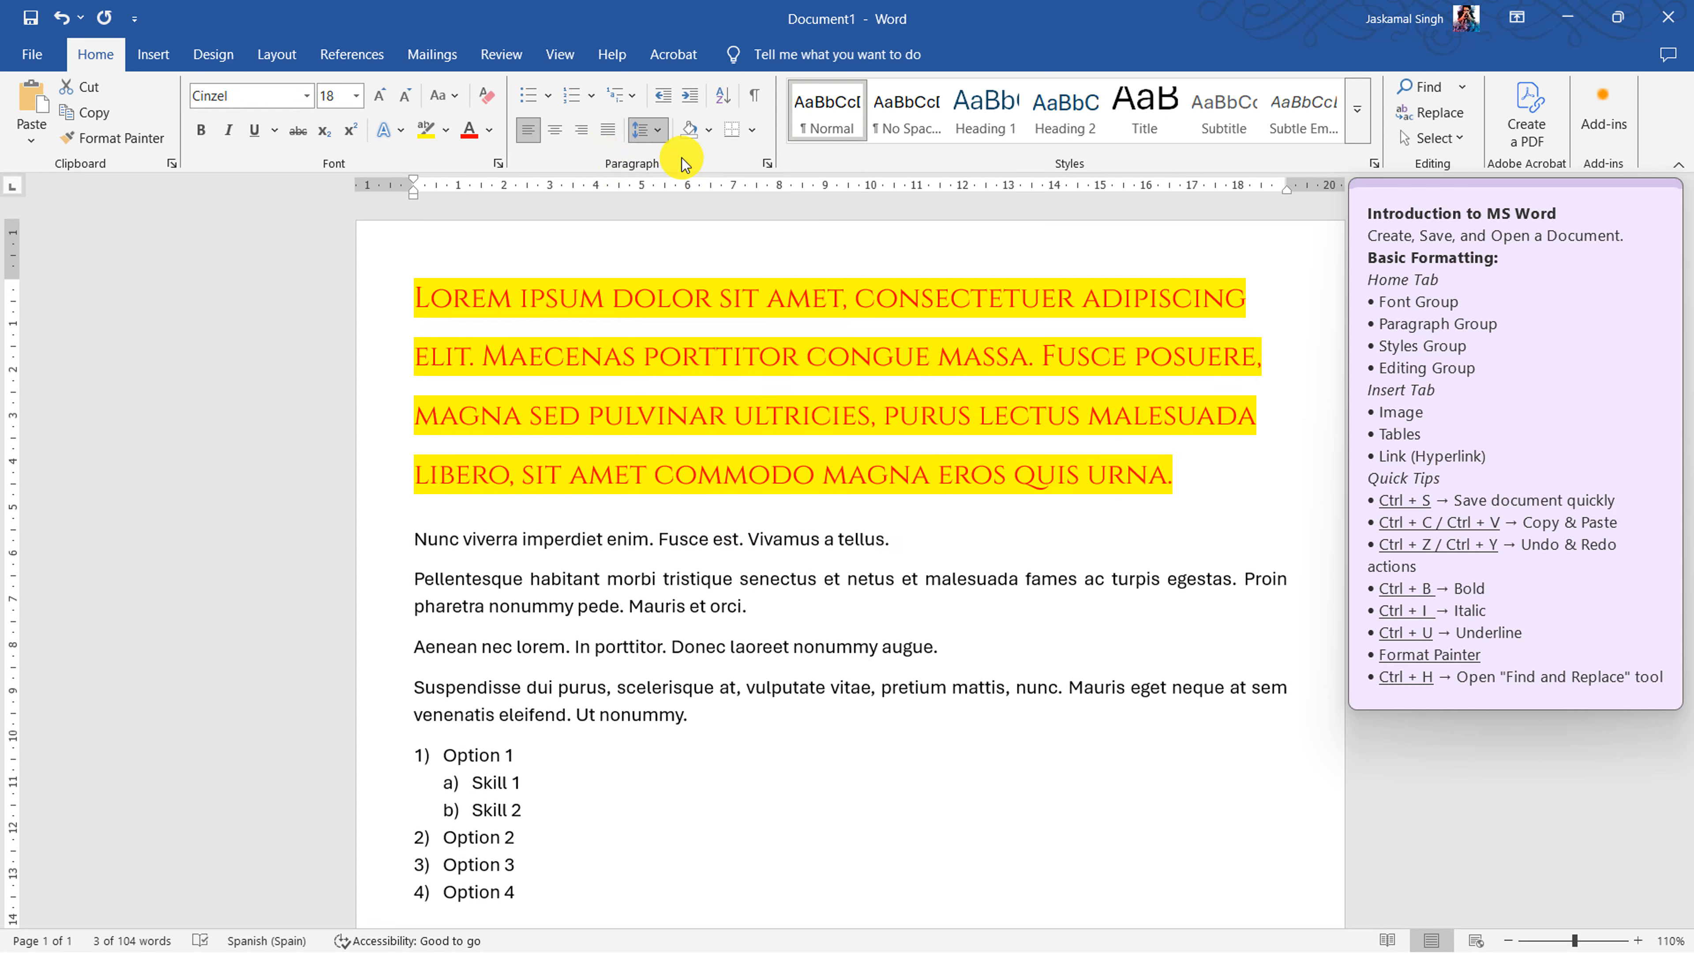
pyautogui.click(811, 477)
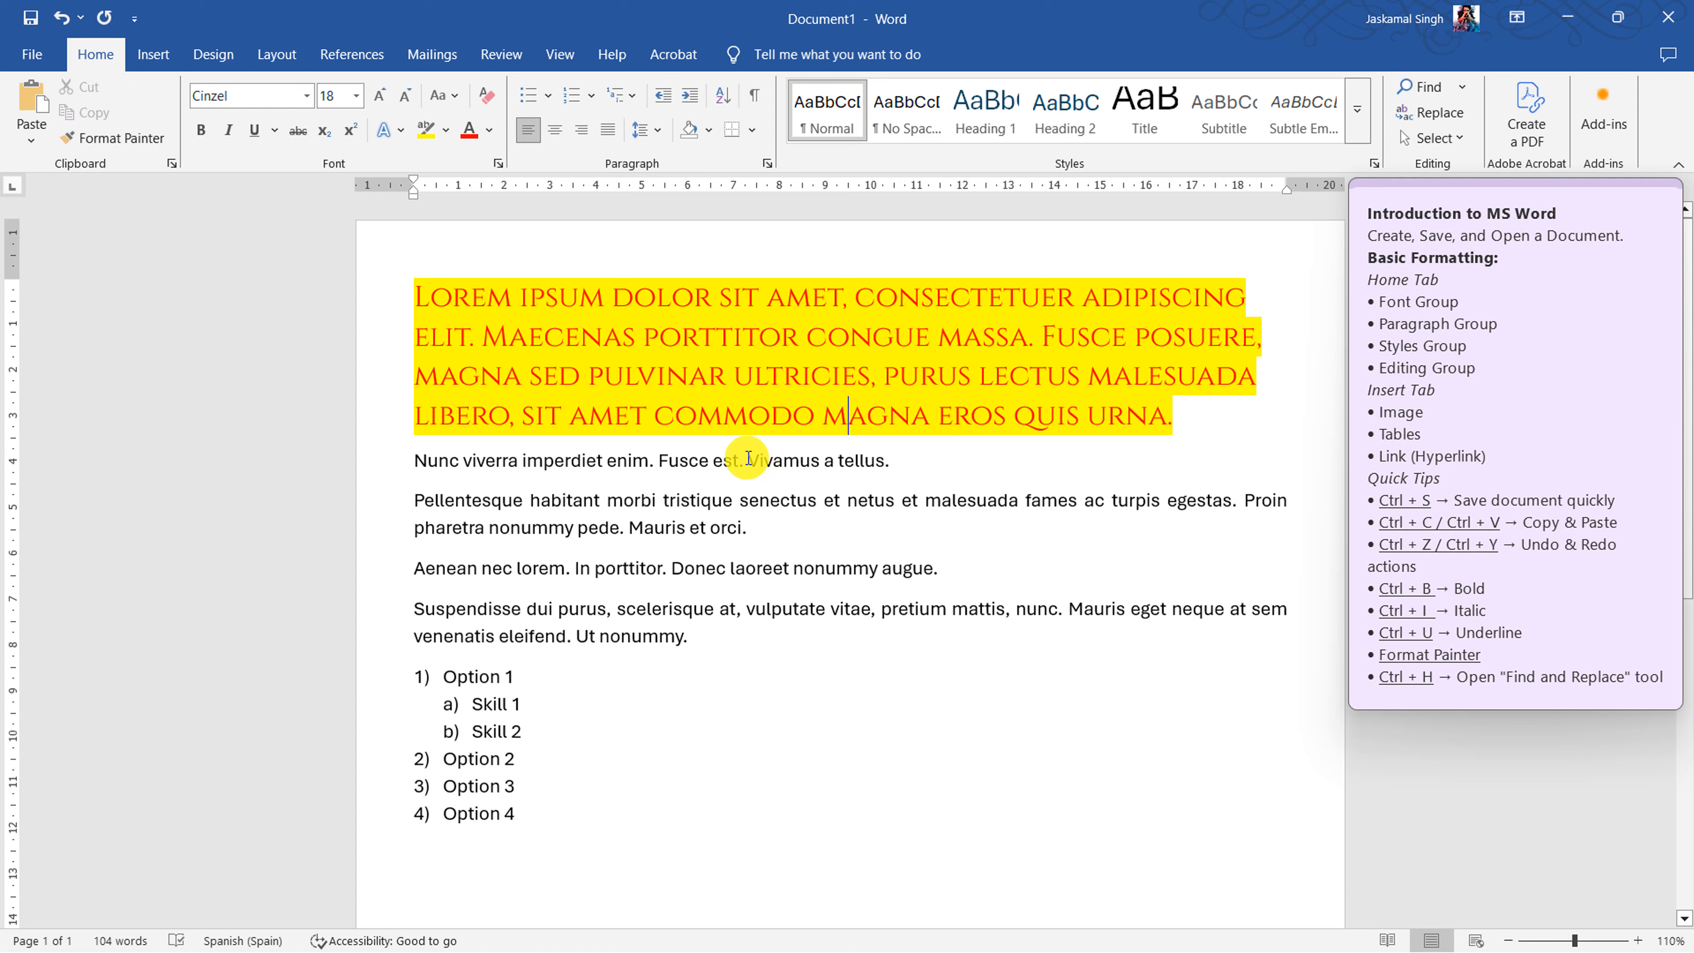
# - Split "Vivamus a tellus." into its own paragraph and set its line spacing to 3.0
pyautogui.press('Return')
pyautogui.click(390, 504)
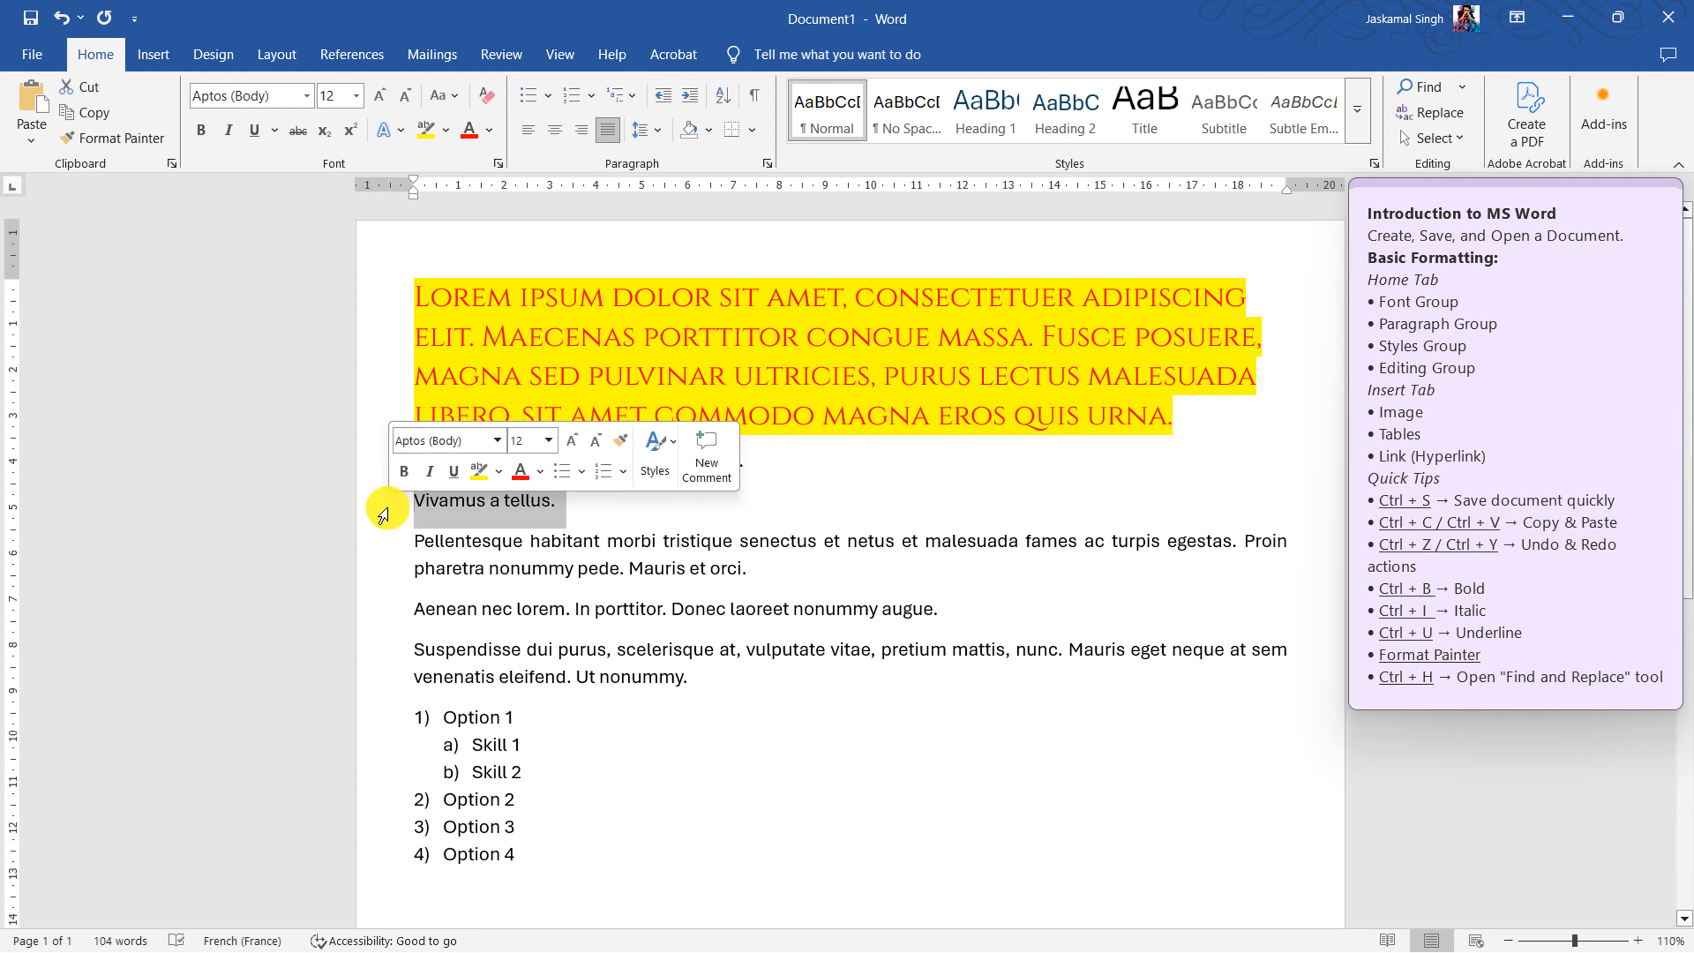
pyautogui.click(644, 129)
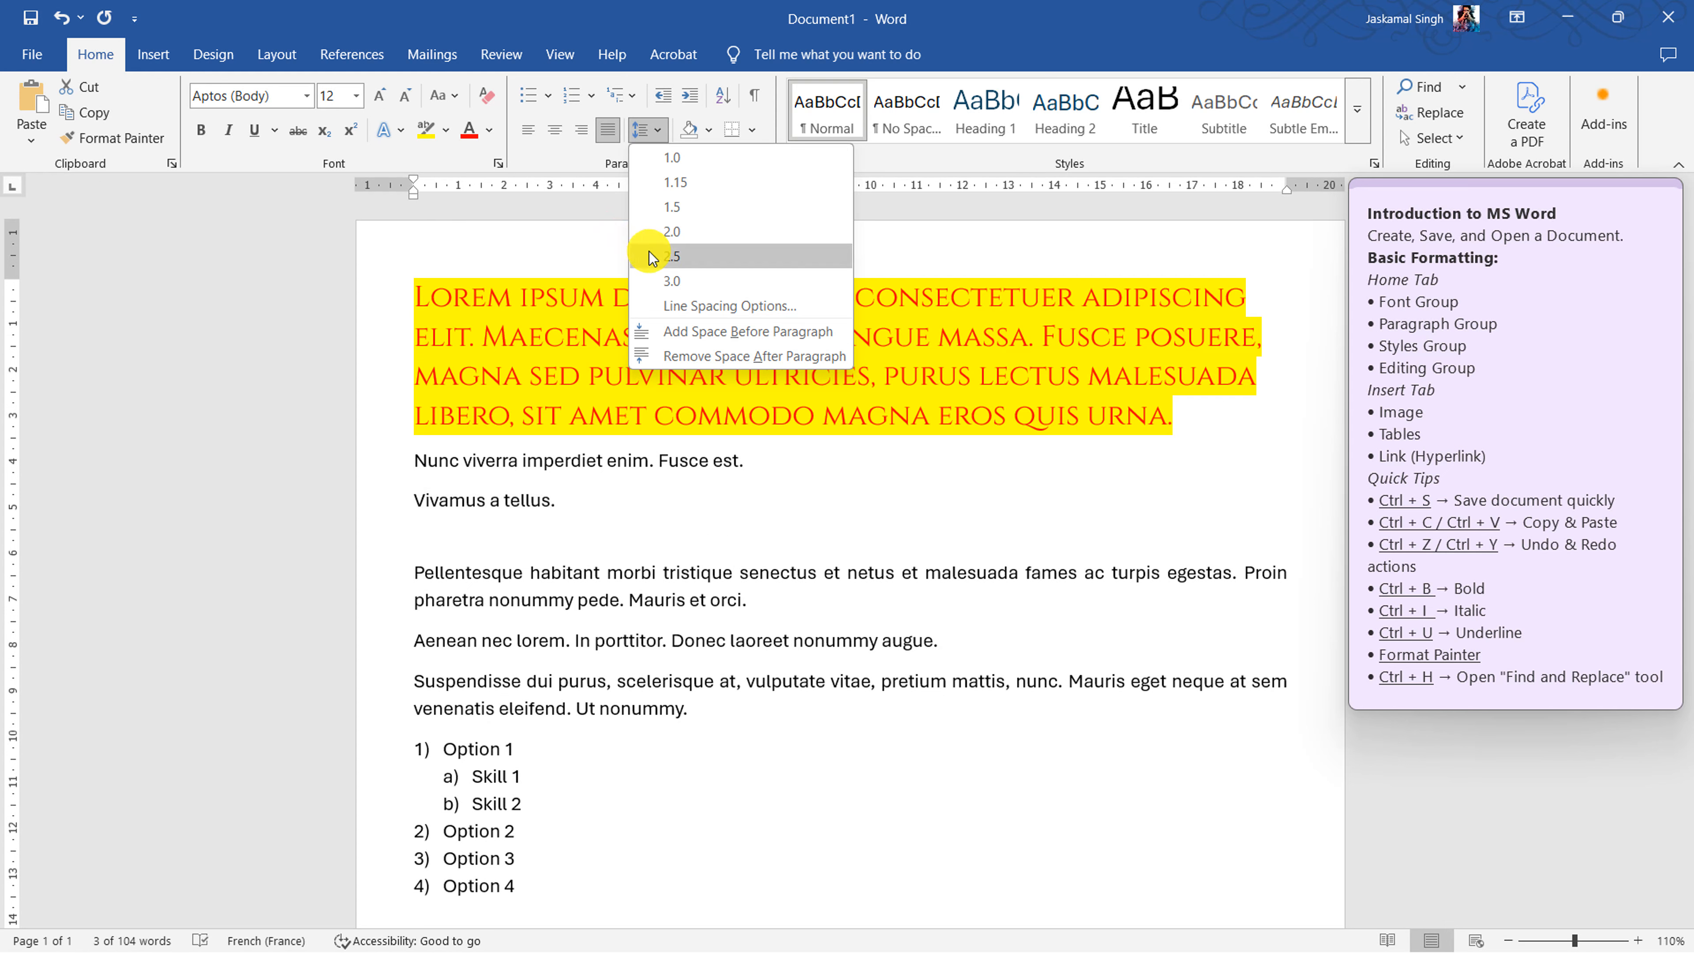
pyautogui.click(665, 280)
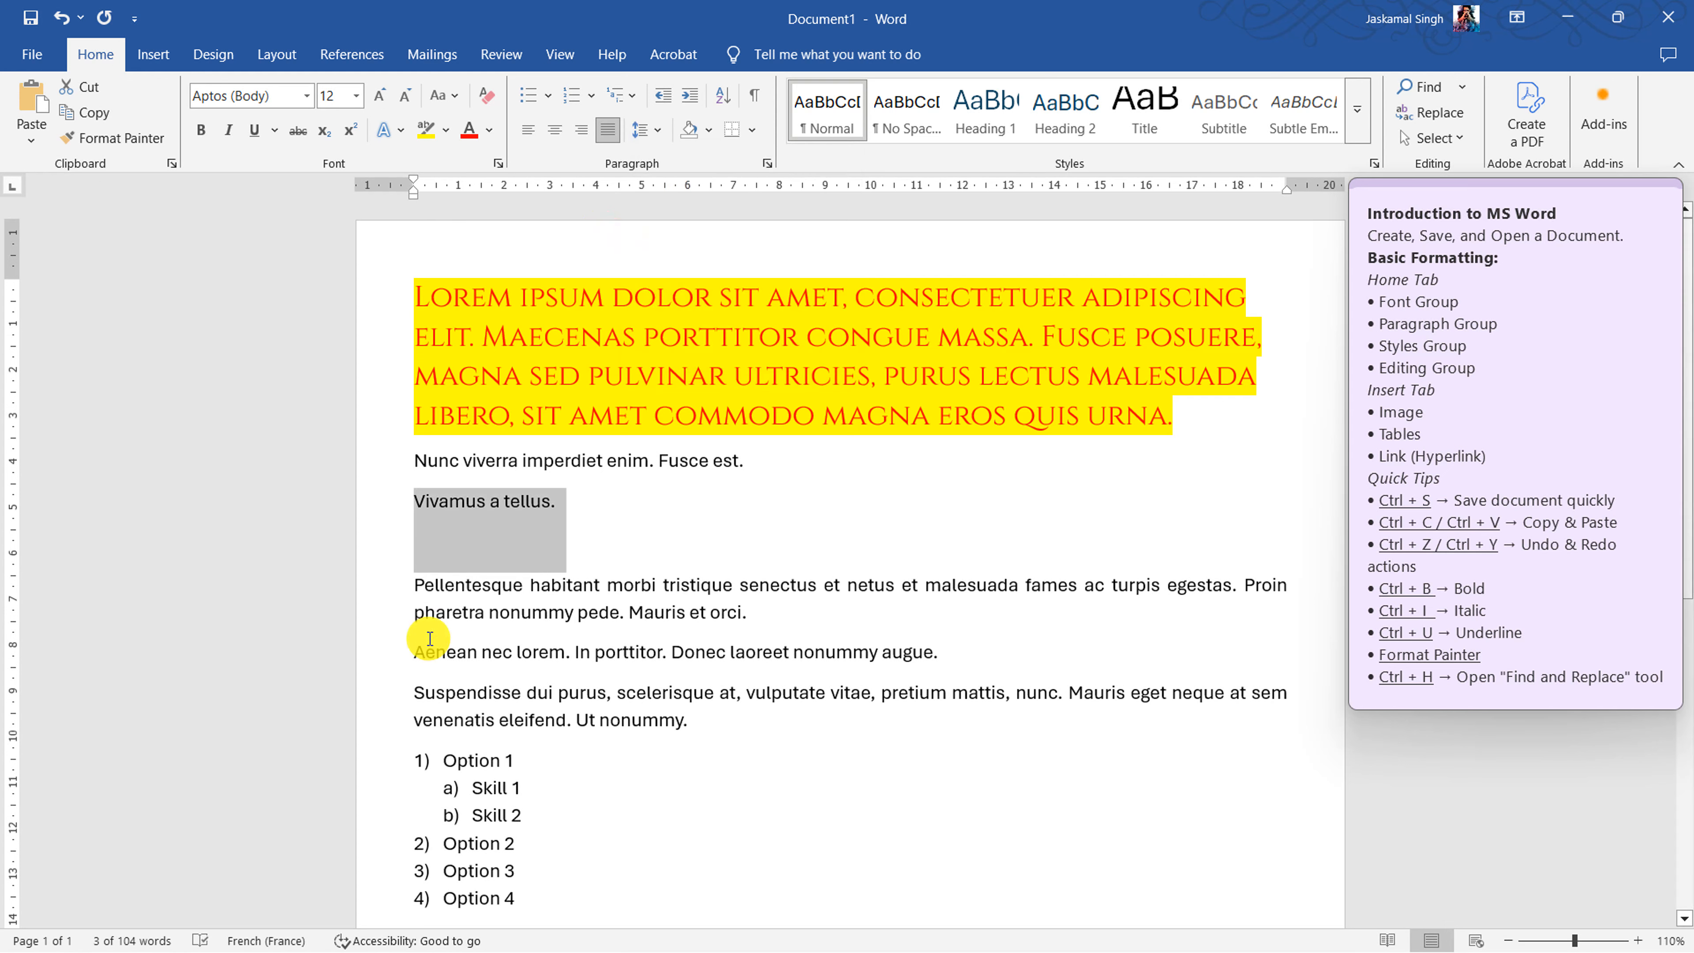
pyautogui.click(542, 502)
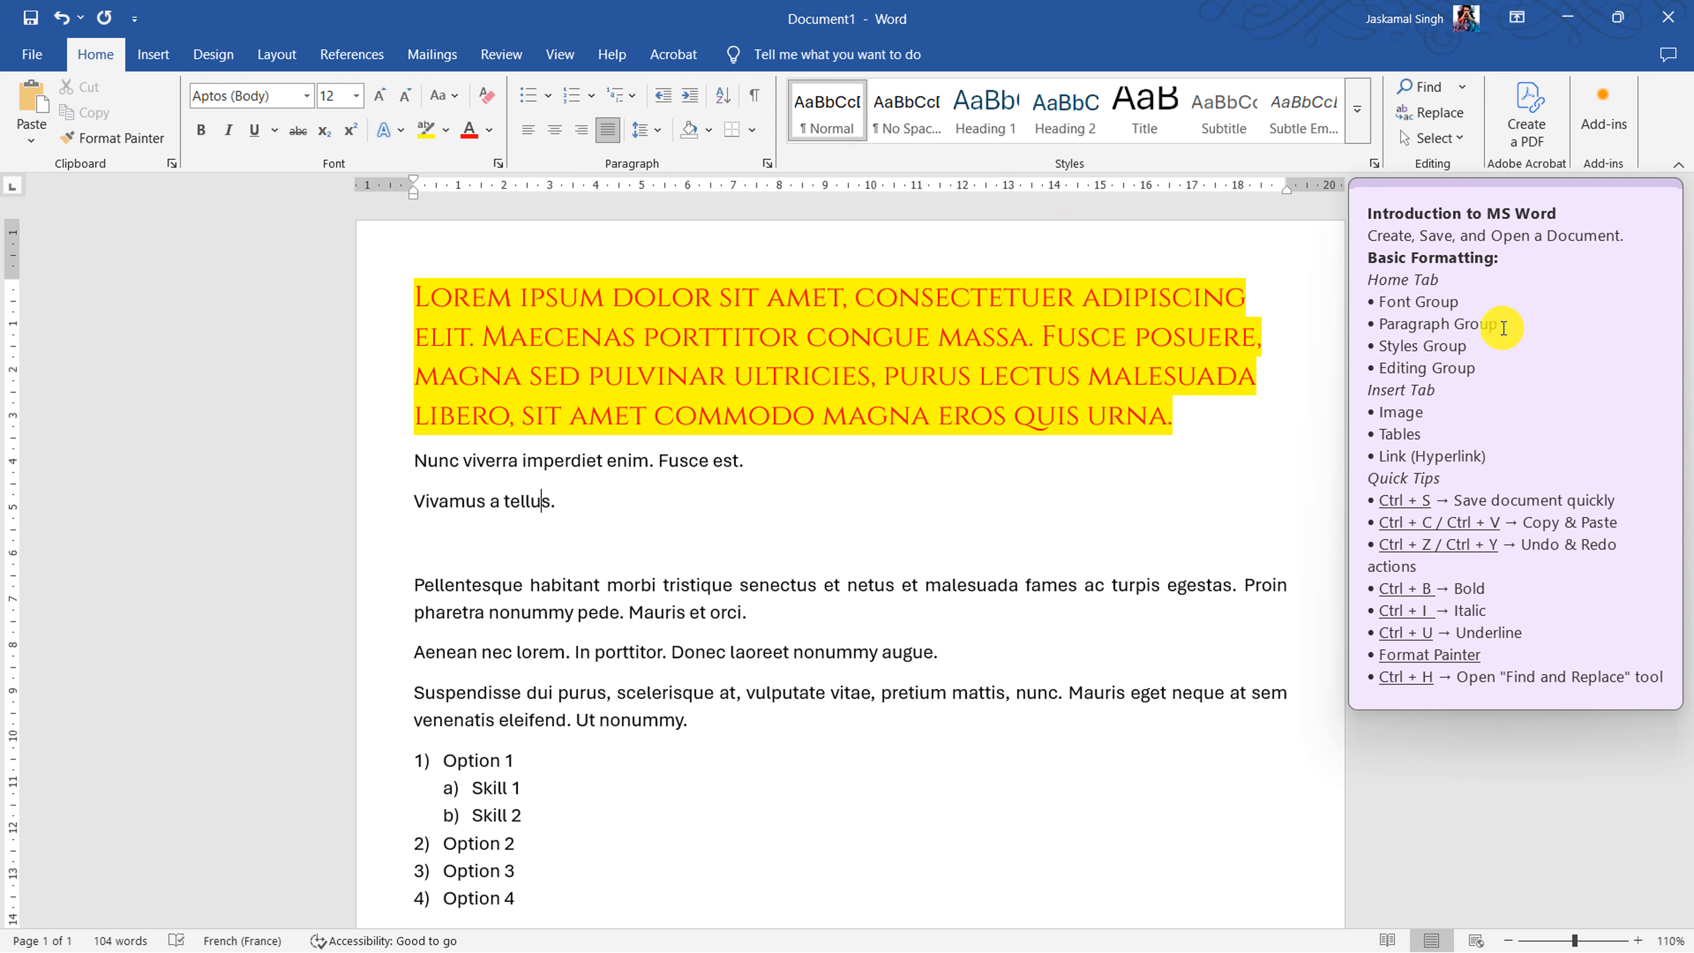
pyautogui.moveTo(1504, 327); pyautogui.dragTo(1382, 332)
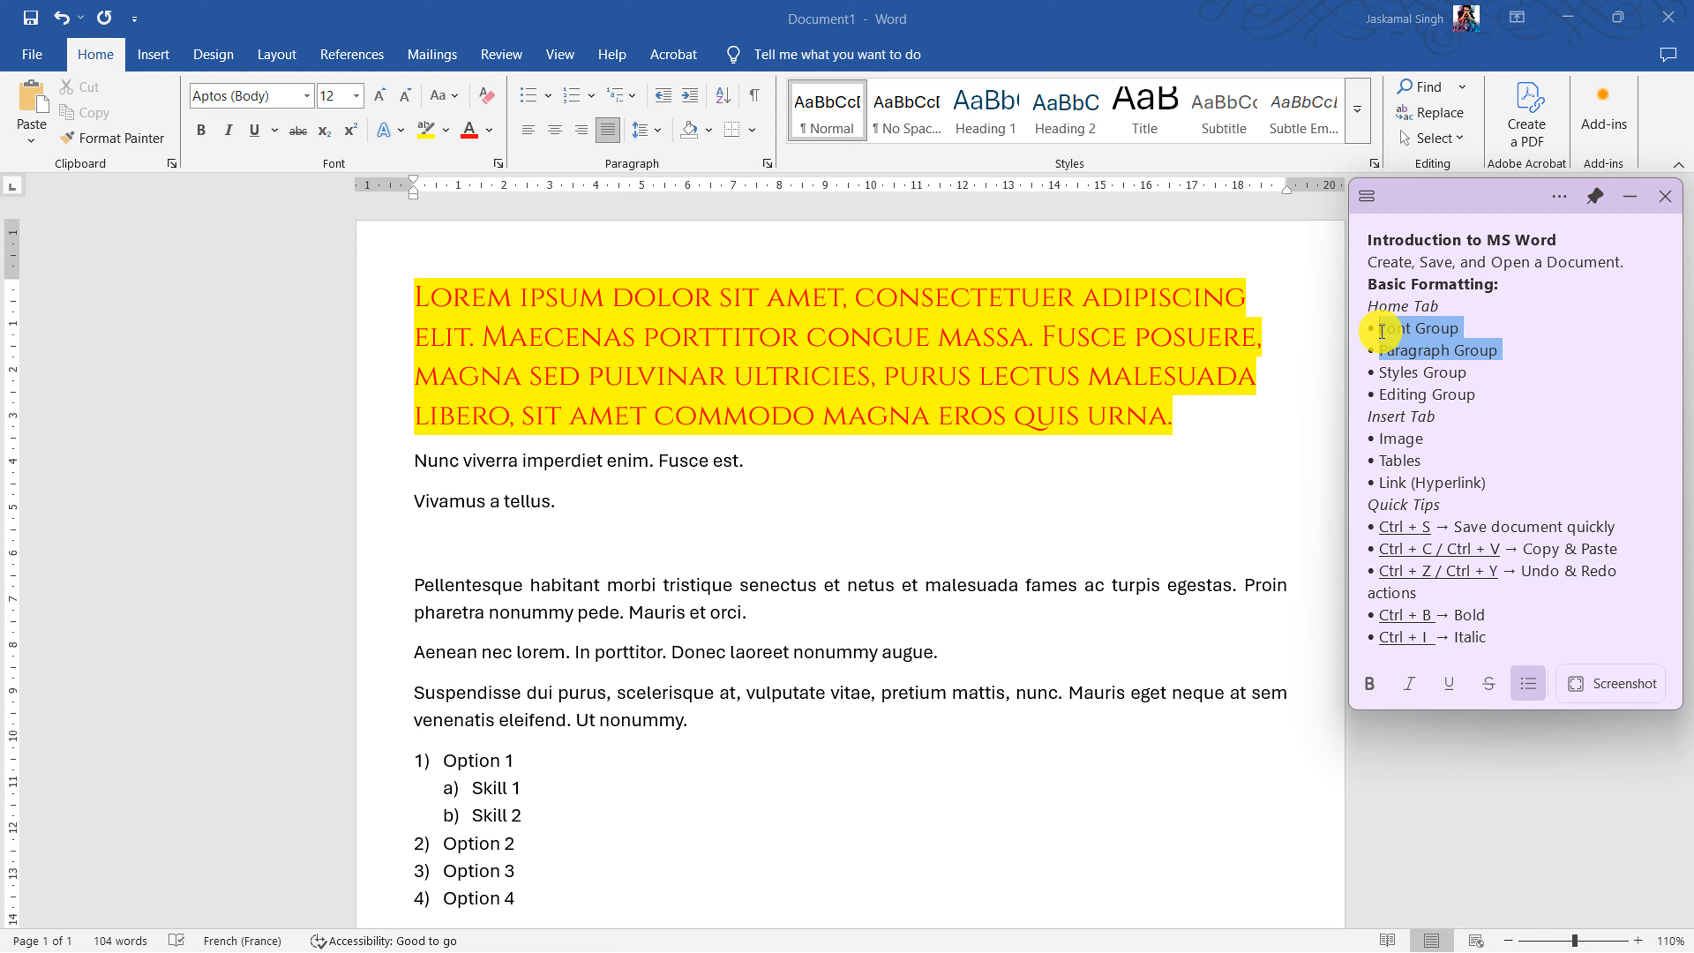
pyautogui.click(1509, 341)
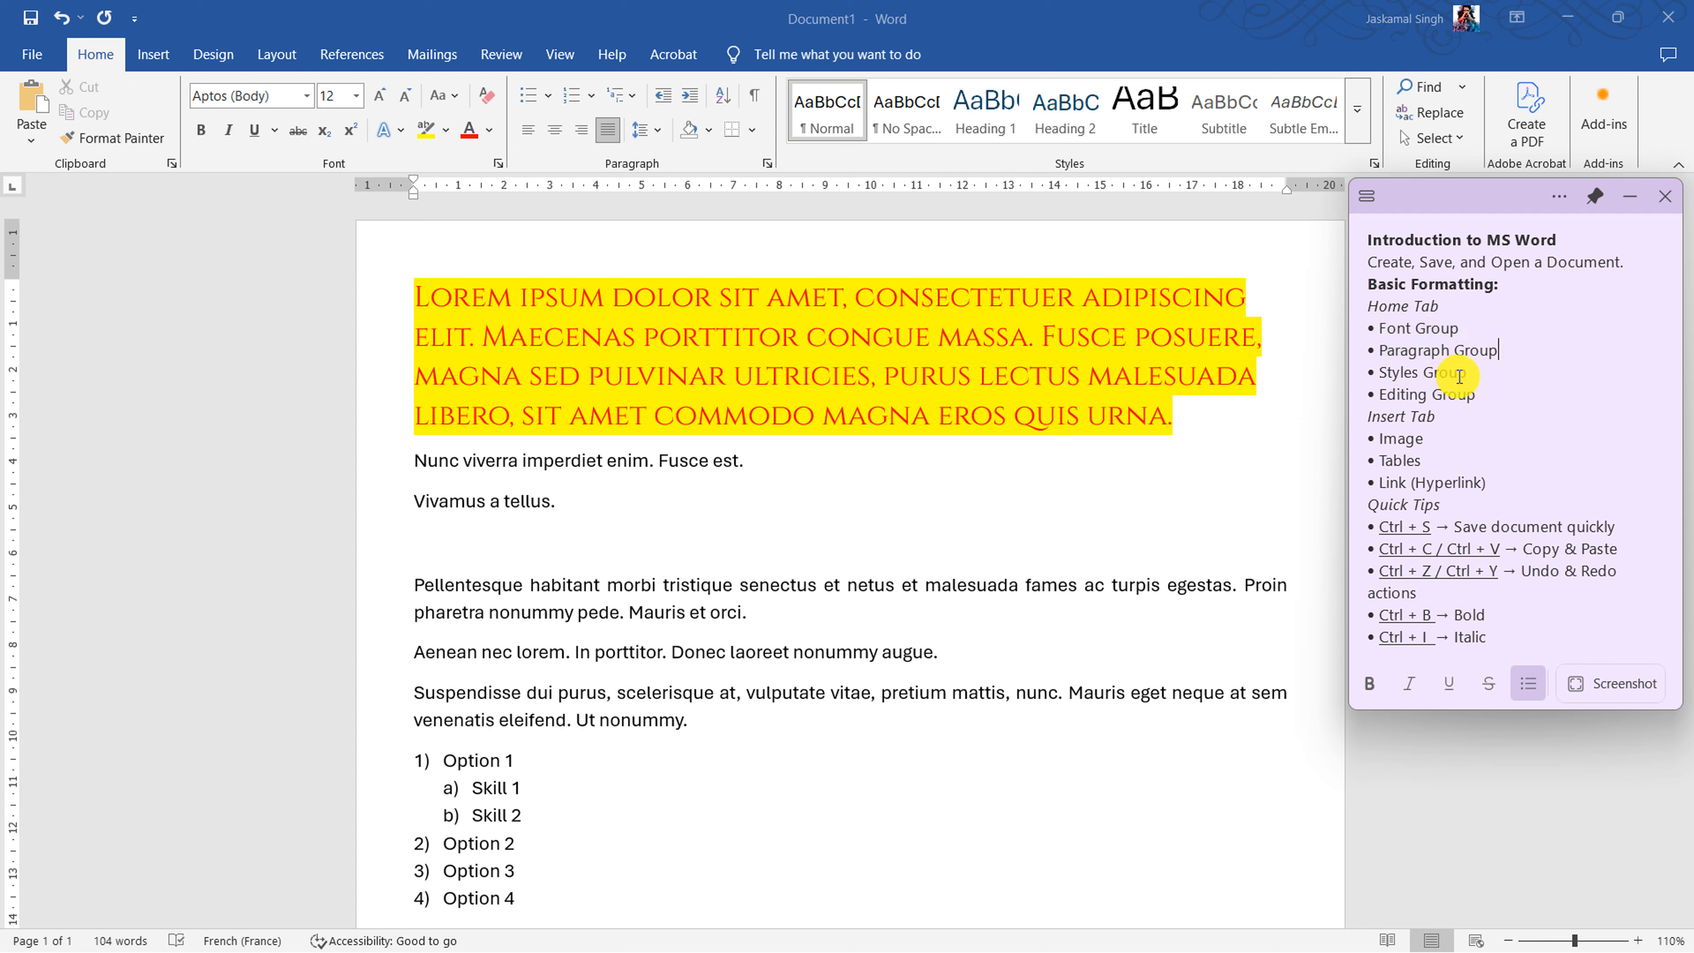
pyautogui.moveTo(1472, 375); pyautogui.dragTo(1368, 379)
pyautogui.click(1134, 250)
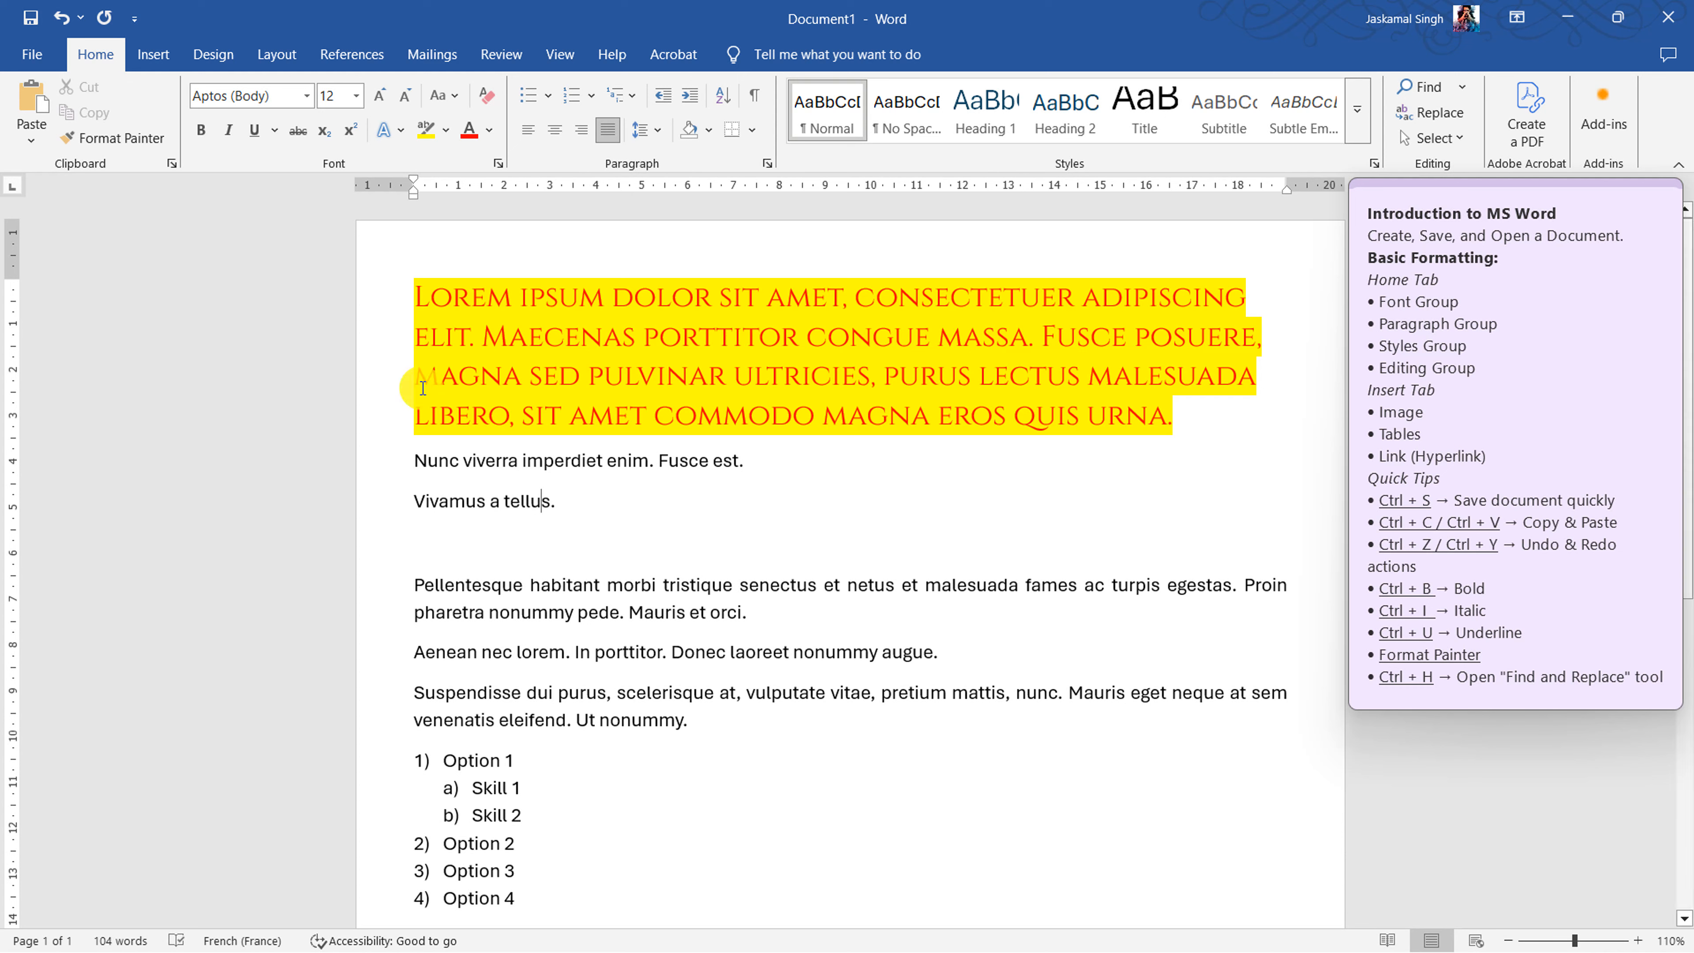
# - Delete all the content of the document
pyautogui.click(454, 421)
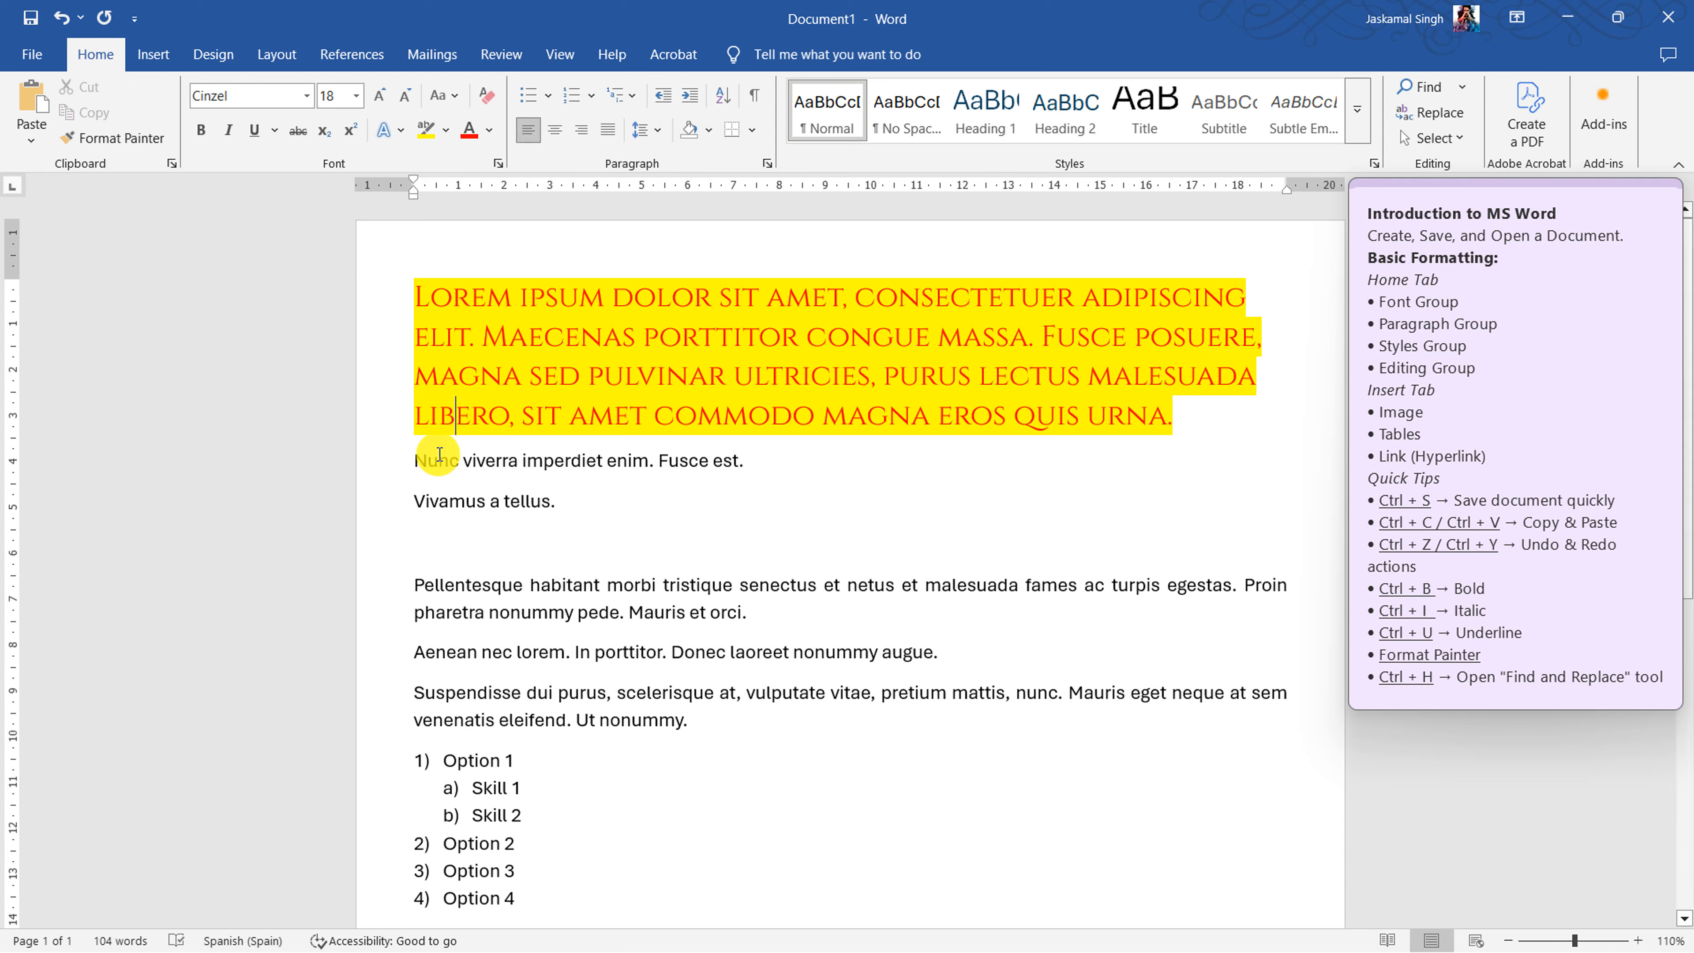
pyautogui.hotkey('ctrl', 'a')
pyautogui.press('Delete')
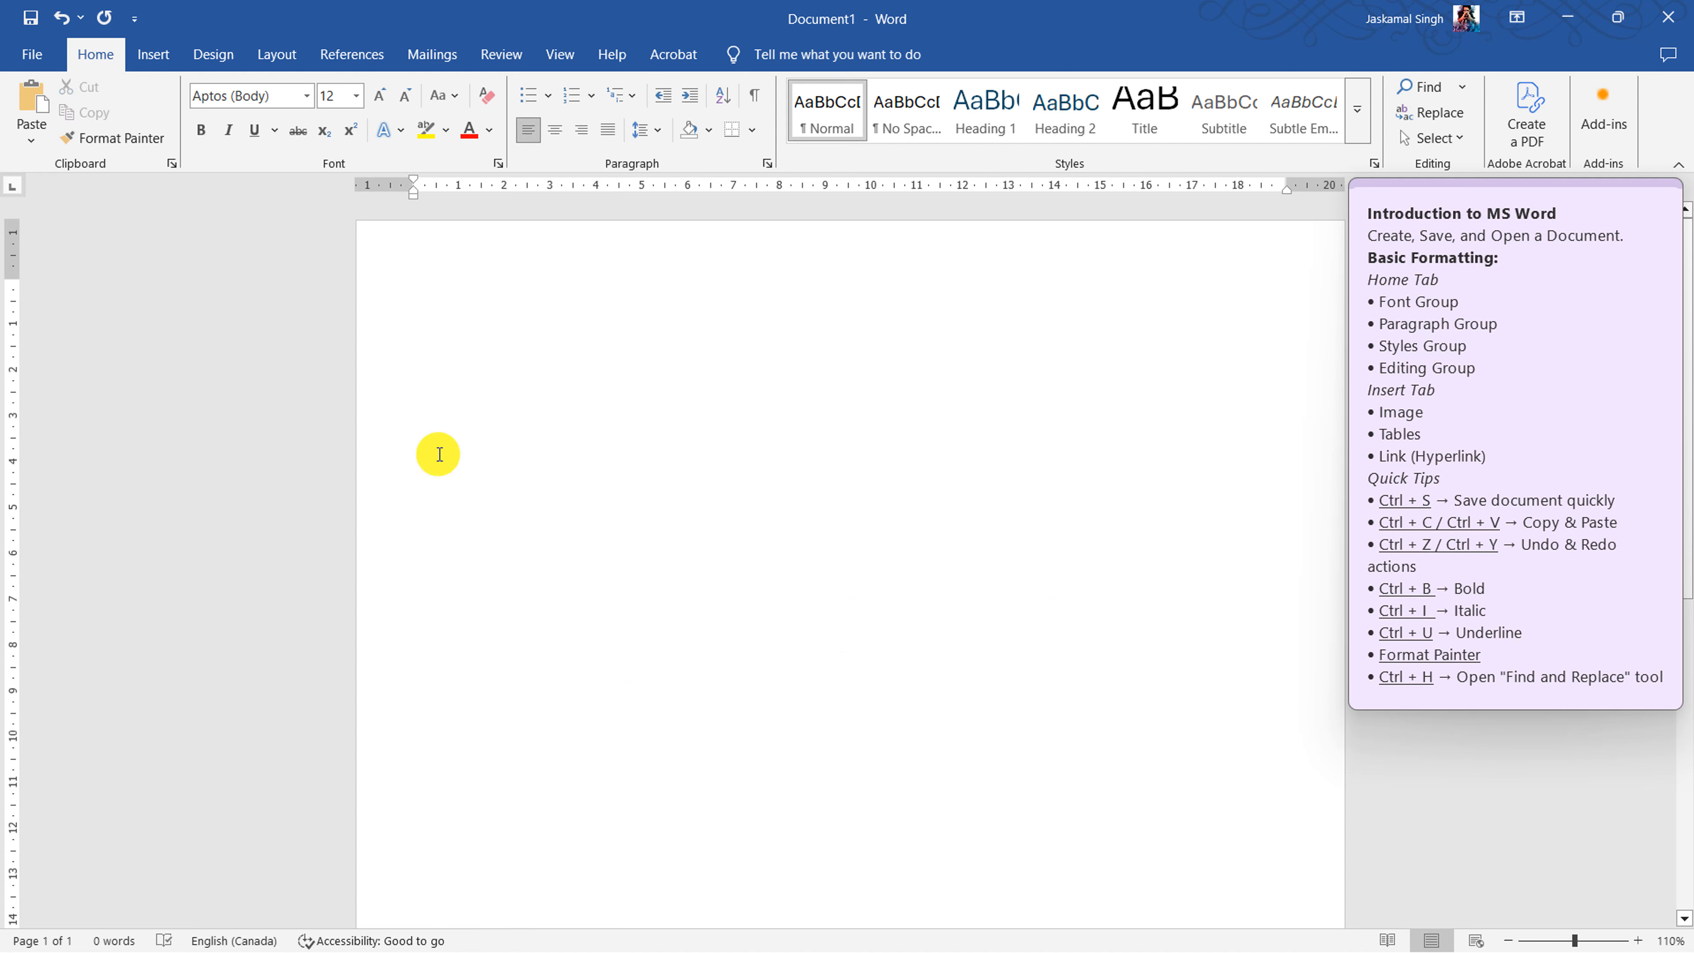
# - Enter the lines "Heading 1" through "Heading 5", each as its own paragraph
pyautogui.write('Head')
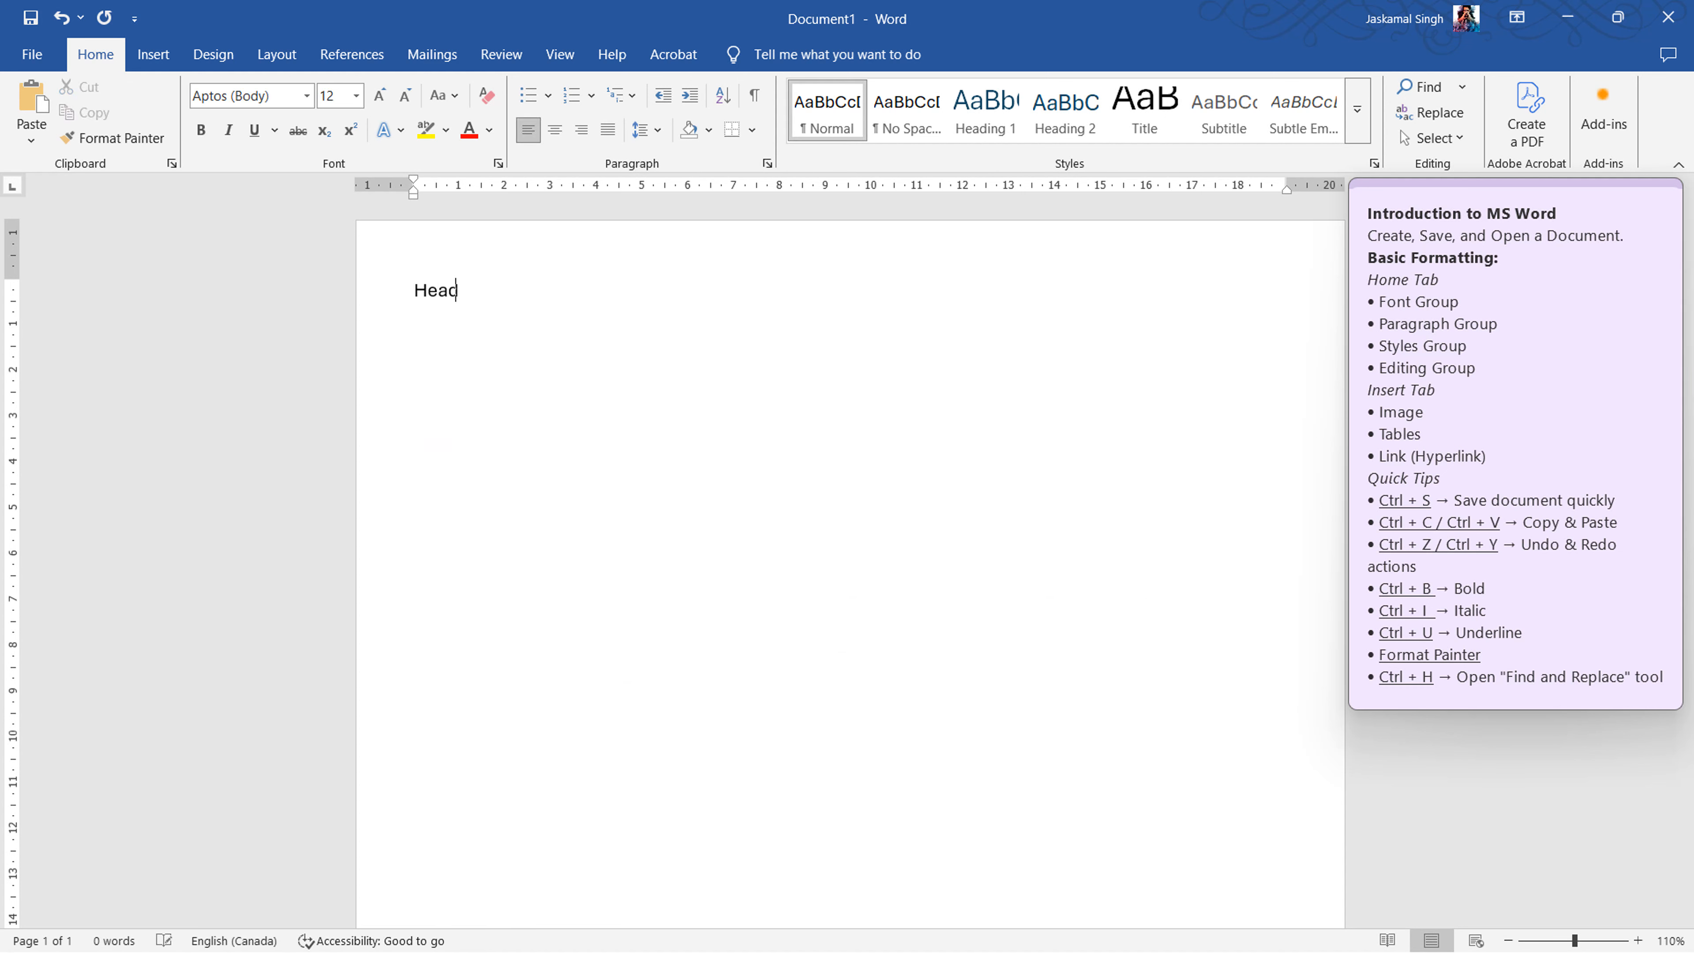
pyautogui.write('Heading 2')
pyautogui.click(438, 454)
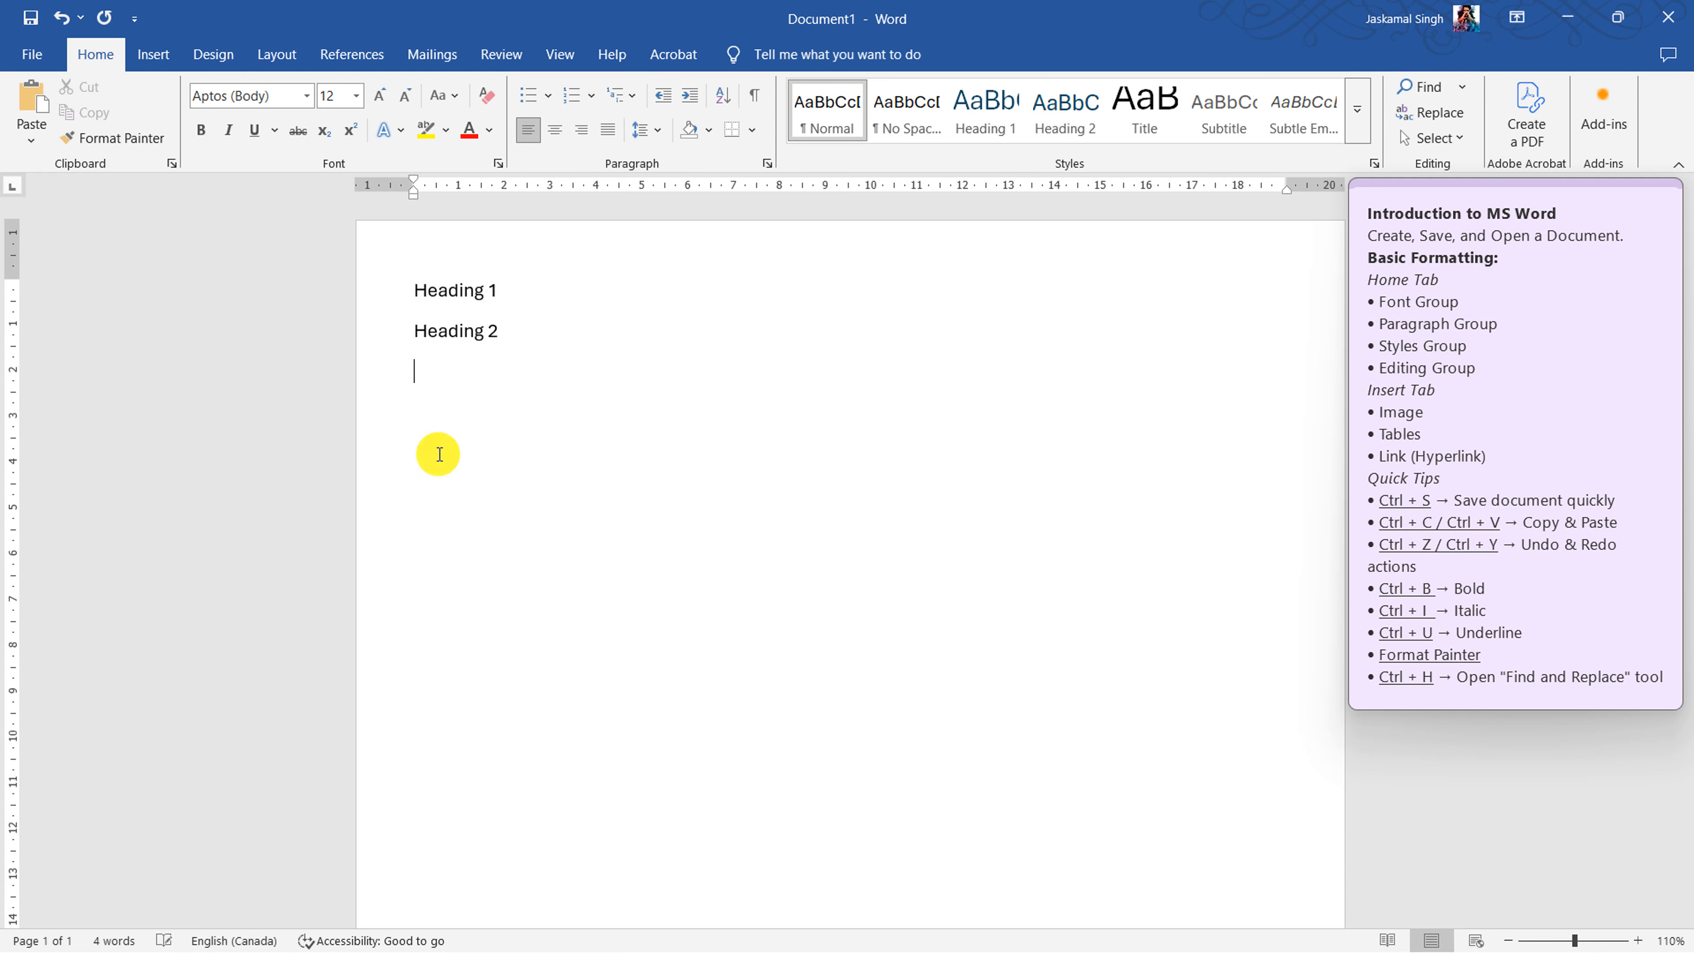
pyautogui.write('Heading 3')
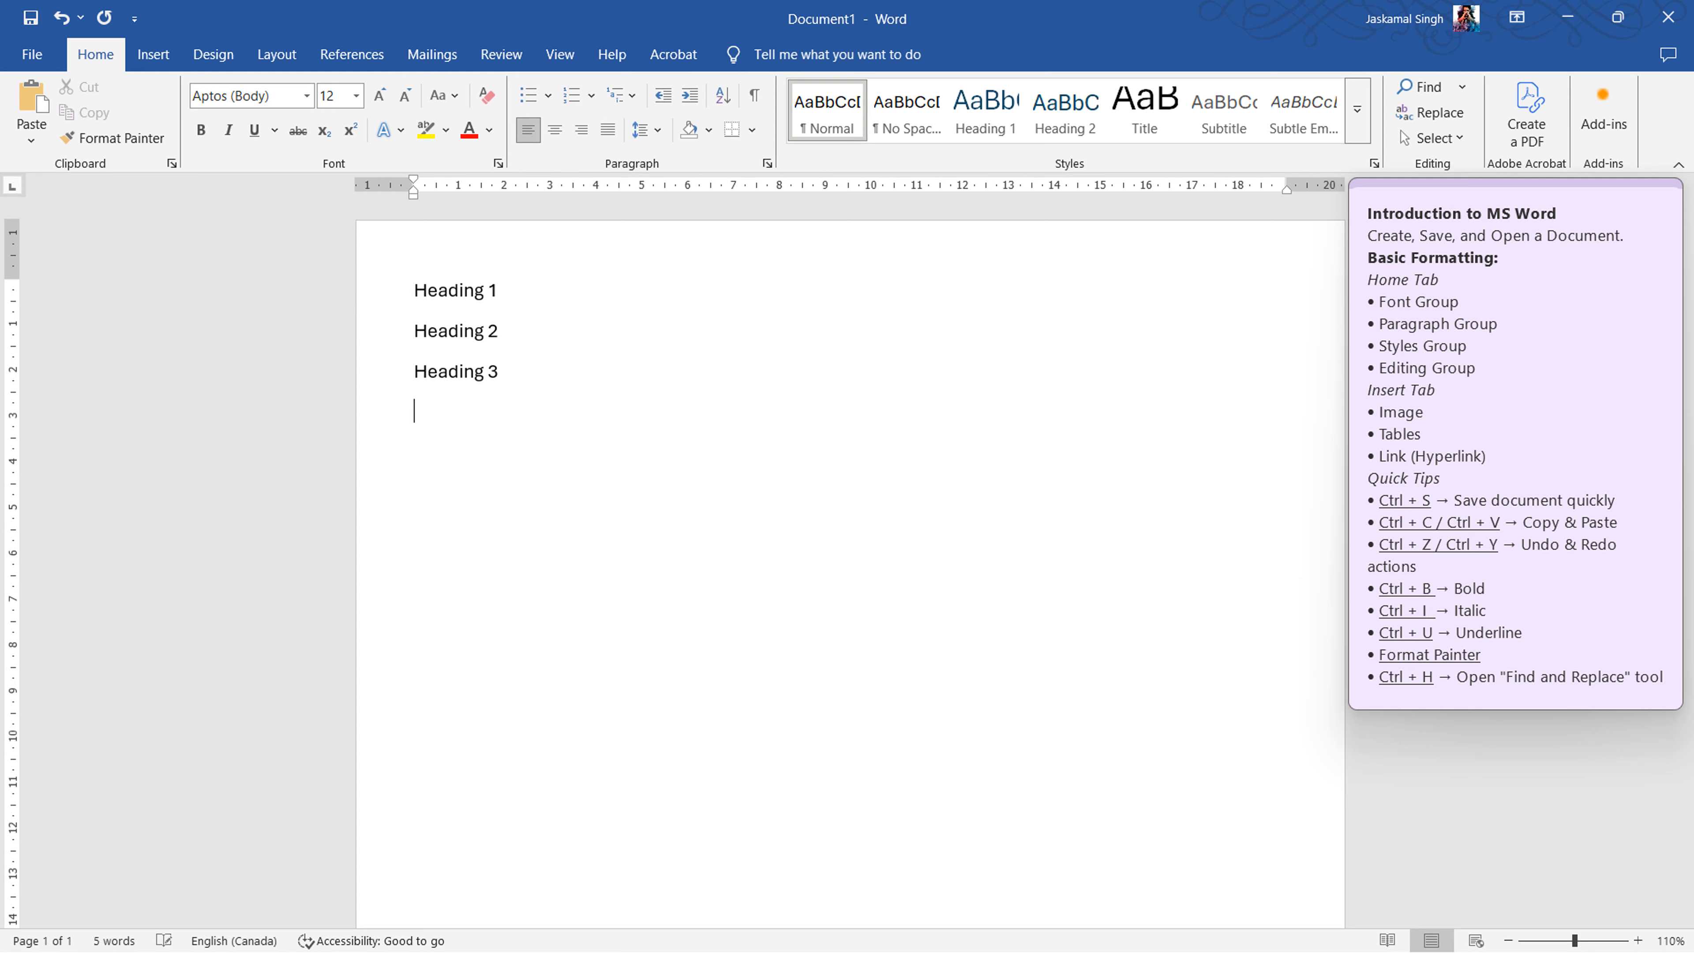
pyautogui.click(438, 454)
pyautogui.write('He')
pyautogui.write('He')
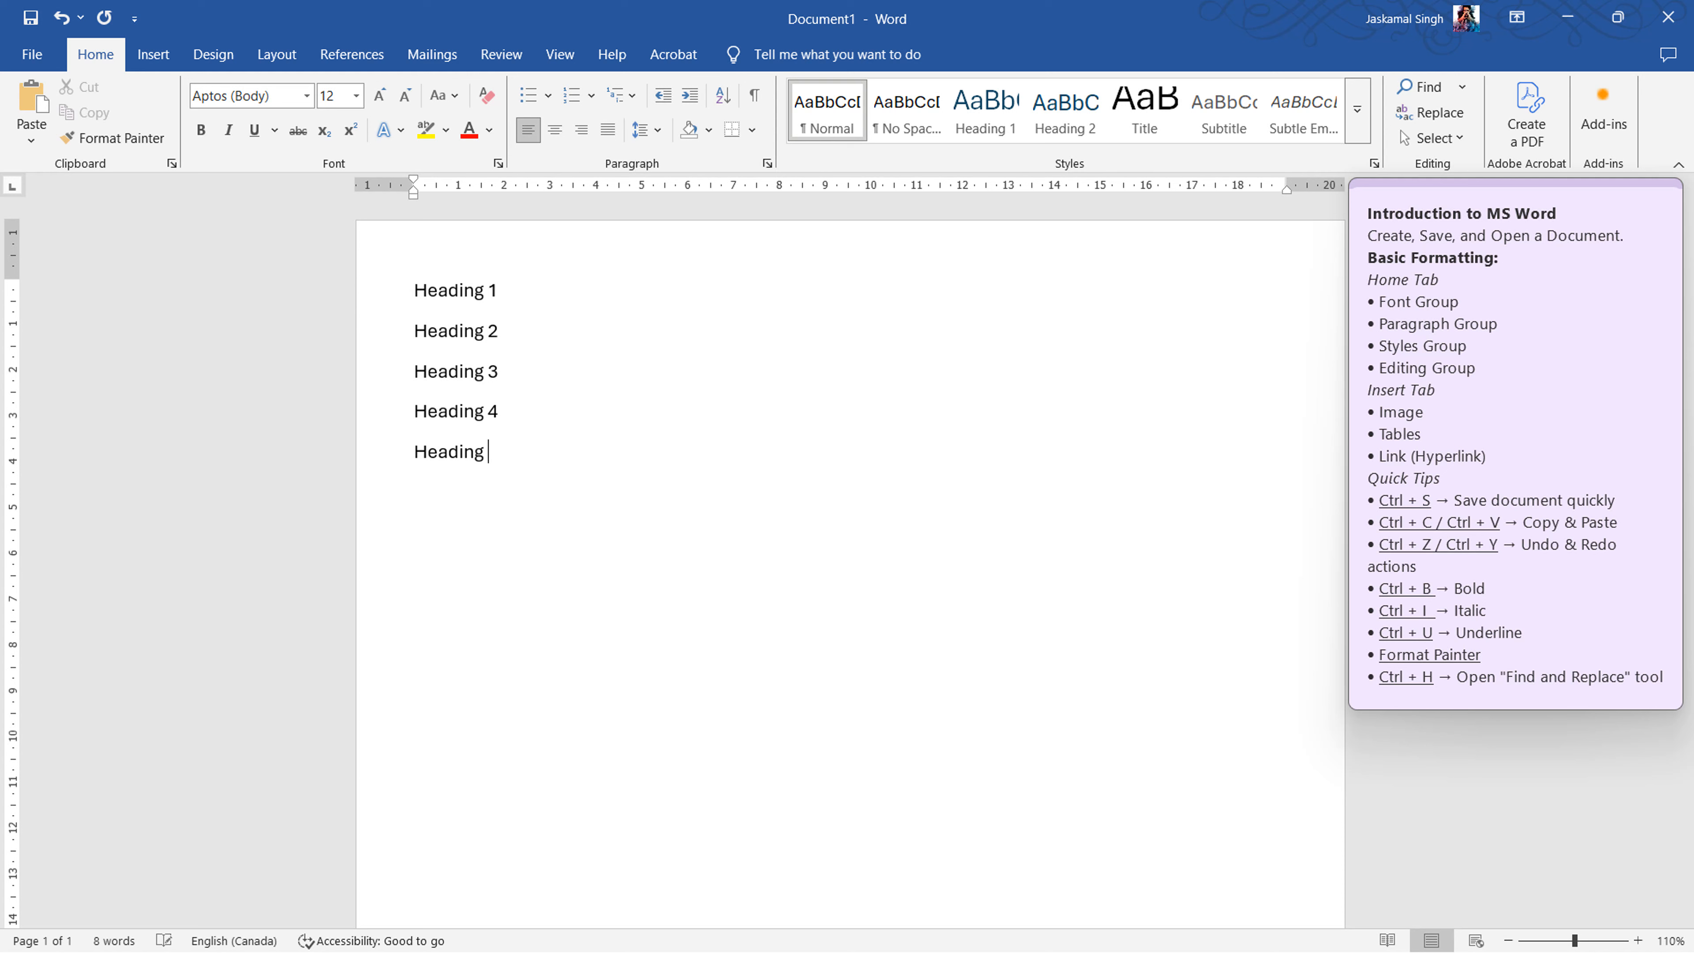
# - Generate placeholder paragraphs below the "Heading 5" line with =lorem()
pyautogui.press('Return')
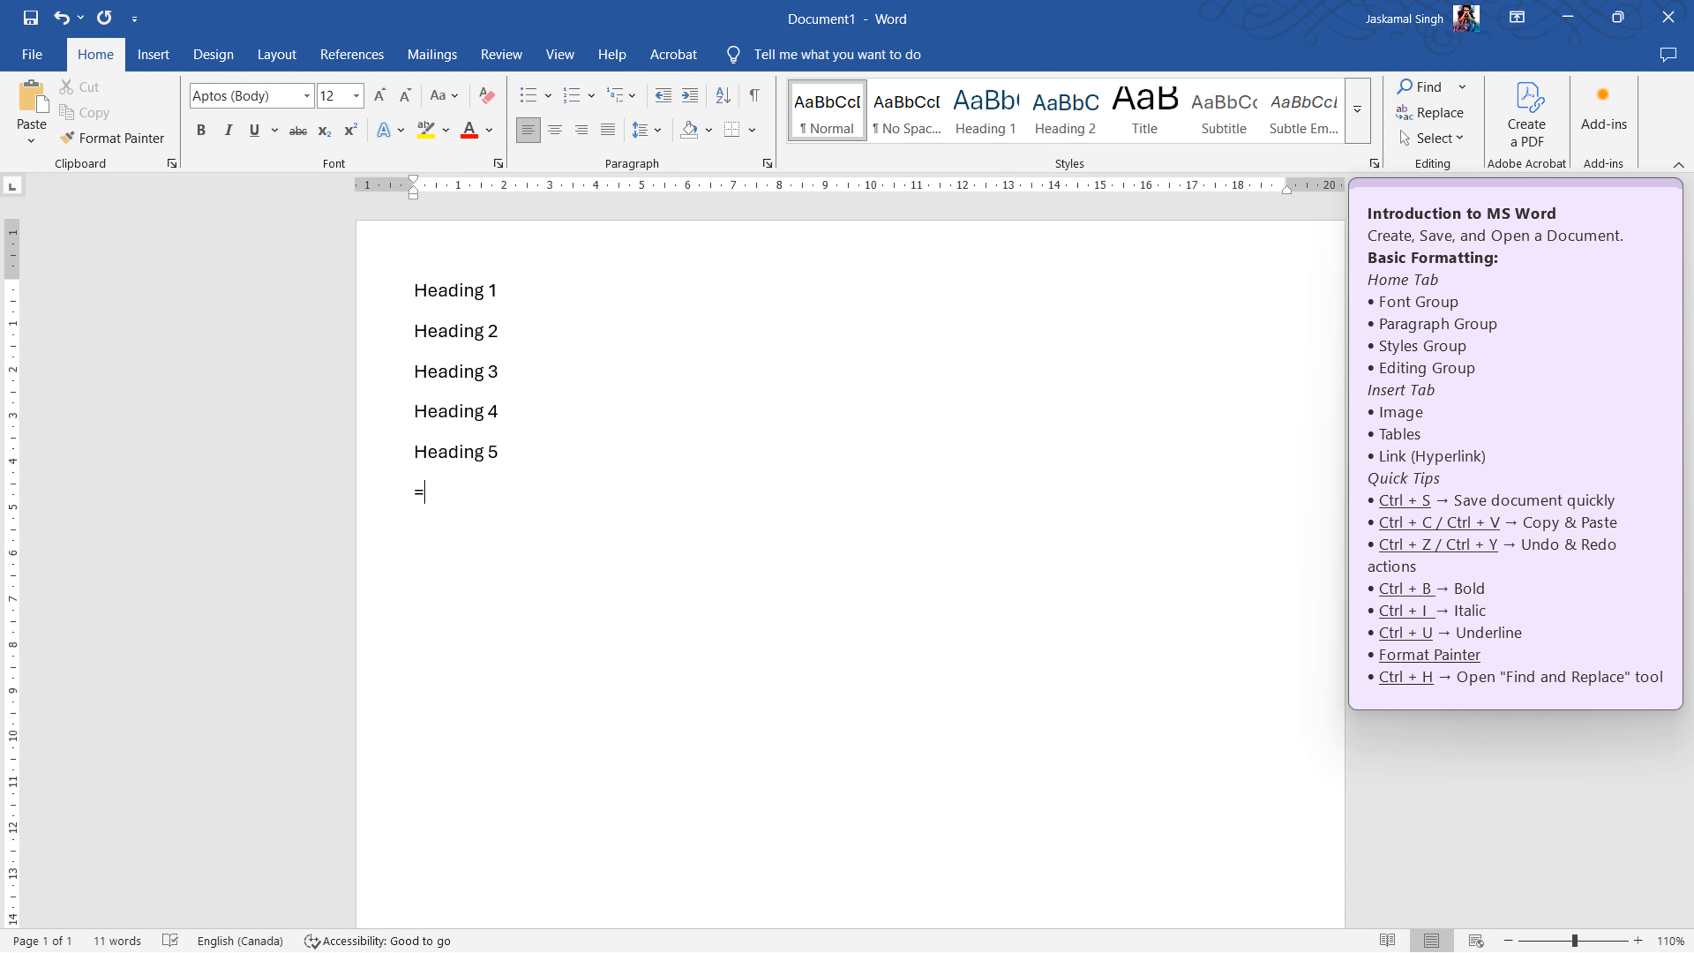
pyautogui.write(')')
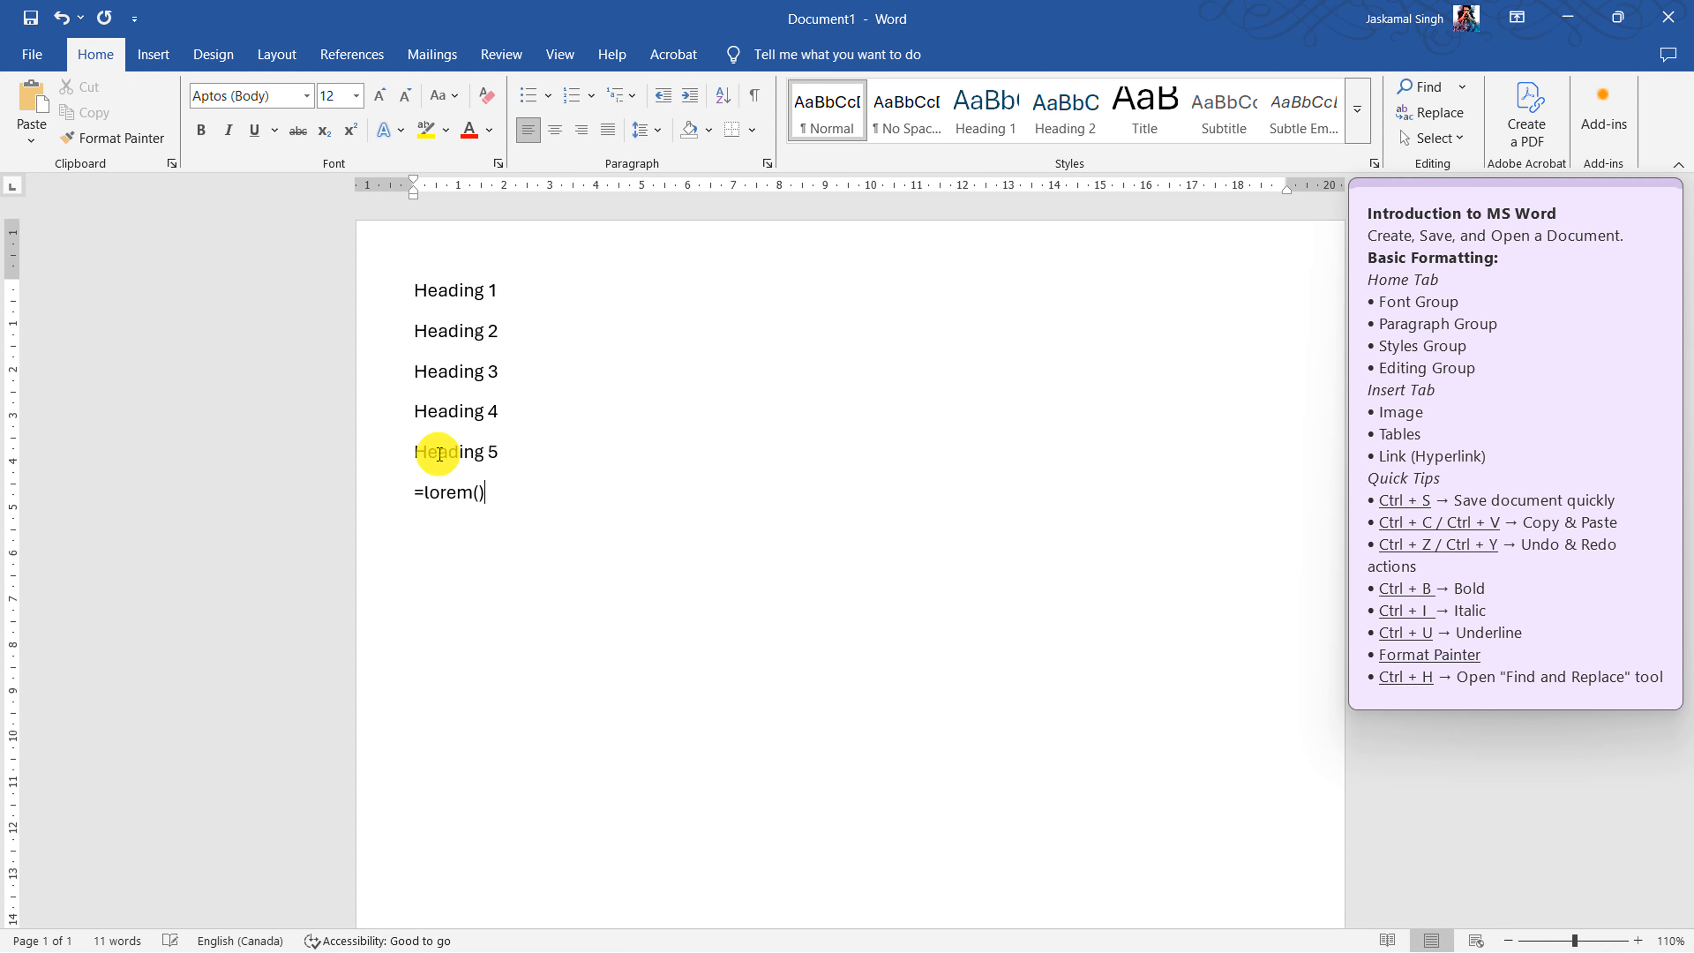
pyautogui.press('Return')
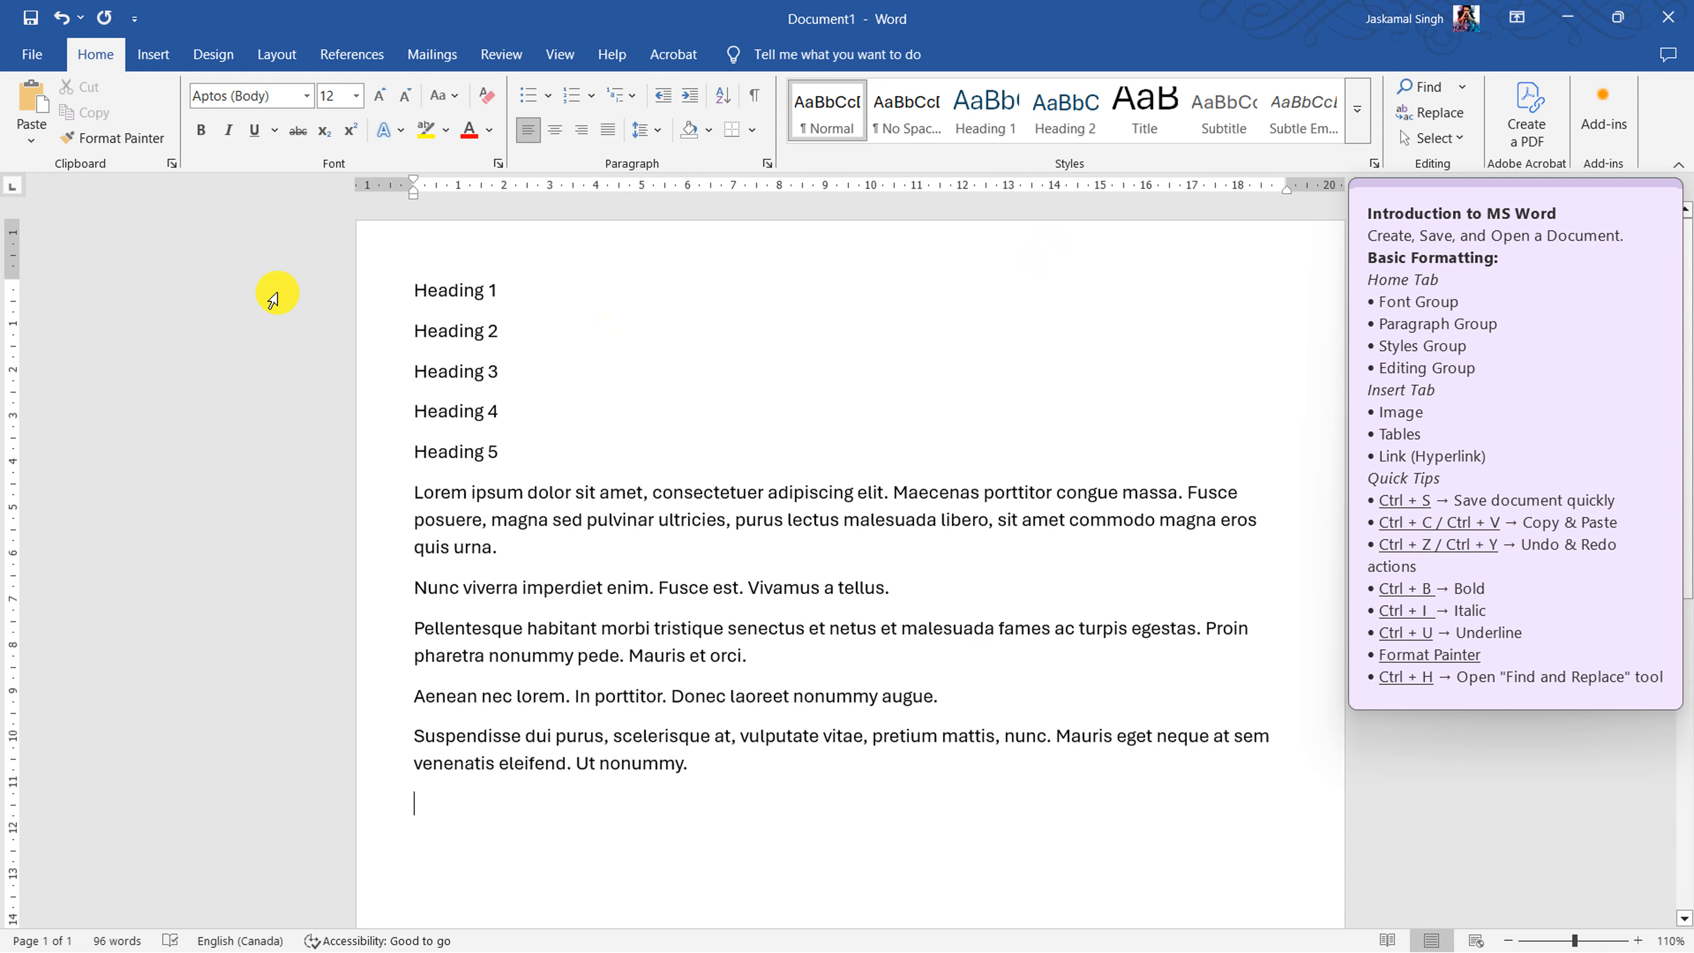
# - Apply the Heading 1 style to the "Heading 1" line
pyautogui.click(381, 292)
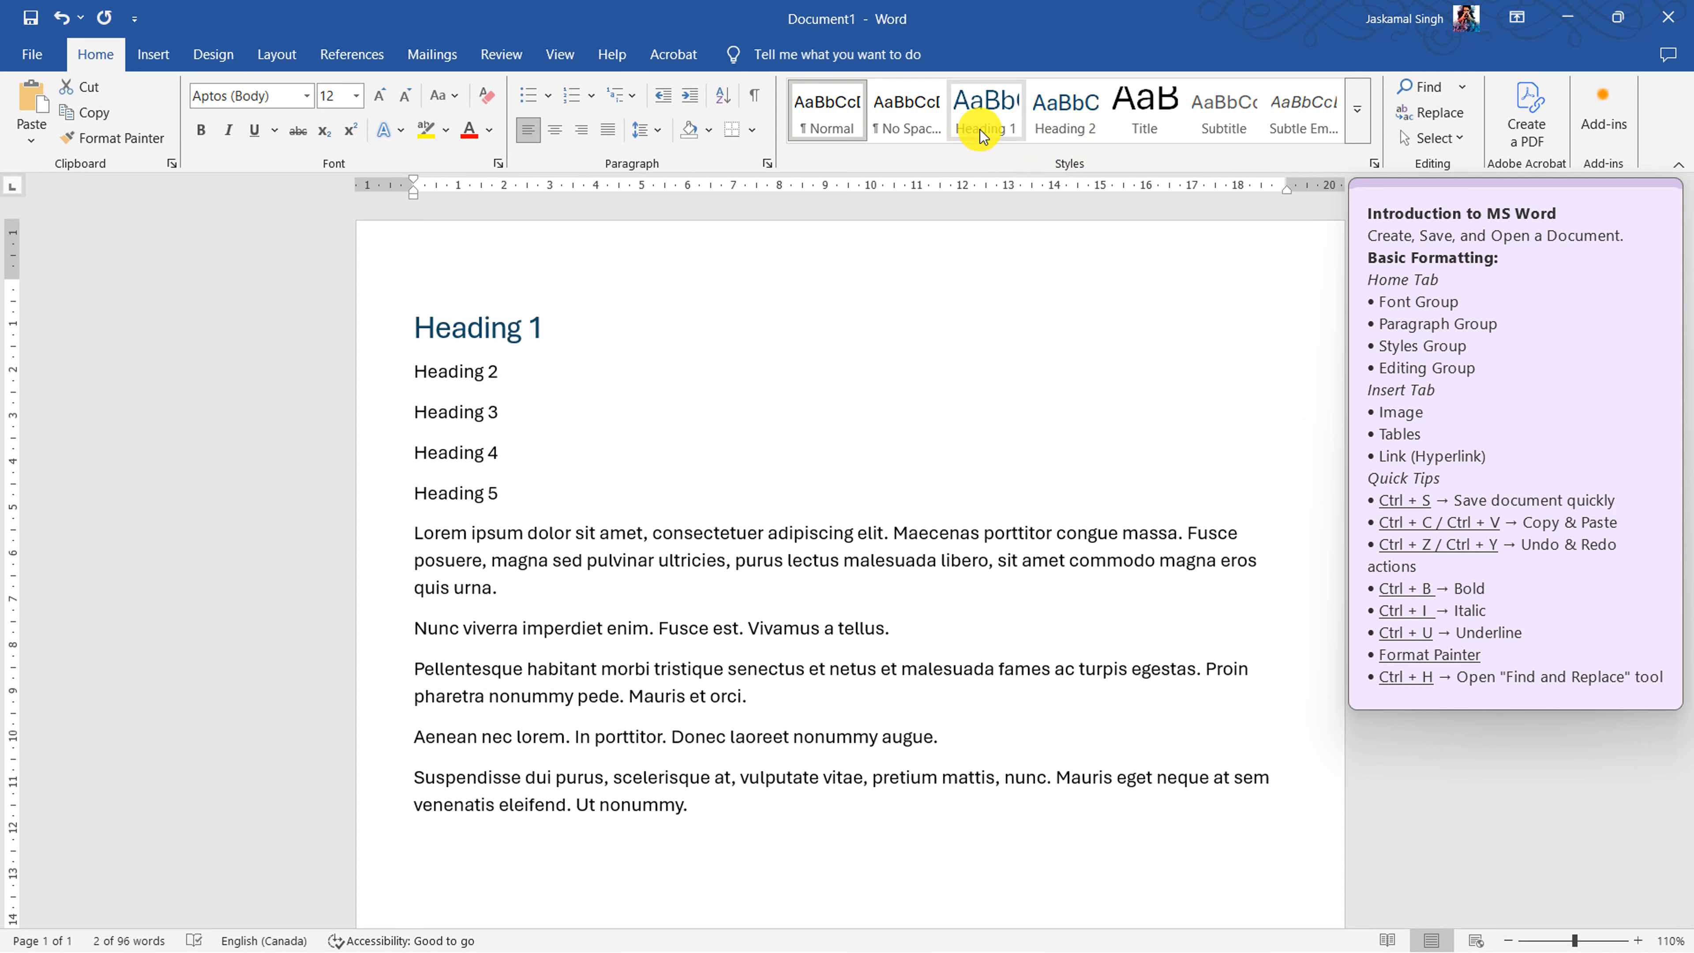
pyautogui.click(1000, 133)
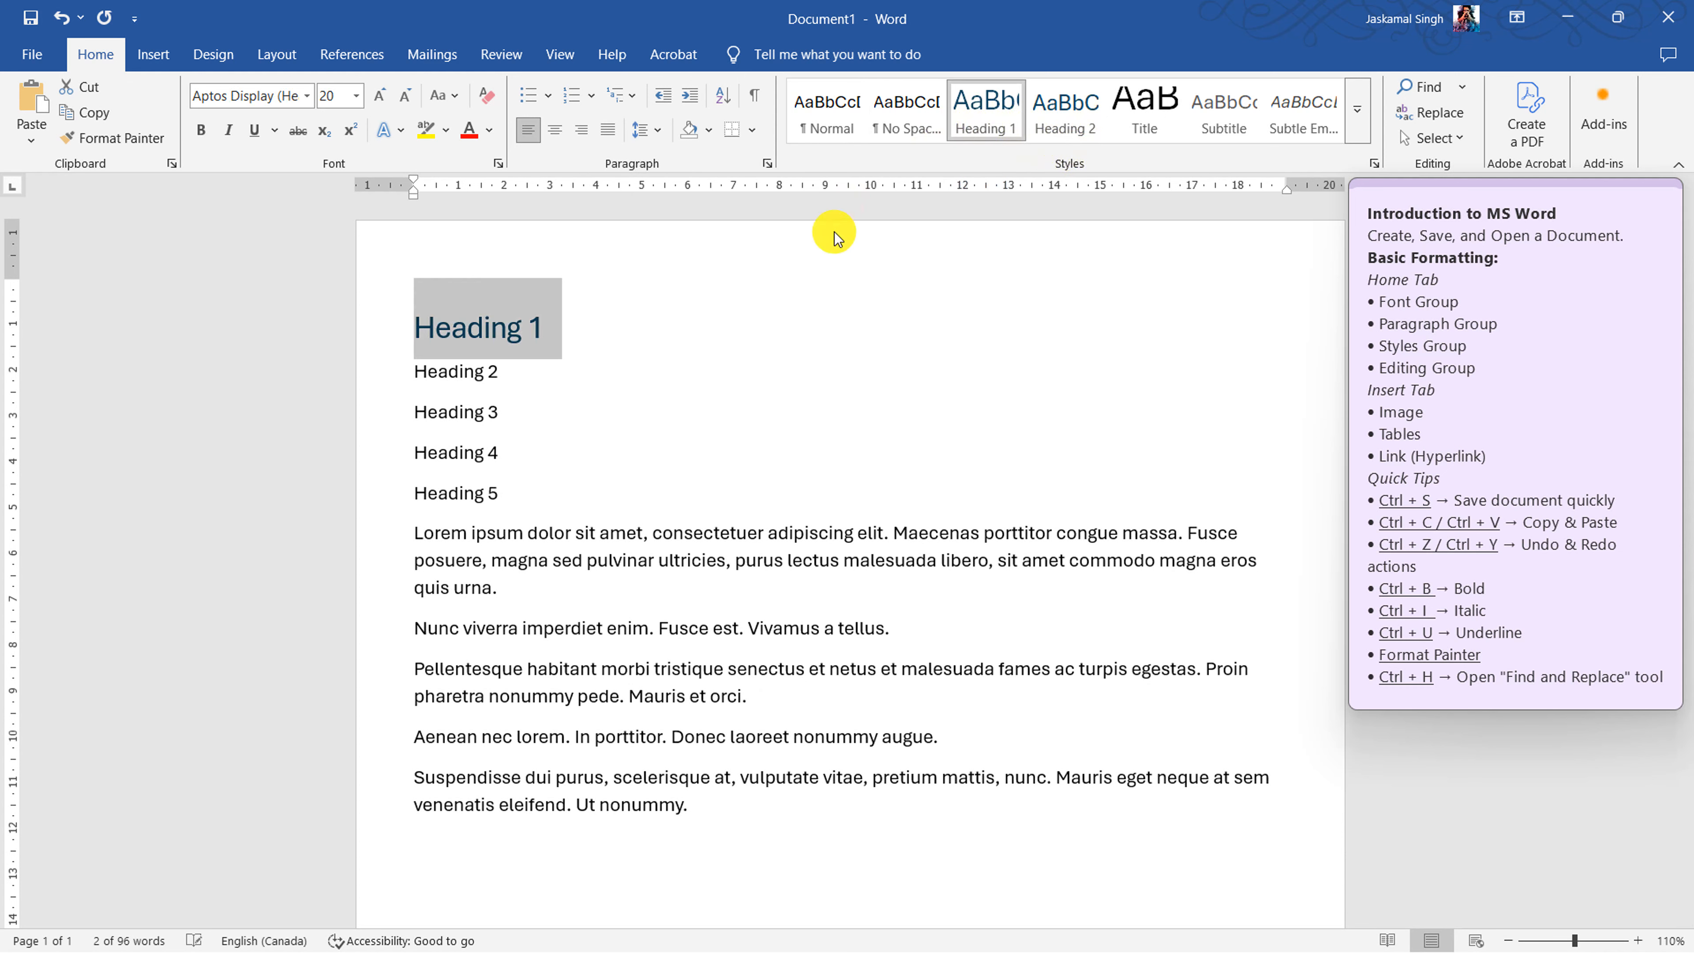
pyautogui.click(592, 345)
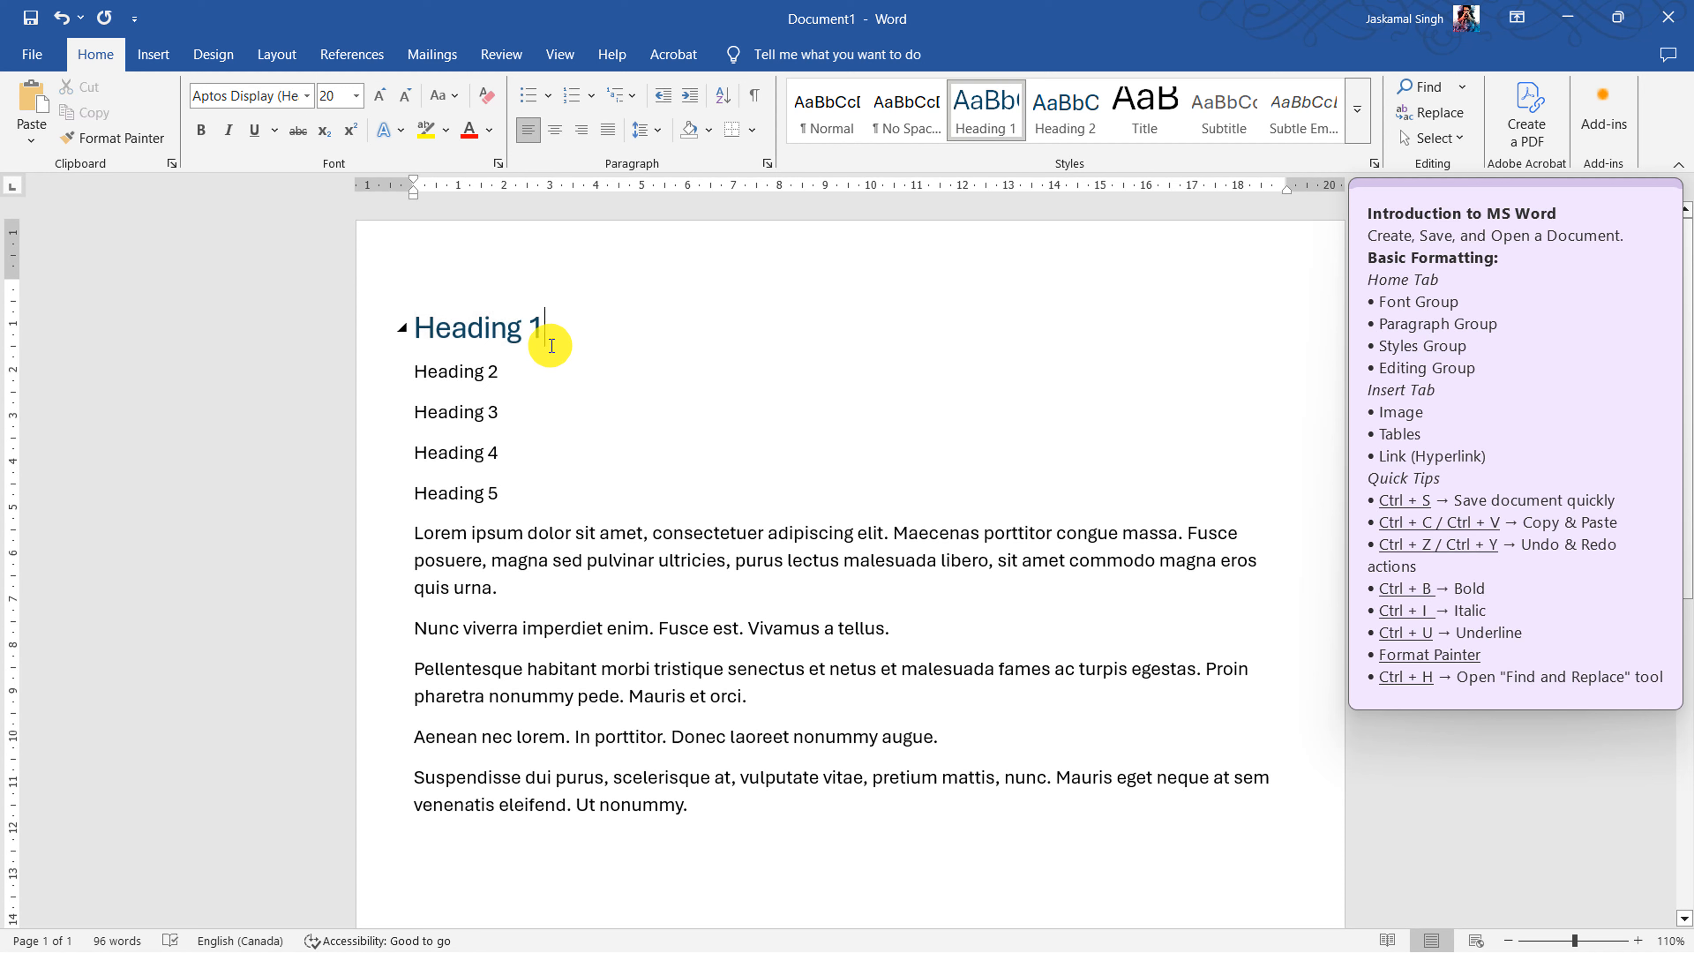
pyautogui.click(511, 333)
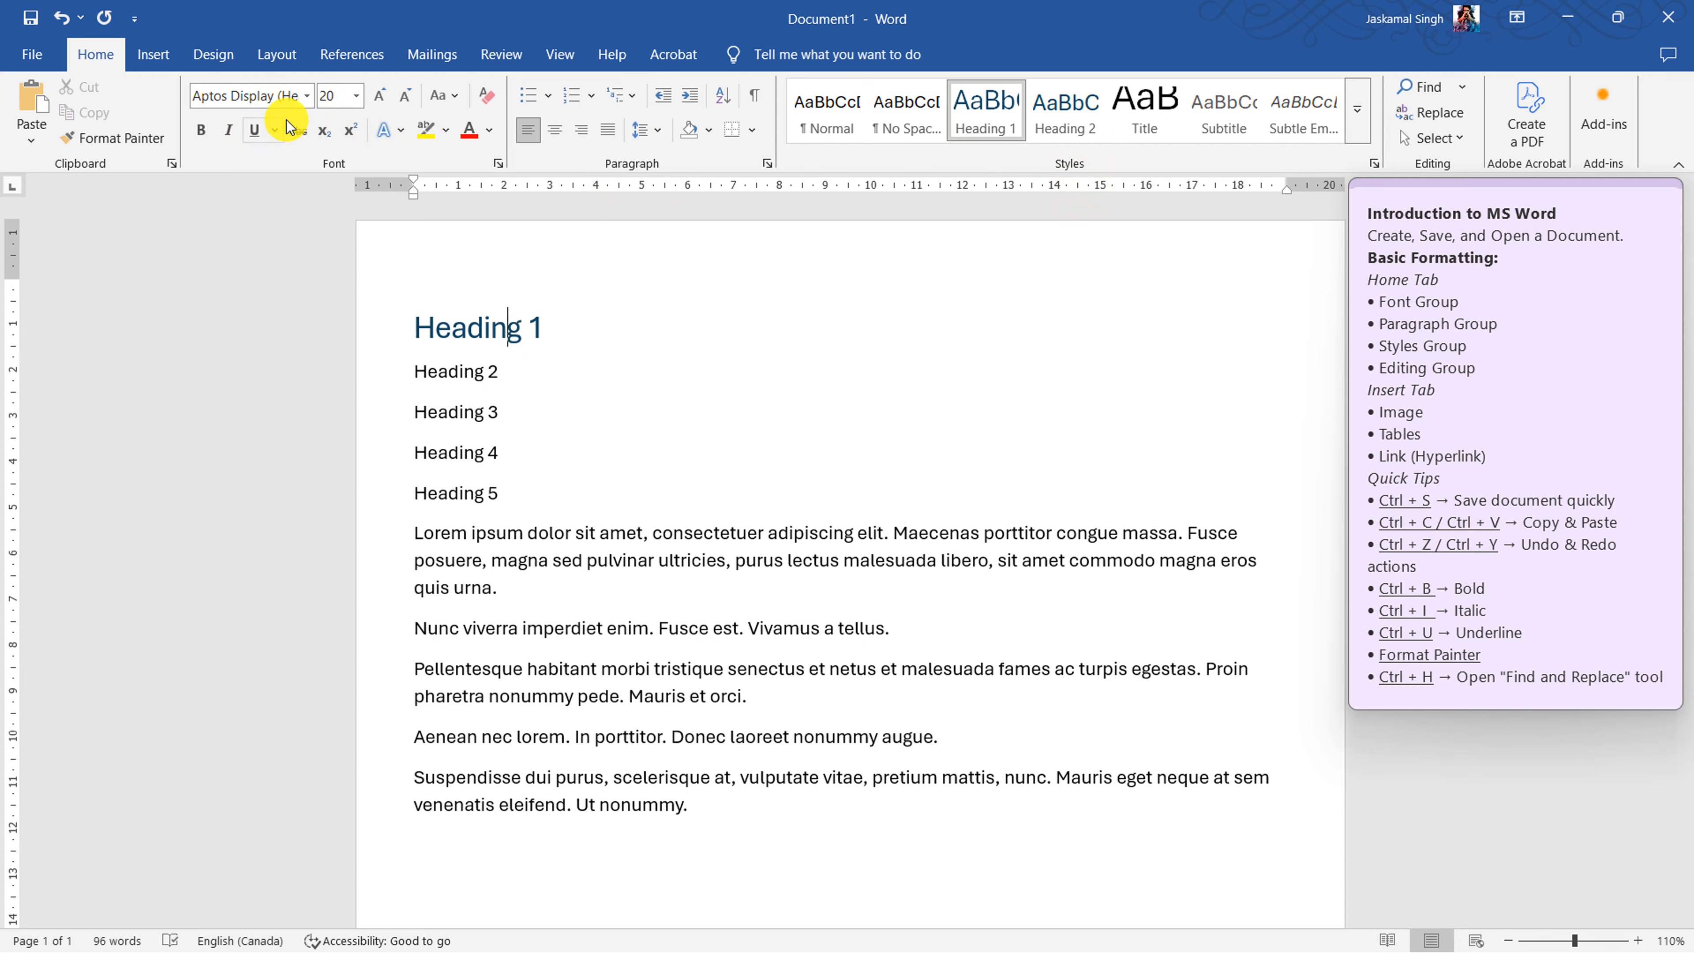
# - Collapse the content under the "Heading 1" line and expand it again
pyautogui.moveTo(397, 337)
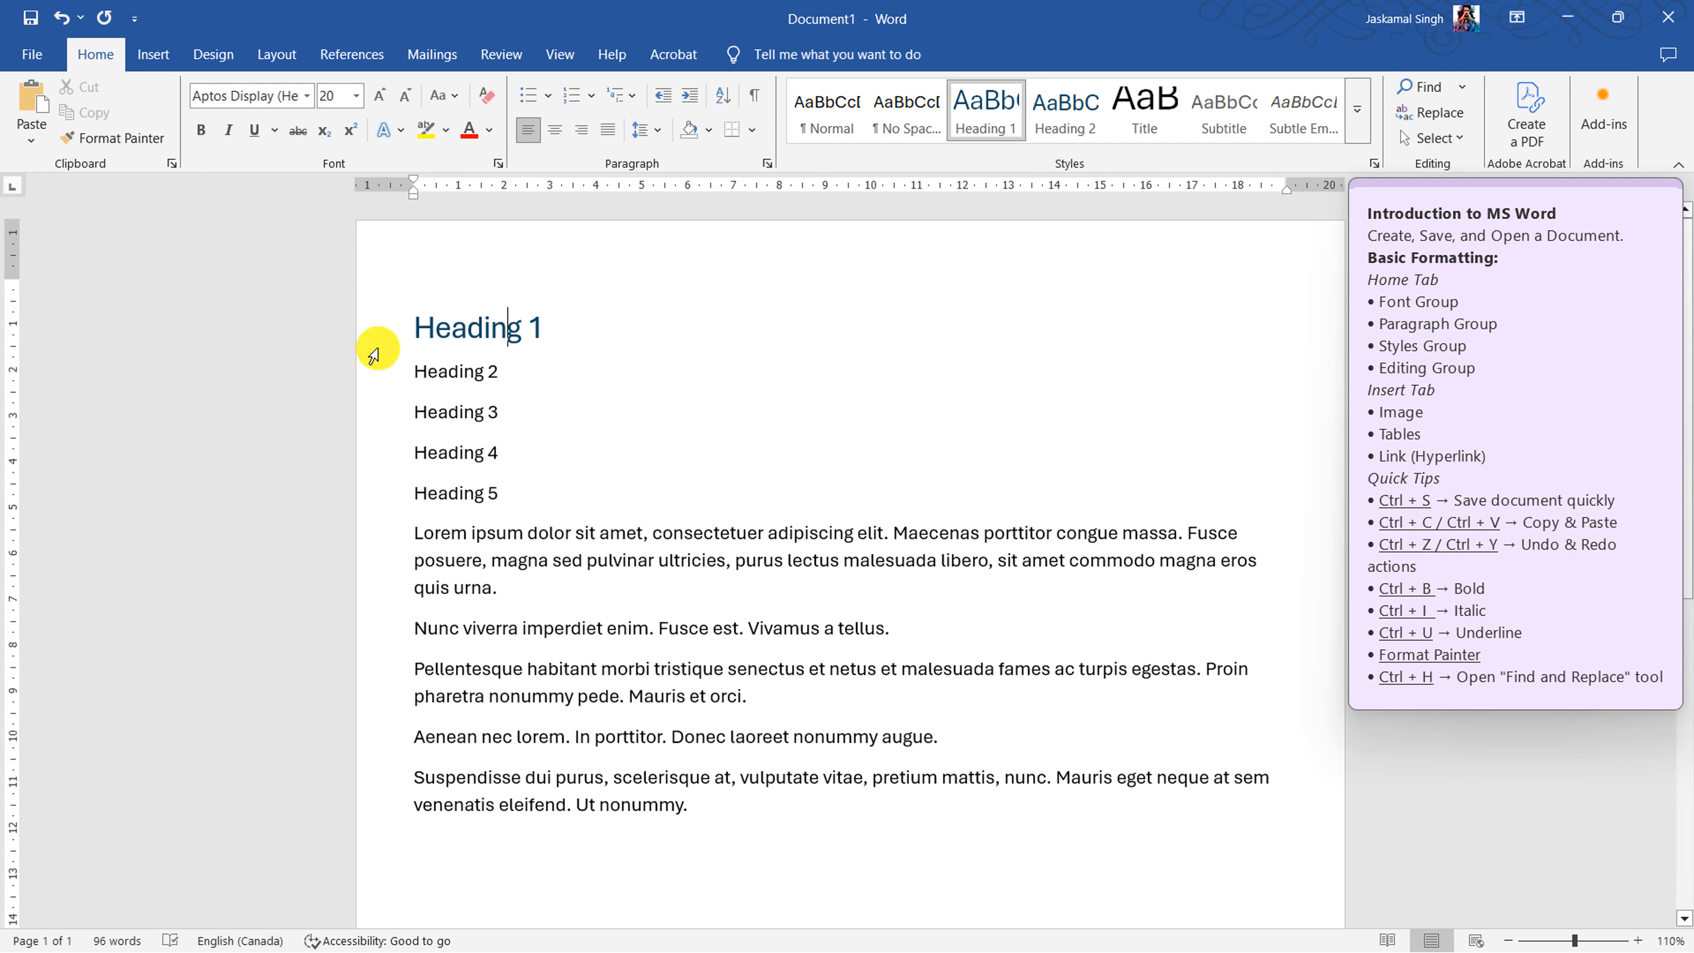
pyautogui.click(405, 332)
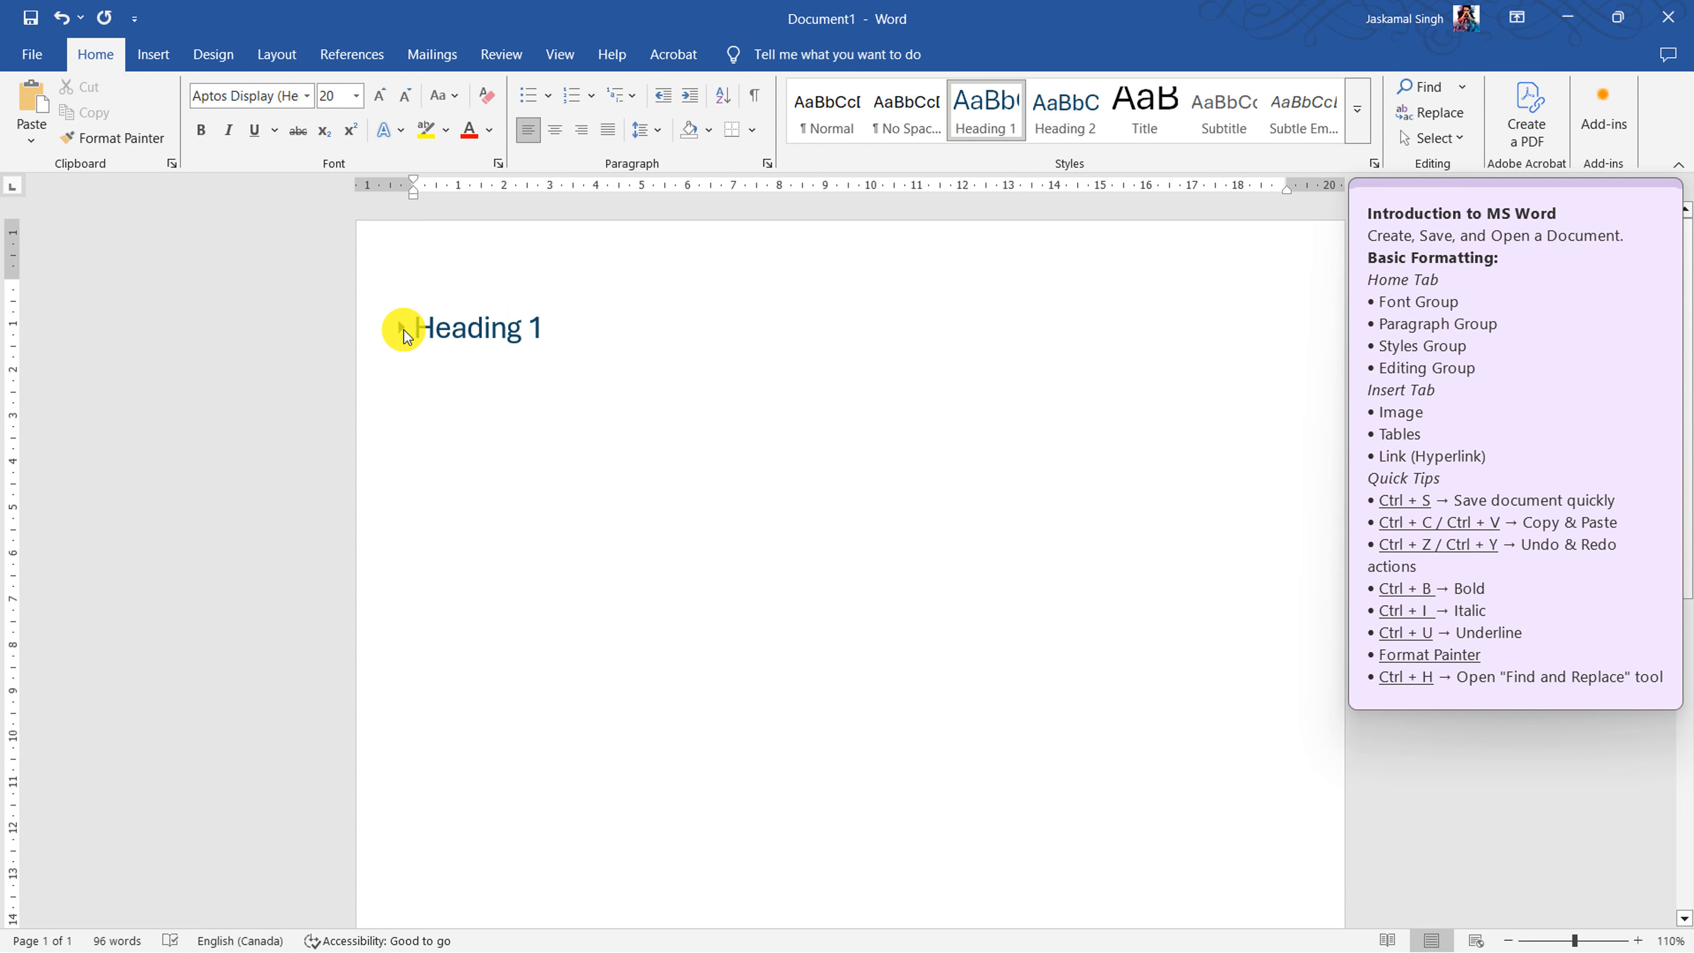
pyautogui.click(403, 331)
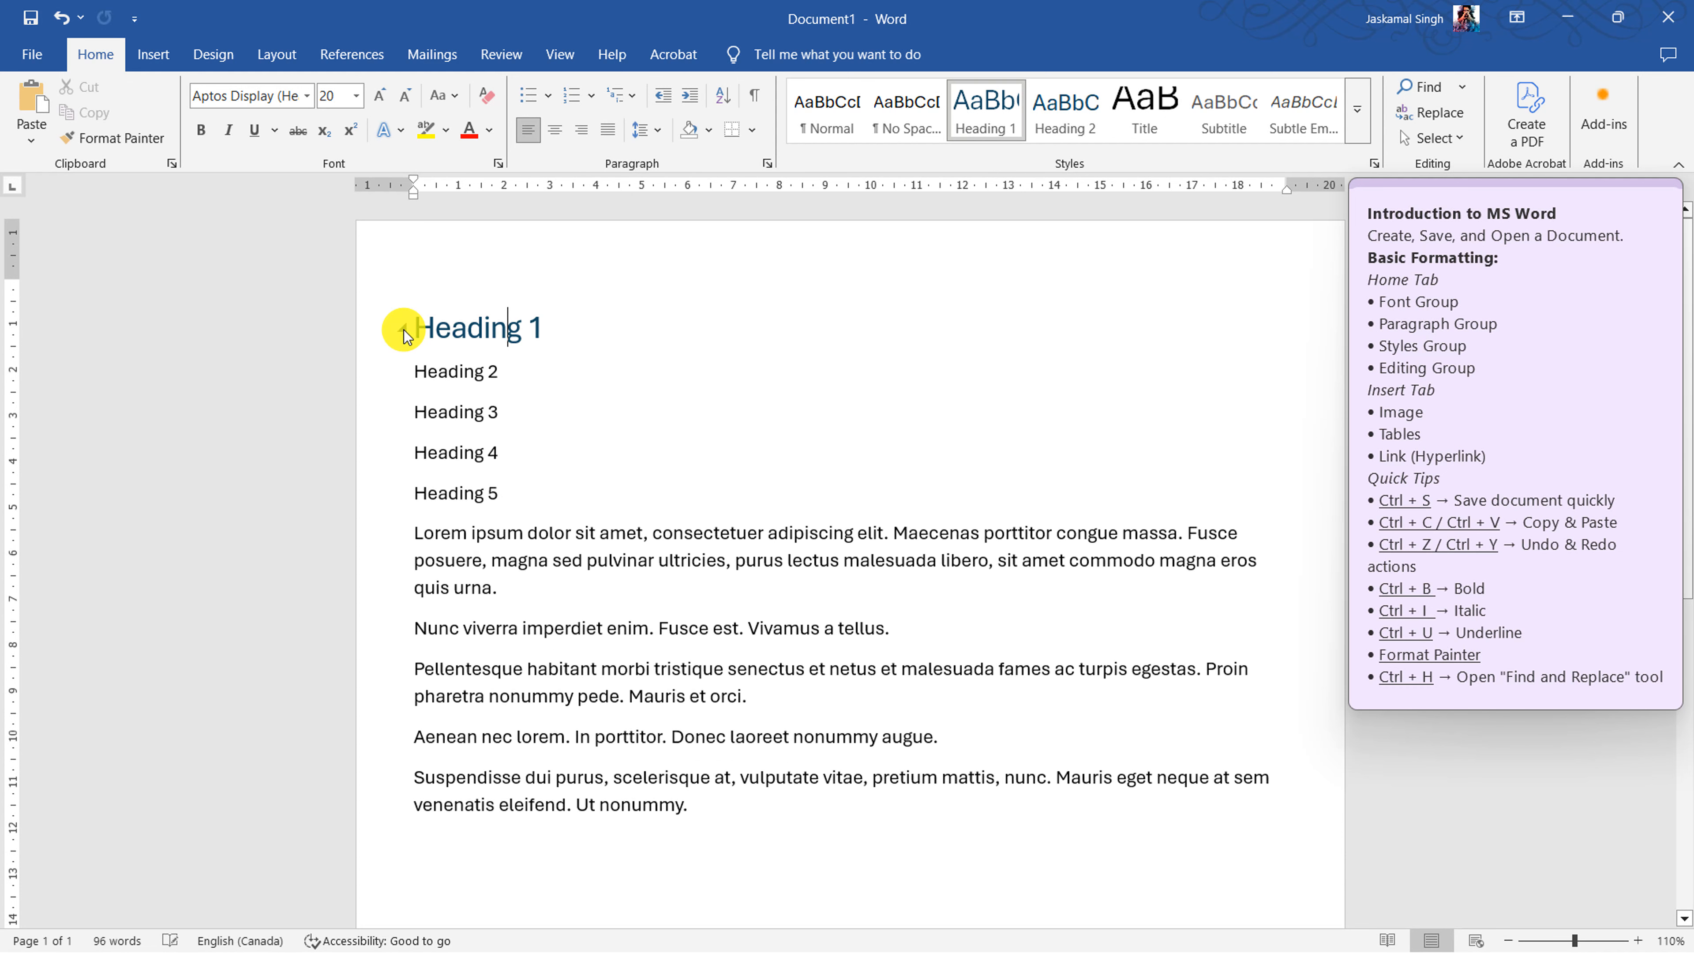
# - Apply the Heading 2 style to the "Heading 2" line and the Heading 3 style to the "Heading 3" line
pyautogui.click(347, 379)
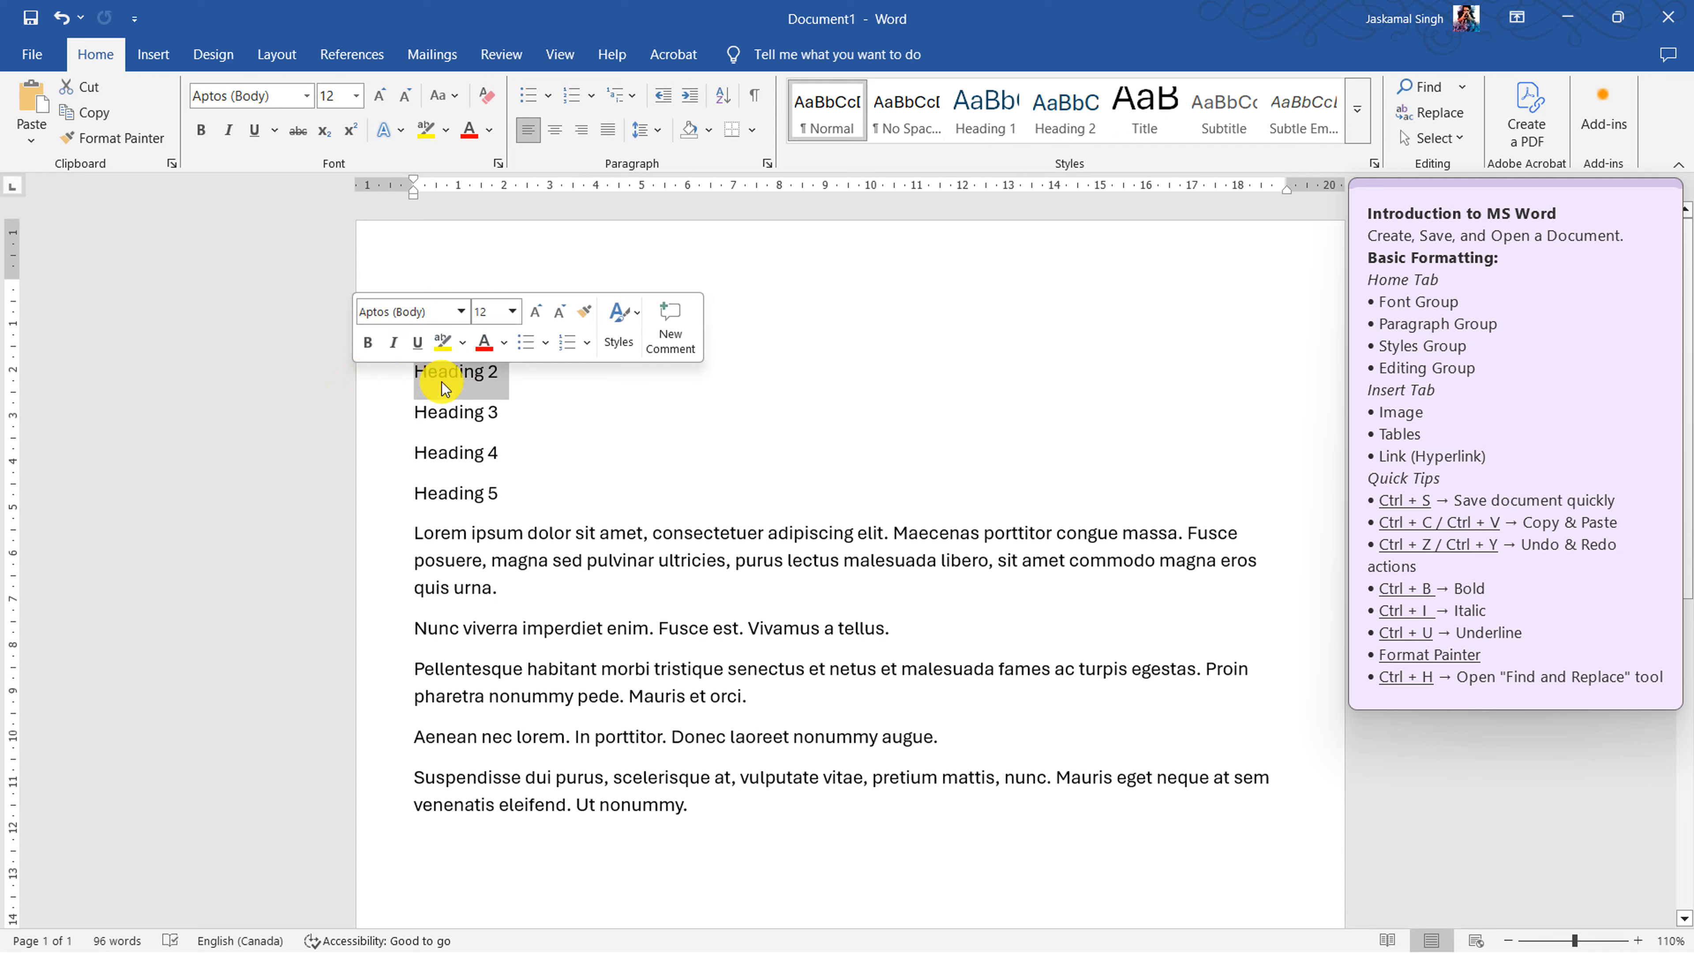
pyautogui.click(1082, 117)
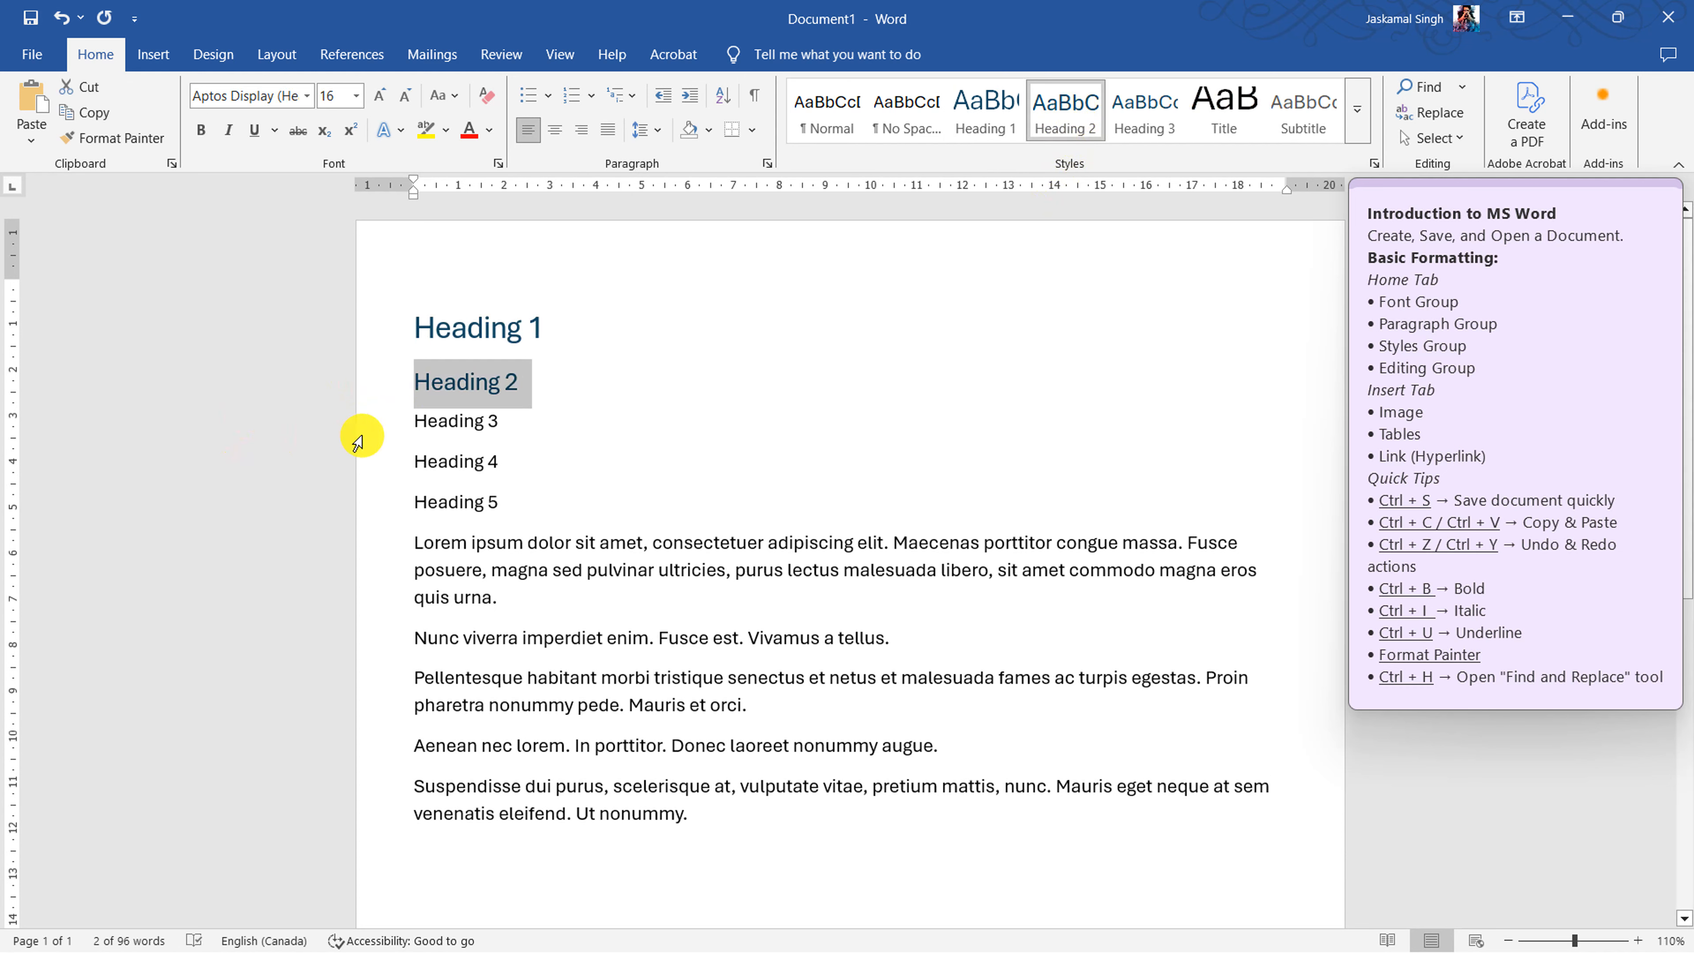
pyautogui.click(351, 421)
pyautogui.click(1358, 108)
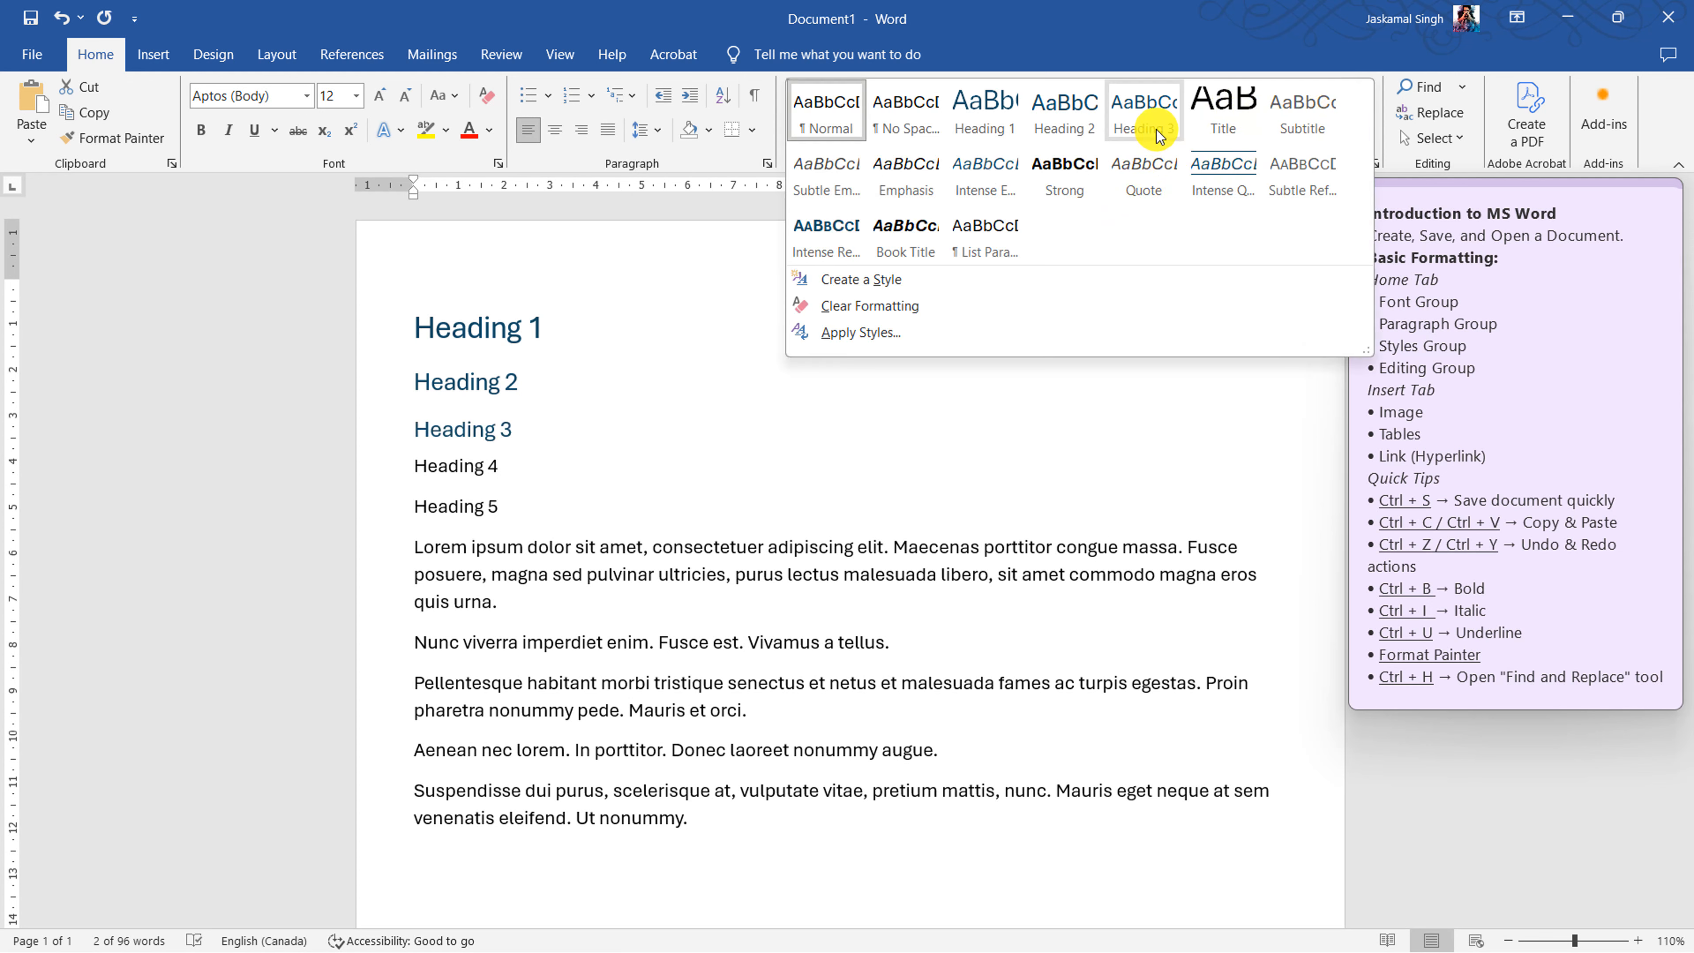
pyautogui.click(1174, 114)
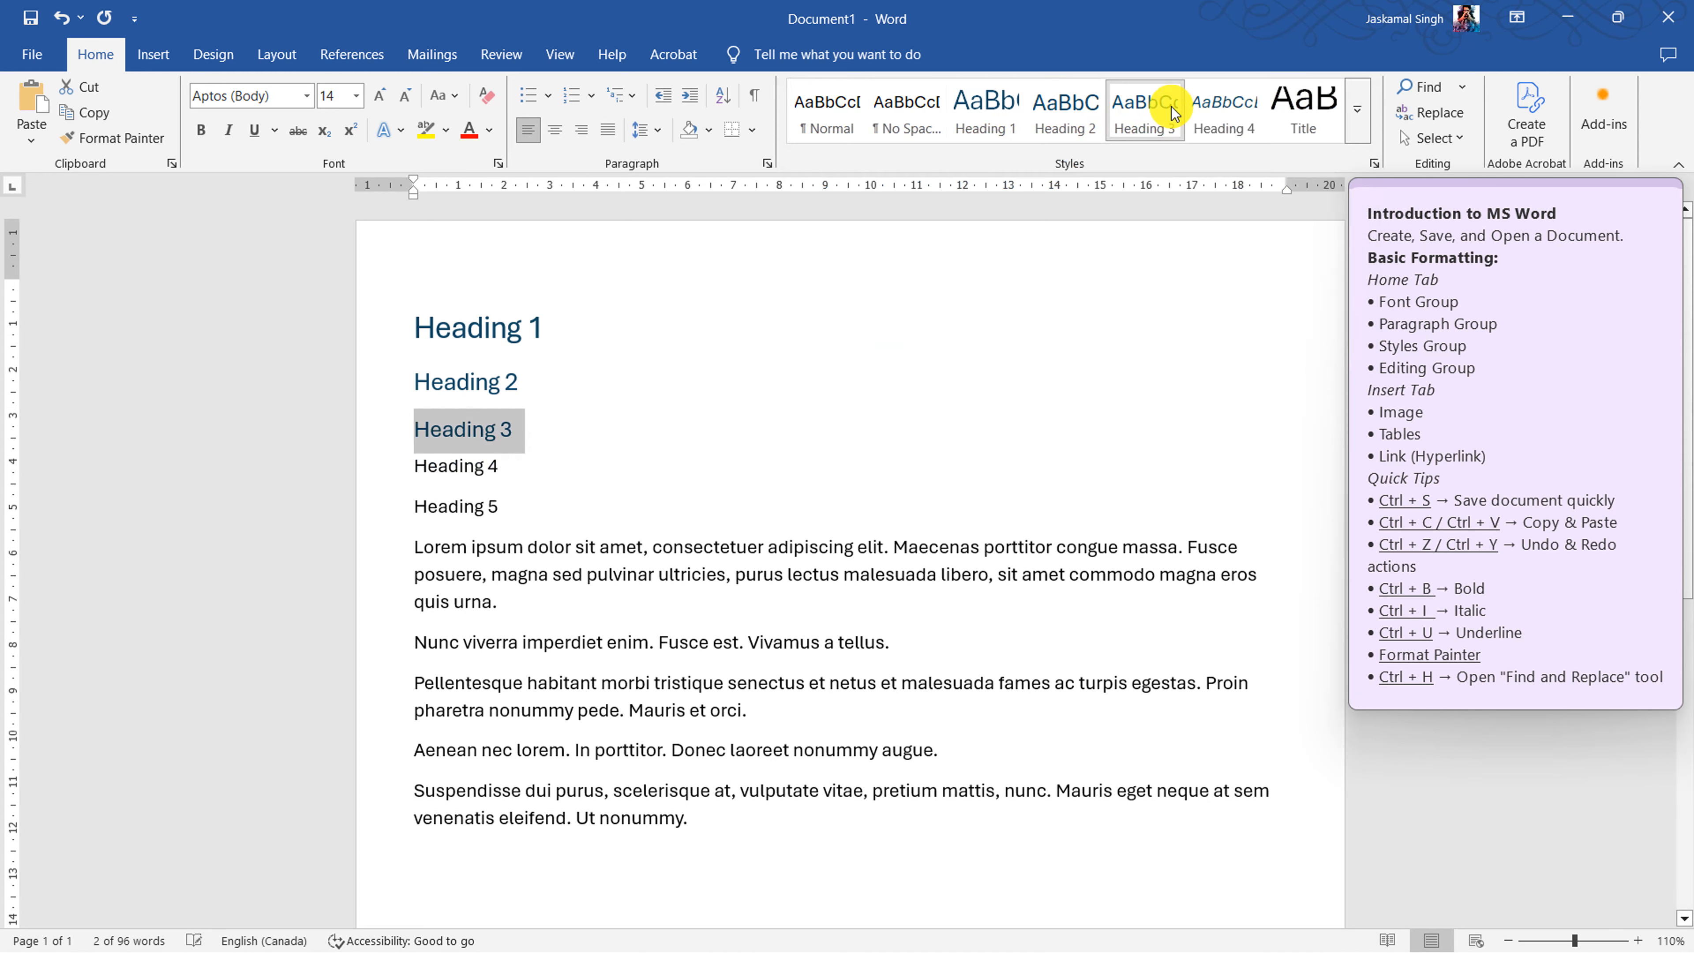
# - Apply the Heading 4 style to the "Heading 4" line and the Heading 5 style to the "Heading 5" line
pyautogui.click(389, 468)
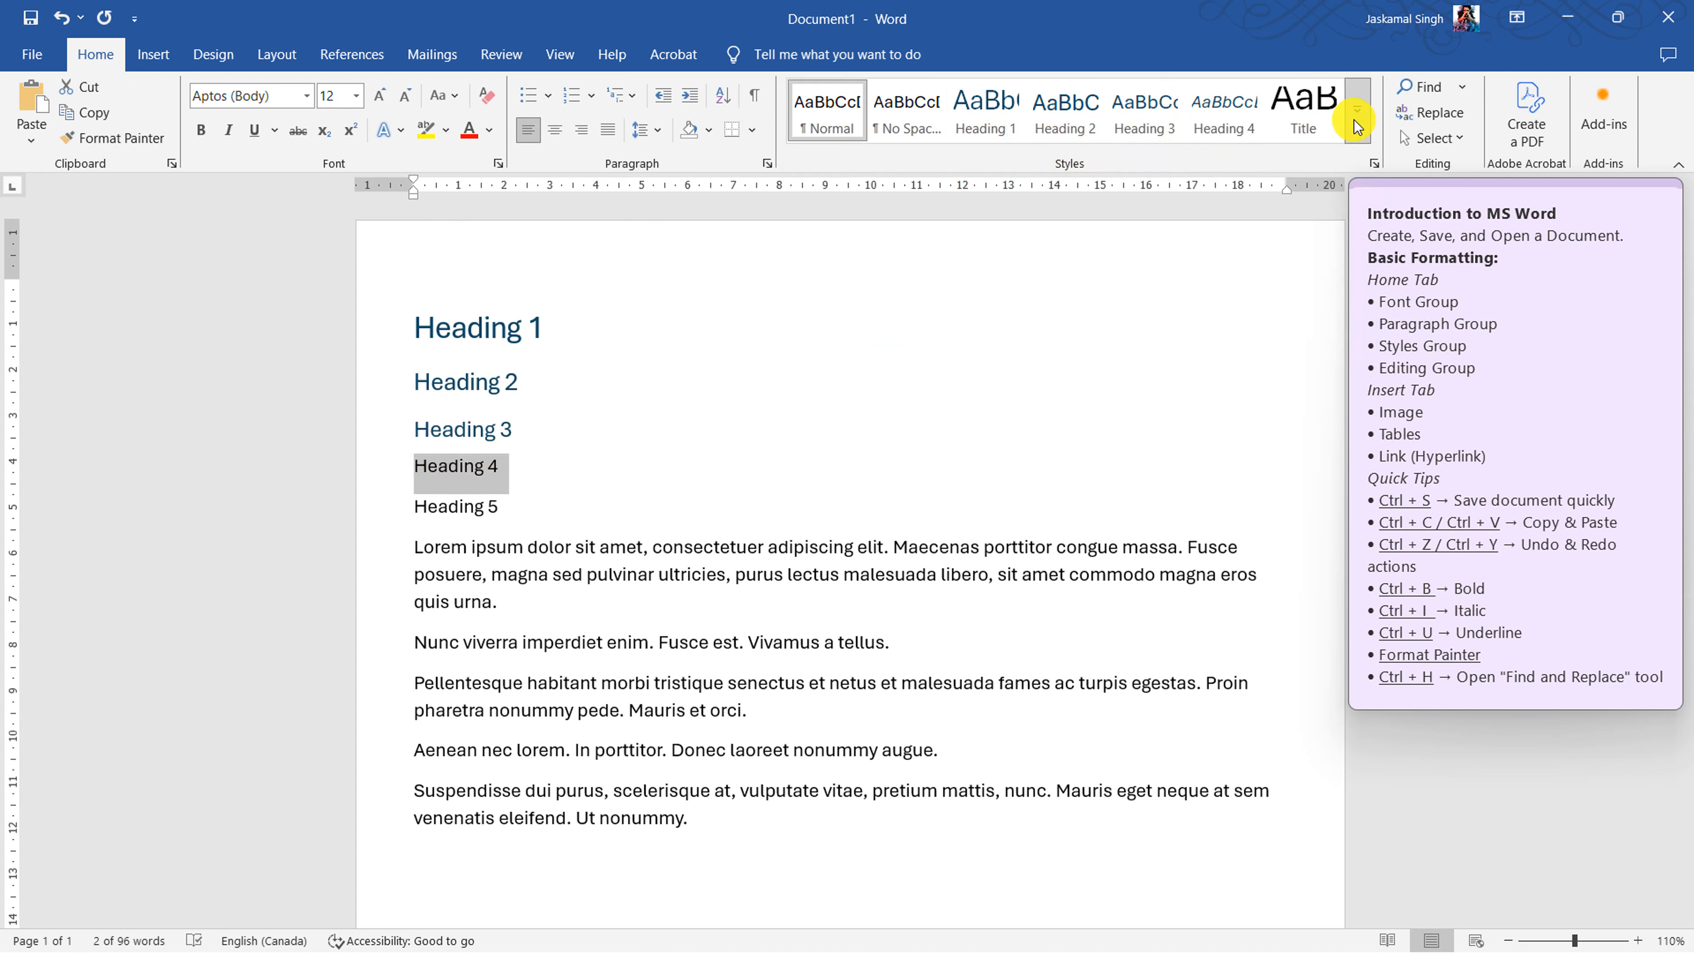
pyautogui.click(1221, 110)
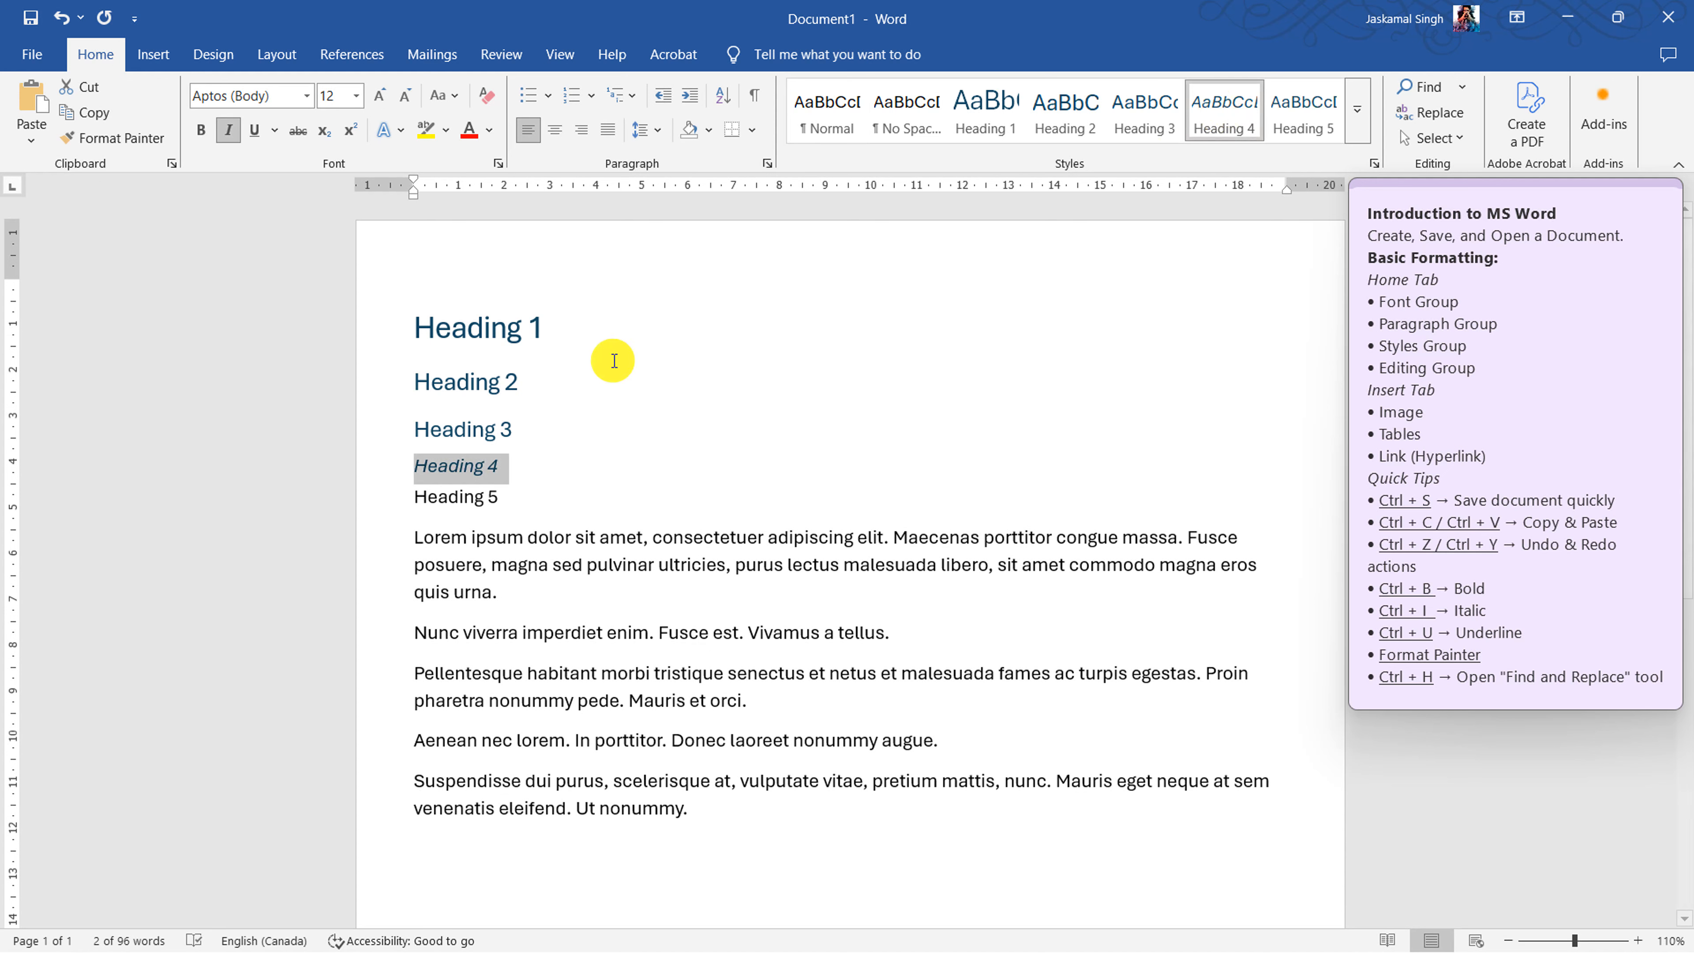
pyautogui.click(394, 494)
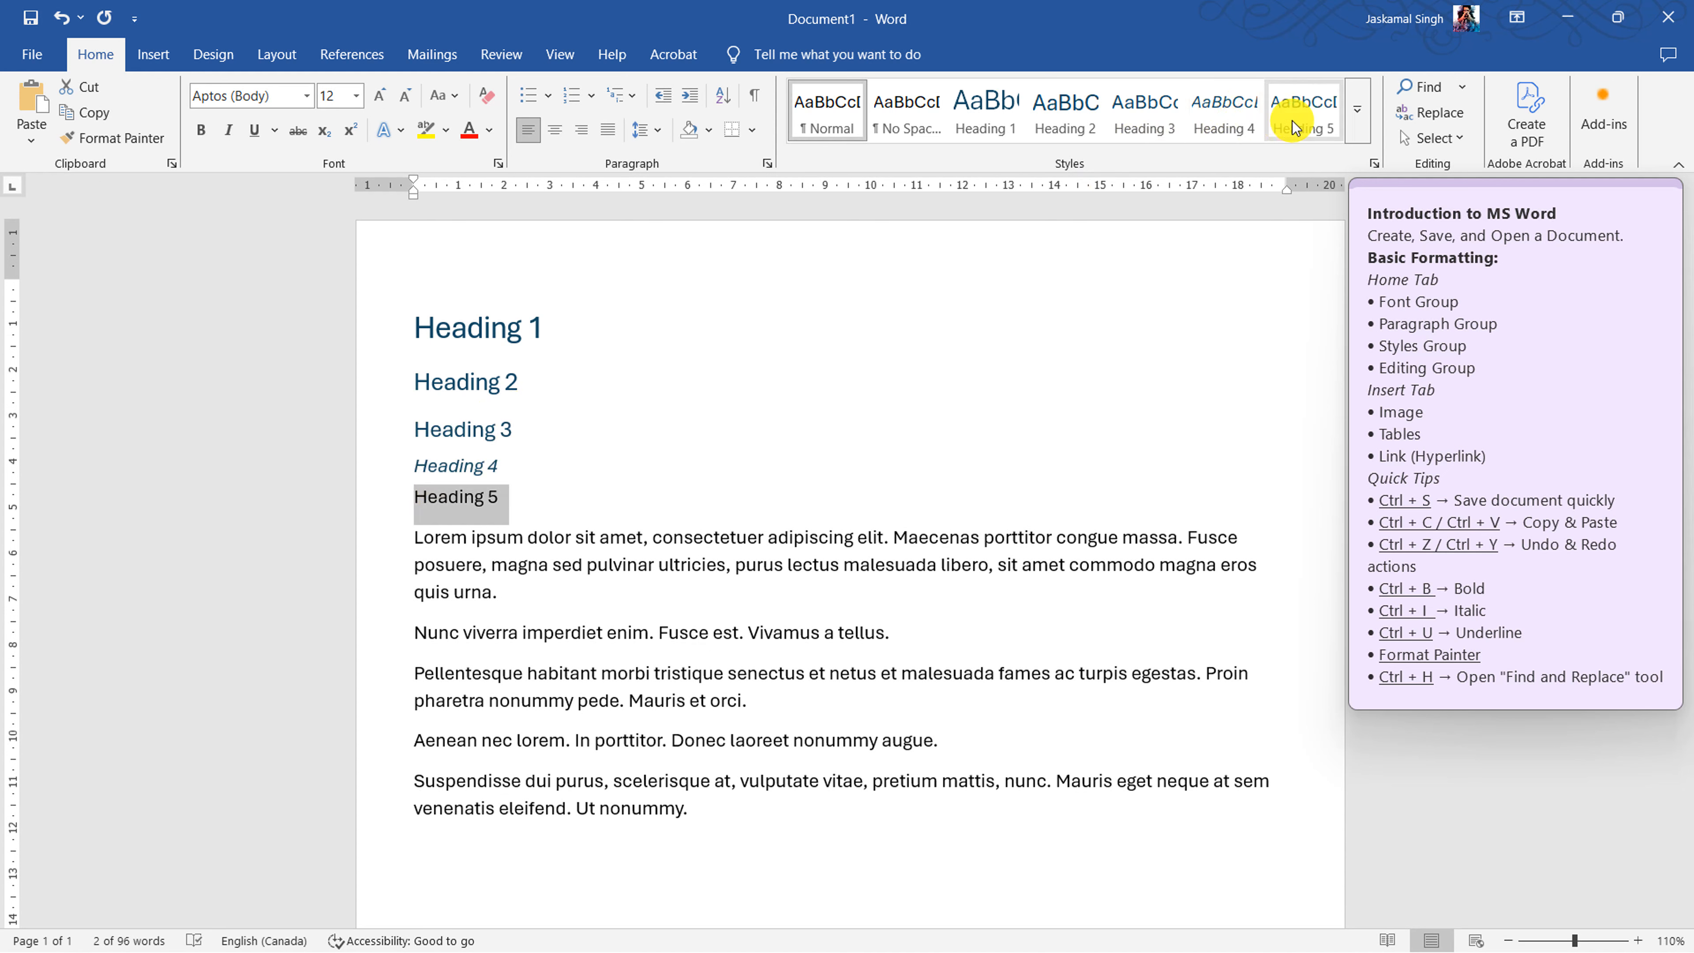
pyautogui.click(1307, 124)
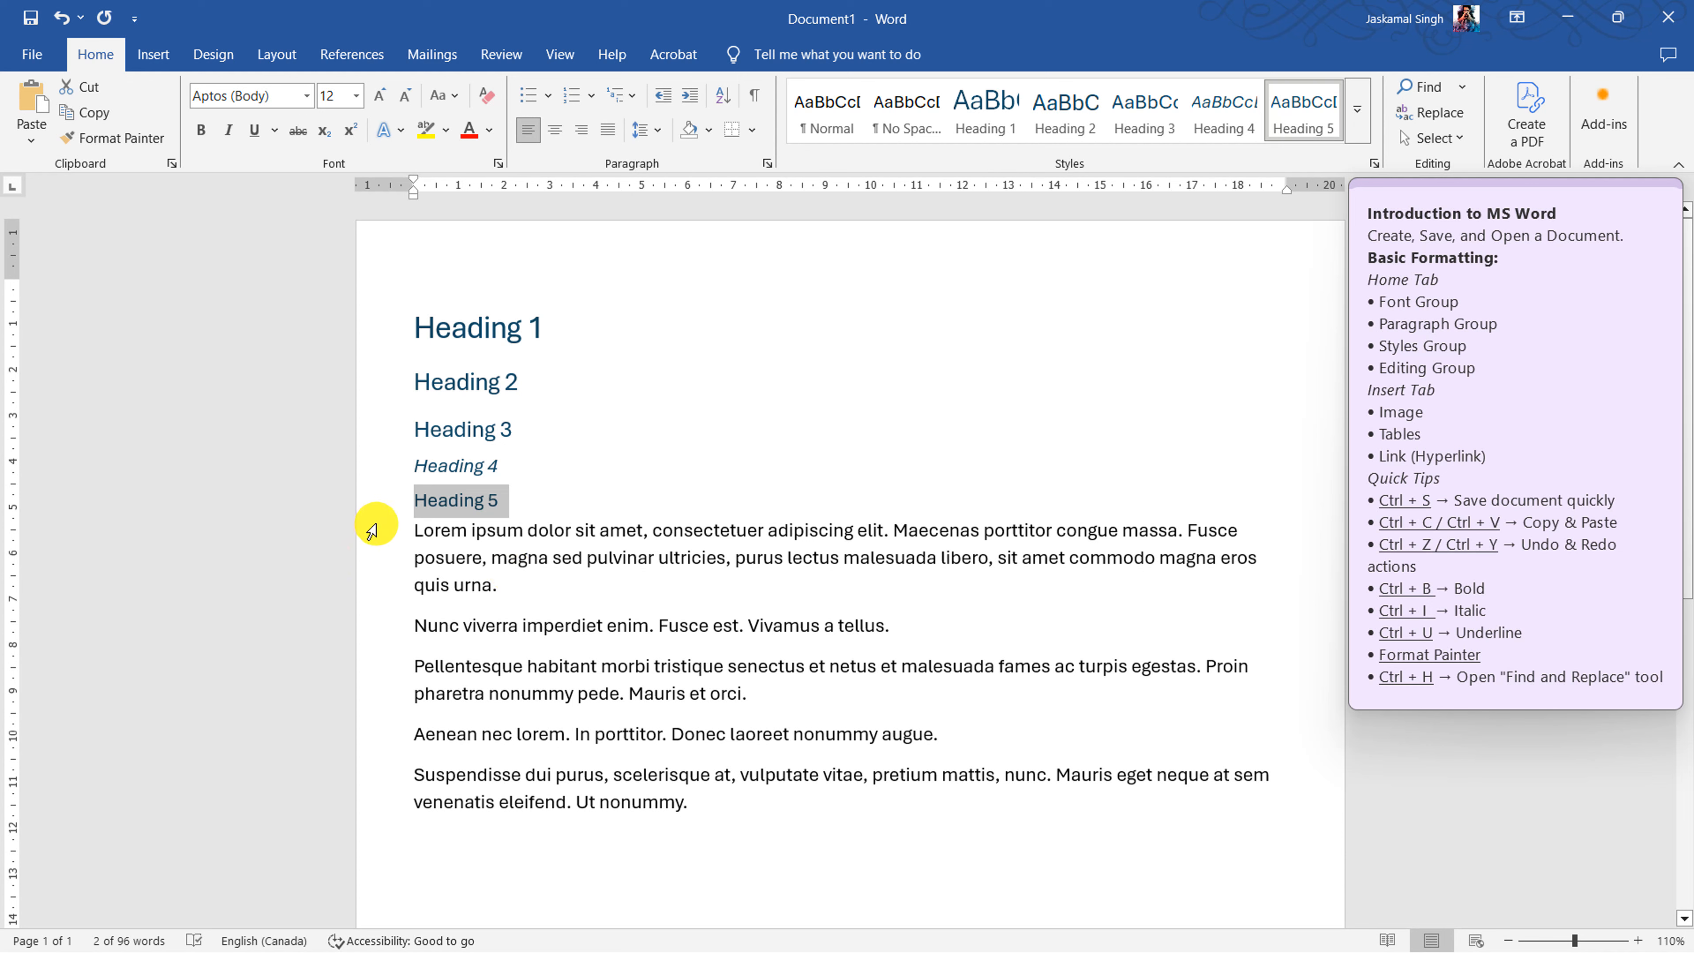
# - Apply the List Paragraph style to all the Lorem ipsum paragraphs under the "Heading 5" line
pyautogui.moveTo(374, 531); pyautogui.dragTo(383, 797)
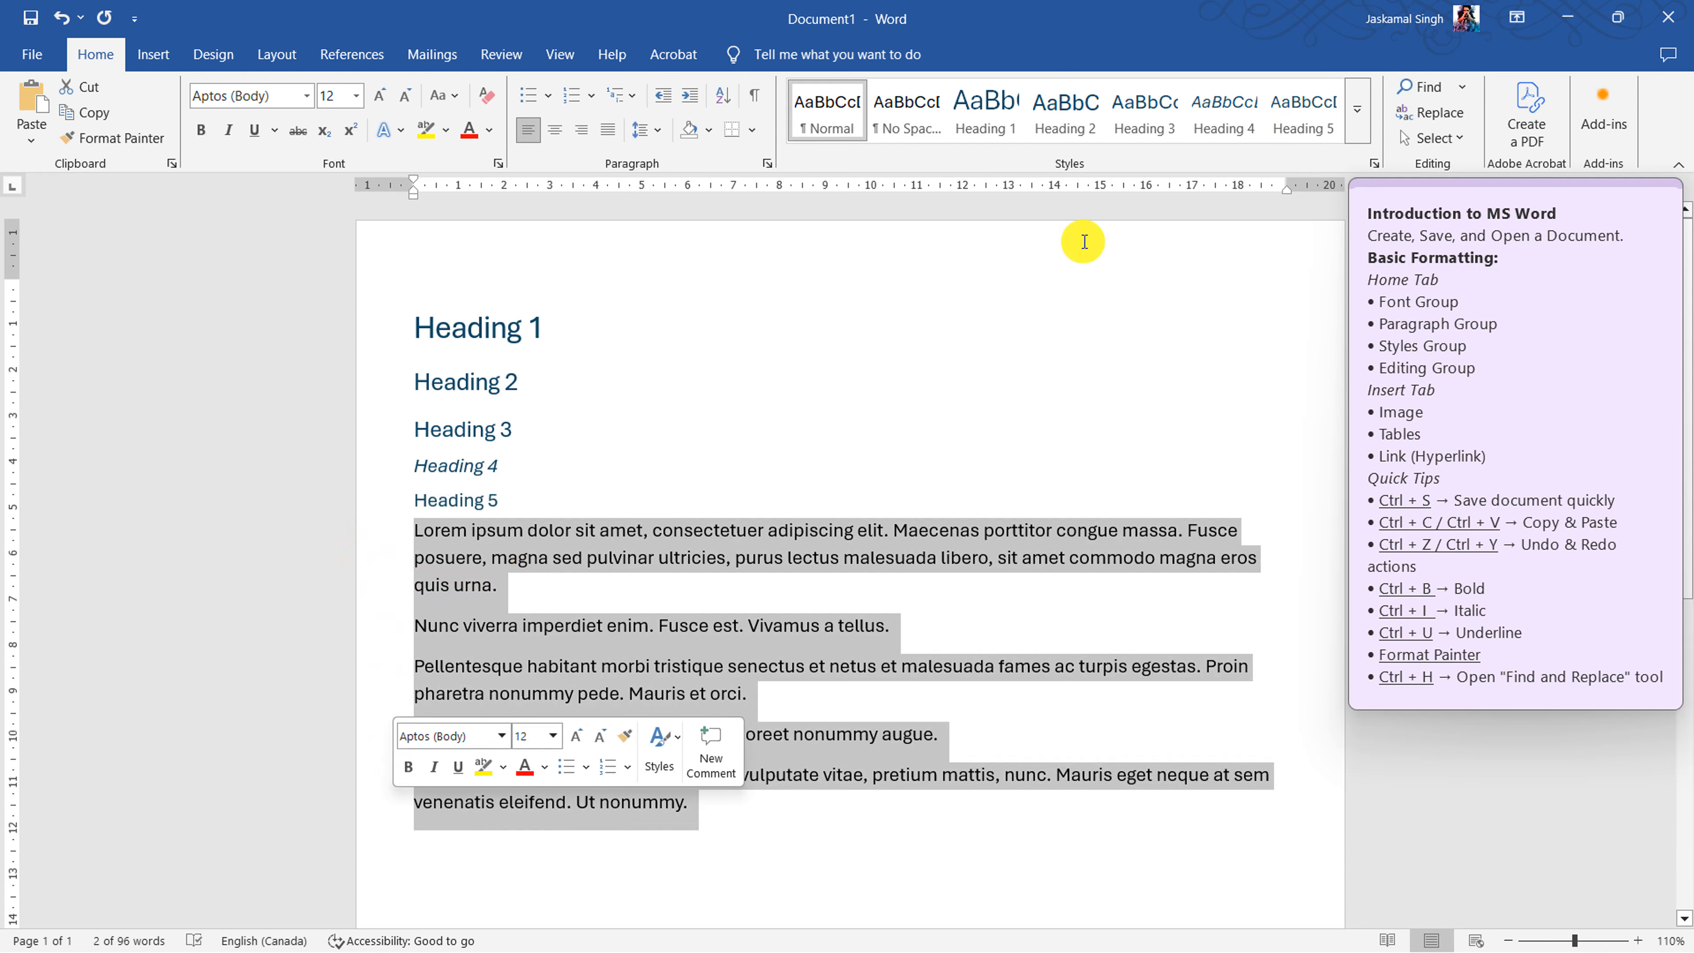
pyautogui.click(1360, 128)
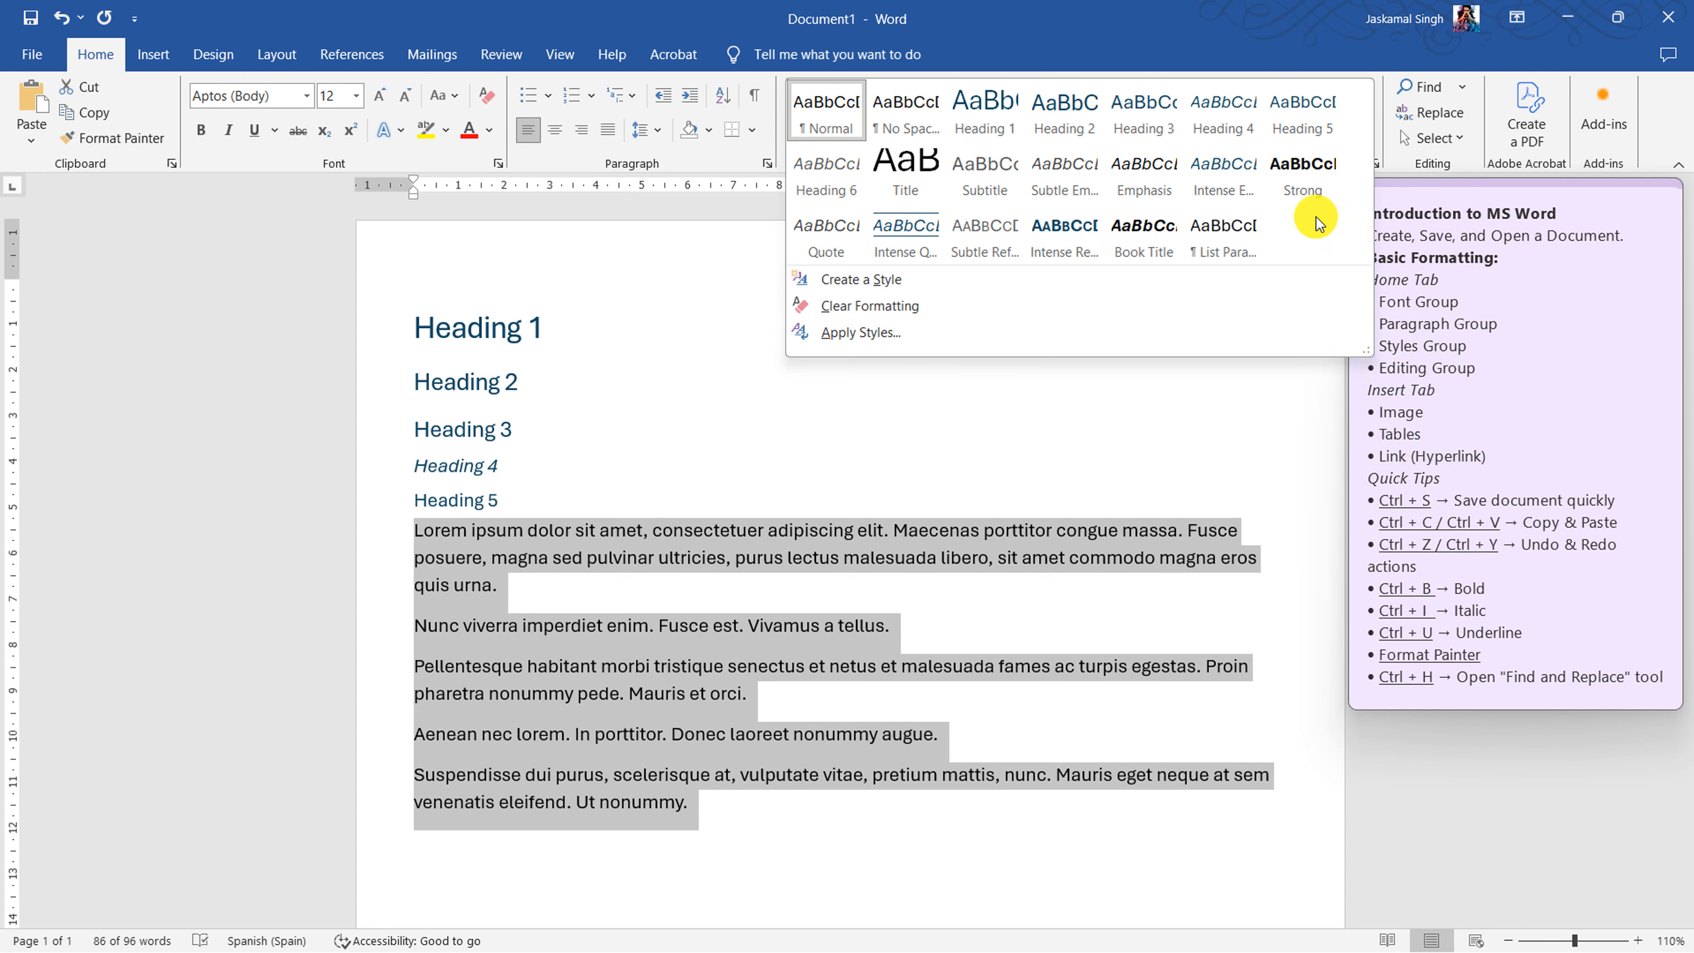
pyautogui.click(1230, 241)
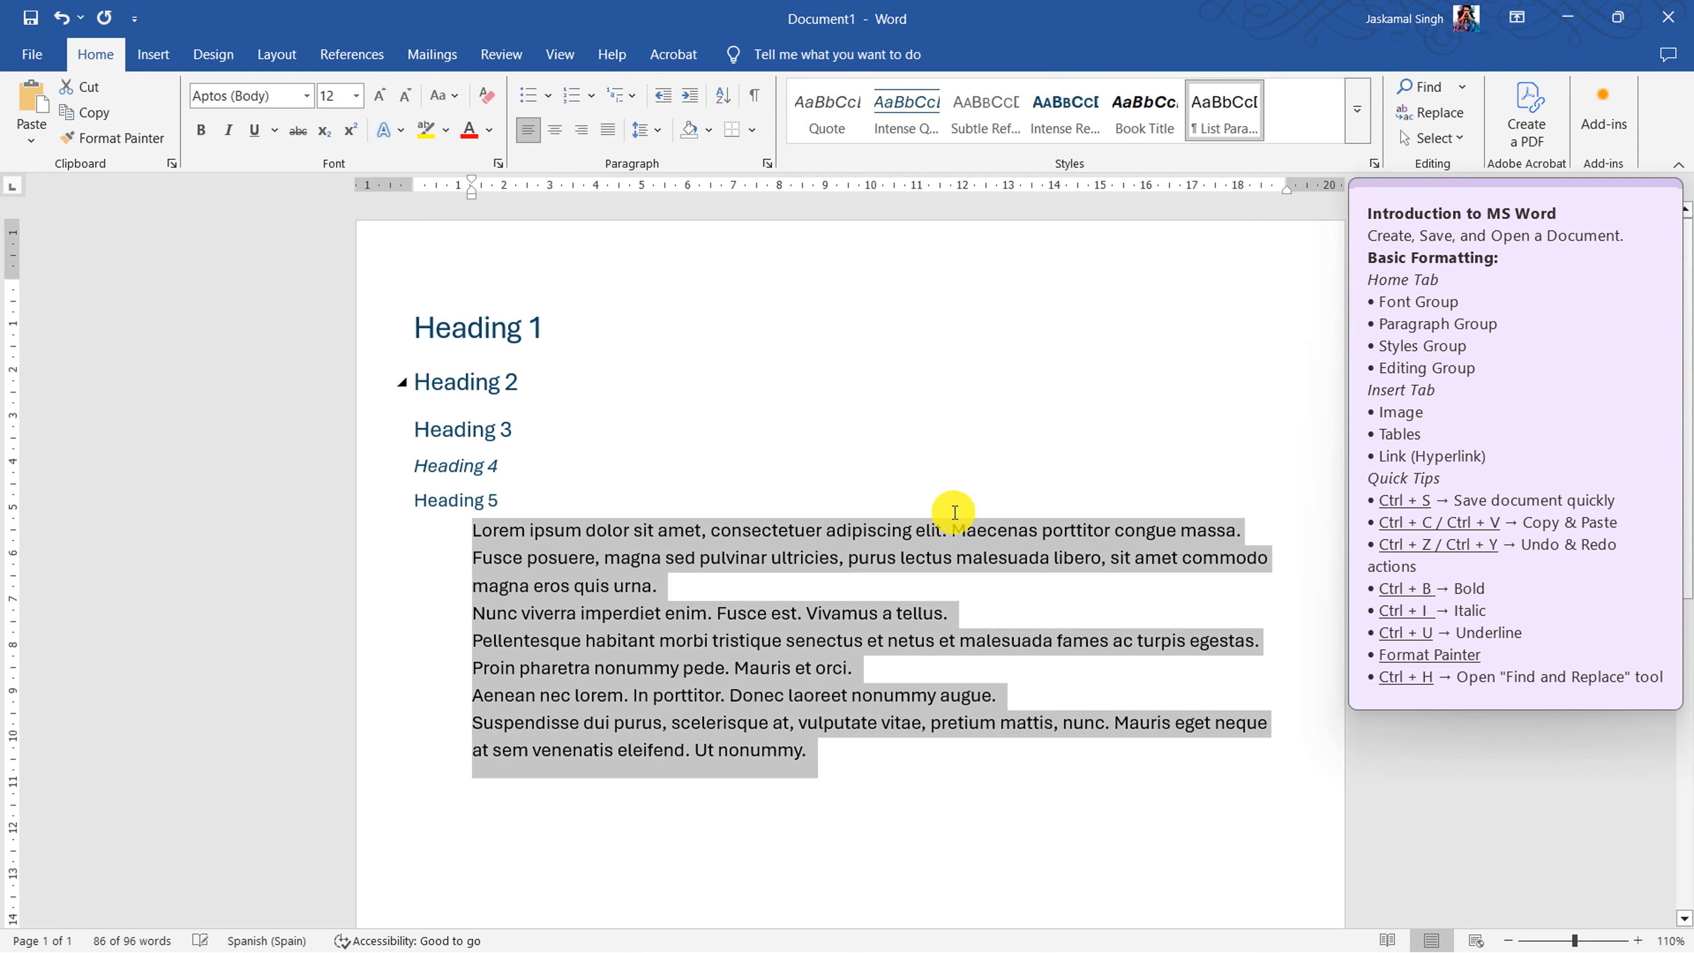
pyautogui.click(716, 557)
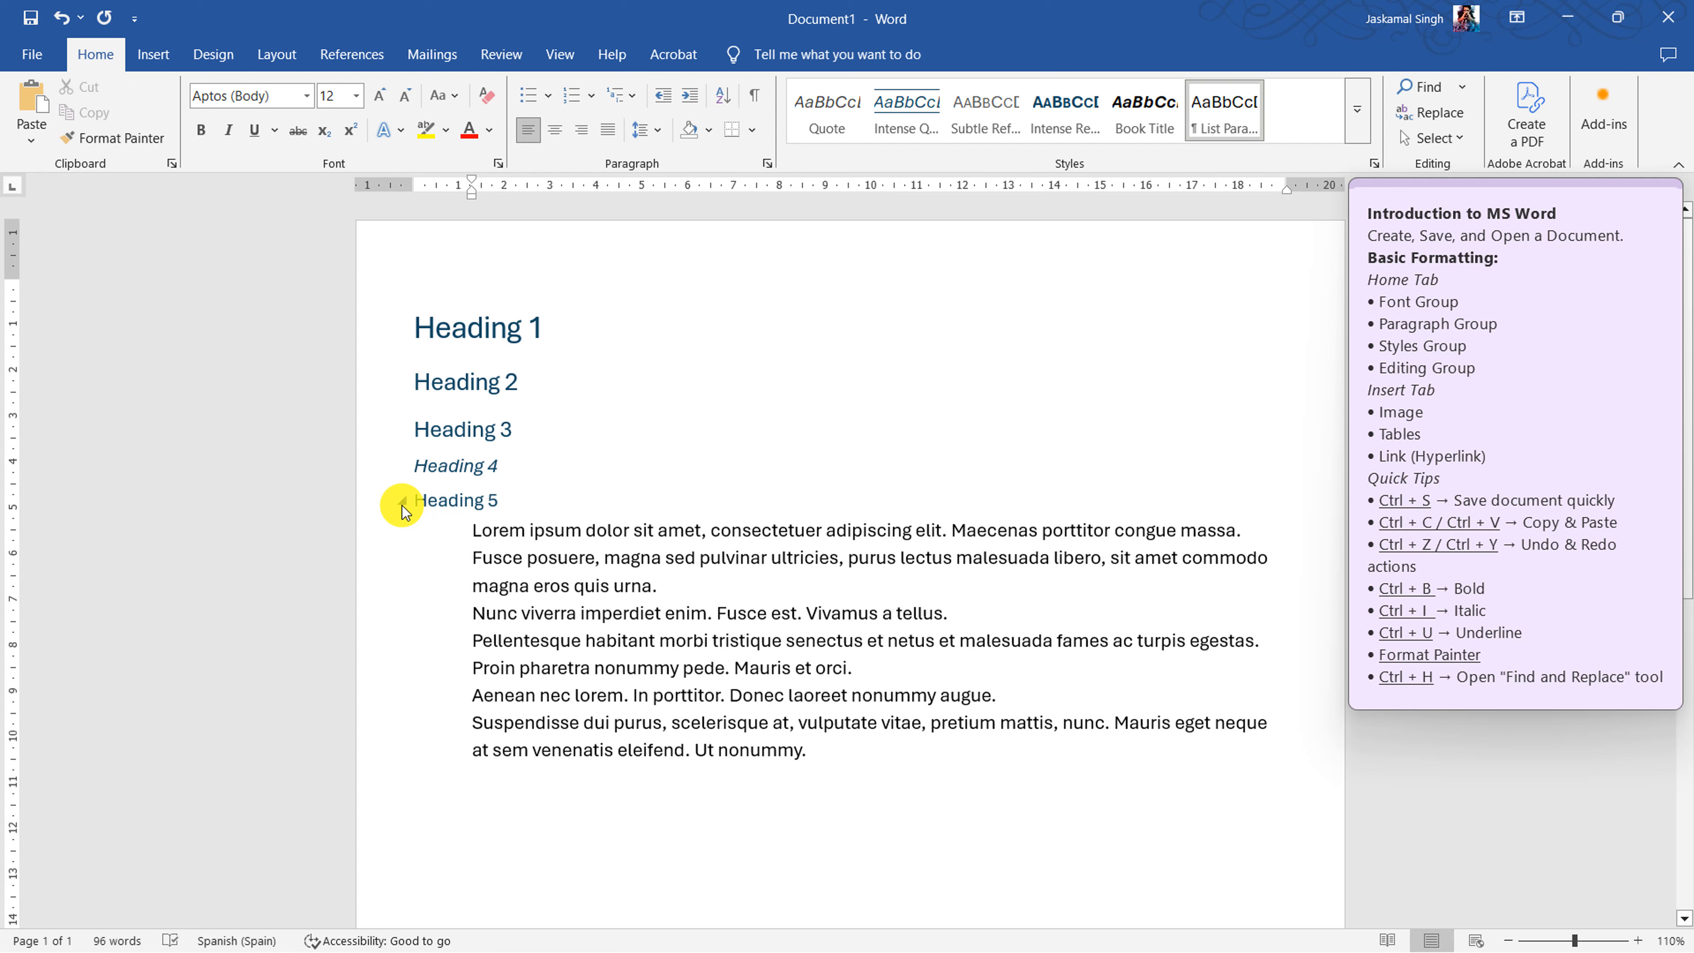
# - Collapse and re-expand the content under the "Heading 5" line, and do the same for the "Heading 4" line
pyautogui.click(404, 502)
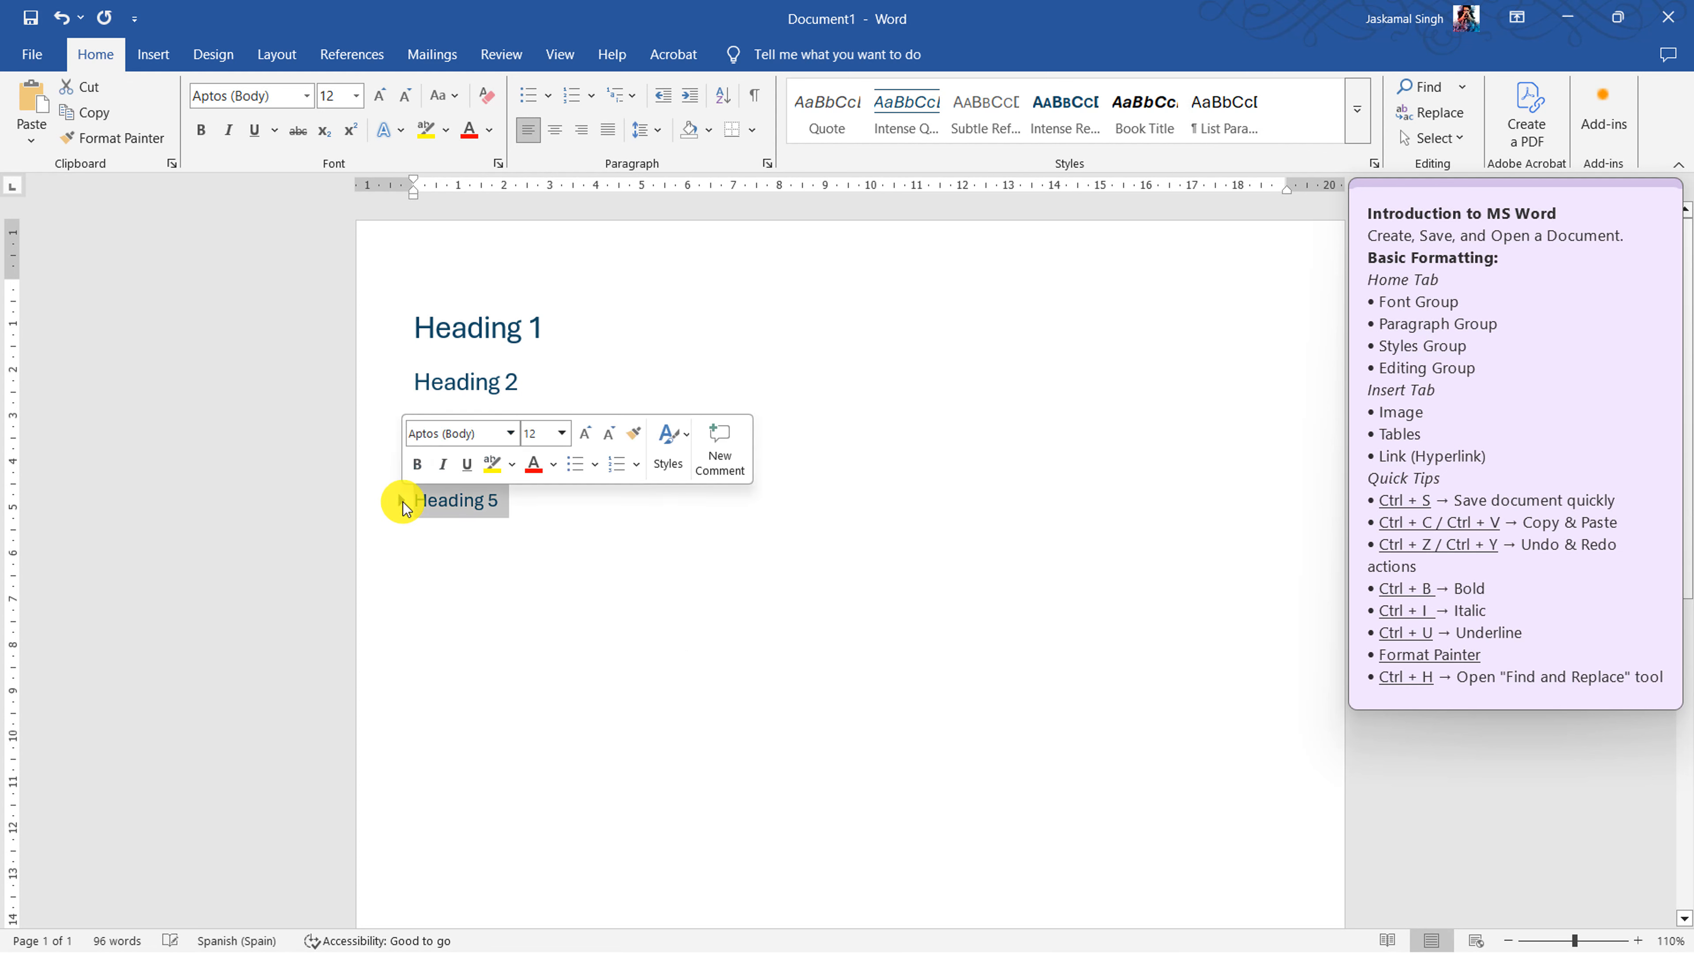
pyautogui.click(403, 500)
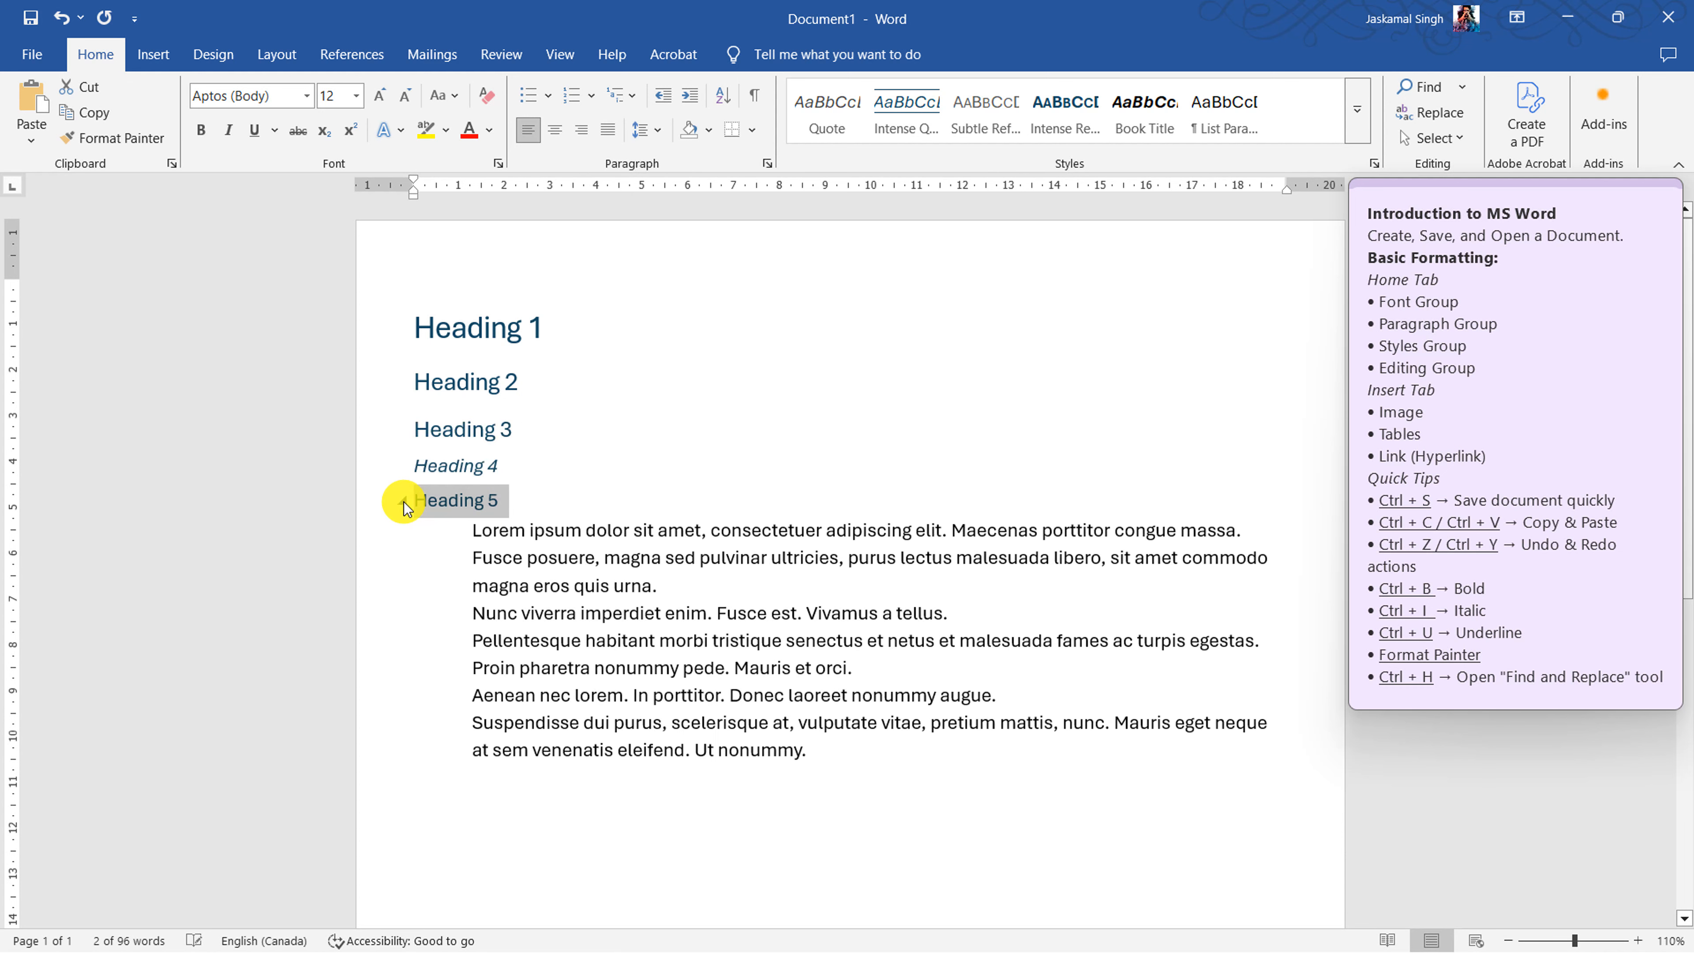
pyautogui.click(533, 472)
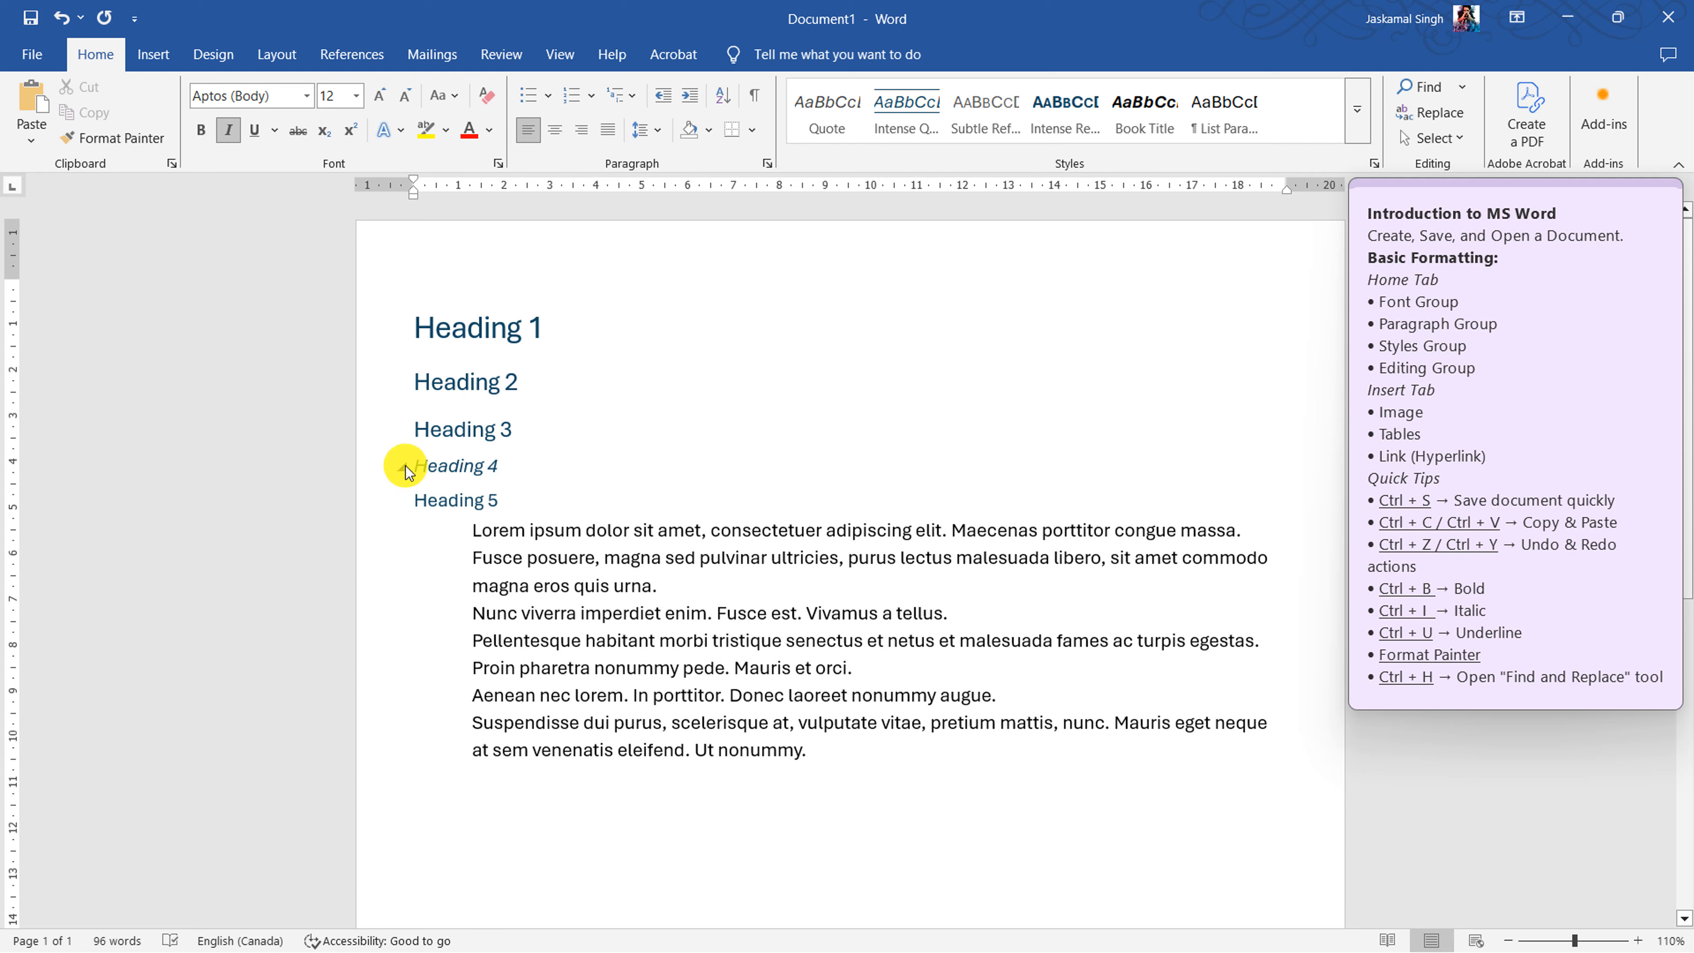
pyautogui.click(403, 467)
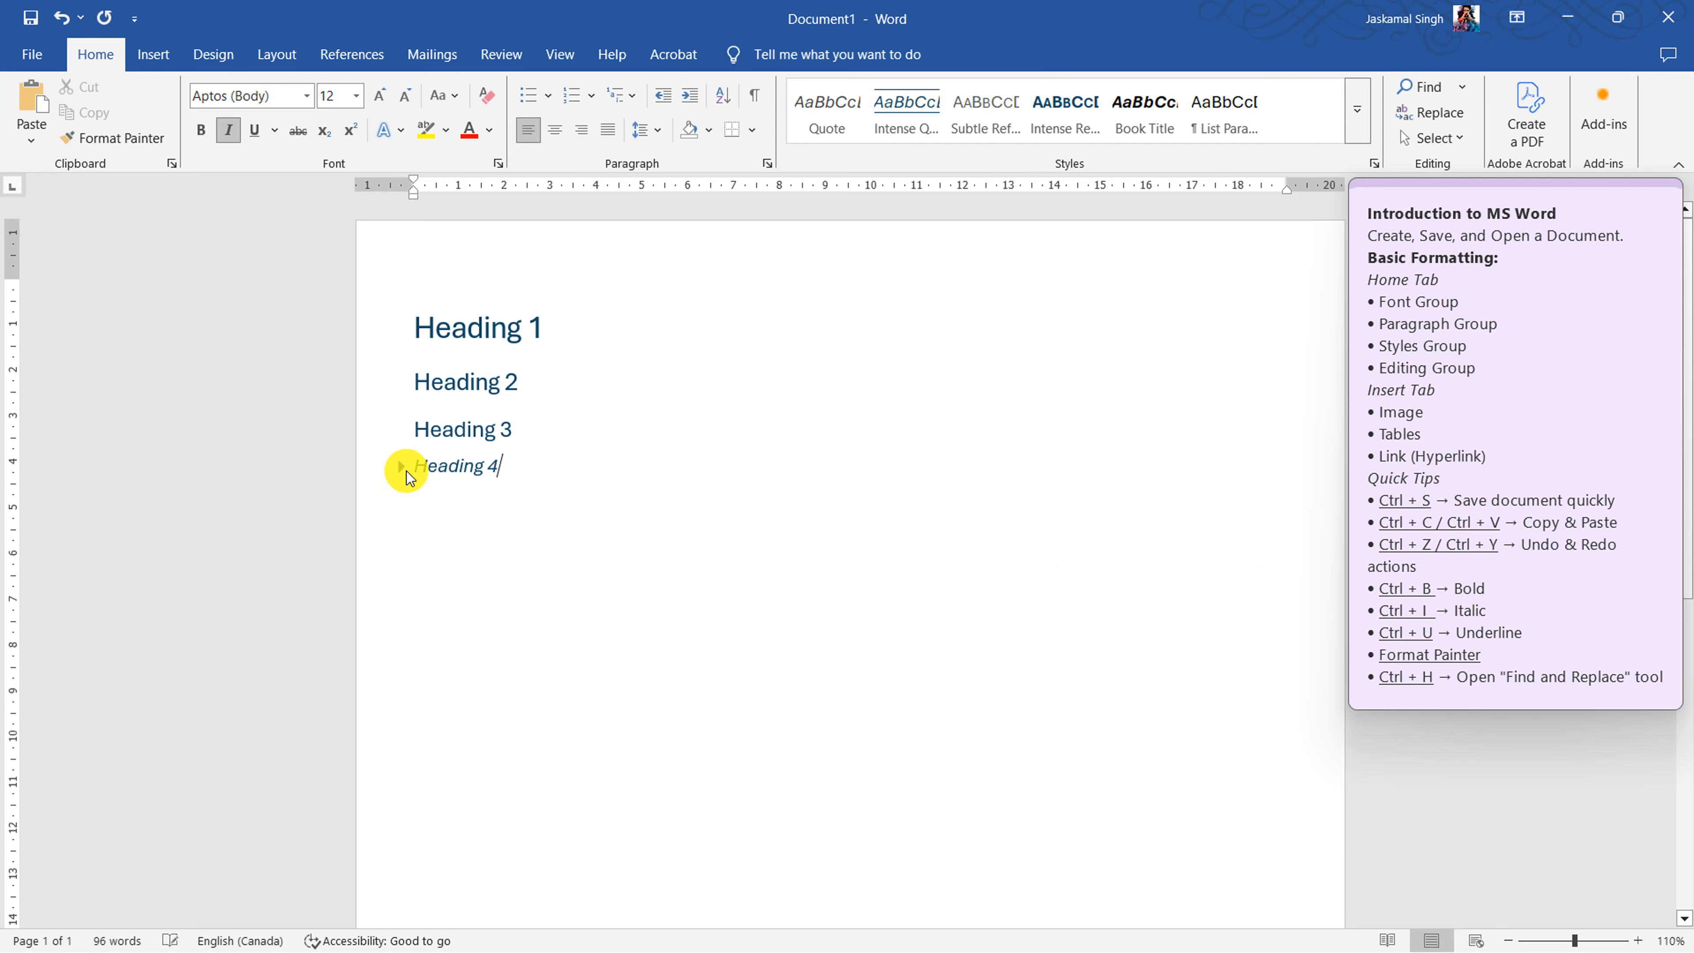
pyautogui.click(401, 466)
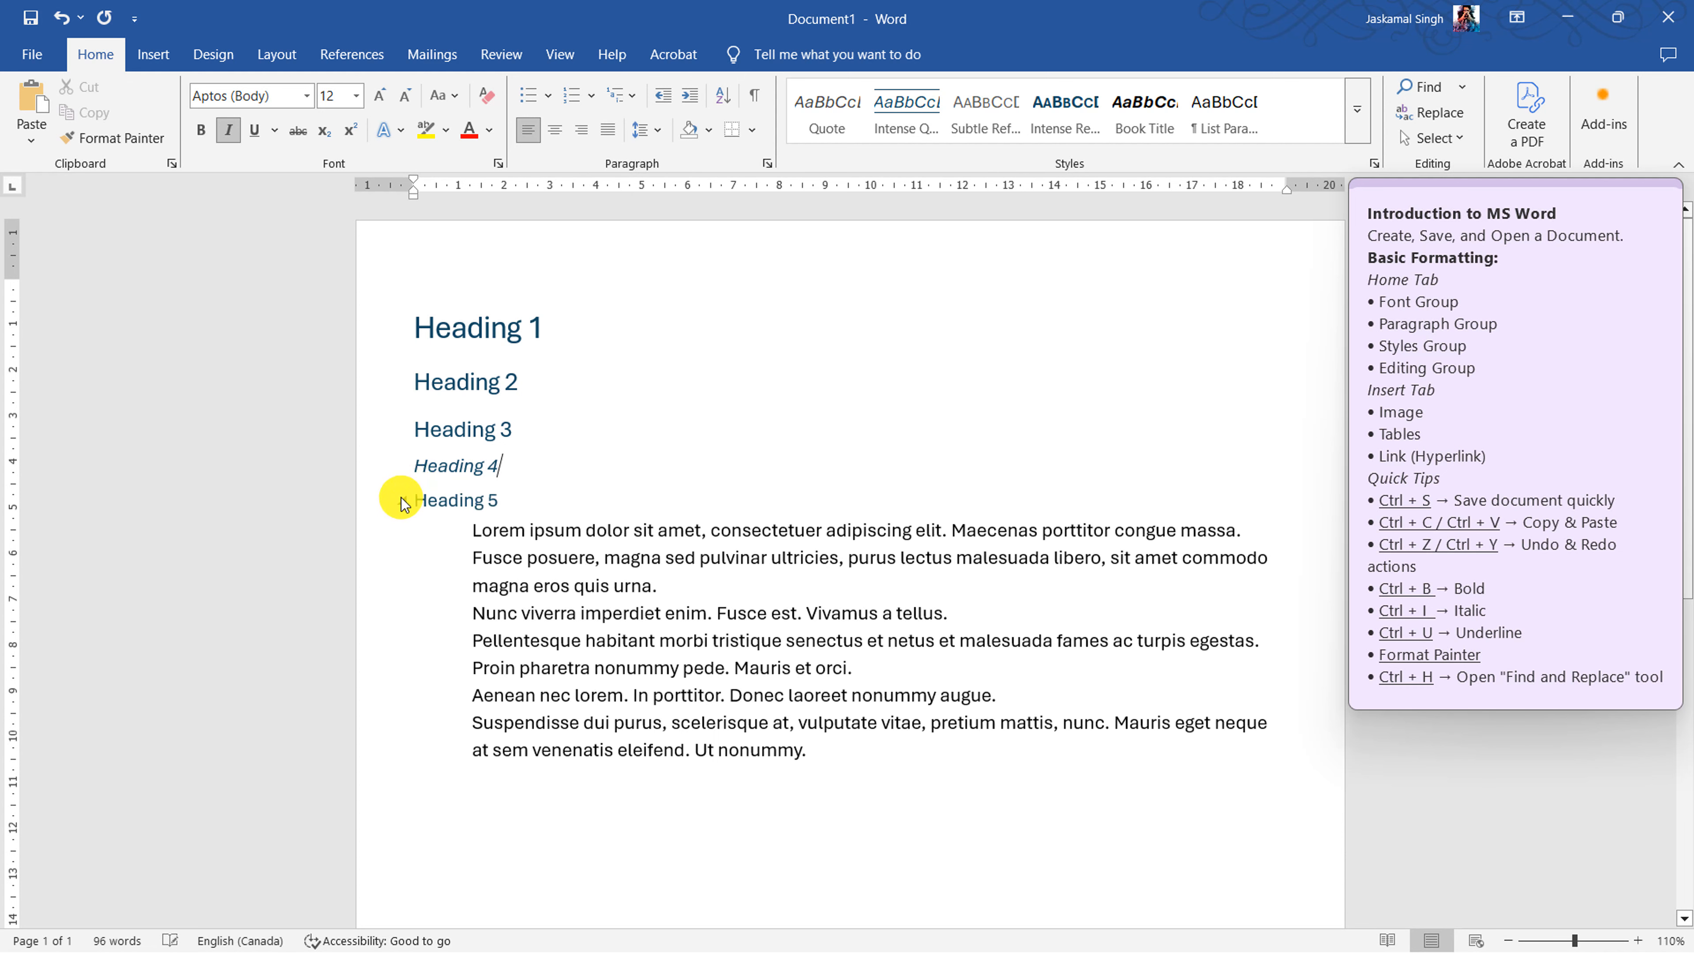
# - Add two new lines reading "Heading 5" directly below the "Heading 4" line
pyautogui.press('Return')
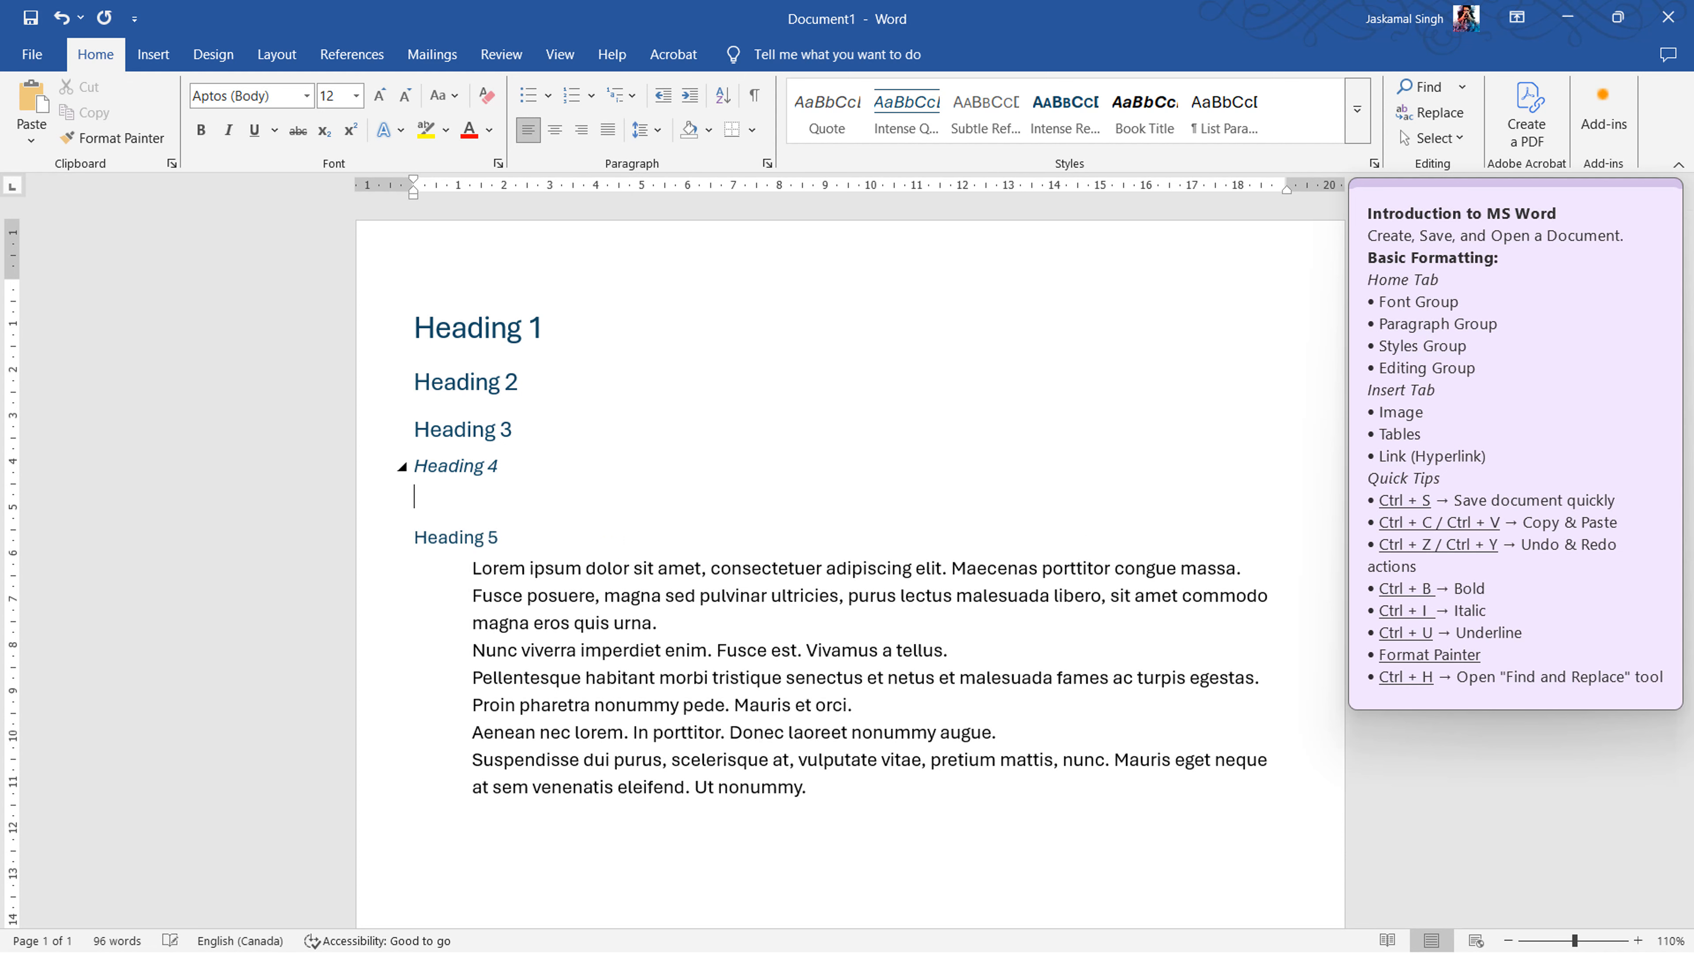
pyautogui.write('Heading 5')
pyautogui.press('Return')
pyautogui.write('Hea')
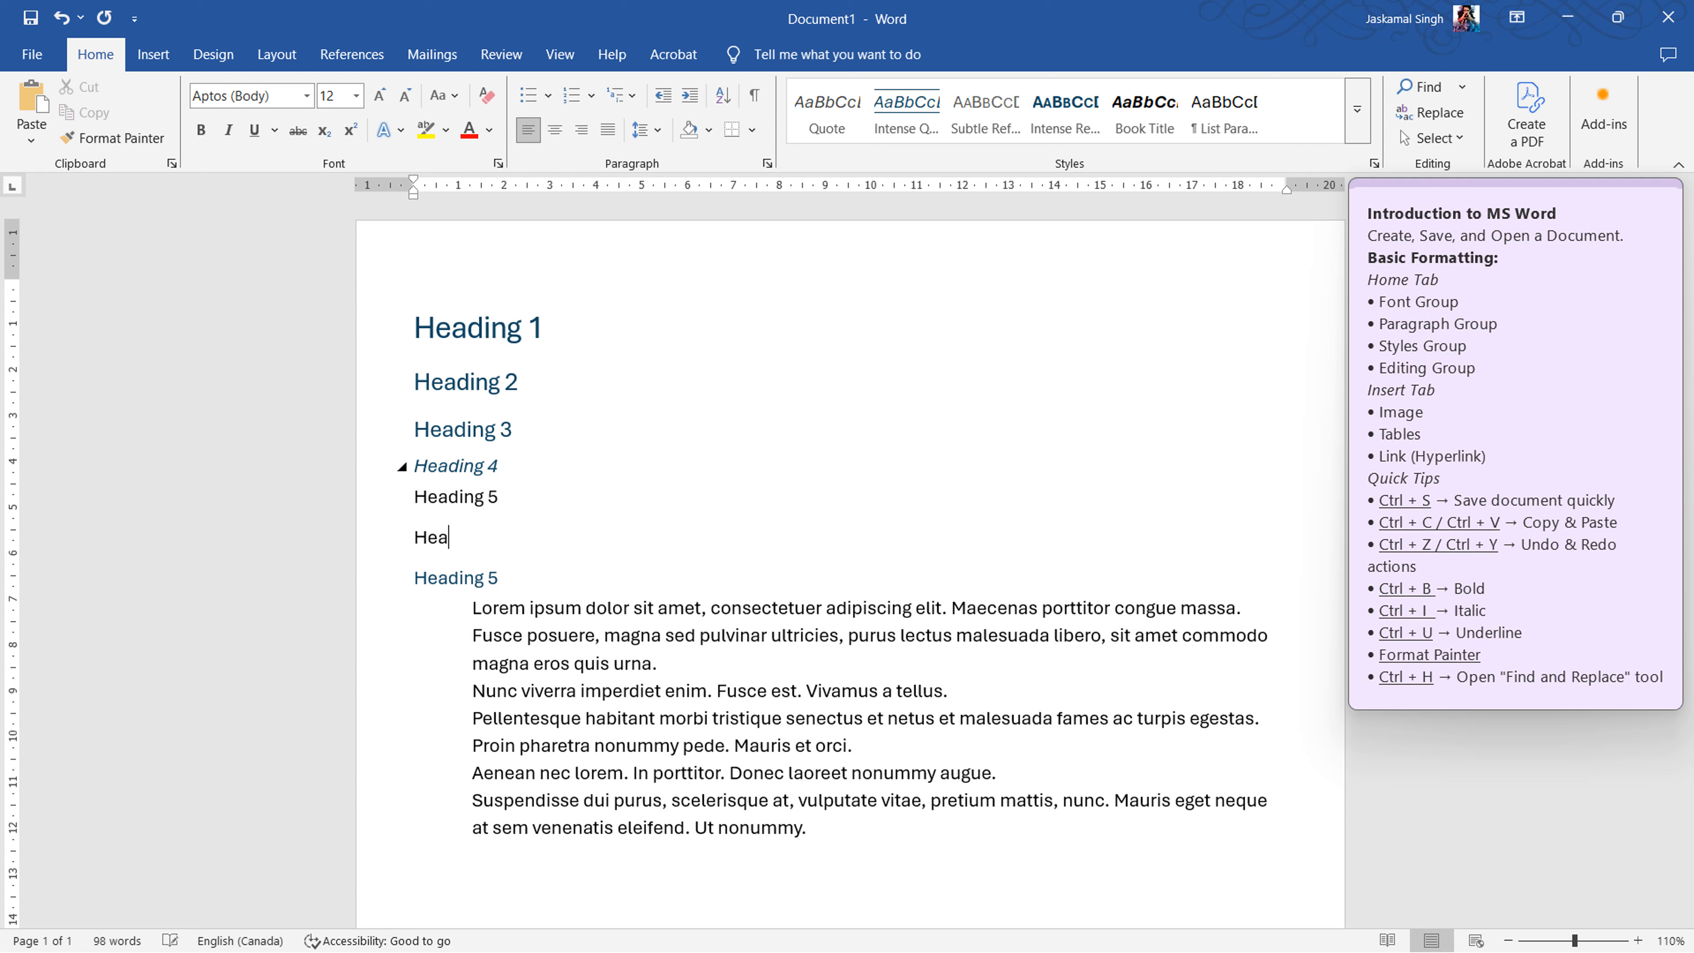
pyautogui.write('ding 5')
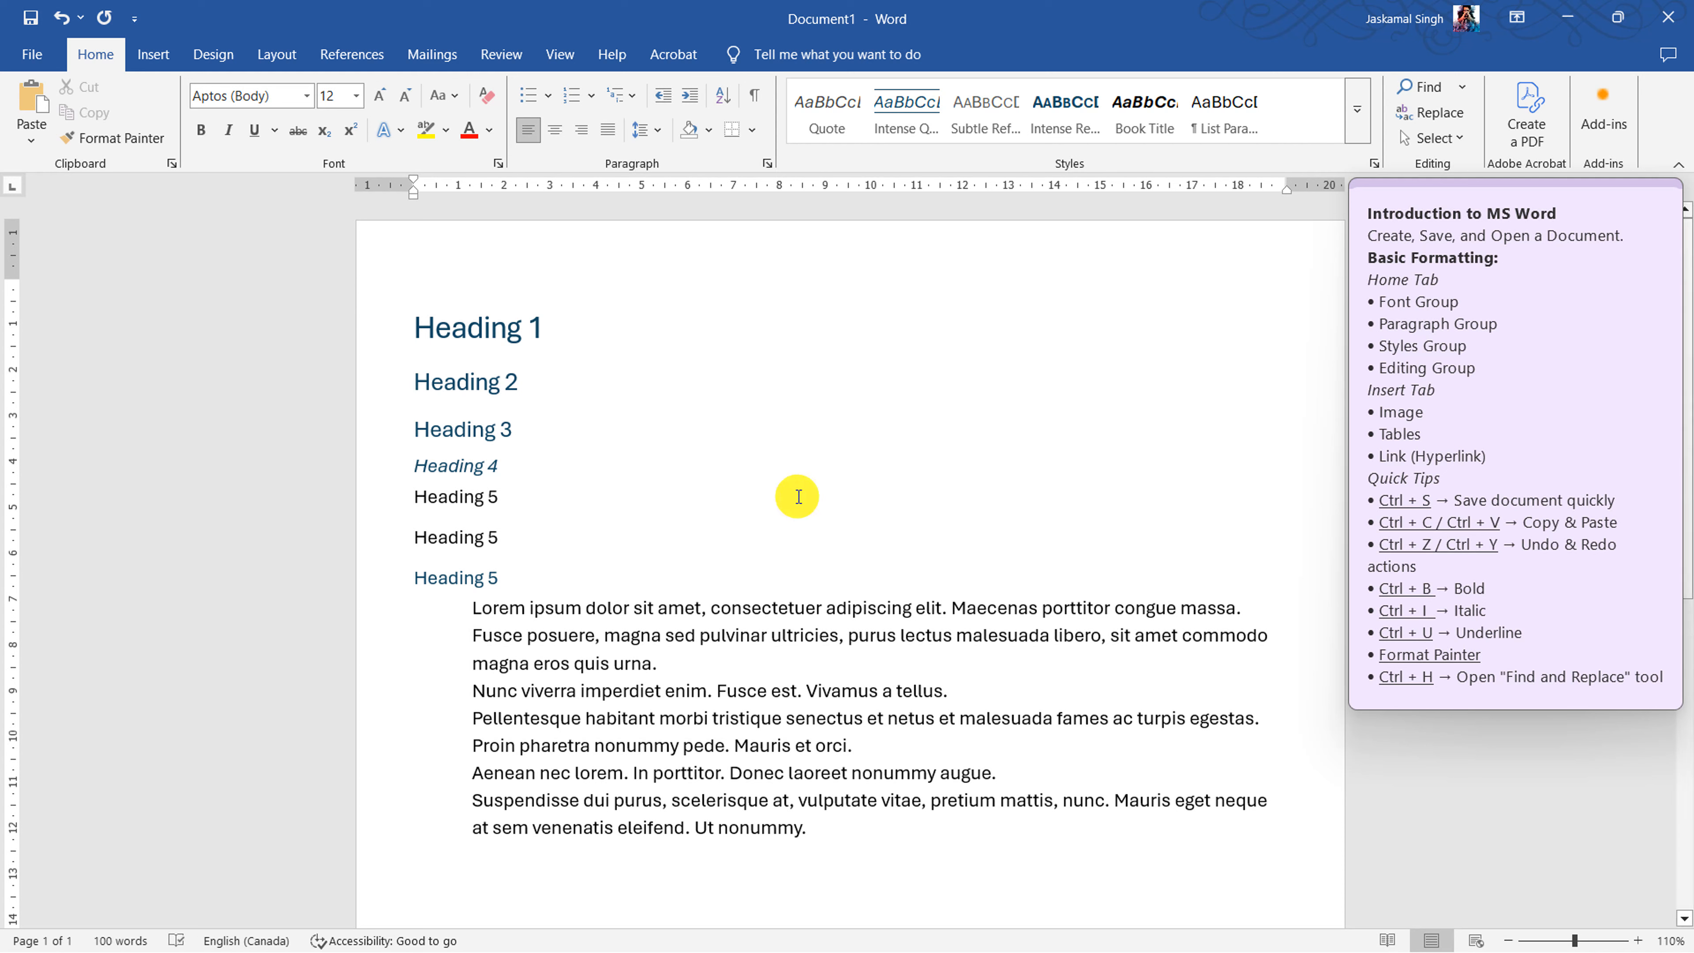
# - Generate sample text with =lorem() below the first new "Heading 5" line and remove the extra blank line after it
pyautogui.click(624, 475)
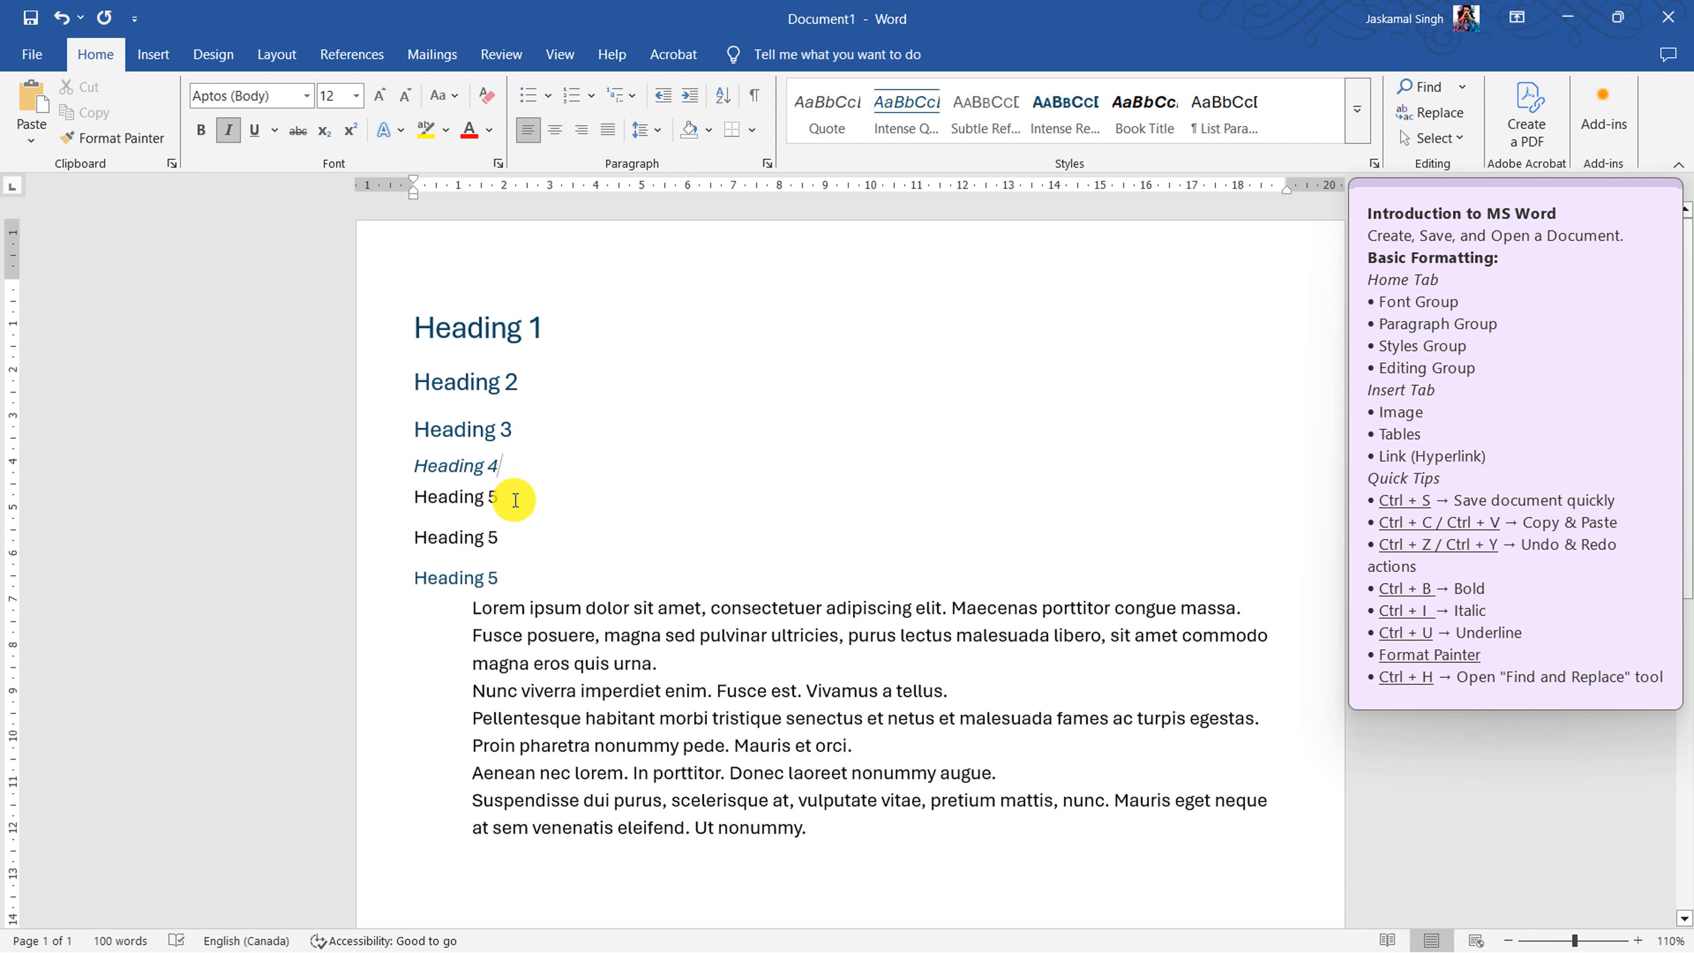
pyautogui.press('Return')
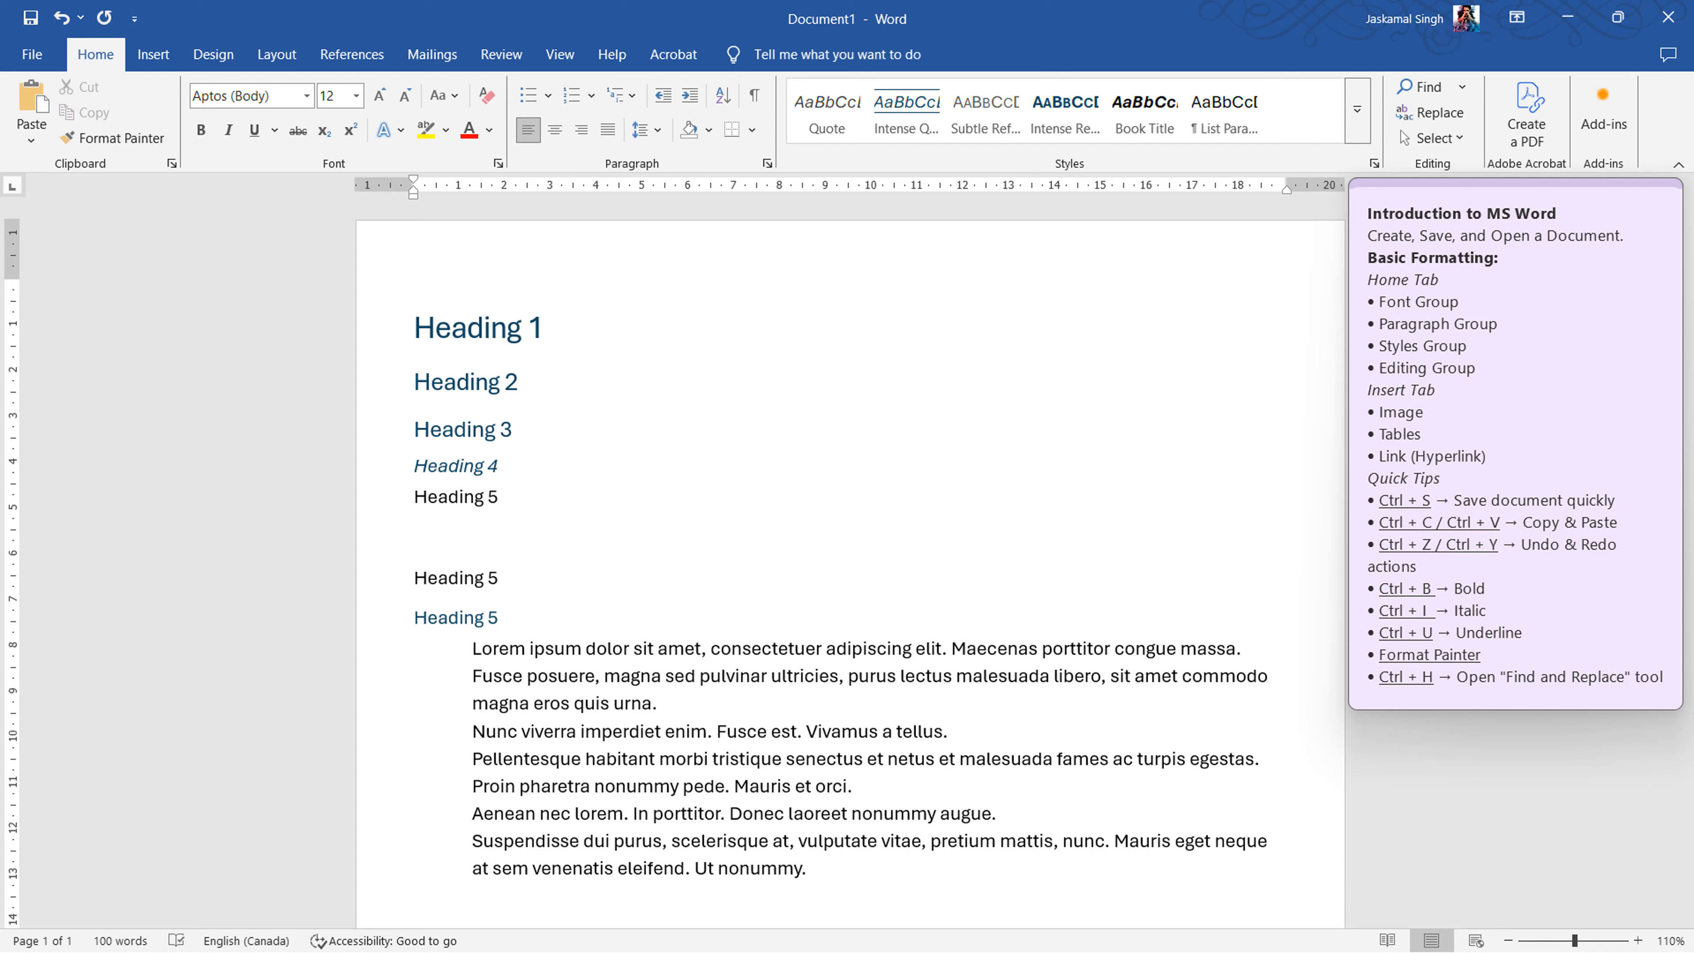
pyautogui.write('=lorem()')
pyautogui.press('Return')
pyautogui.press('BackSpace')
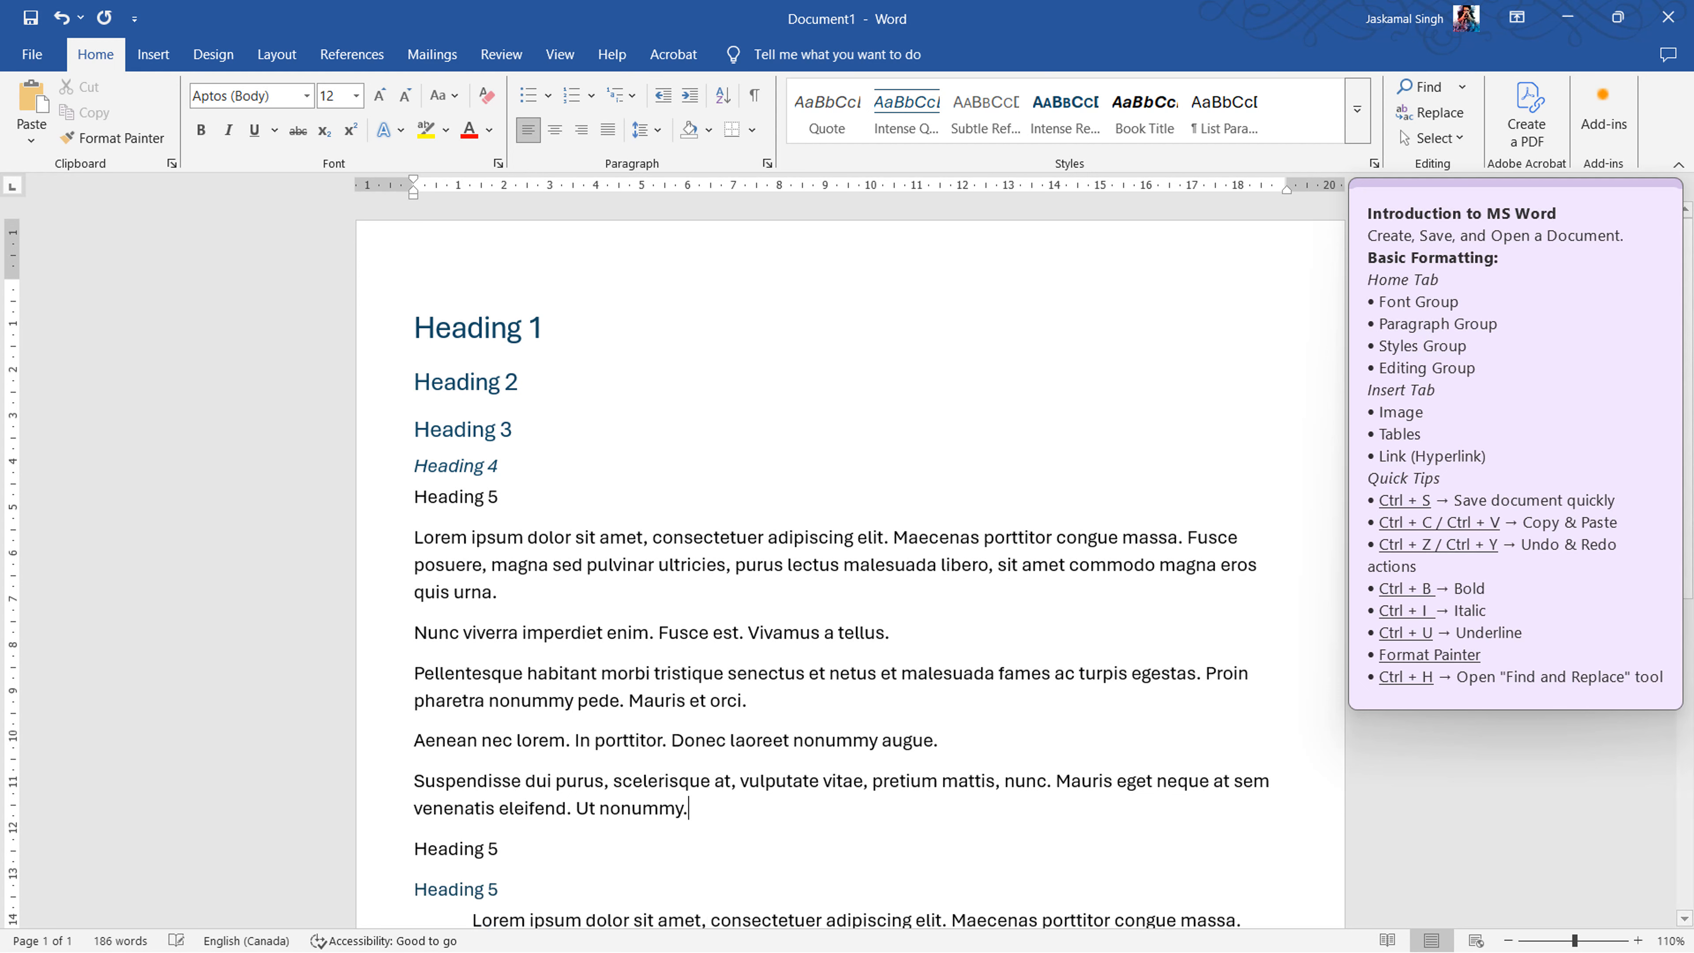
# - Generate sample text with =lorem() below the second new "Heading 5" line
pyautogui.scroll(-2, 634, 597)
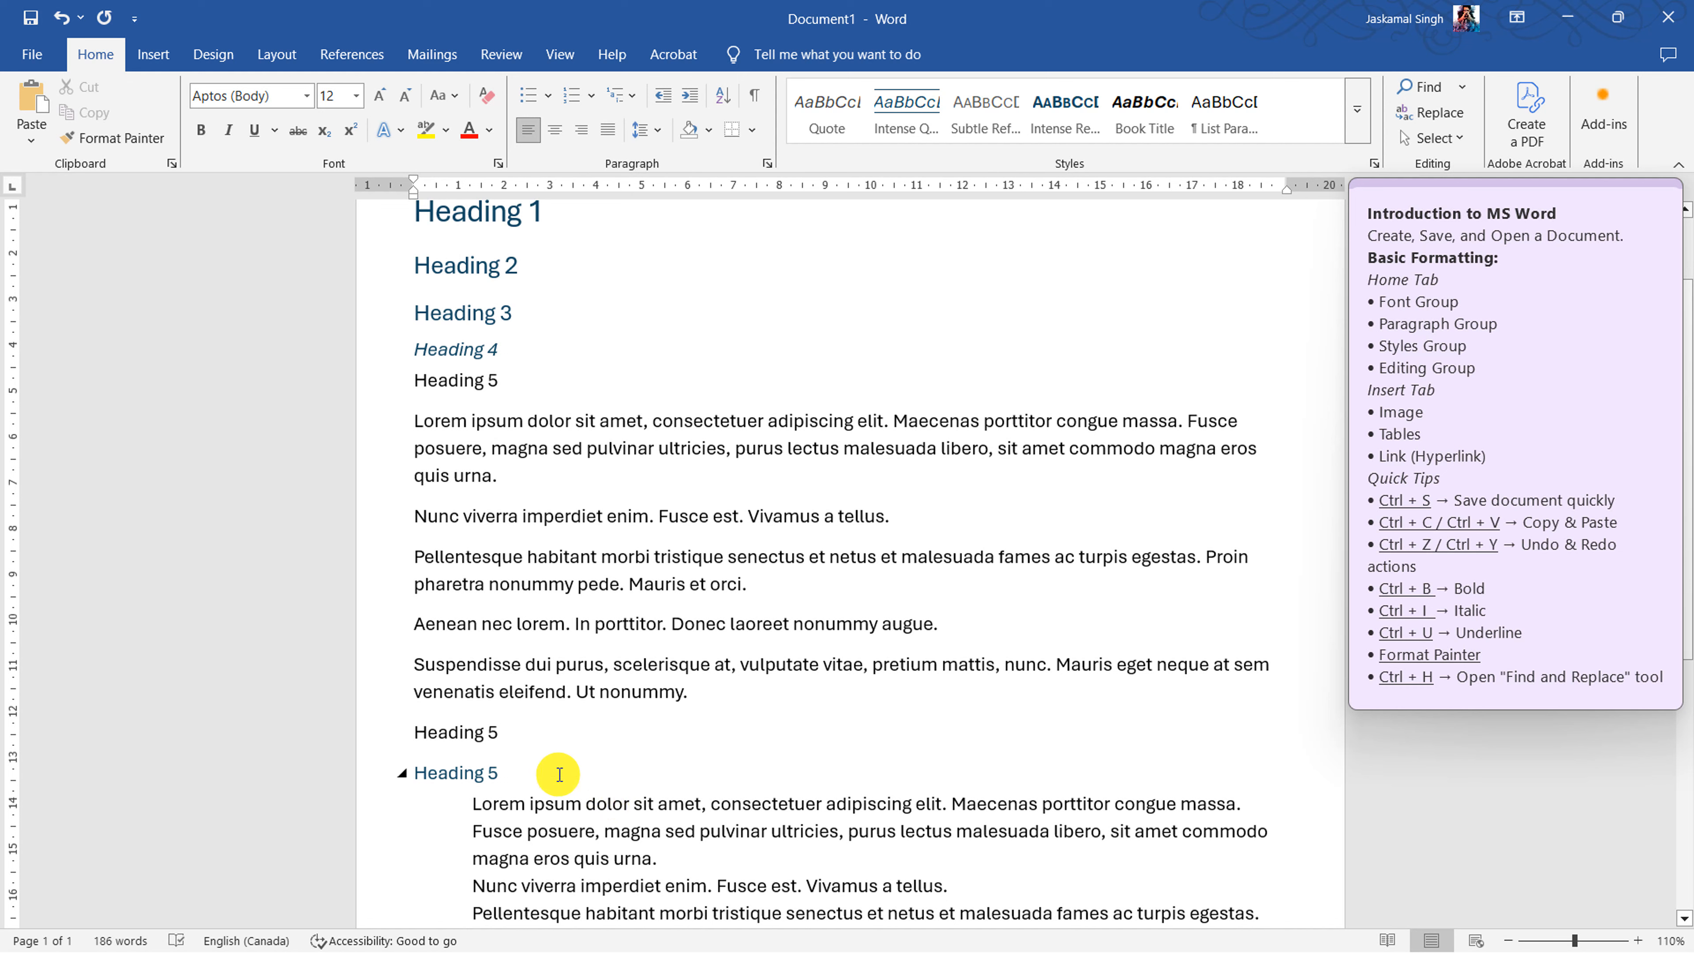
pyautogui.click(524, 730)
pyautogui.press('Return')
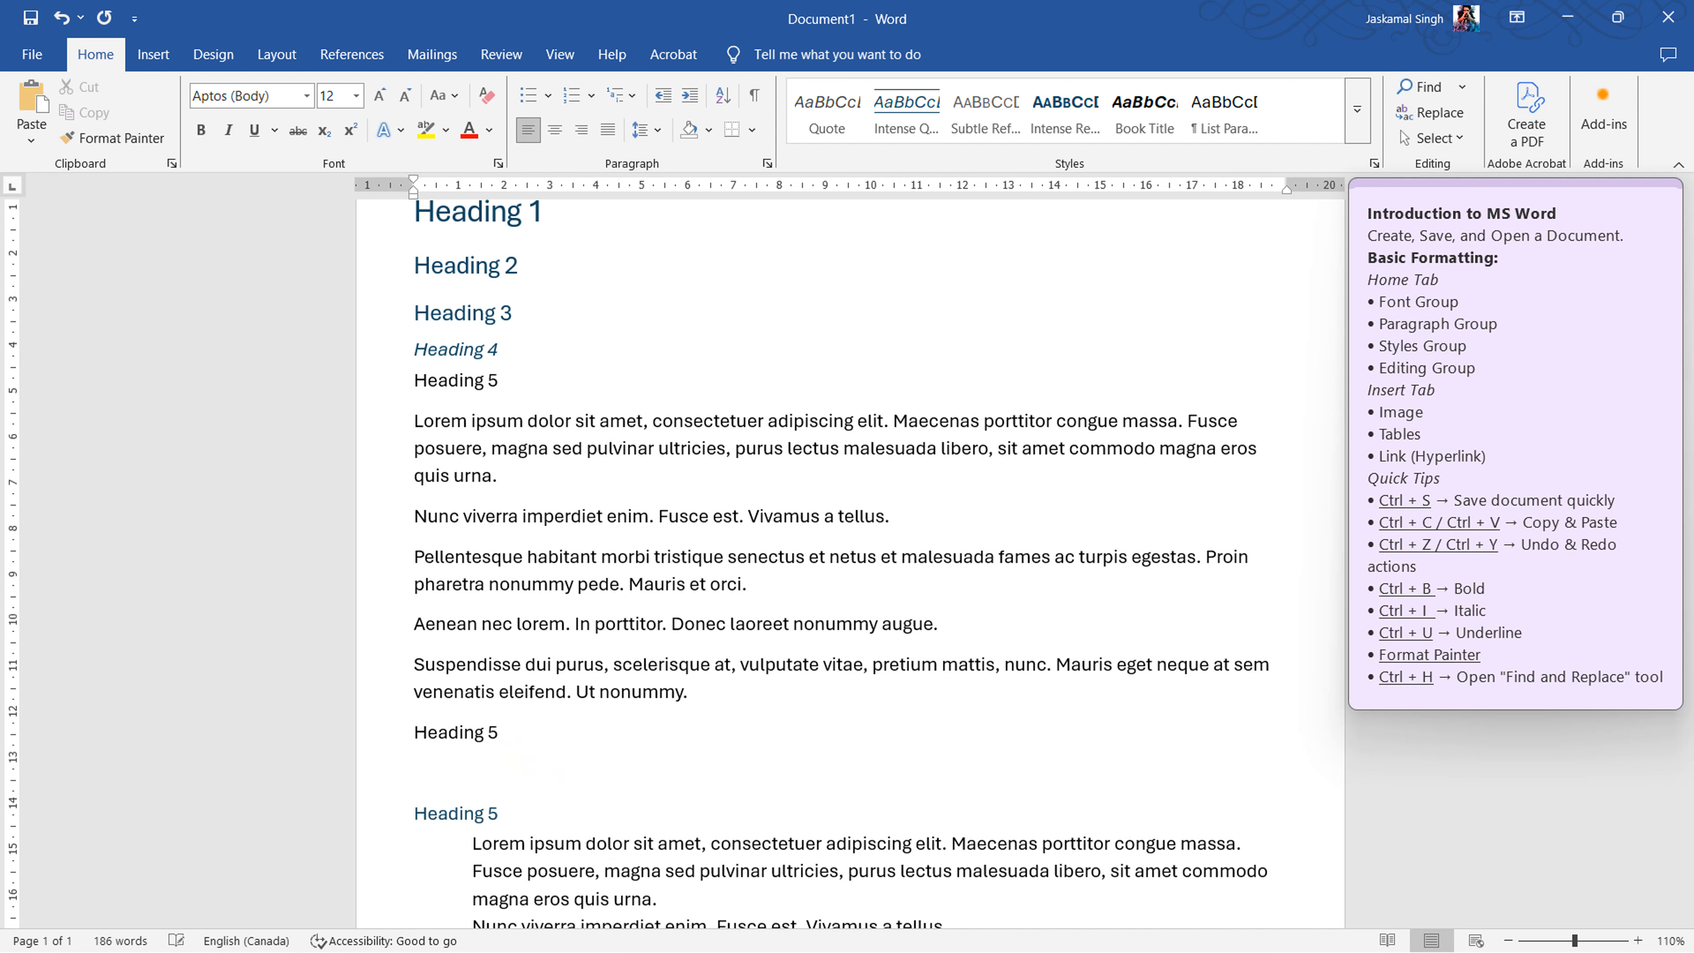
pyautogui.write('=lorem')
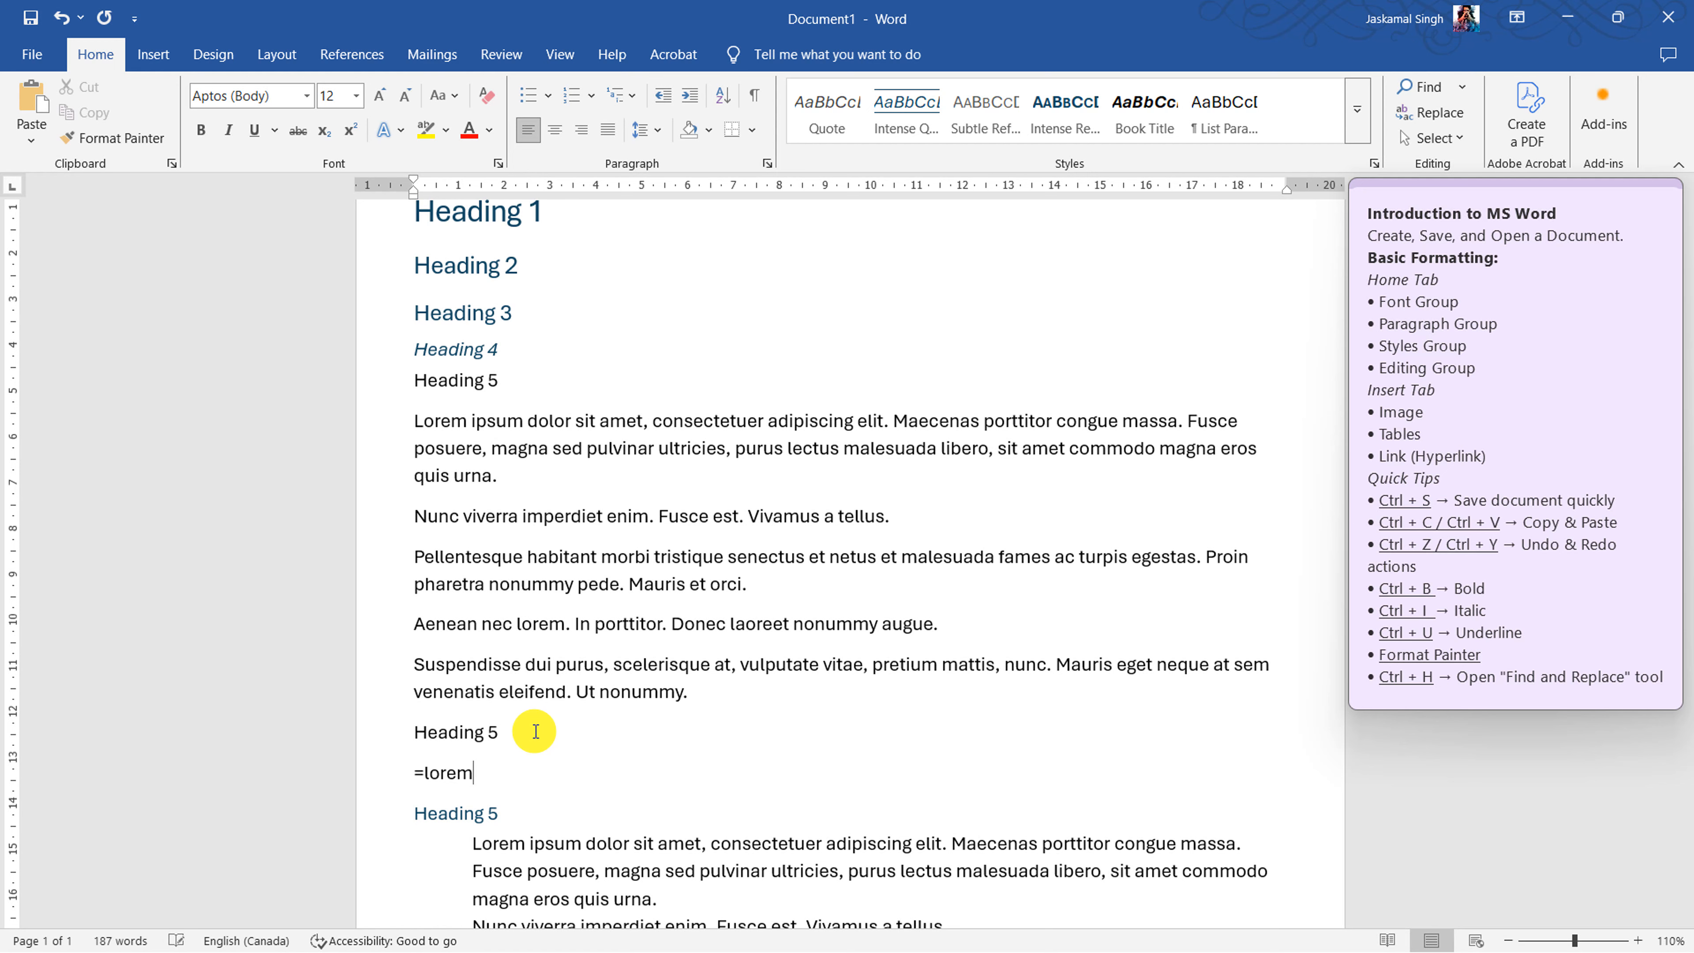
pyautogui.write('()')
pyautogui.press('Return')
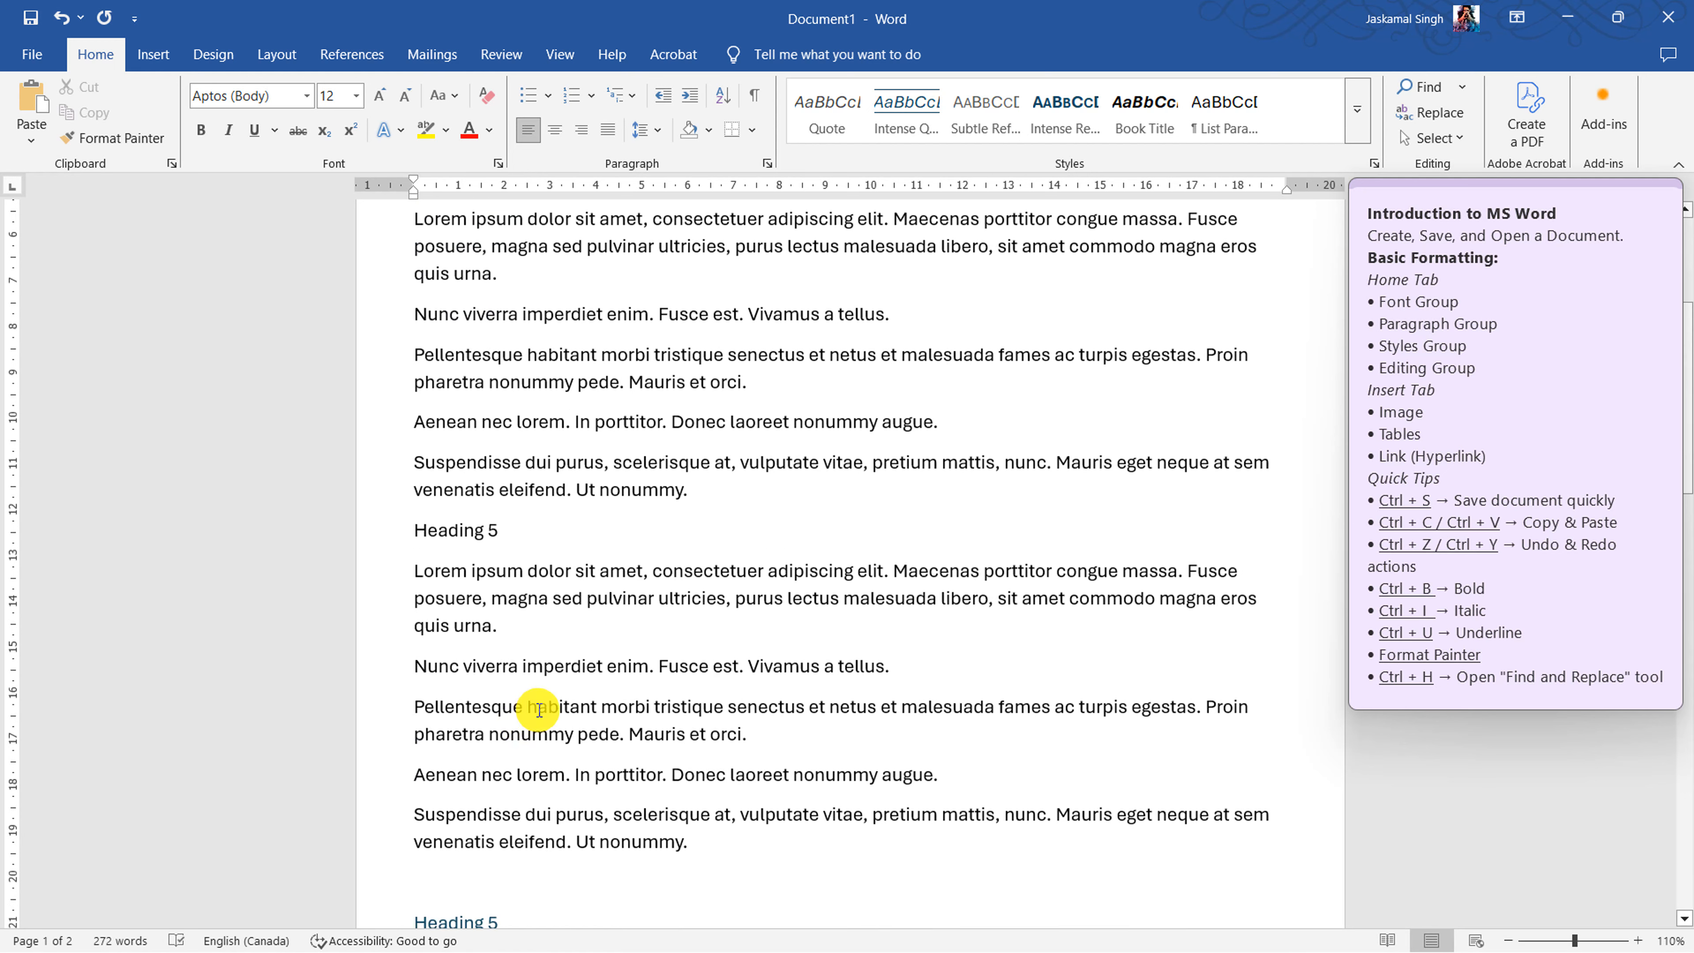
# - Apply the Heading 5 style to both new unstyled "Heading 5" lines
pyautogui.scroll(3, 494, 445)
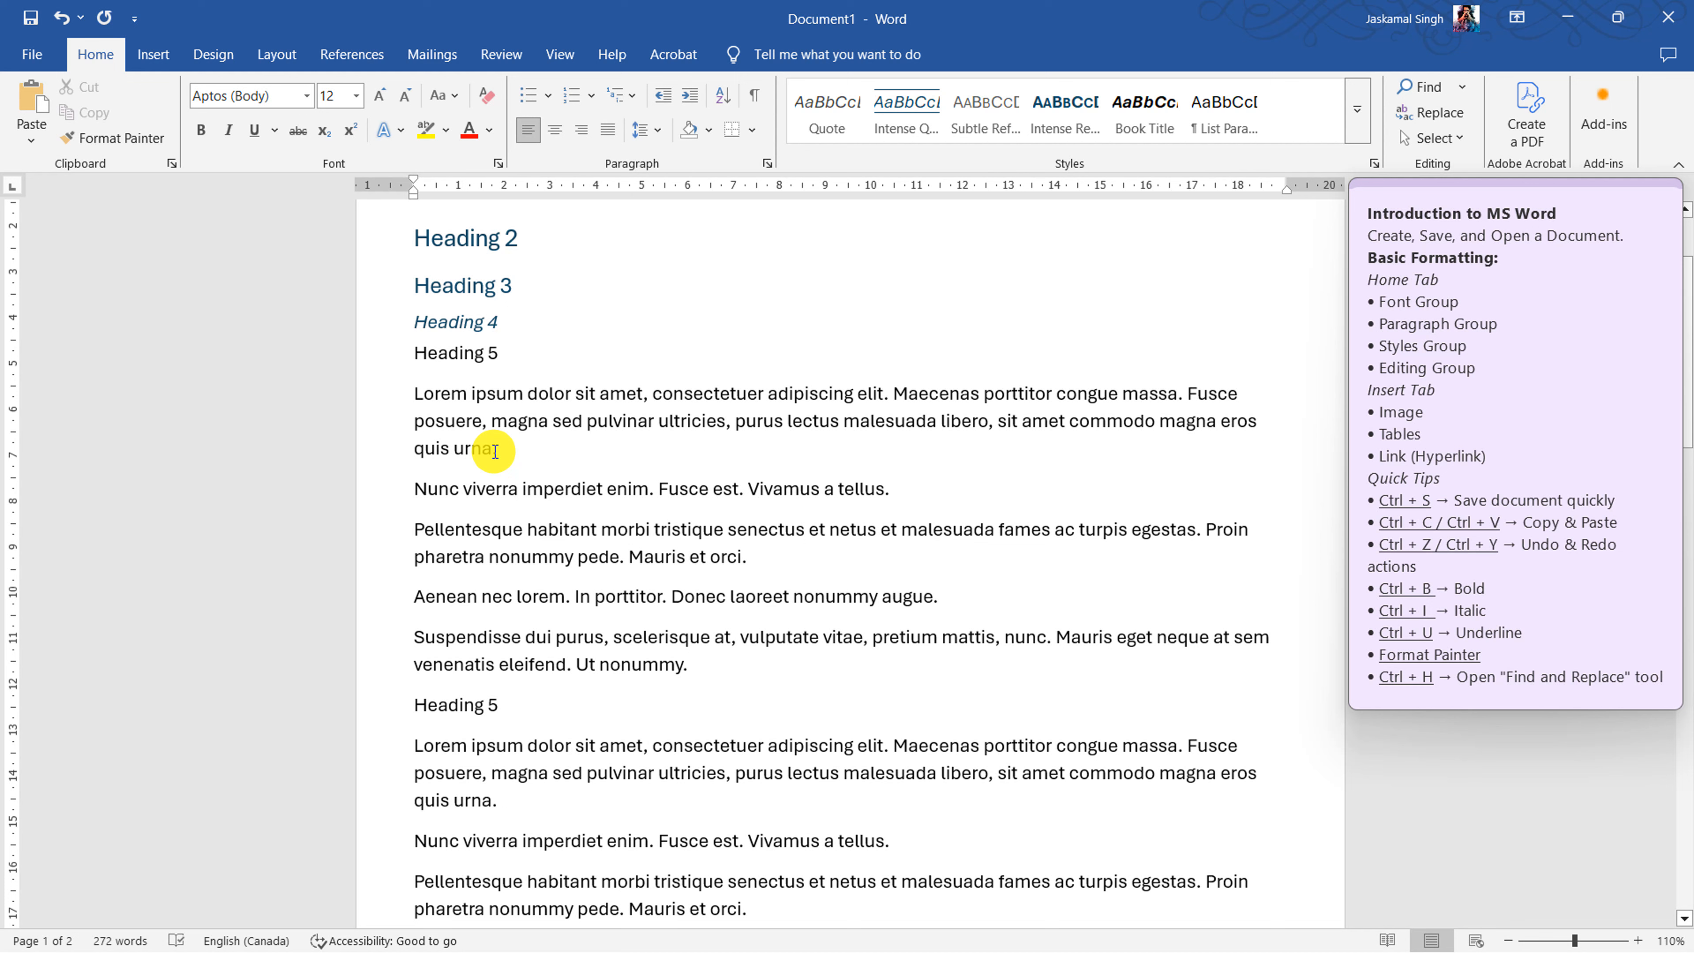
pyautogui.click(364, 373)
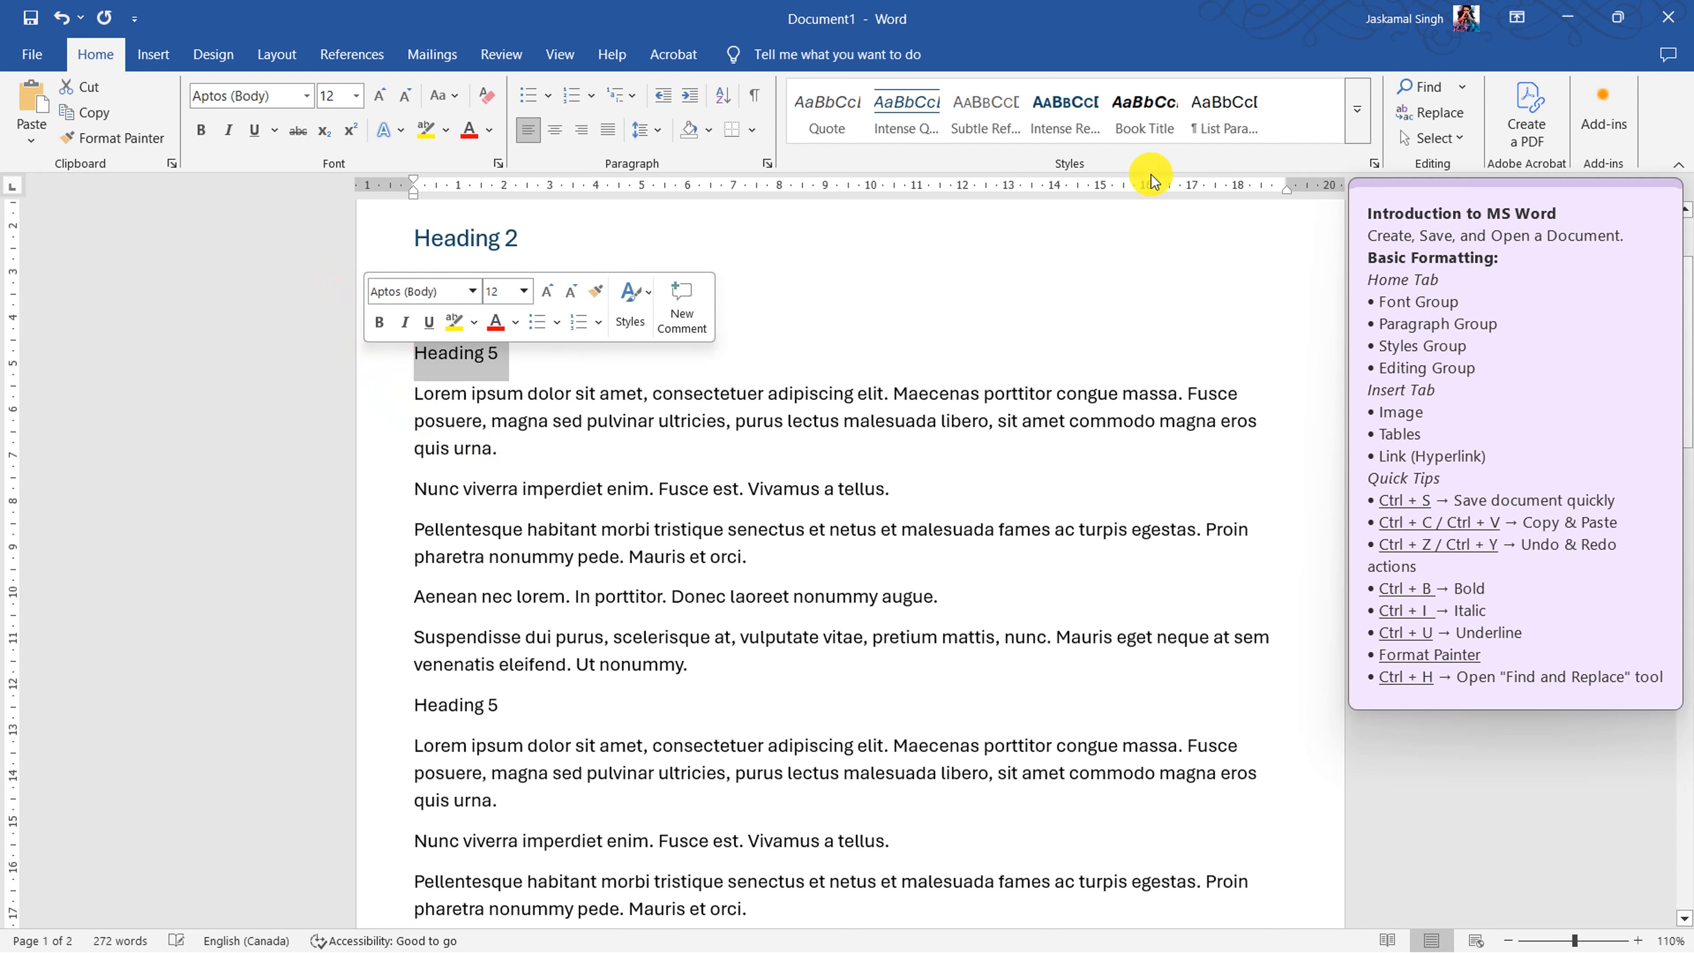
pyautogui.click(1361, 112)
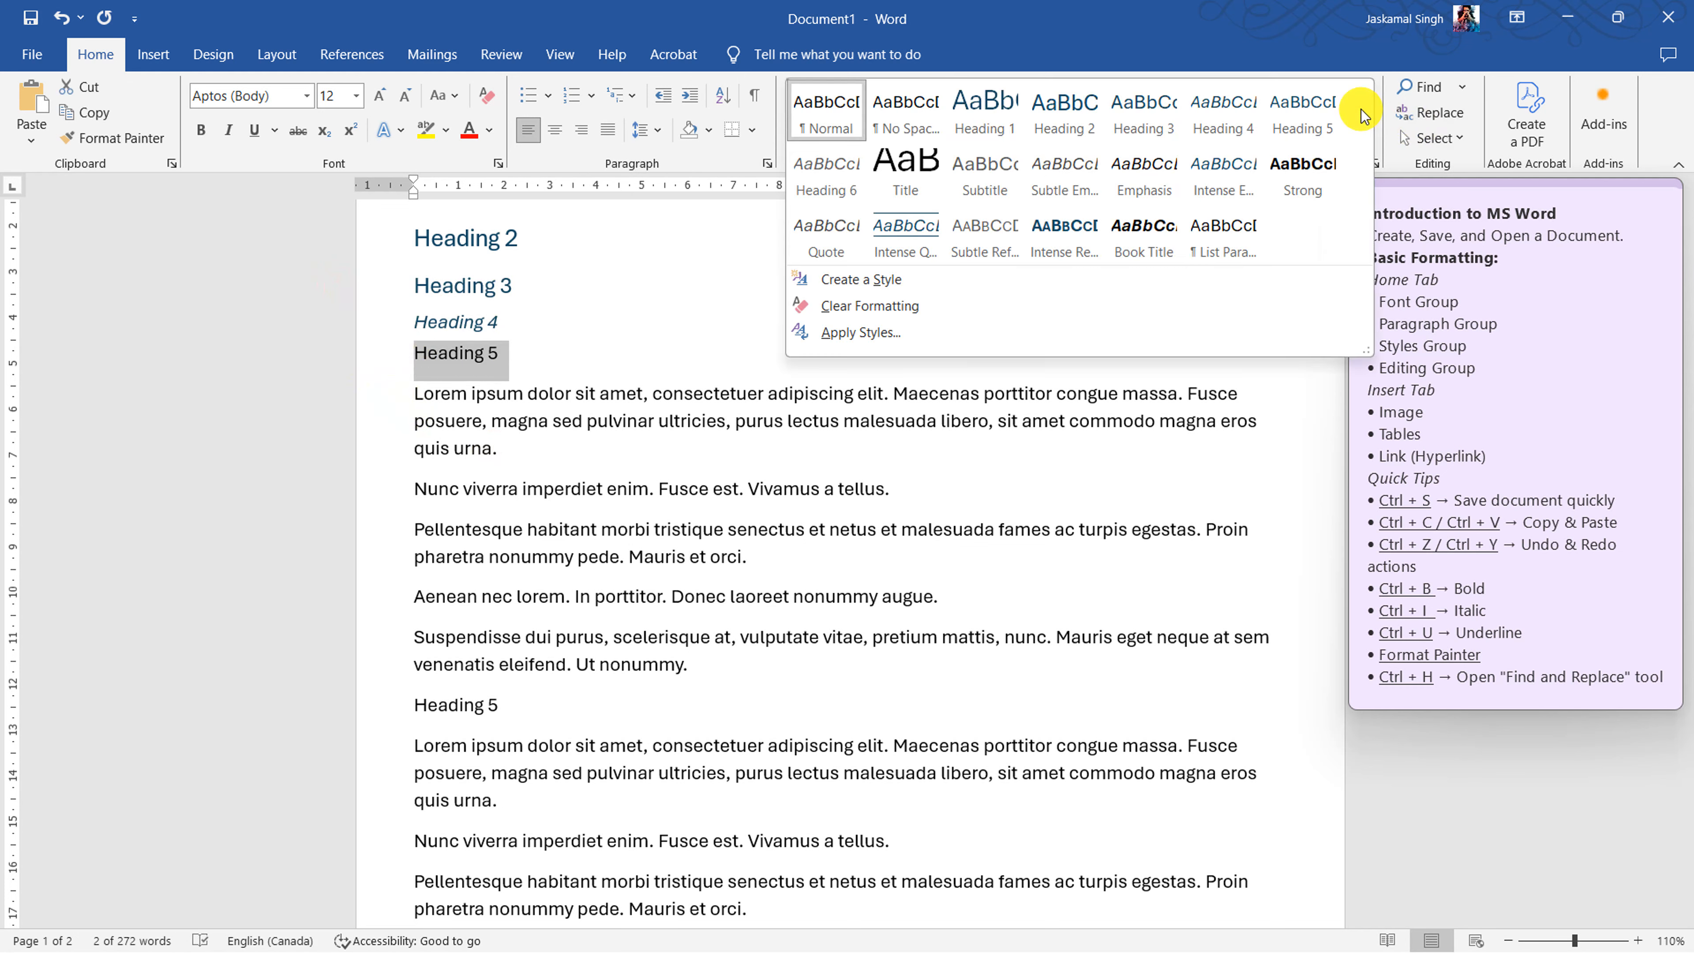
pyautogui.click(1302, 111)
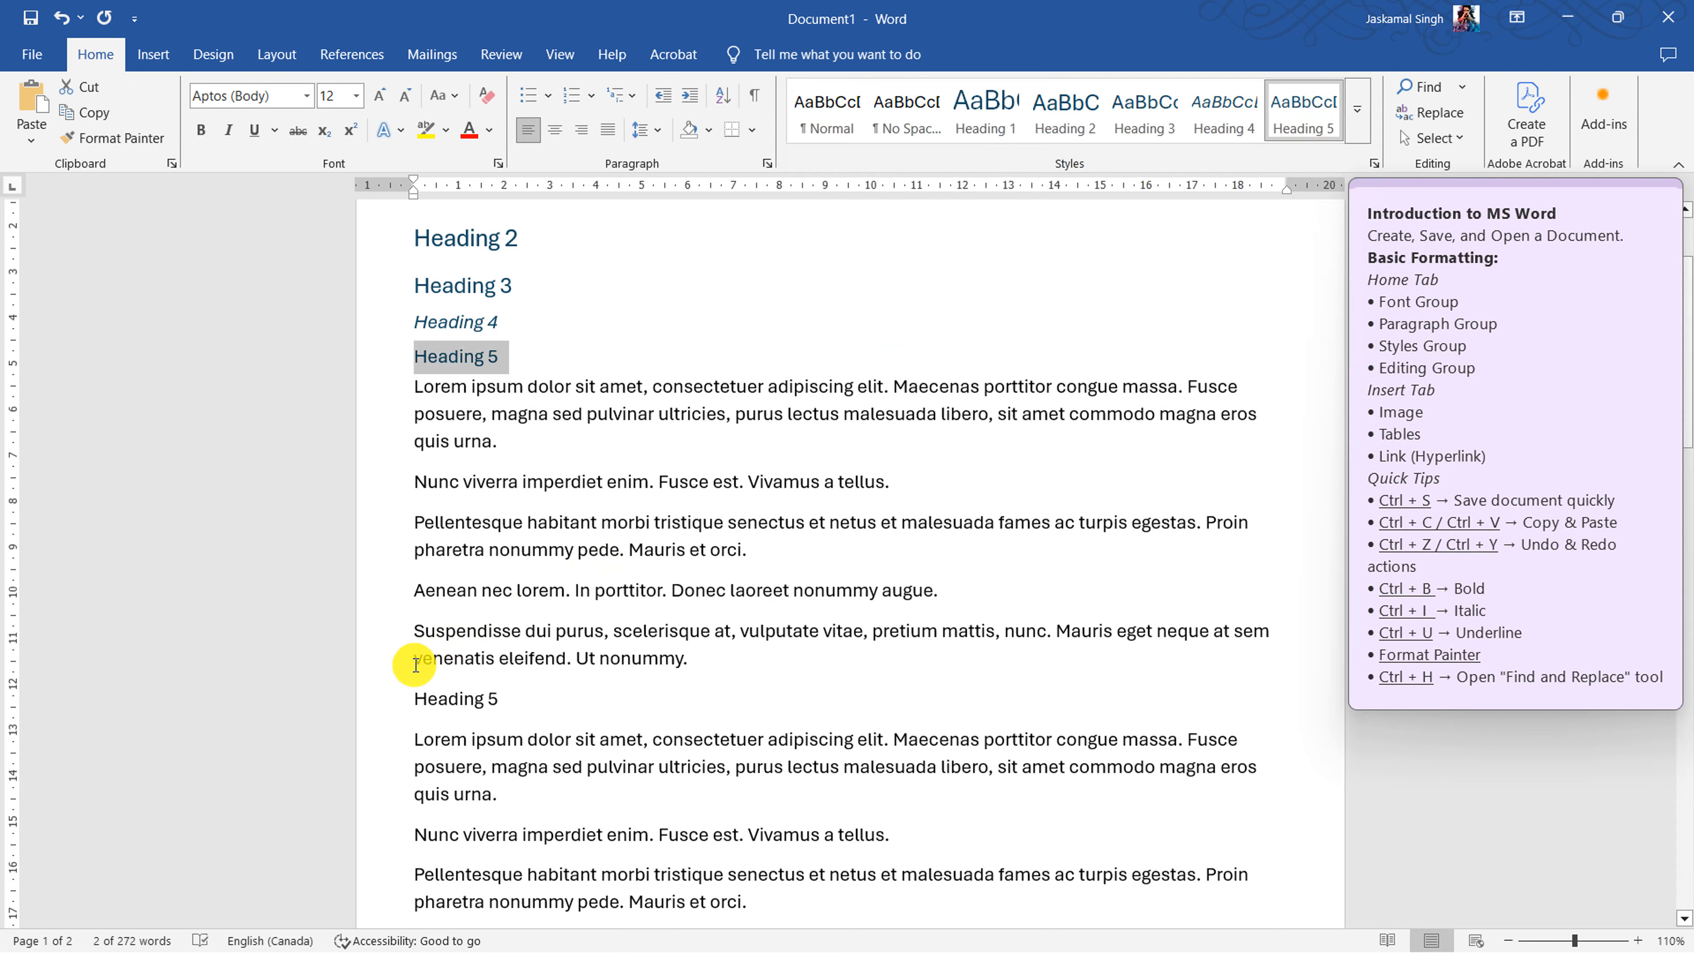
pyautogui.click(390, 699)
pyautogui.click(1304, 112)
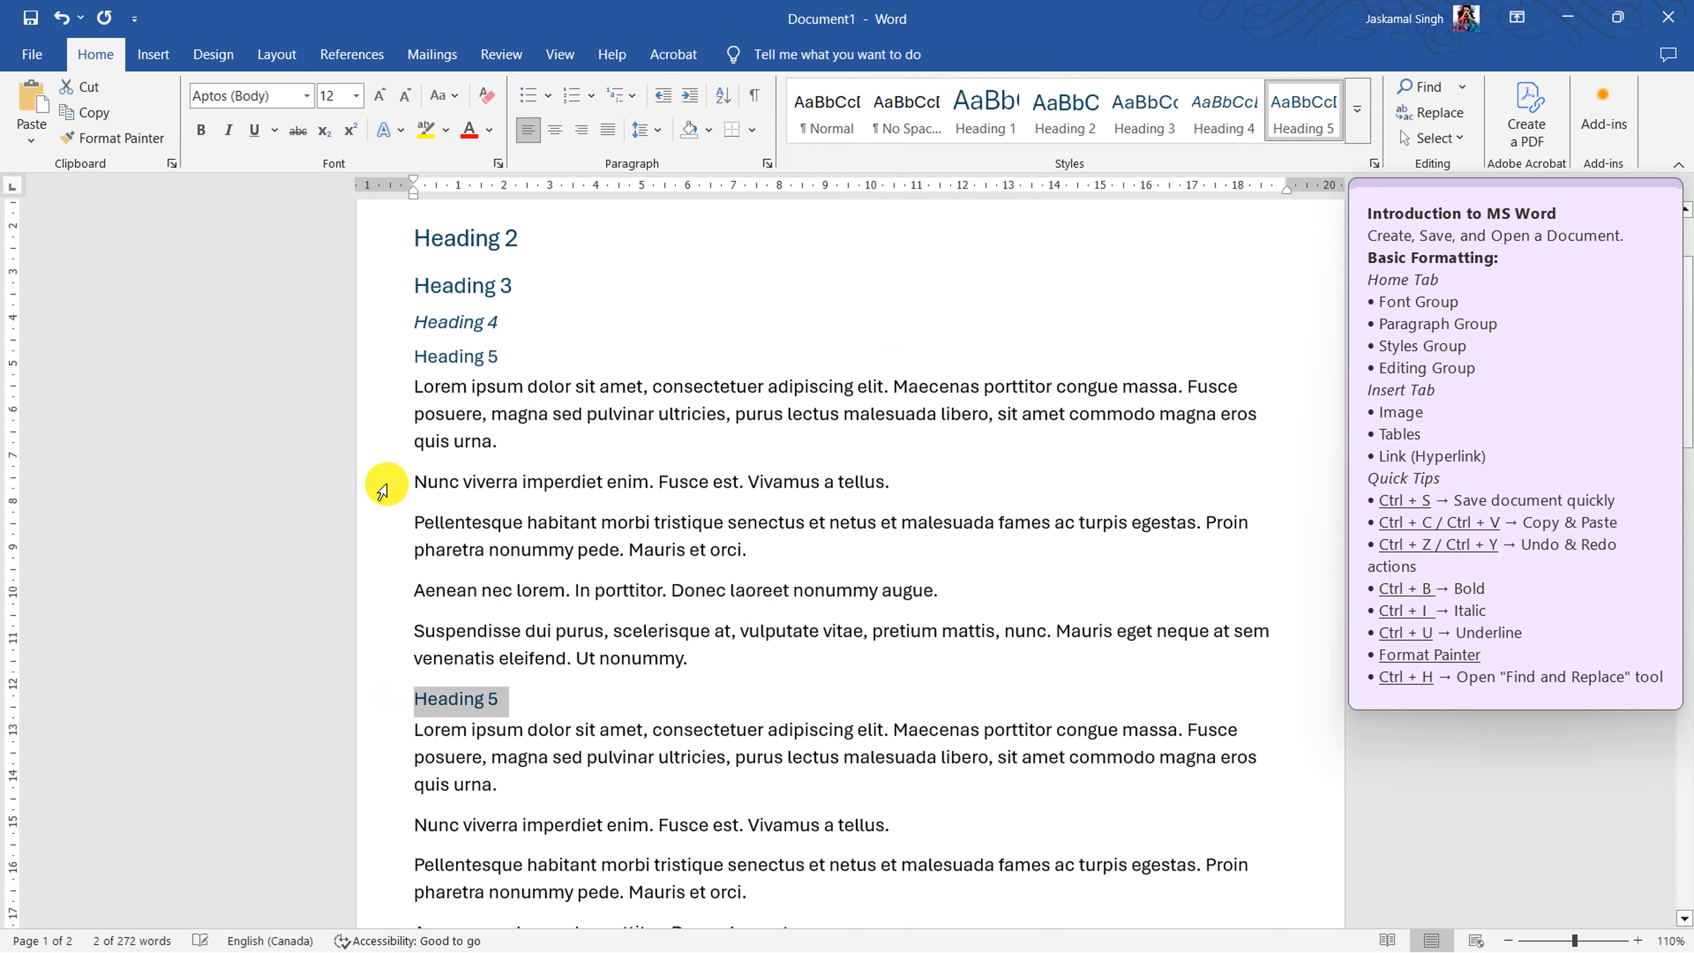
# - Apply the List Paragraph style to the Lorem ipsum paragraphs under the first and second "Heading 5" lines
pyautogui.moveTo(381, 380); pyautogui.dragTo(393, 664)
pyautogui.click(1357, 127)
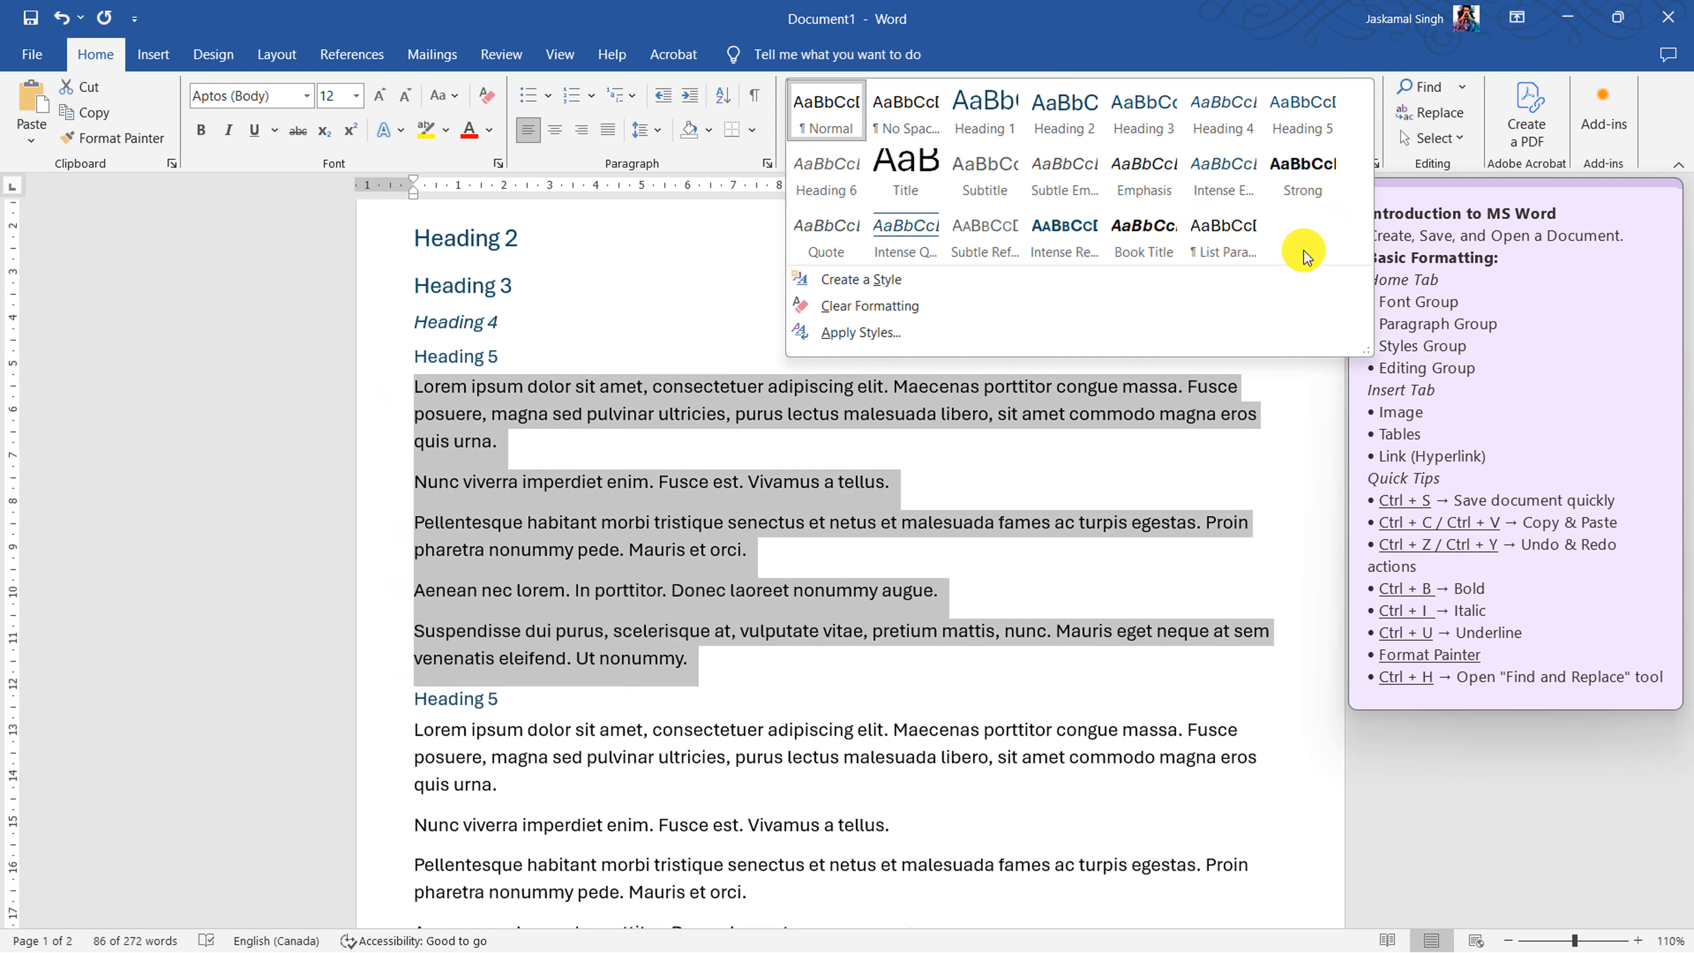
pyautogui.click(1231, 247)
pyautogui.scroll(-2, 734, 495)
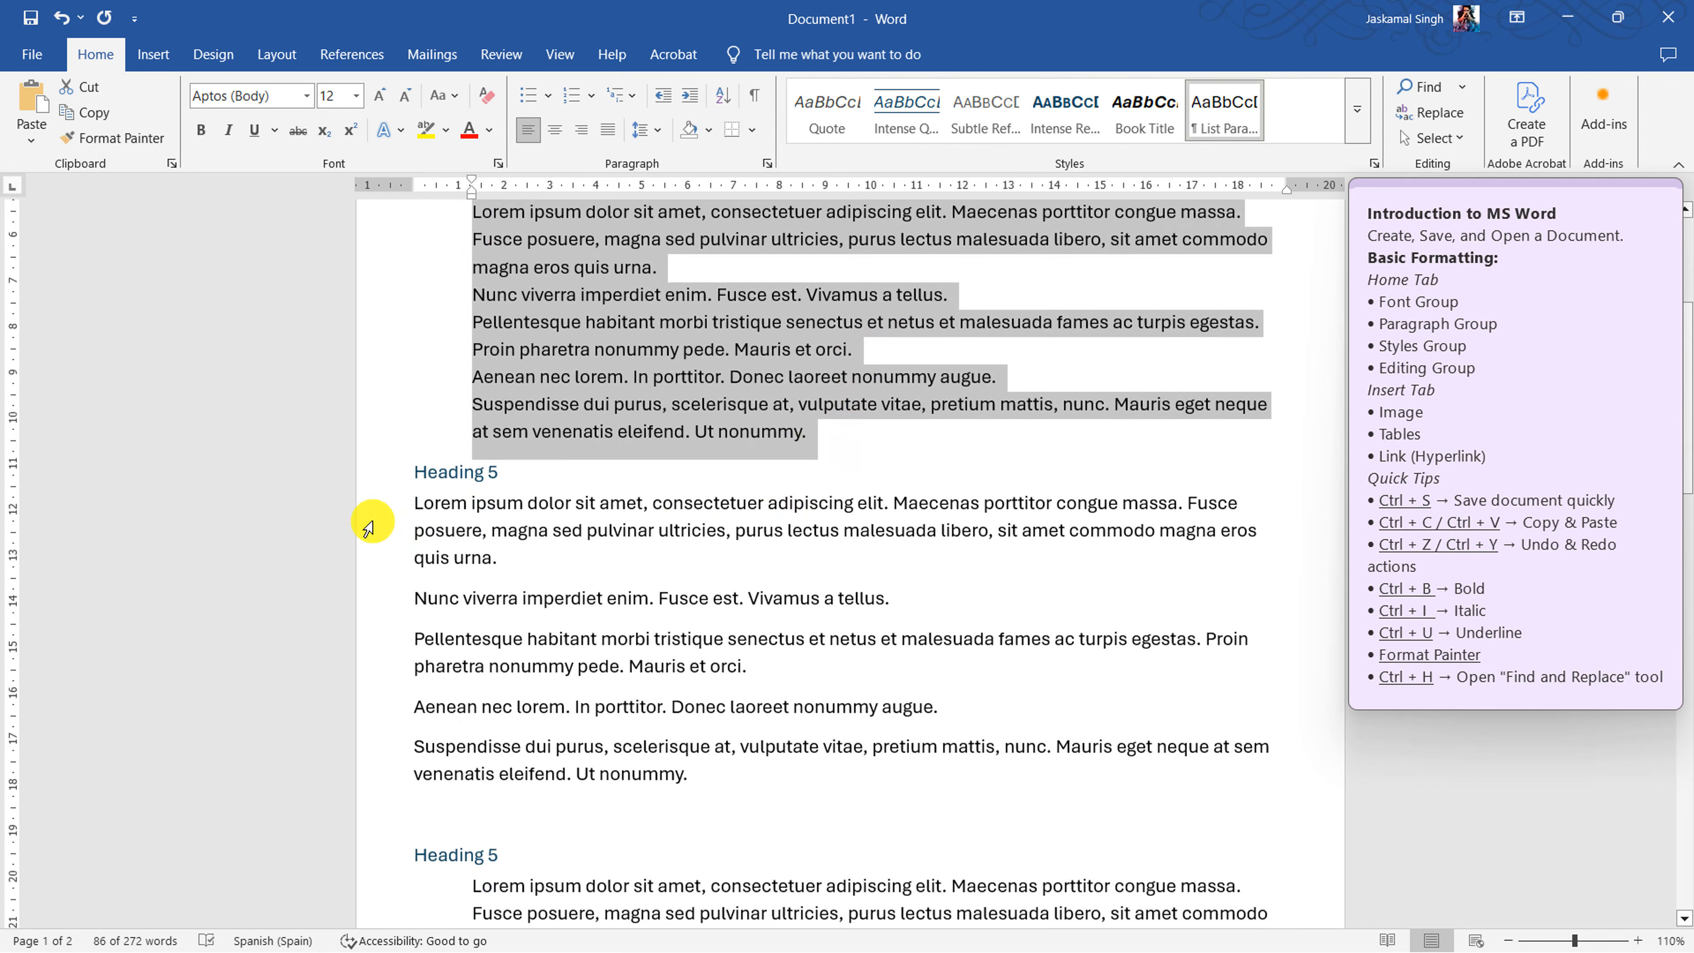
pyautogui.doubleClick(381, 578)
pyautogui.moveTo(380, 583); pyautogui.dragTo(397, 756)
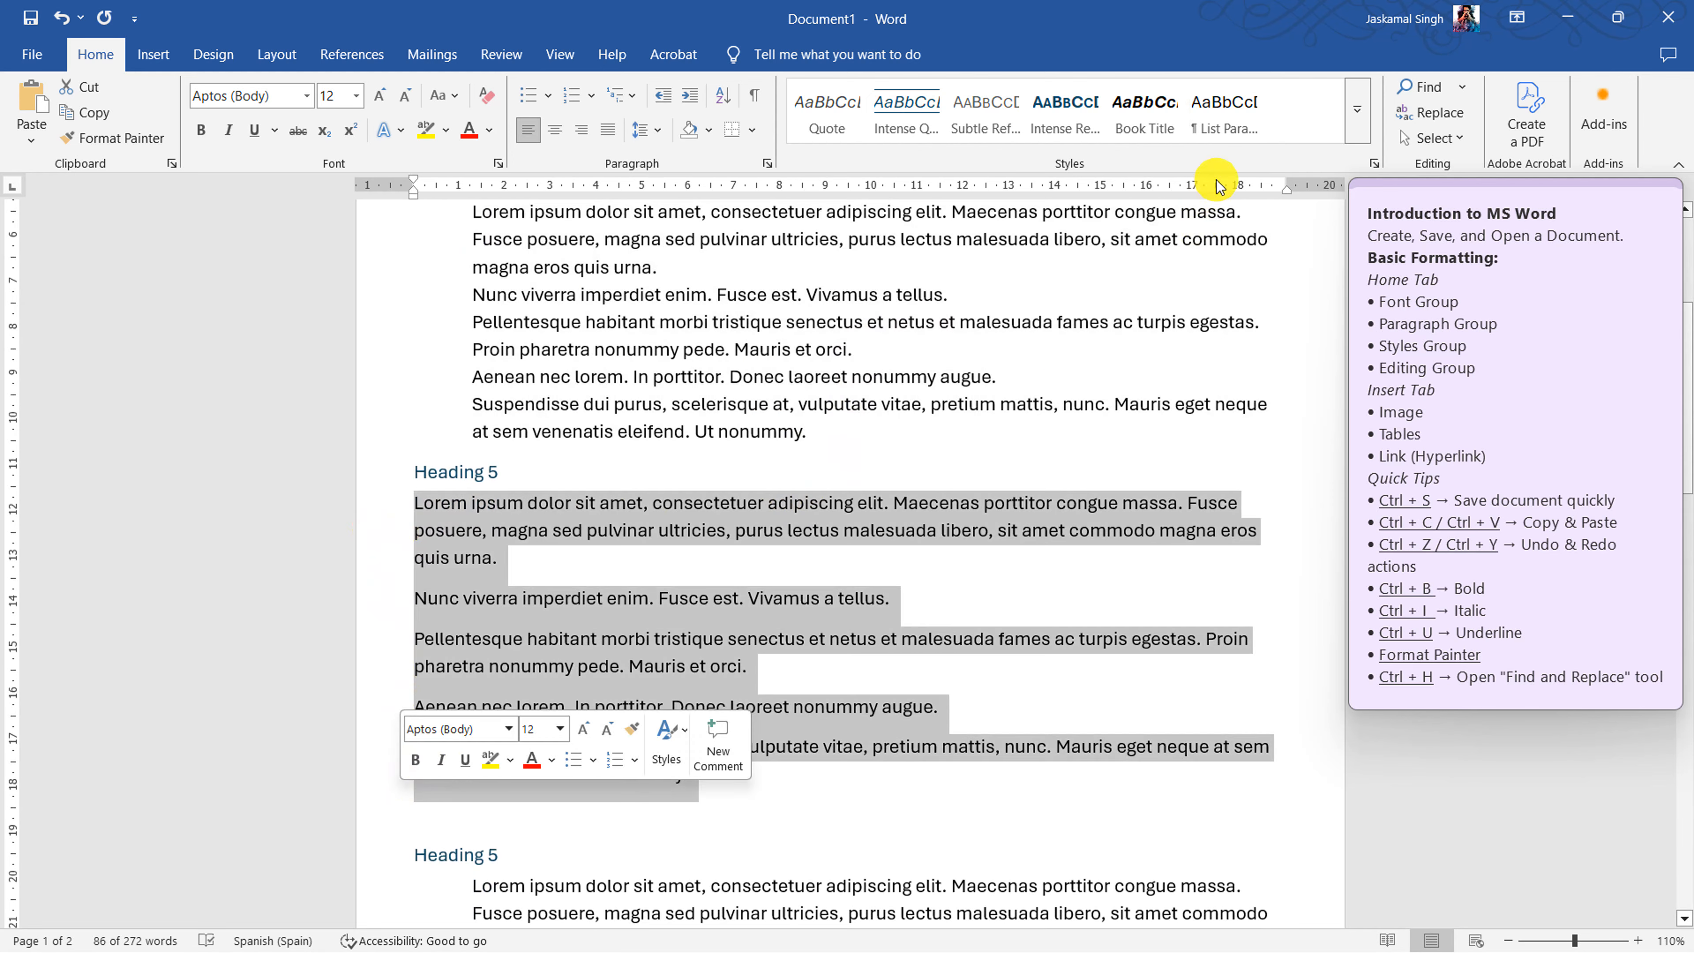
pyautogui.click(1231, 130)
pyautogui.click(612, 531)
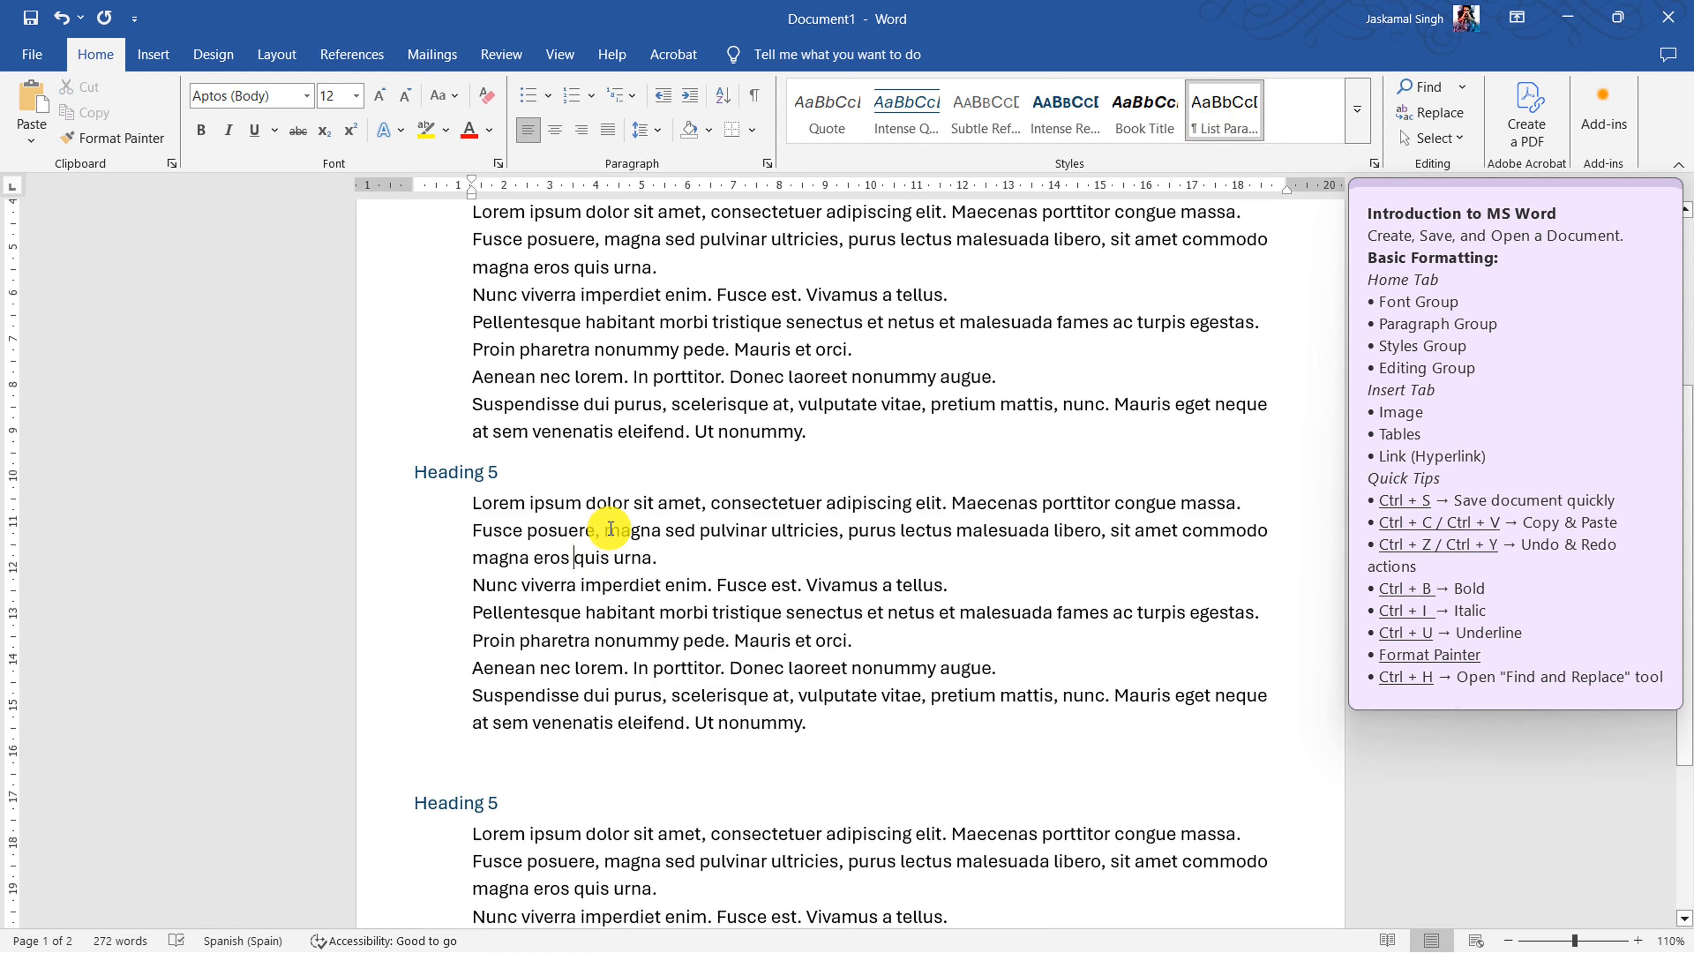
# - Collapse everything under the "Heading 4" line and expand it again
pyautogui.scroll(2, 610, 528)
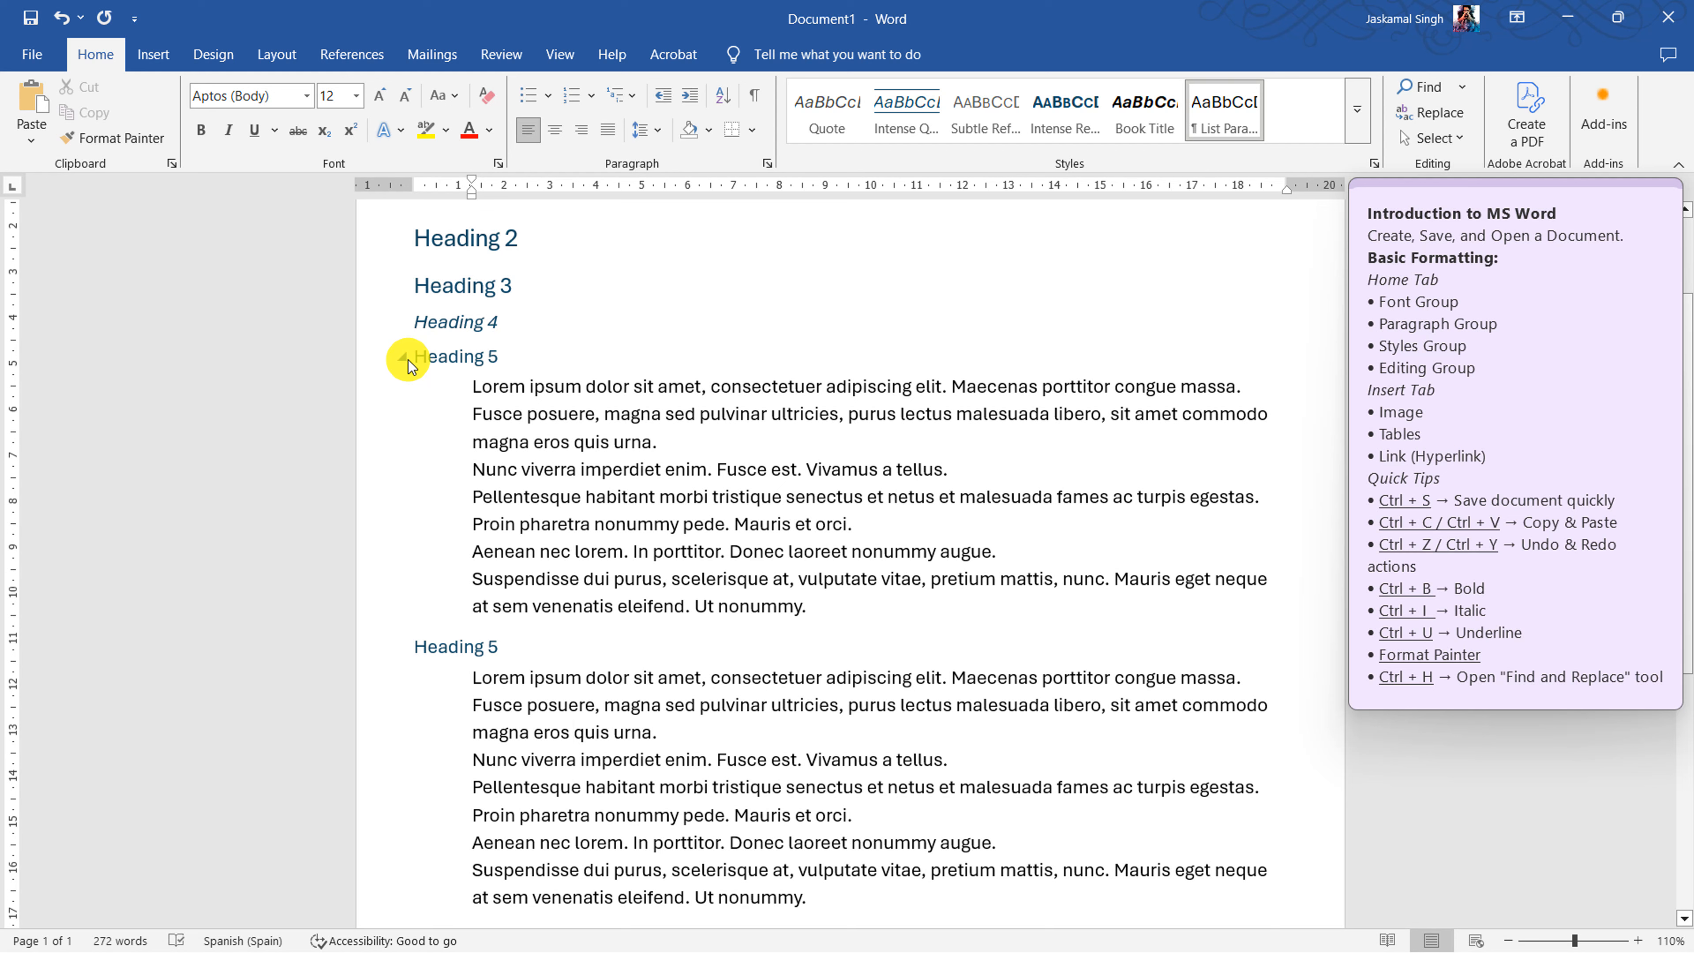
pyautogui.click(404, 324)
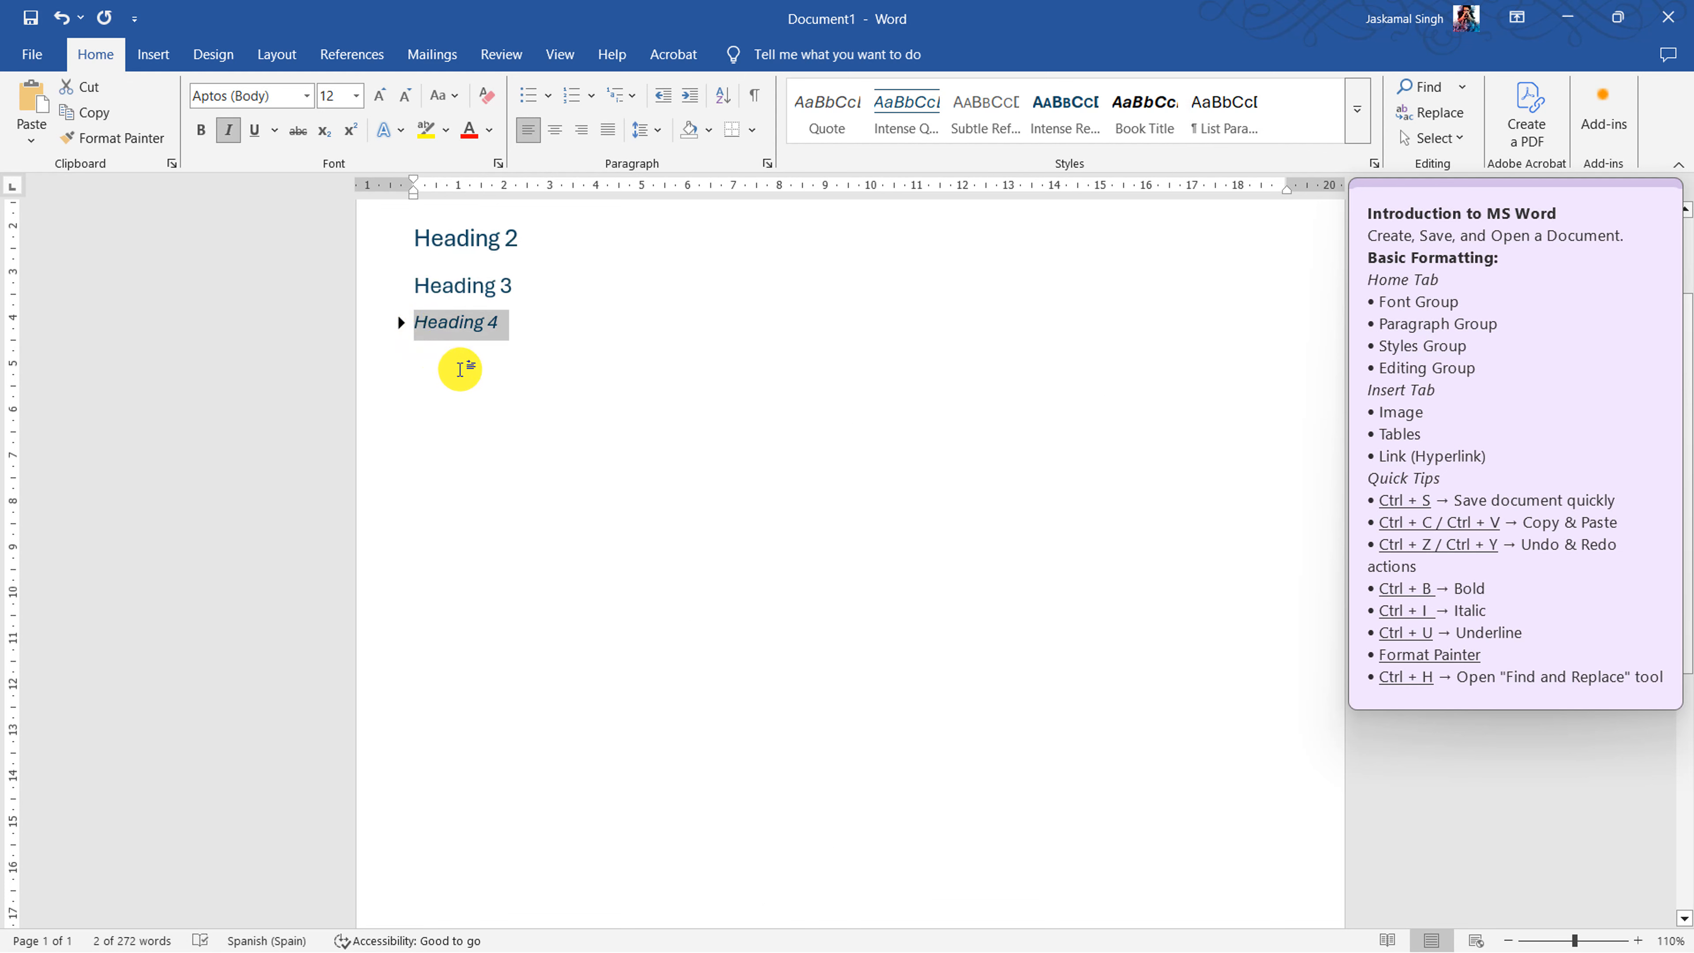
pyautogui.click(457, 364)
pyautogui.click(400, 324)
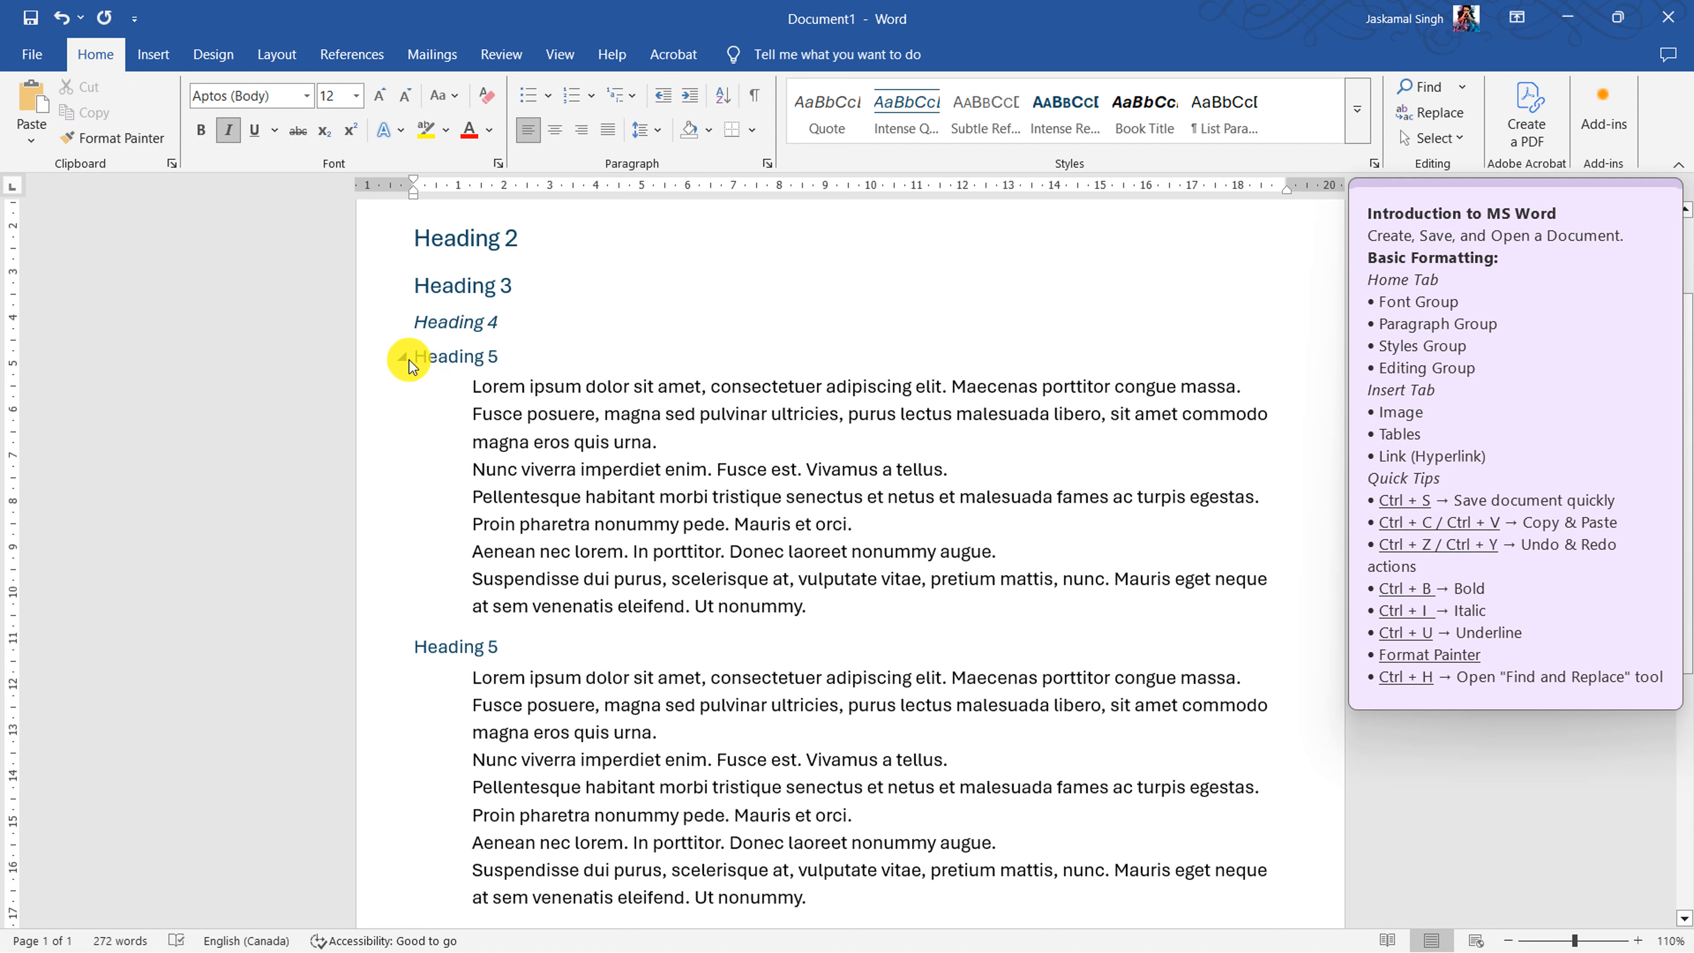
# - Collapse the content under all three "Heading 5" lines, and expand the first one again
pyautogui.click(404, 359)
pyautogui.click(403, 391)
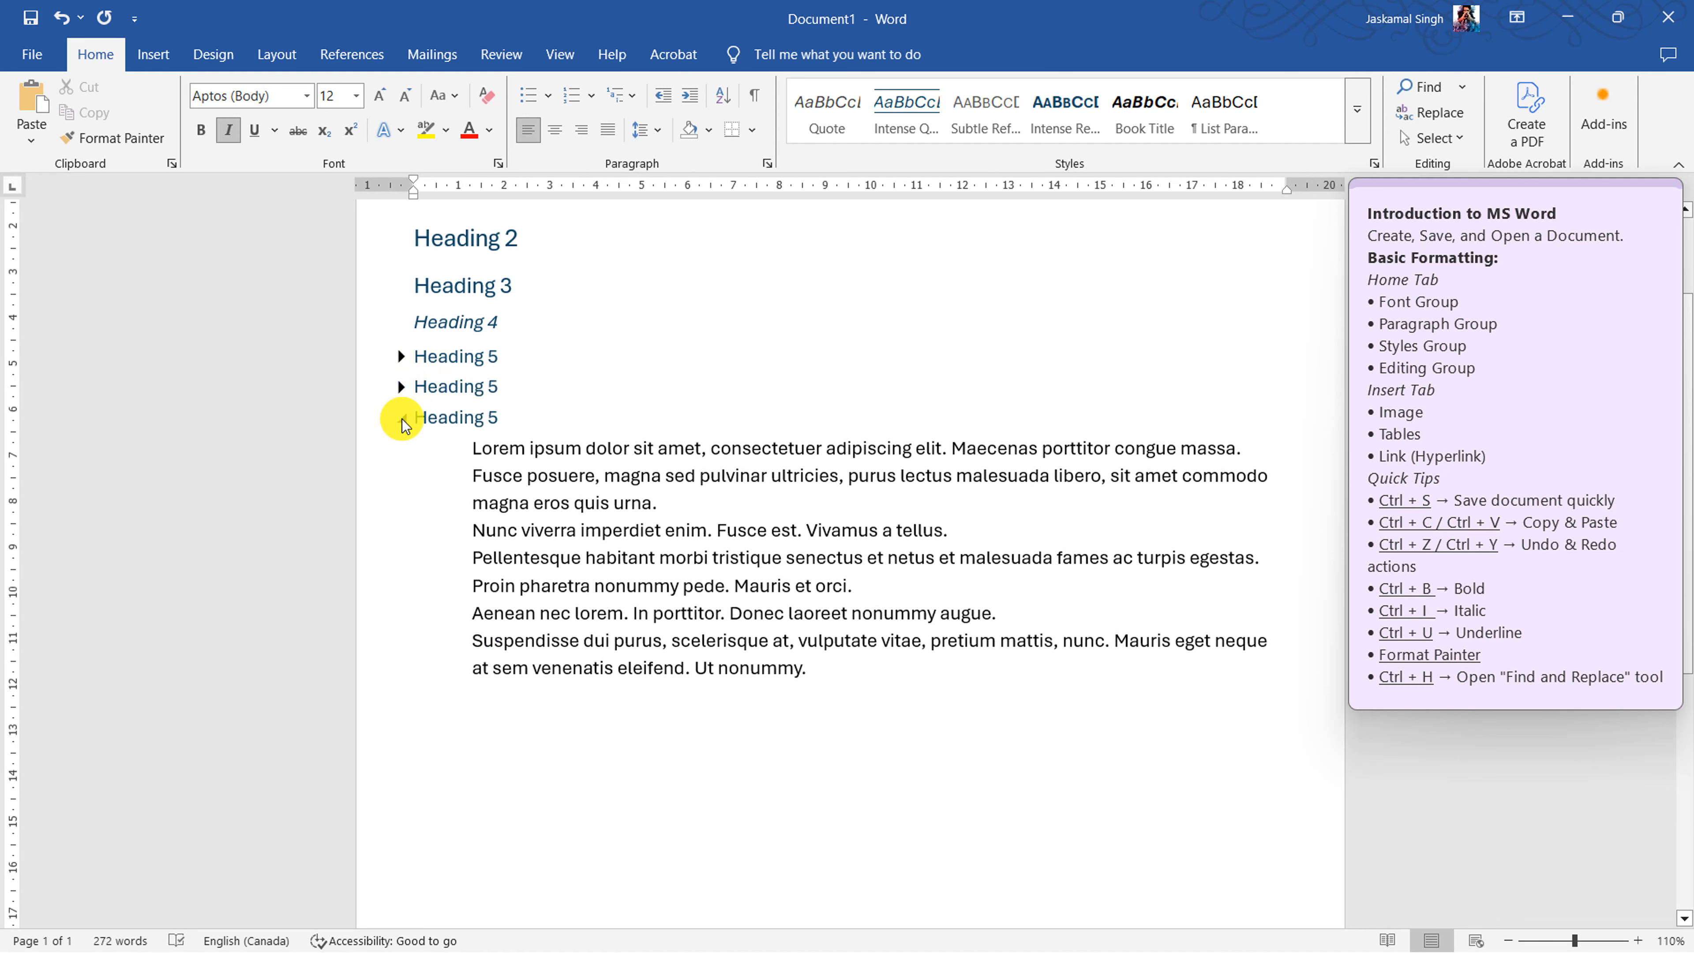
pyautogui.click(402, 420)
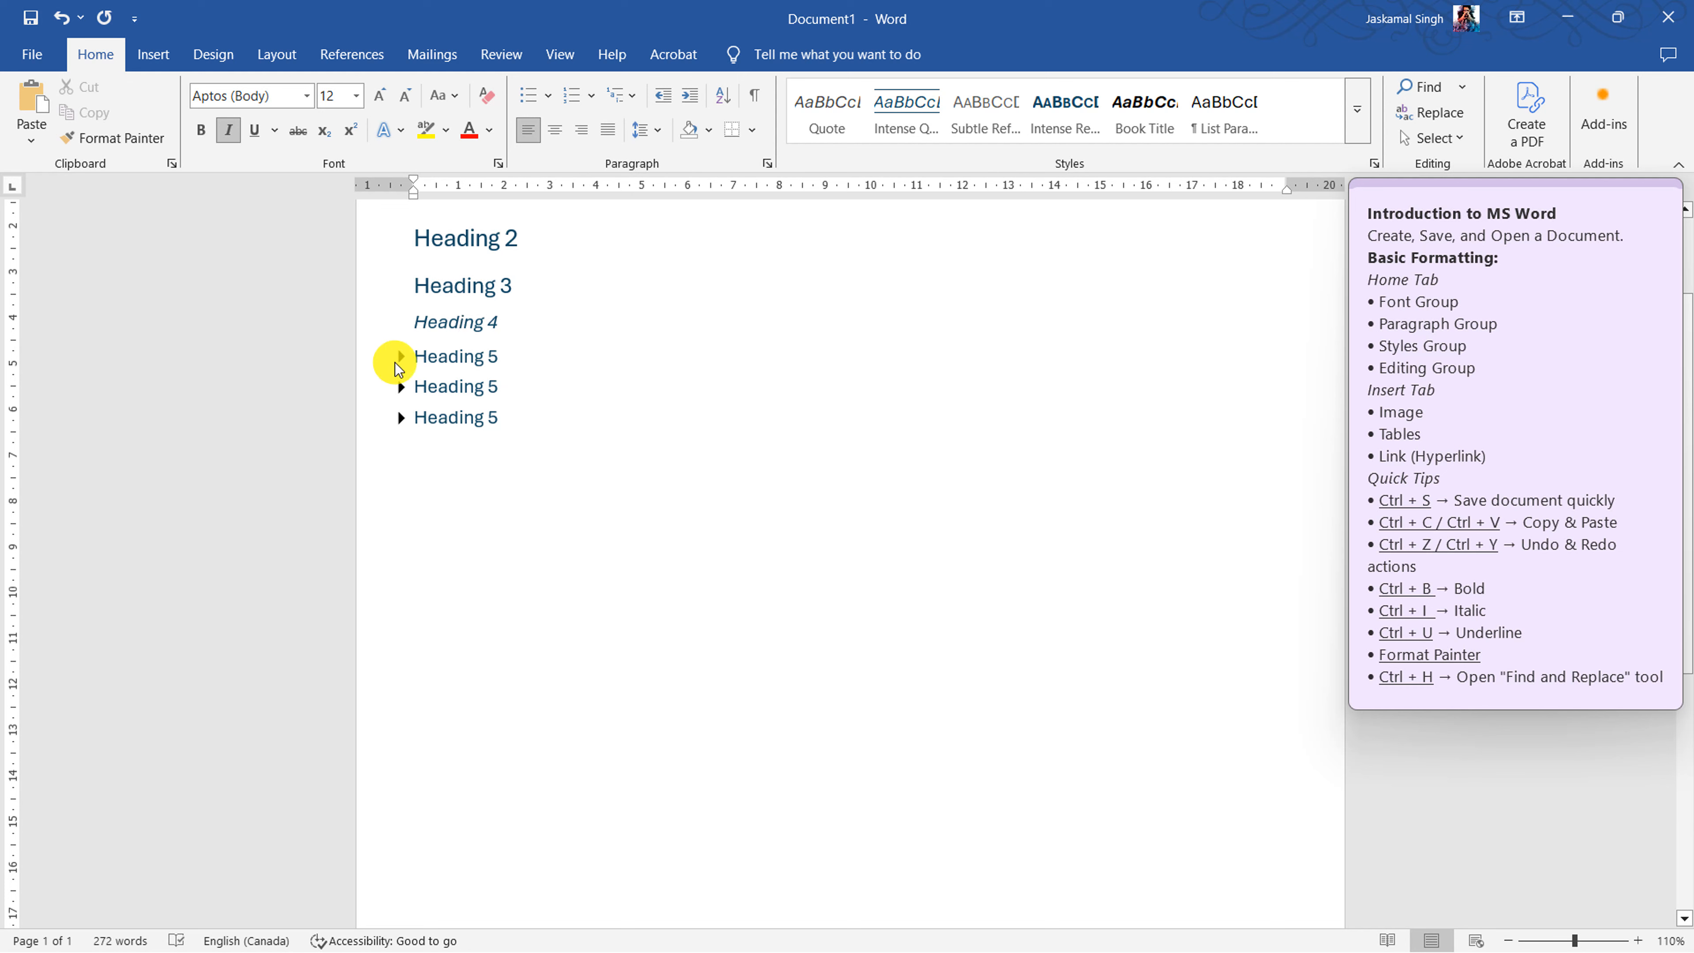
pyautogui.click(401, 357)
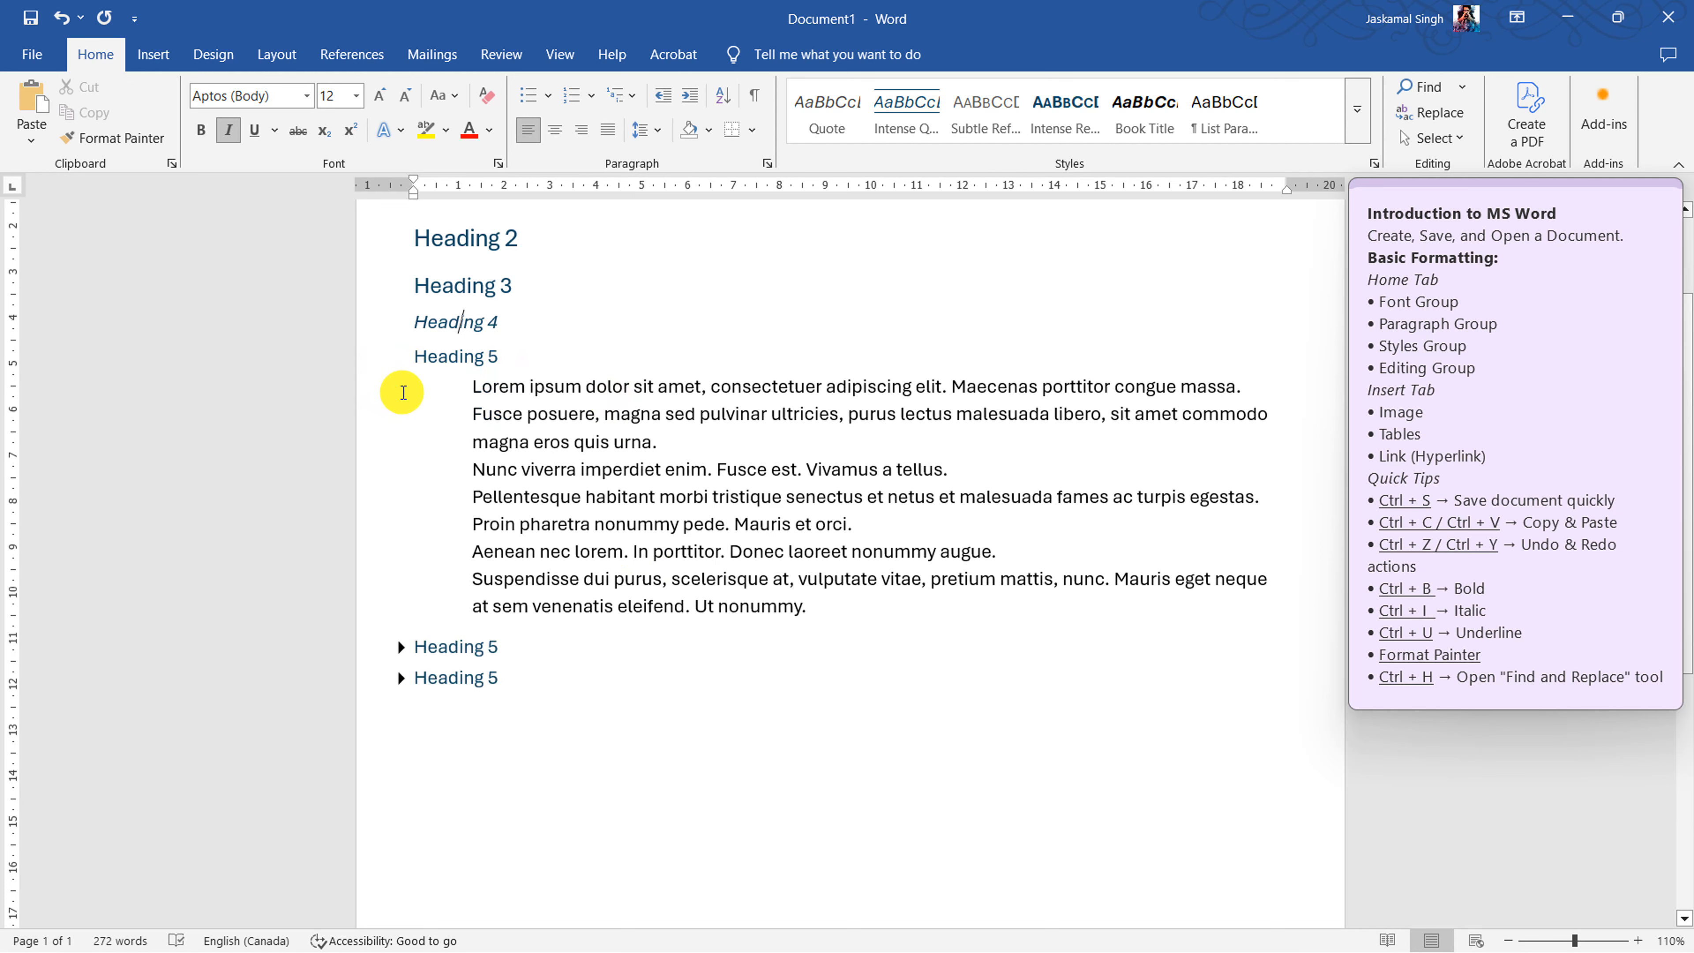
# - Collapse the body text under the first Heading 5 and toggle the second Heading 5 section open and closed
pyautogui.click(402, 360)
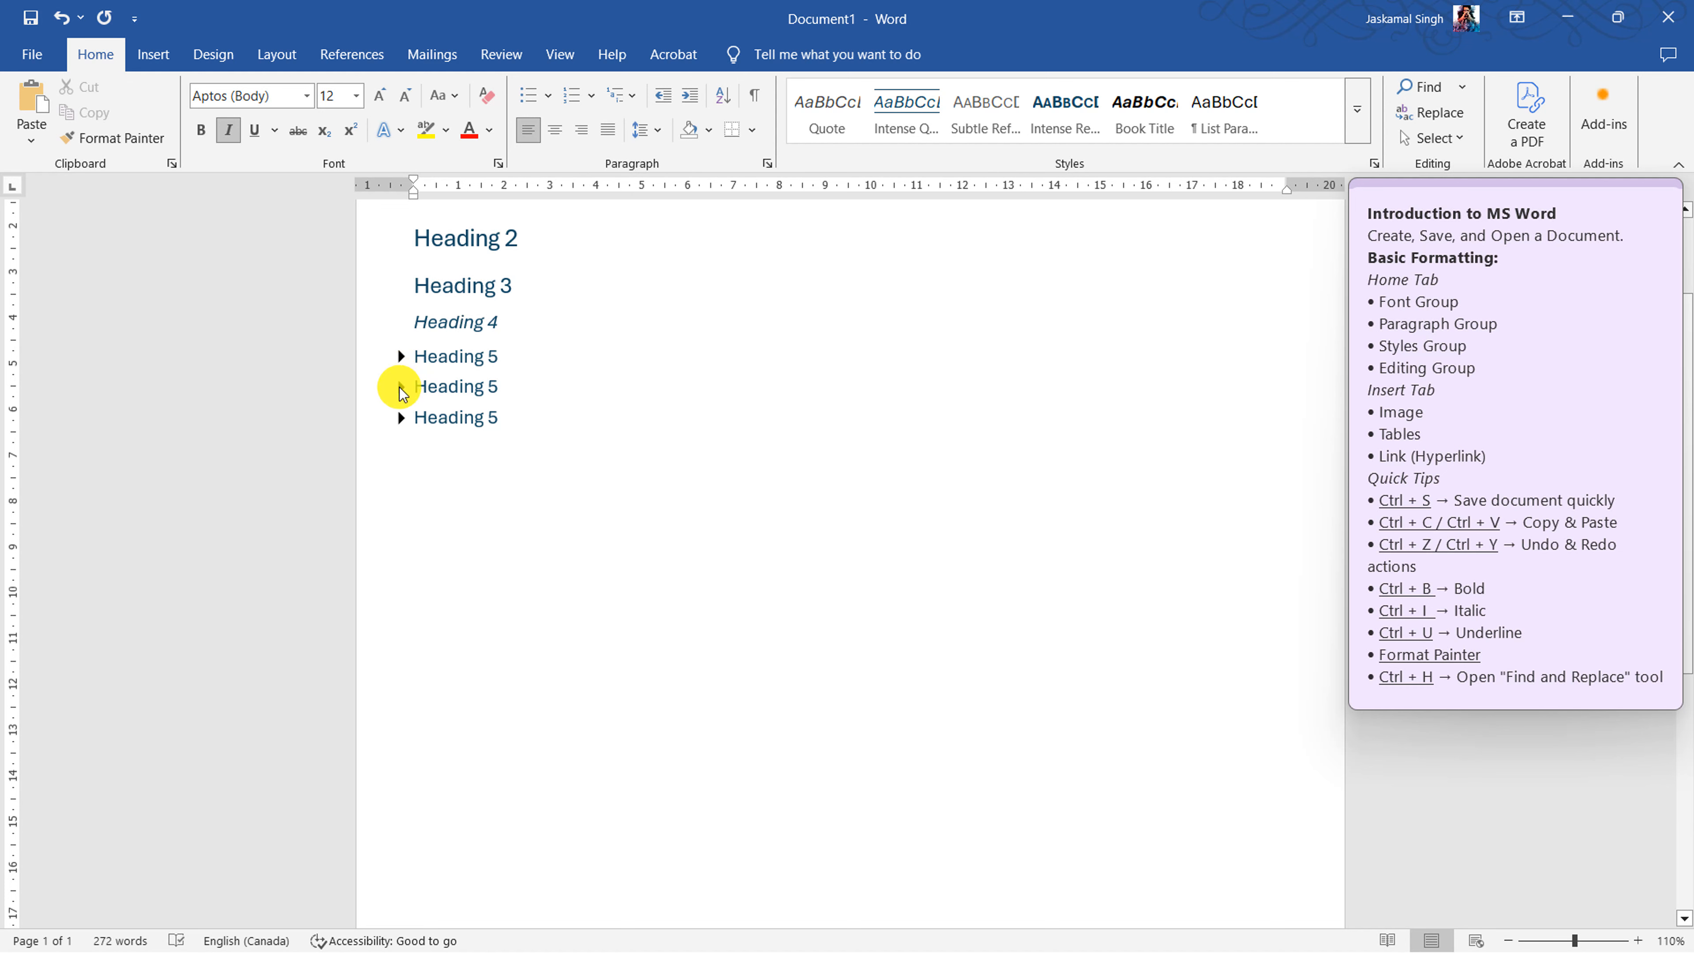
pyautogui.click(402, 391)
pyautogui.click(401, 387)
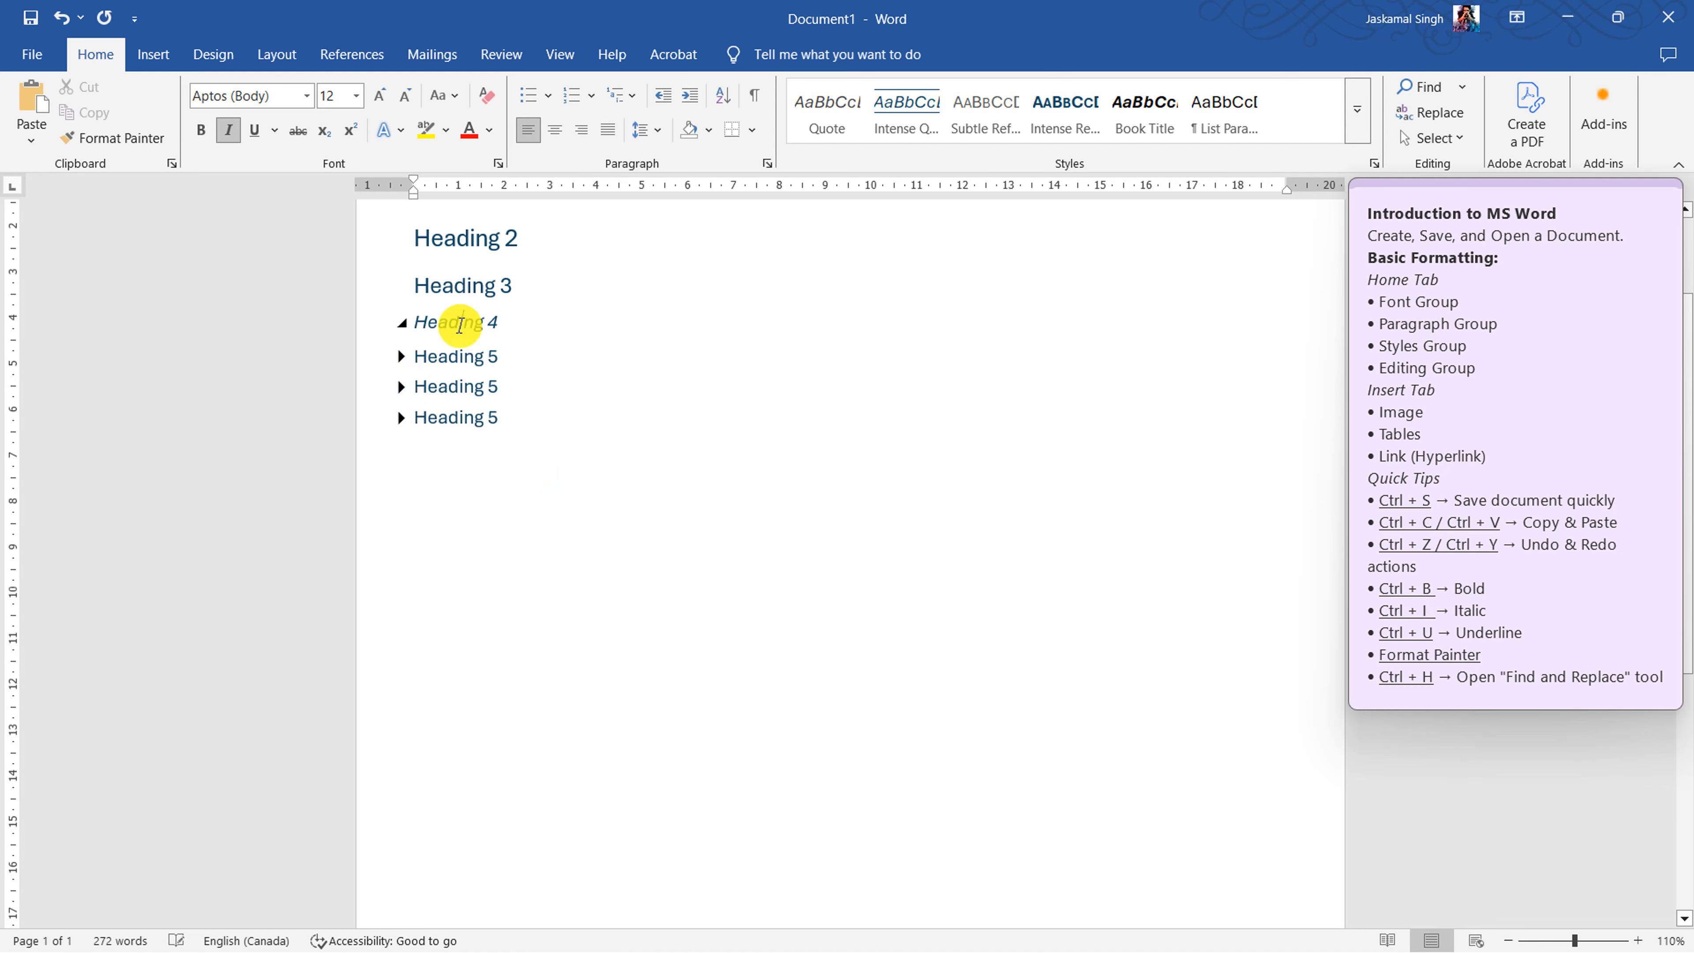
# - Collapse the entire Heading 1 section and expand it again
pyautogui.scroll(3, 460, 325)
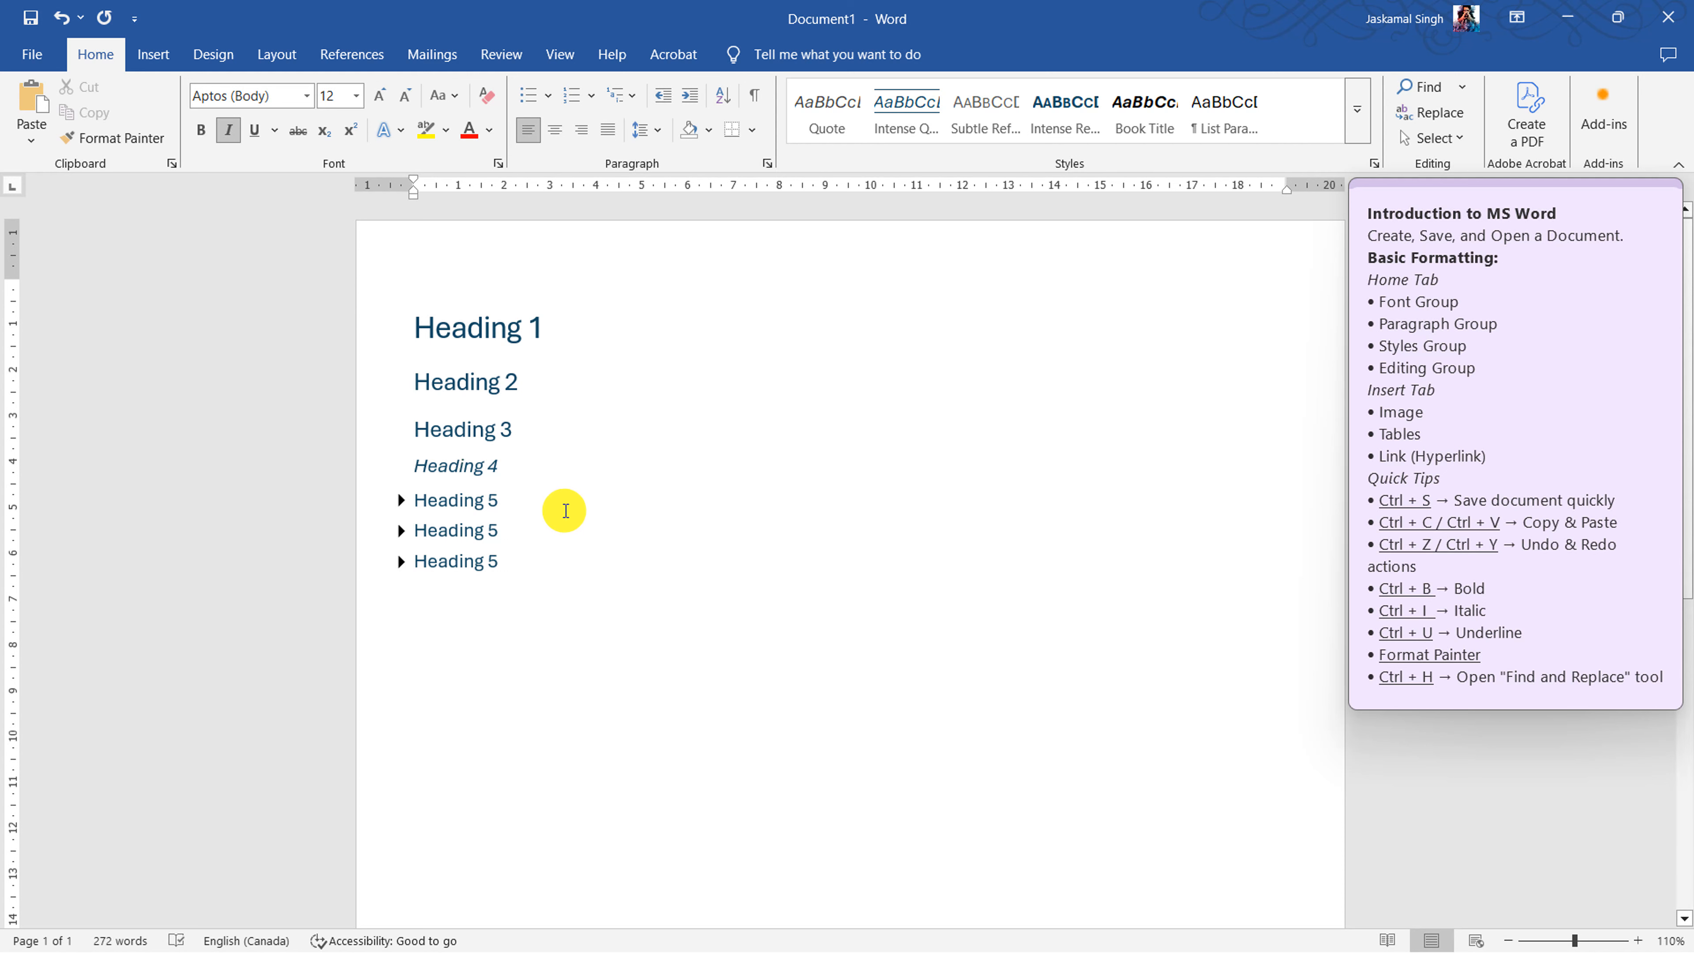
pyautogui.click(384, 335)
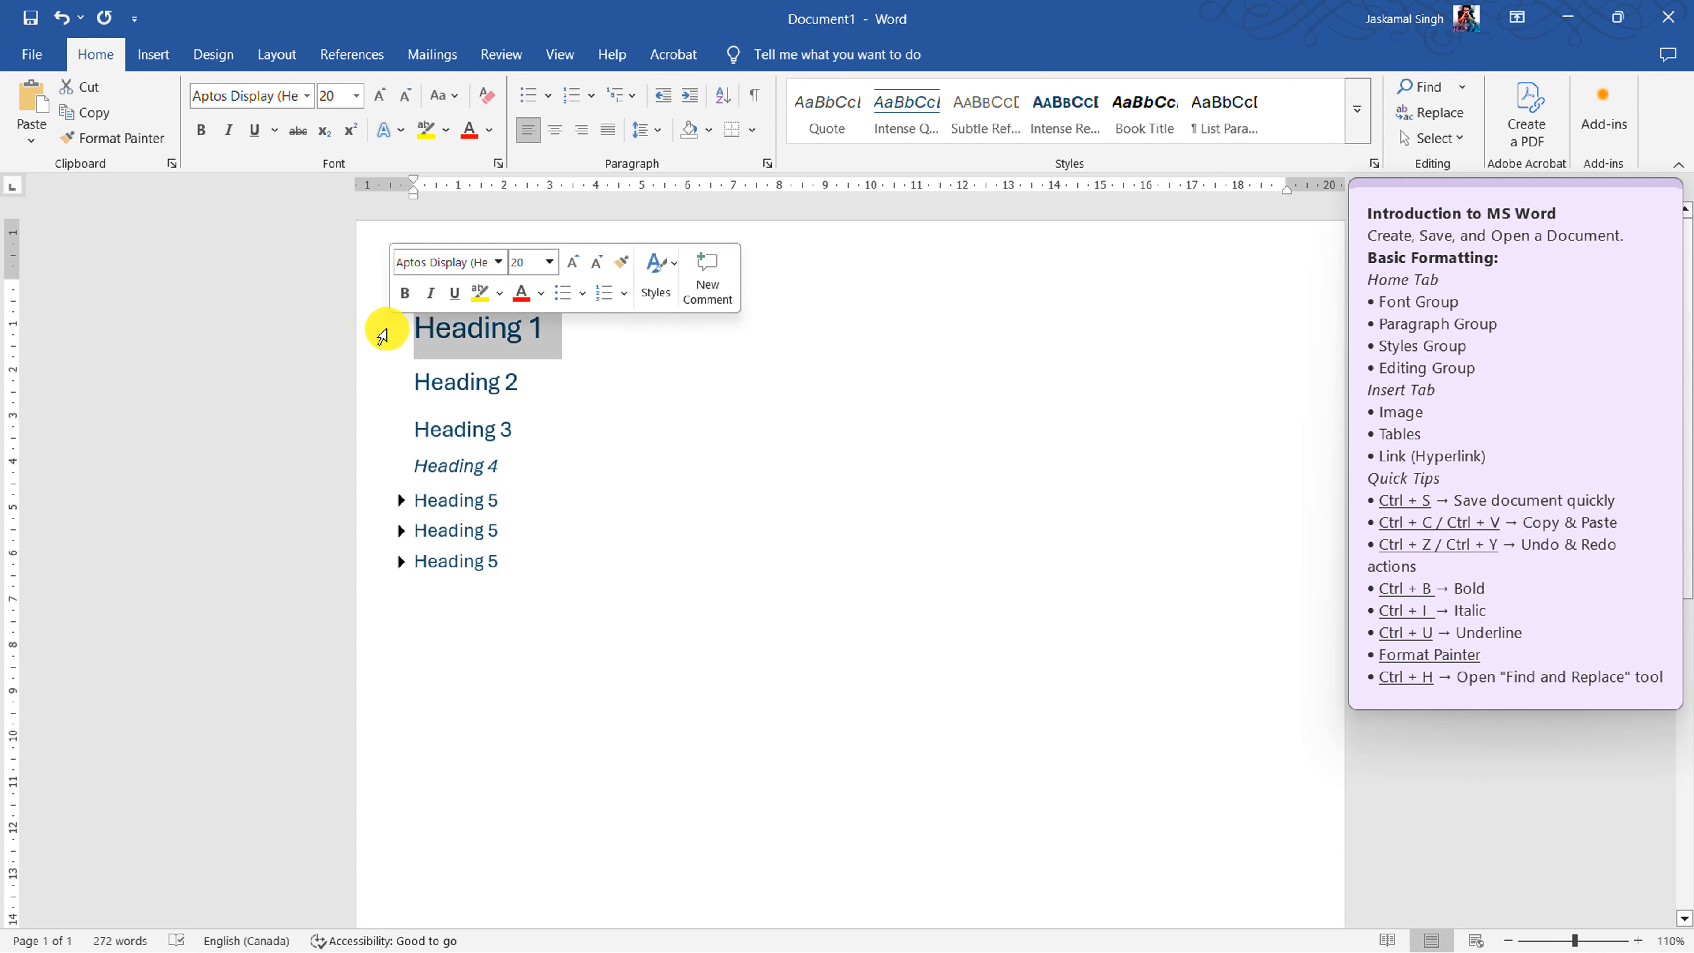
pyautogui.click(401, 328)
pyautogui.click(387, 294)
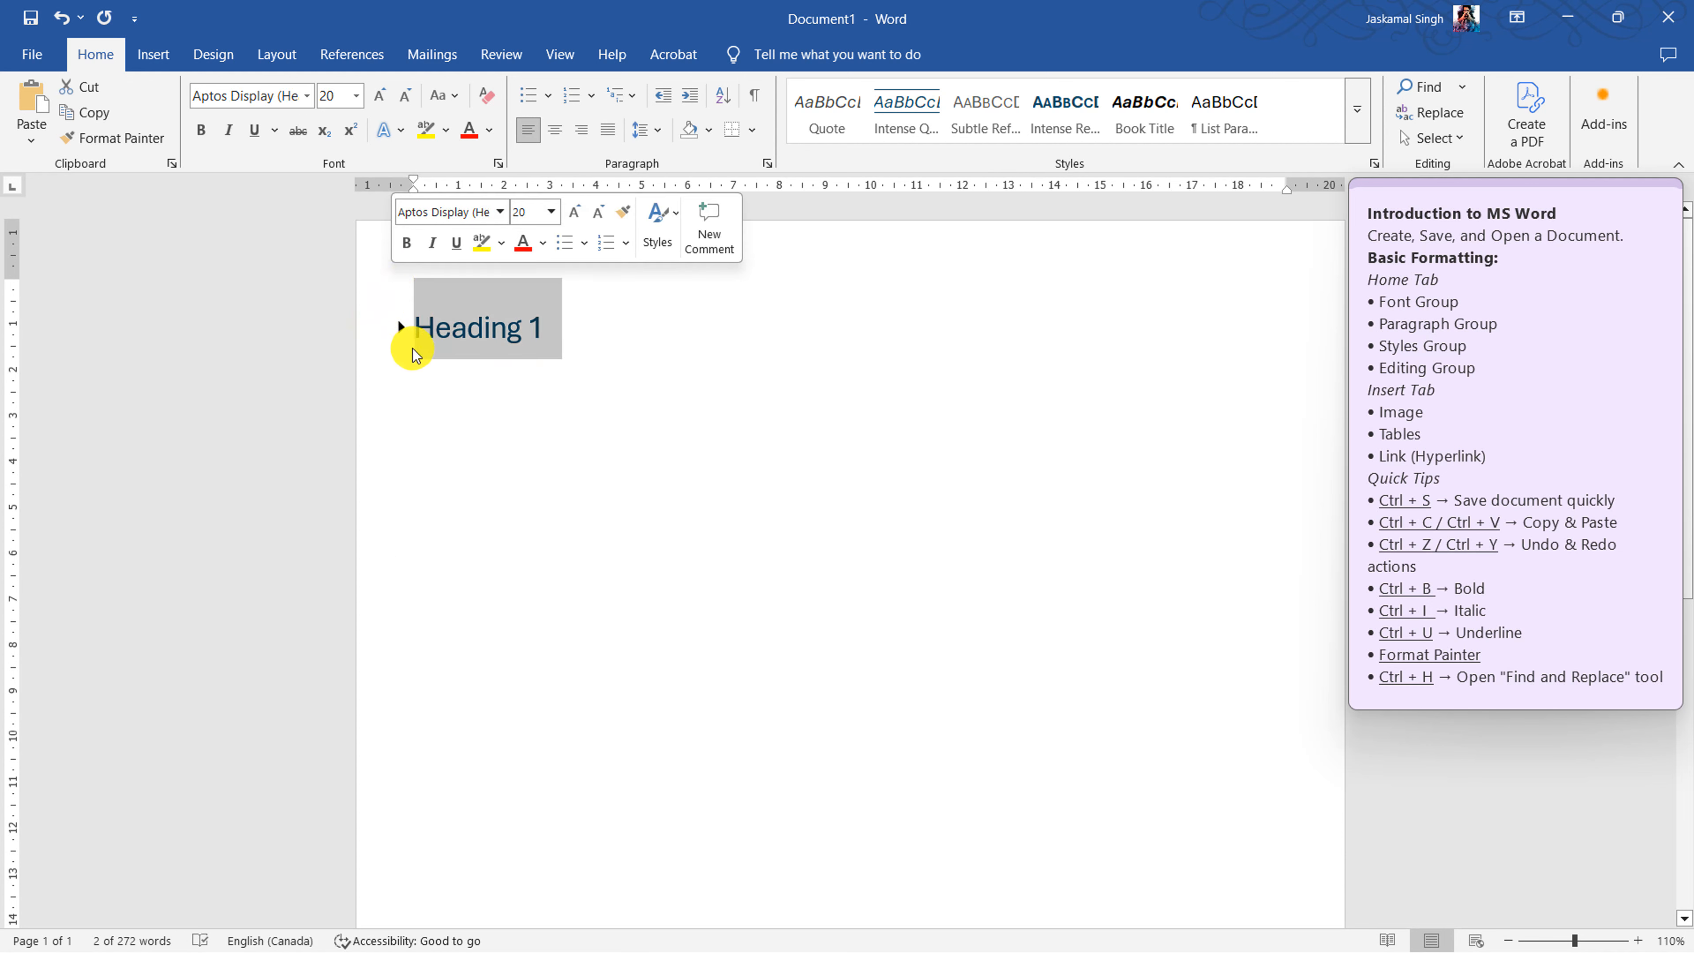
pyautogui.click(401, 328)
# - Insert a new line reading "Title" above Heading 1 and apply the Title style to it
pyautogui.click(416, 328)
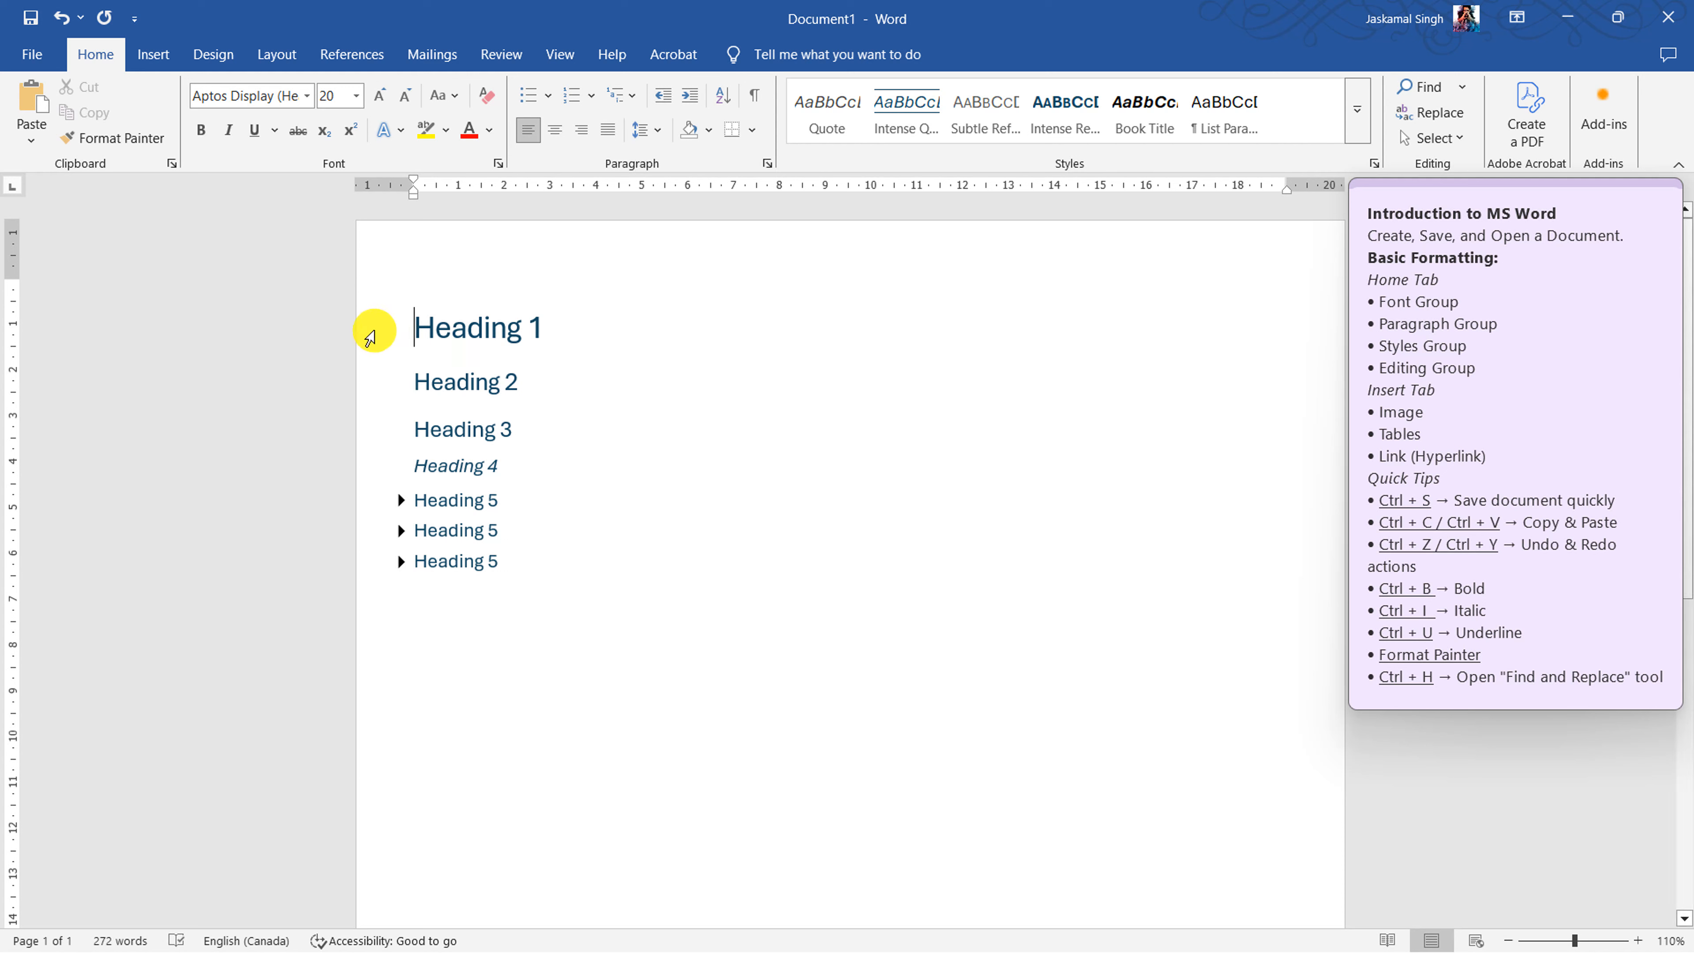
pyautogui.write('Title')
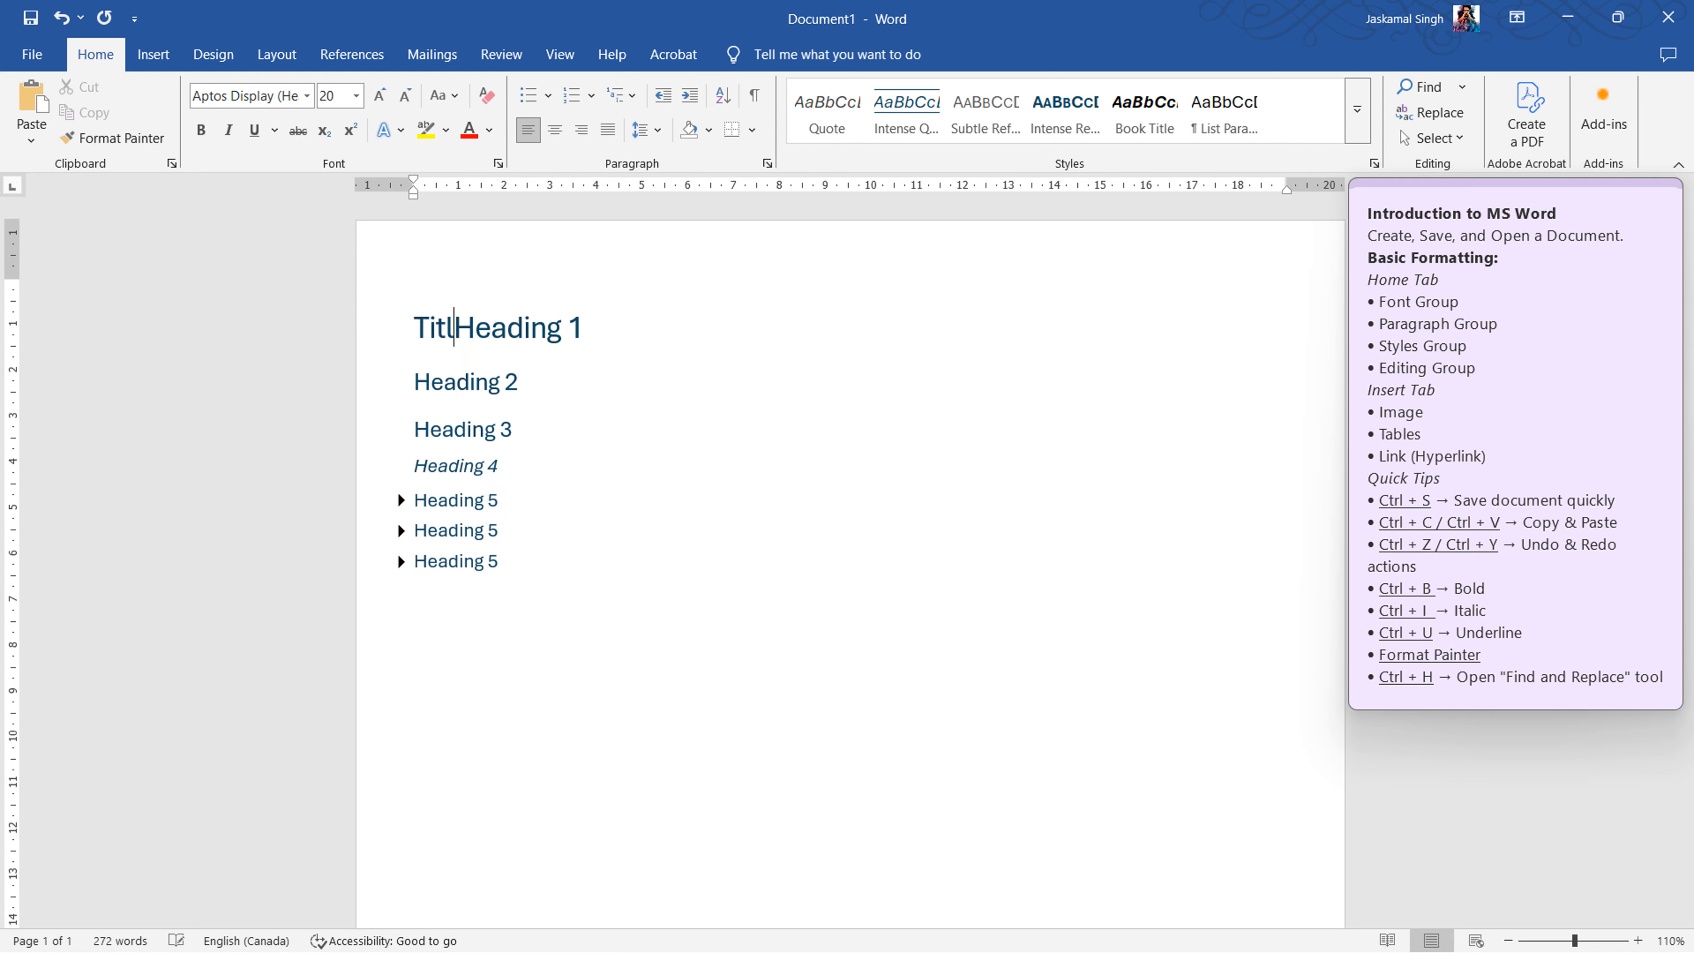
pyautogui.press('Return')
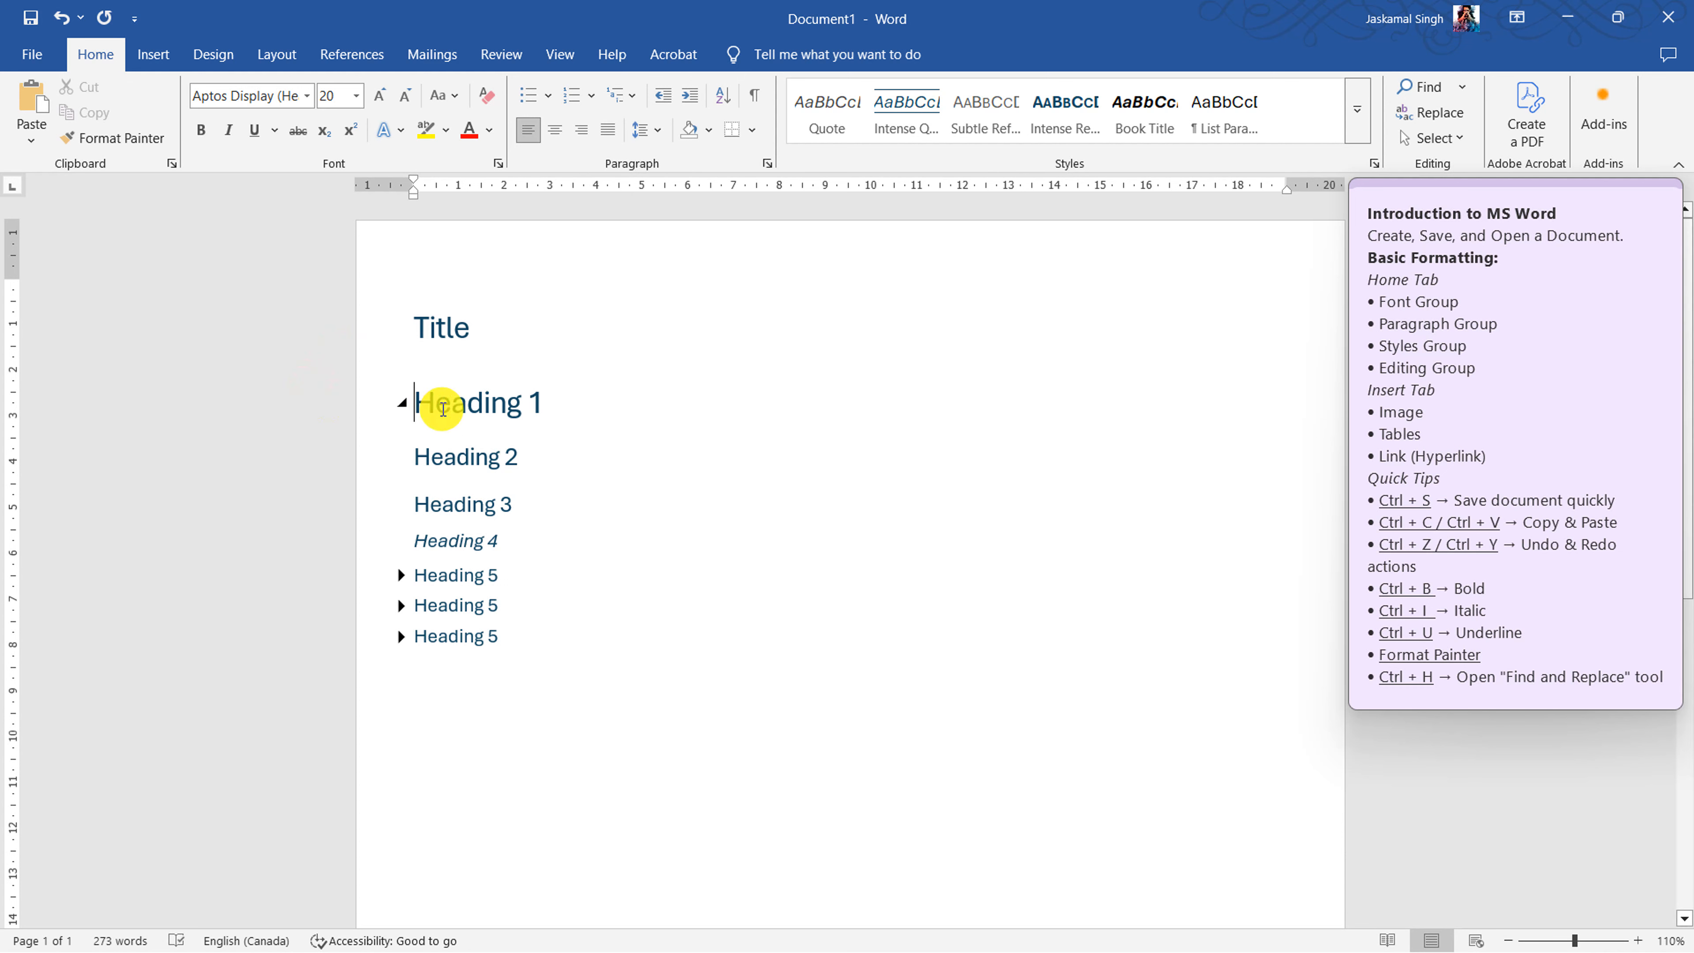
pyautogui.click(333, 329)
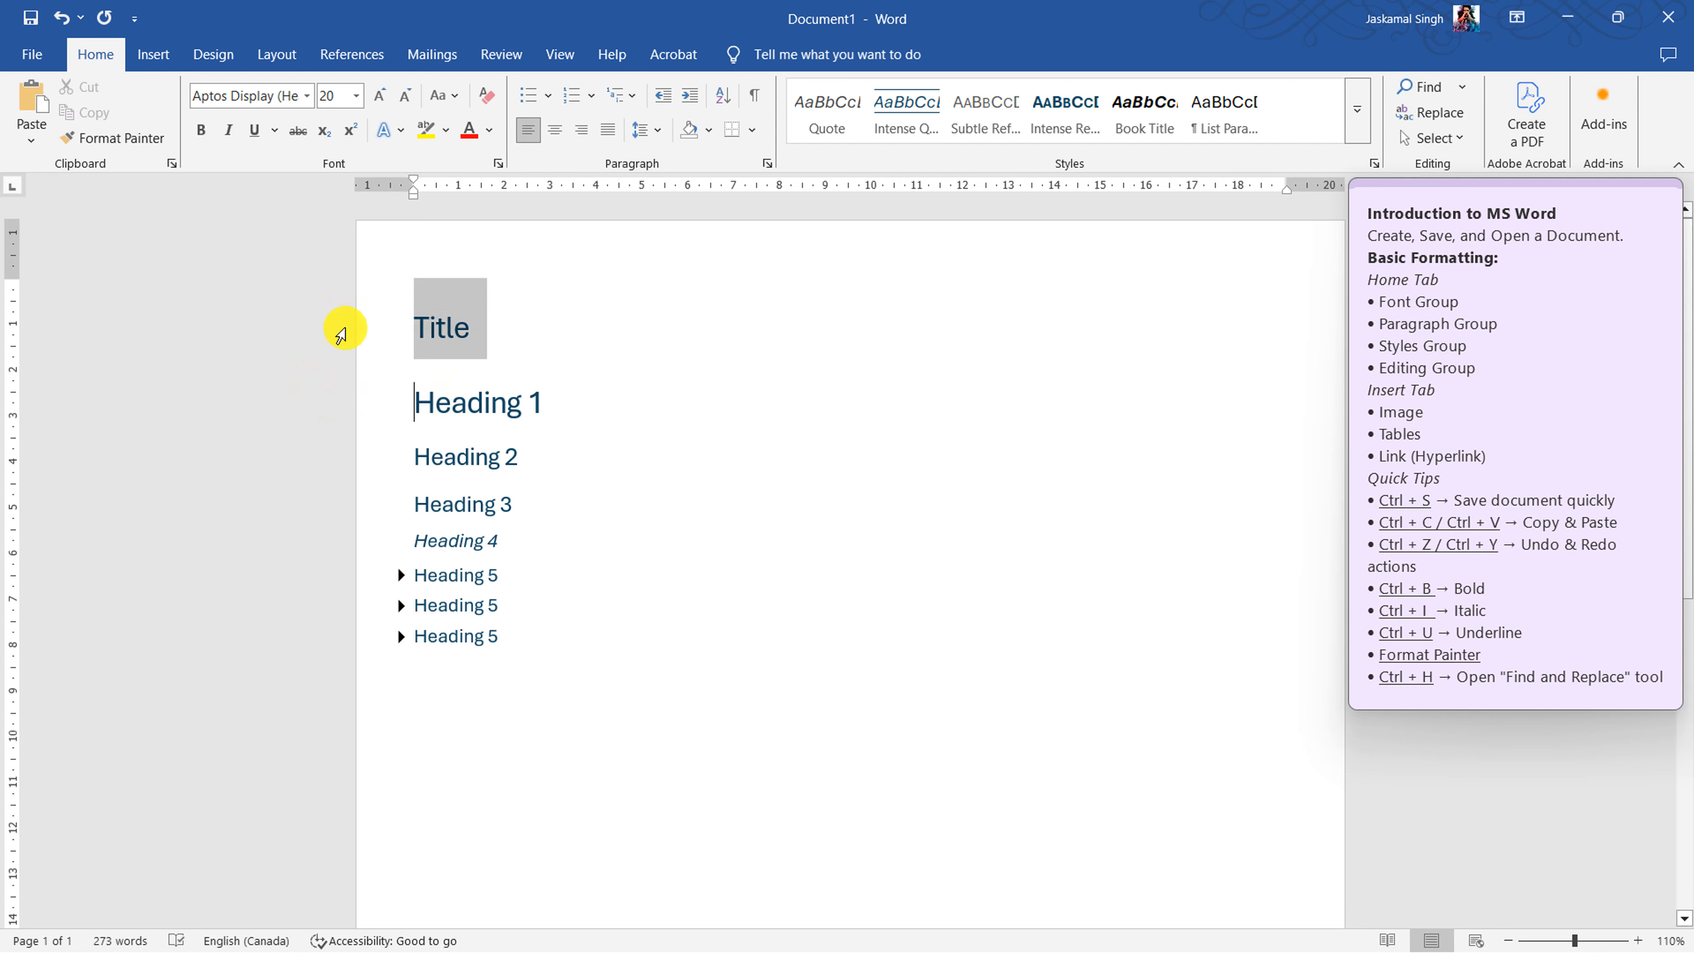
pyautogui.click(1357, 110)
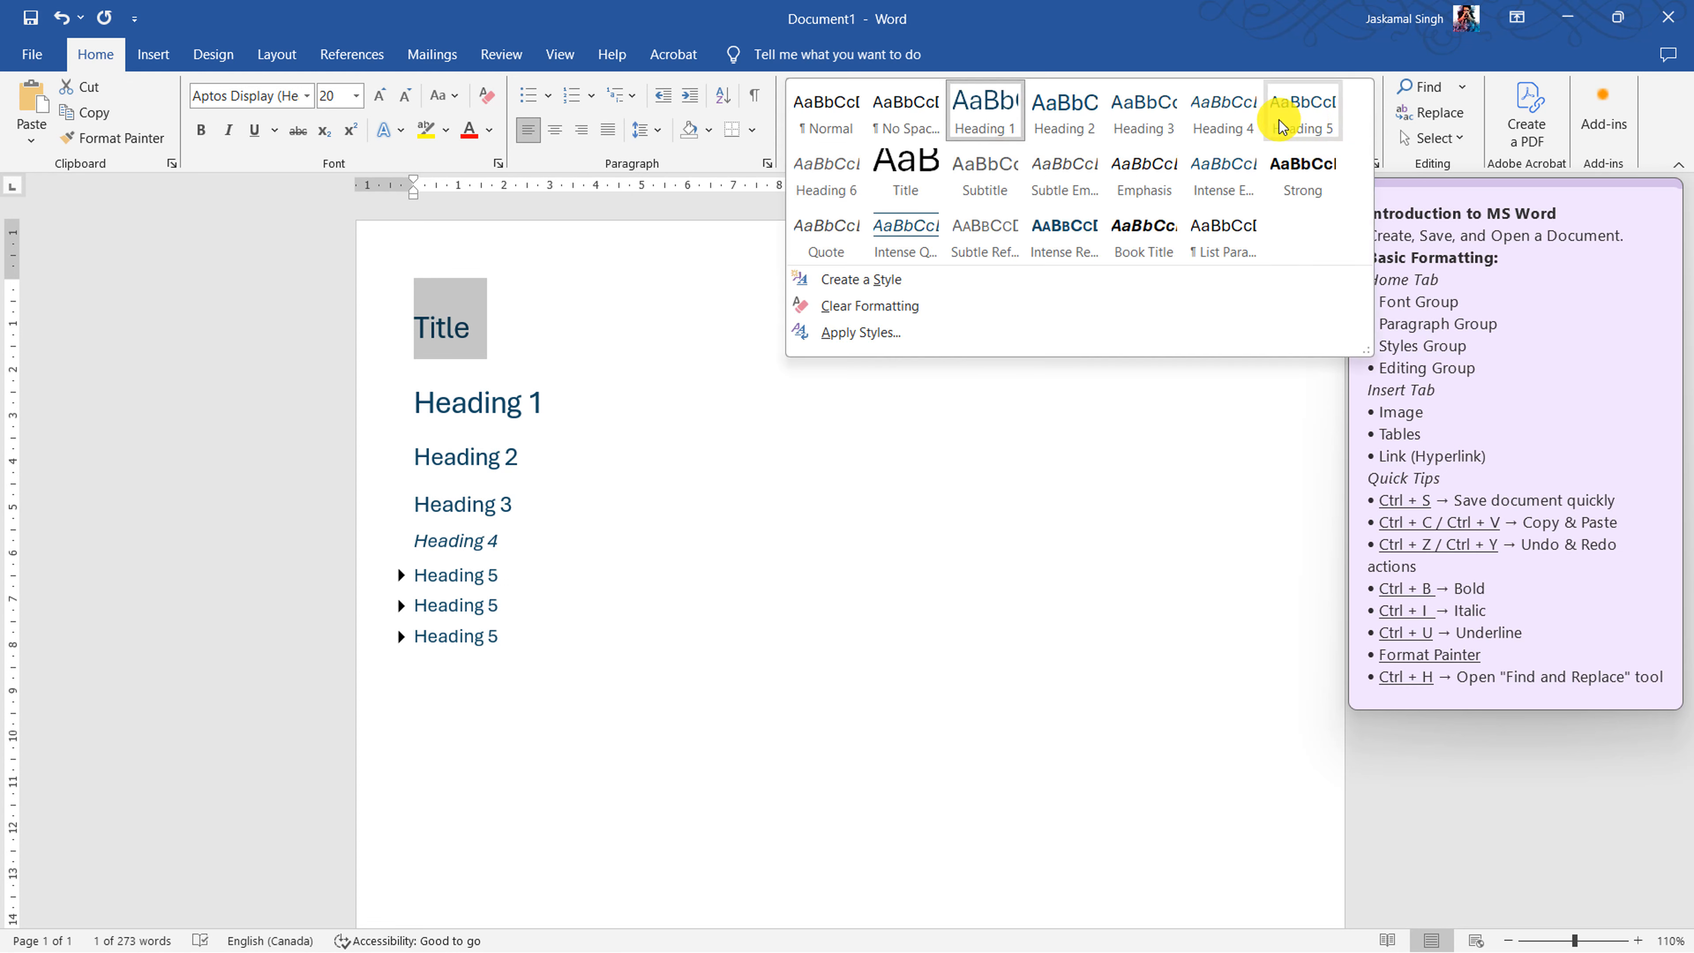
pyautogui.click(916, 174)
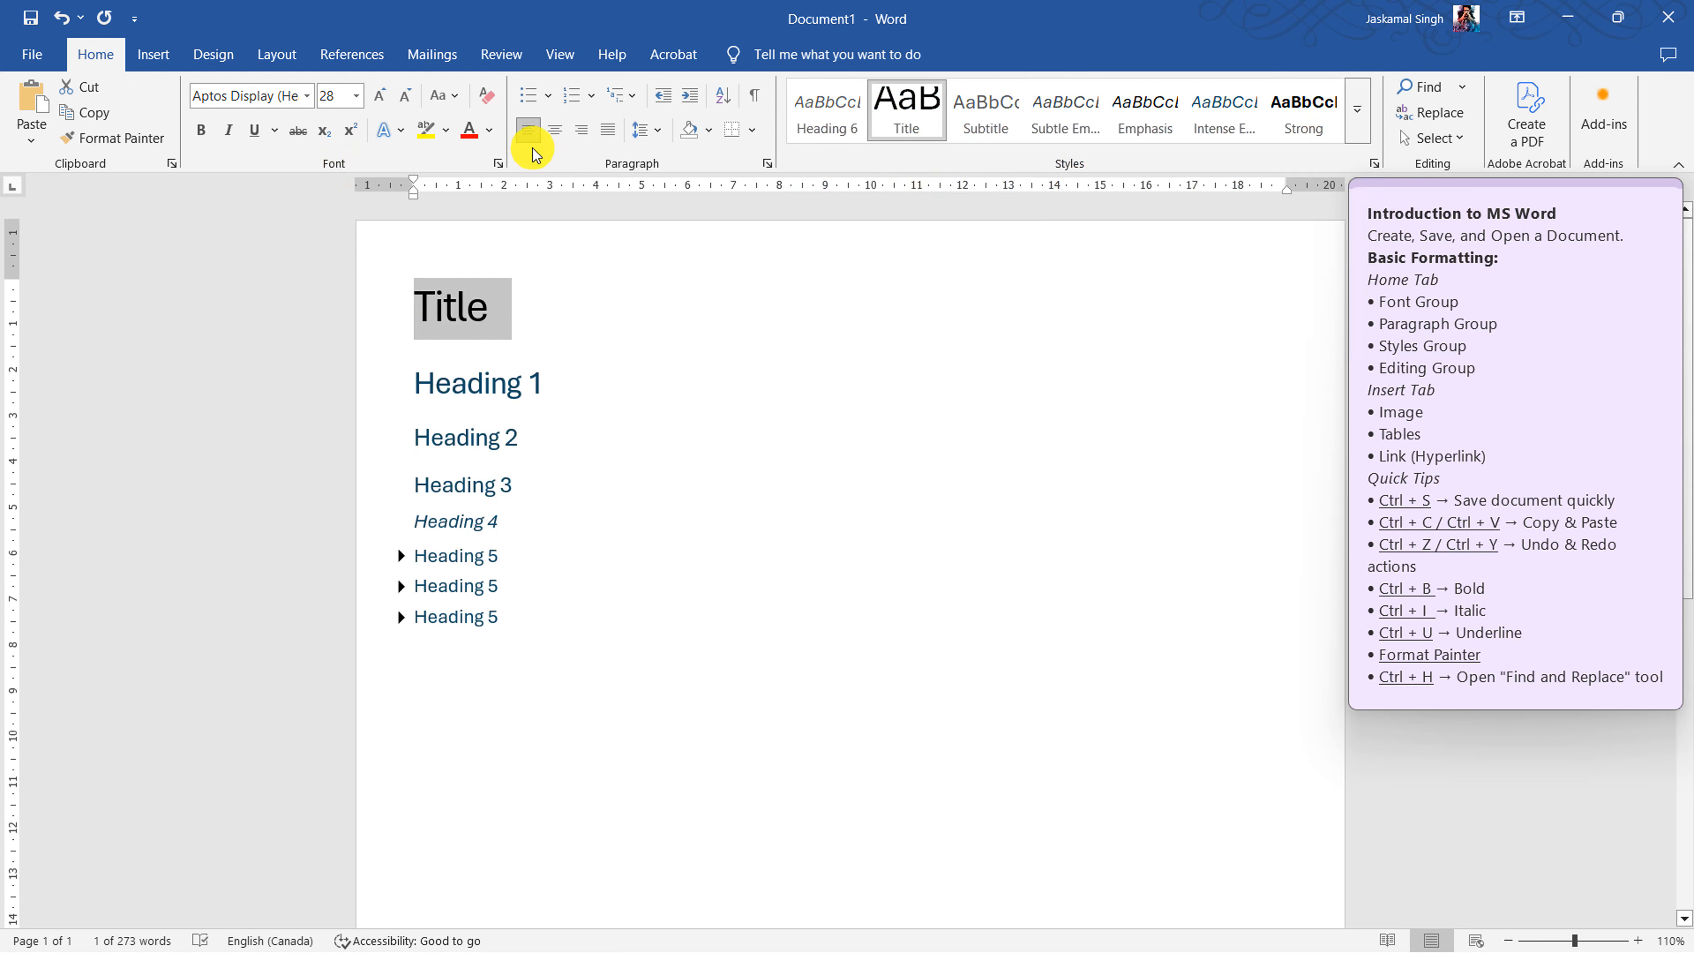
# - Try centring the Title line and return it to left alignment
pyautogui.click(550, 131)
pyautogui.click(852, 343)
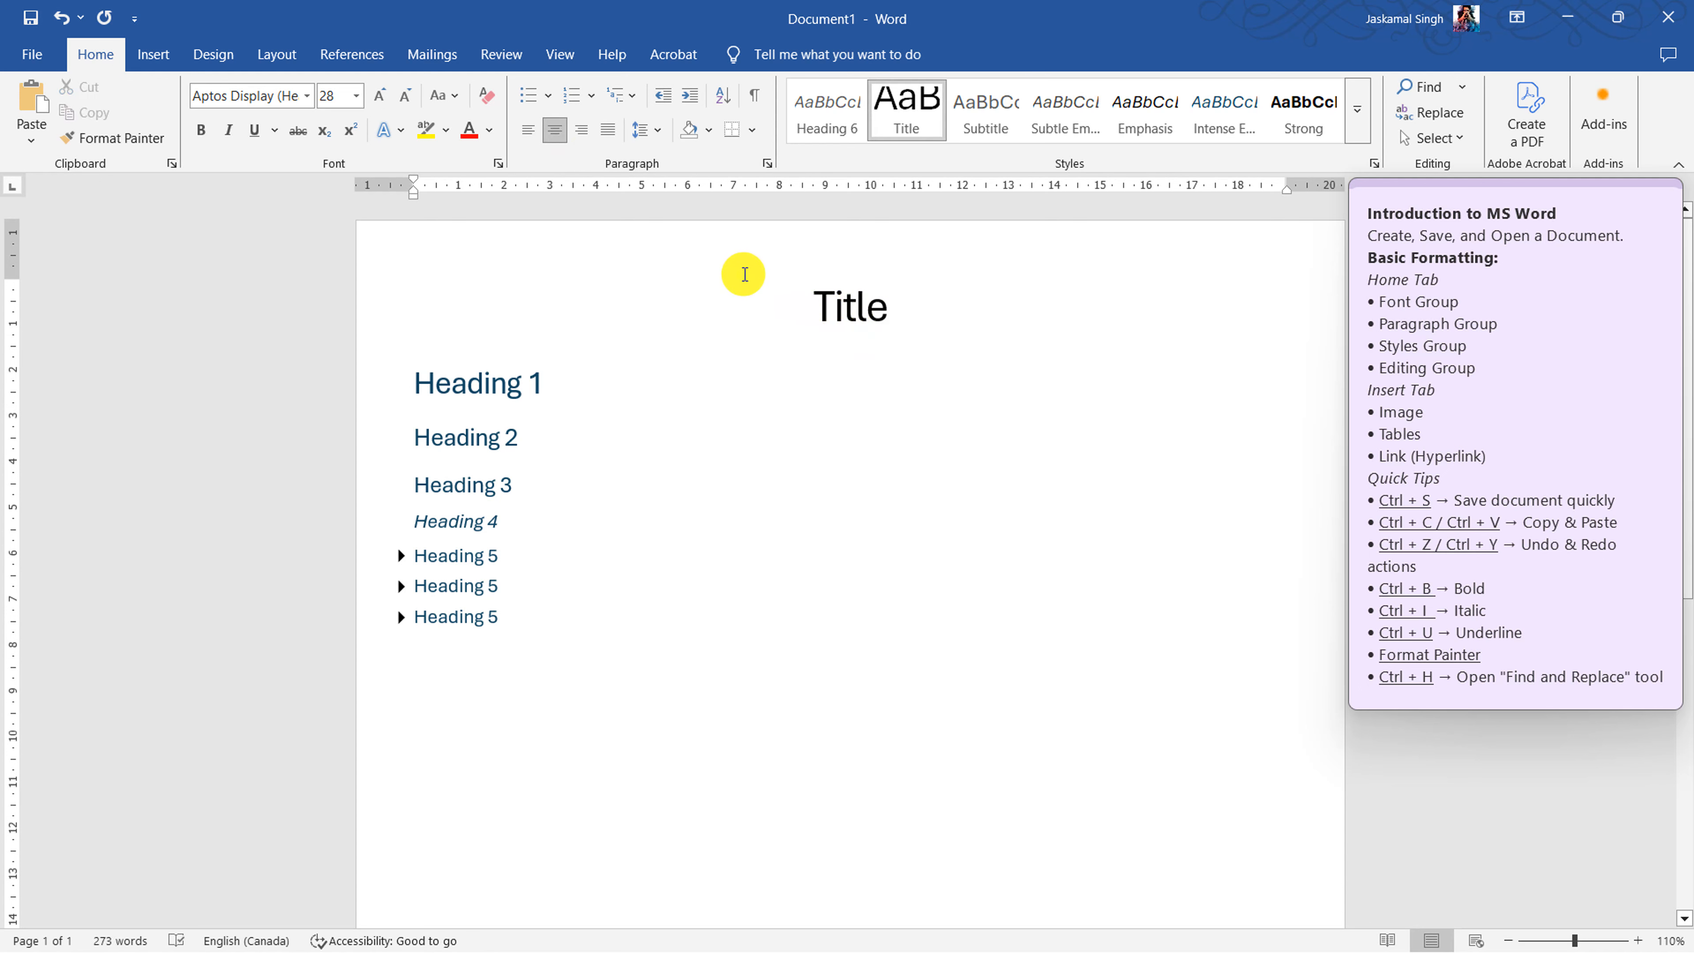
pyautogui.click(527, 131)
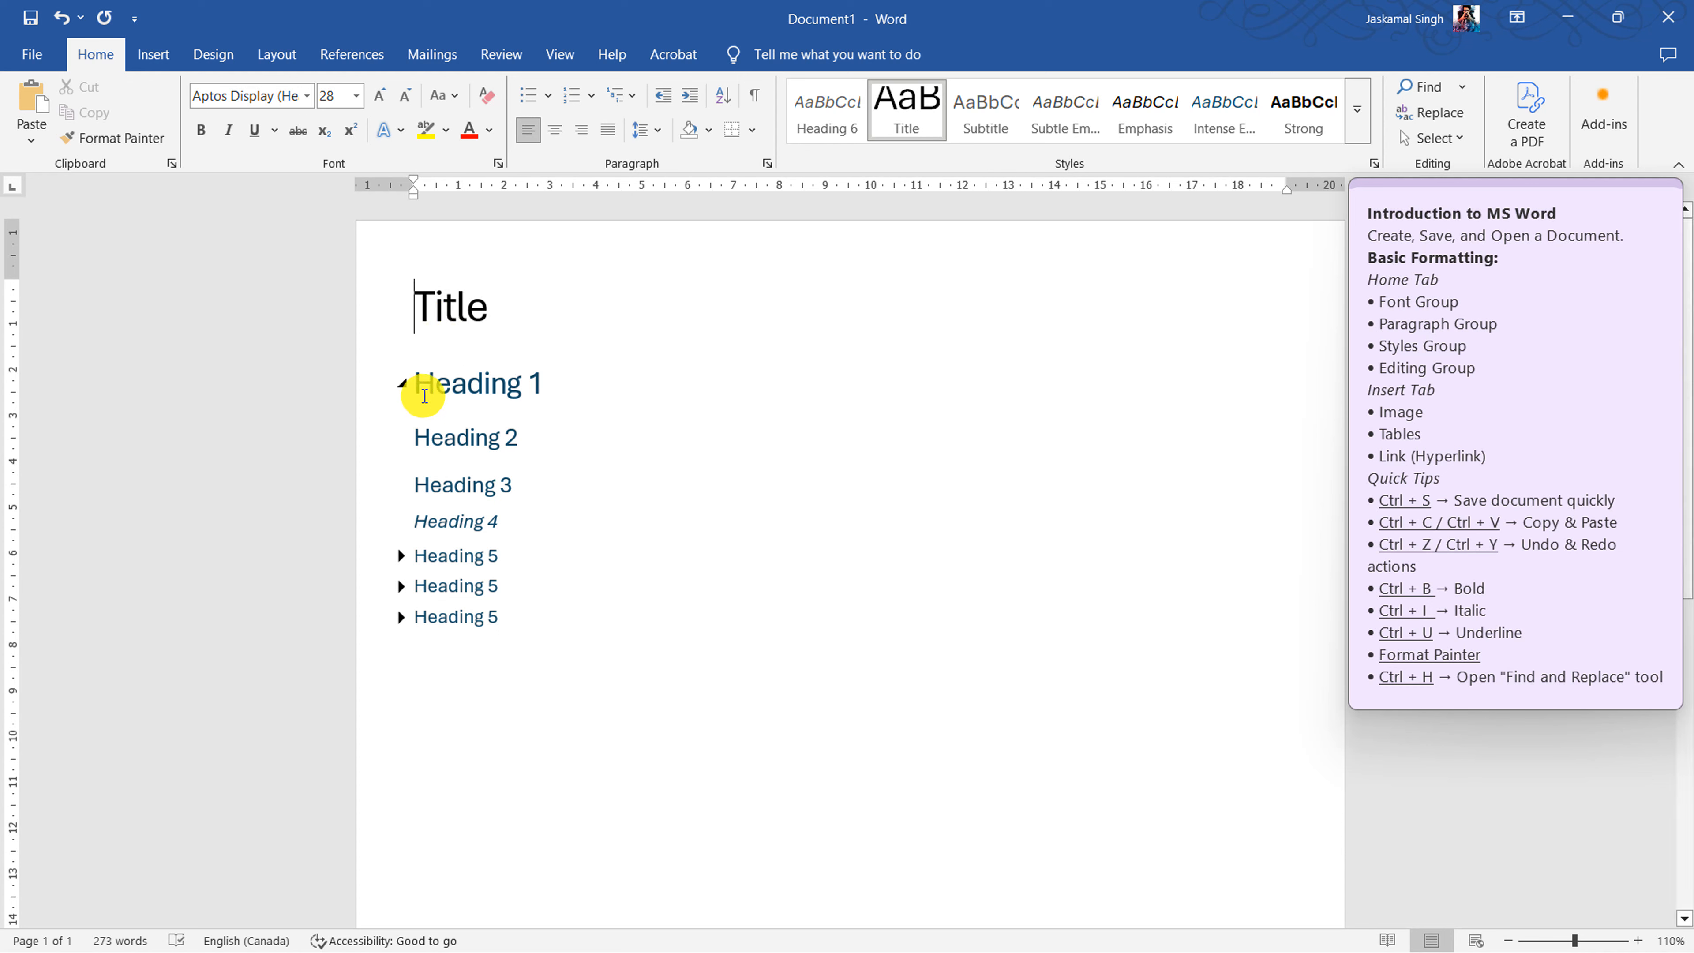
# - Collapse and re-expand the Heading 1, Heading 2 and Heading 3 sections one at a time
pyautogui.click(402, 385)
pyautogui.click(401, 385)
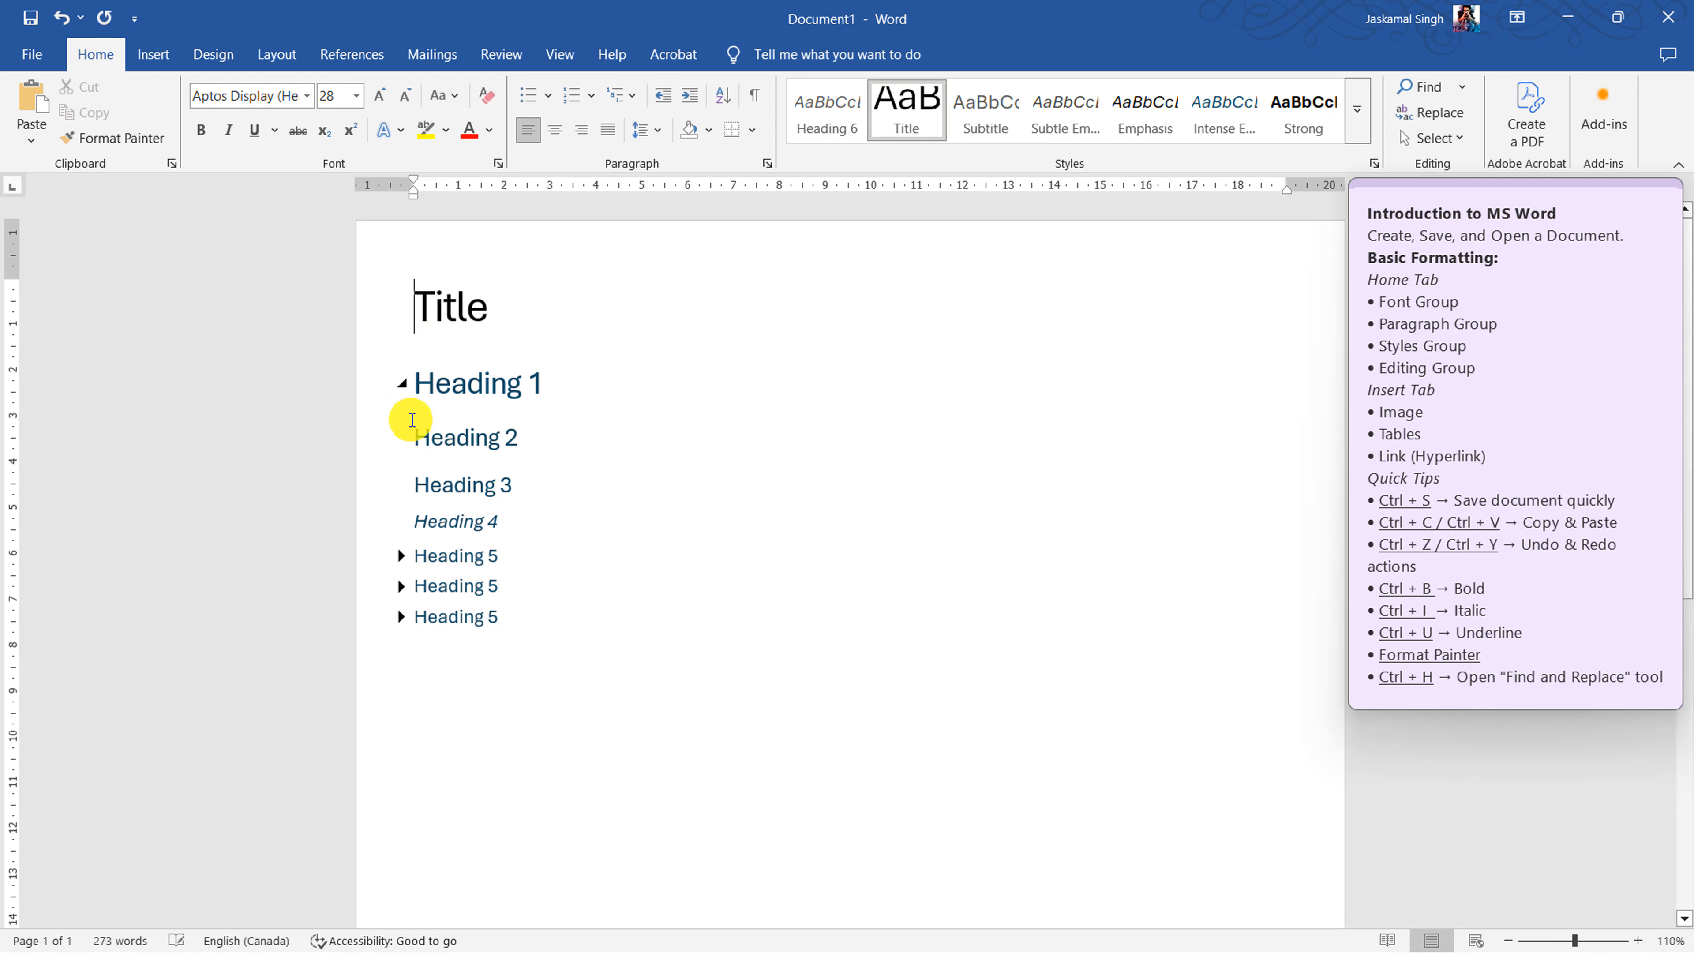
pyautogui.click(402, 439)
pyautogui.click(401, 437)
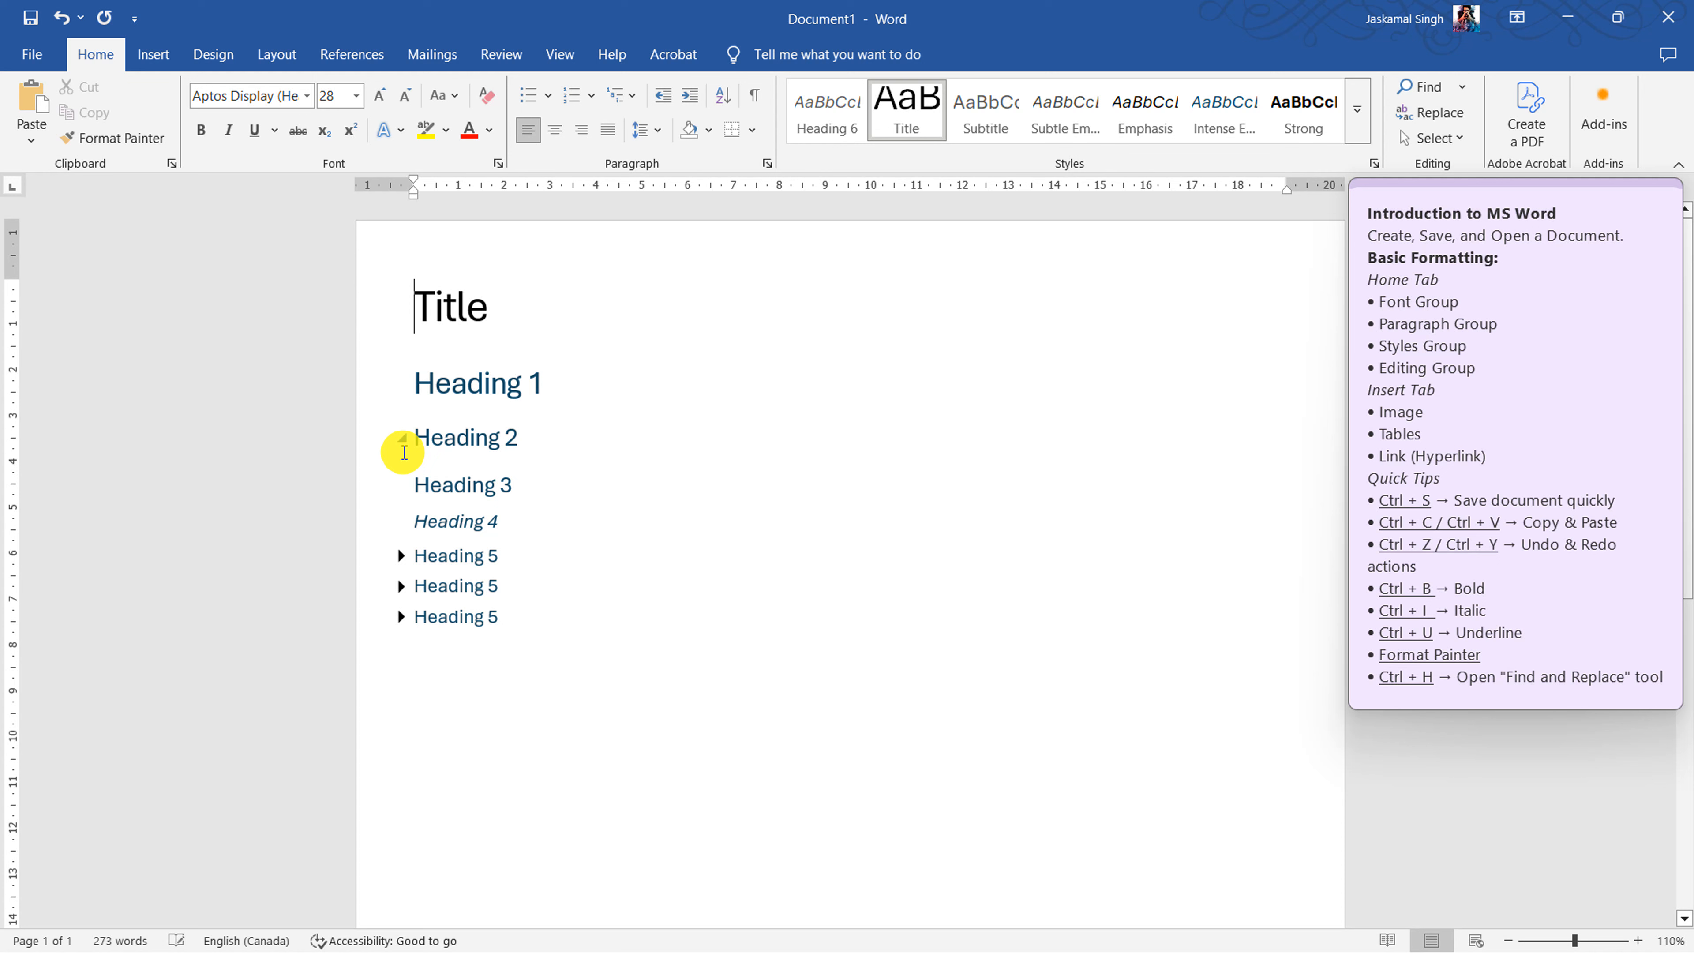
pyautogui.click(401, 485)
pyautogui.click(401, 485)
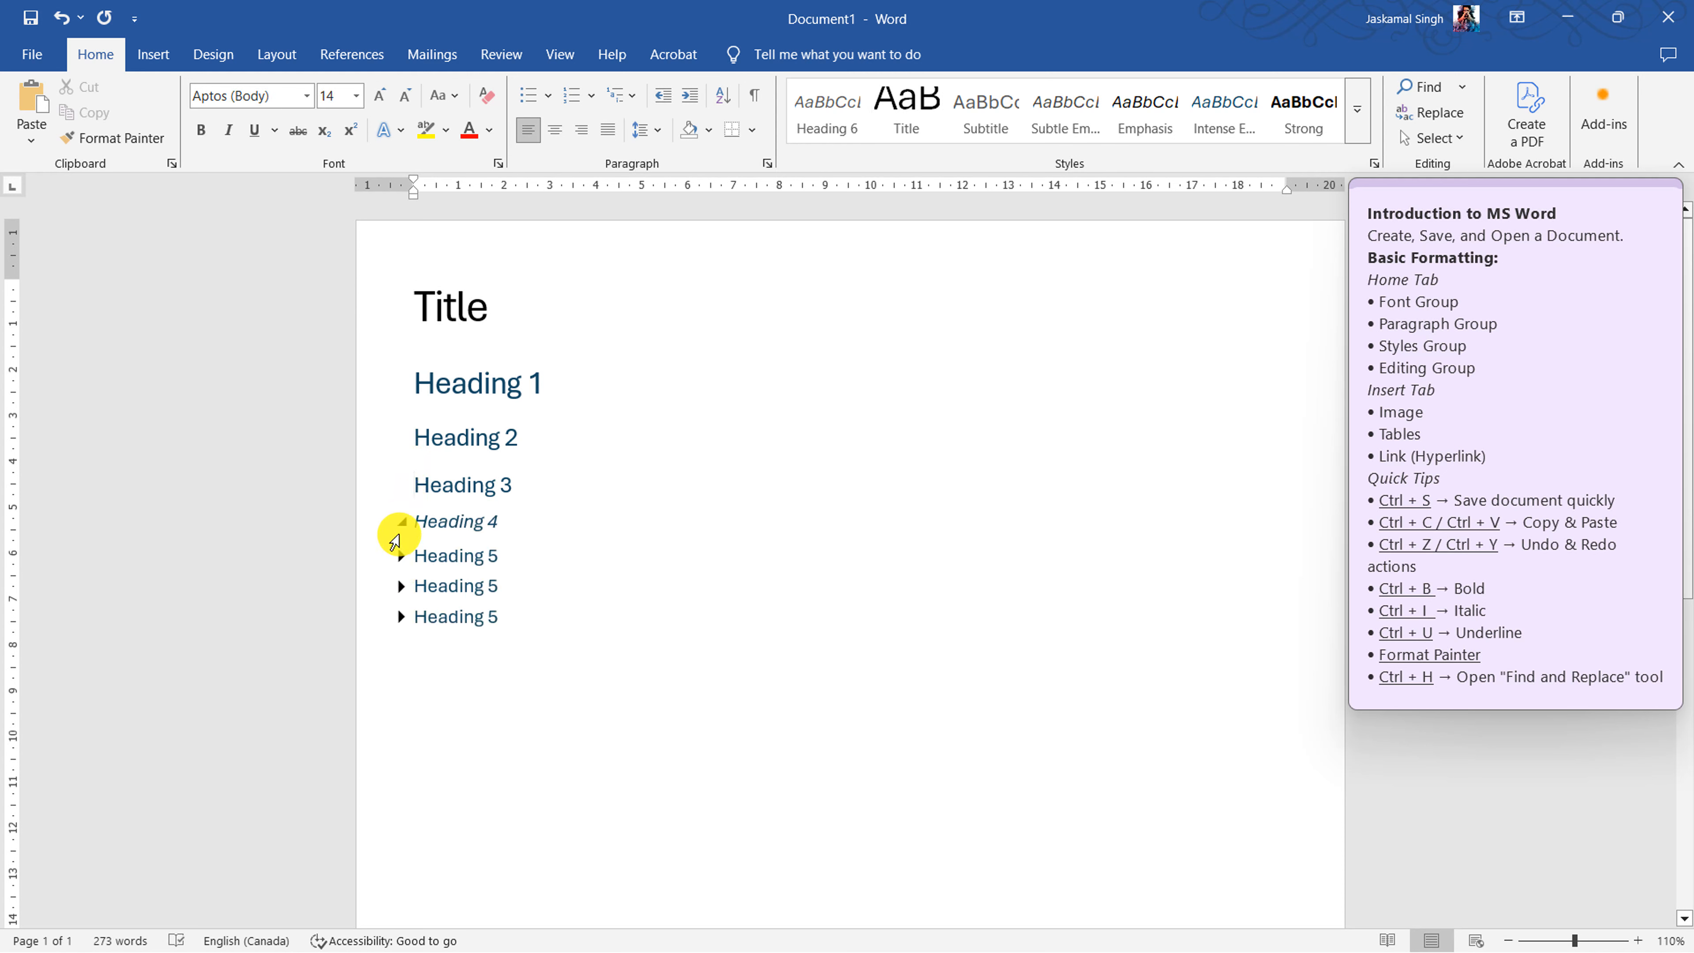
# - Collapse the heading hierarchy level by level from Heading 4 up to Heading 1, leaving no text selected
pyautogui.click(402, 521)
pyautogui.click(401, 485)
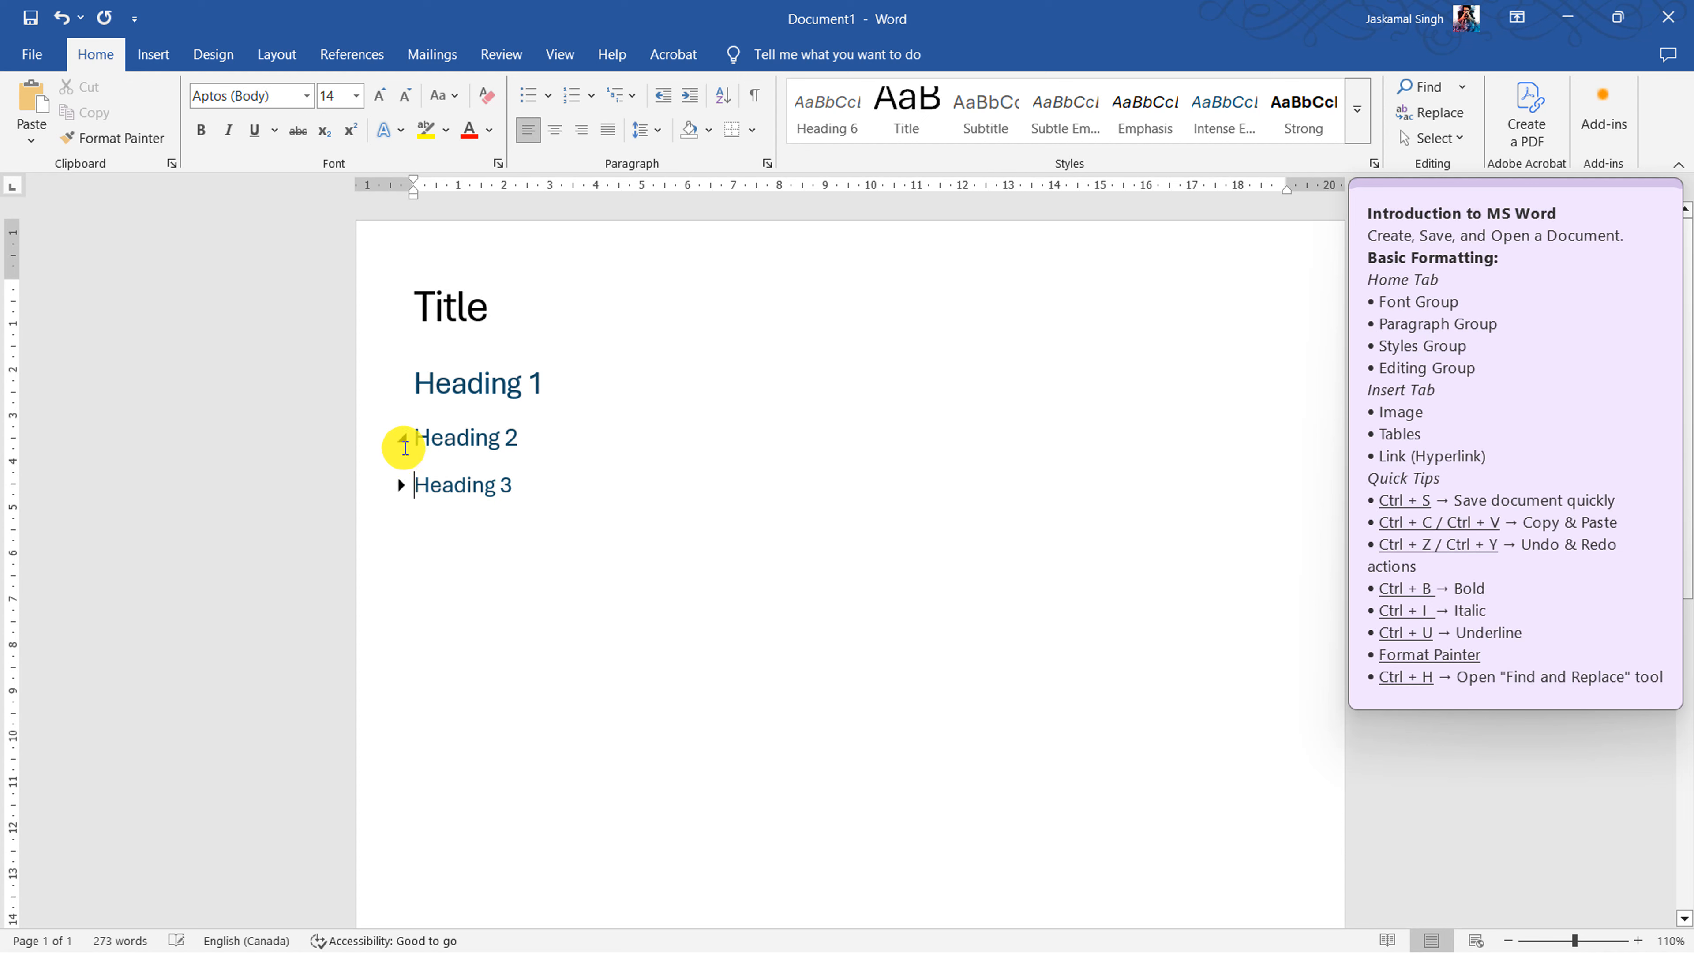
pyautogui.click(406, 438)
pyautogui.click(394, 382)
pyautogui.click(401, 383)
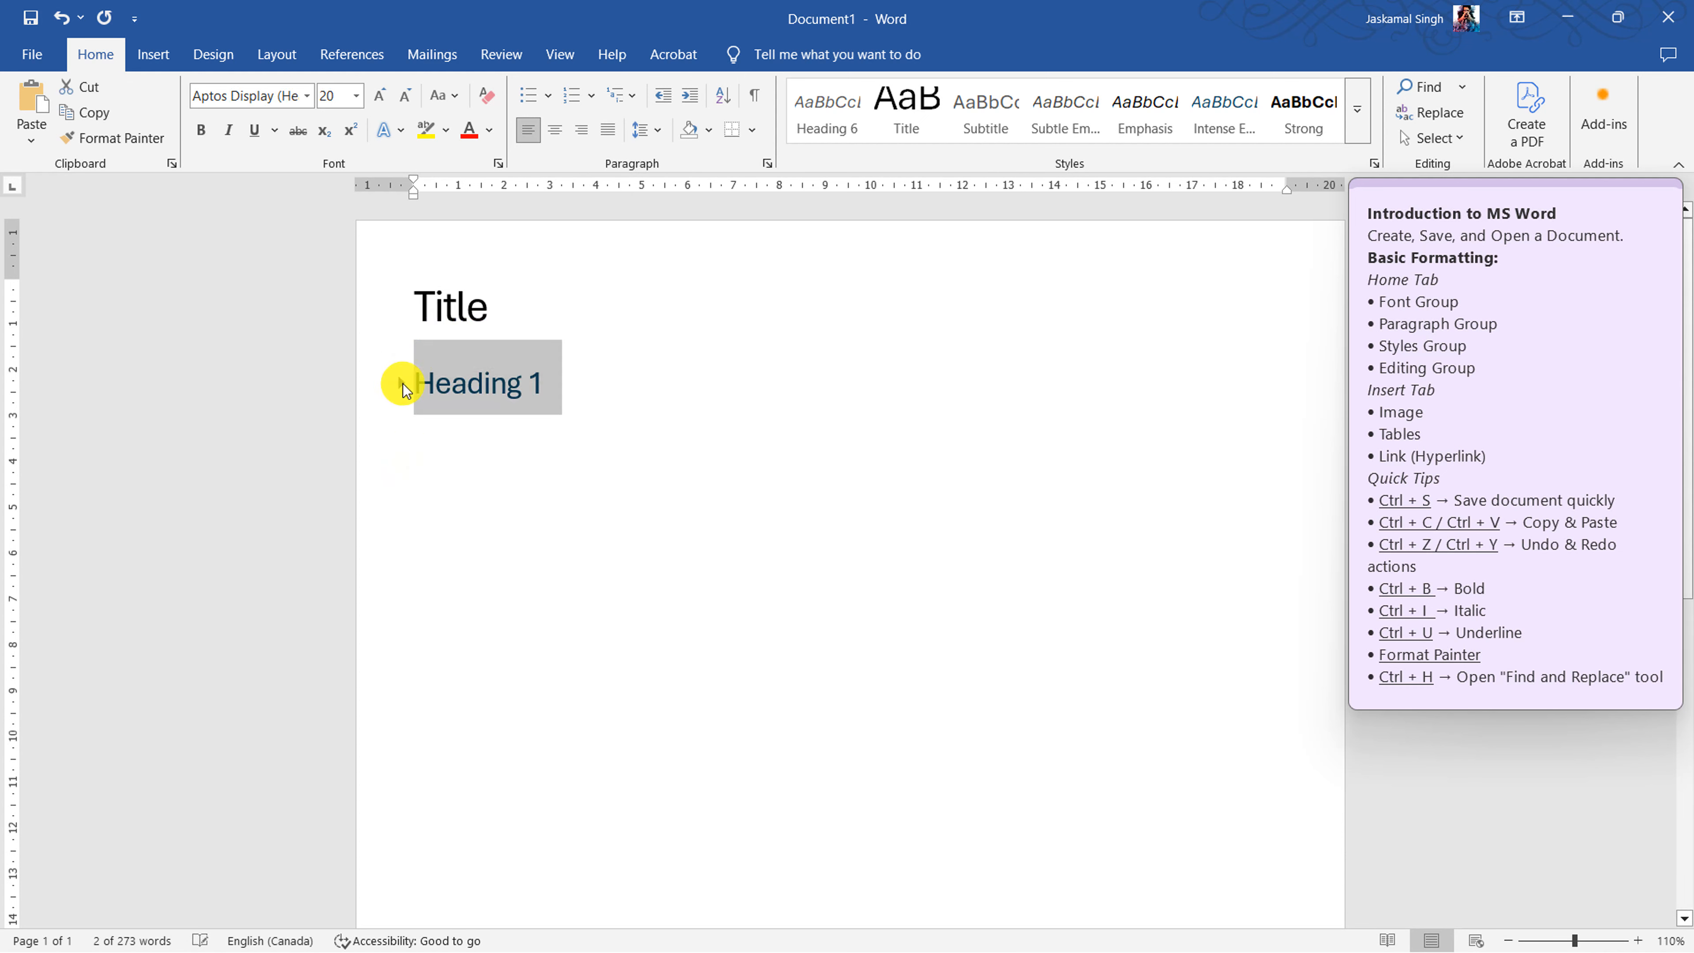
pyautogui.click(670, 465)
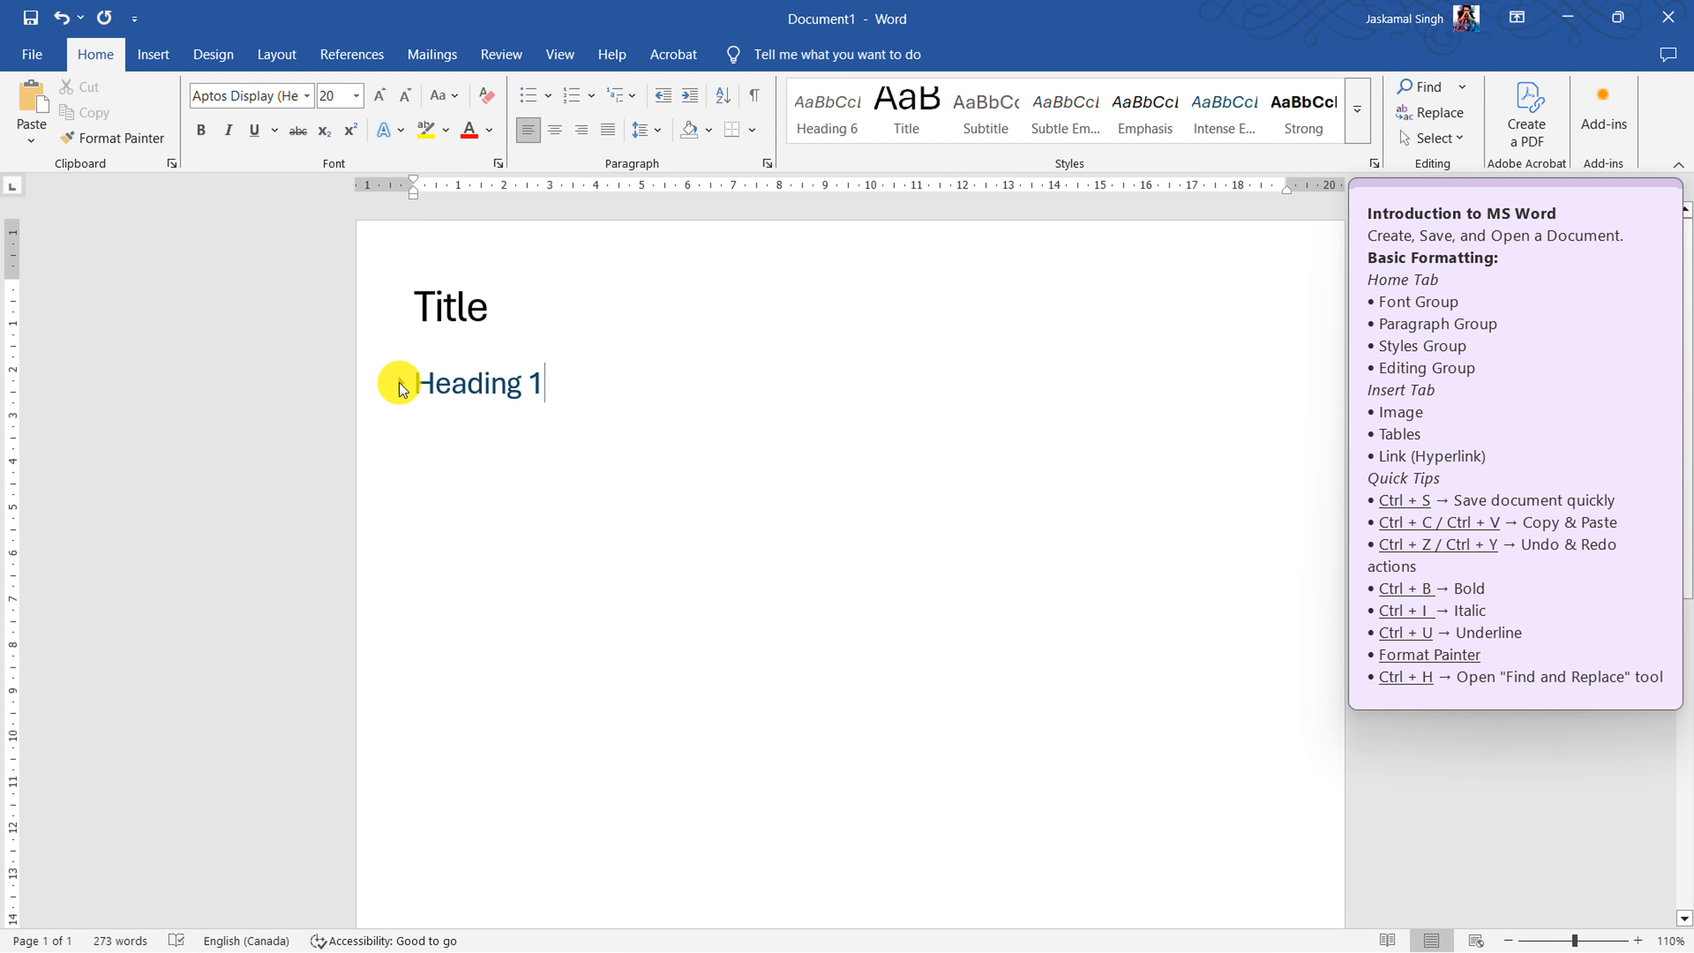
# - Expand Heading 1, Heading 2, Heading 3 and Heading 4 in order down to the Heading 5 level
pyautogui.click(401, 390)
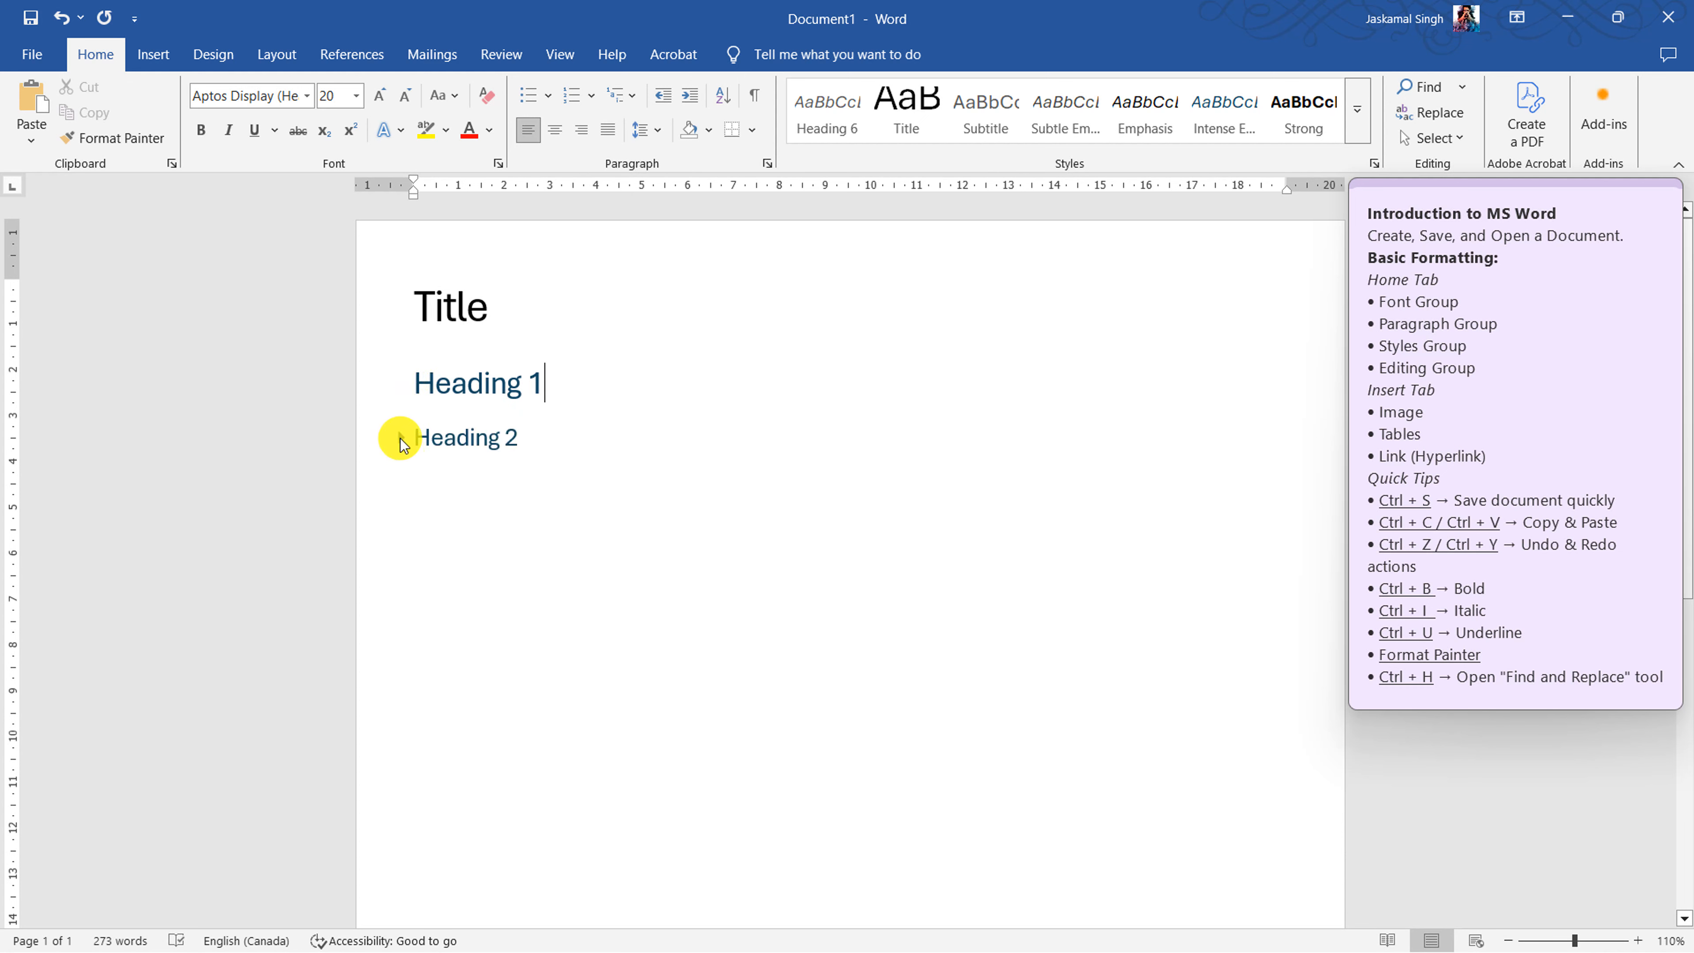
pyautogui.click(401, 439)
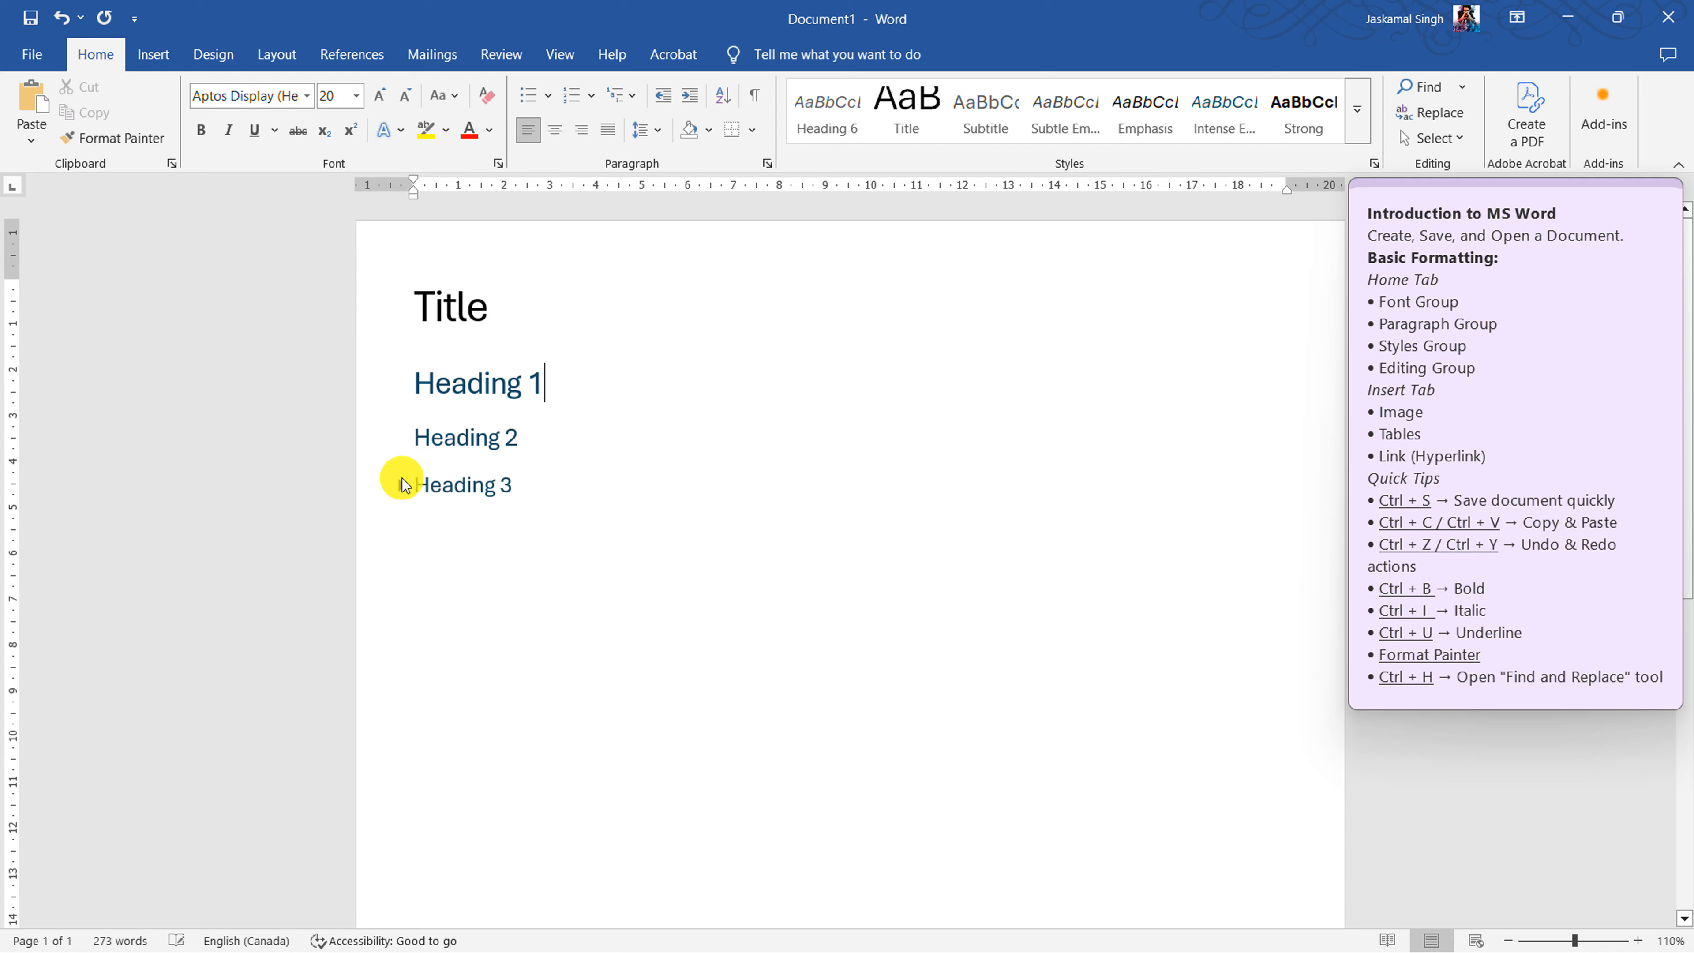
pyautogui.click(402, 486)
pyautogui.click(401, 522)
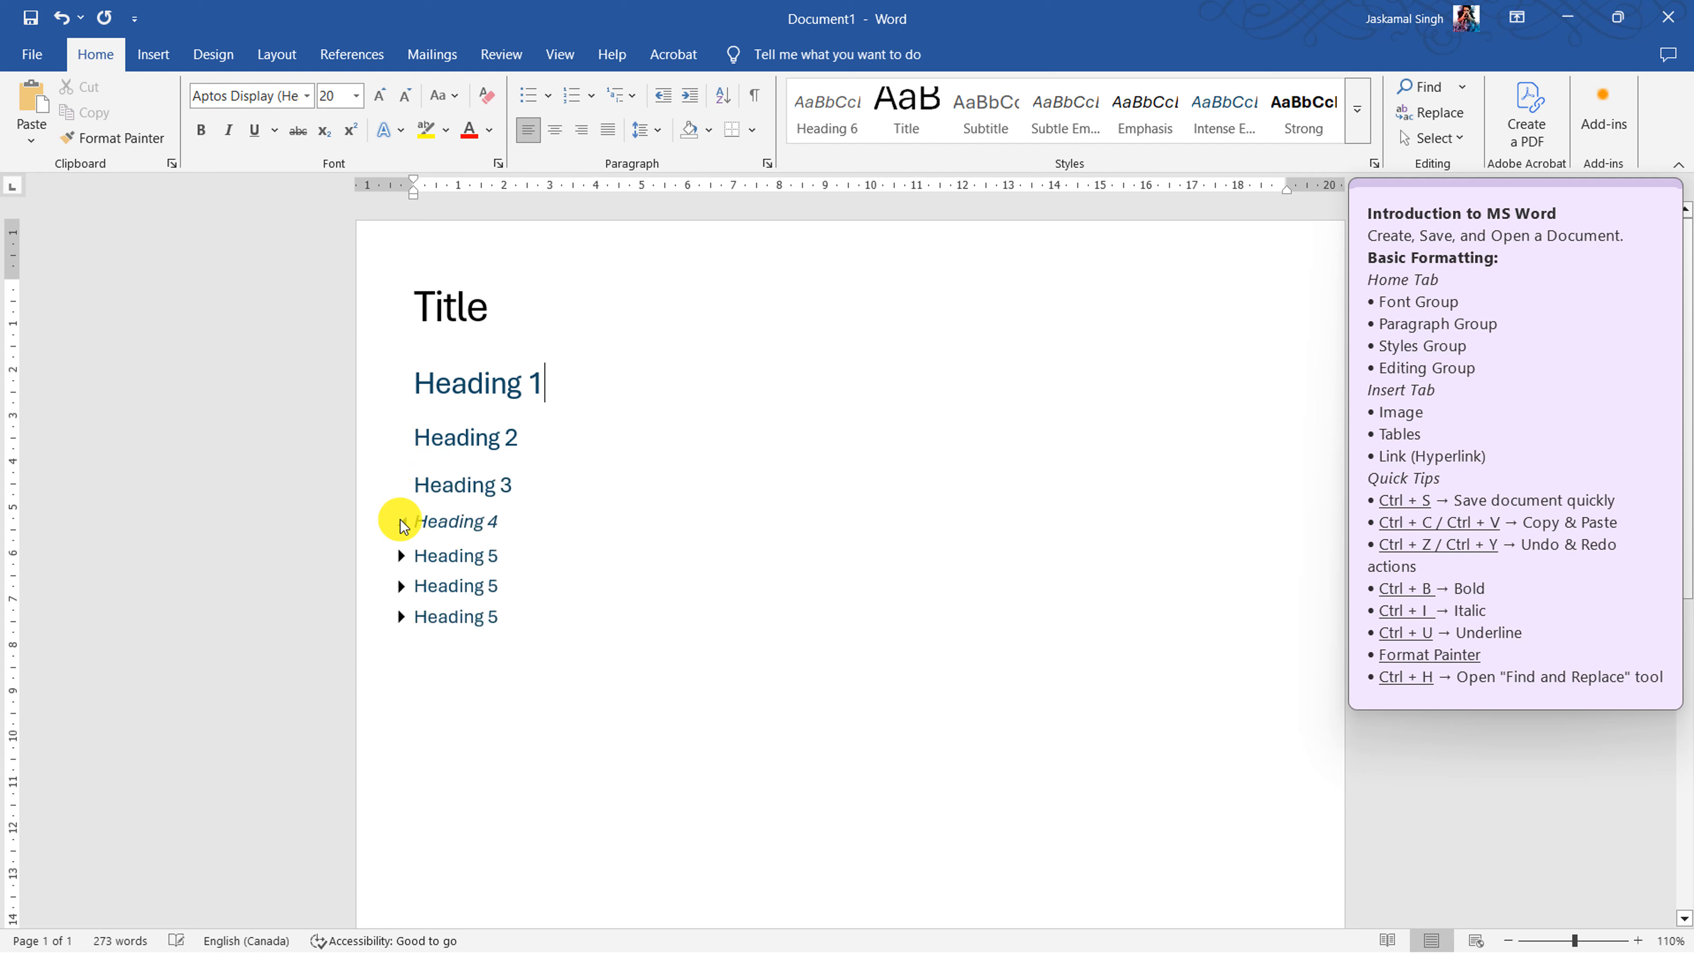
# - Expand all three Heading 5 sections to show their body paragraphs
pyautogui.click(402, 558)
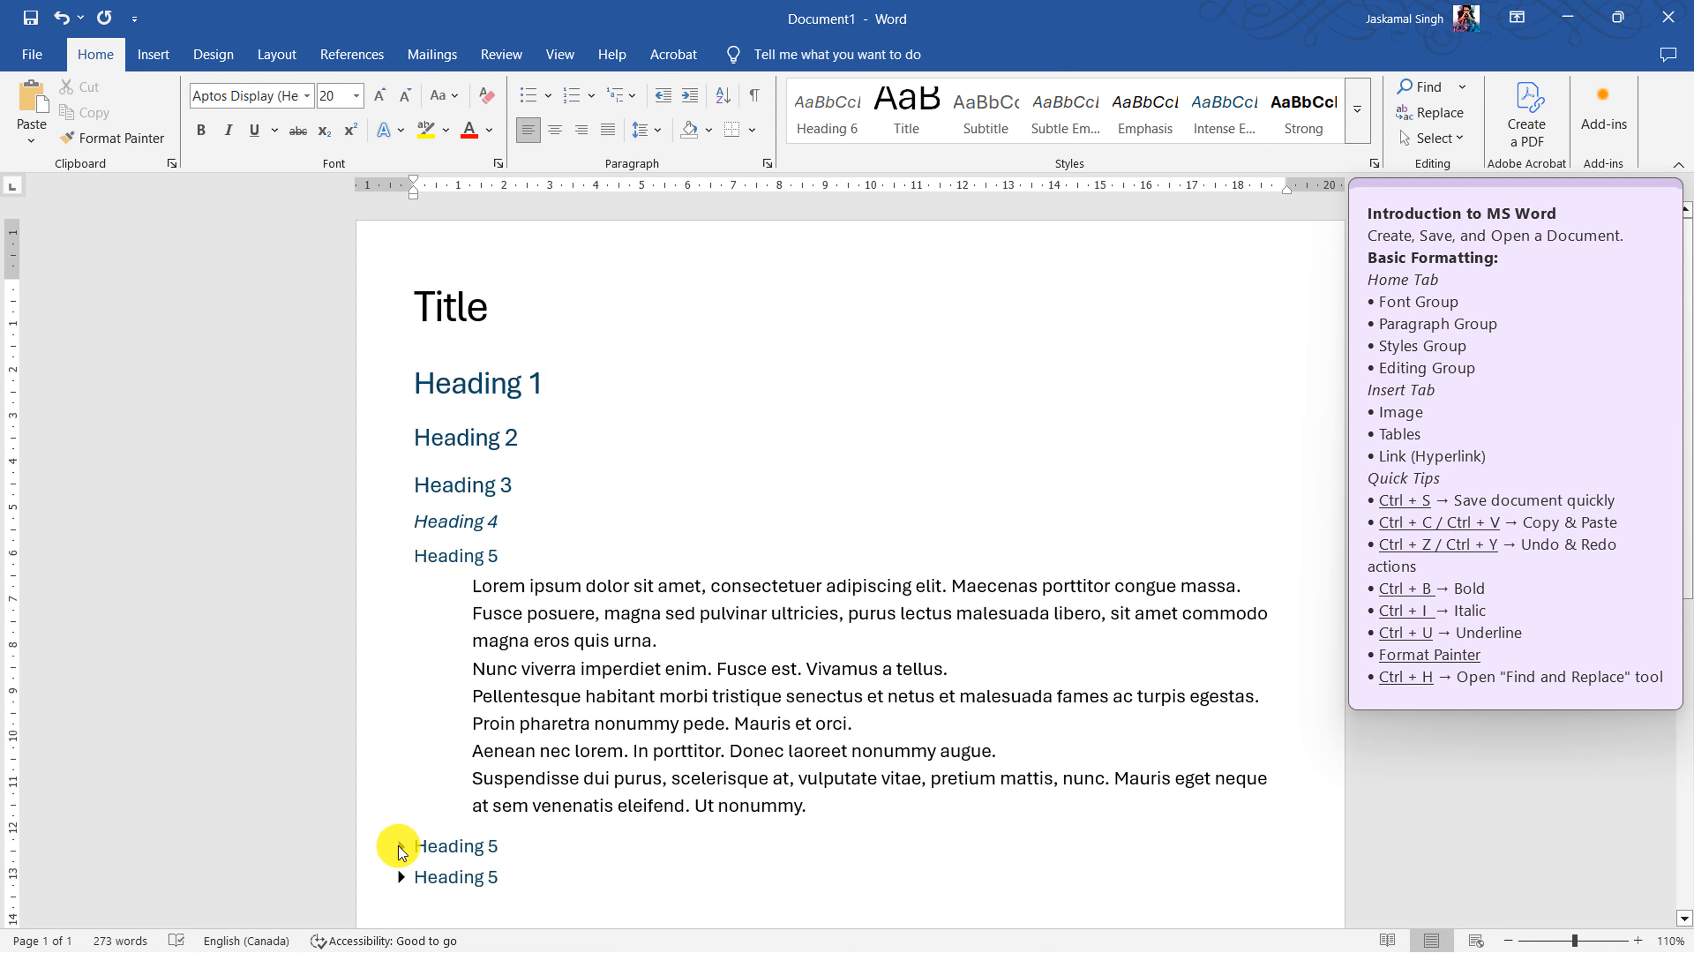
pyautogui.click(401, 847)
pyautogui.scroll(-7, 413, 841)
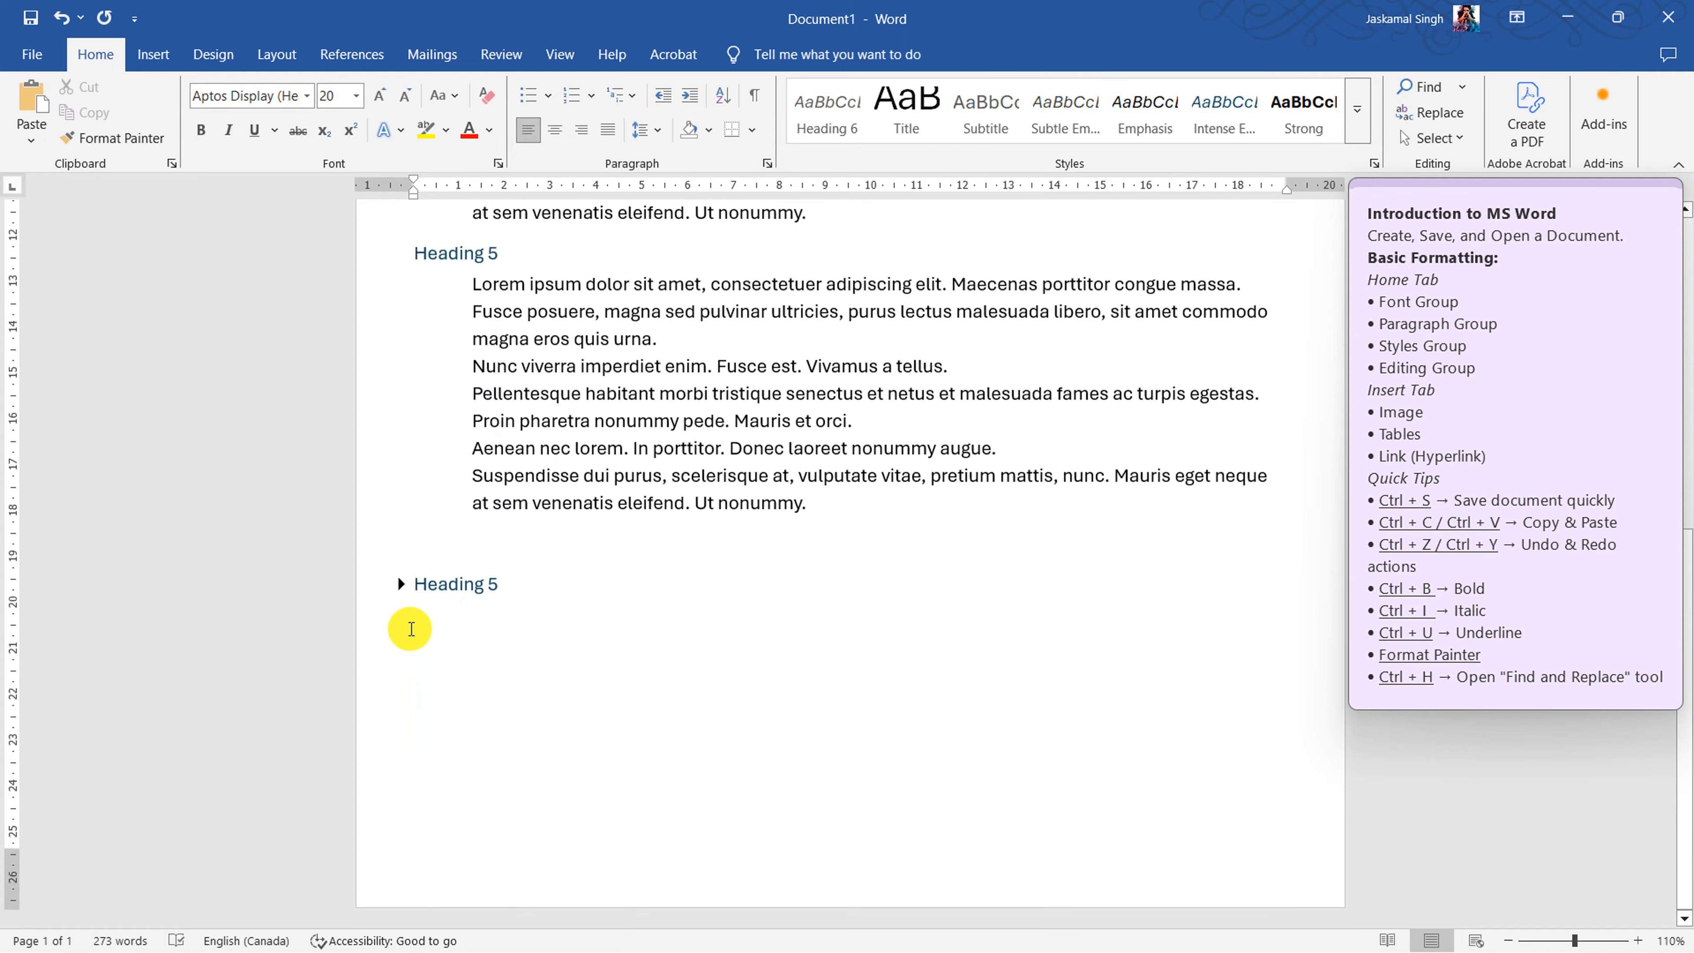
pyautogui.click(401, 585)
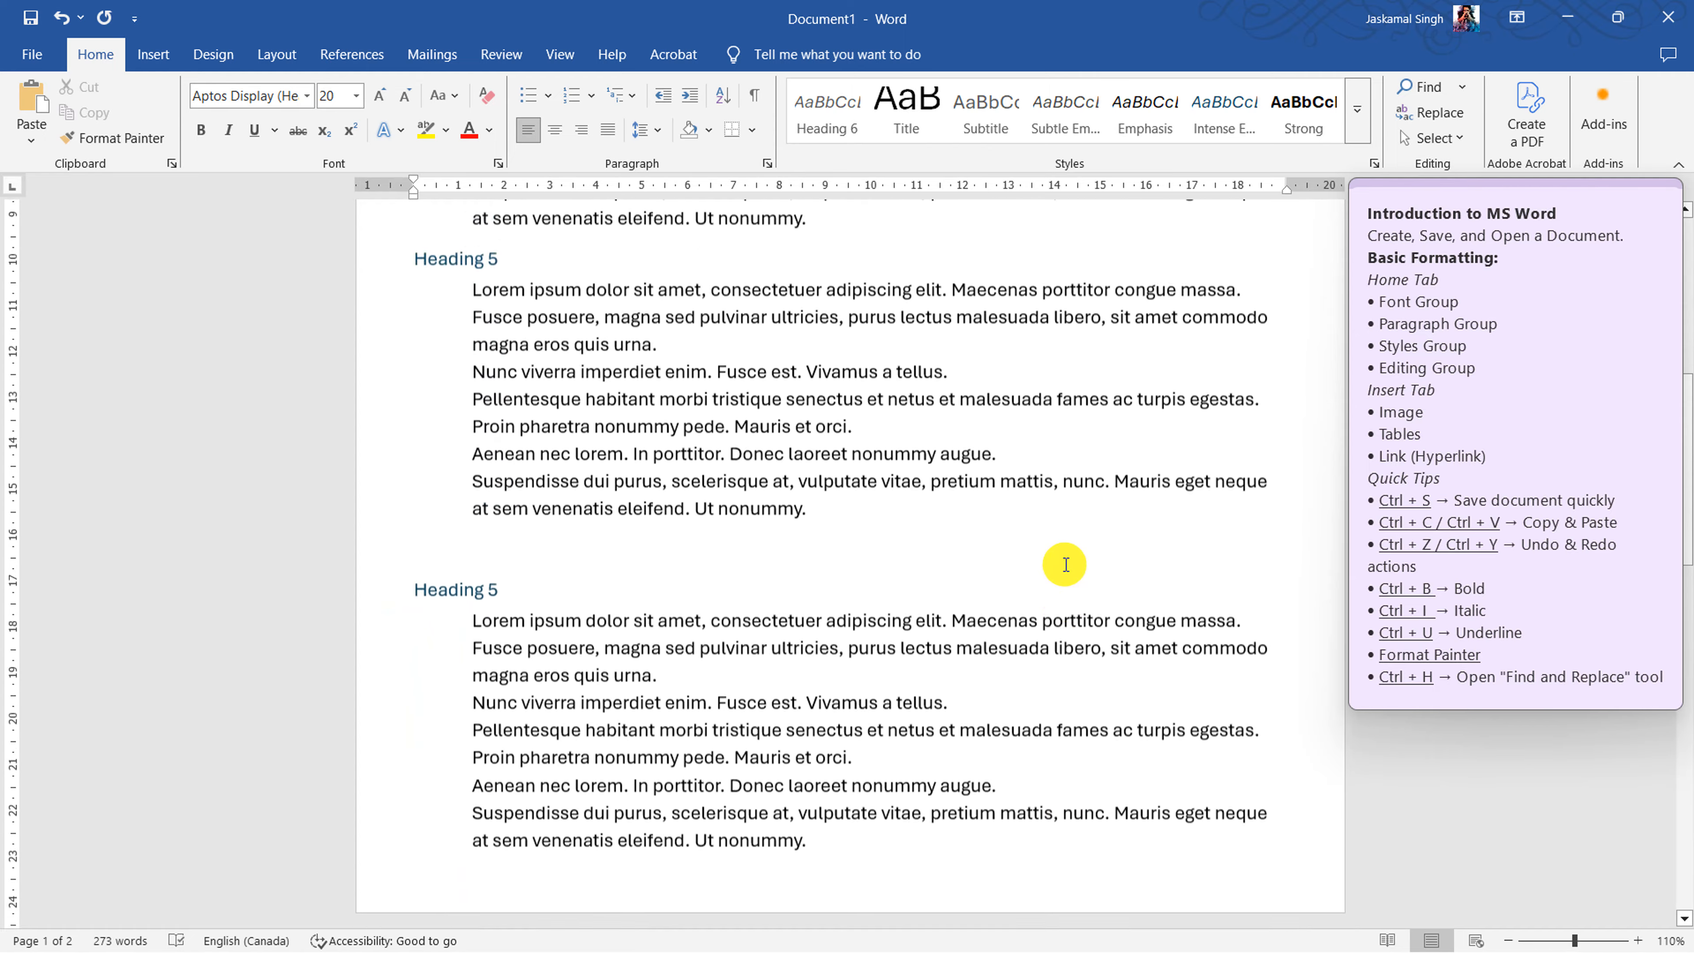
pyautogui.scroll(10, 1065, 565)
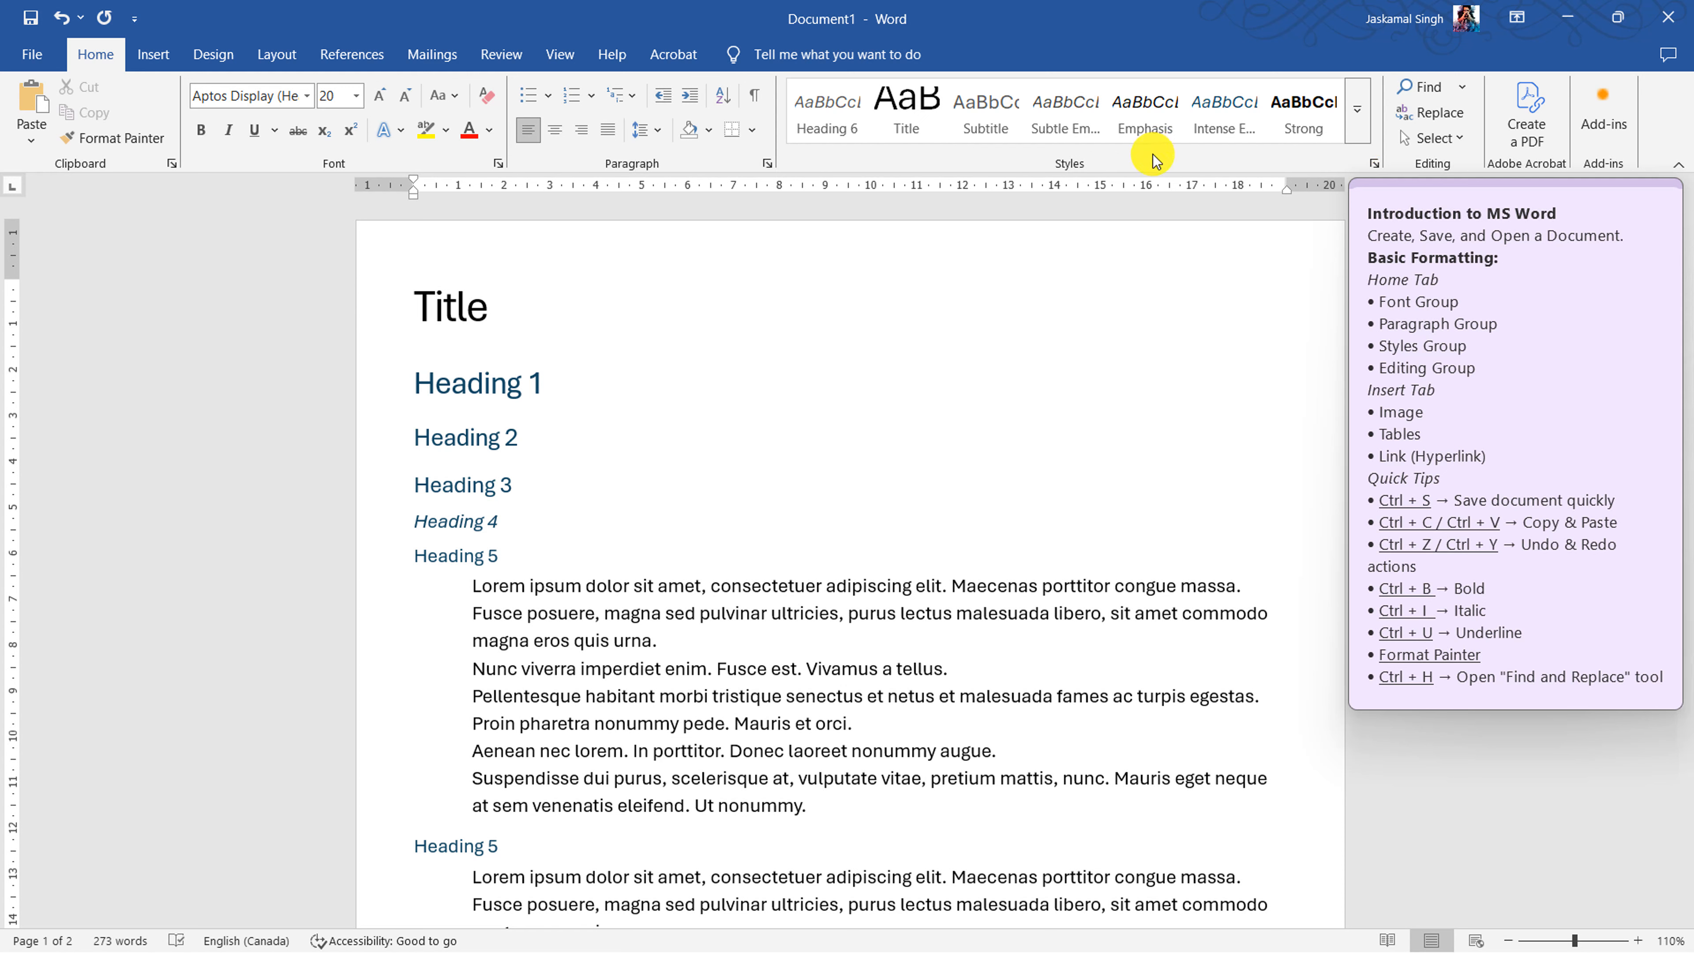
# - Highlight the Editing Group entry in the notes and view the Select command's options
pyautogui.moveTo(1492, 368); pyautogui.dragTo(1396, 387)
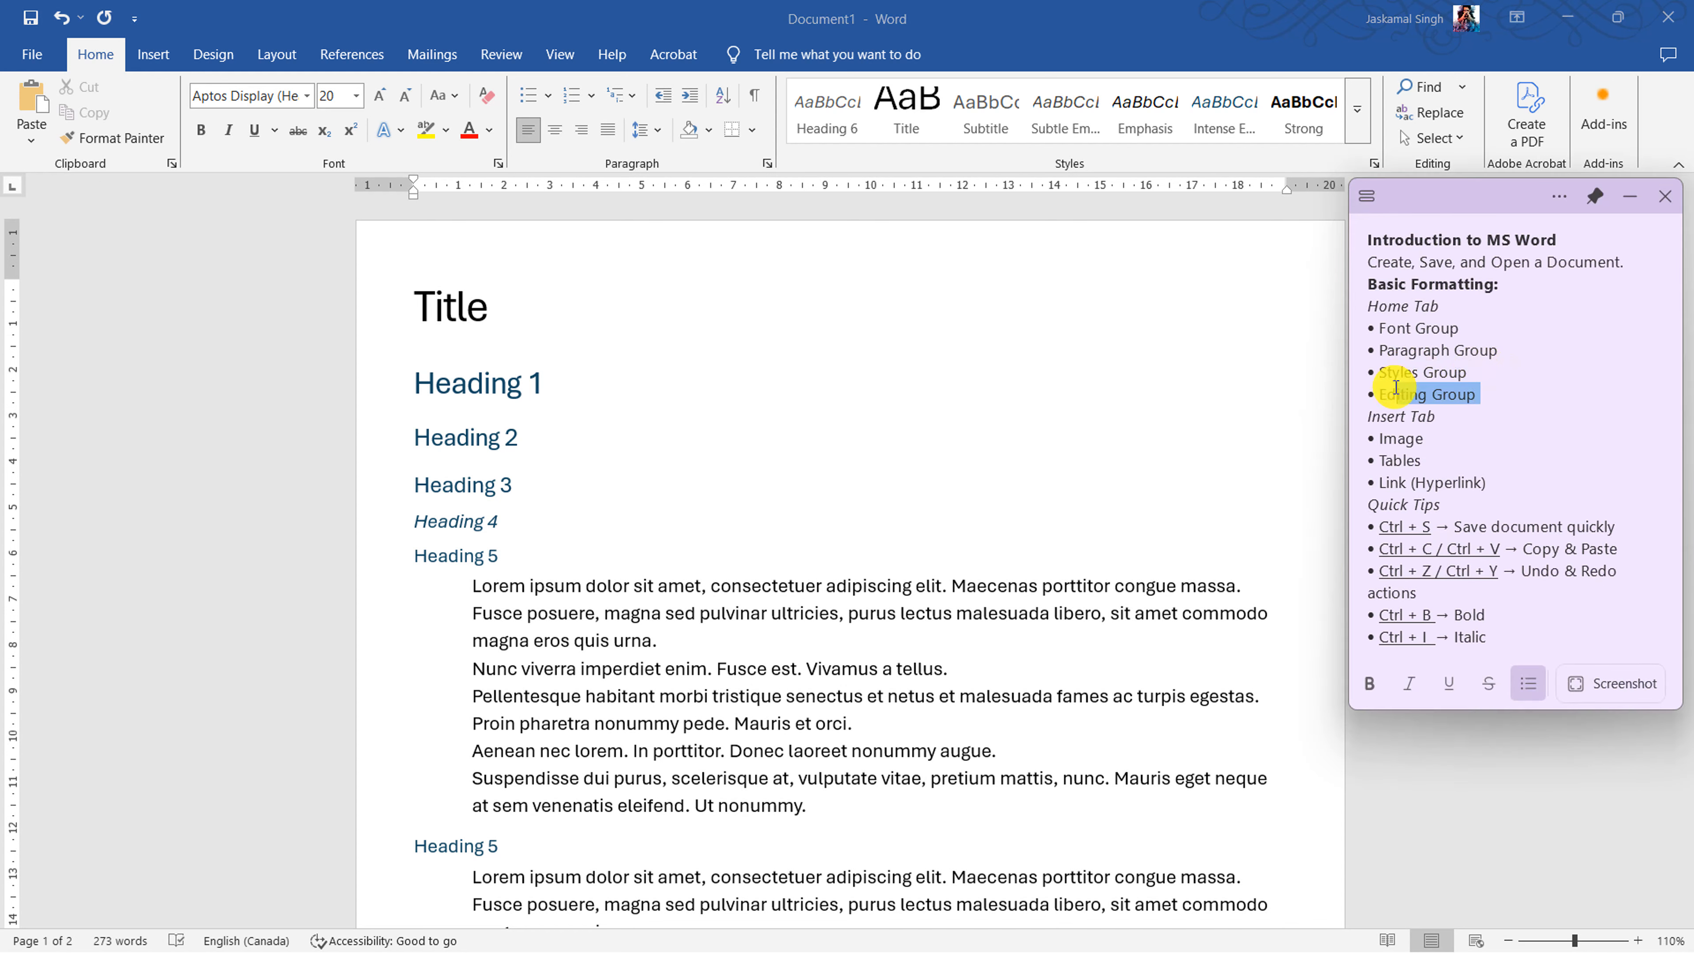
pyautogui.click(1053, 435)
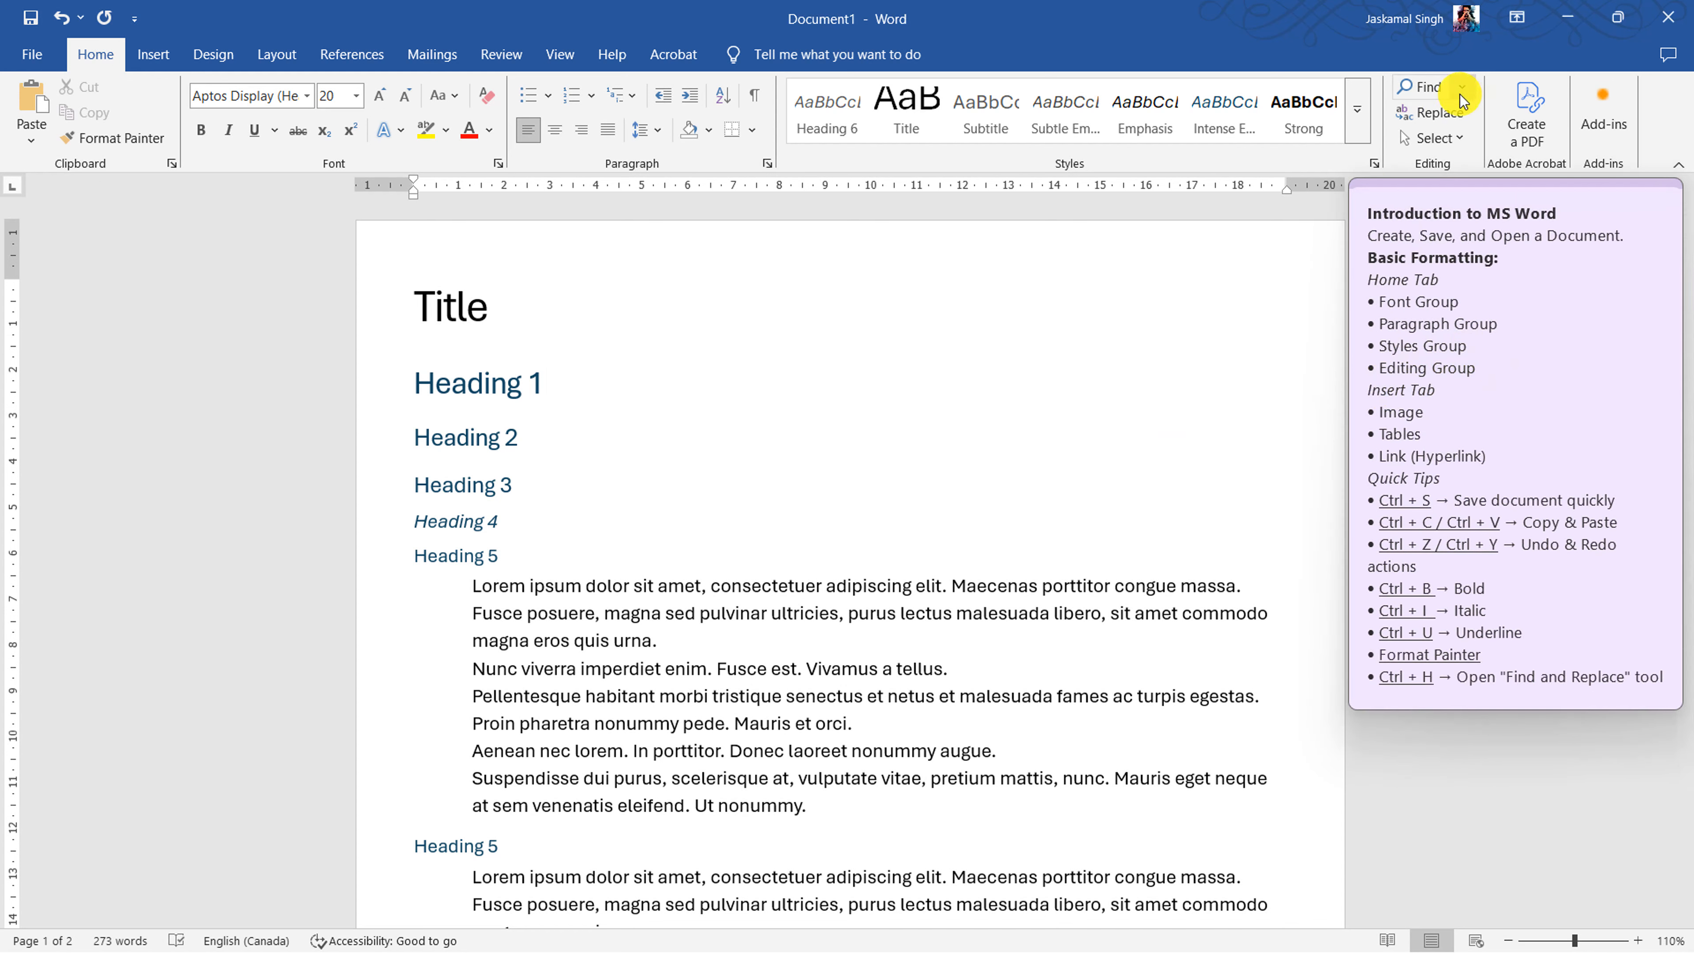
pyautogui.click(1460, 152)
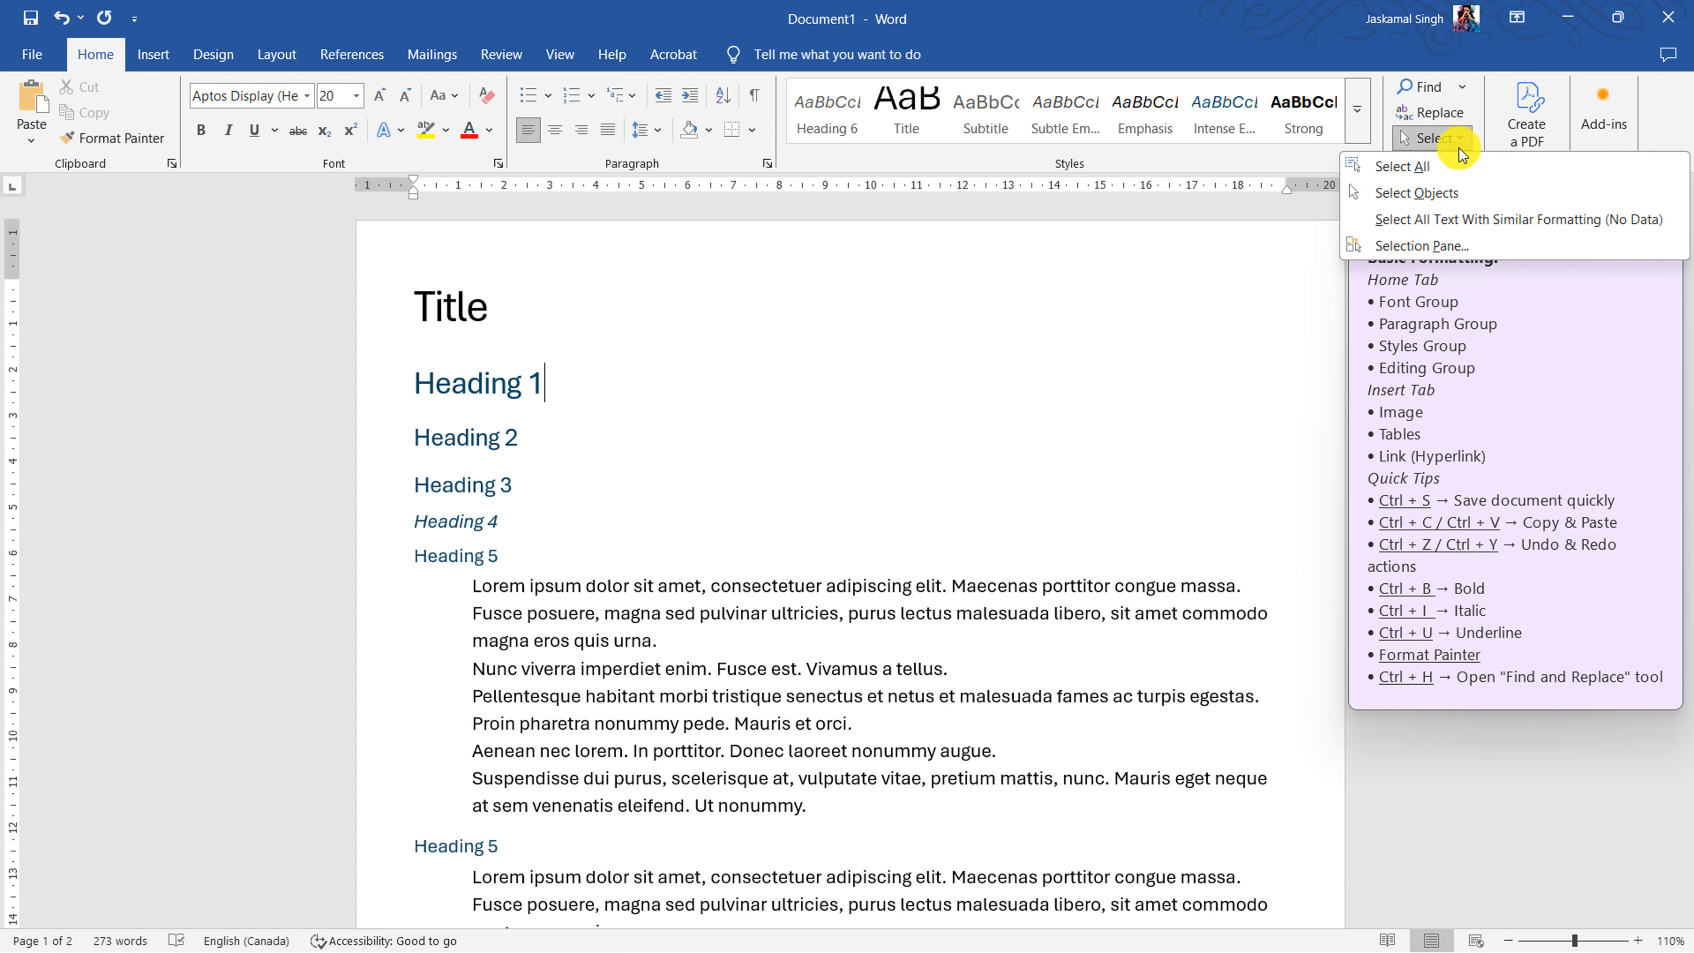
pyautogui.click(1453, 128)
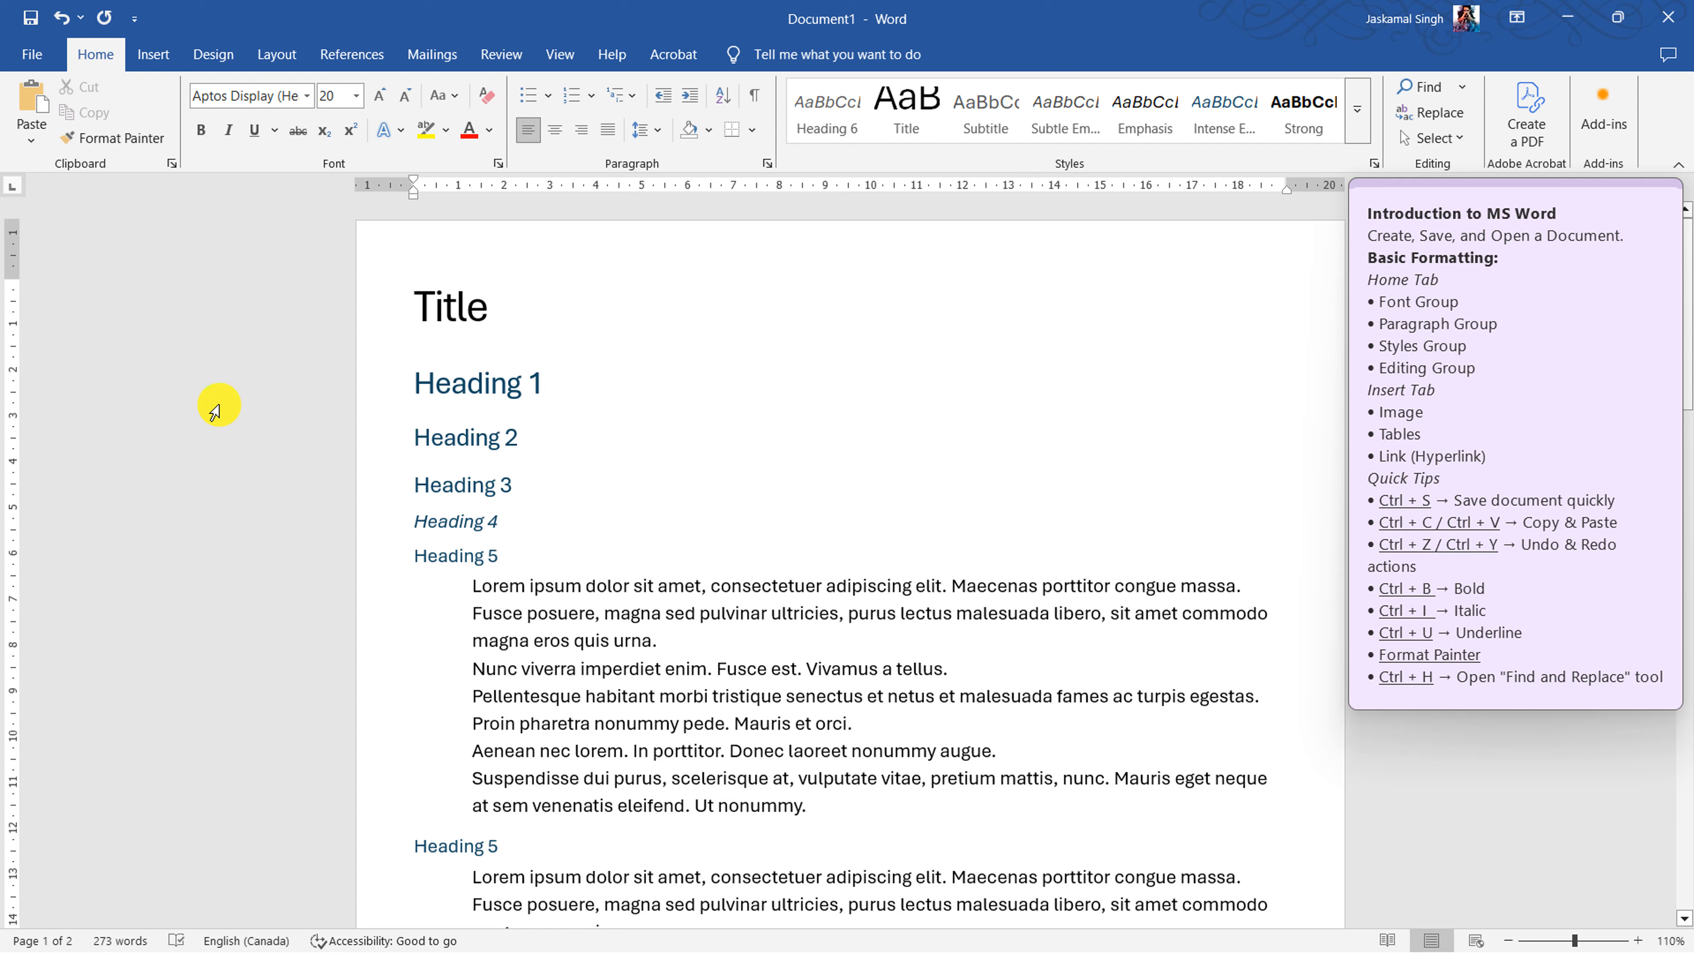
# - Try selecting individual heading lines and the body paragraphs under the first Heading 5, and clear the selection
pyautogui.click(358, 390)
pyautogui.click(337, 441)
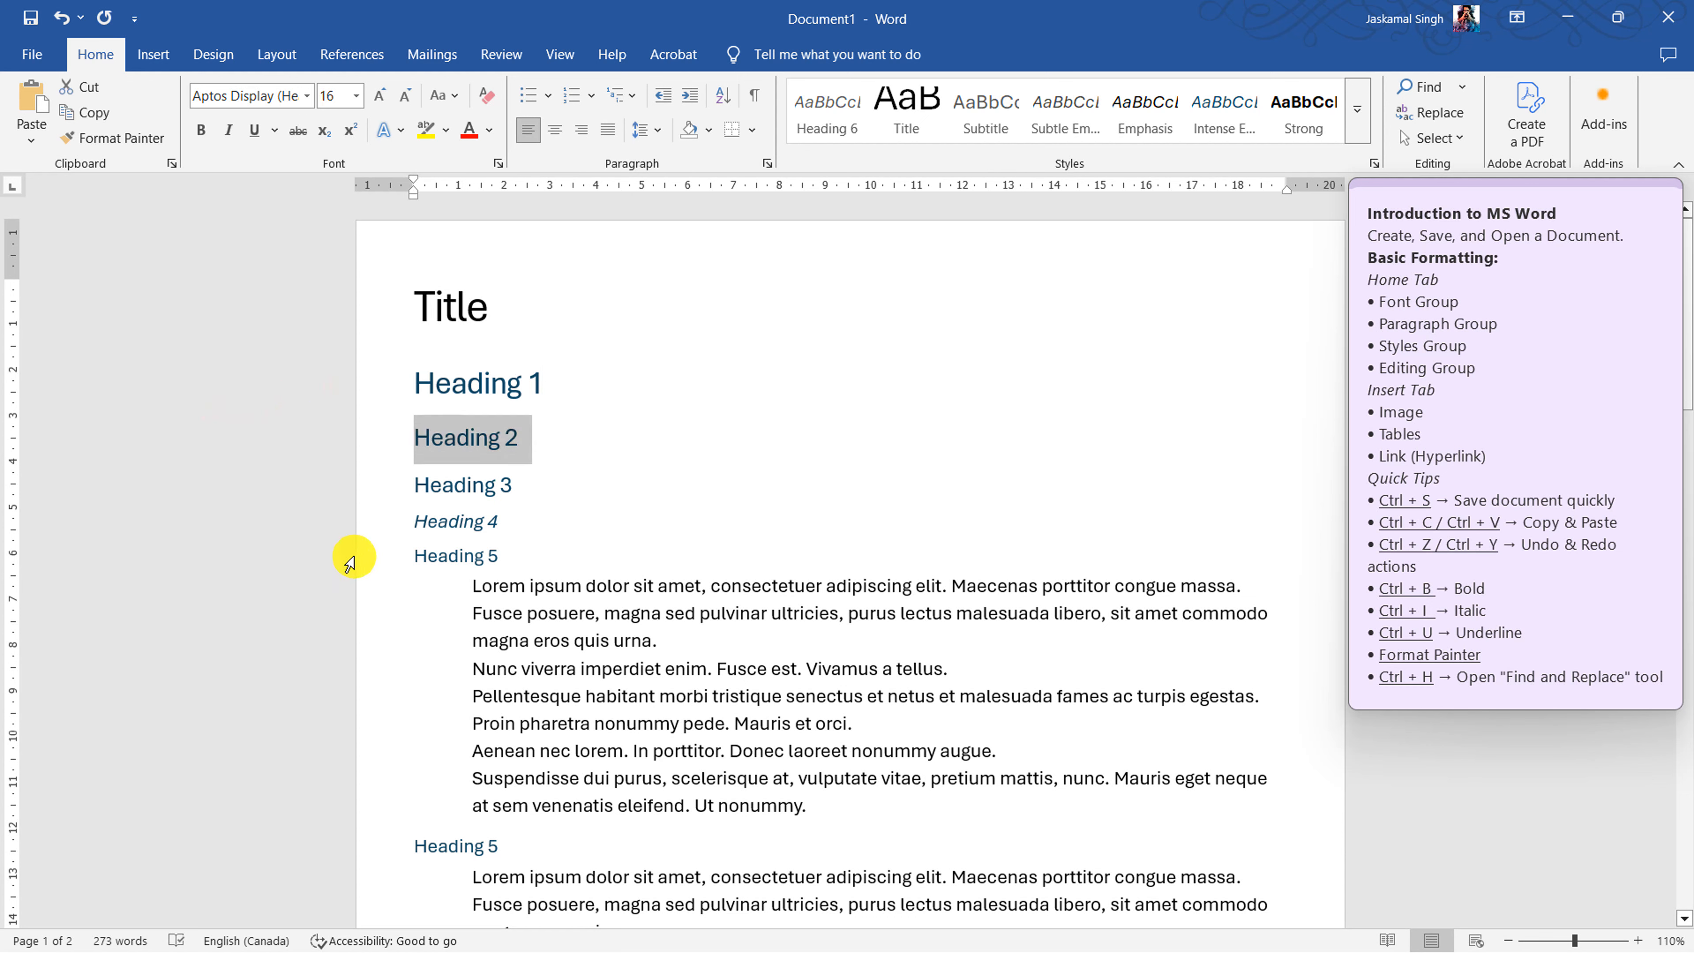
pyautogui.click(367, 557)
pyautogui.doubleClick(376, 594)
pyautogui.moveTo(382, 717); pyautogui.dragTo(395, 919)
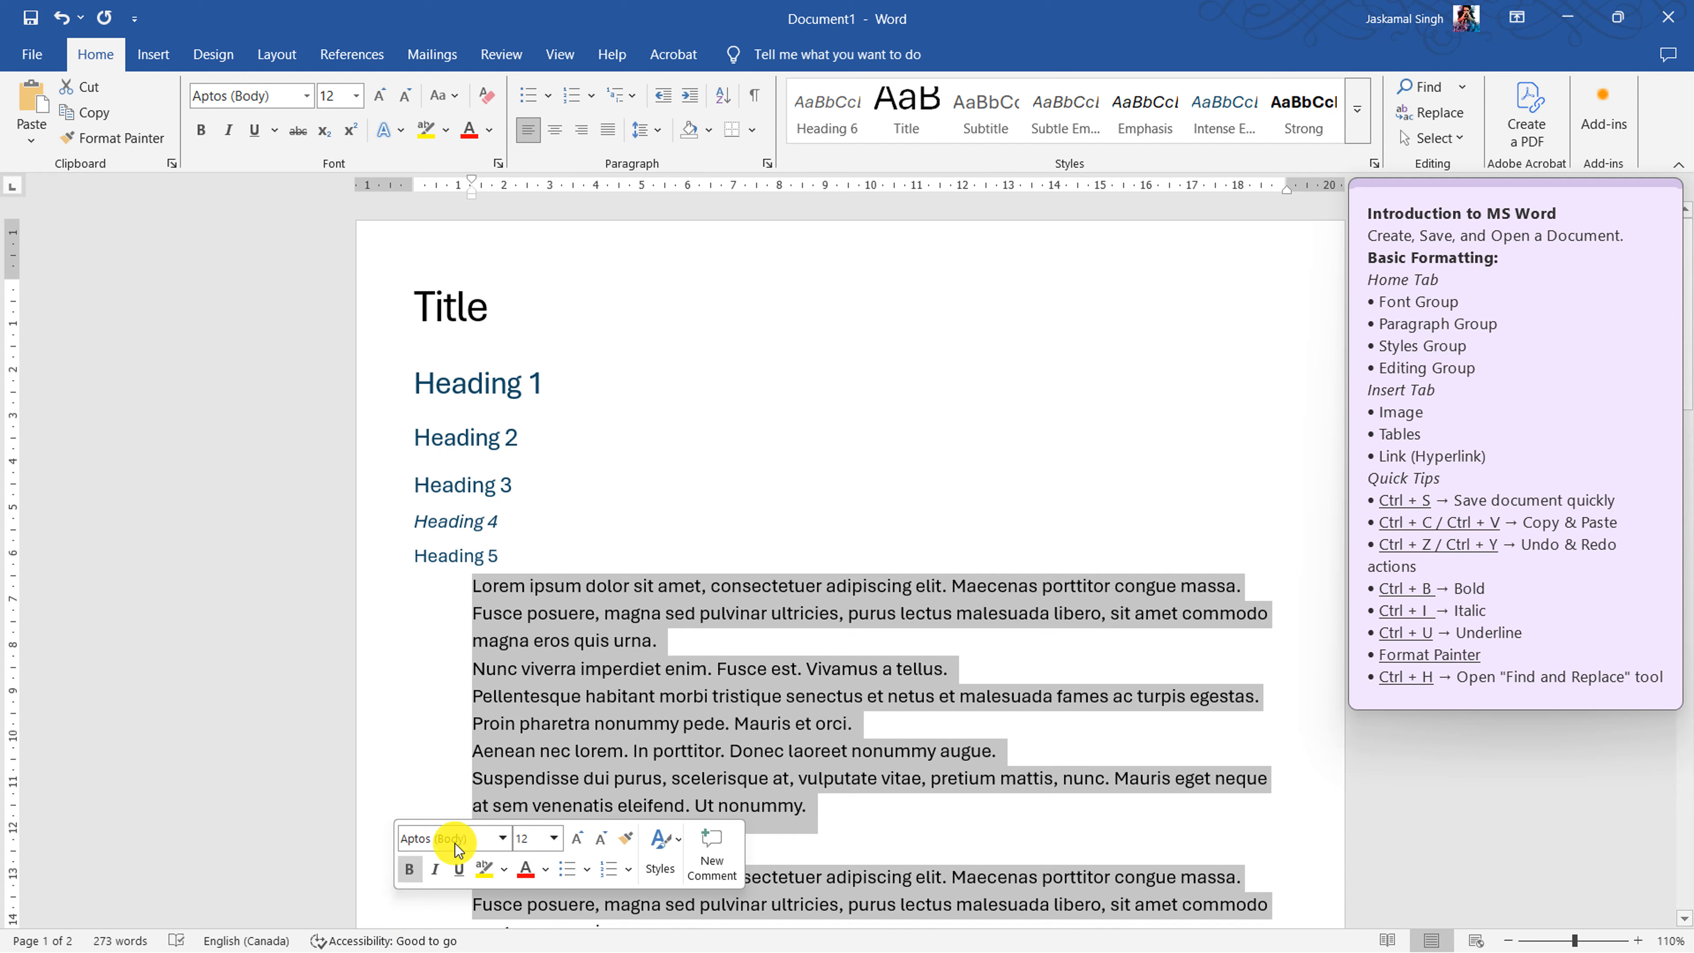
pyautogui.click(879, 486)
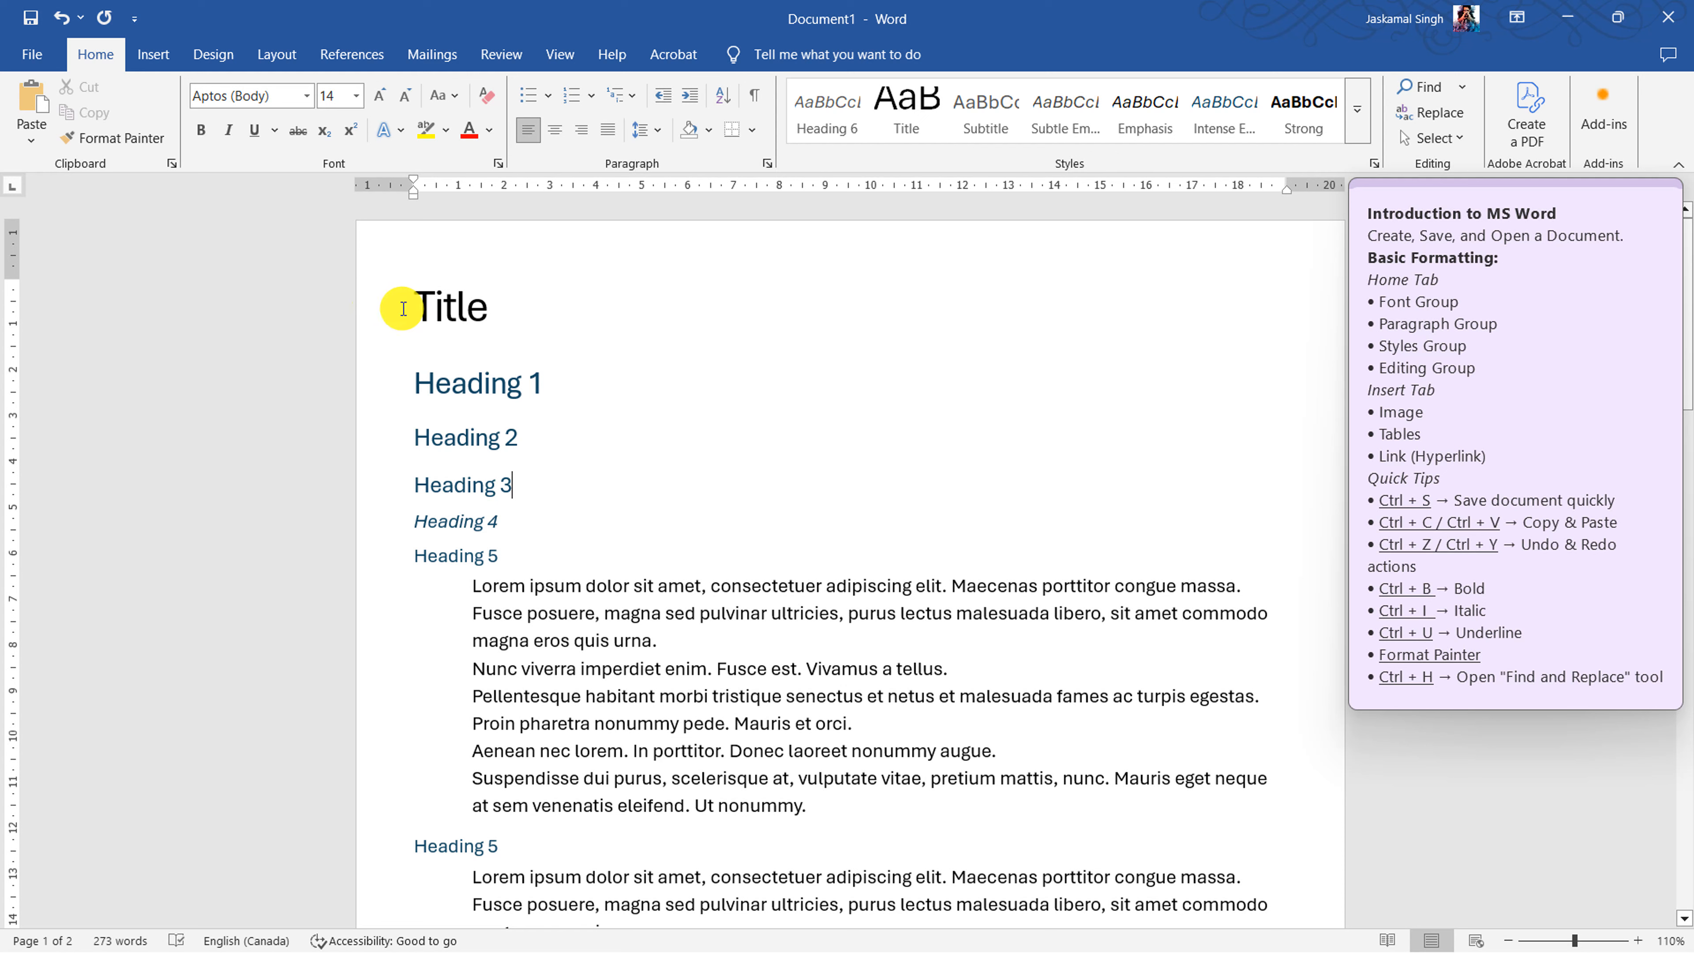
# - Try selecting the Title line, single body lines and the first paragraph under the first Heading 5, and clear the selection
pyautogui.click(379, 313)
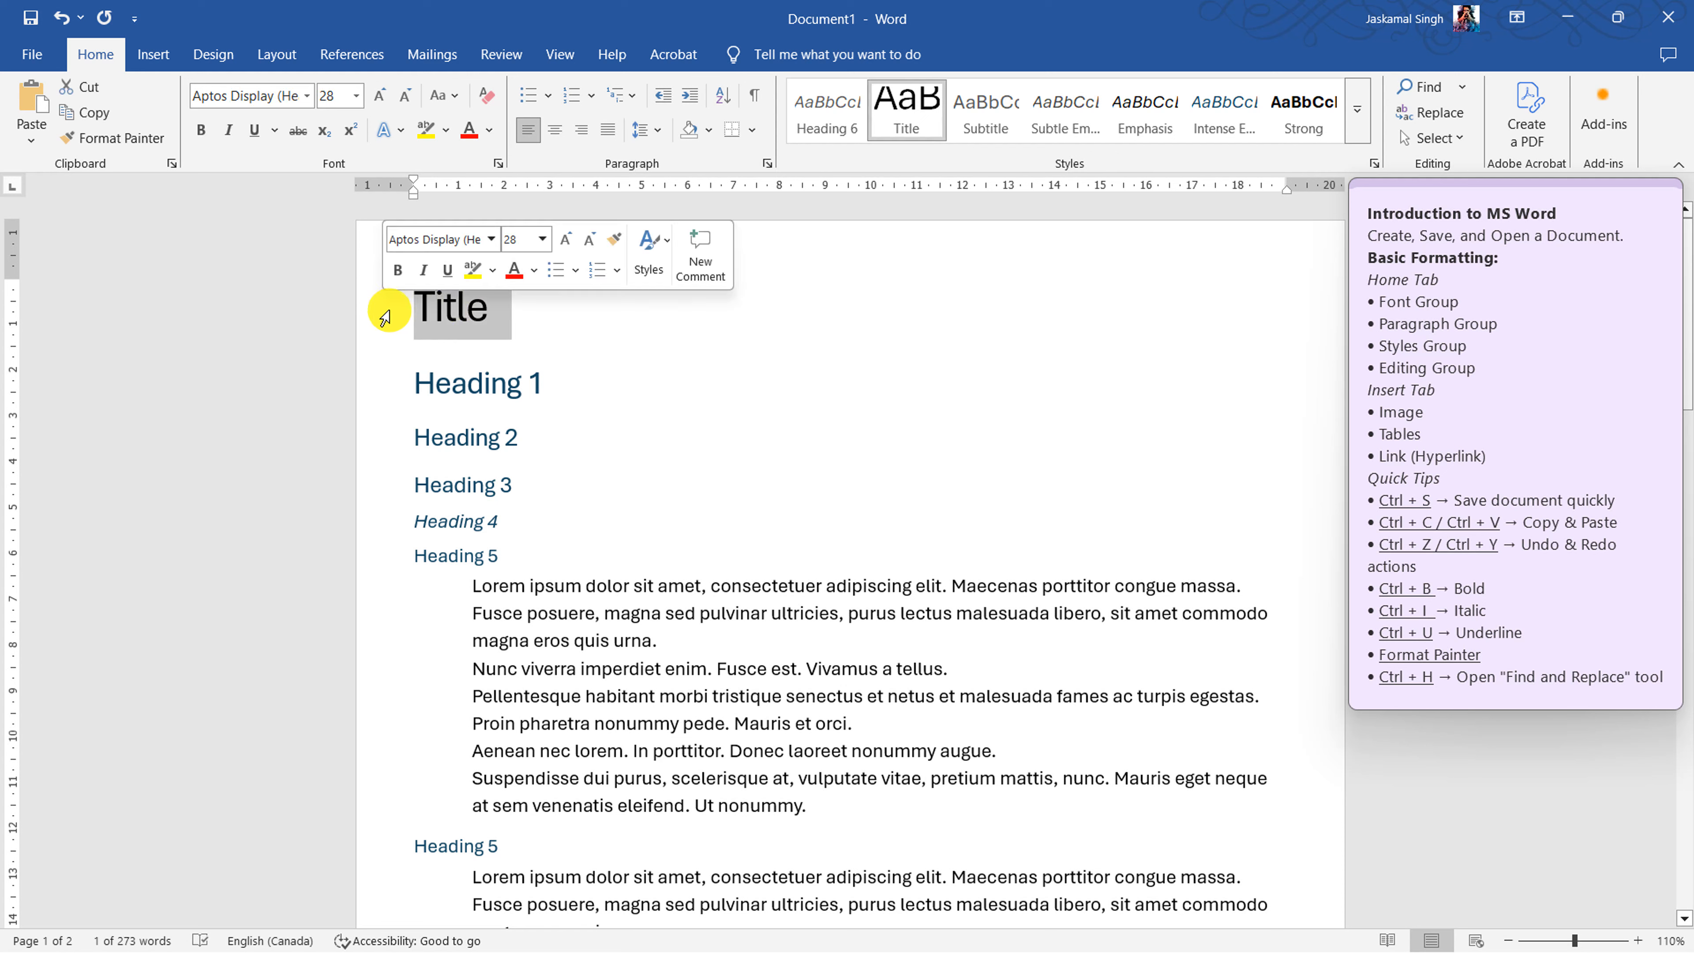
pyautogui.click(378, 591)
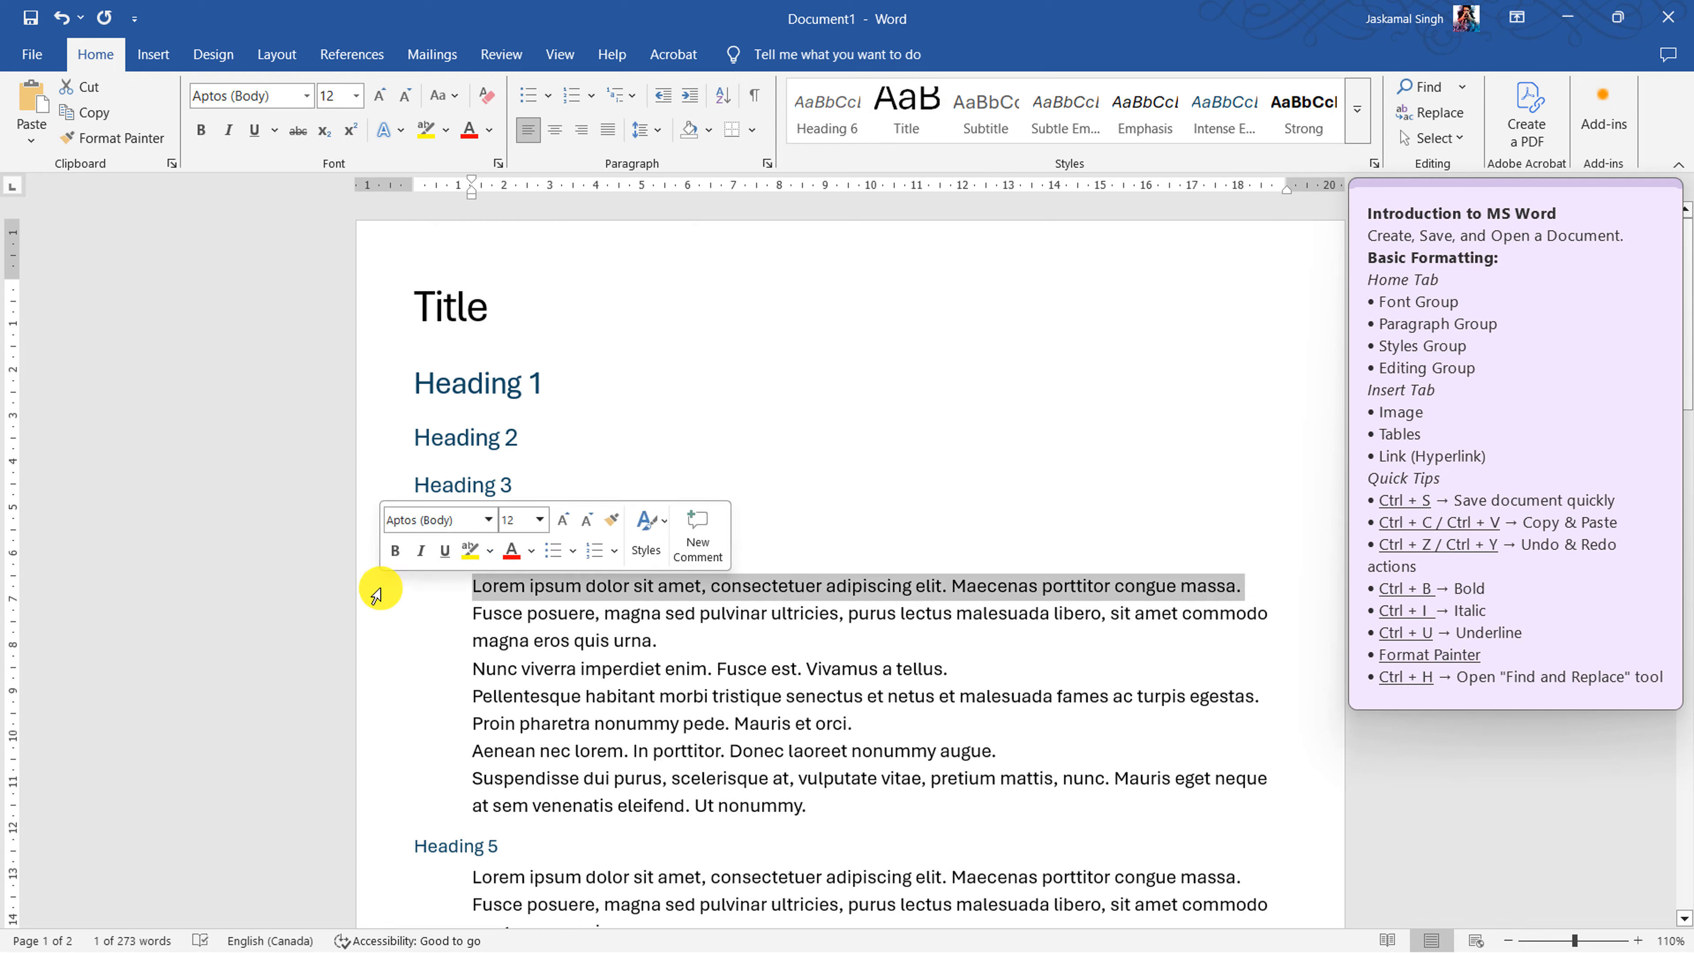
pyautogui.click(377, 607)
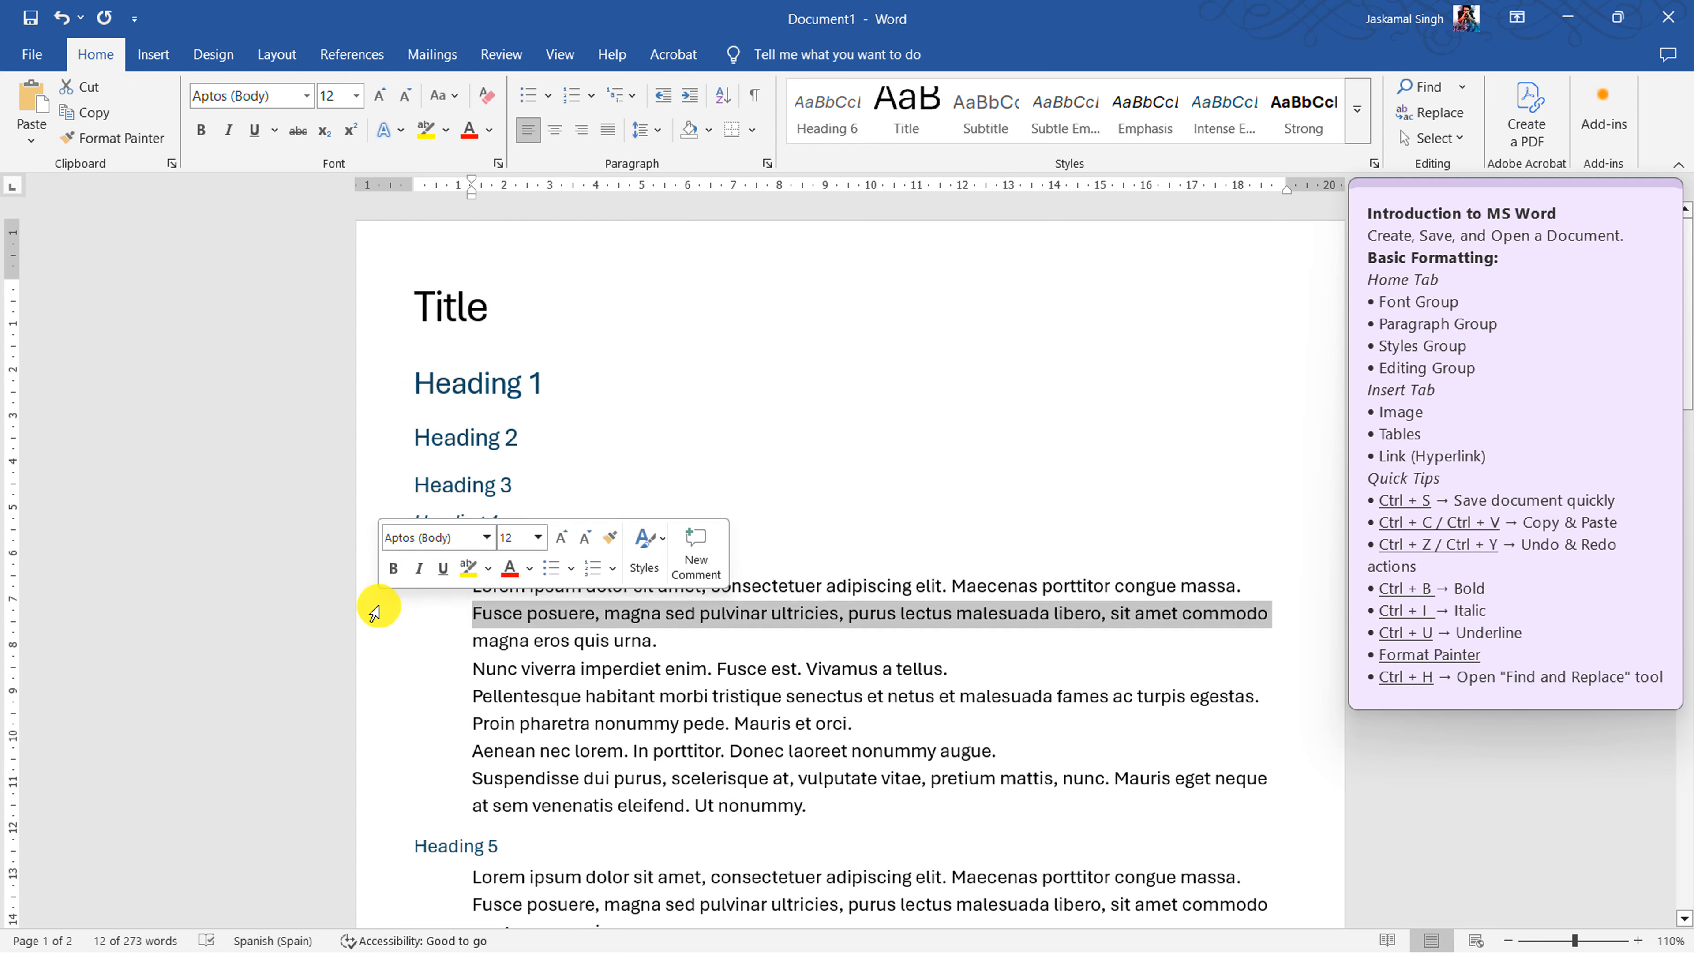
pyautogui.moveTo(691, 633); pyautogui.dragTo(475, 585)
pyautogui.click(754, 619)
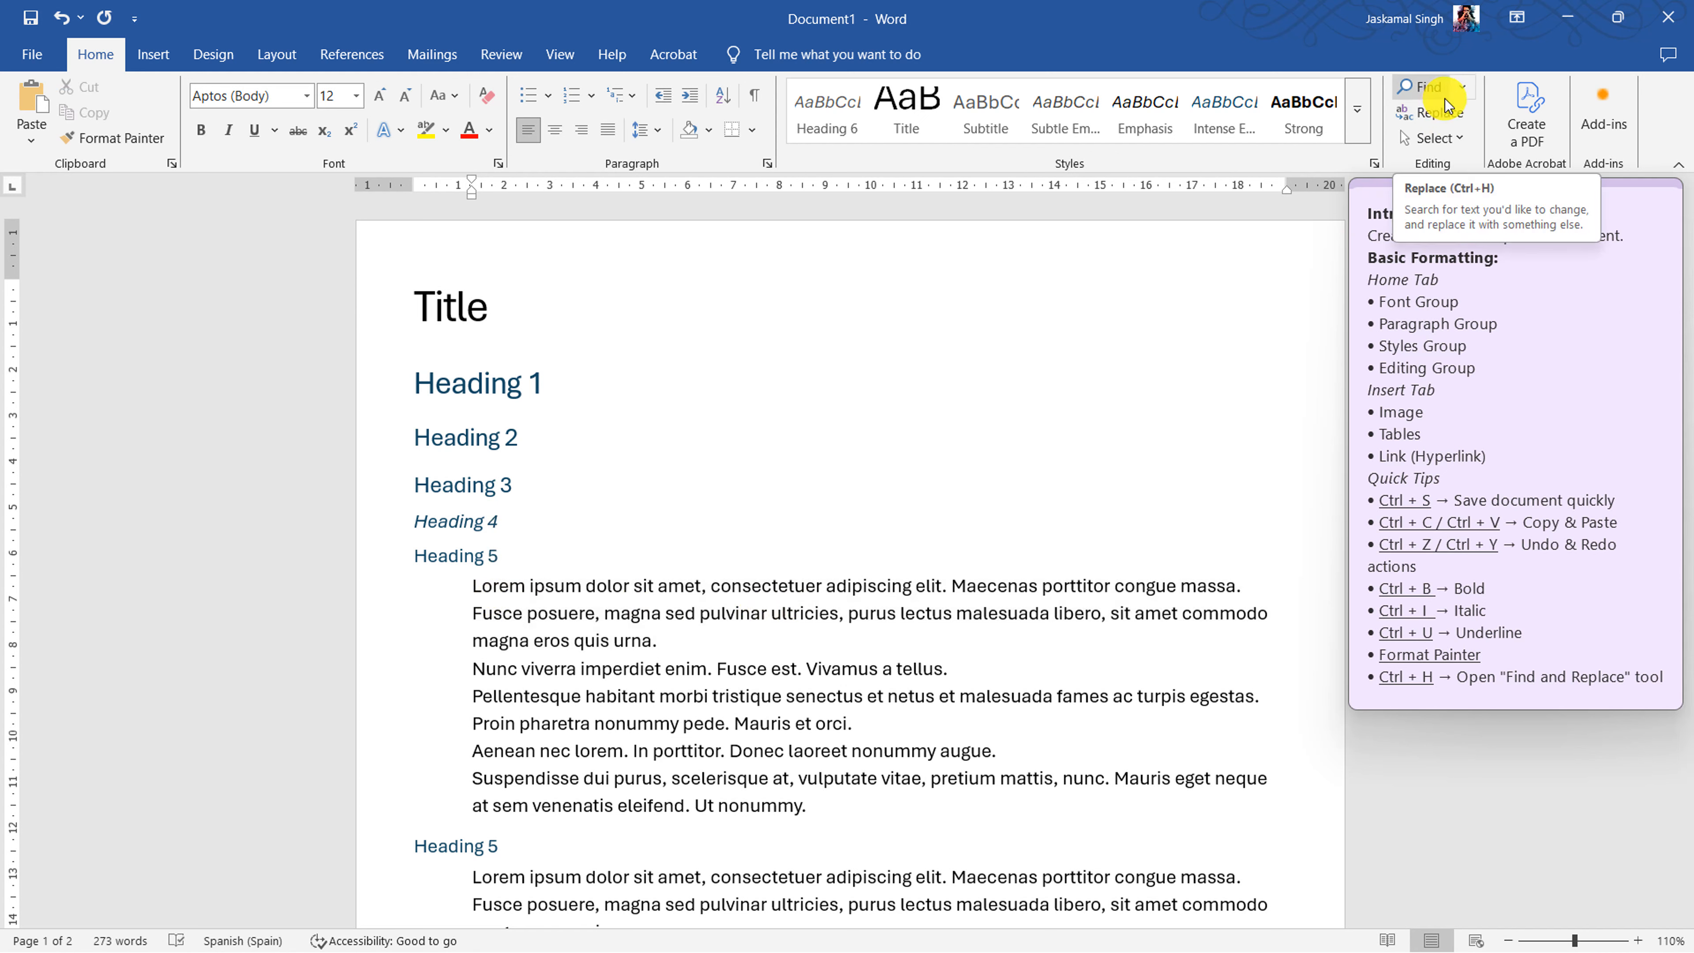
# - Find the word "Title" in the document and close the search results
pyautogui.click(1431, 87)
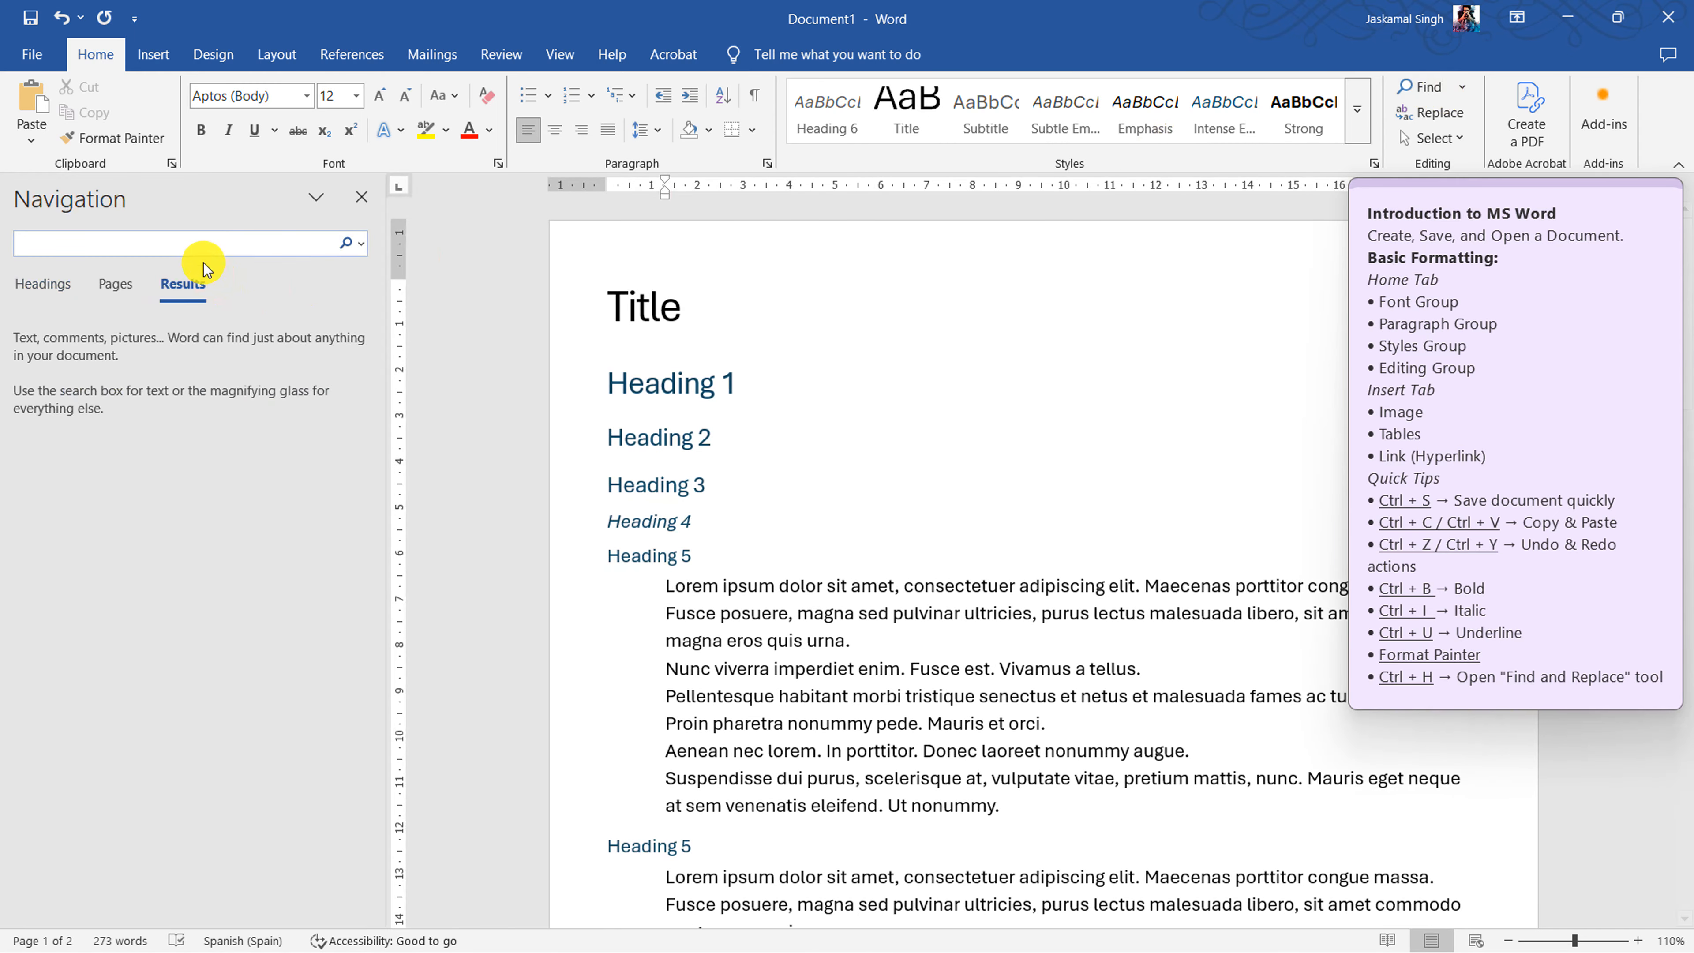
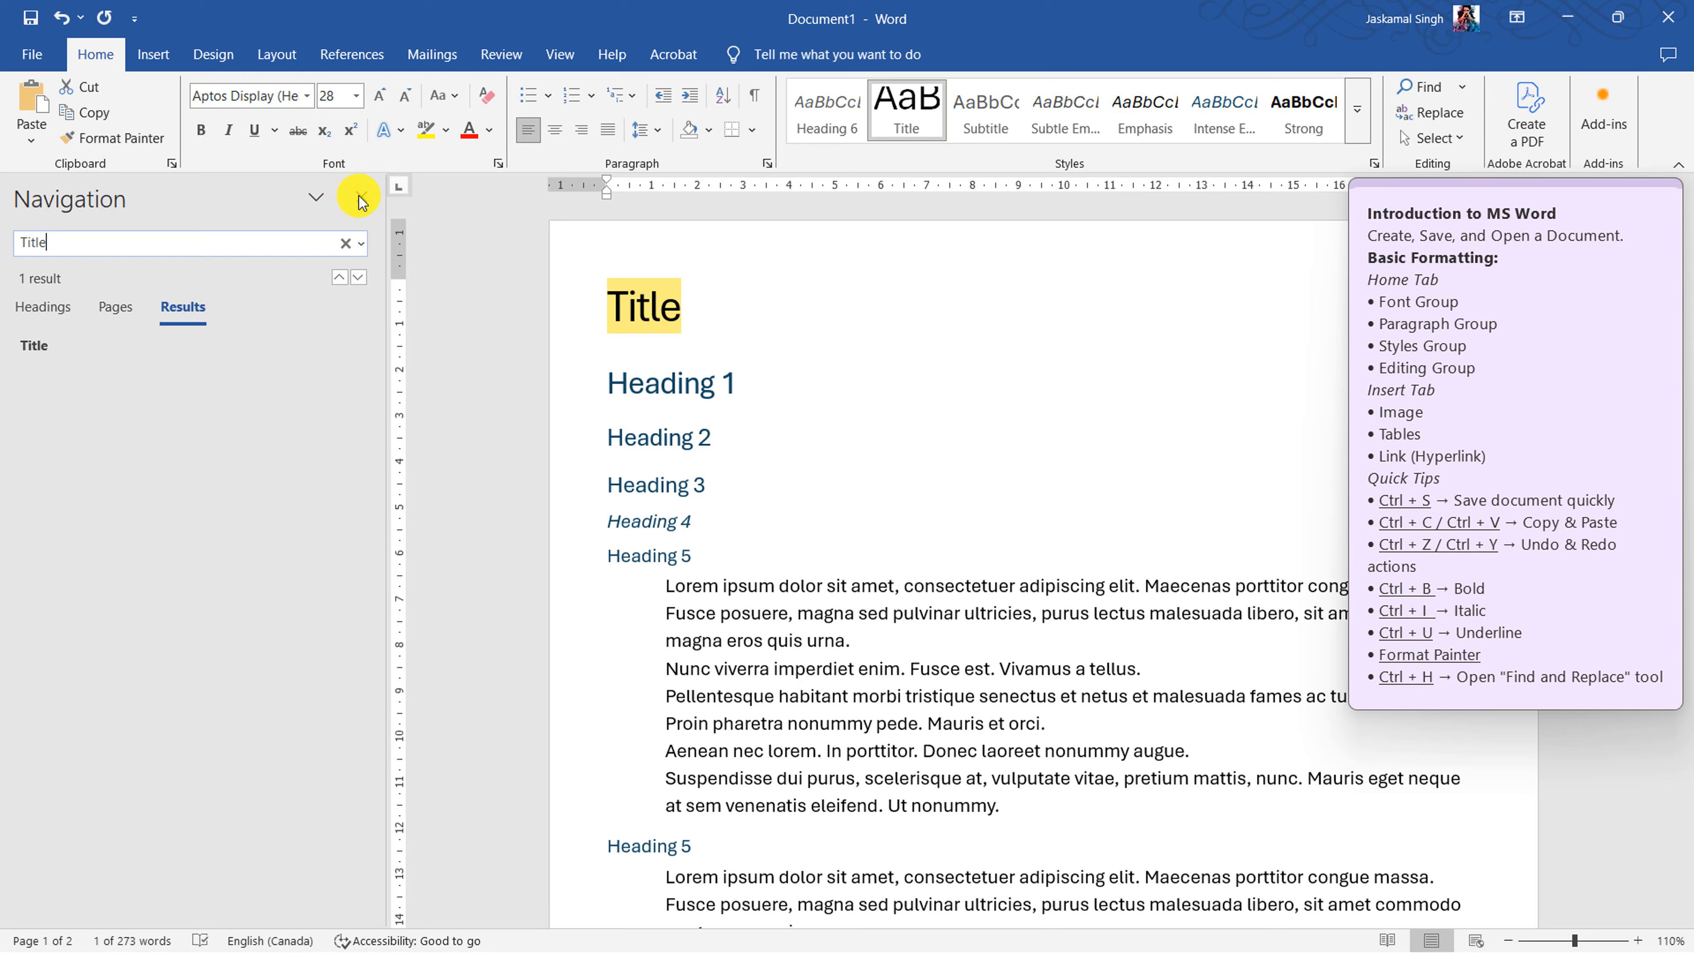
pyautogui.click(361, 198)
# - Set up a text replacement that finds "Heading" and replaces it with "Sub-Heading"
pyautogui.click(1429, 112)
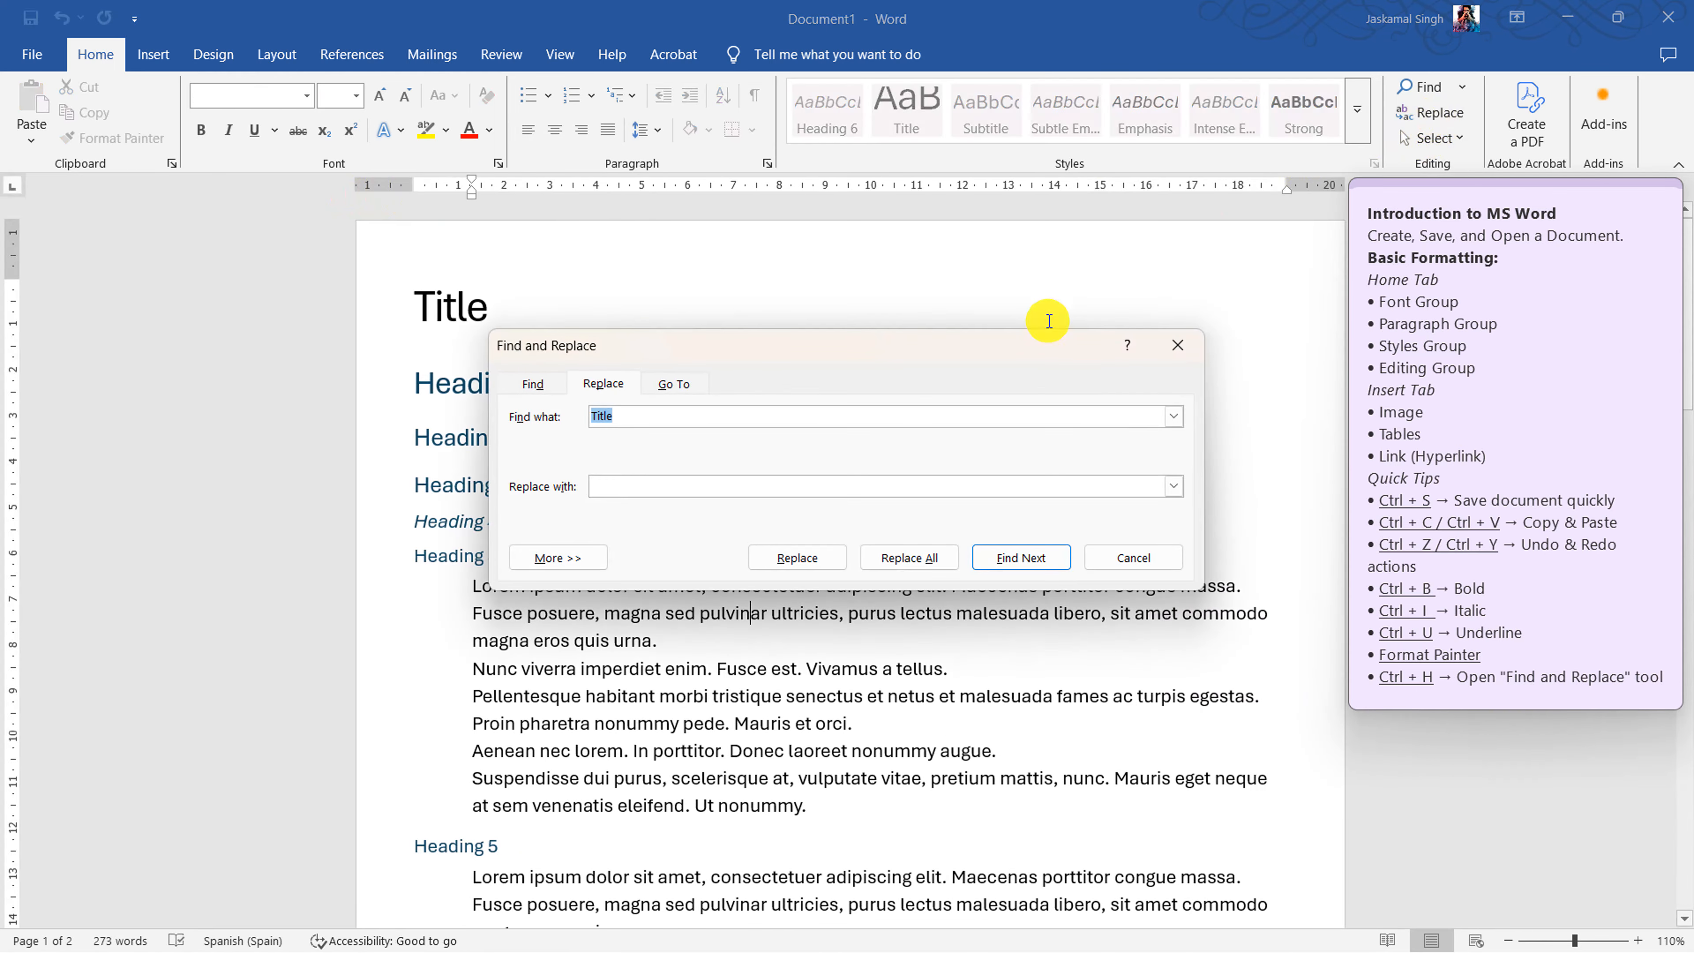
pyautogui.moveTo(694, 353); pyautogui.dragTo(799, 301)
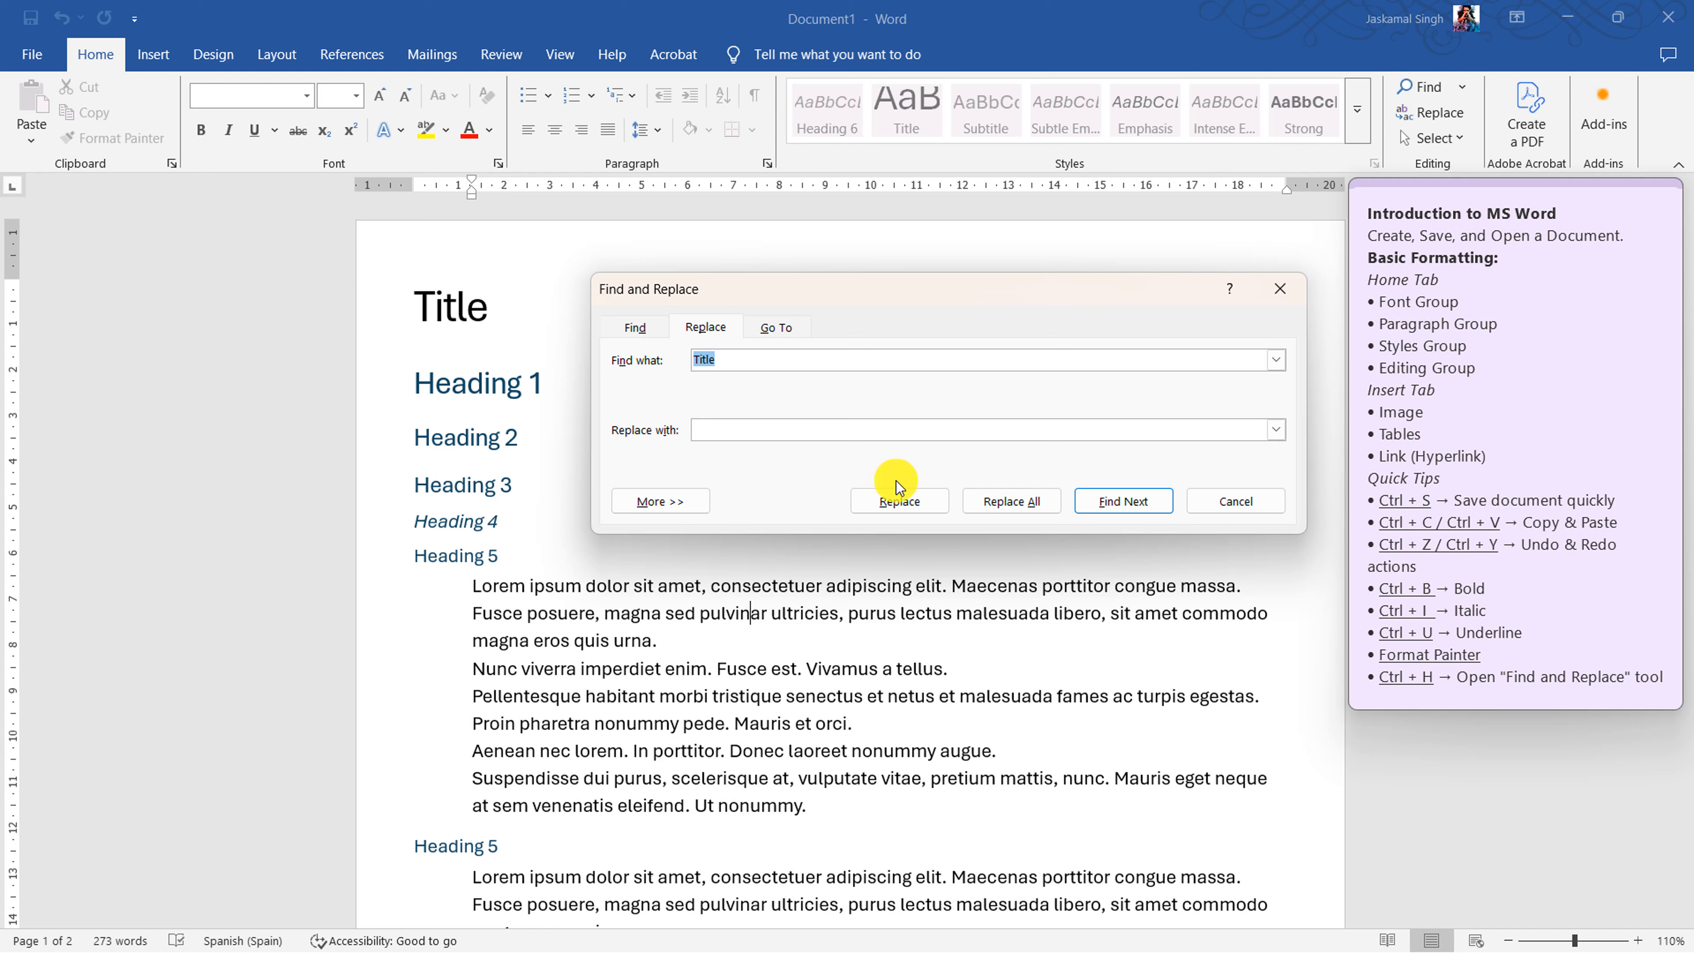
pyautogui.write('Heading')
pyautogui.click(767, 428)
pyautogui.write('Sun')
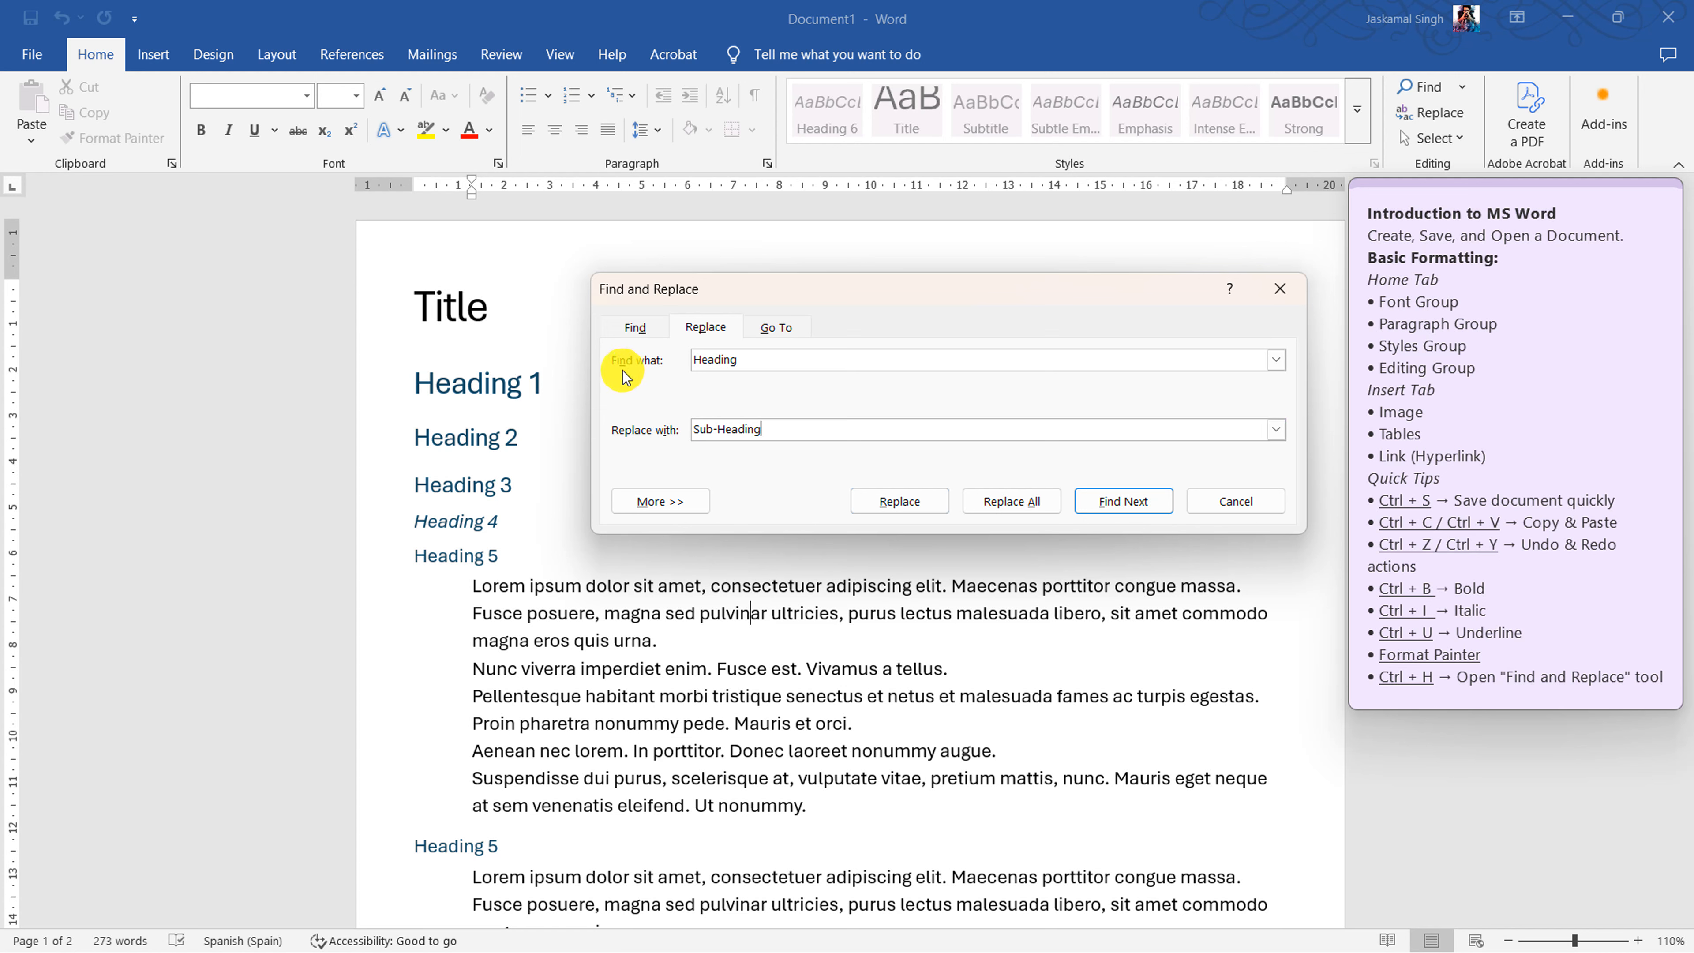
pyautogui.moveTo(749, 360); pyautogui.dragTo(692, 366)
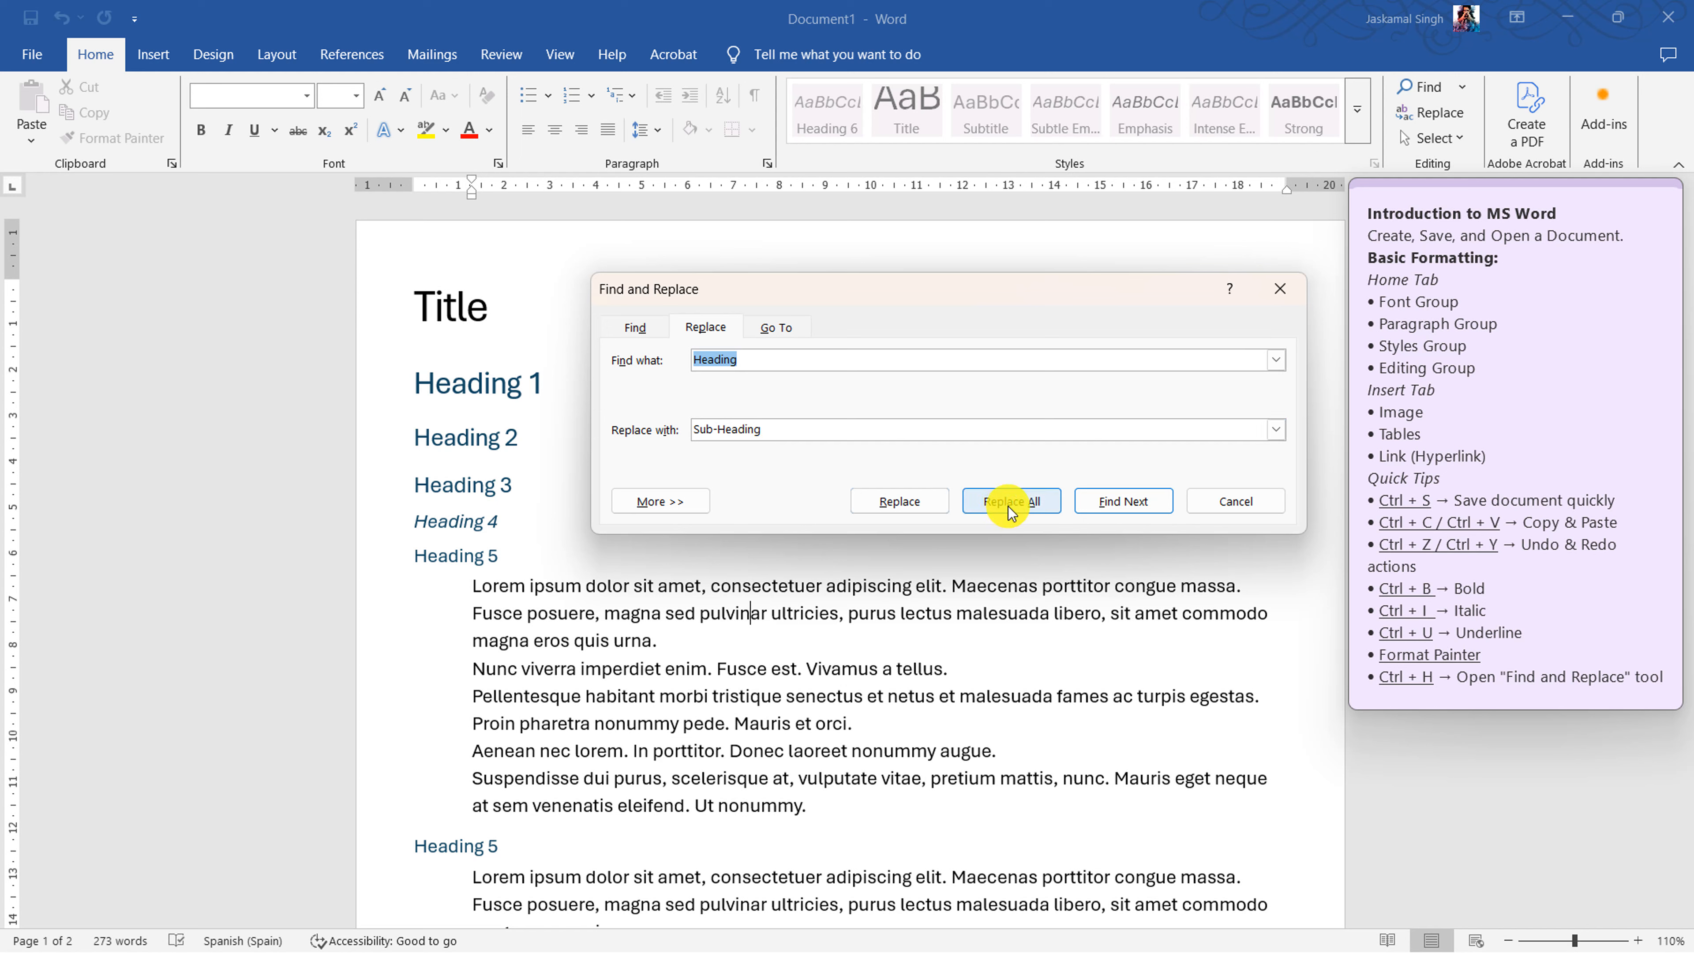
# - Replace all occurrences of "Heading" with "Sub-Heading", close the dialog and review the renamed headings
pyautogui.click(1032, 509)
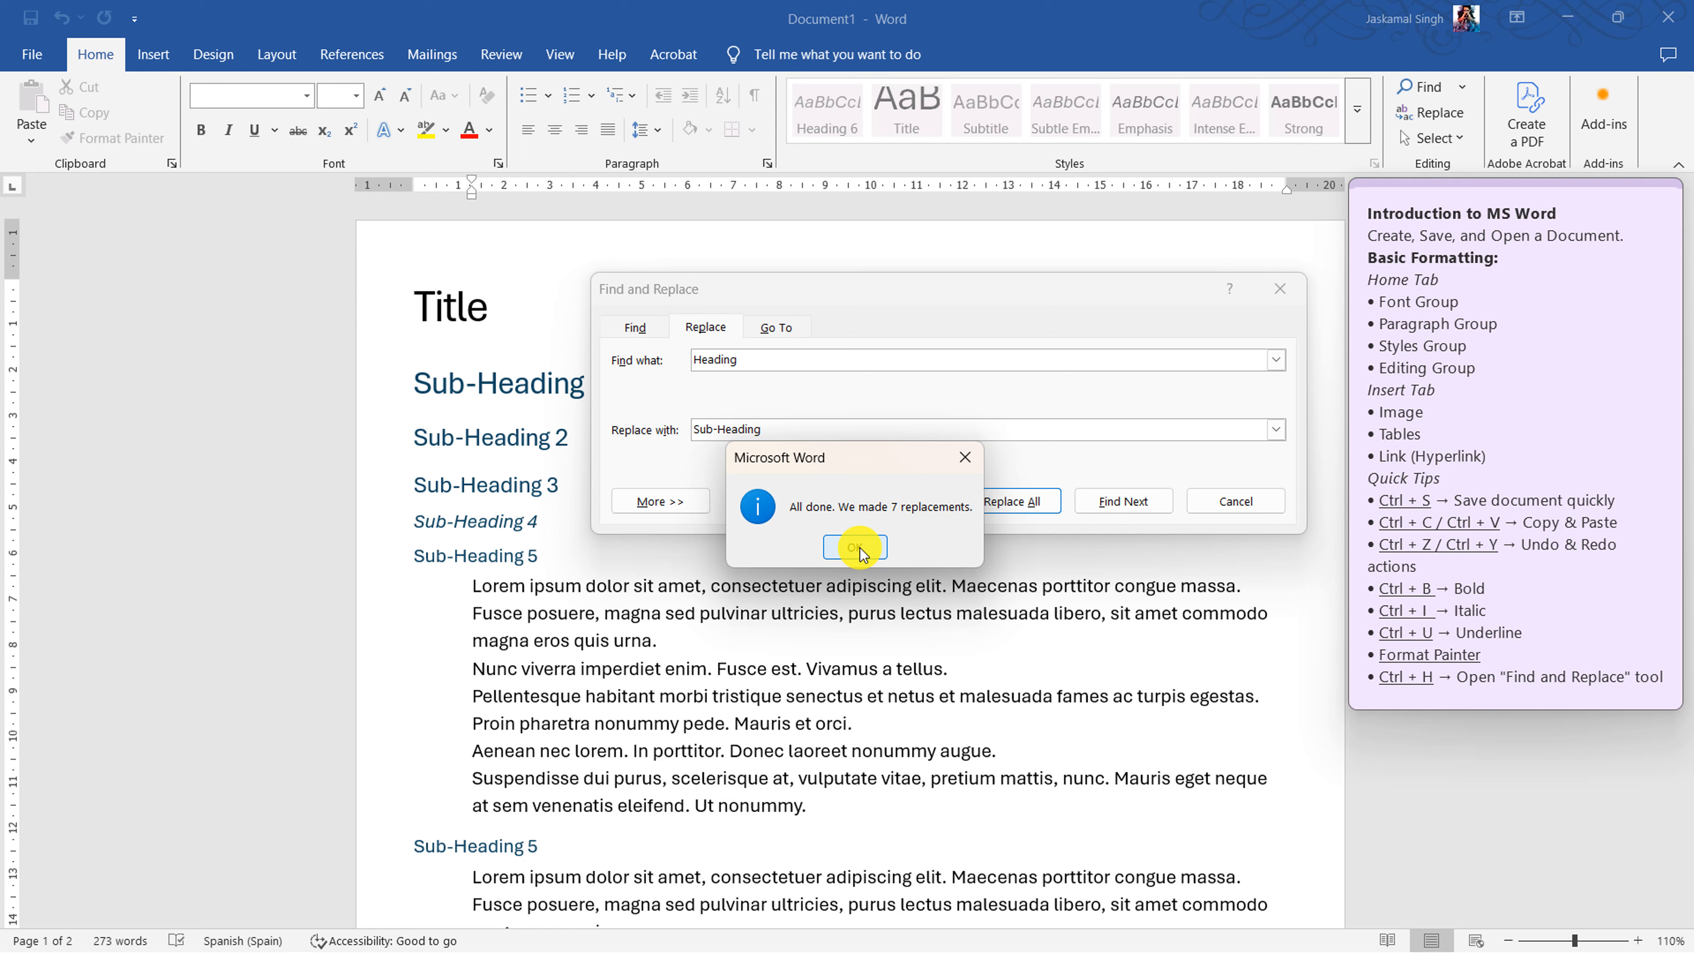
pyautogui.click(856, 547)
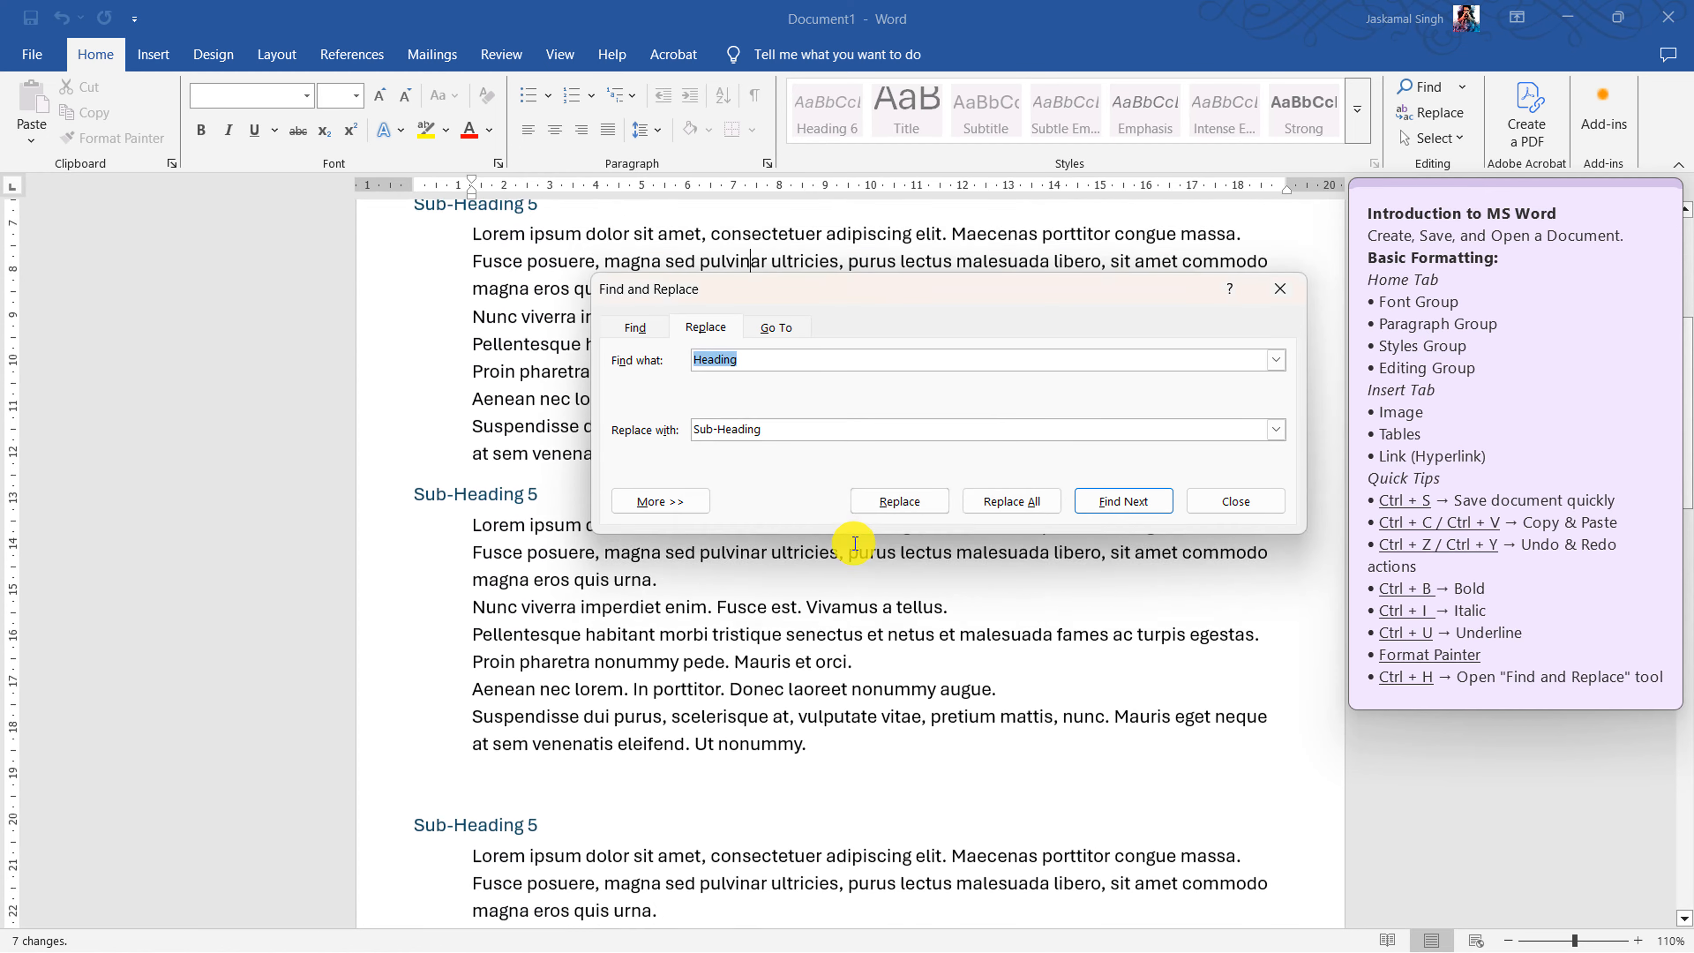
pyautogui.scroll(10, 485, 537)
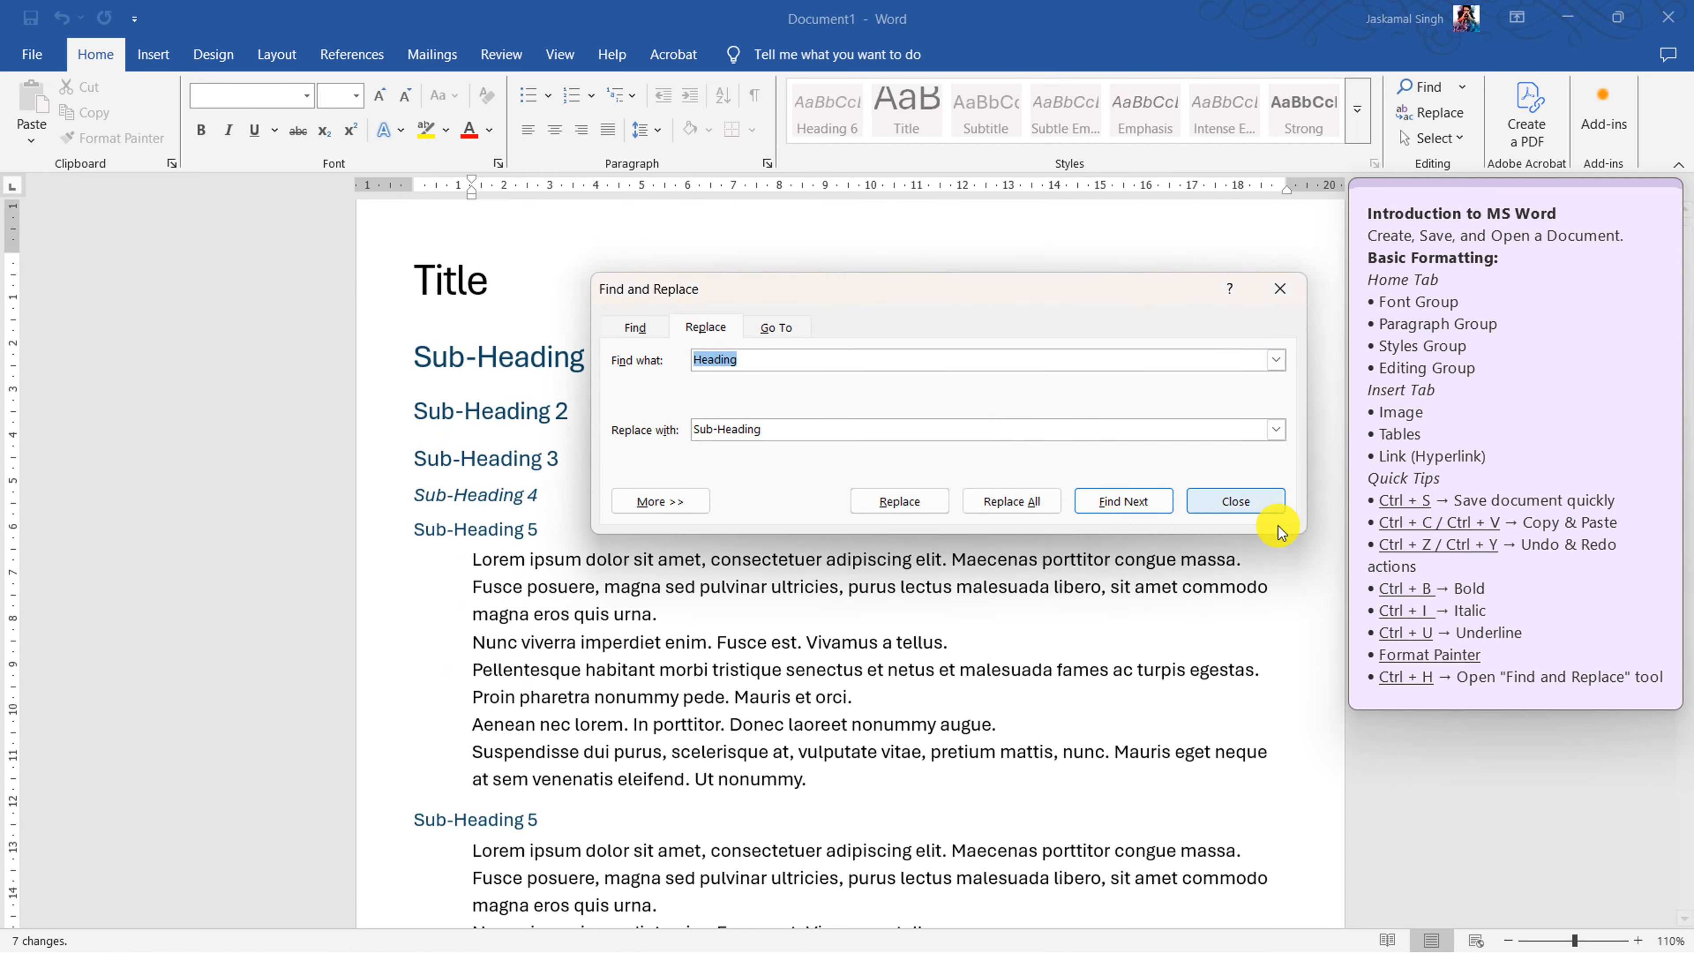
pyautogui.click(1206, 499)
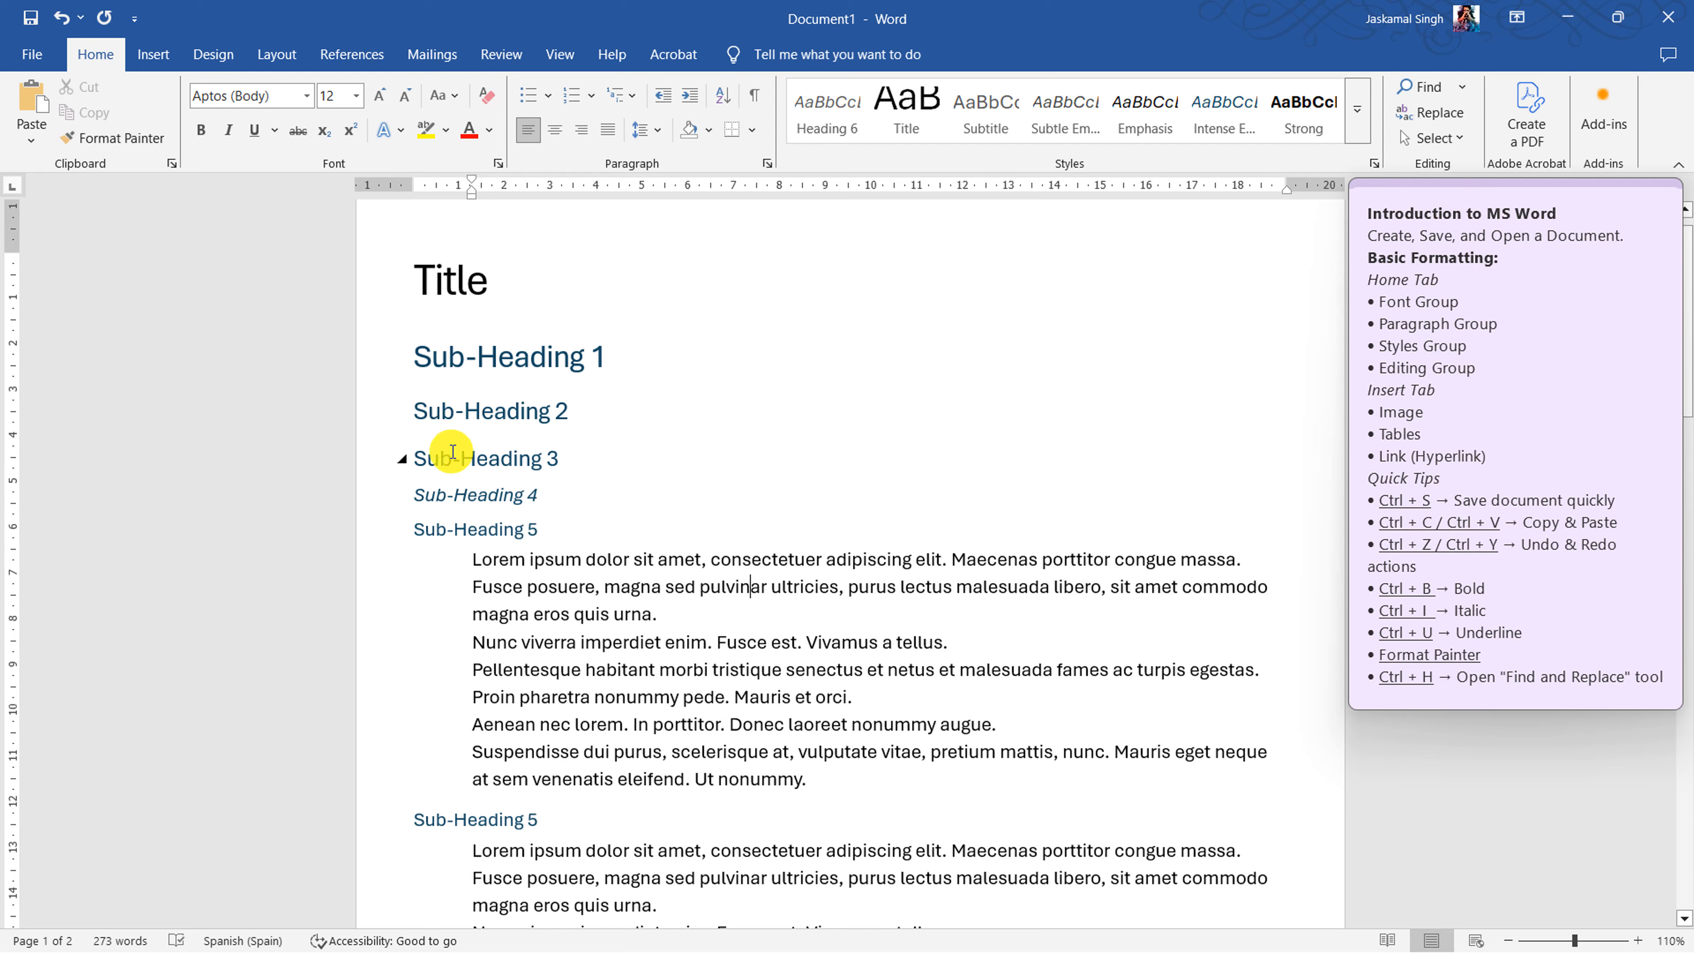
pyautogui.scroll(-5, 453, 484)
pyautogui.scroll(5, 576, 716)
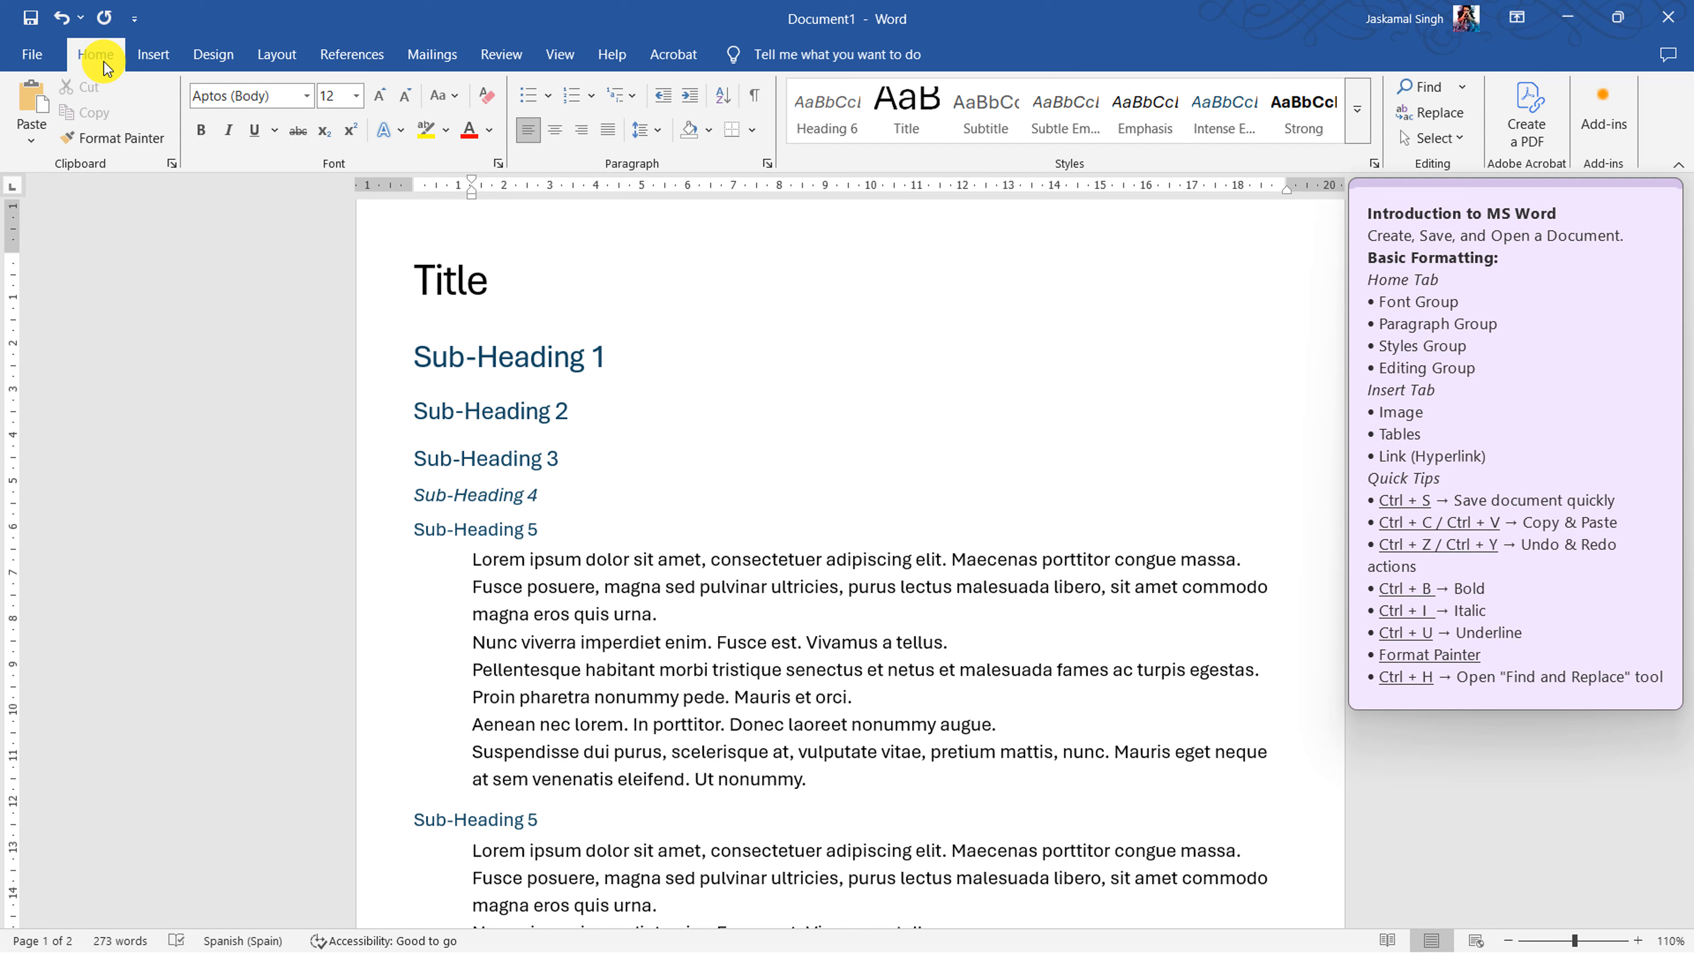
# - Delete the document's entire contents to leave a blank page
pyautogui.hotkey('ctrl', 'a')
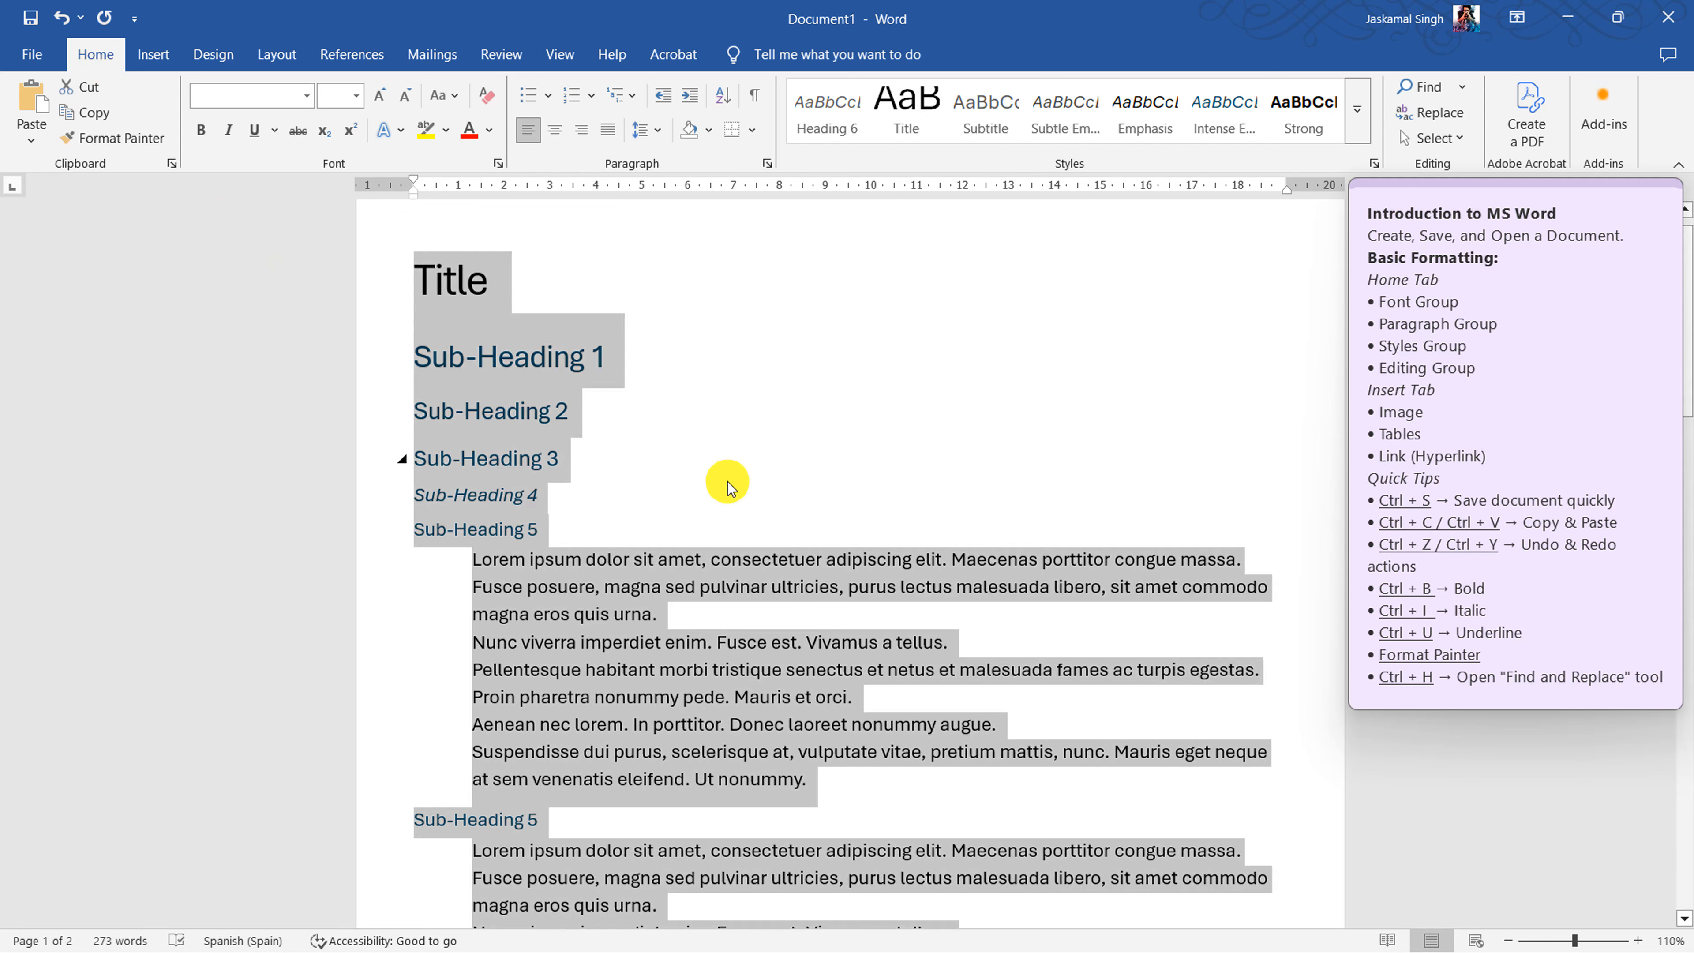
pyautogui.press('Delete')
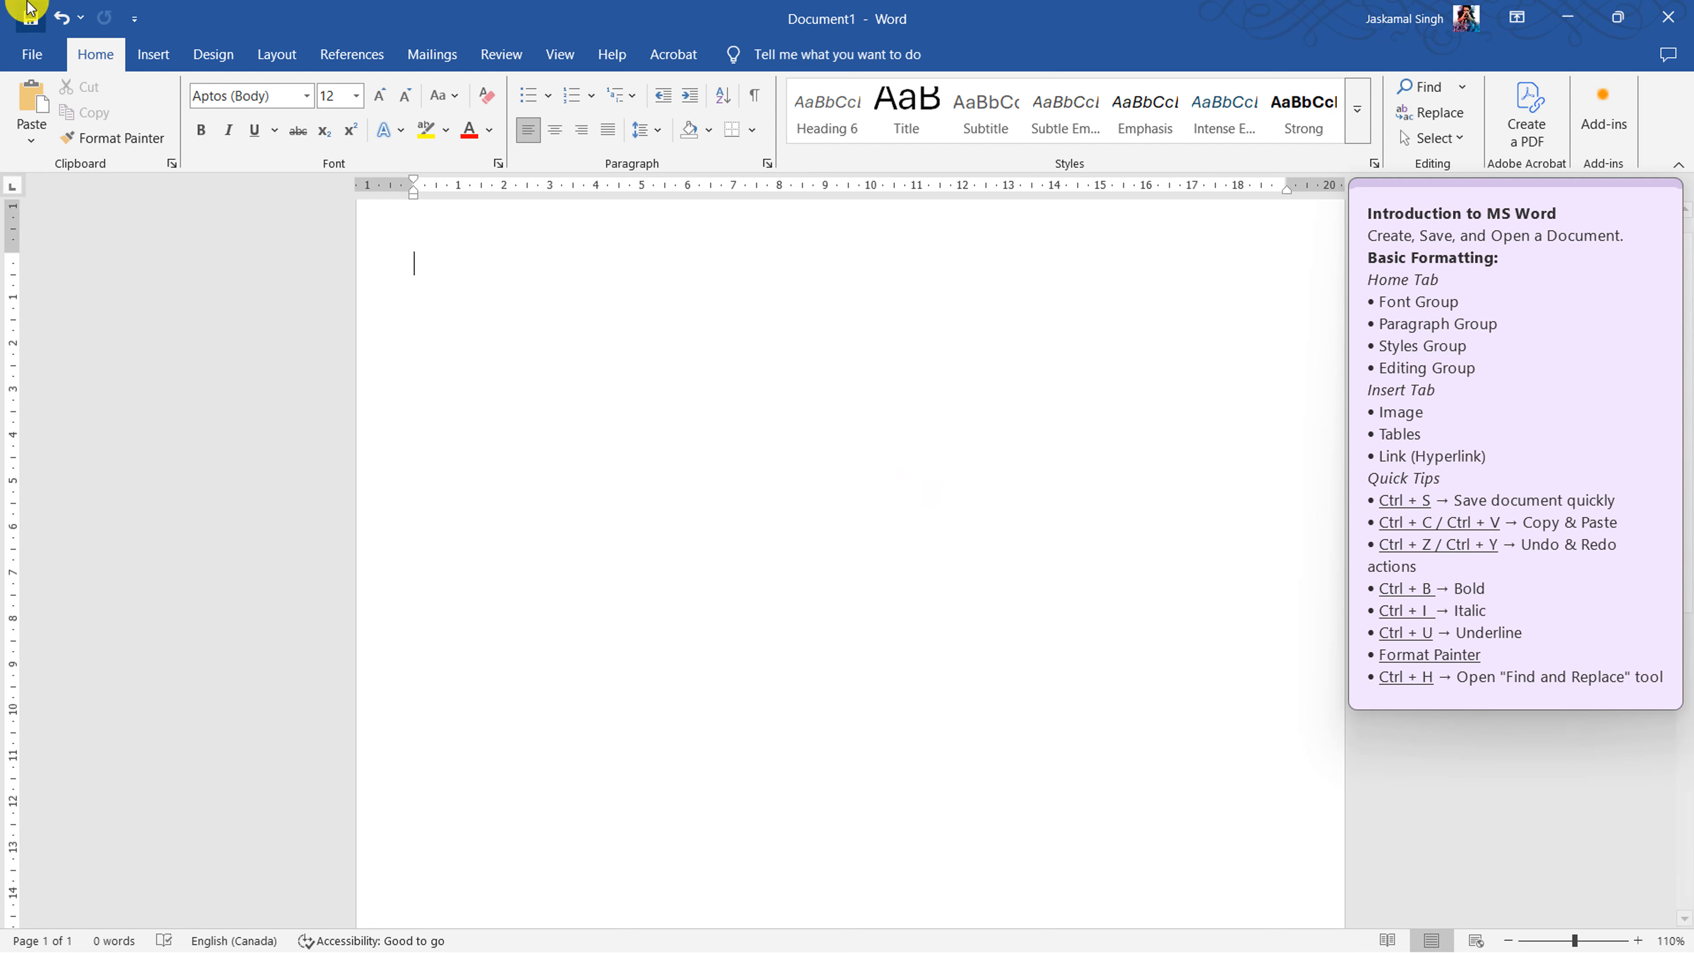
# - Search Bing's online pictures for Microsoft Word images to insert on the blank page
pyautogui.click(154, 64)
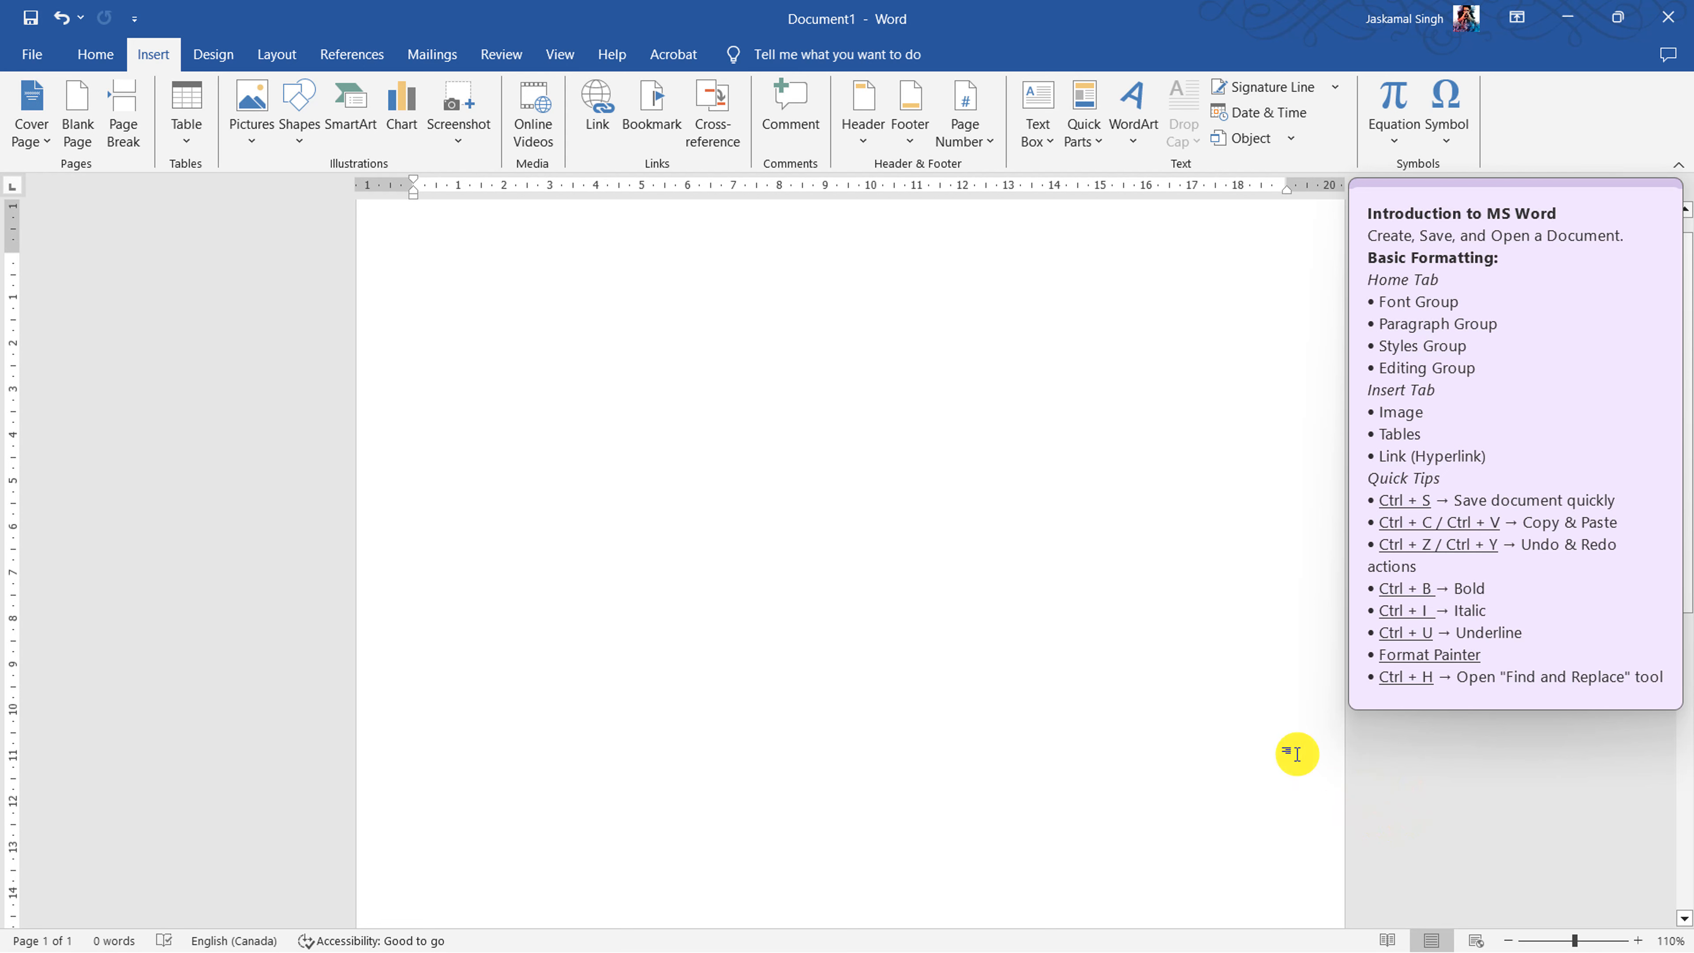
pyautogui.keyDown('ctrl'); pyautogui.scroll(-6, 612, 366); pyautogui.keyUp('ctrl')
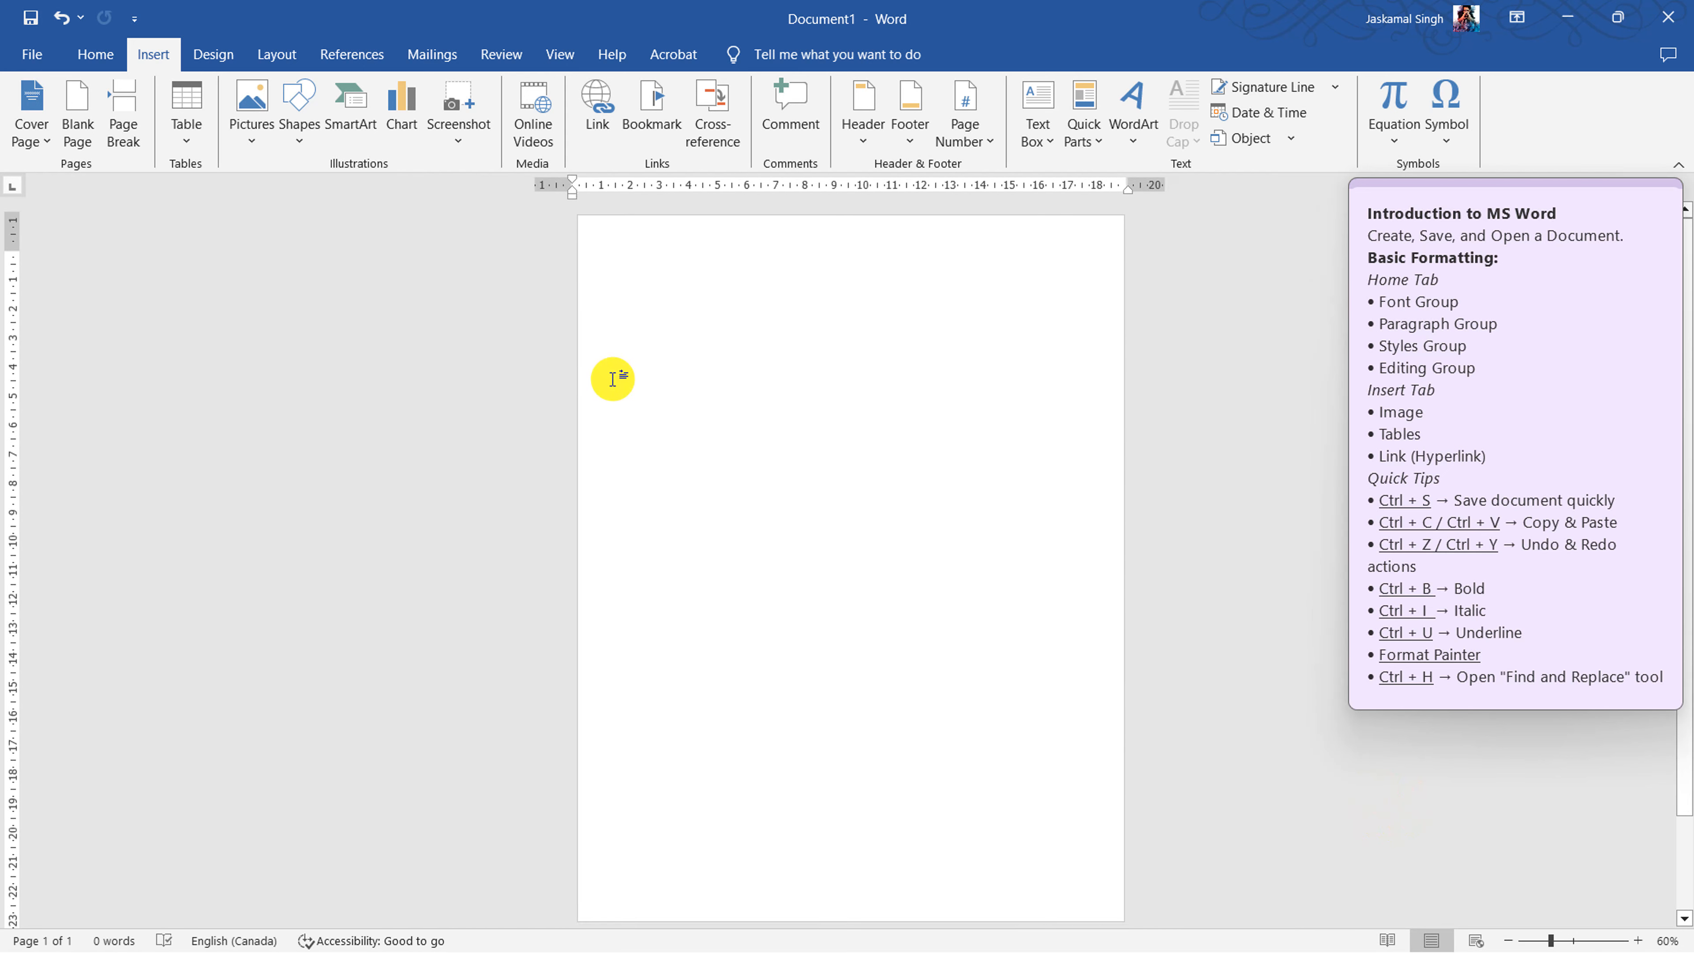
pyautogui.keyDown('ctrl'); pyautogui.scroll(1, 607, 377); pyautogui.keyUp('ctrl')
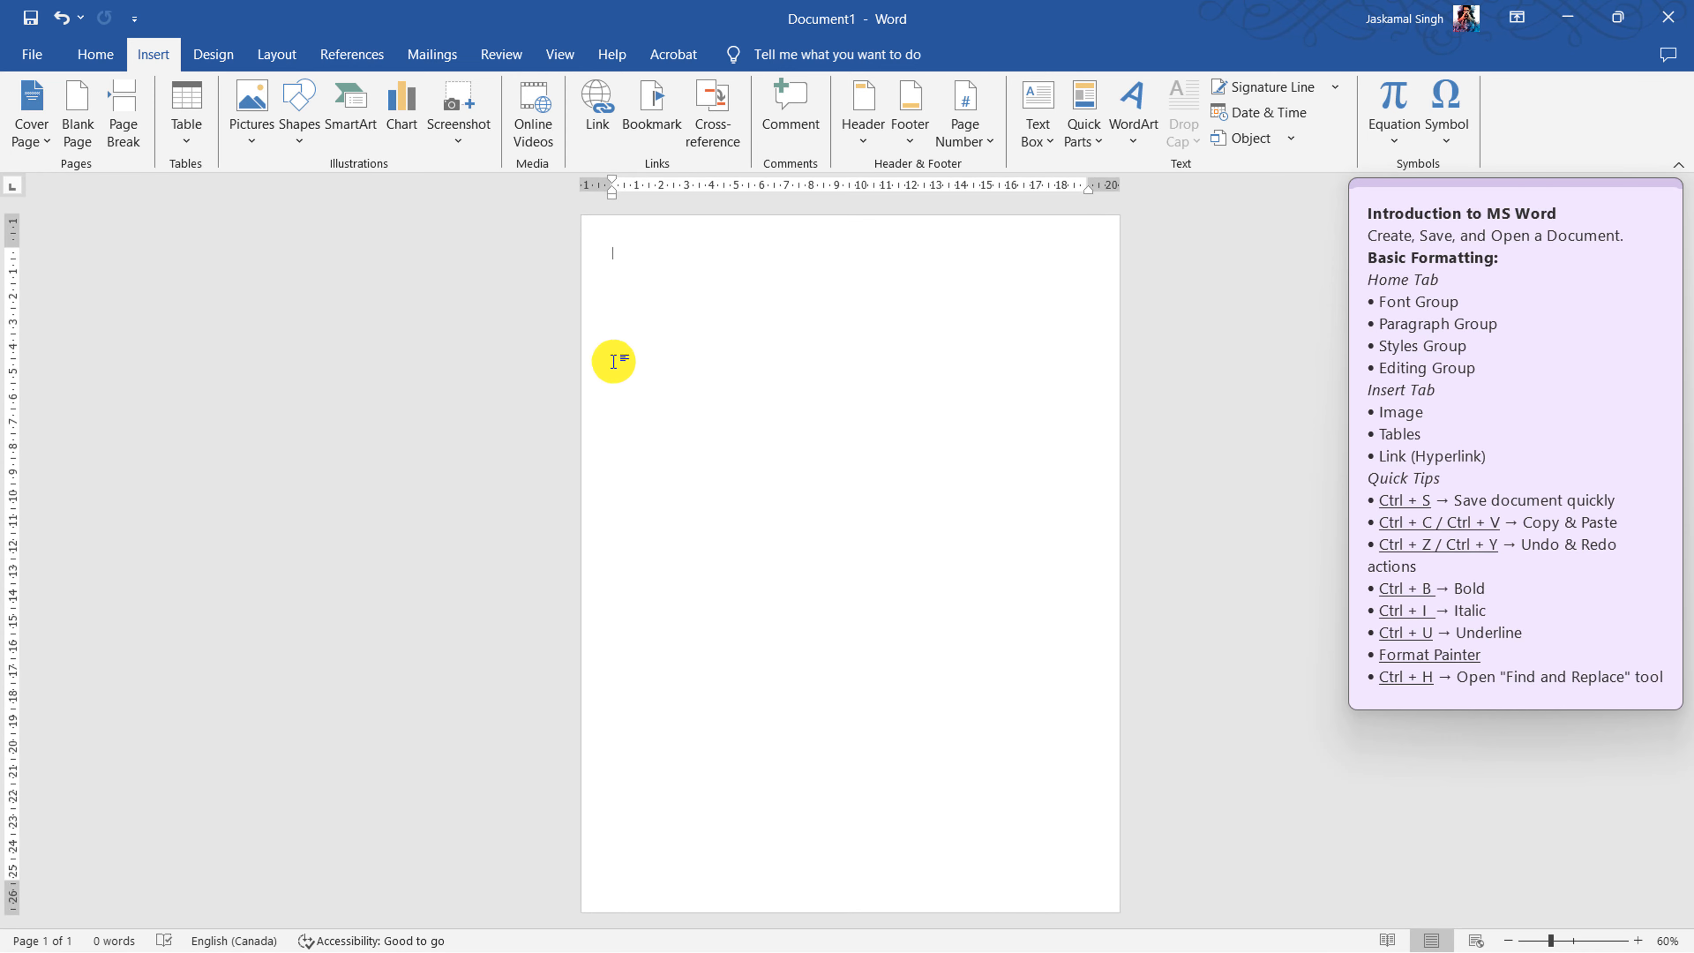
pyautogui.click(250, 133)
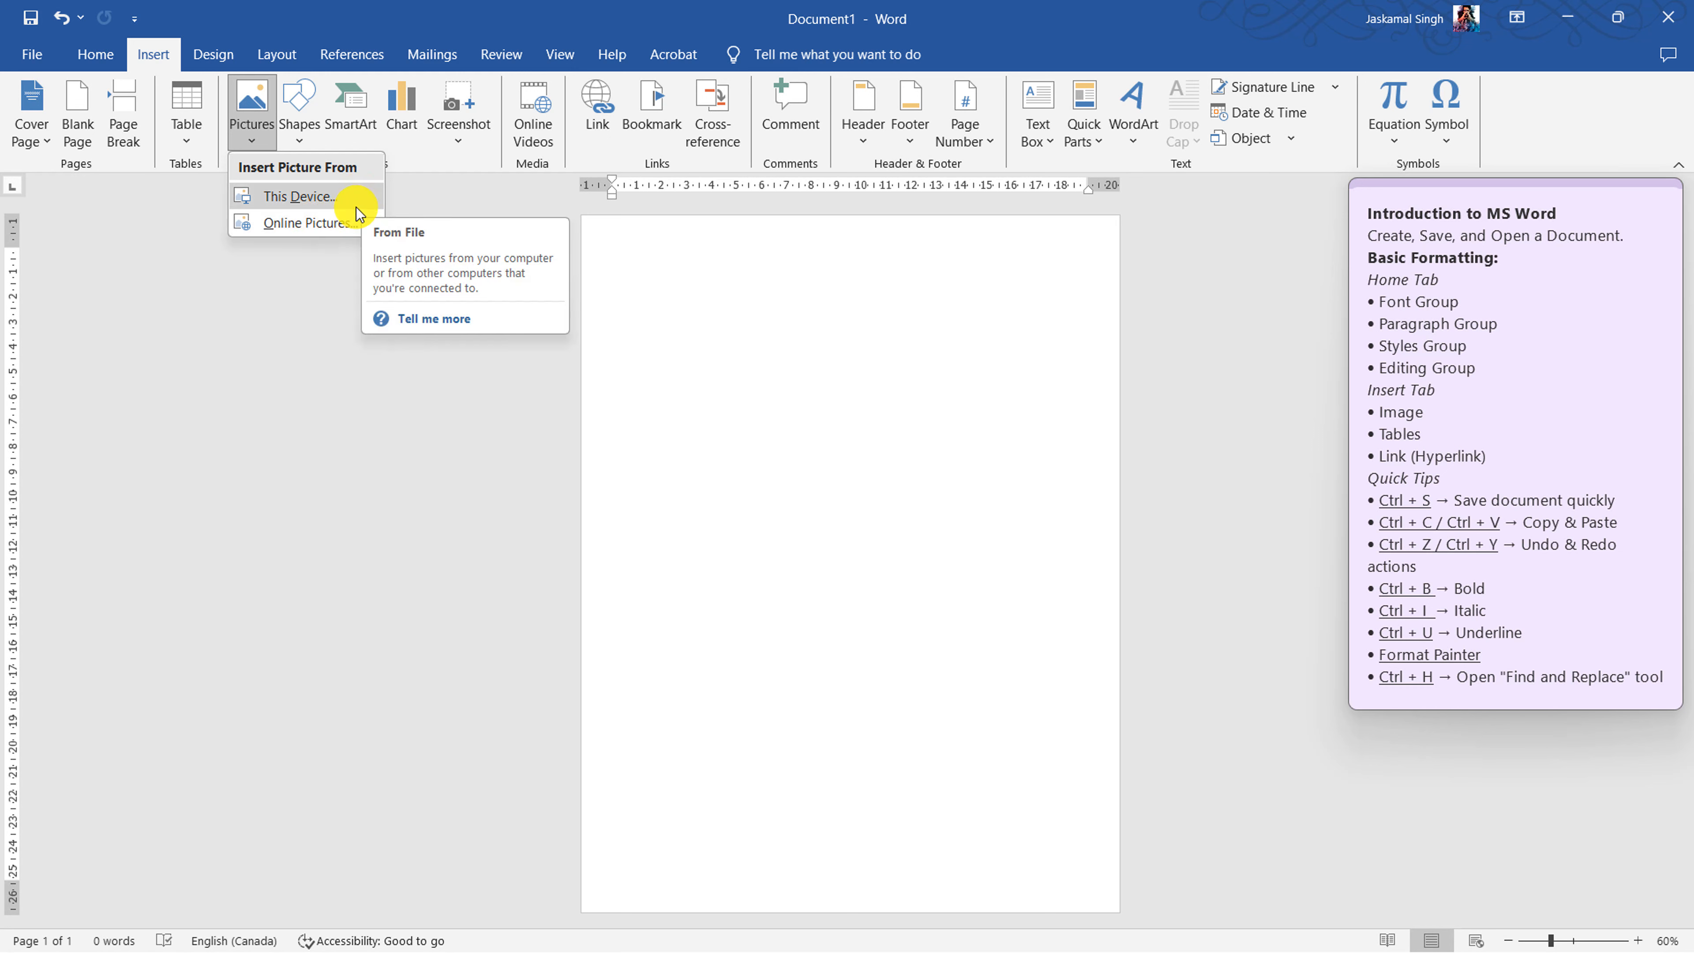
pyautogui.click(334, 221)
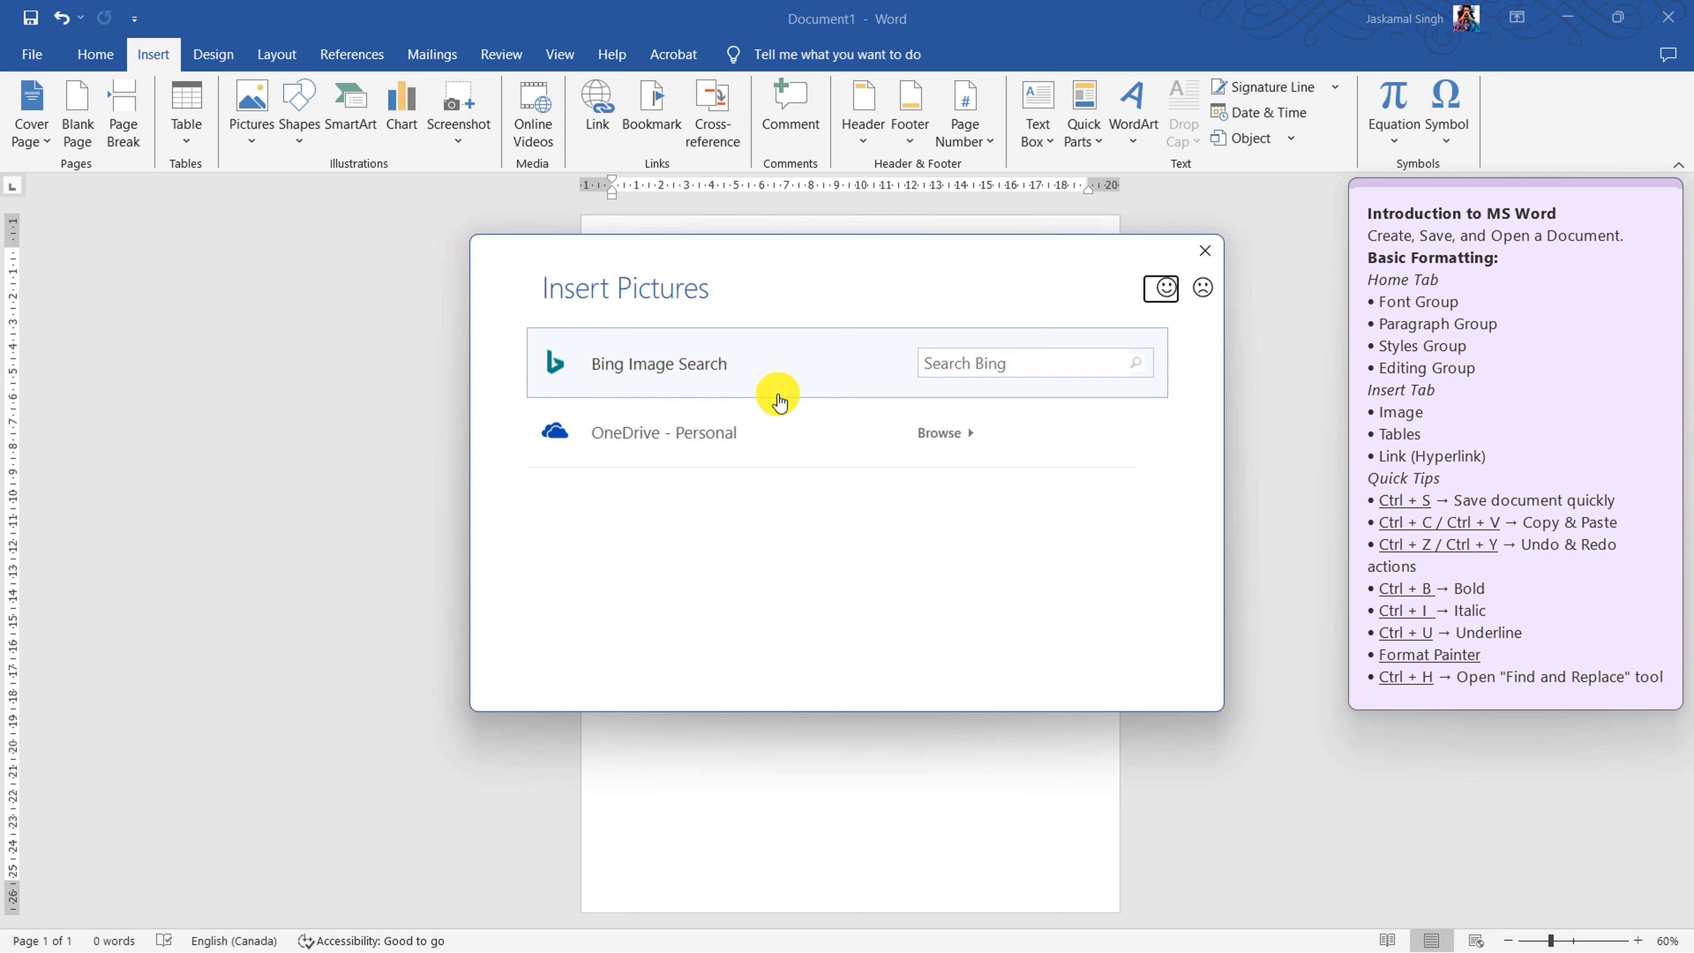
pyautogui.click(1023, 363)
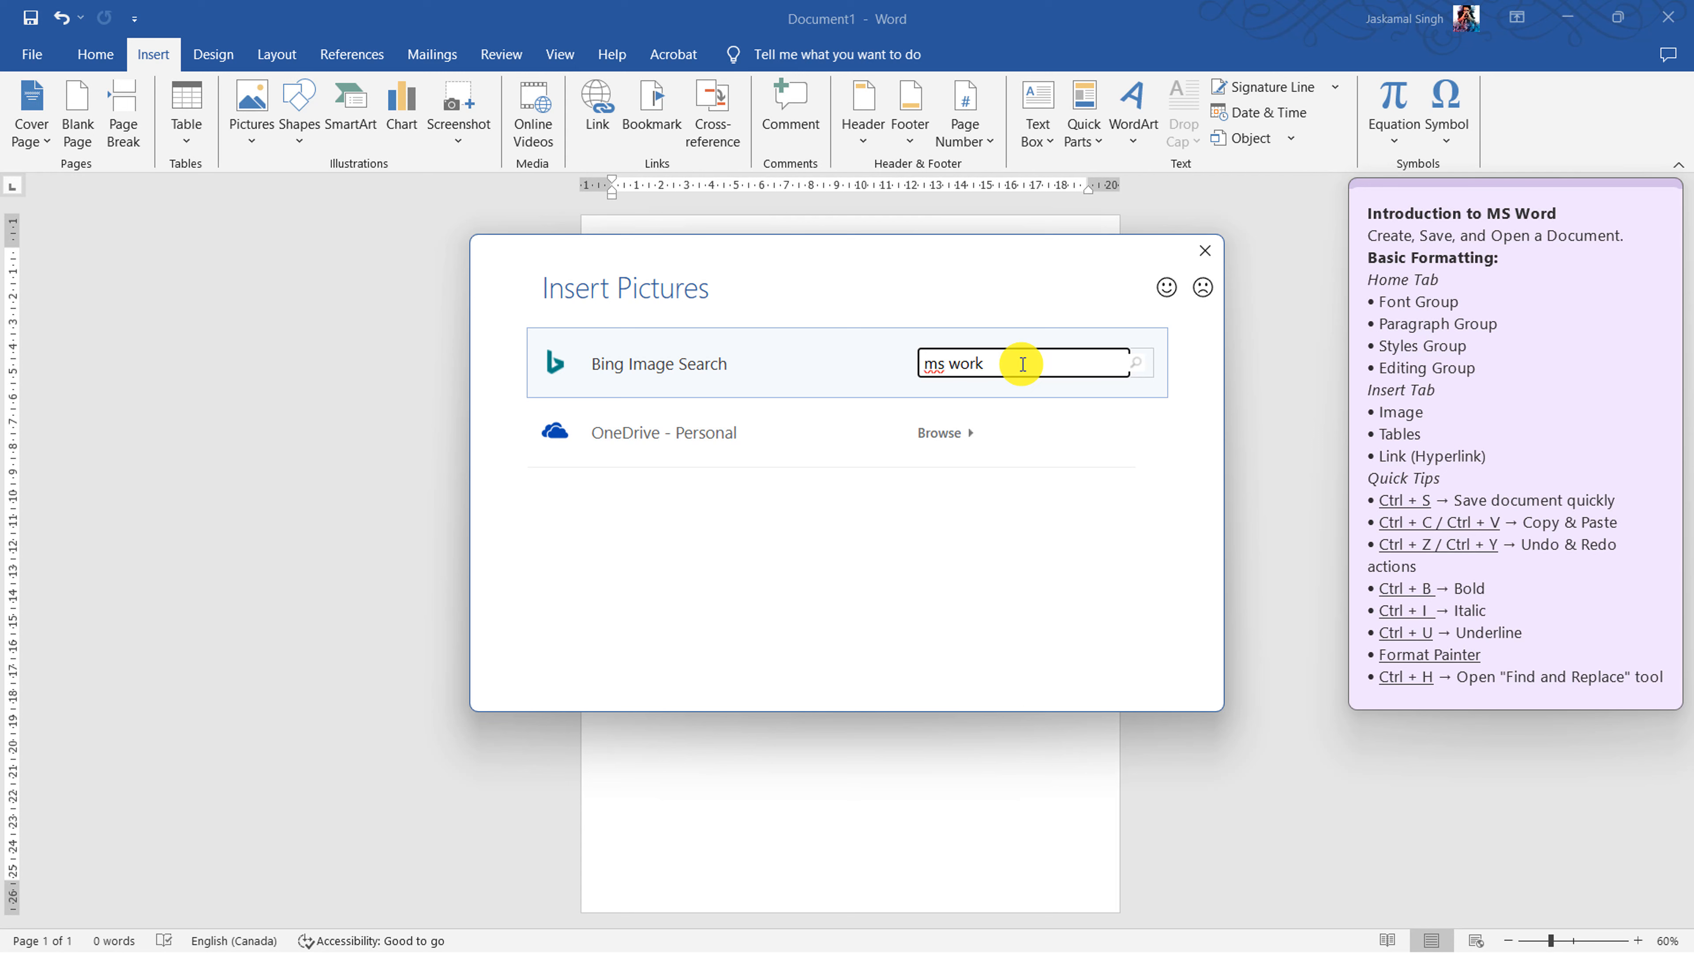
pyautogui.press('Return')
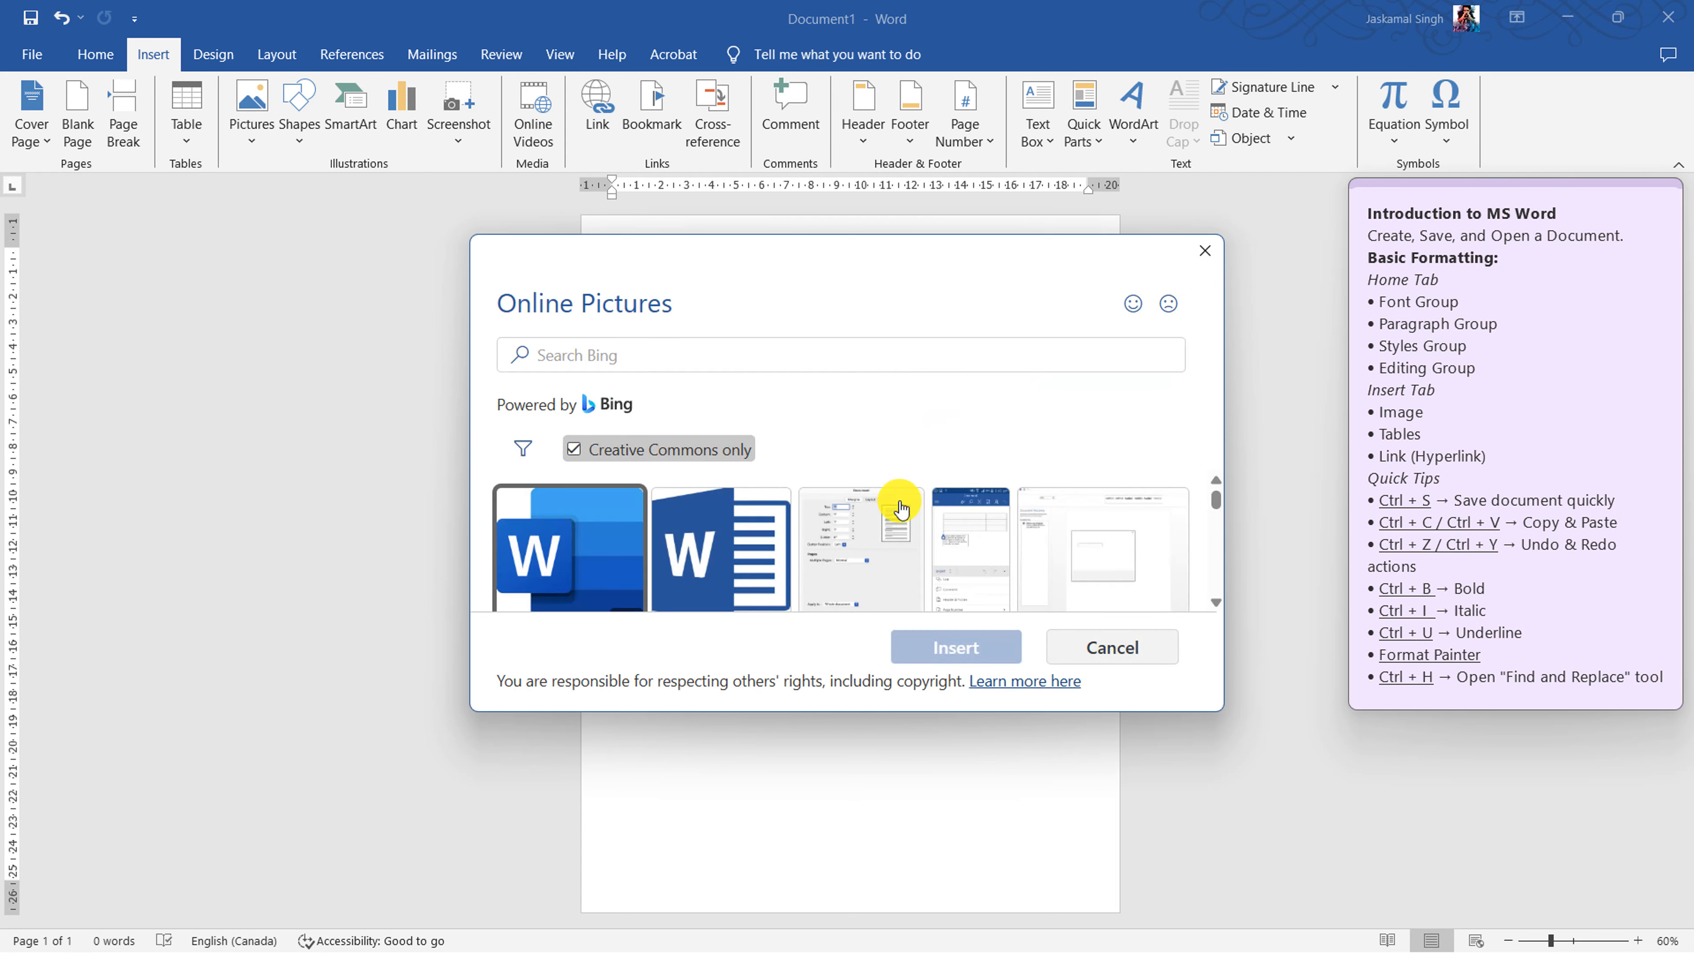
# - Browse the picture results and try to insert the blue Word logo with the lined document page
pyautogui.scroll(-5, 993, 572)
pyautogui.scroll(-2, 992, 573)
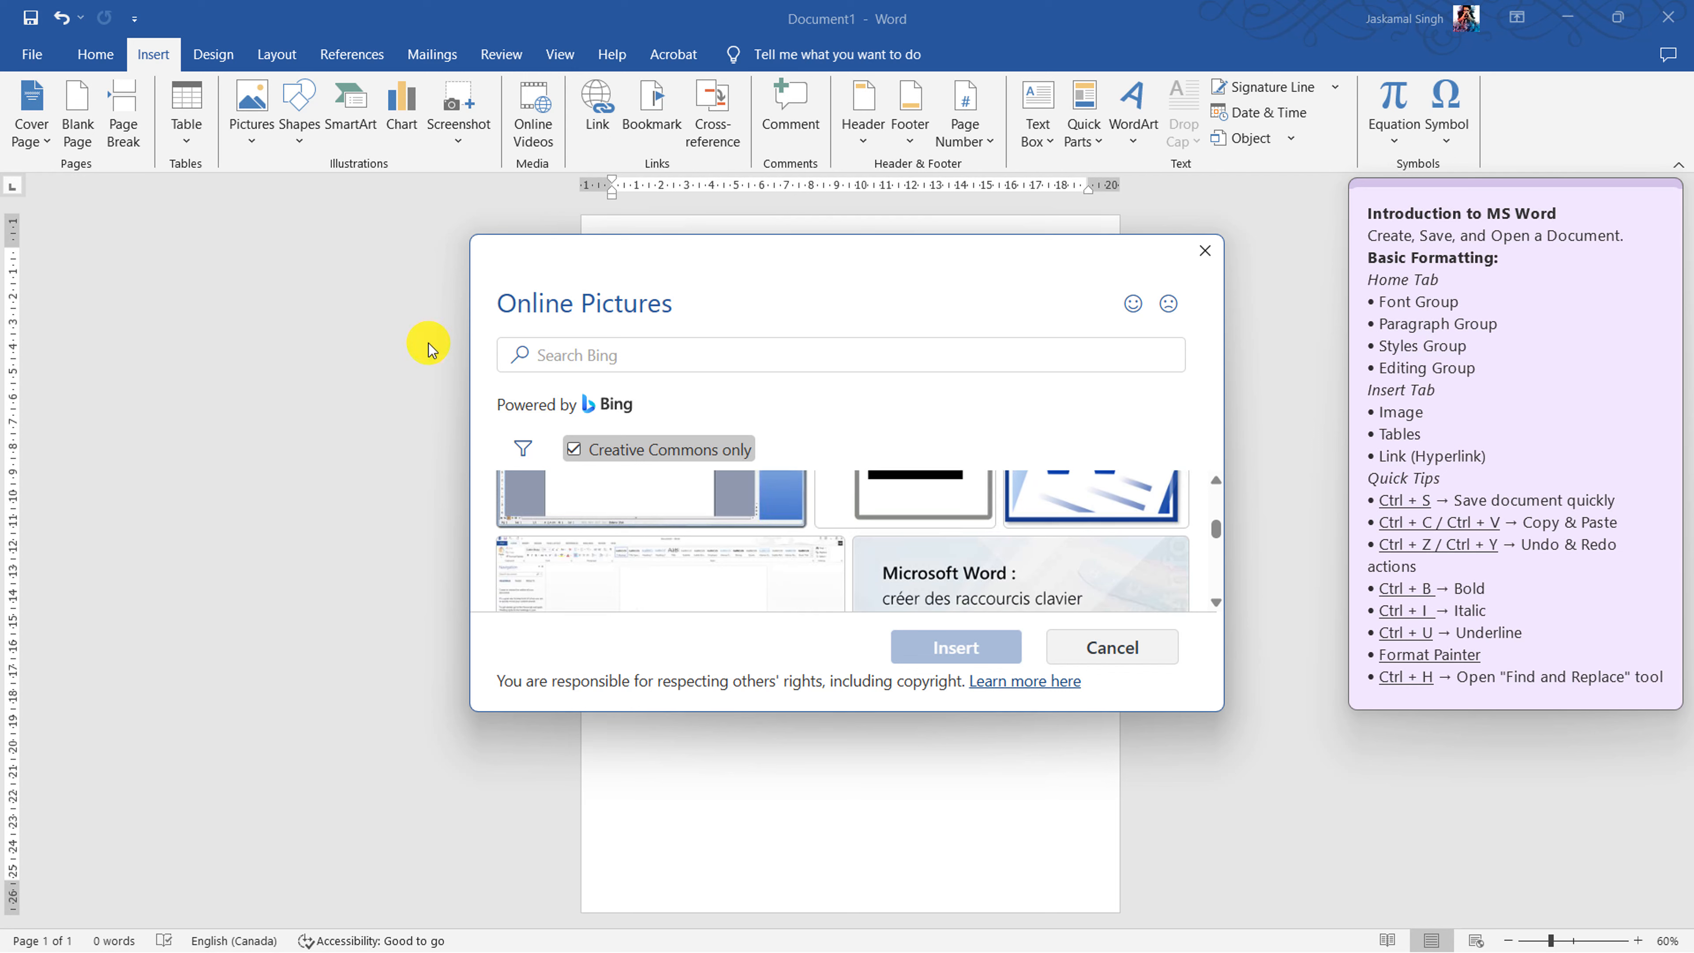
pyautogui.scroll(-2, 597, 541)
pyautogui.scroll(-3, 632, 547)
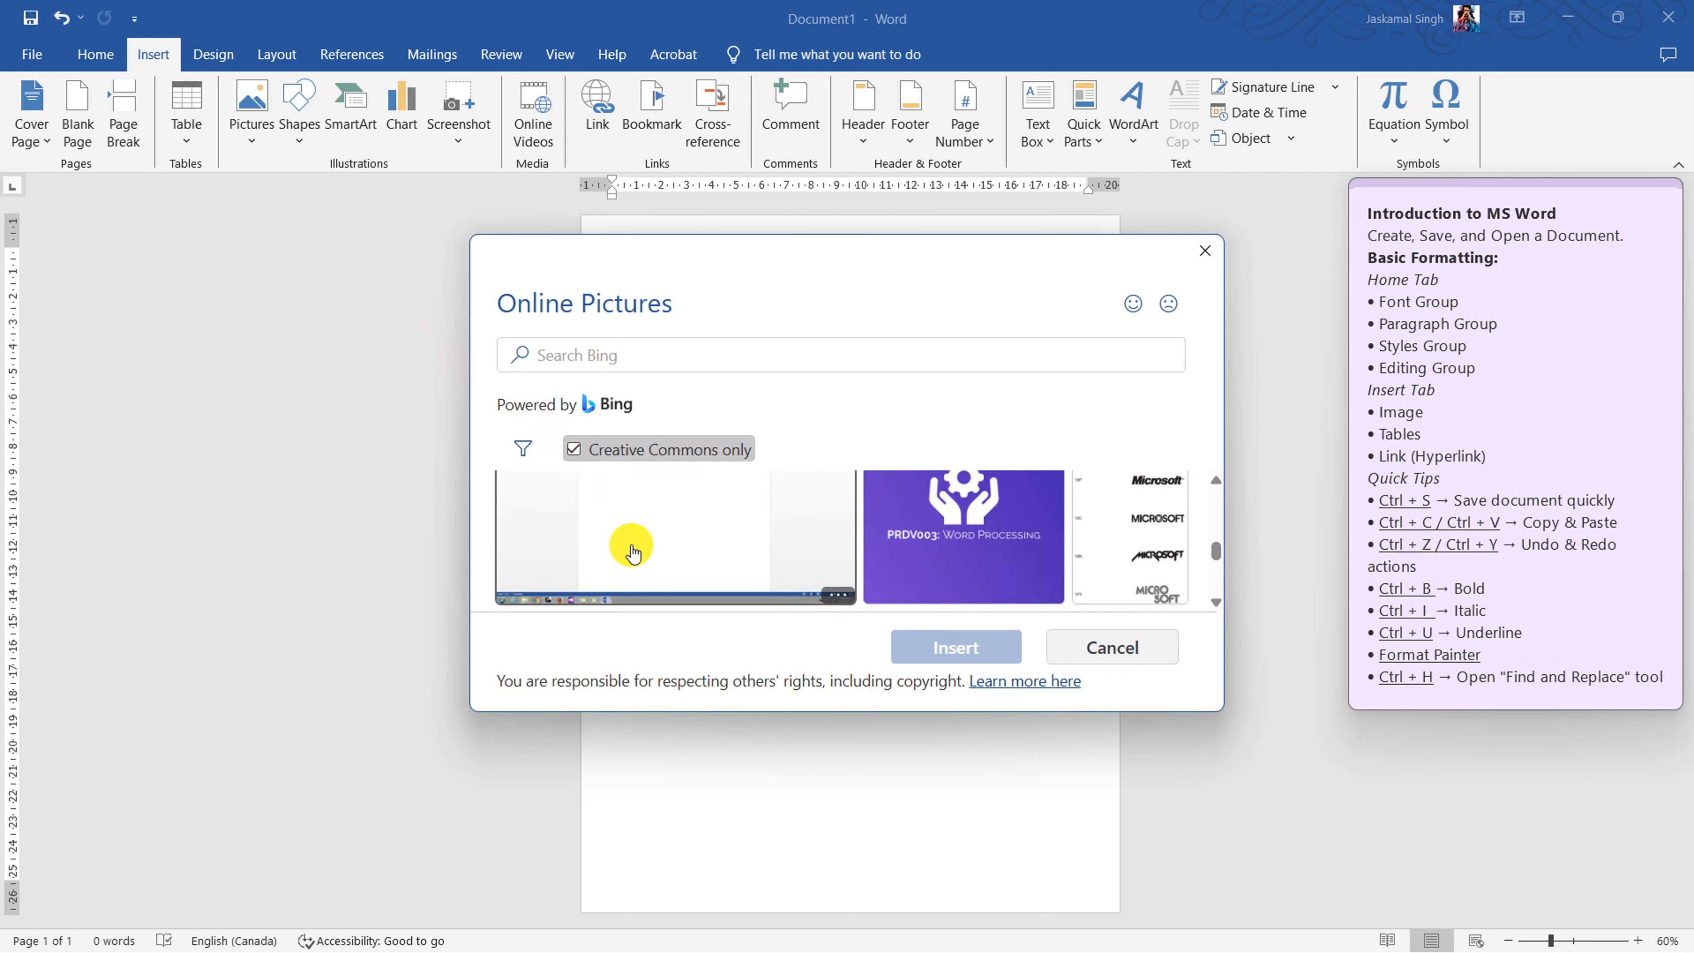
pyautogui.scroll(3, 662, 544)
pyautogui.scroll(4, 669, 553)
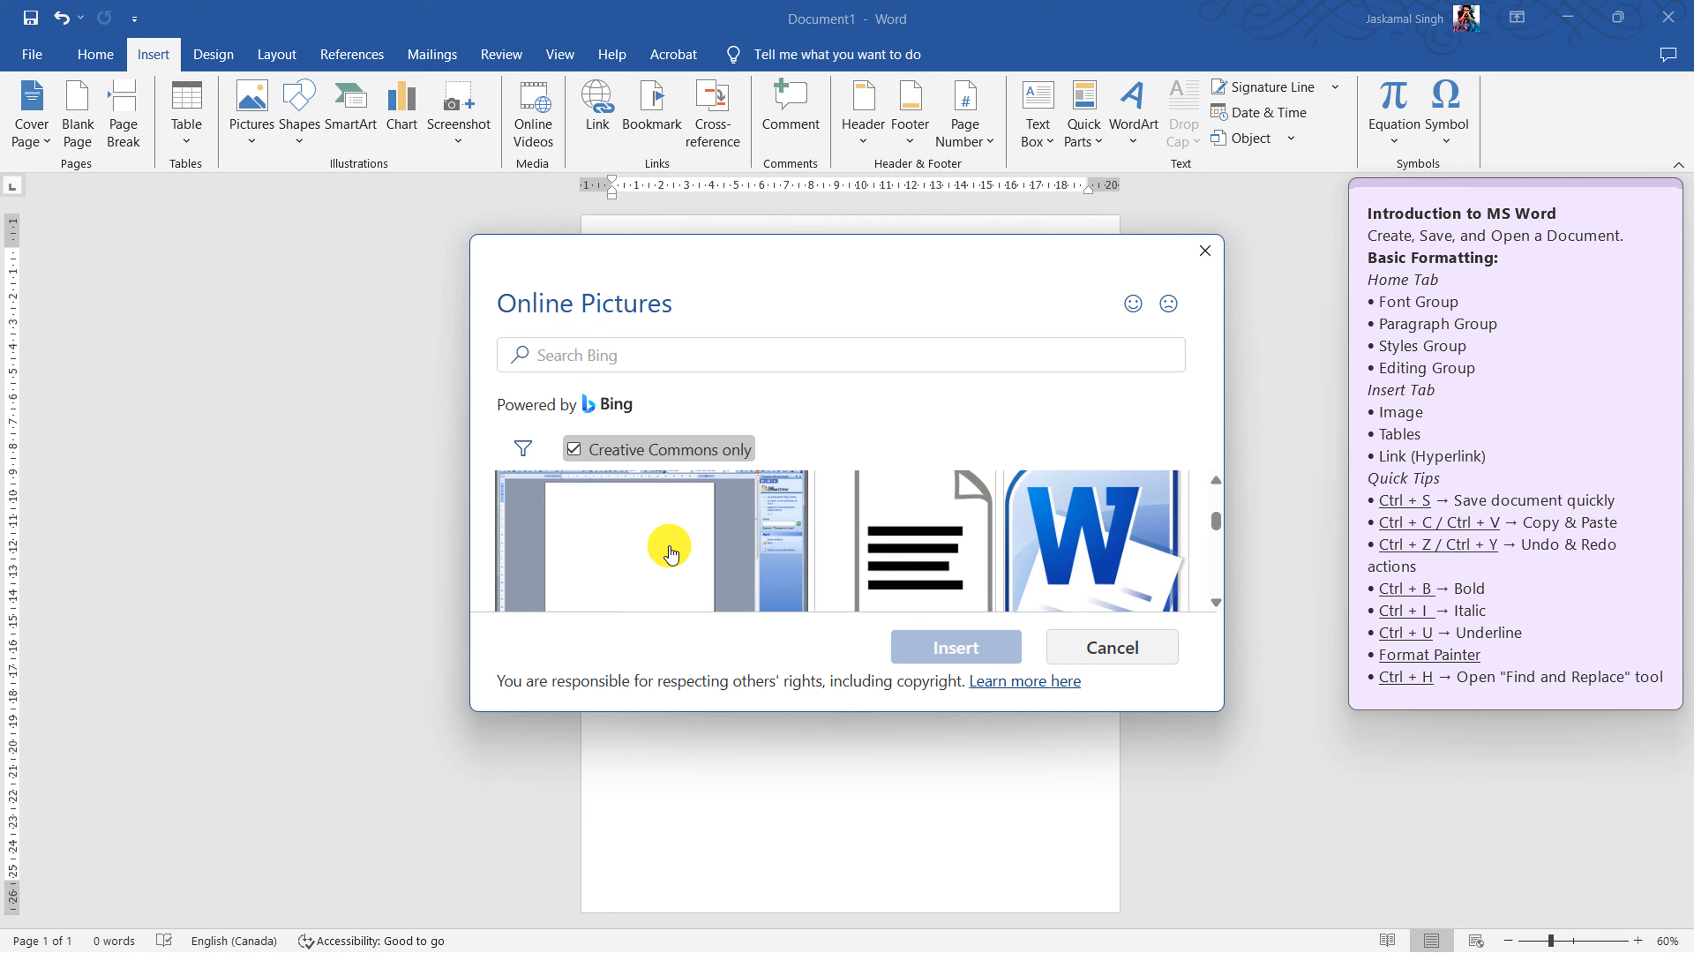
pyautogui.click(745, 541)
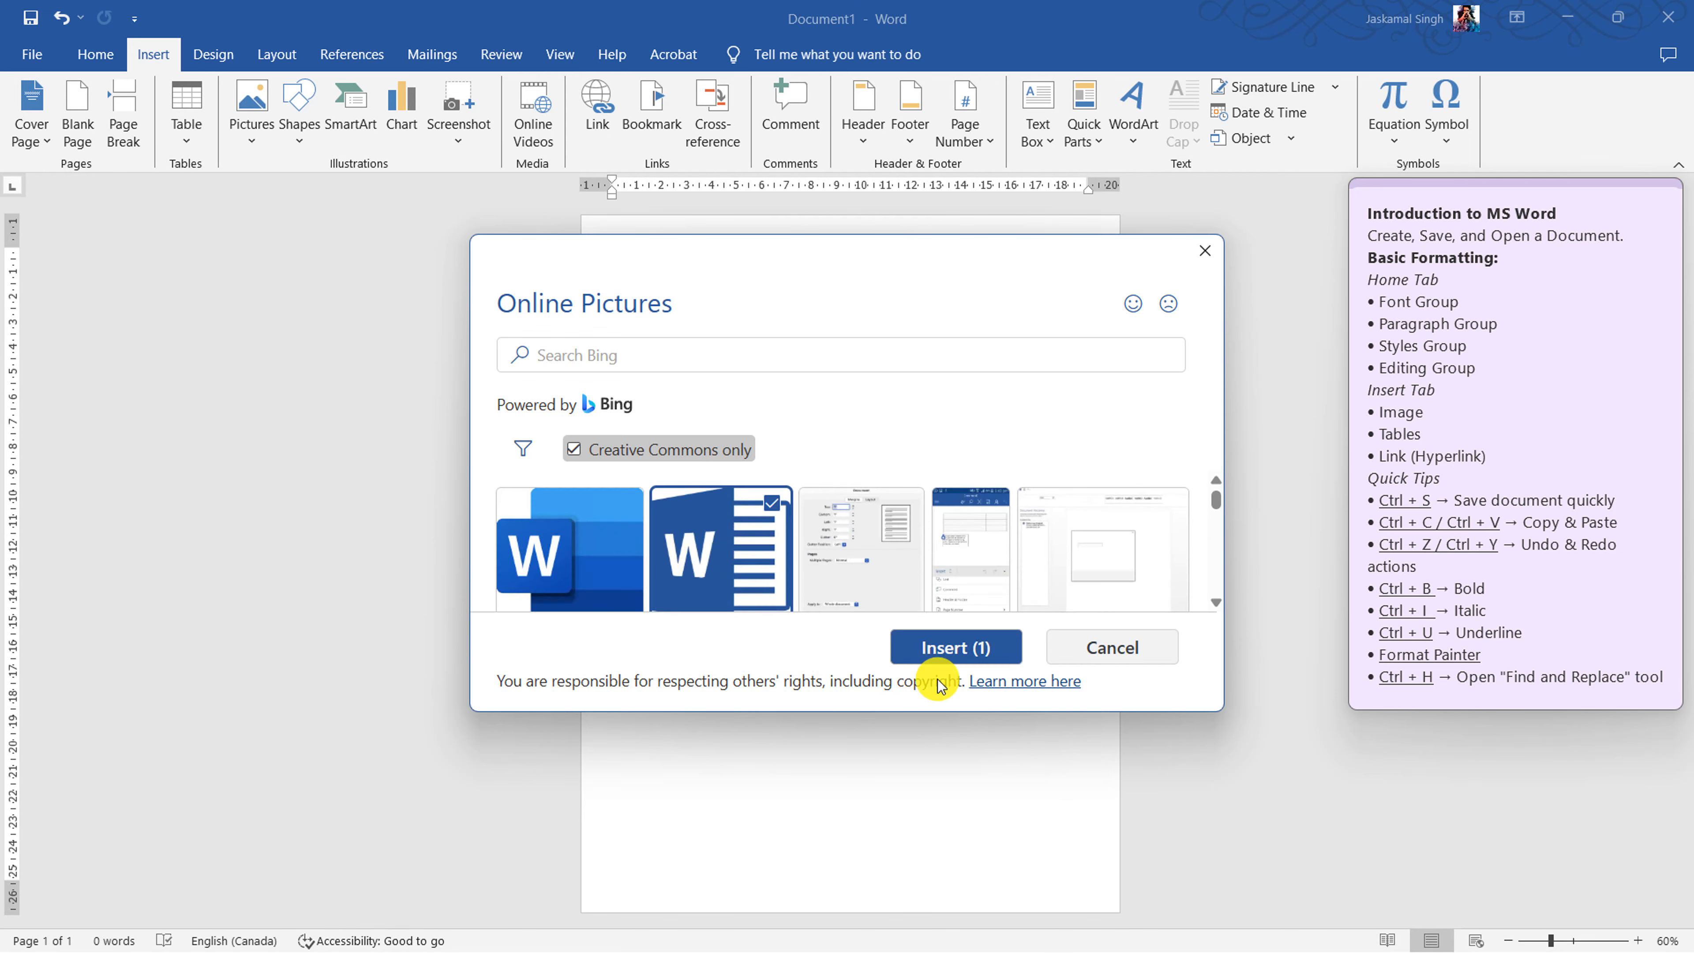
pyautogui.click(965, 649)
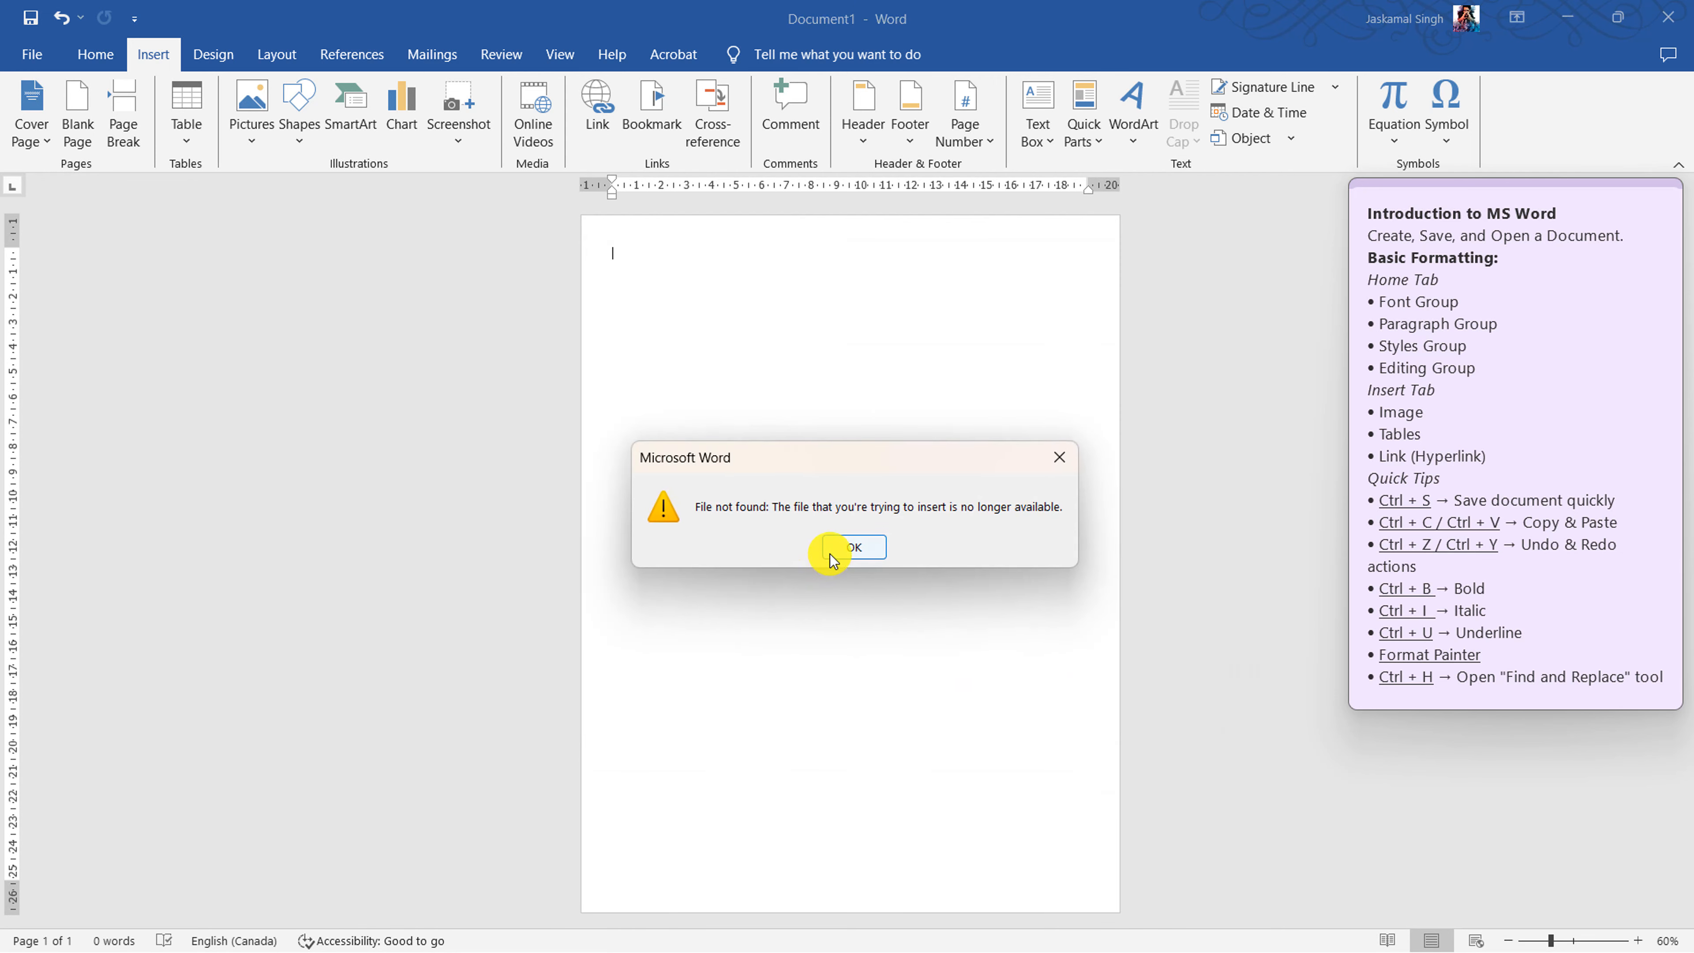
pyautogui.click(858, 549)
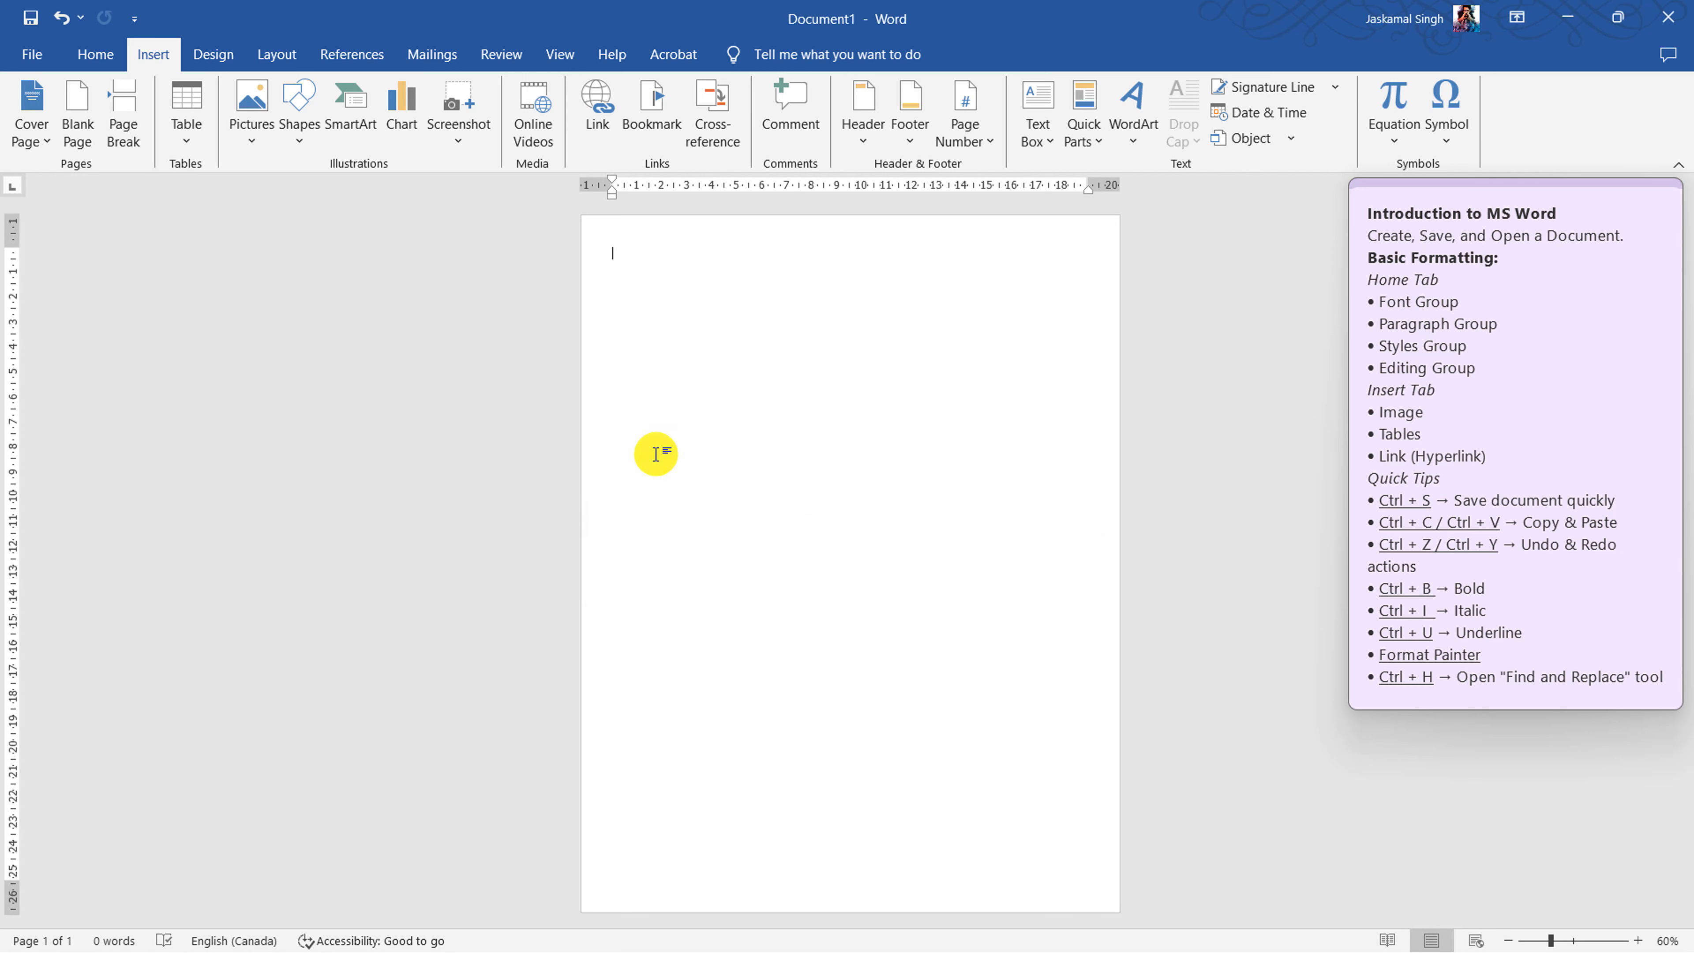
# - Search Bing's online pictures for "google" and insert the multicoloured Google logo on the page
pyautogui.click(256, 136)
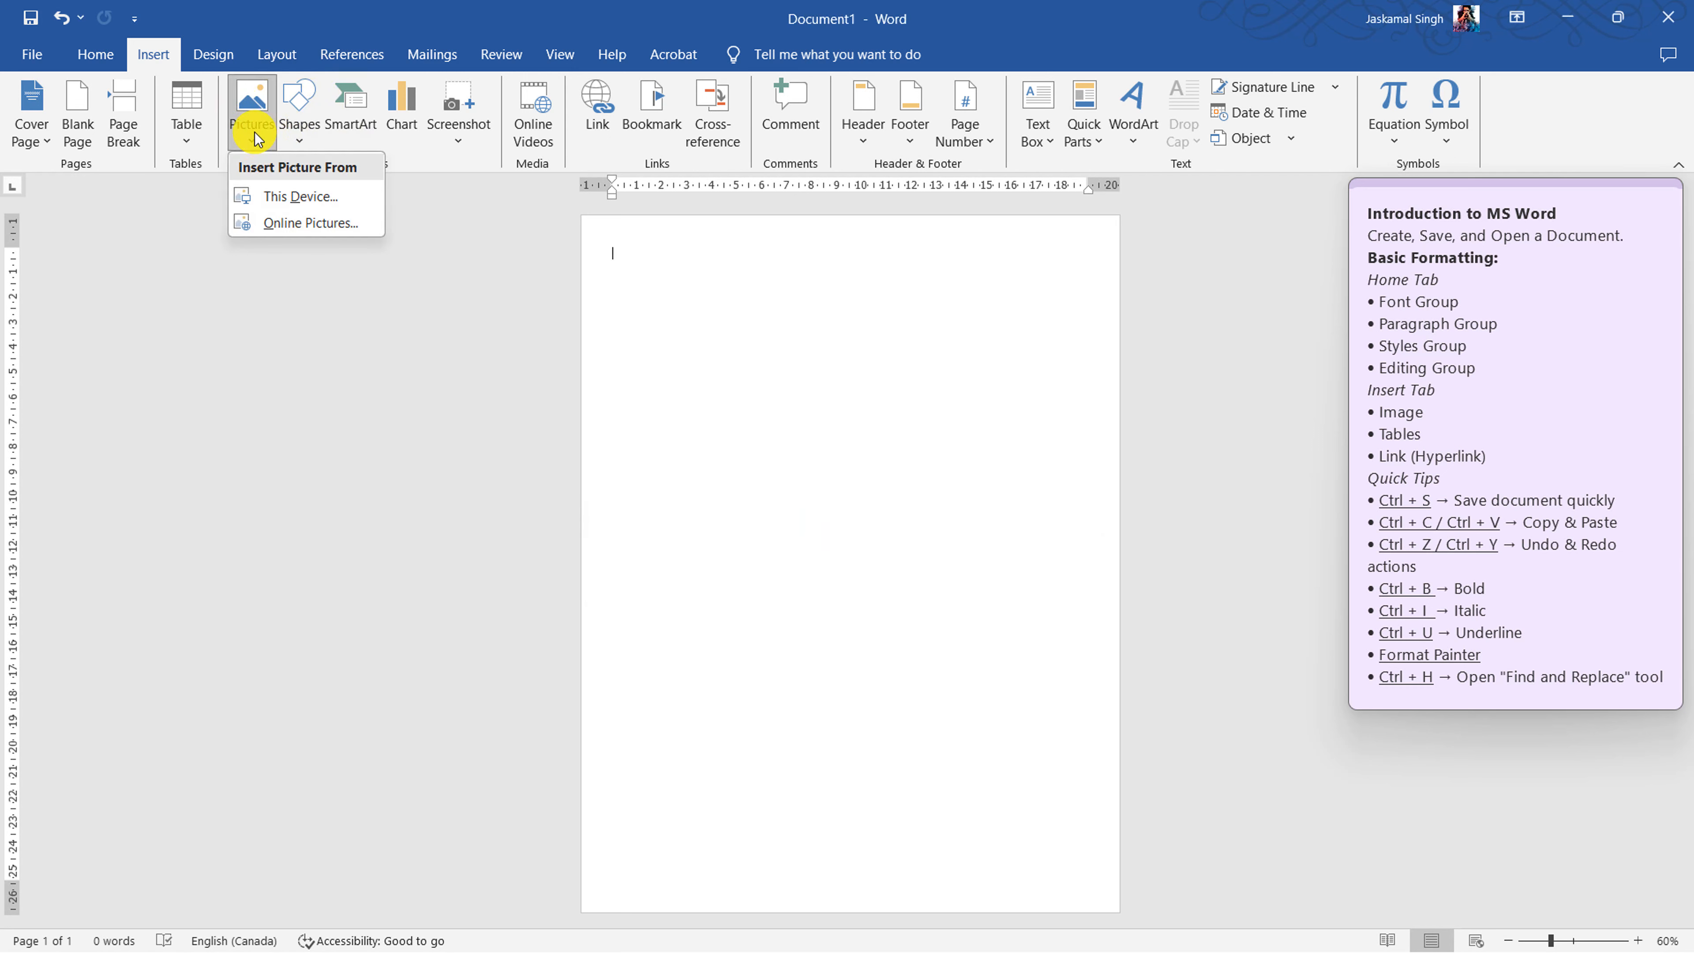
pyautogui.click(283, 223)
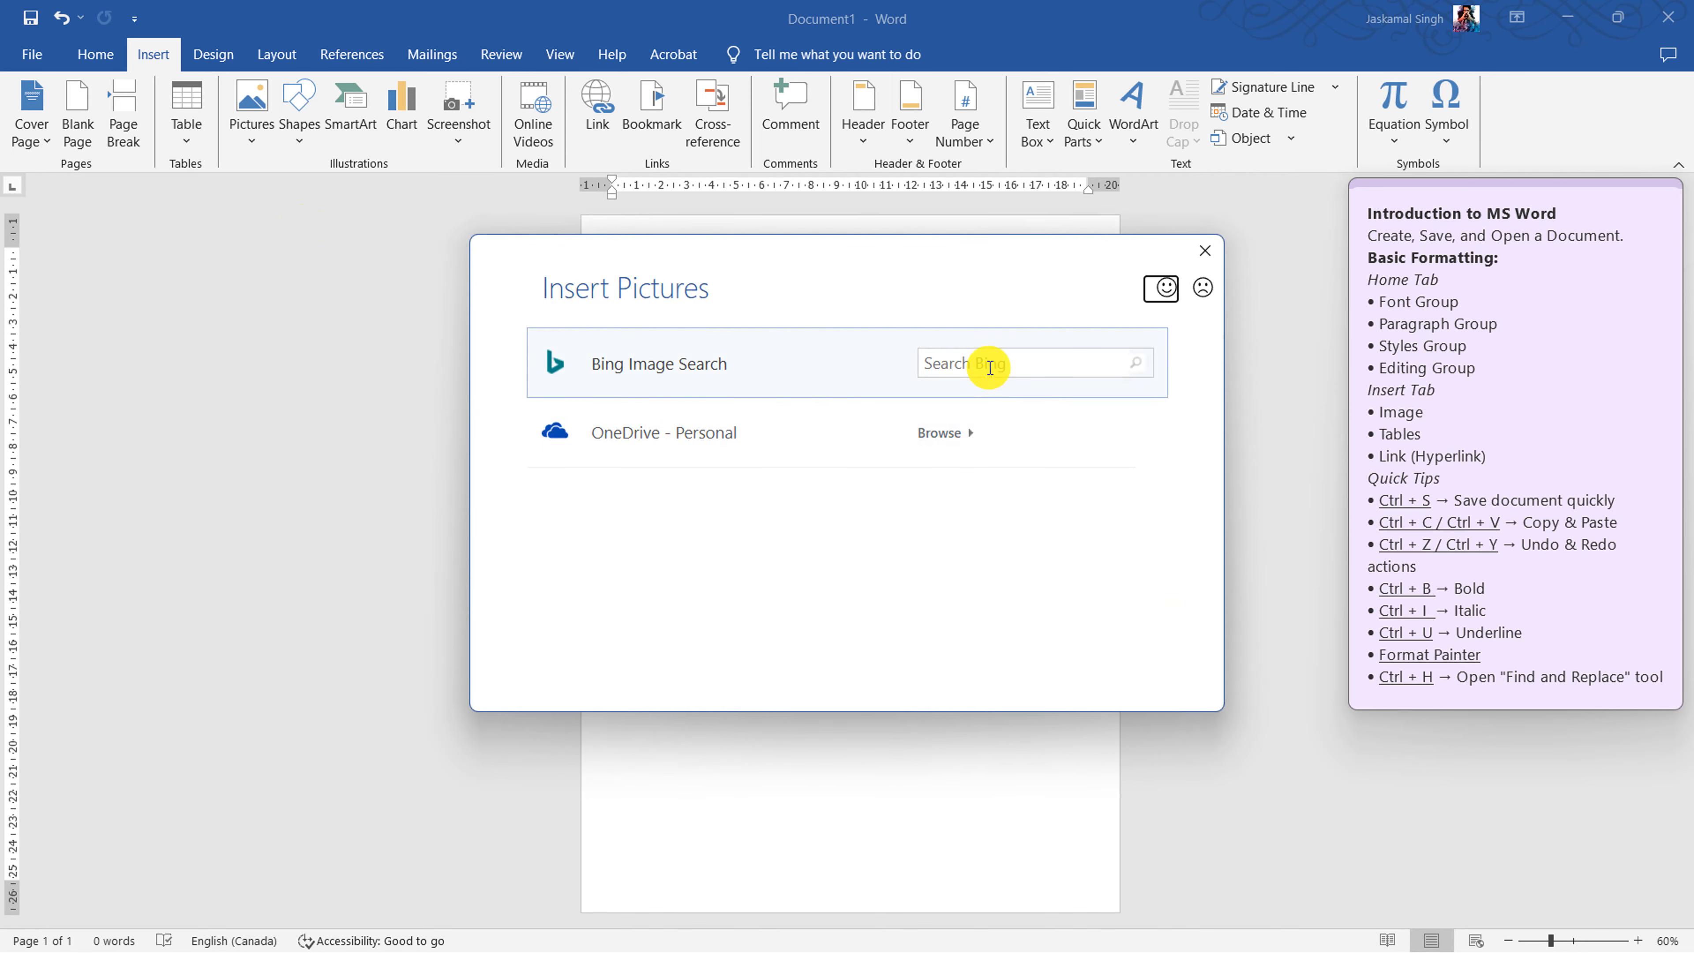
pyautogui.click(994, 361)
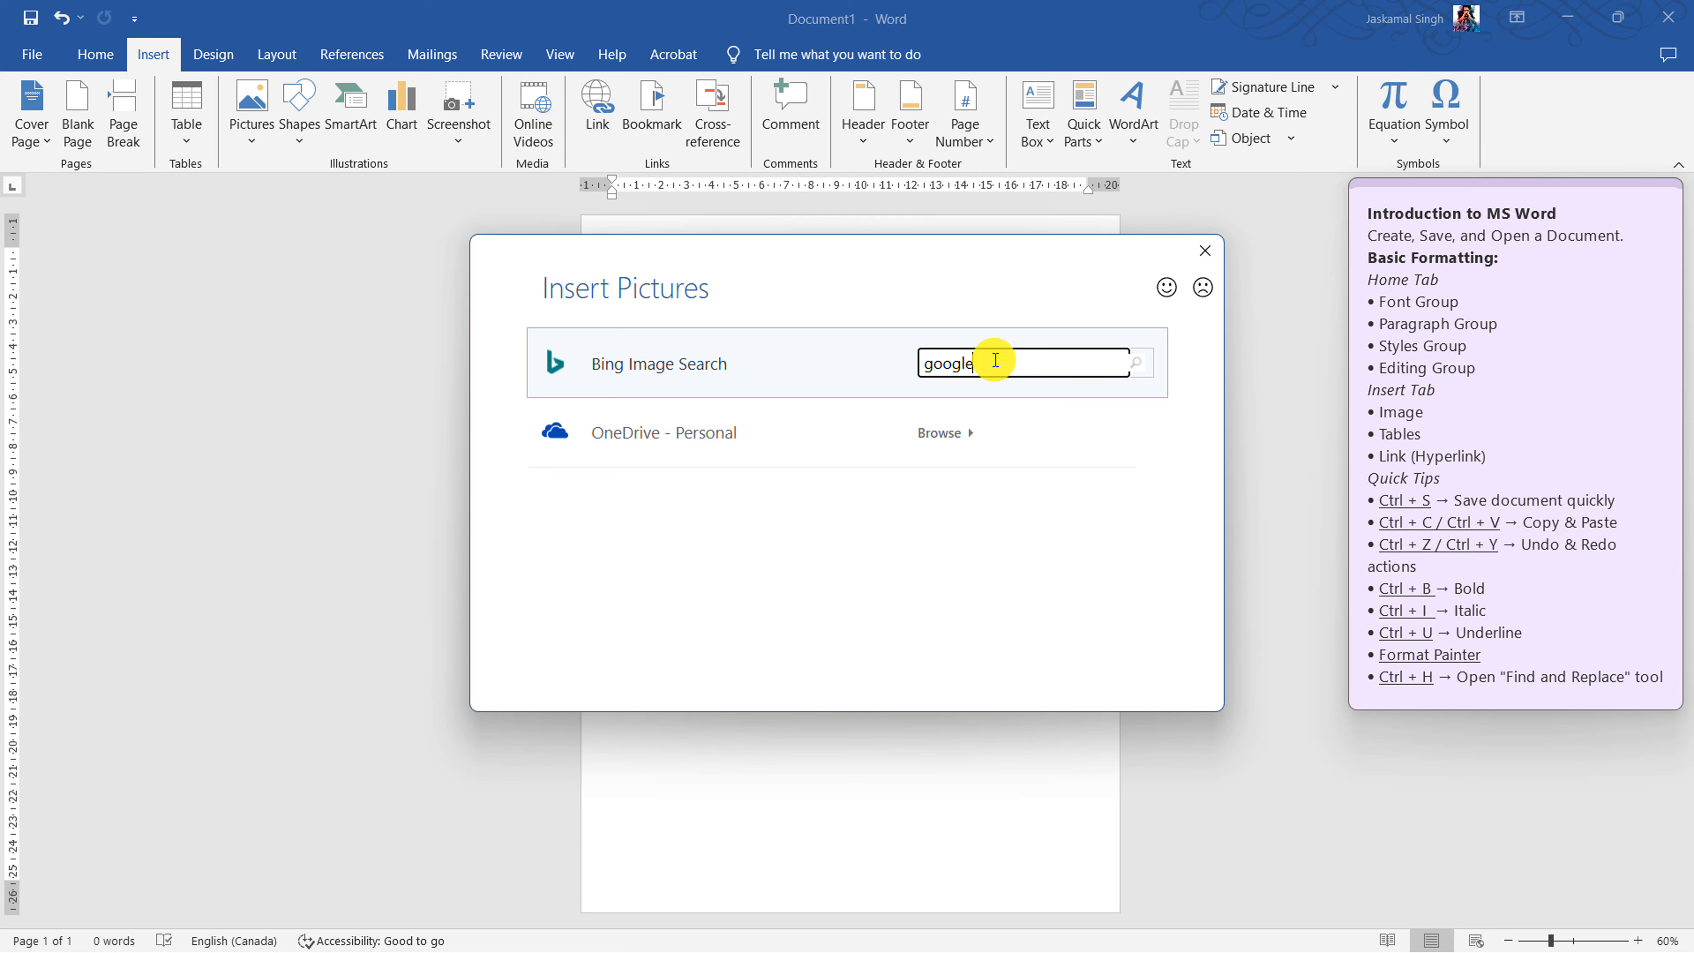
pyautogui.press('Return')
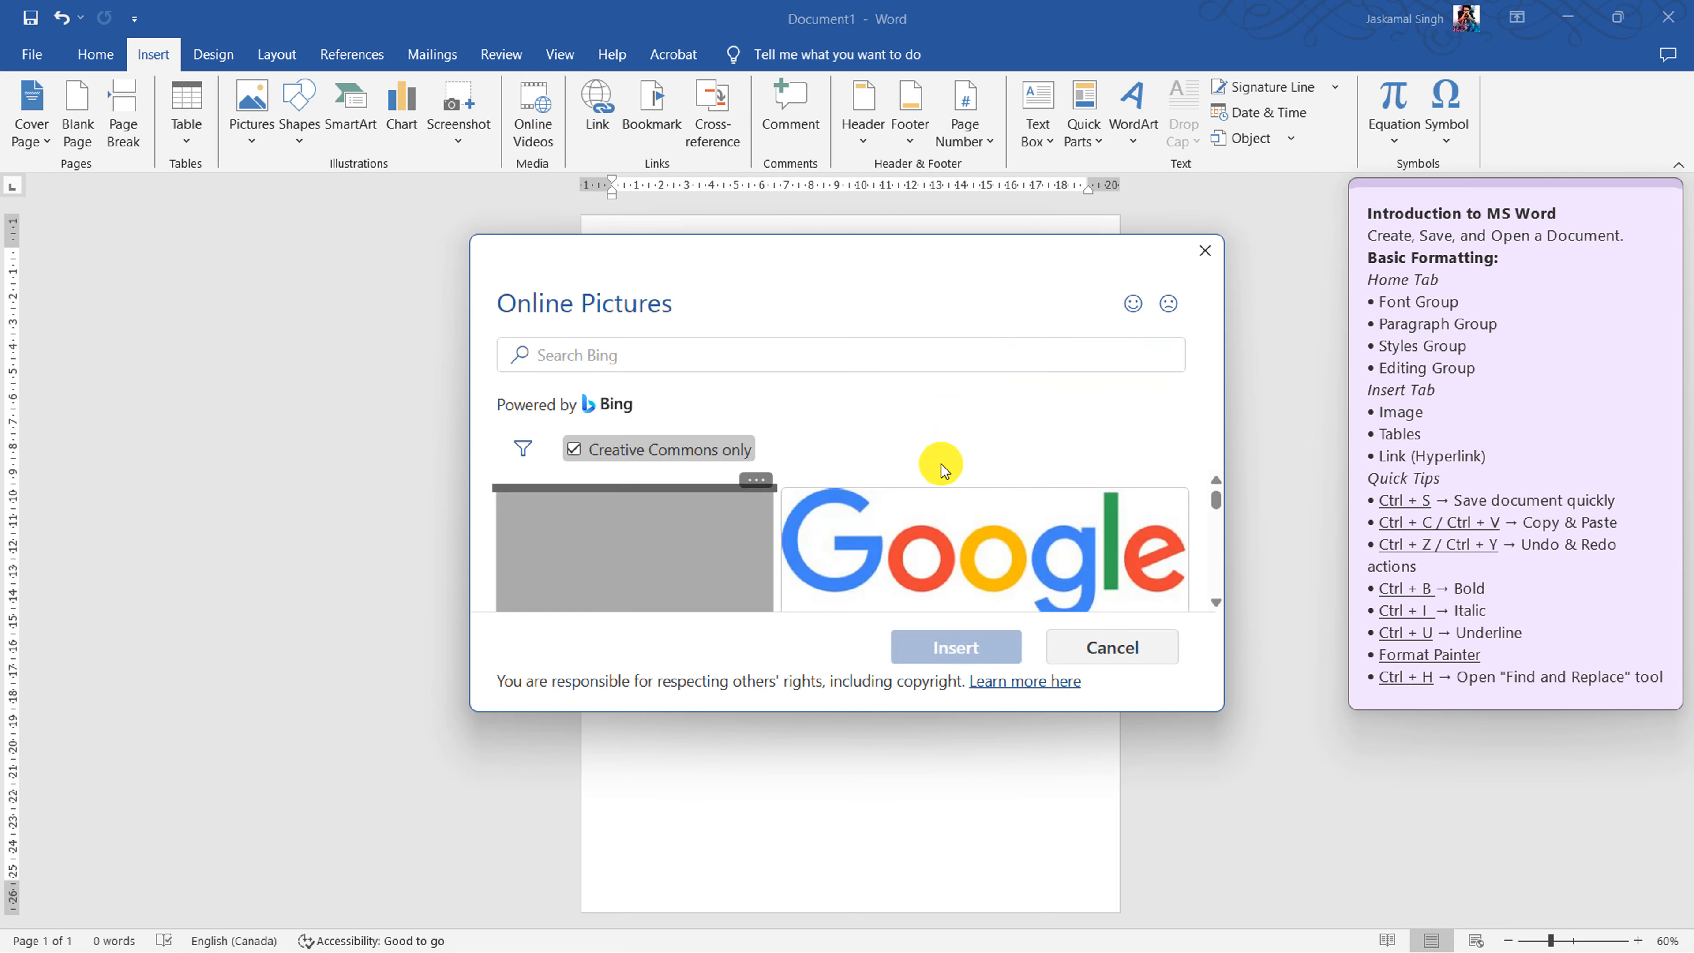
pyautogui.click(882, 501)
pyautogui.click(951, 648)
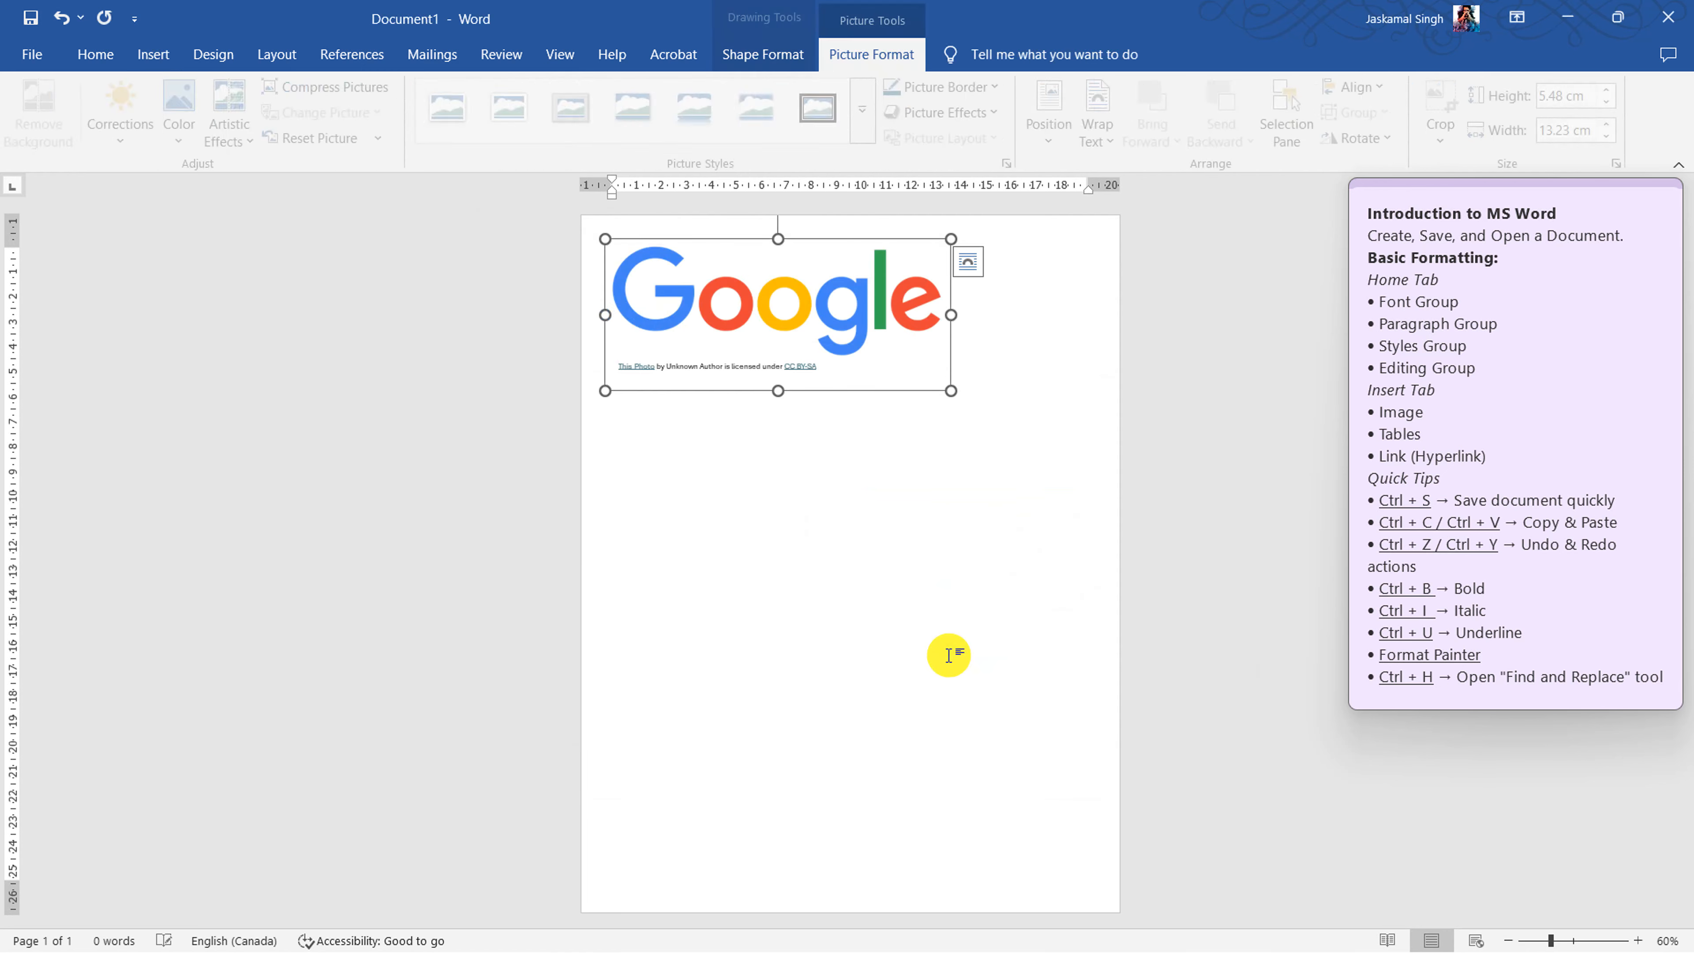
# - Examine the inserted Google logo and its attribution caption, selecting the whole group and the picture alone
pyautogui.click(1033, 529)
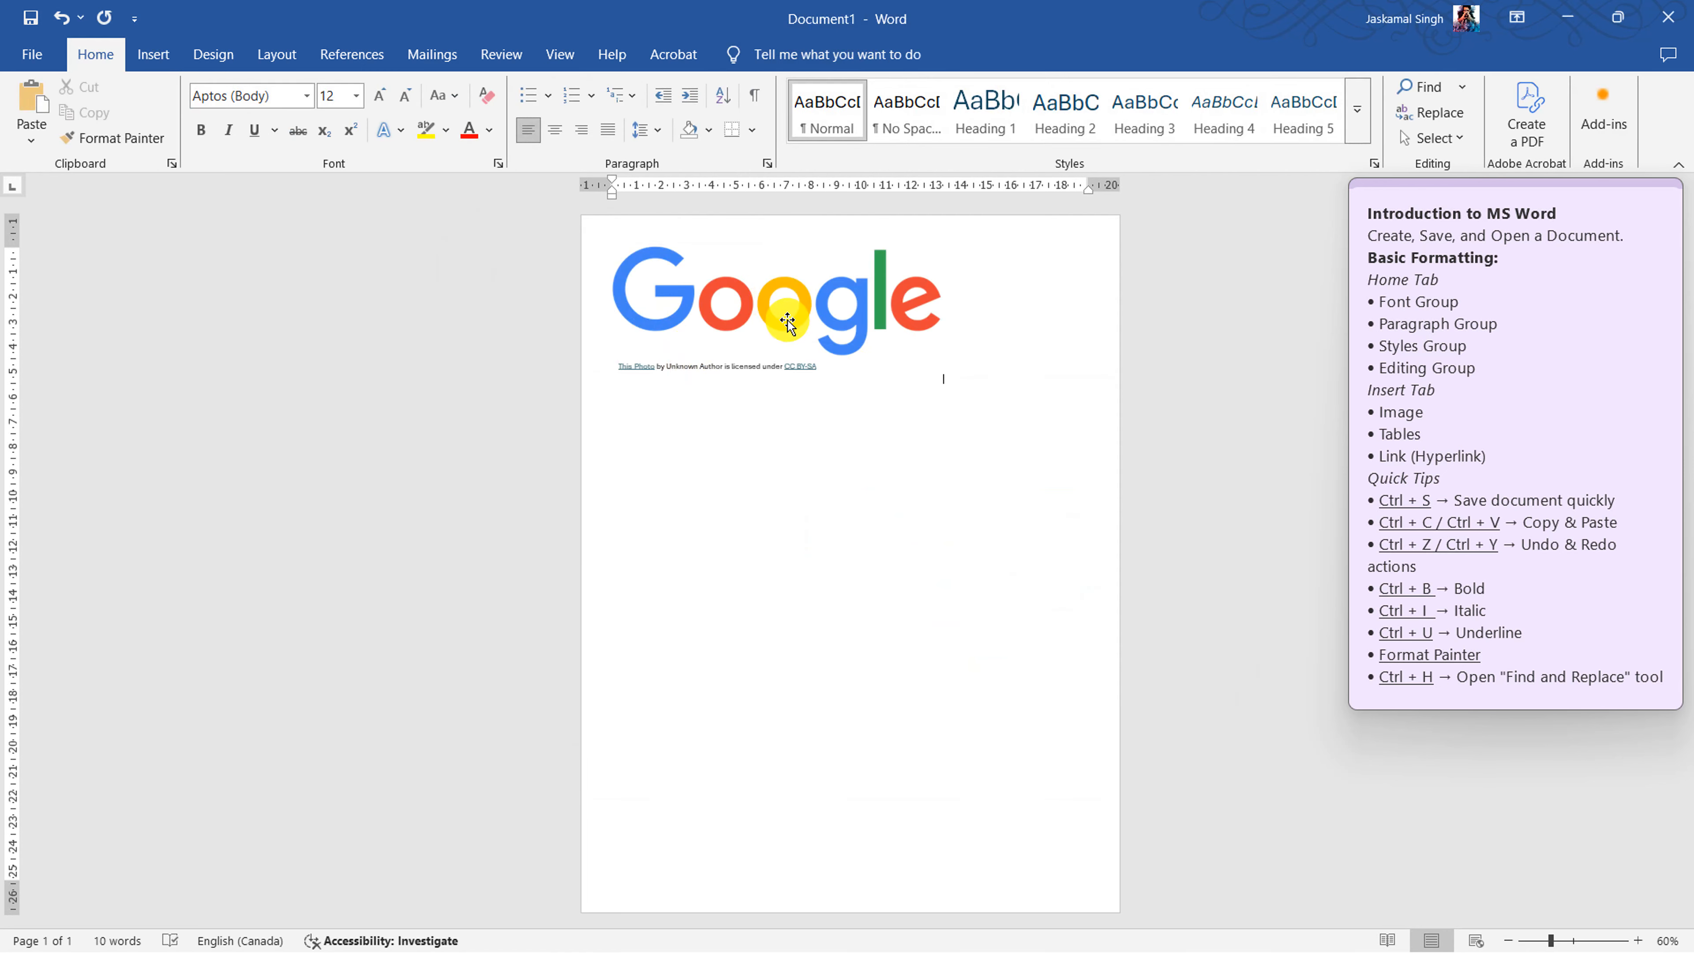
pyautogui.click(865, 357)
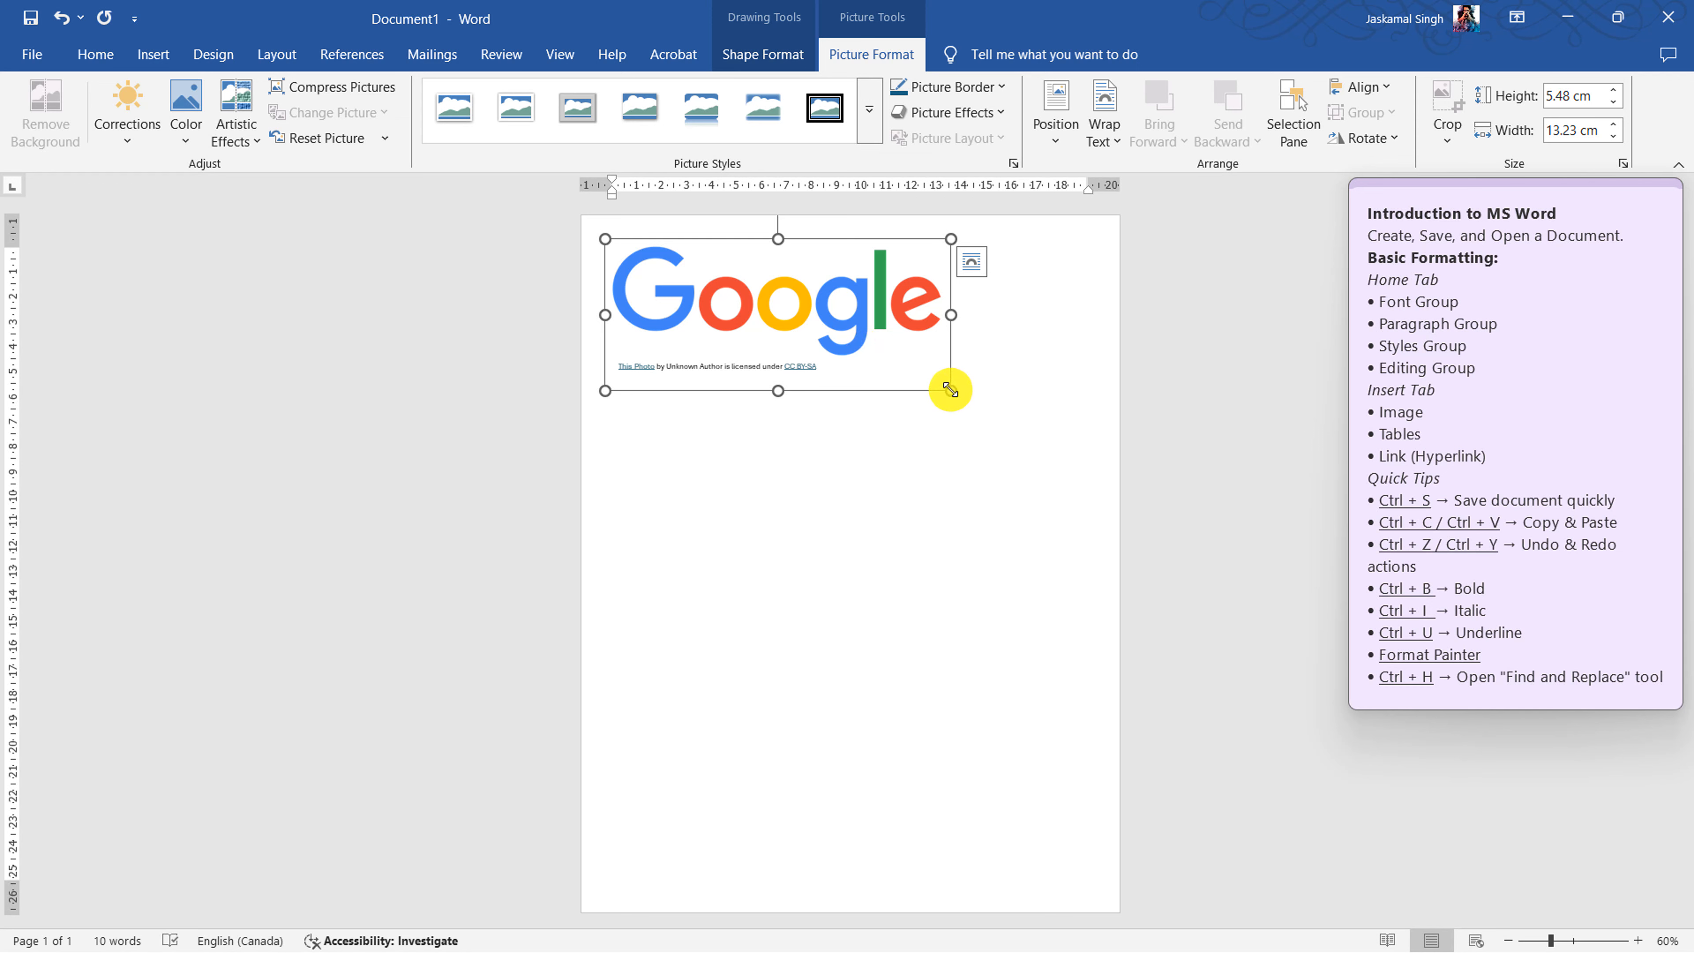
pyautogui.keyDown('ctrl'); pyautogui.scroll(5, 927, 375); pyautogui.keyUp('ctrl')
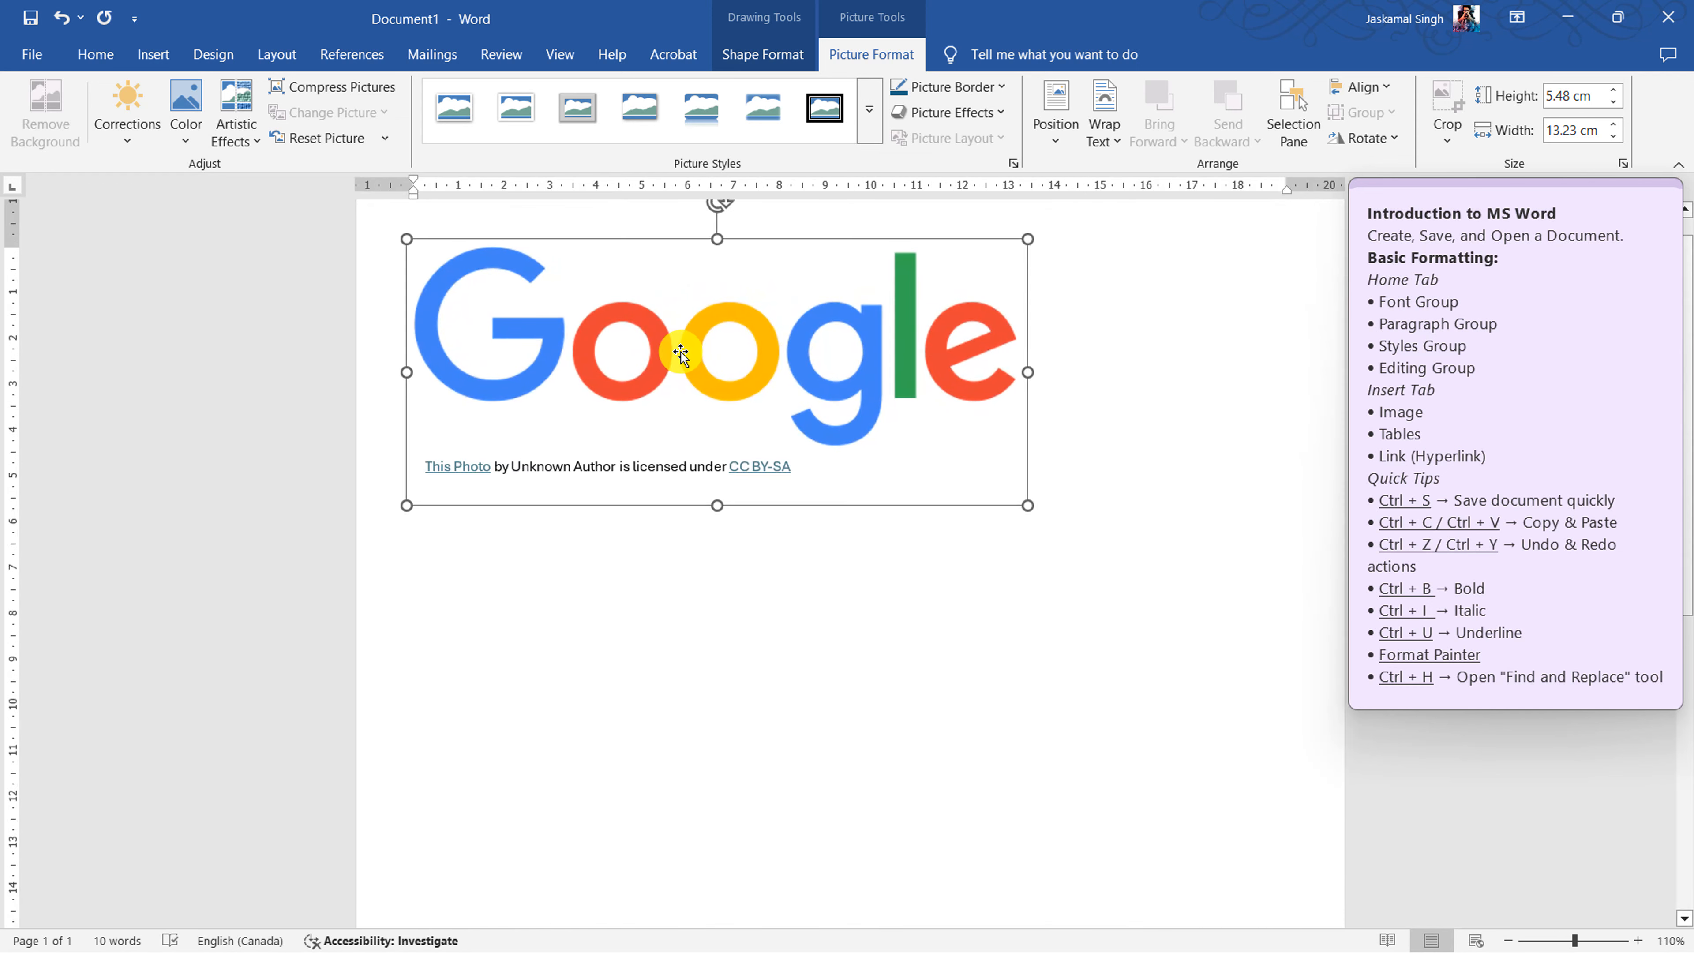
pyautogui.click(680, 354)
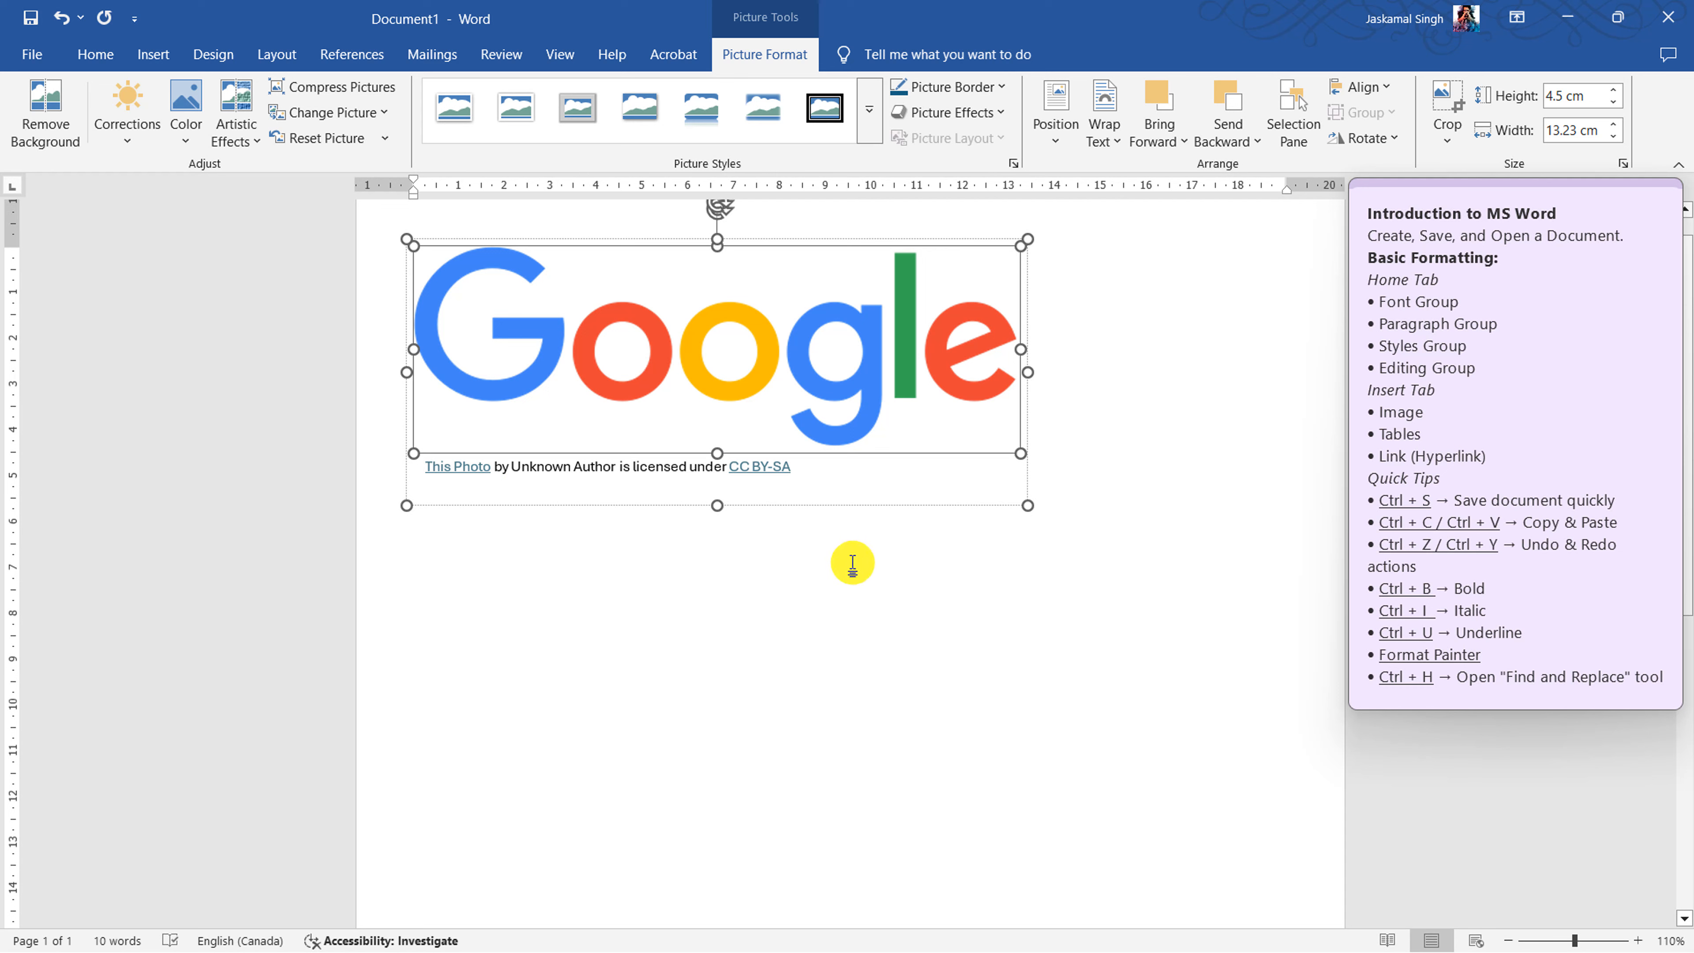
pyautogui.press('Escape')
pyautogui.click(1013, 417)
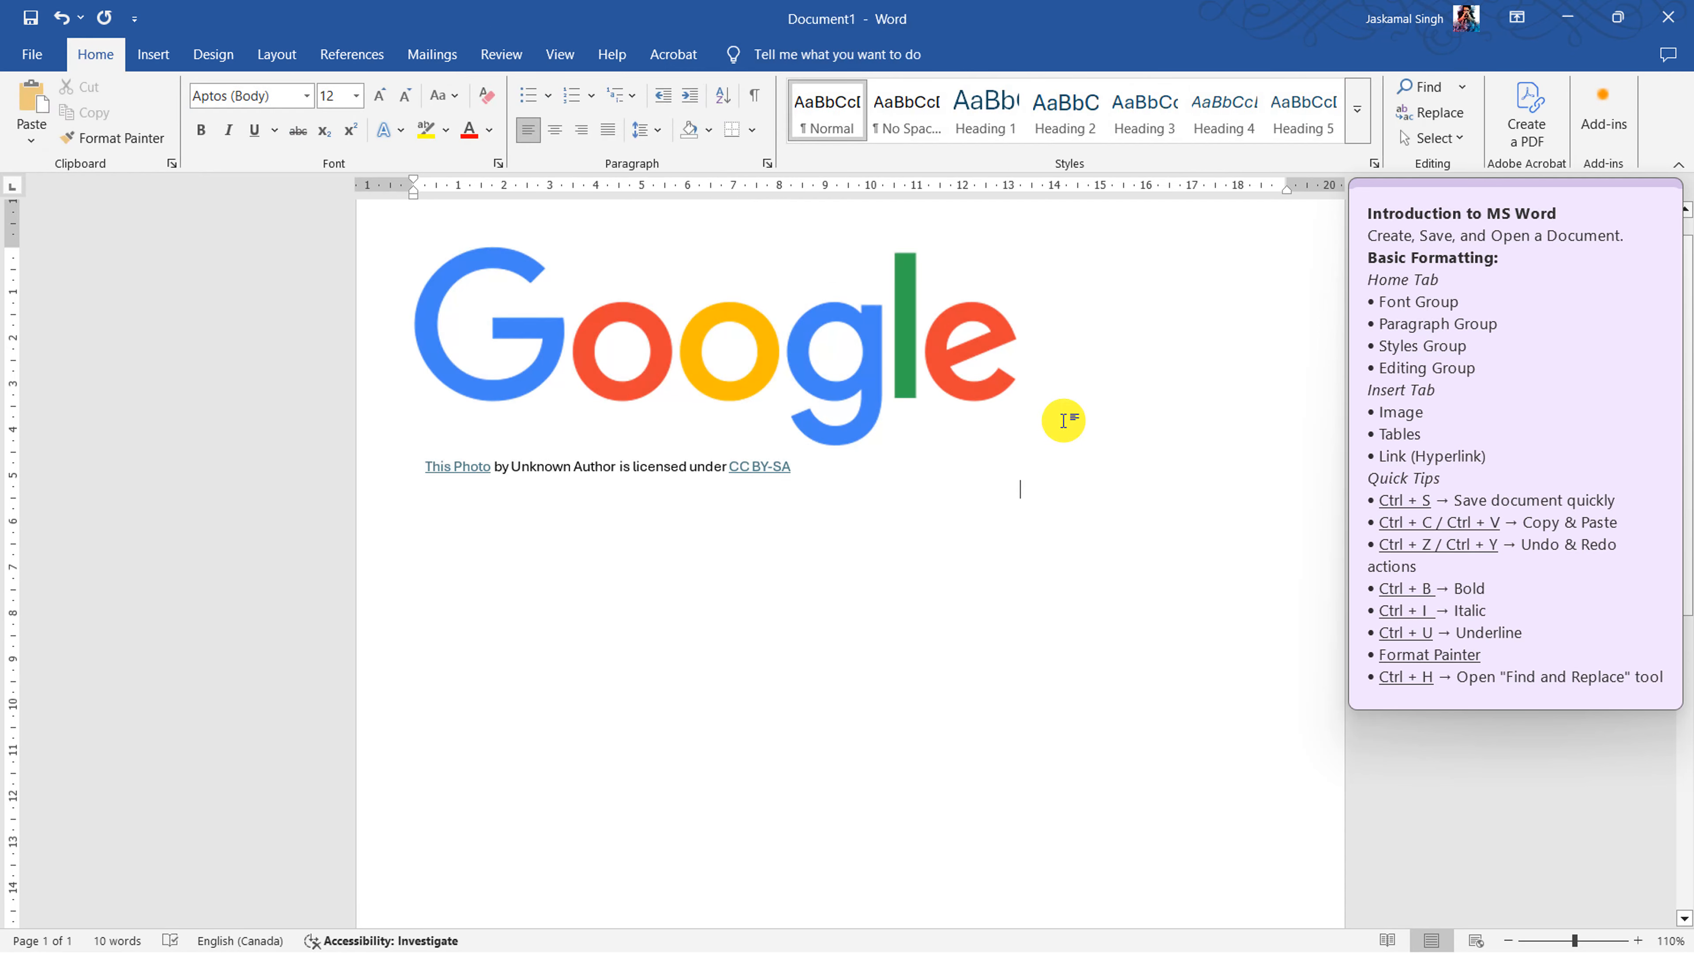
pyautogui.scroll(-6, 1107, 373)
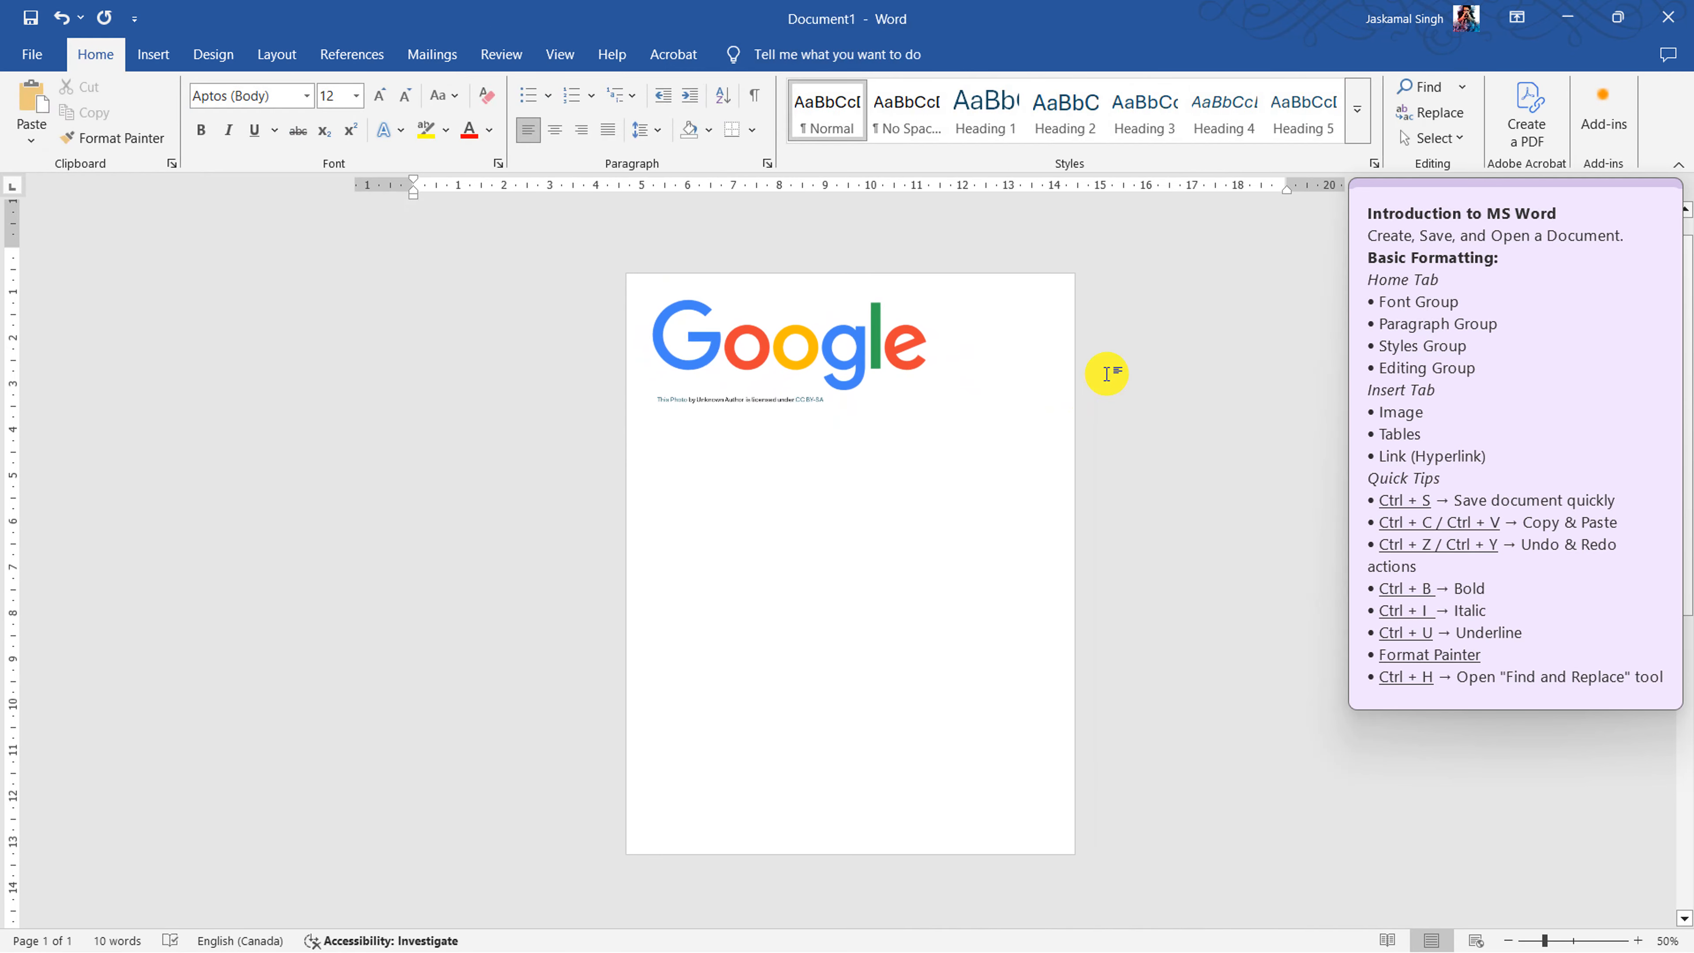
# - Delete the Google logo together with its attribution caption, leaving the page blank
pyautogui.click(790, 351)
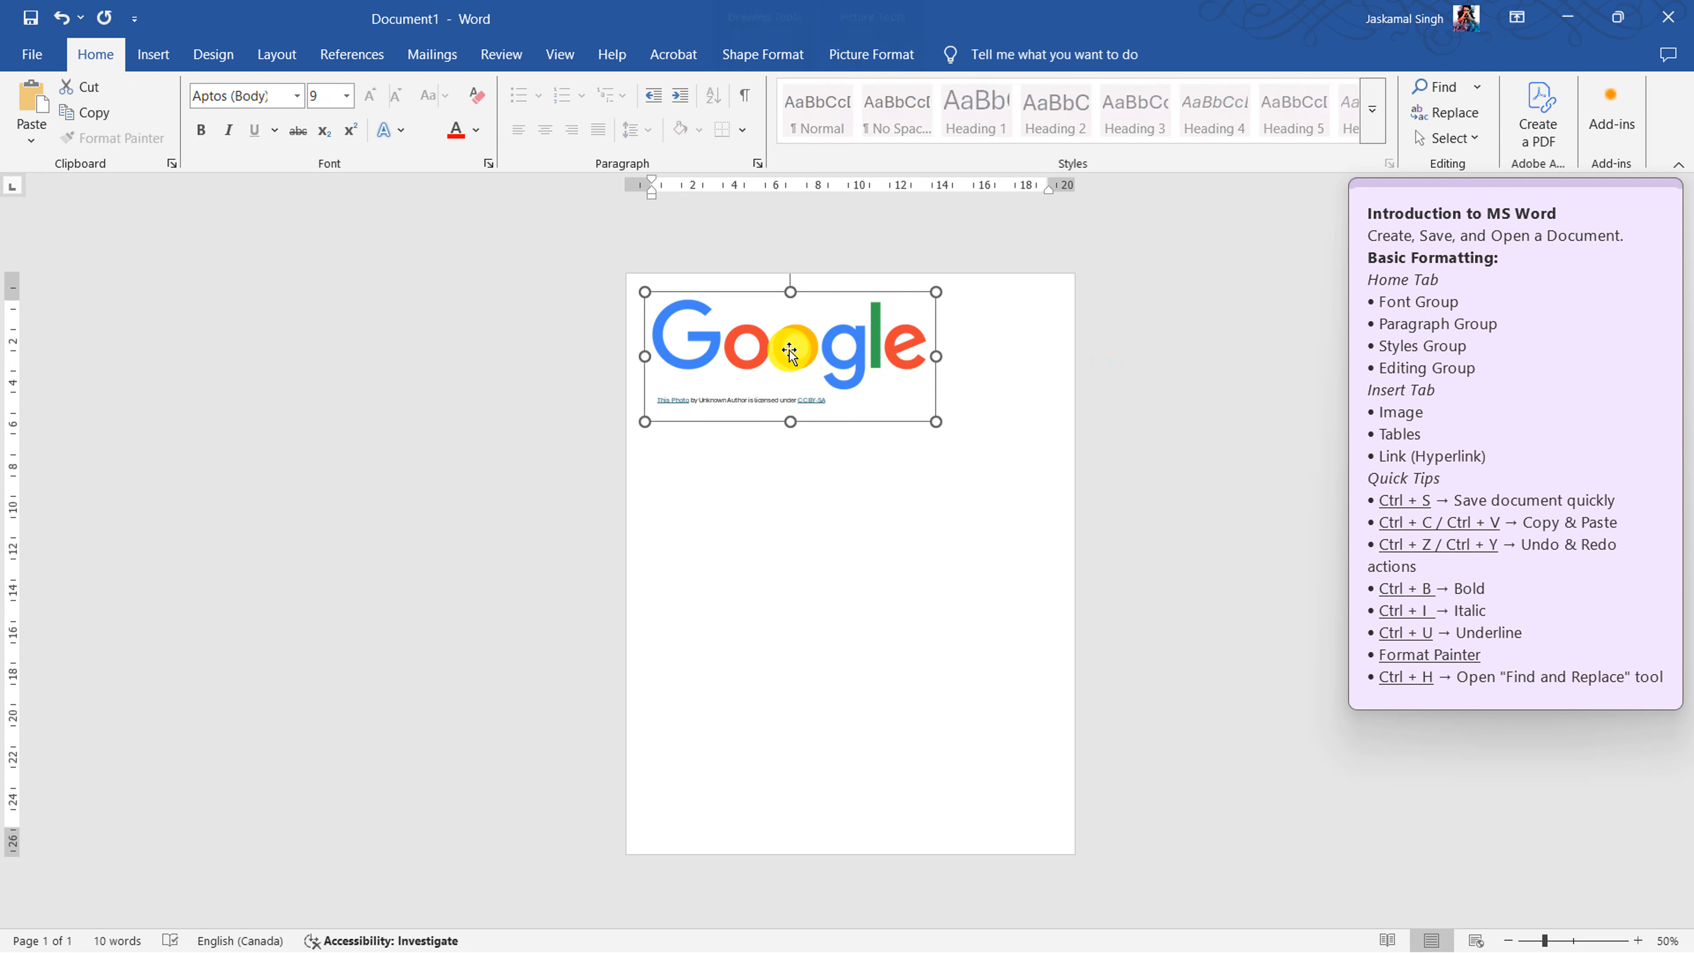
pyautogui.rightClick(789, 351)
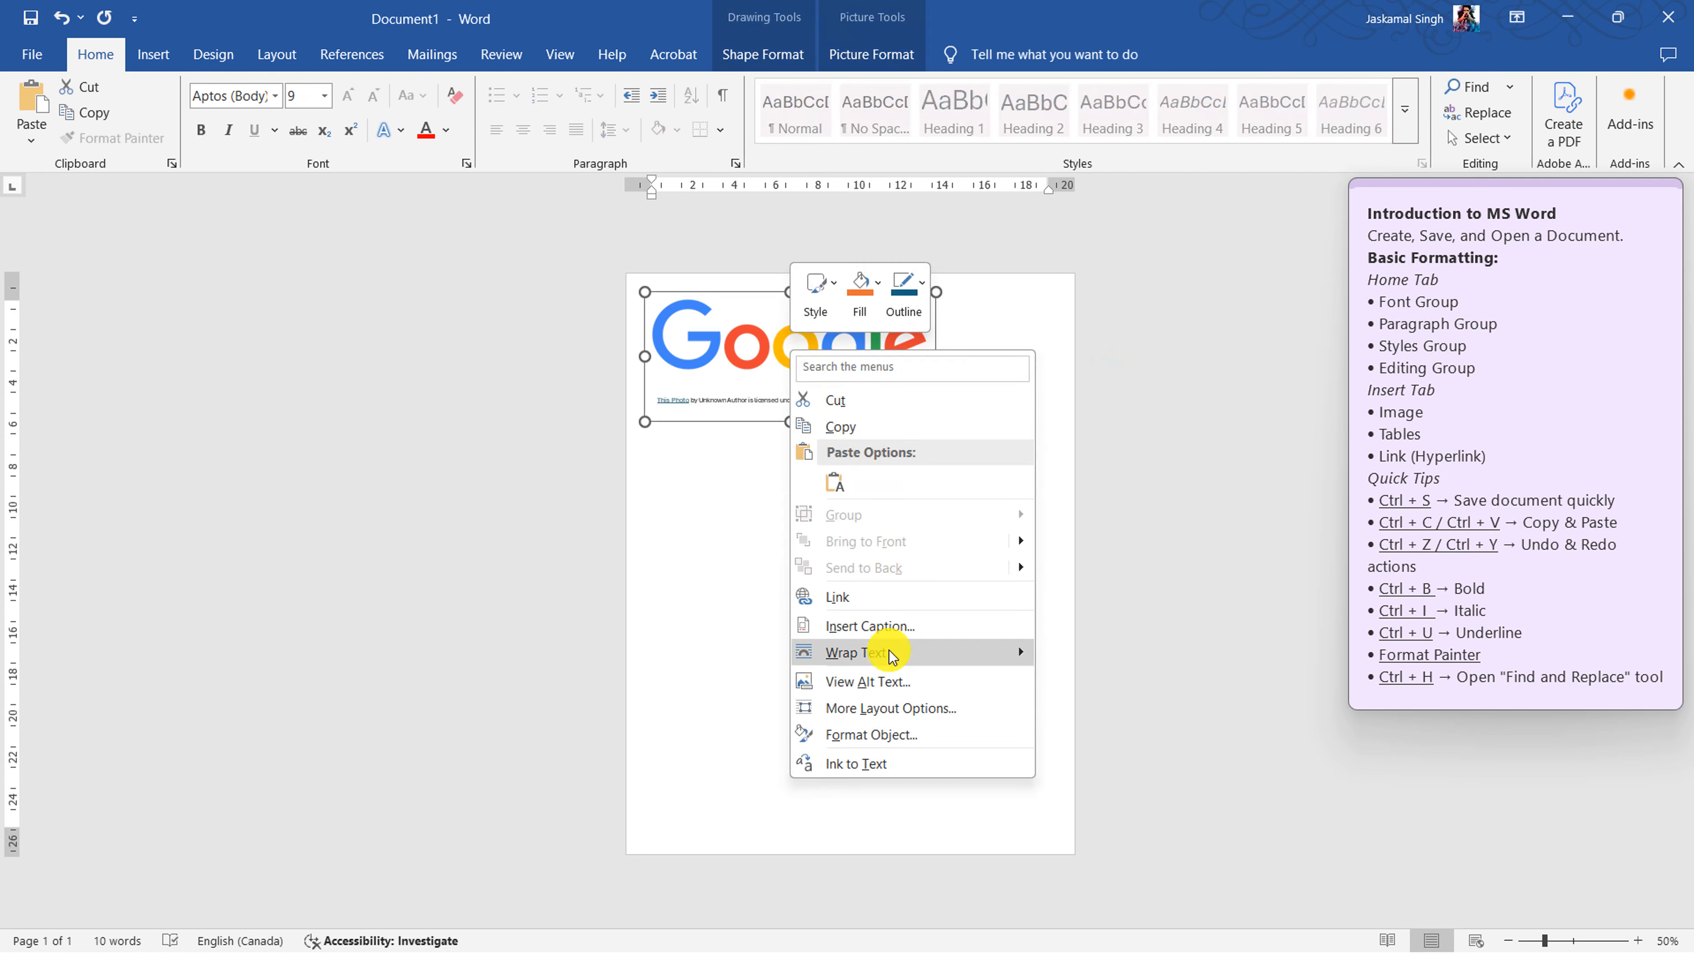
pyautogui.click(729, 378)
pyautogui.press('Delete')
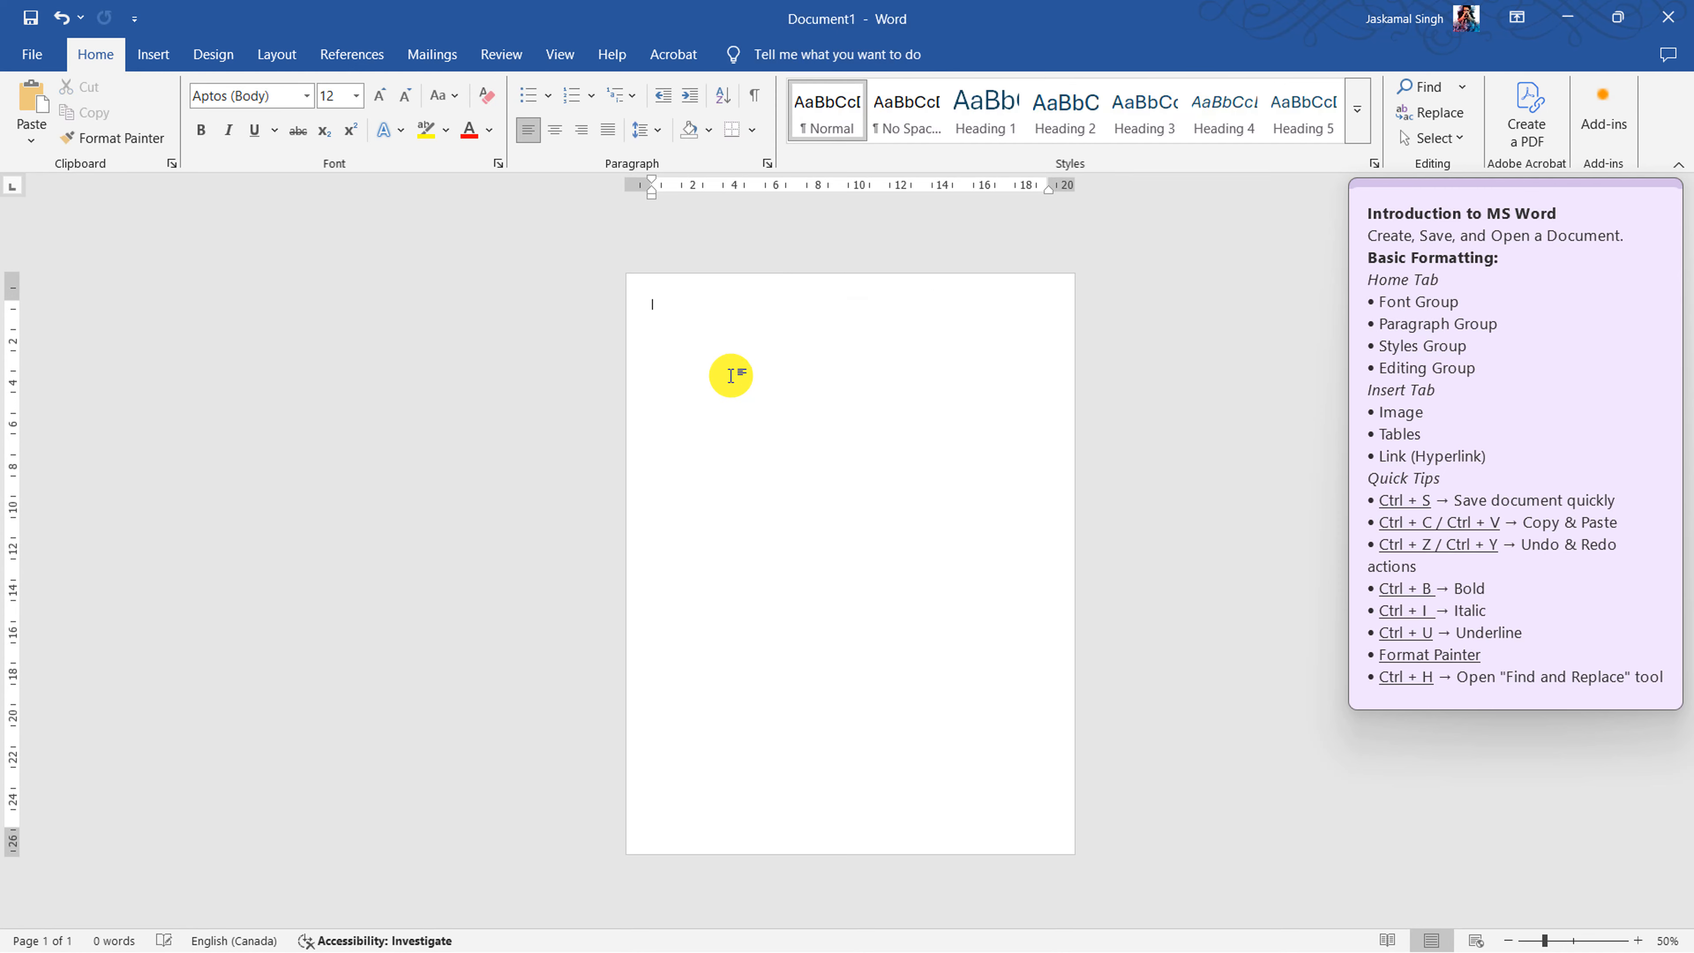
# - View the file browser for inserting a picture from this device, and close it without choosing a file
pyautogui.click(152, 55)
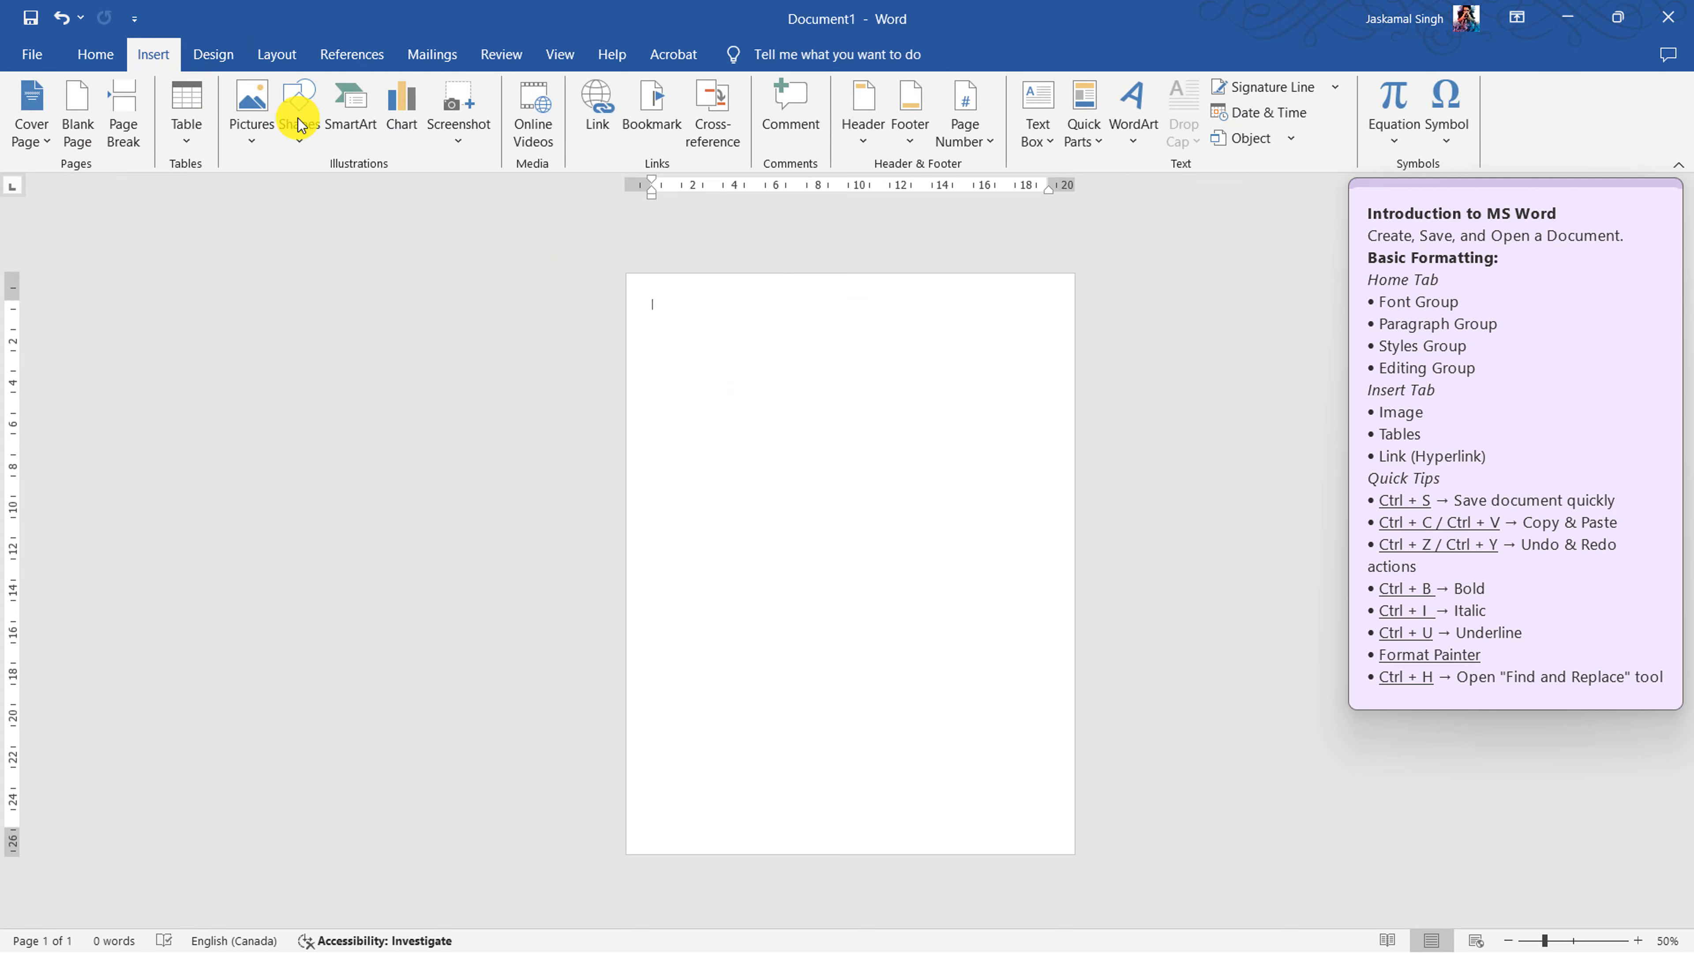
pyautogui.click(250, 123)
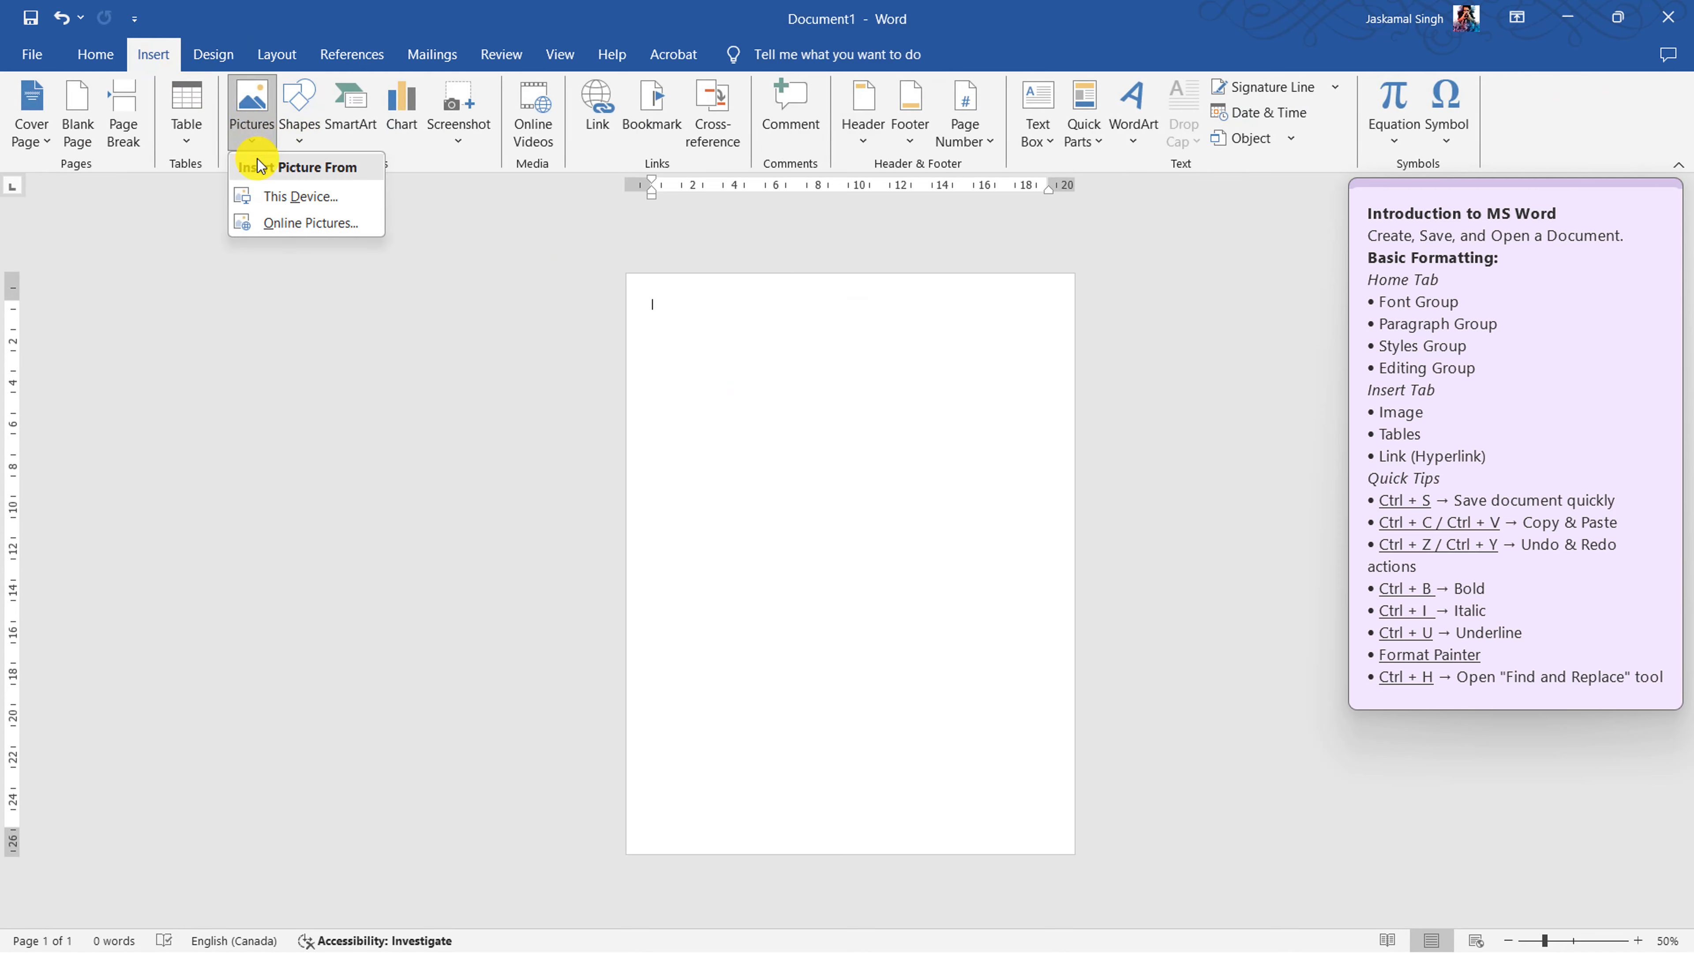
pyautogui.click(349, 198)
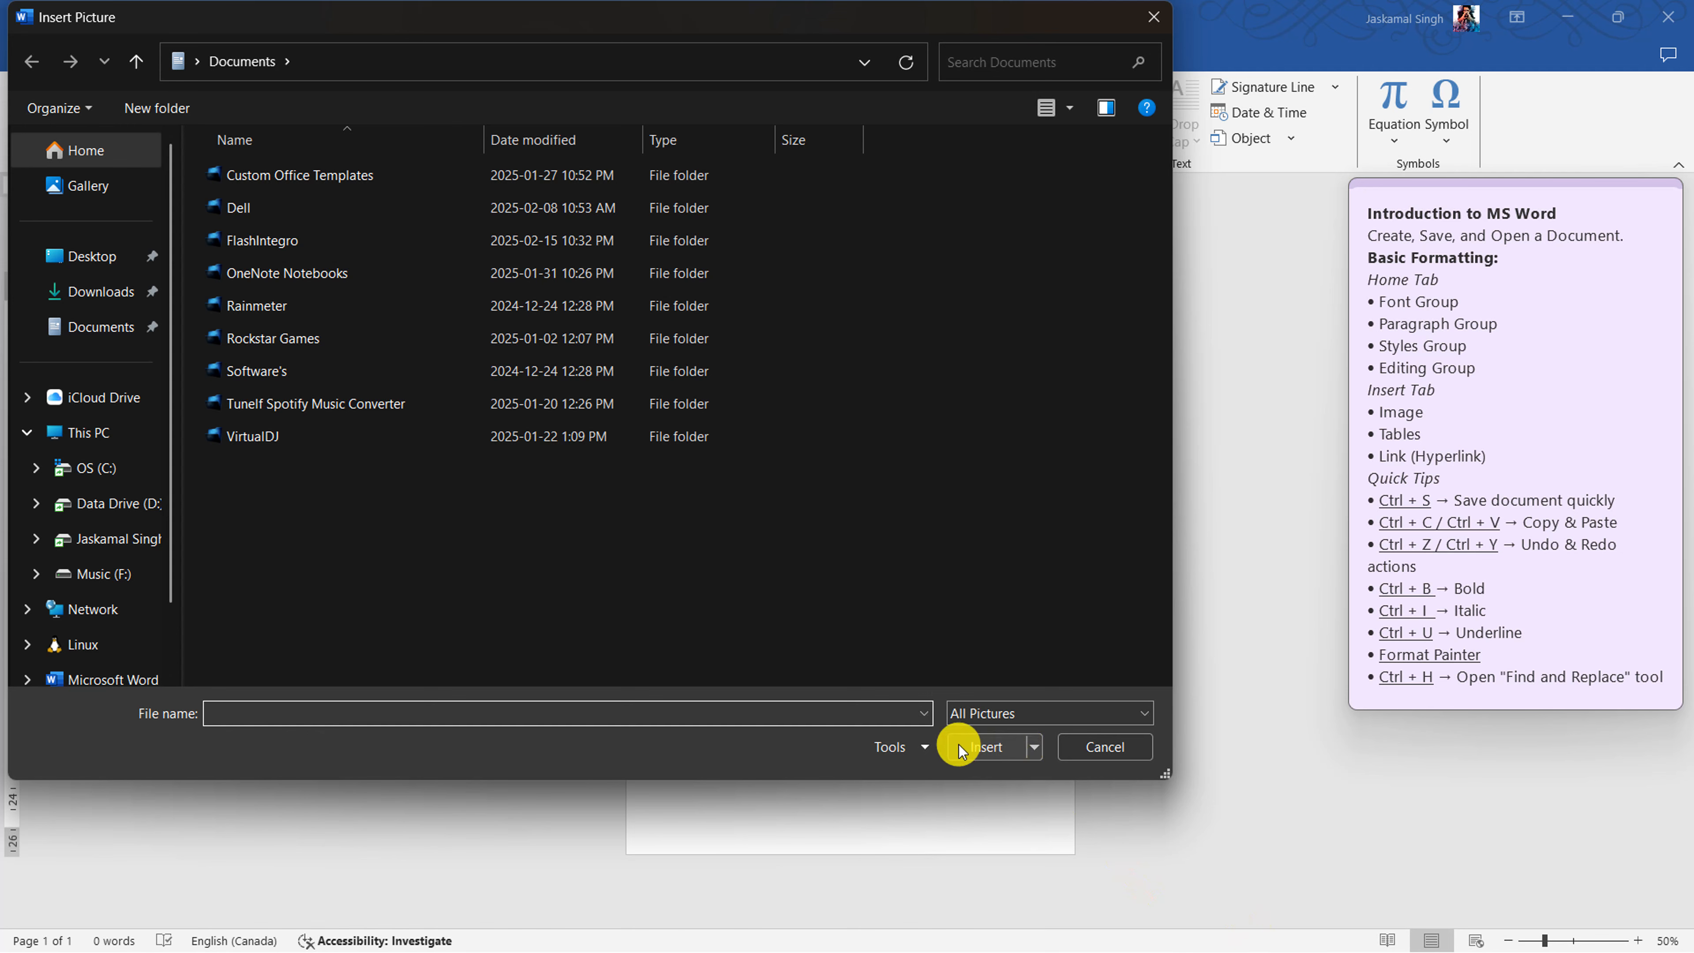
pyautogui.click(1104, 747)
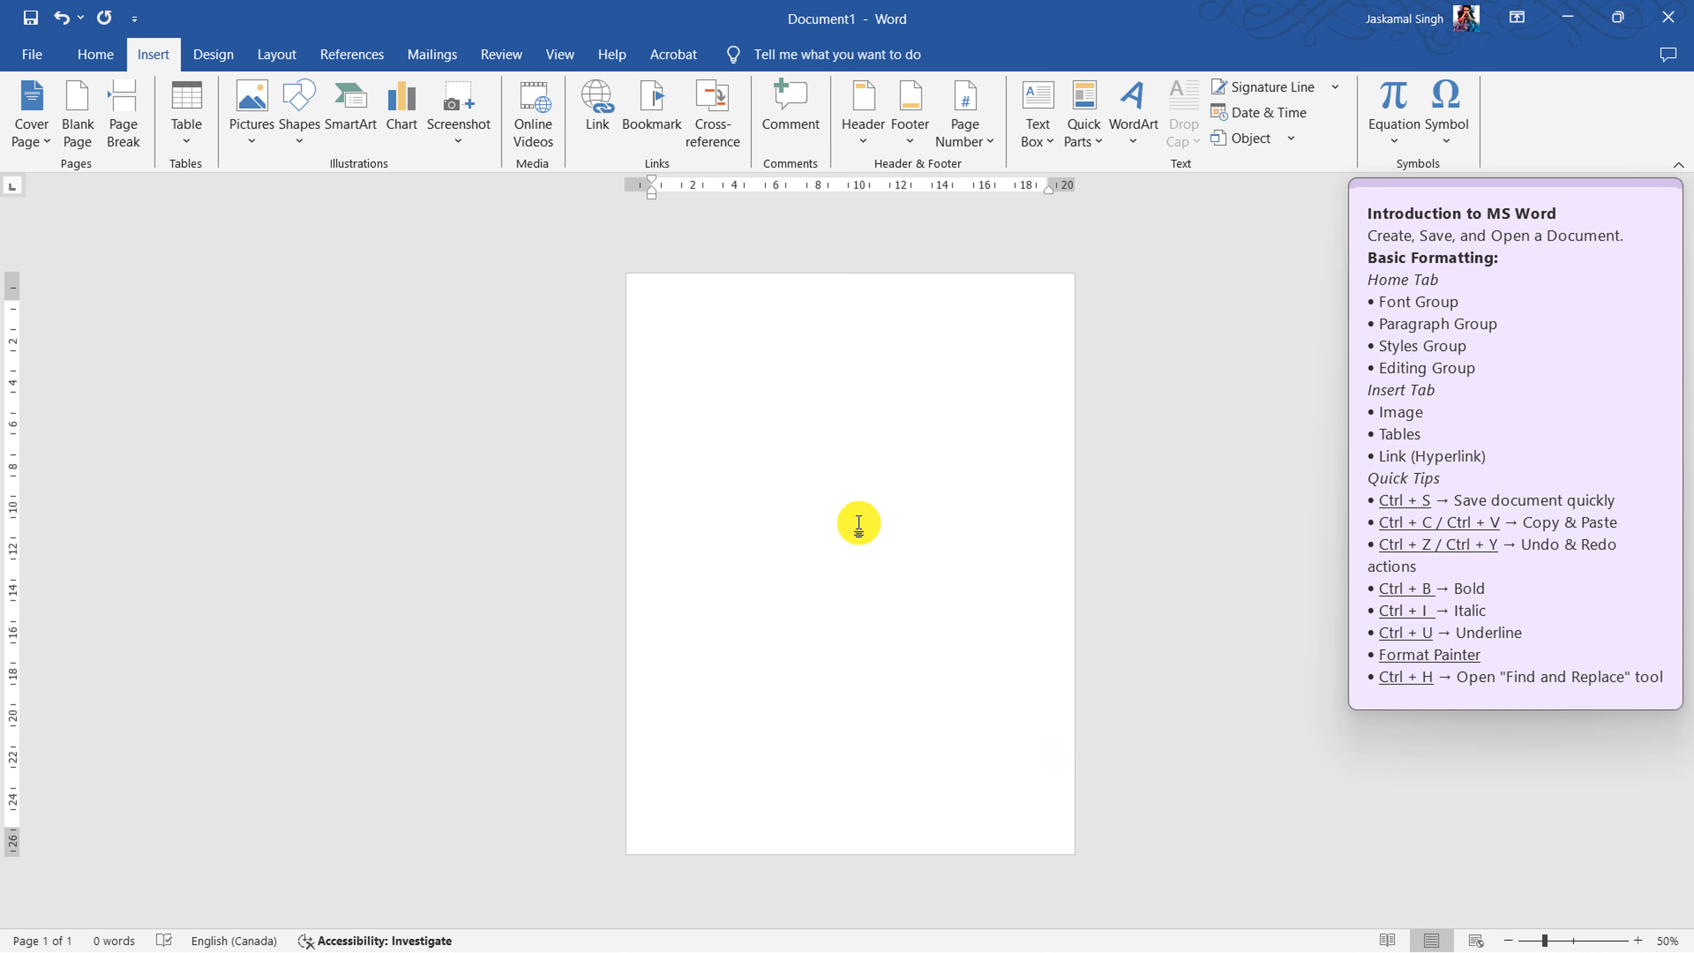
# - Draw a nearly horizontal arrow line about 13 cm long across the upper part of the page
pyautogui.click(297, 132)
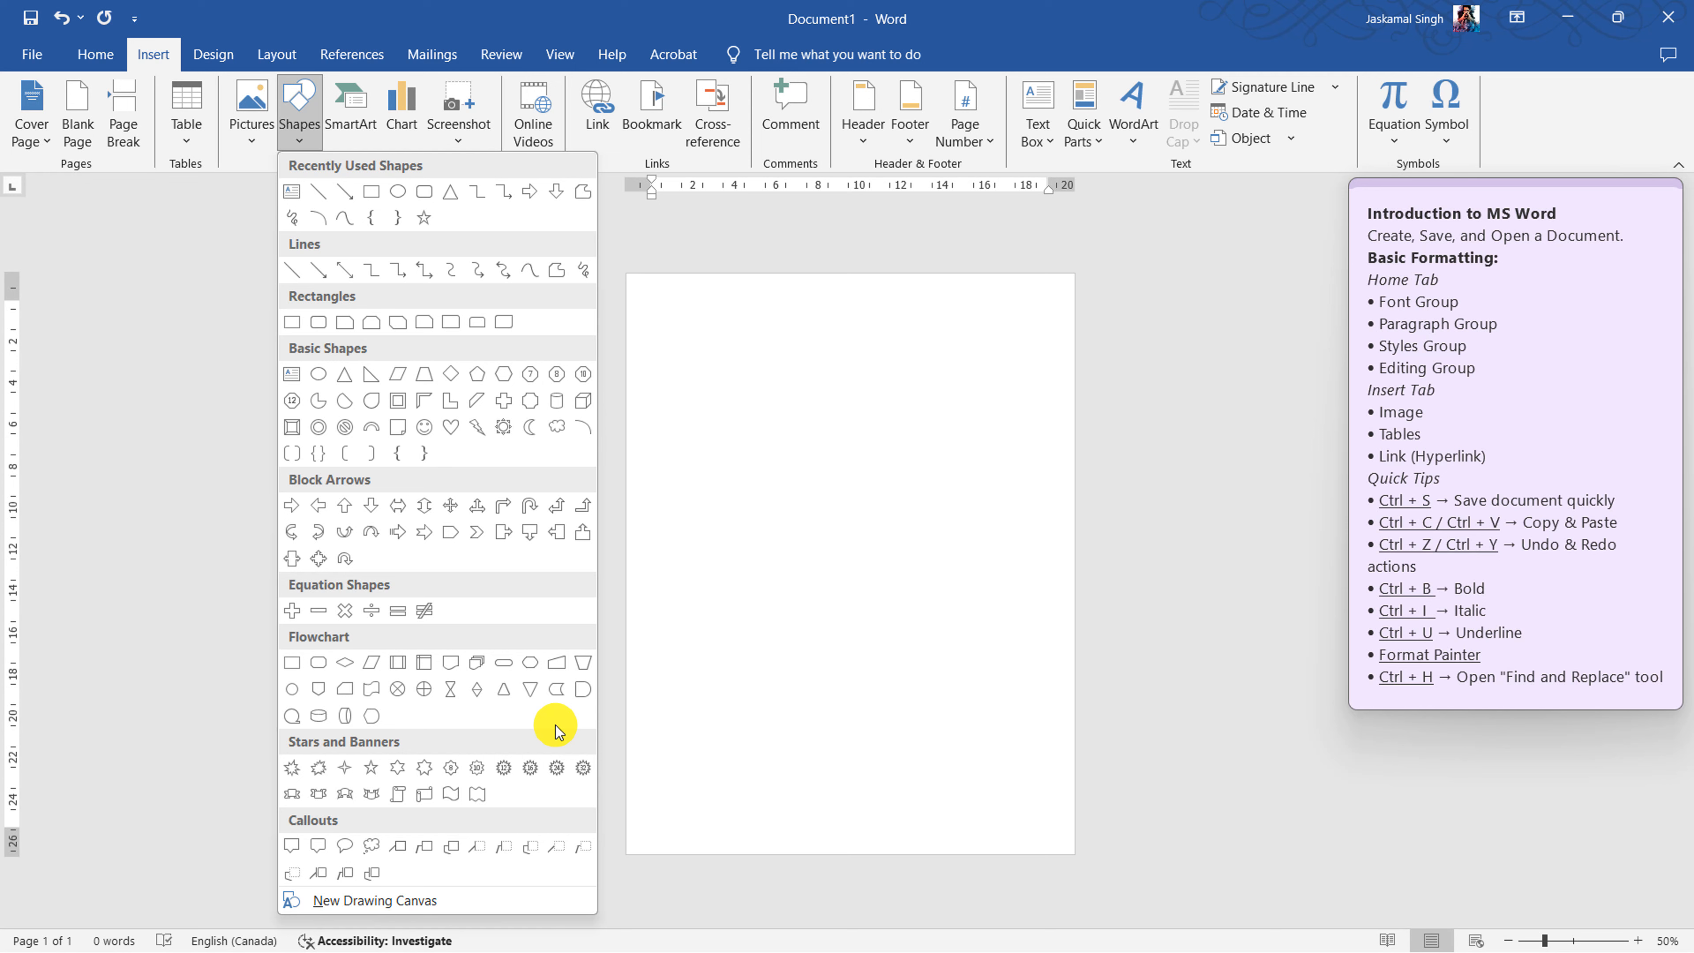
pyautogui.click(354, 208)
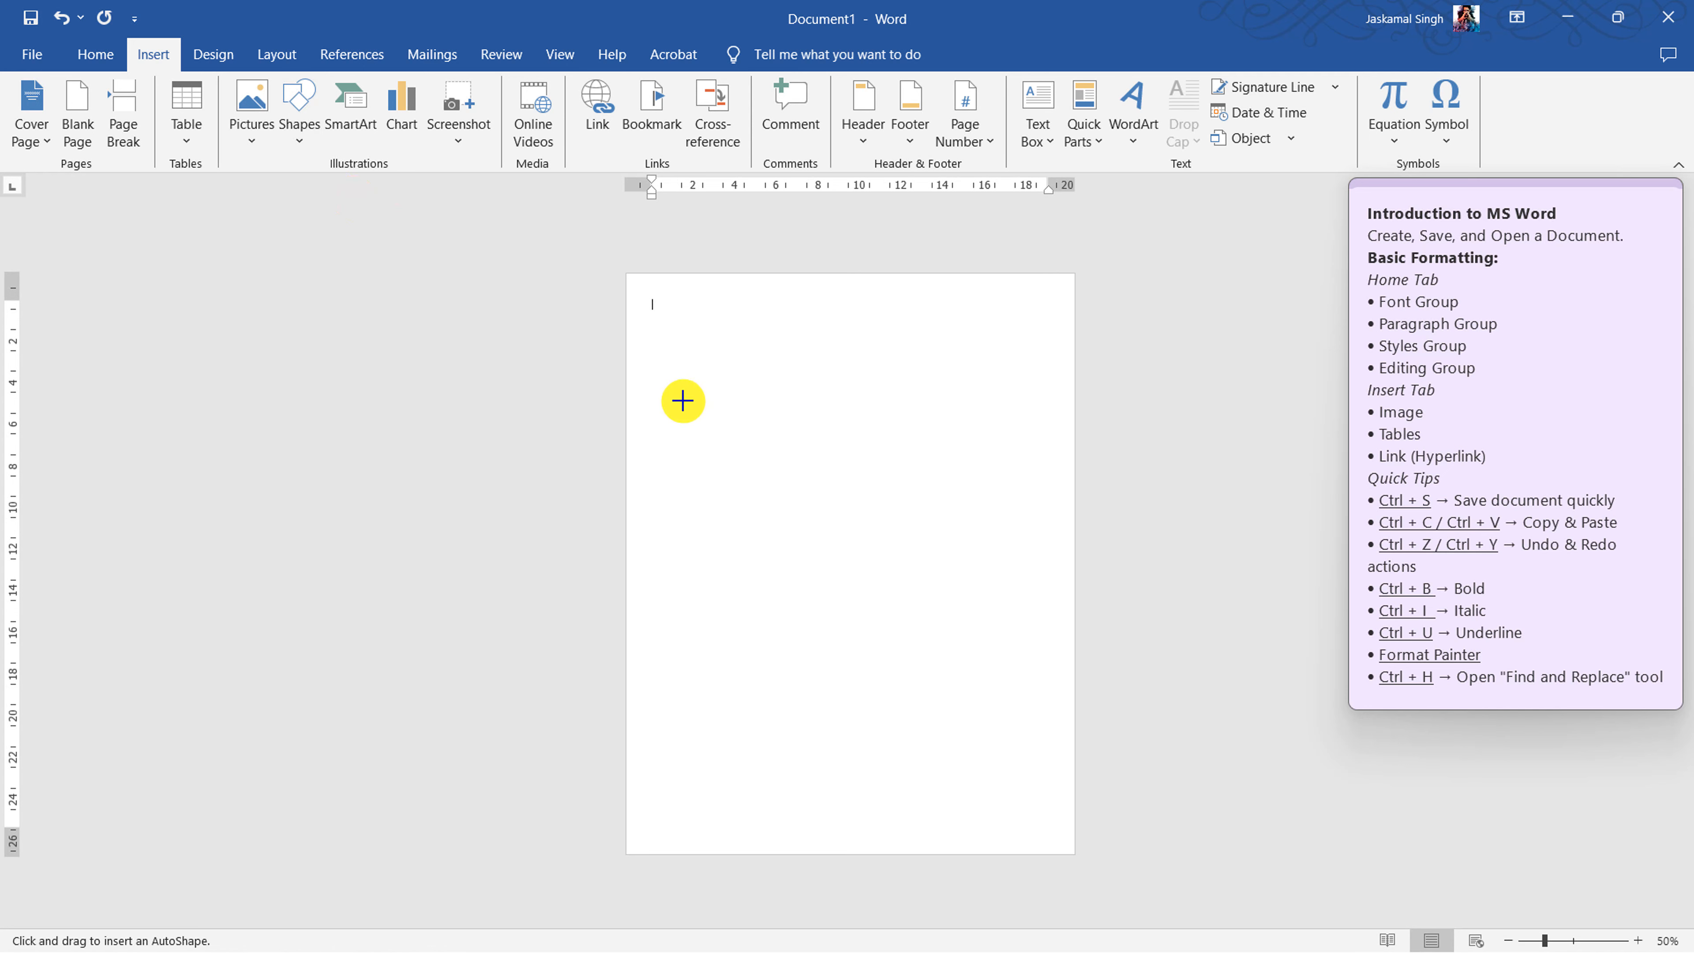
pyautogui.moveTo(683, 401); pyautogui.dragTo(953, 401)
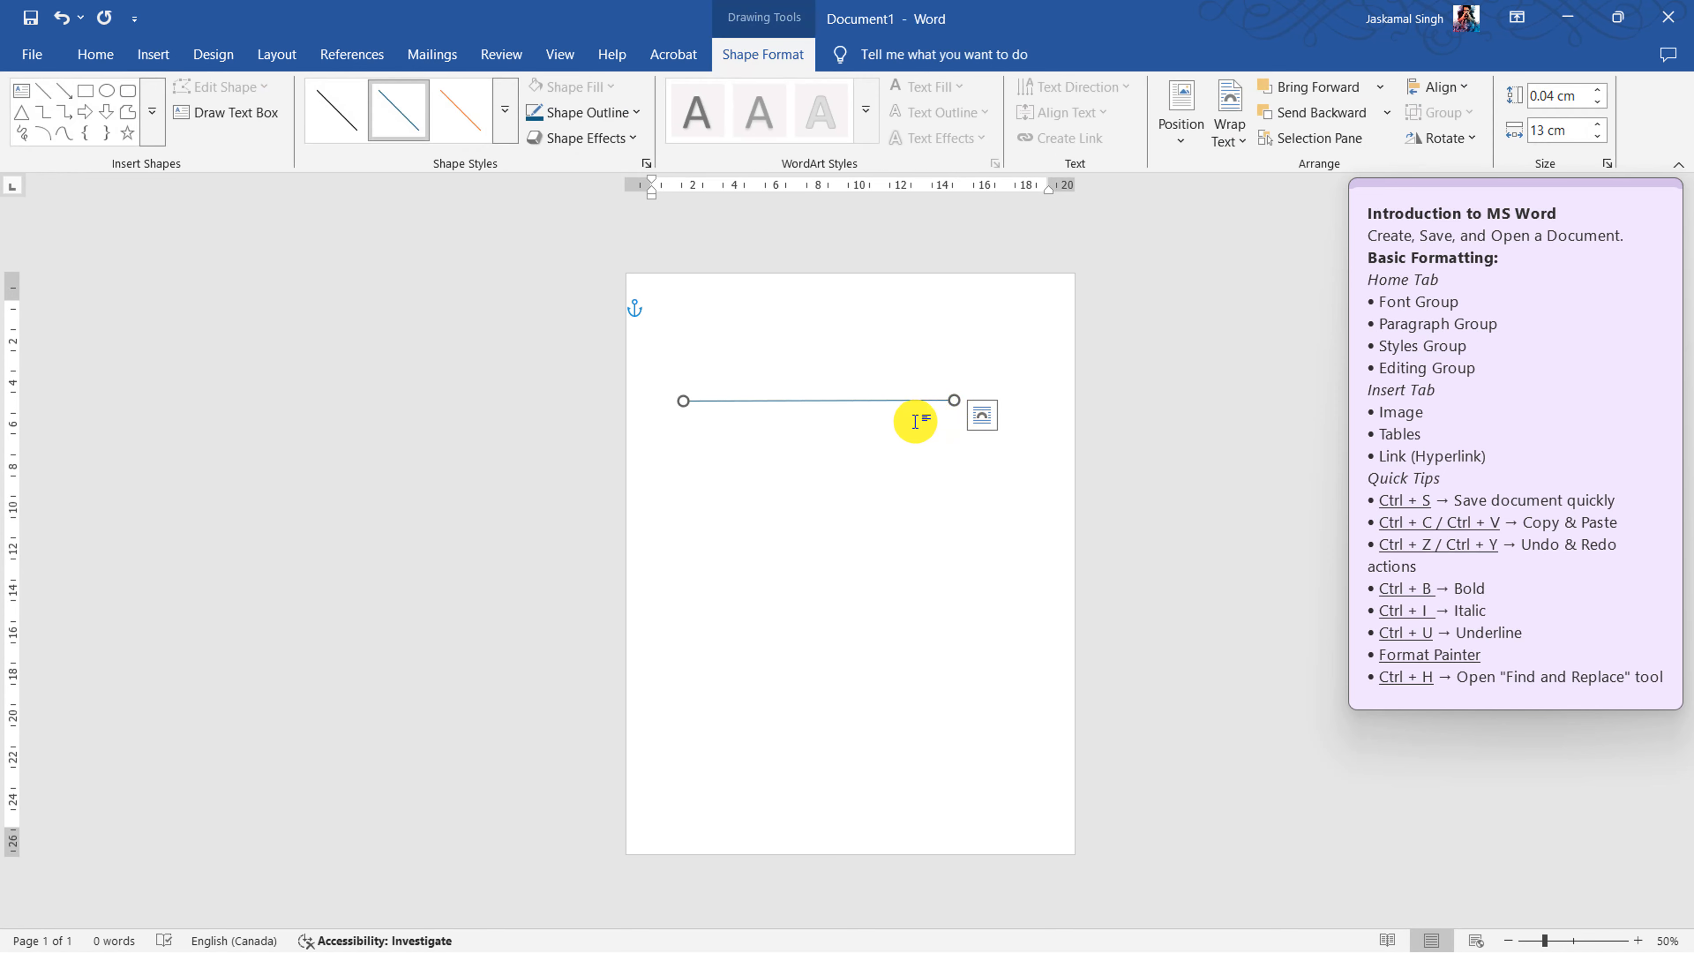
pyautogui.scroll(6, 972, 424)
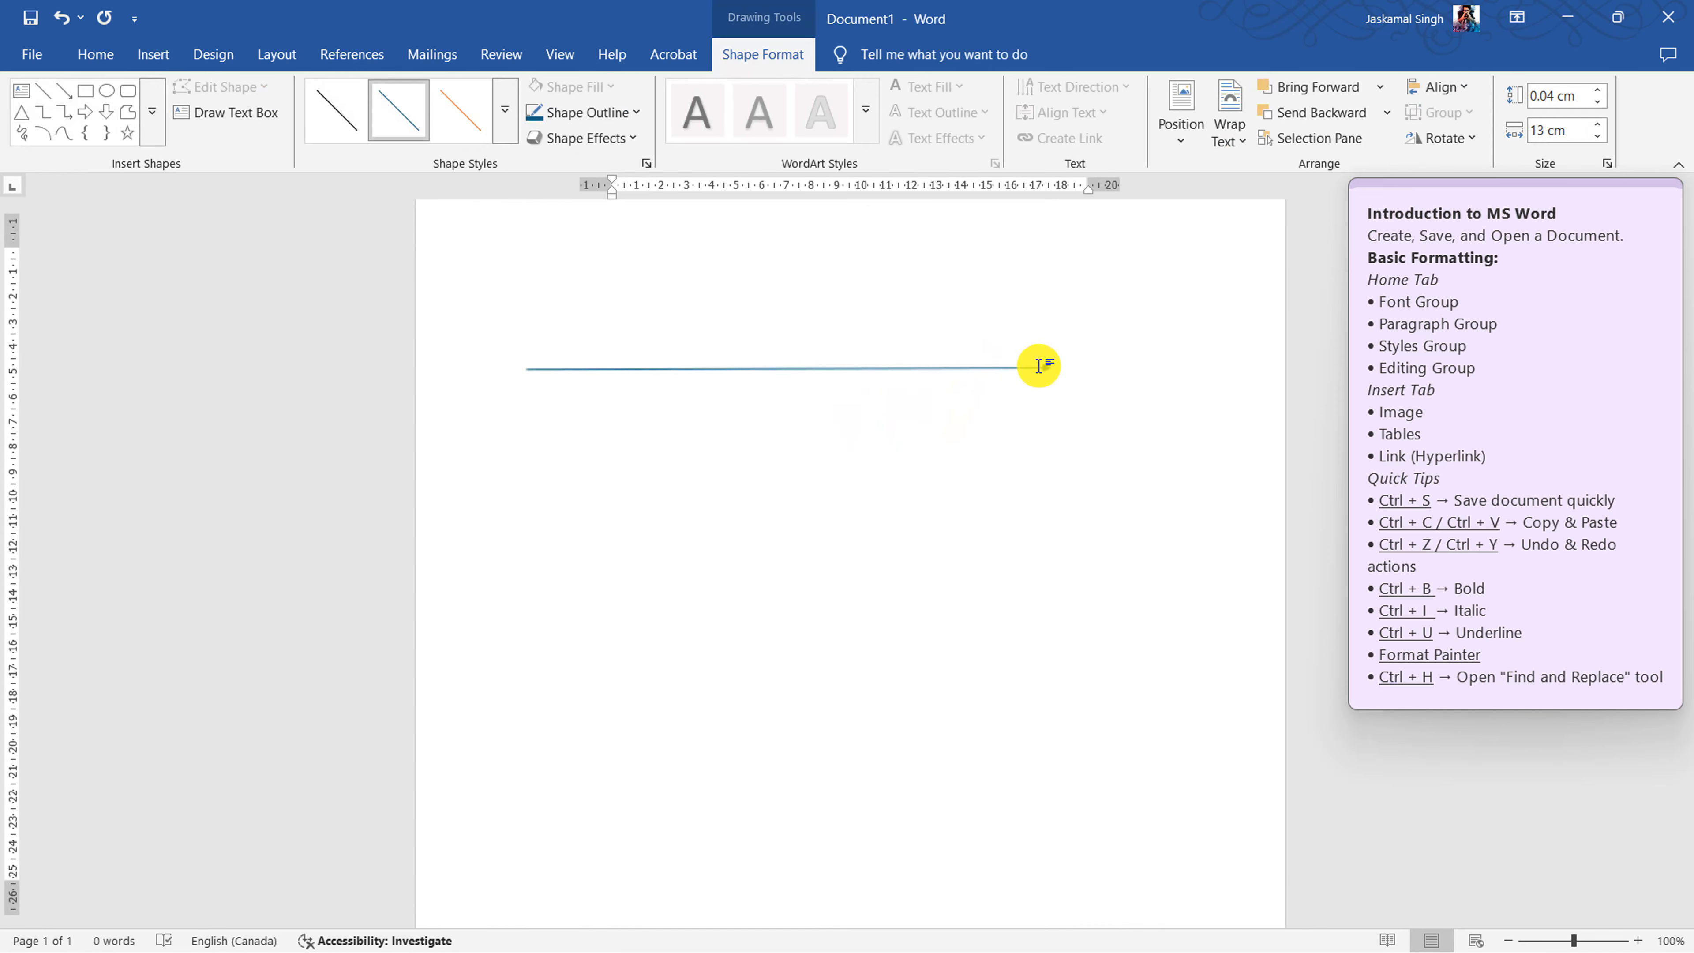
pyautogui.scroll(1, 1081, 372)
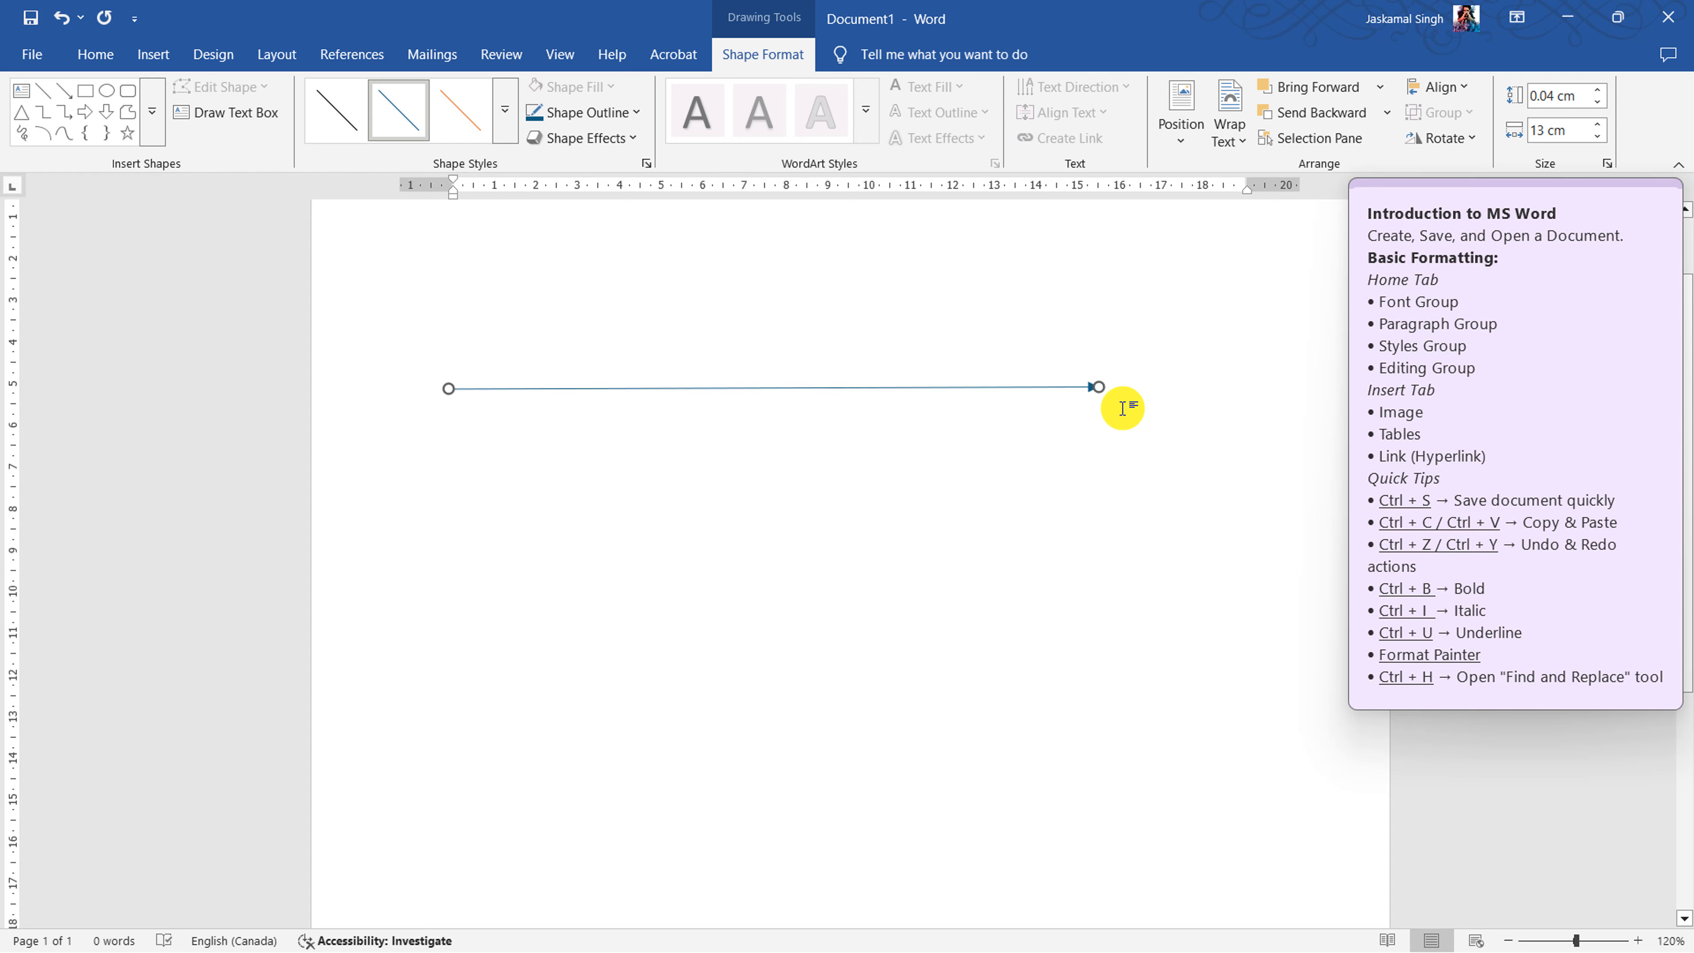
pyautogui.click(758, 625)
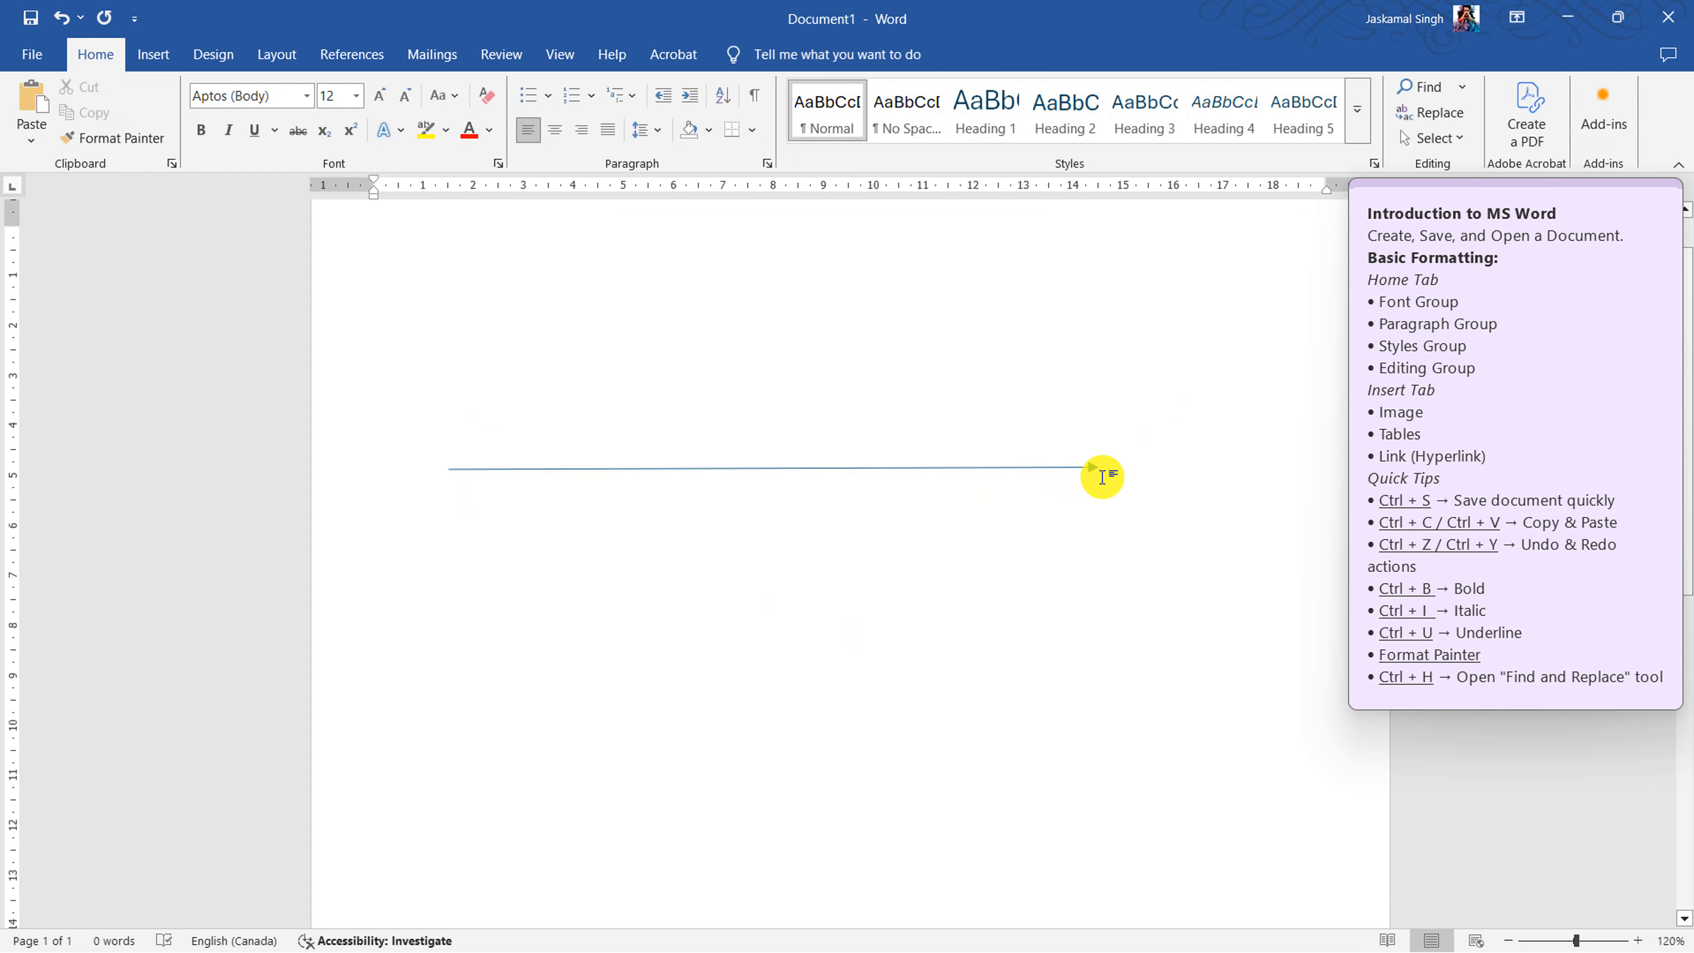
# - Draw a rectangle about 6.2 cm wide and 2.7 cm high just above the arrow line
pyautogui.click(153, 55)
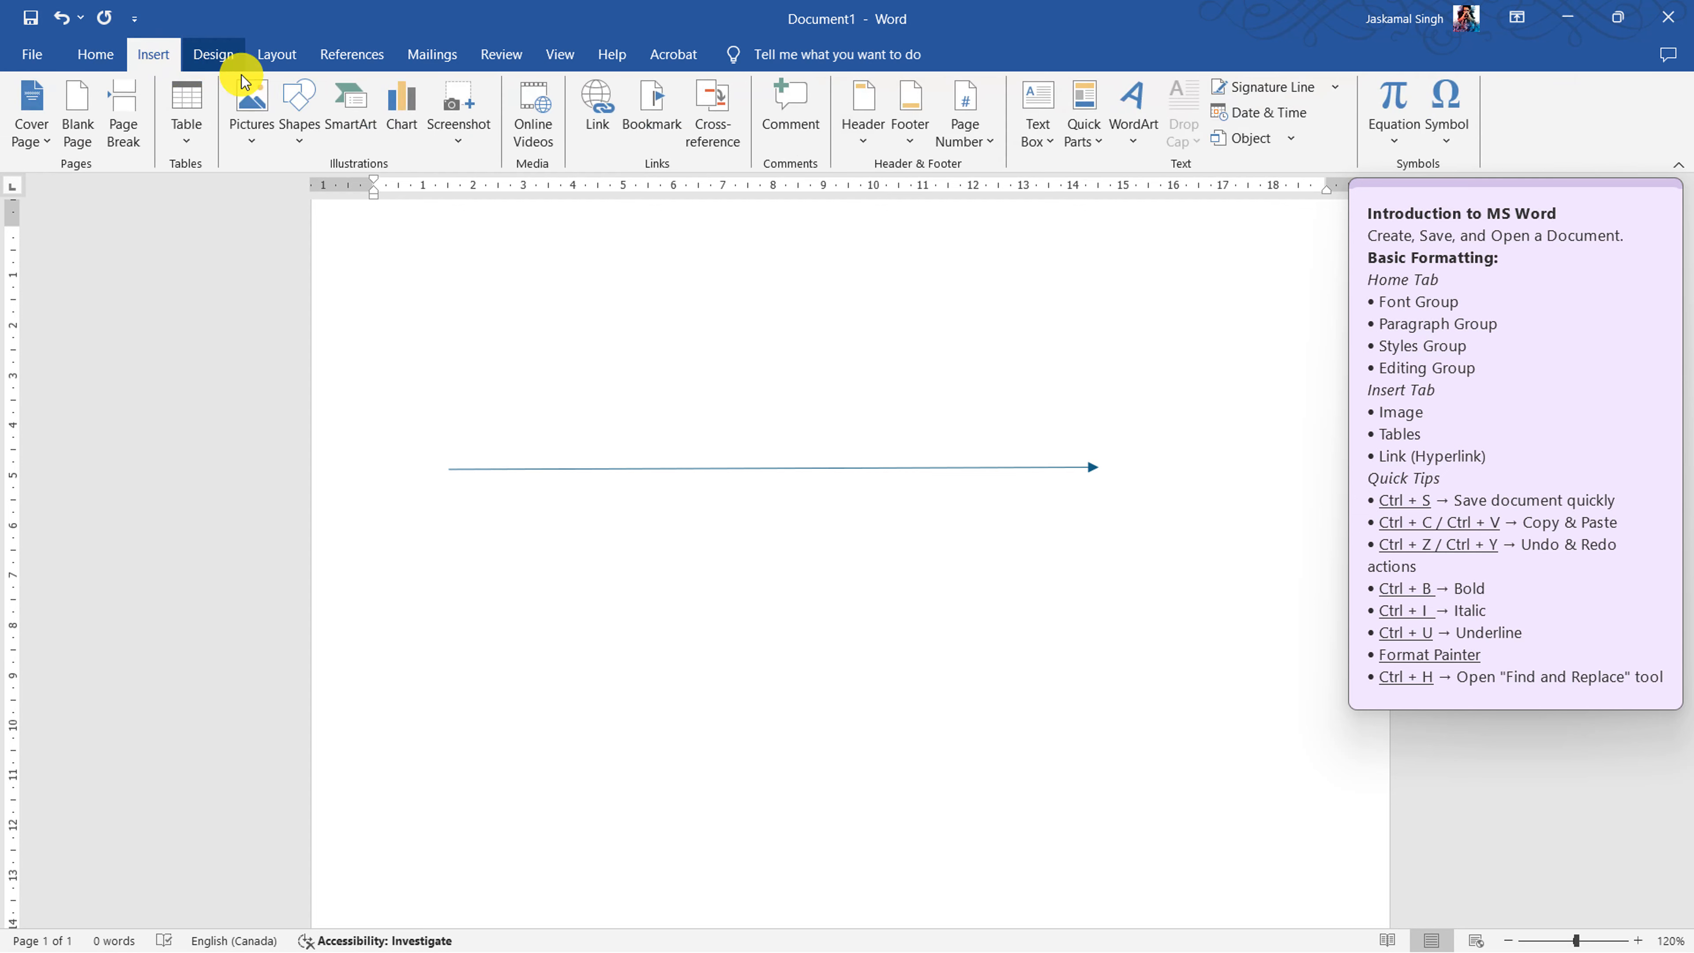
pyautogui.click(314, 132)
pyautogui.click(368, 189)
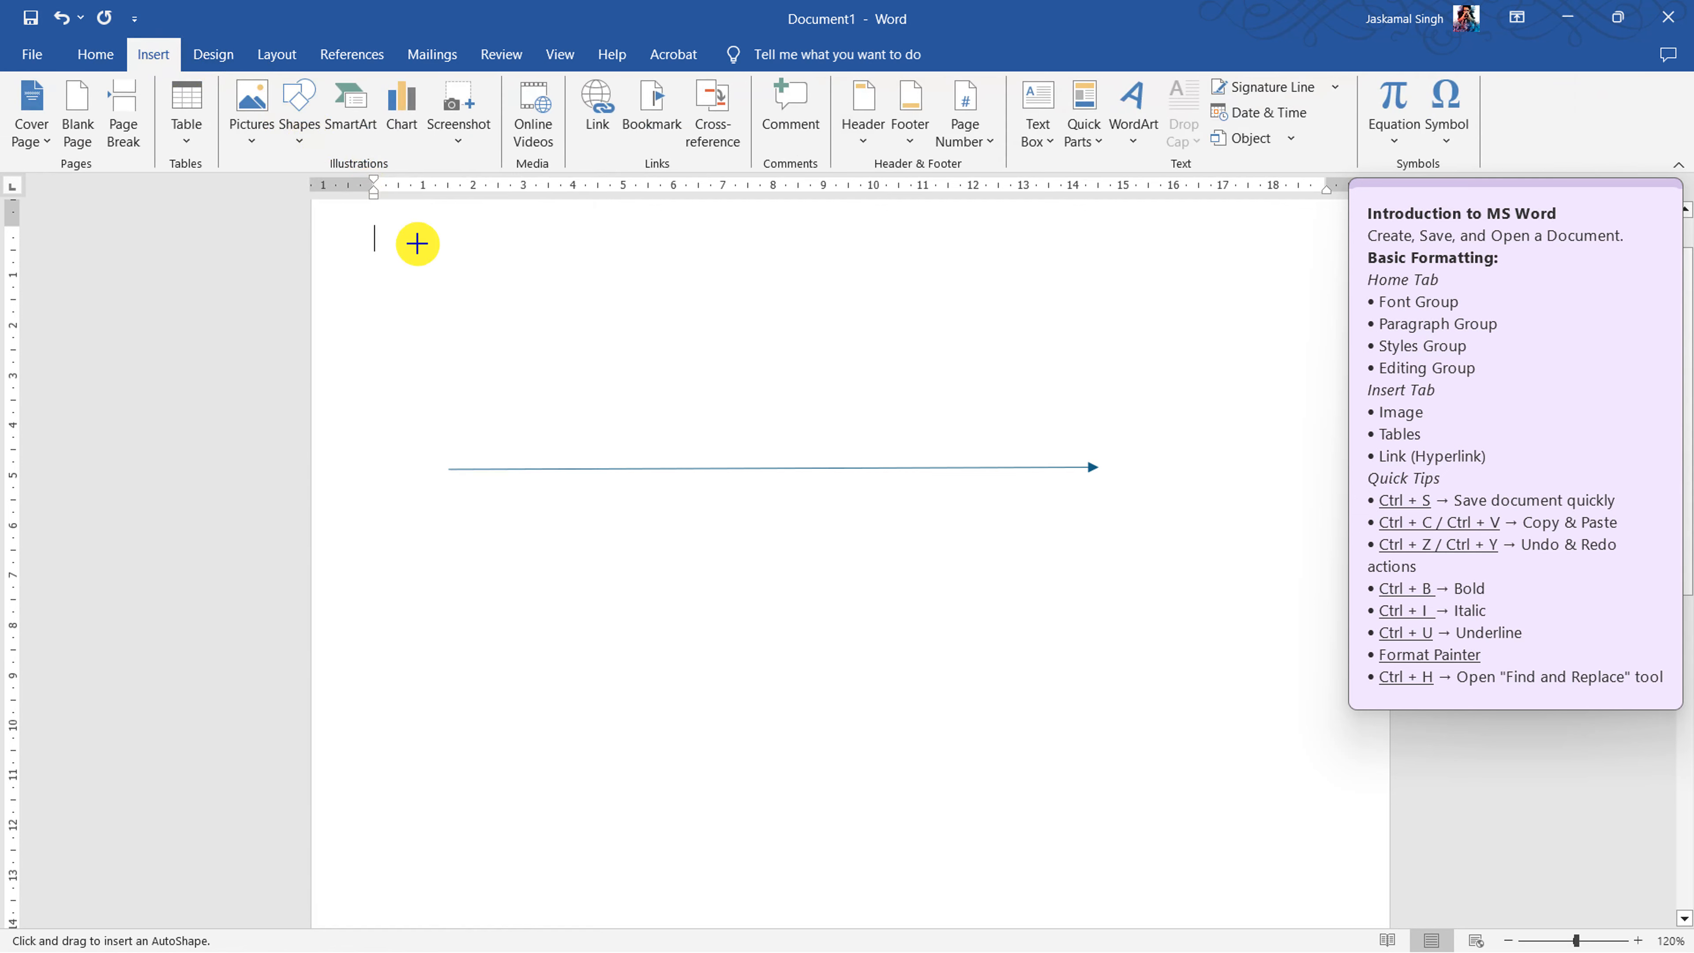
pyautogui.moveTo(497, 289); pyautogui.dragTo(809, 426)
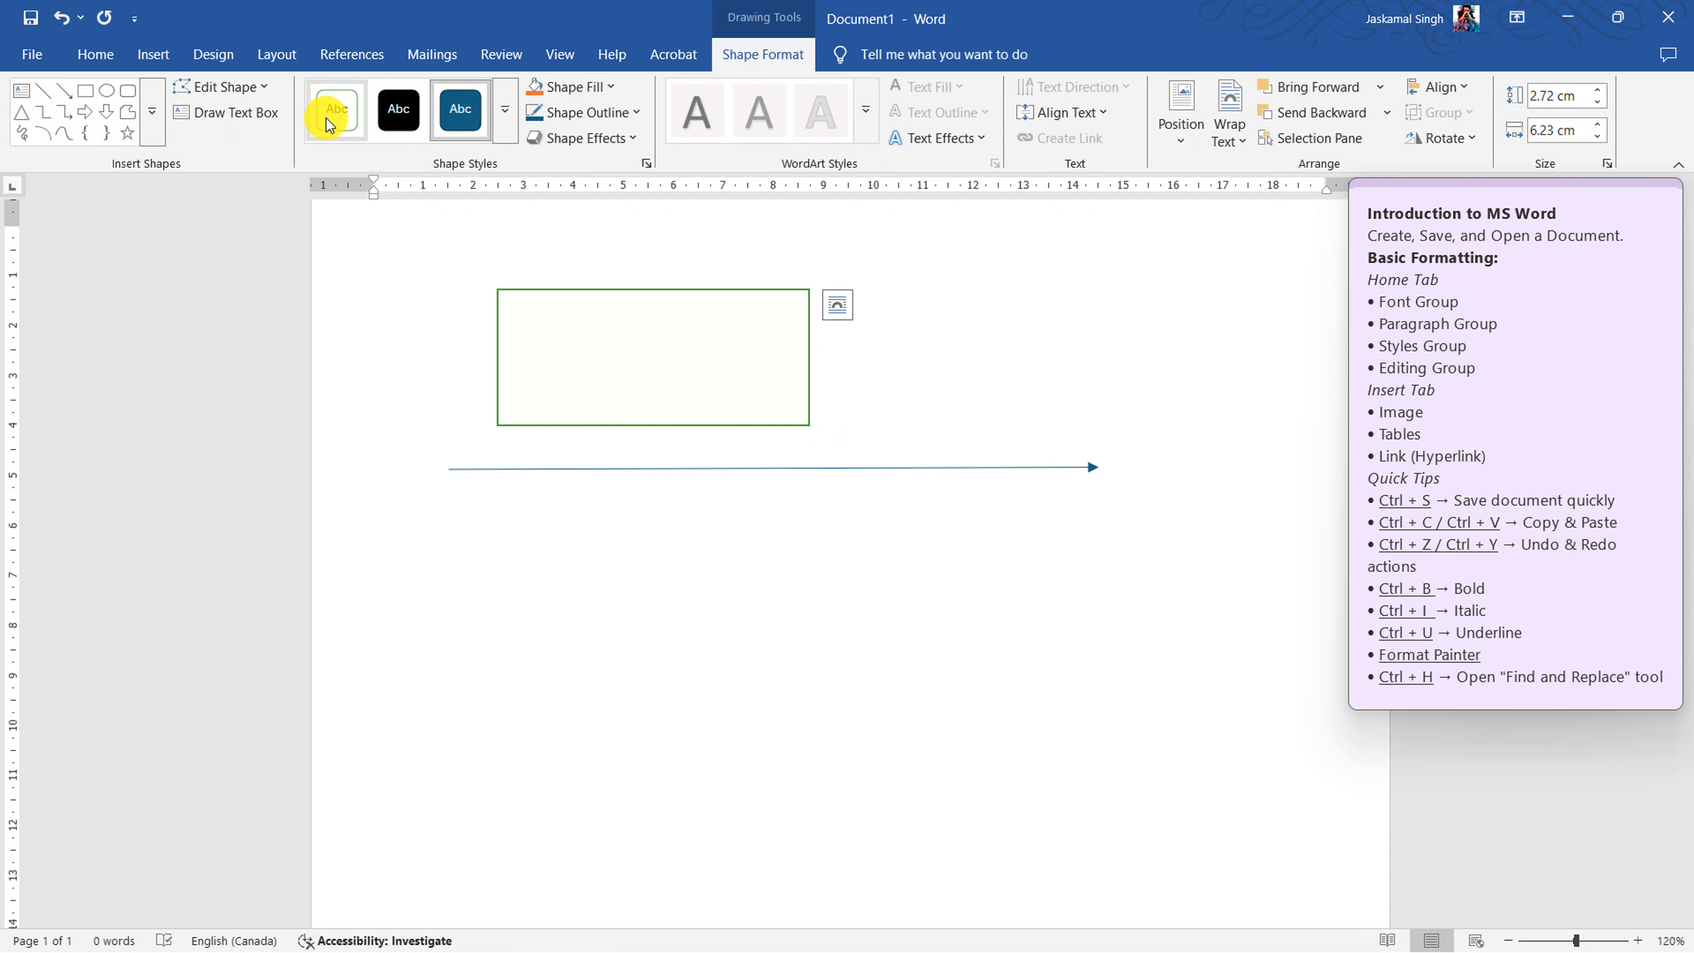
# - Give the rectangle a white shape fill and a standard red outline
pyautogui.click(469, 132)
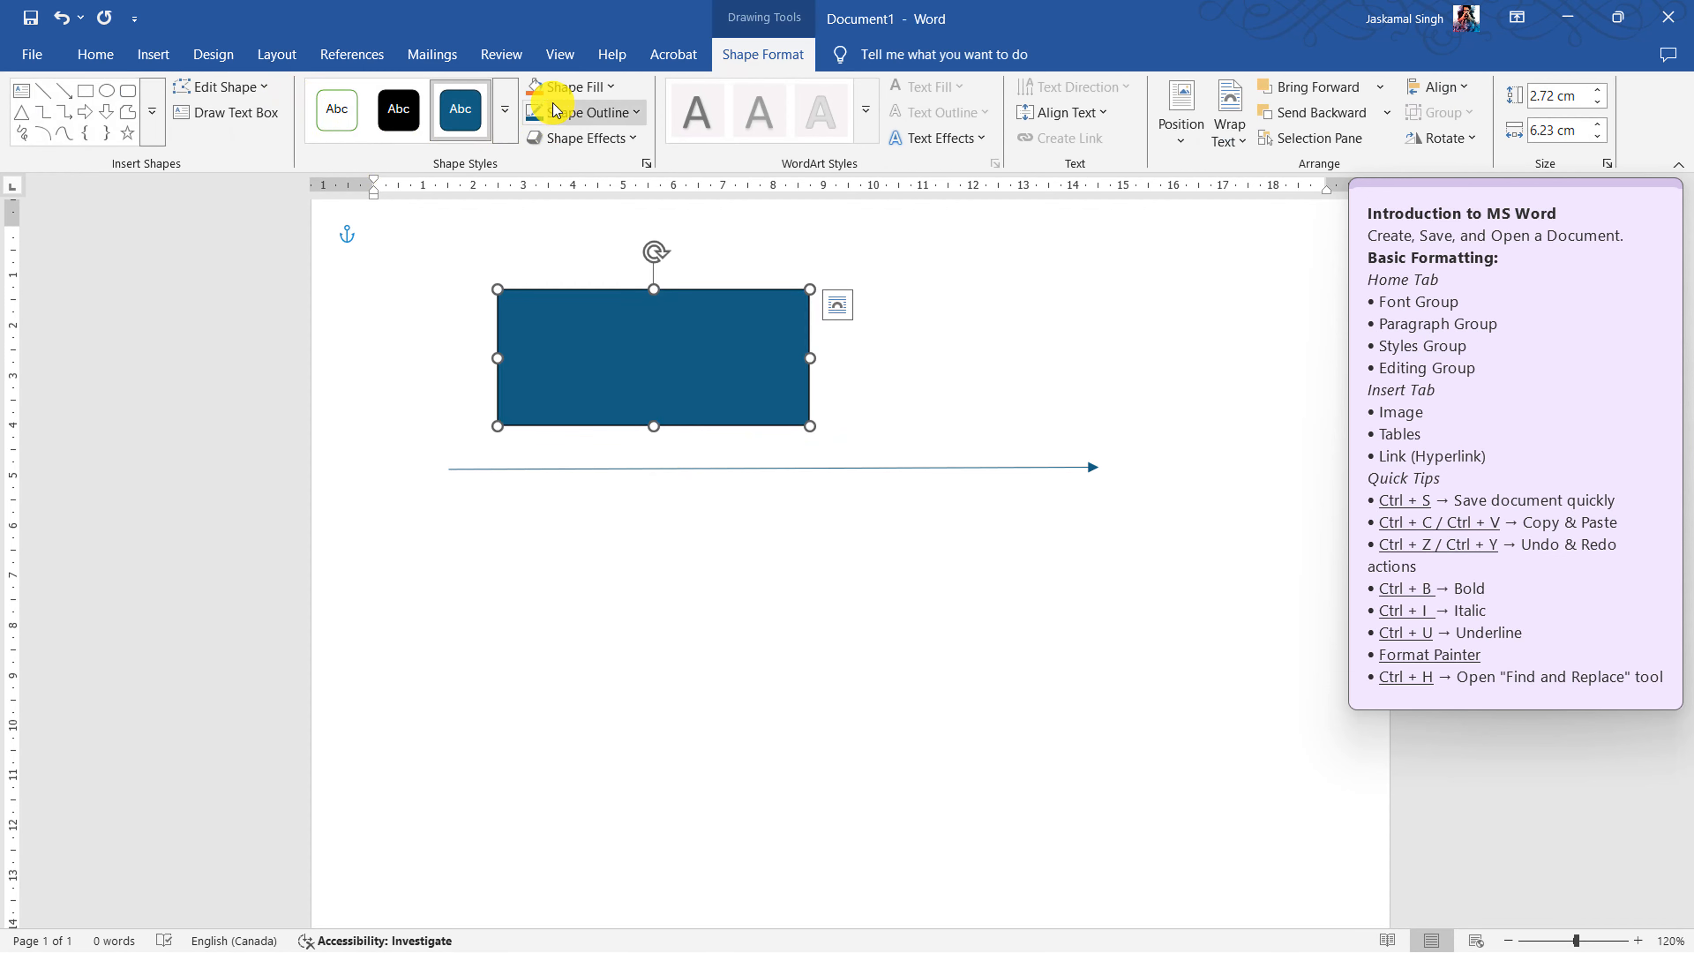
pyautogui.click(582, 86)
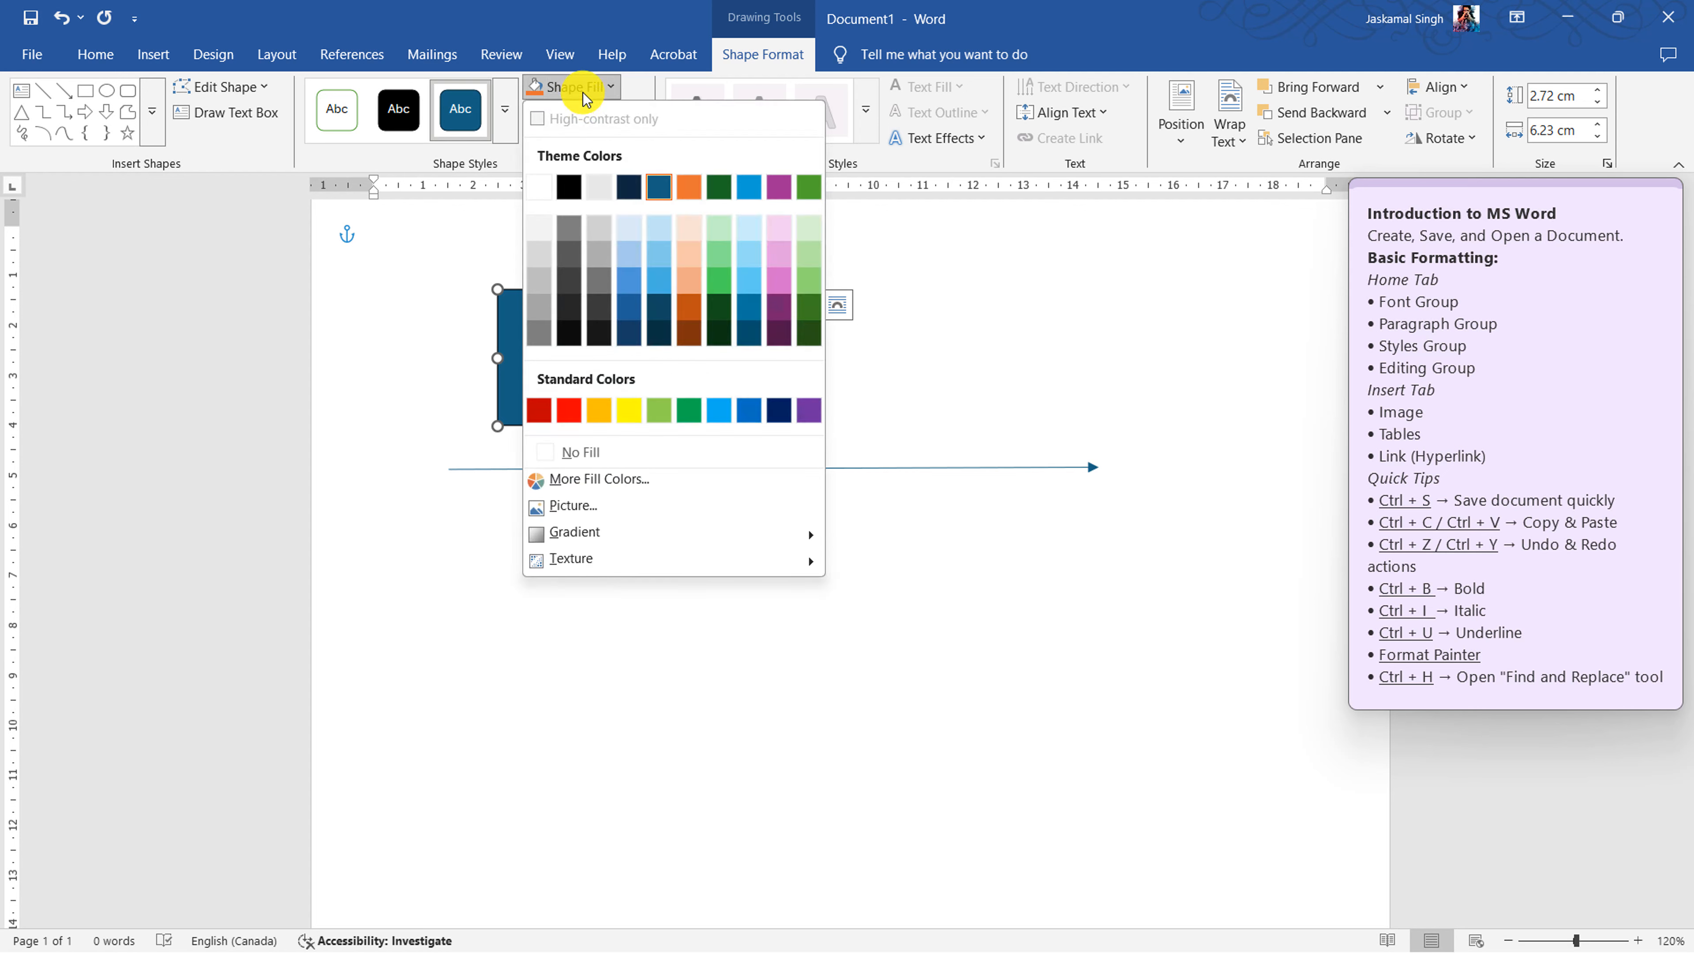
pyautogui.click(542, 188)
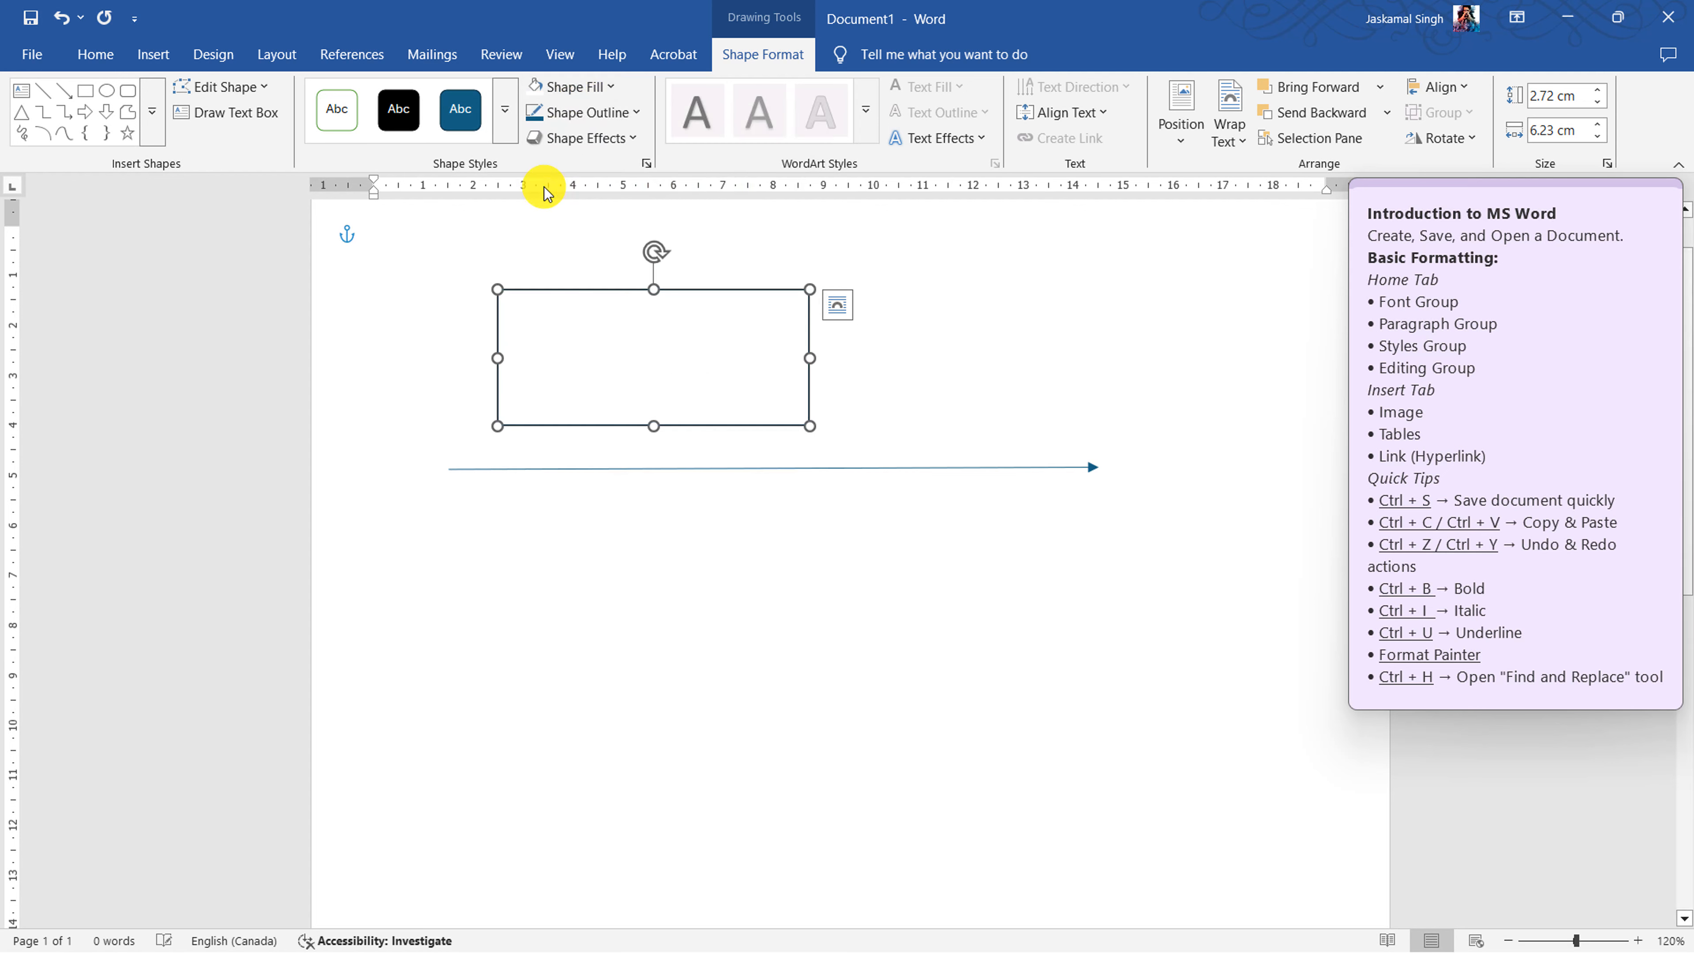
pyautogui.click(636, 115)
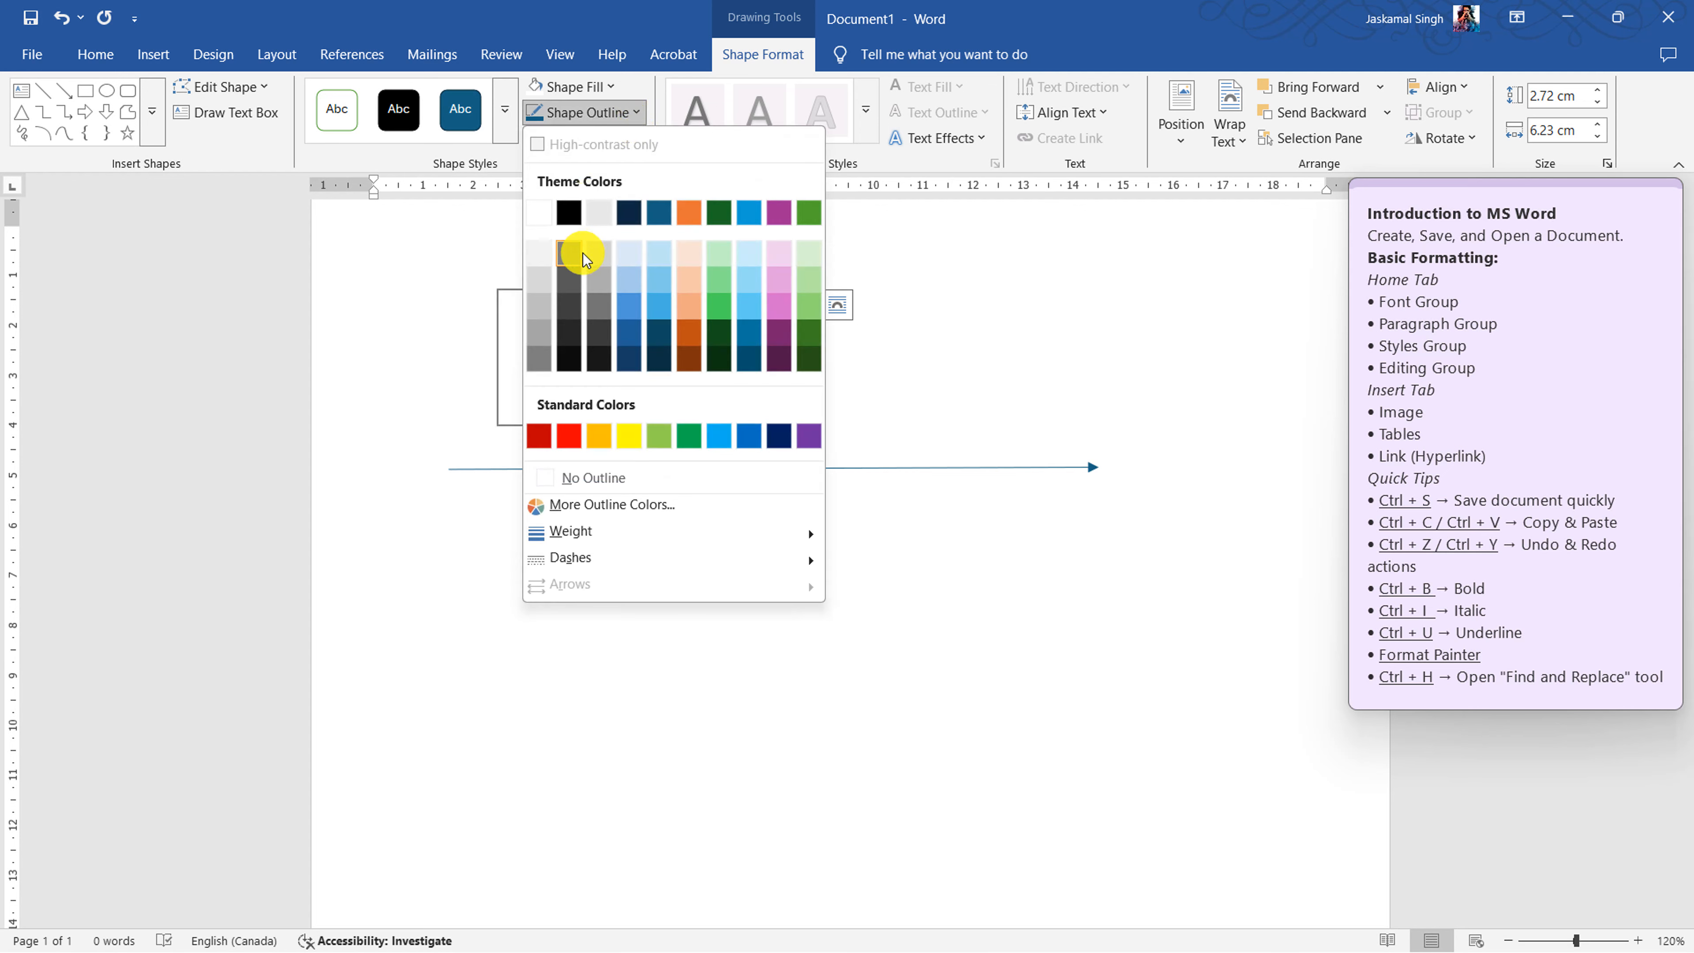
pyautogui.click(567, 435)
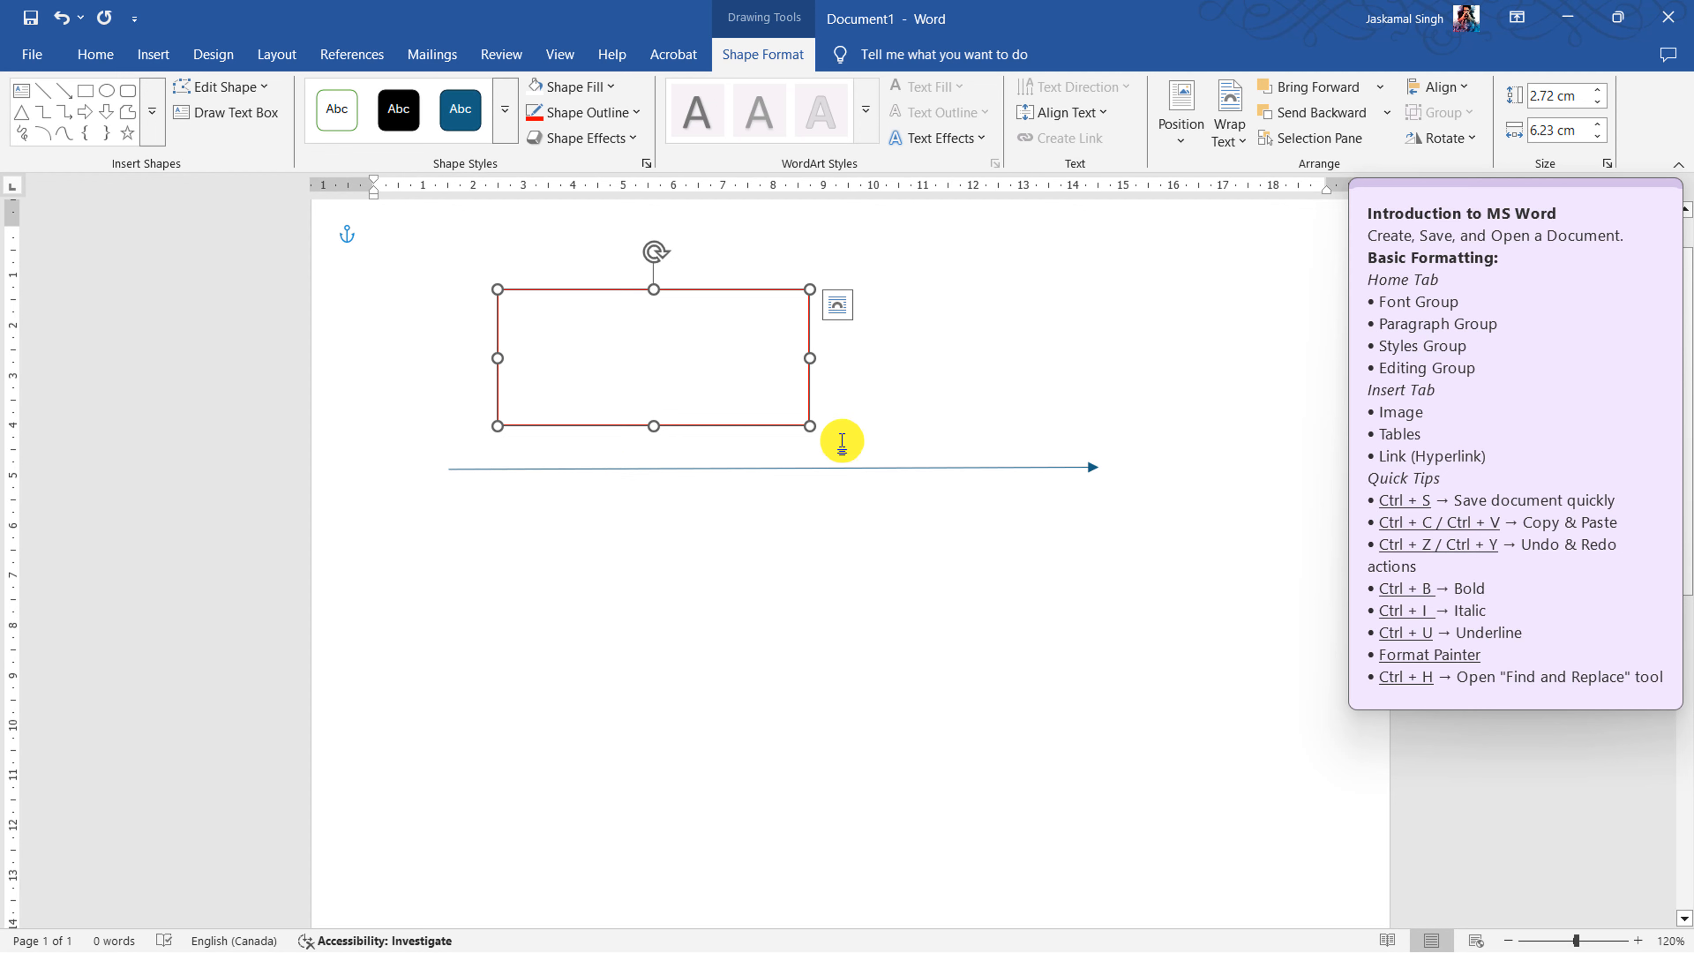
# - Apply an outer shadow effect cast toward the rectangle's upper-left corner, and deselect the shape
pyautogui.click(600, 140)
pyautogui.moveTo(619, 414)
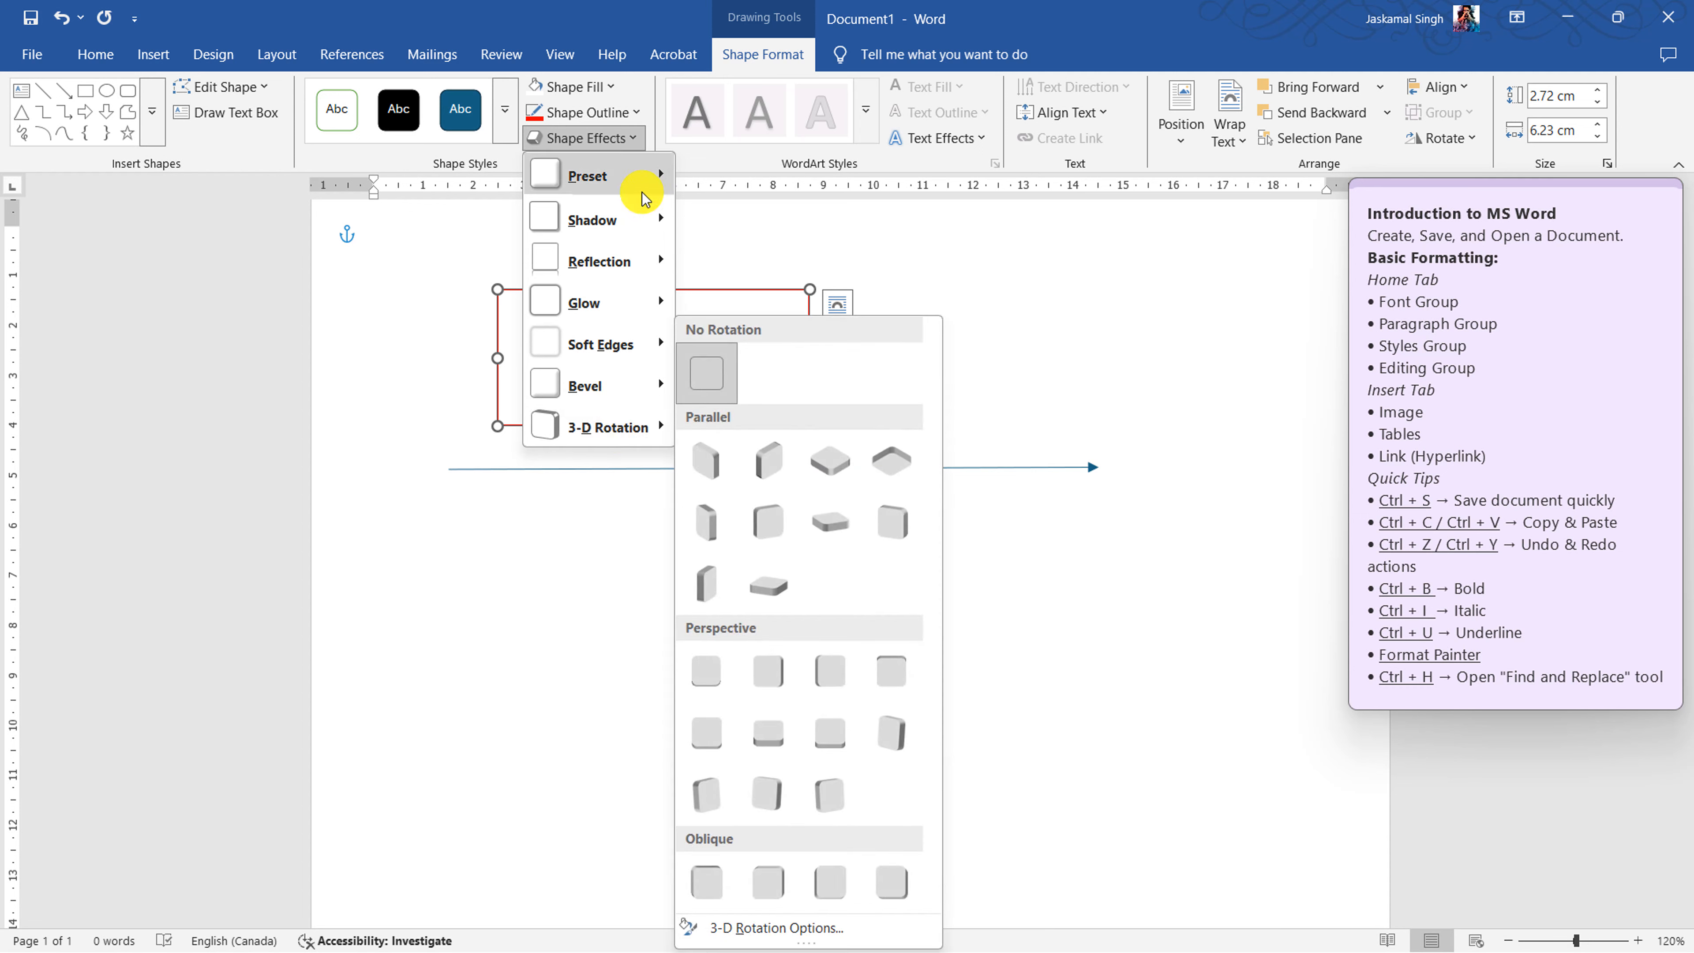
pyautogui.moveTo(642, 177)
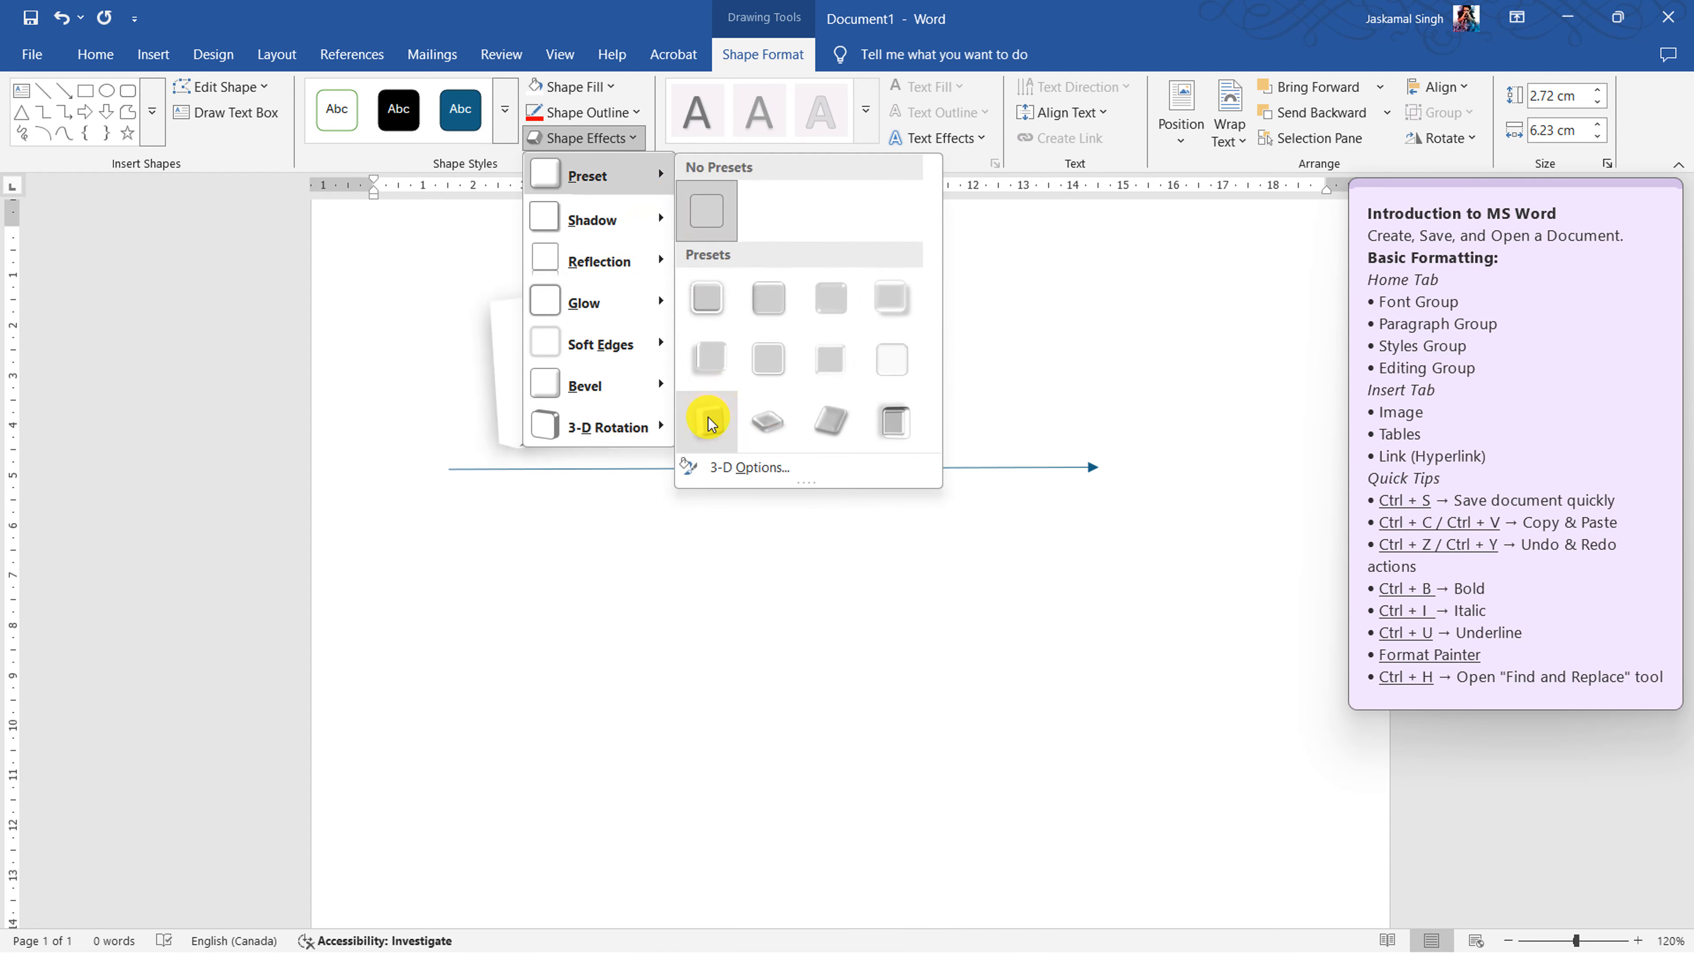
pyautogui.moveTo(604, 220)
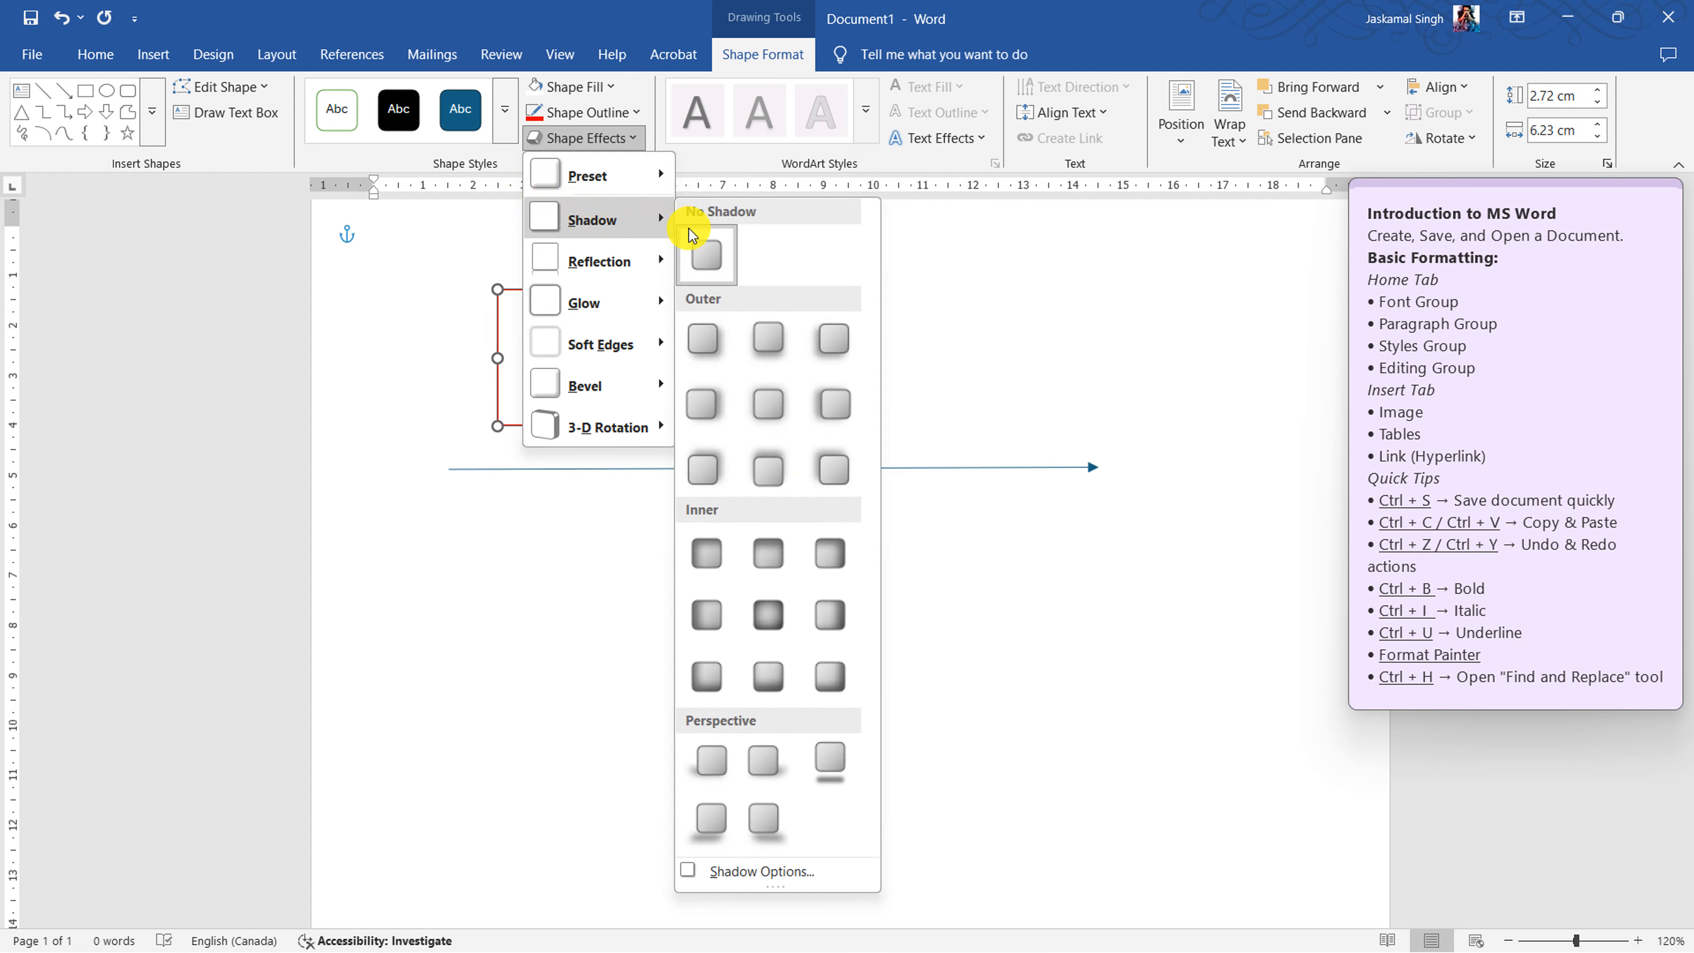
pyautogui.click(823, 475)
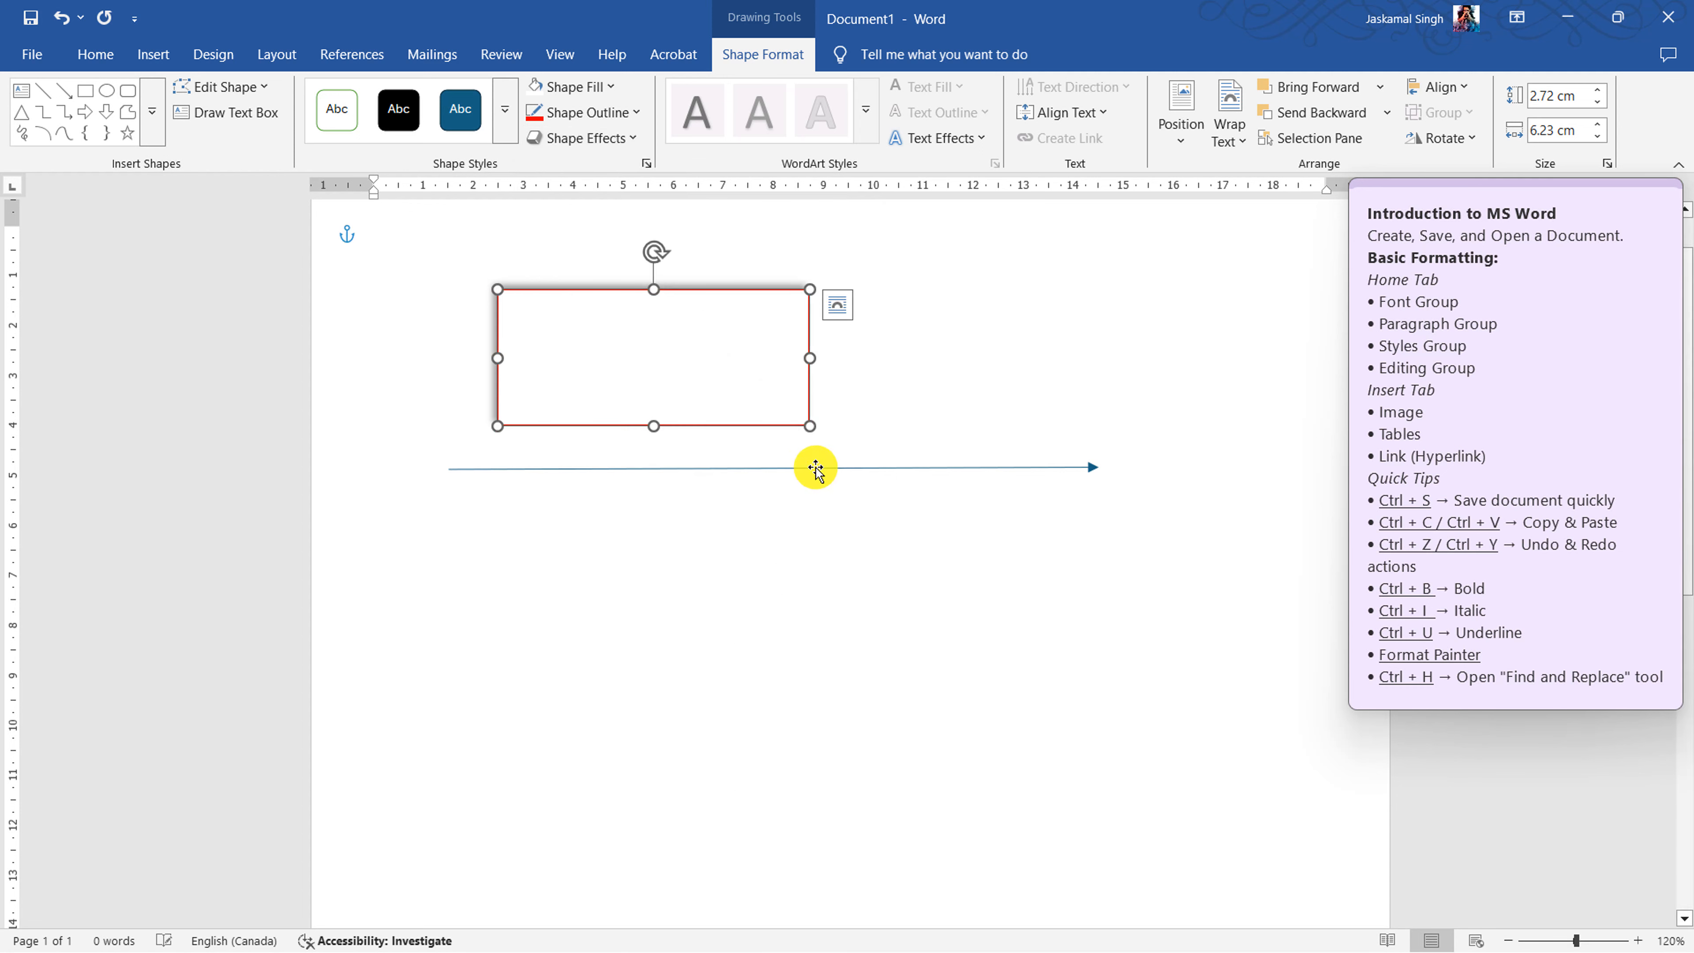
pyautogui.click(554, 502)
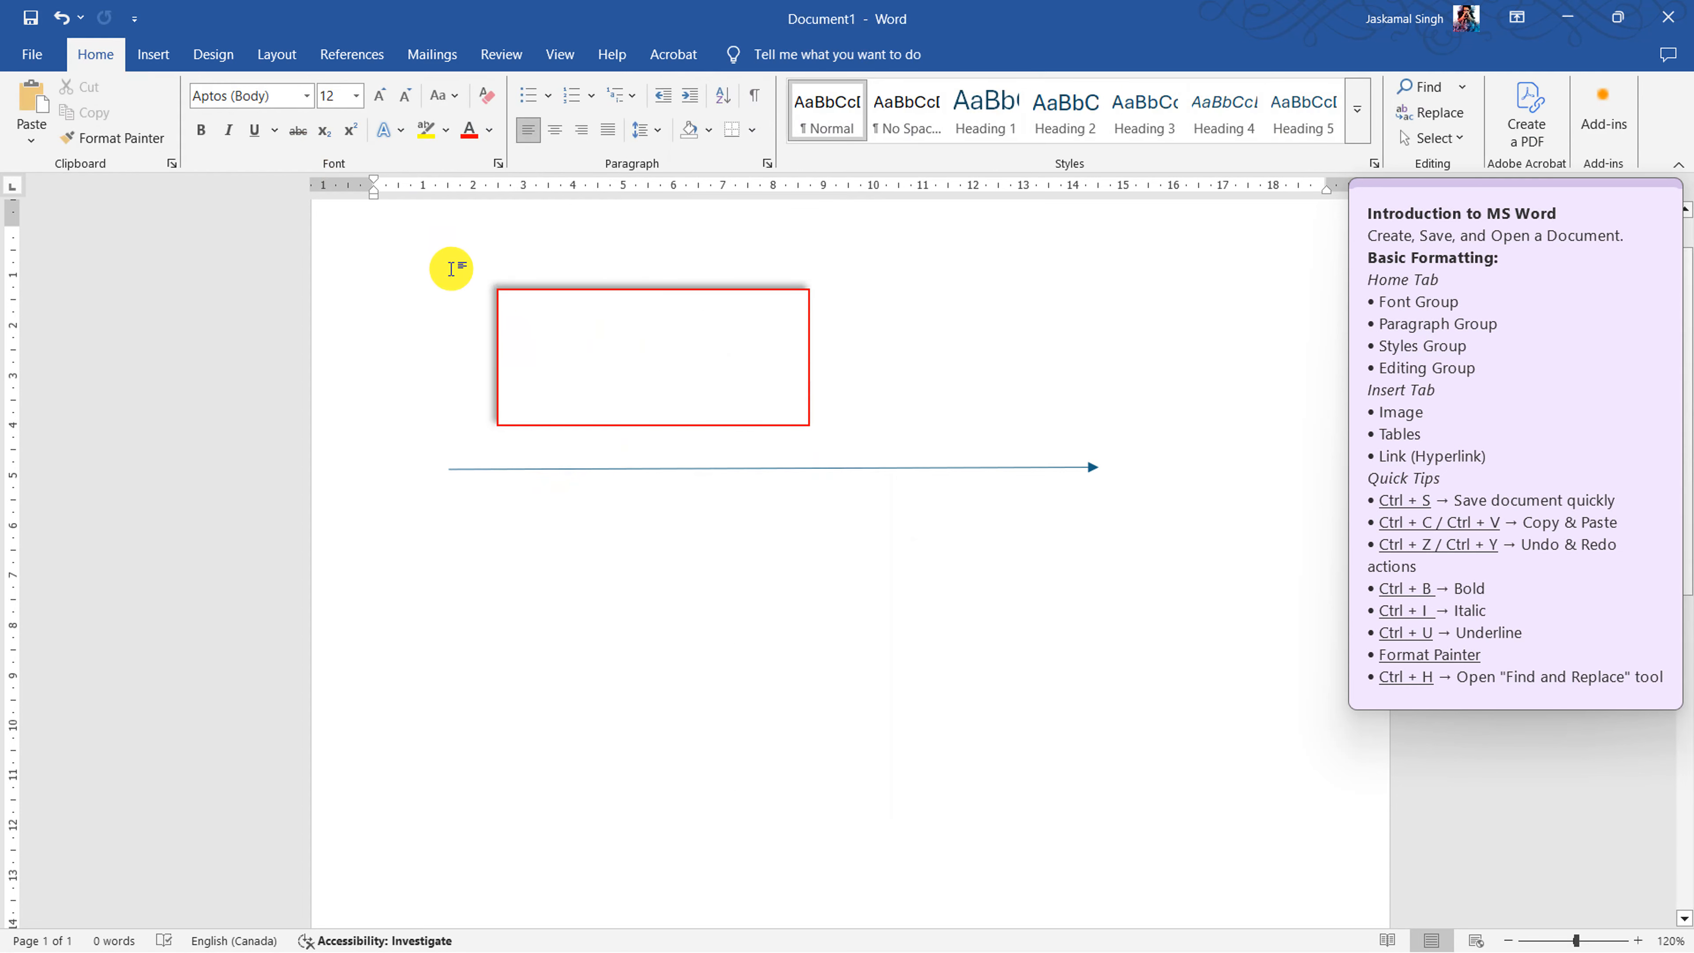
# - Add the text "jhdgfjhsgdksd" inside the red-outlined rectangle
pyautogui.scroll(9, 453, 271)
pyautogui.scroll(5, 400, 305)
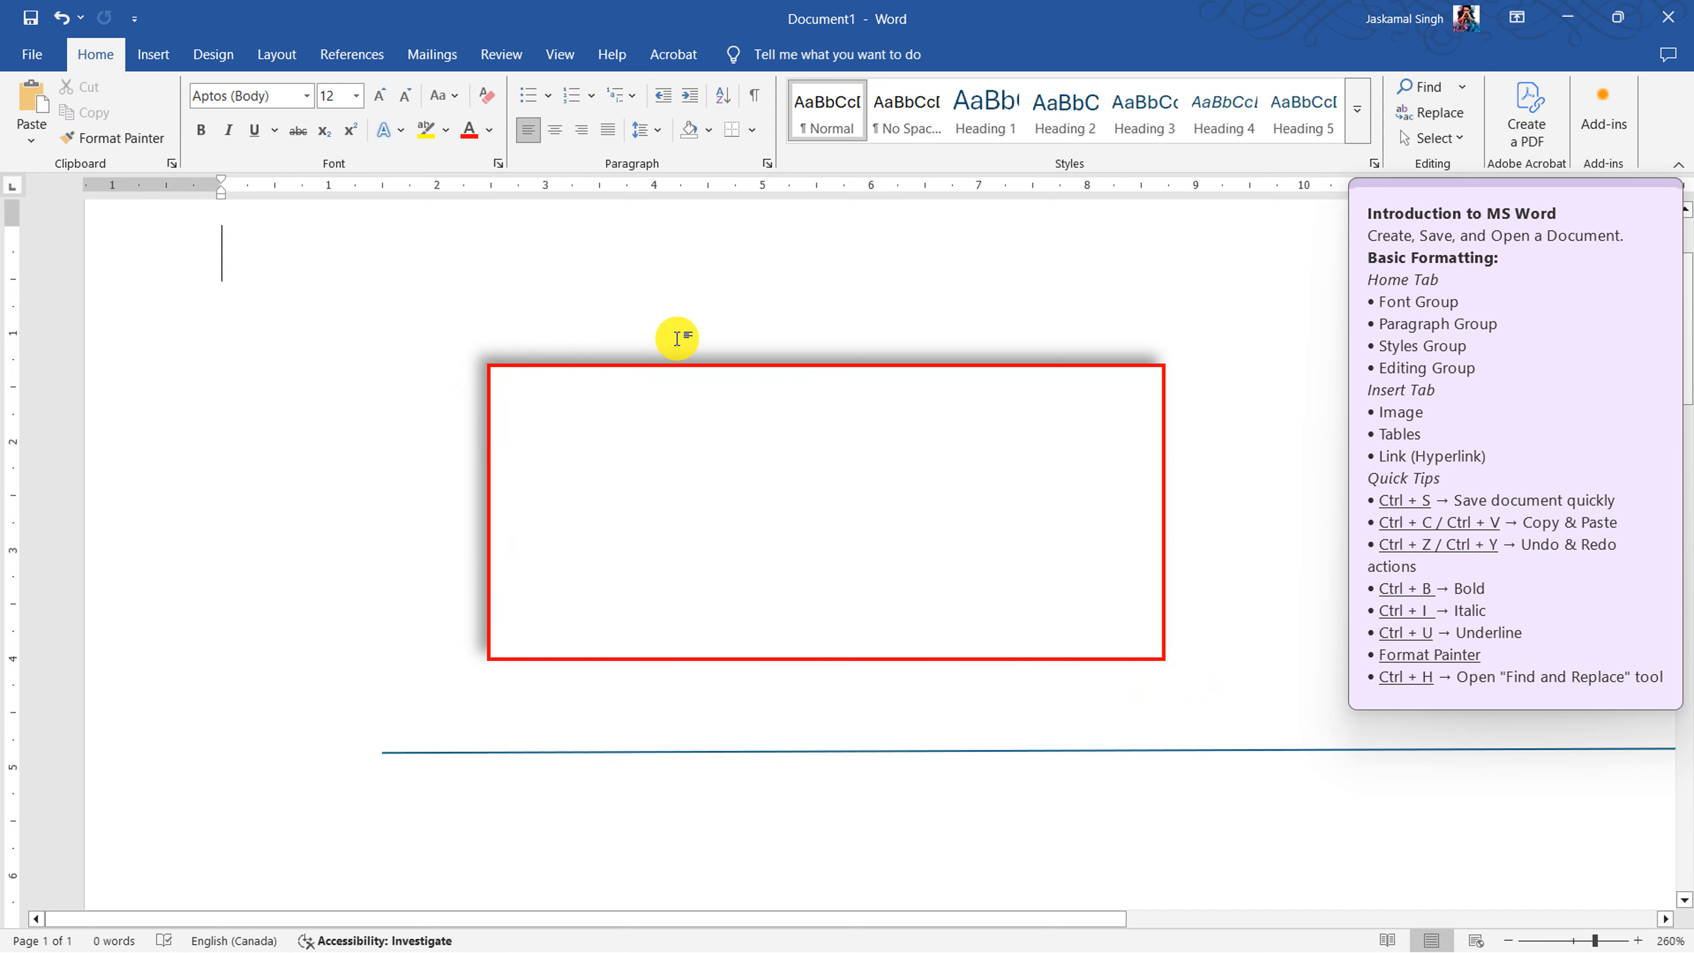
pyautogui.scroll(-4, 675, 328)
pyautogui.click(485, 398)
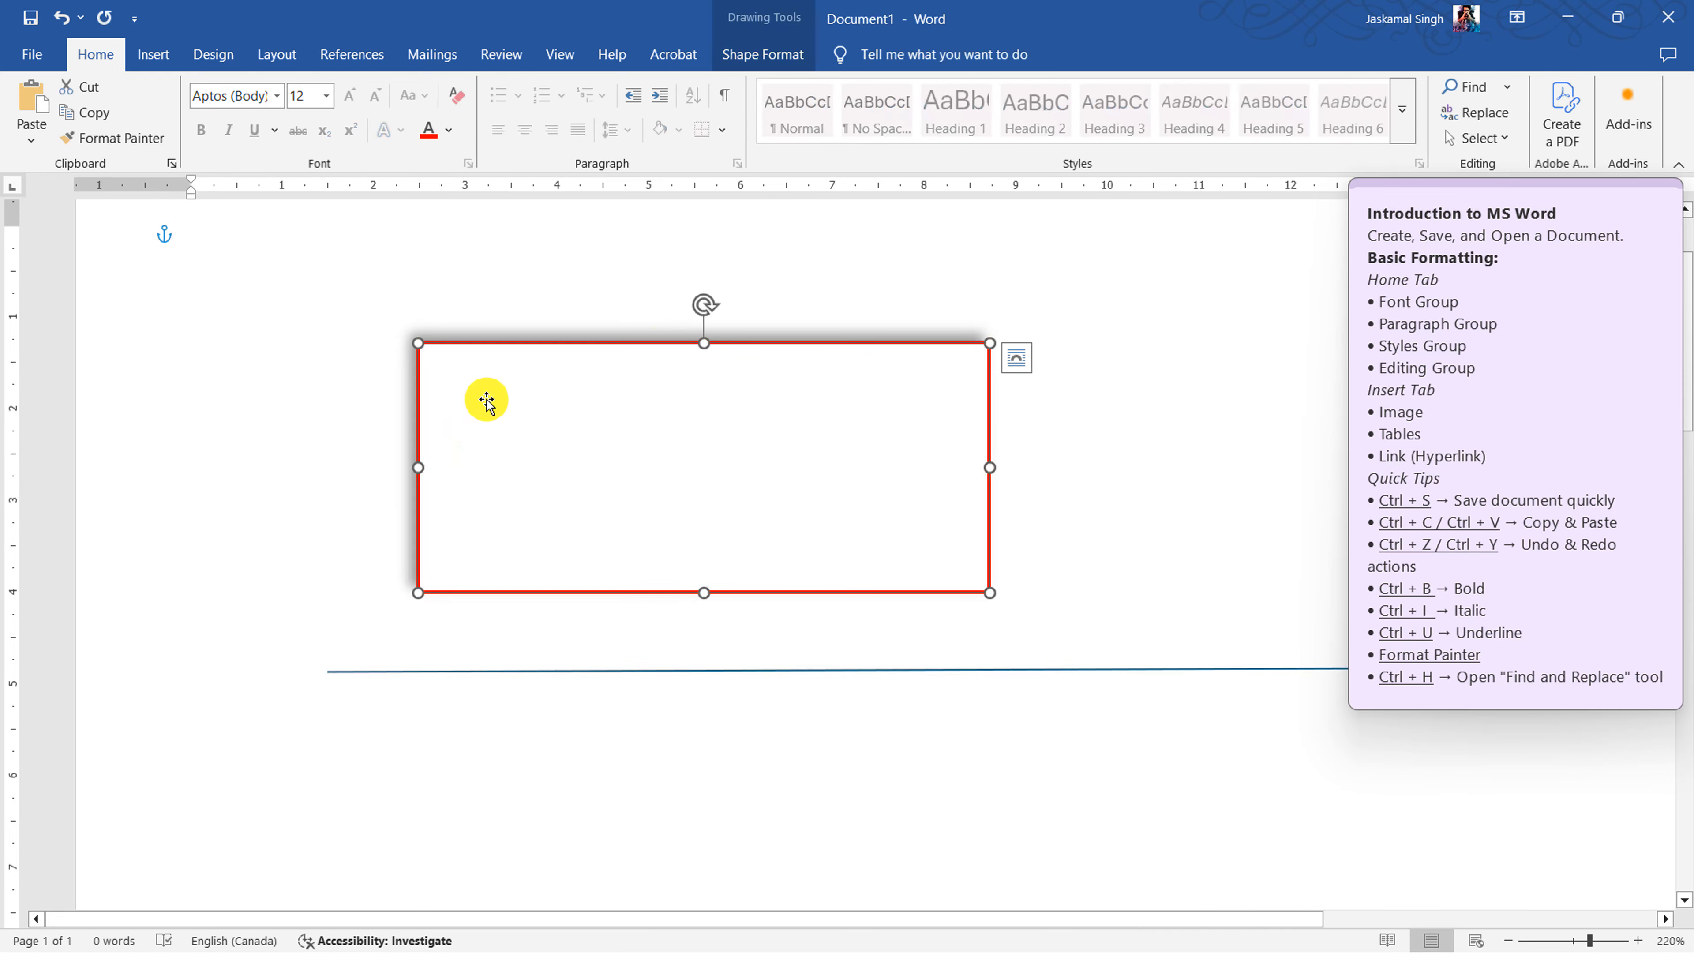
pyautogui.rightClick(499, 399)
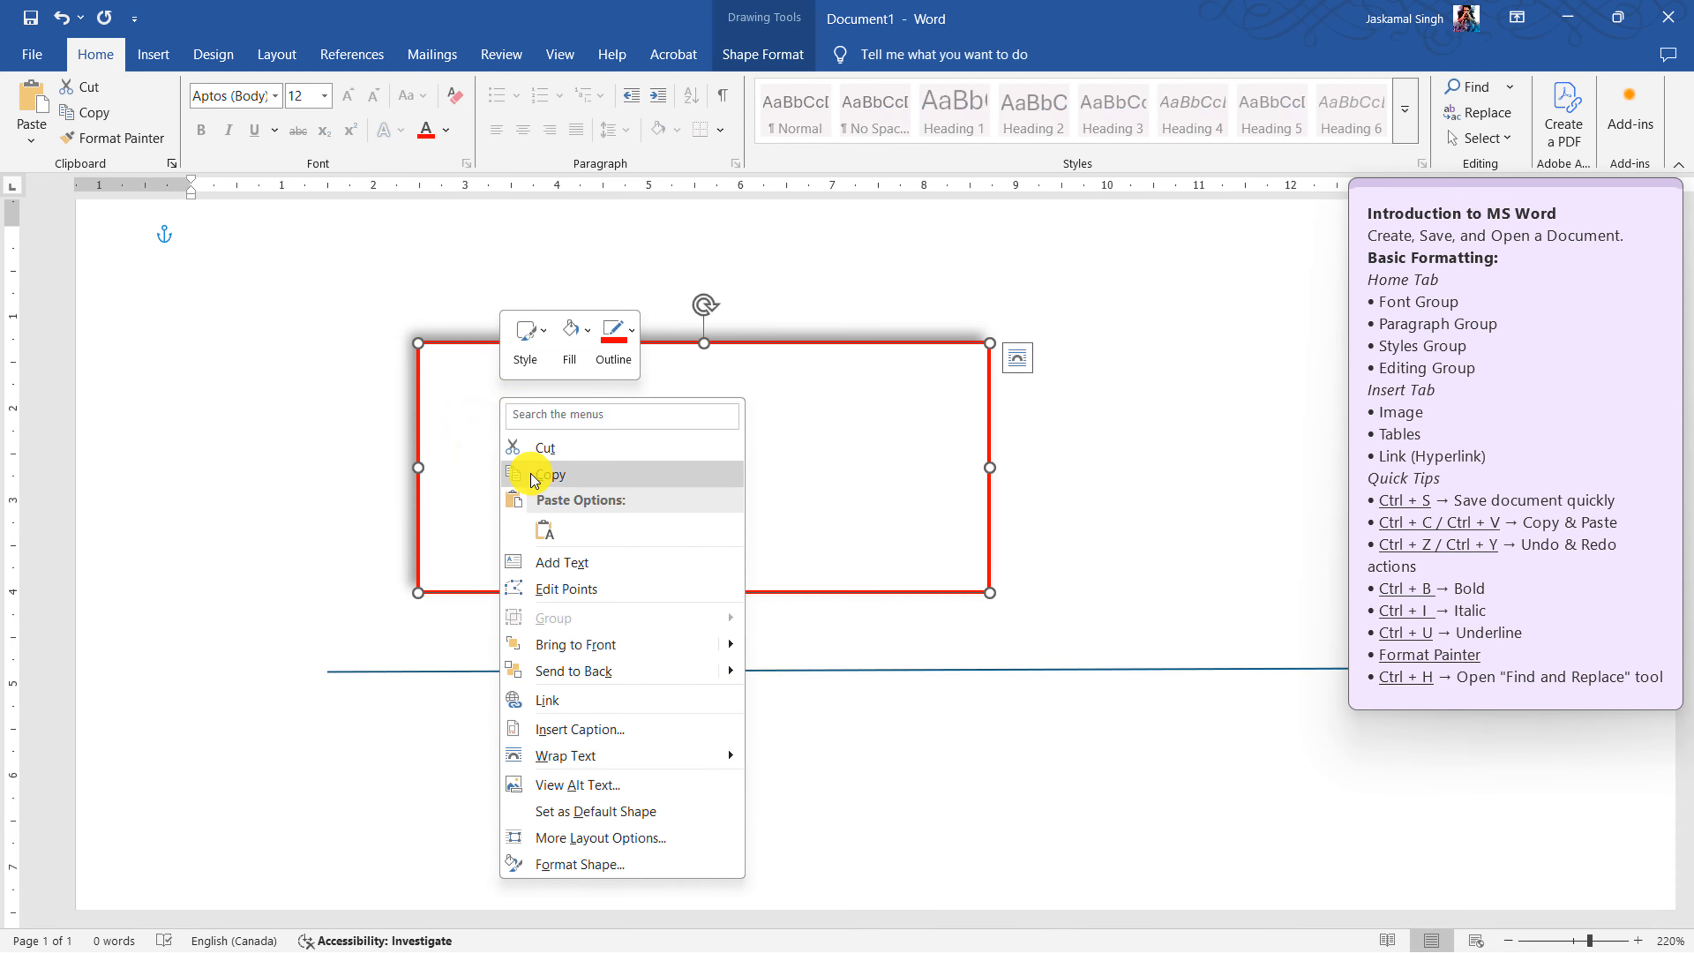
pyautogui.click(538, 564)
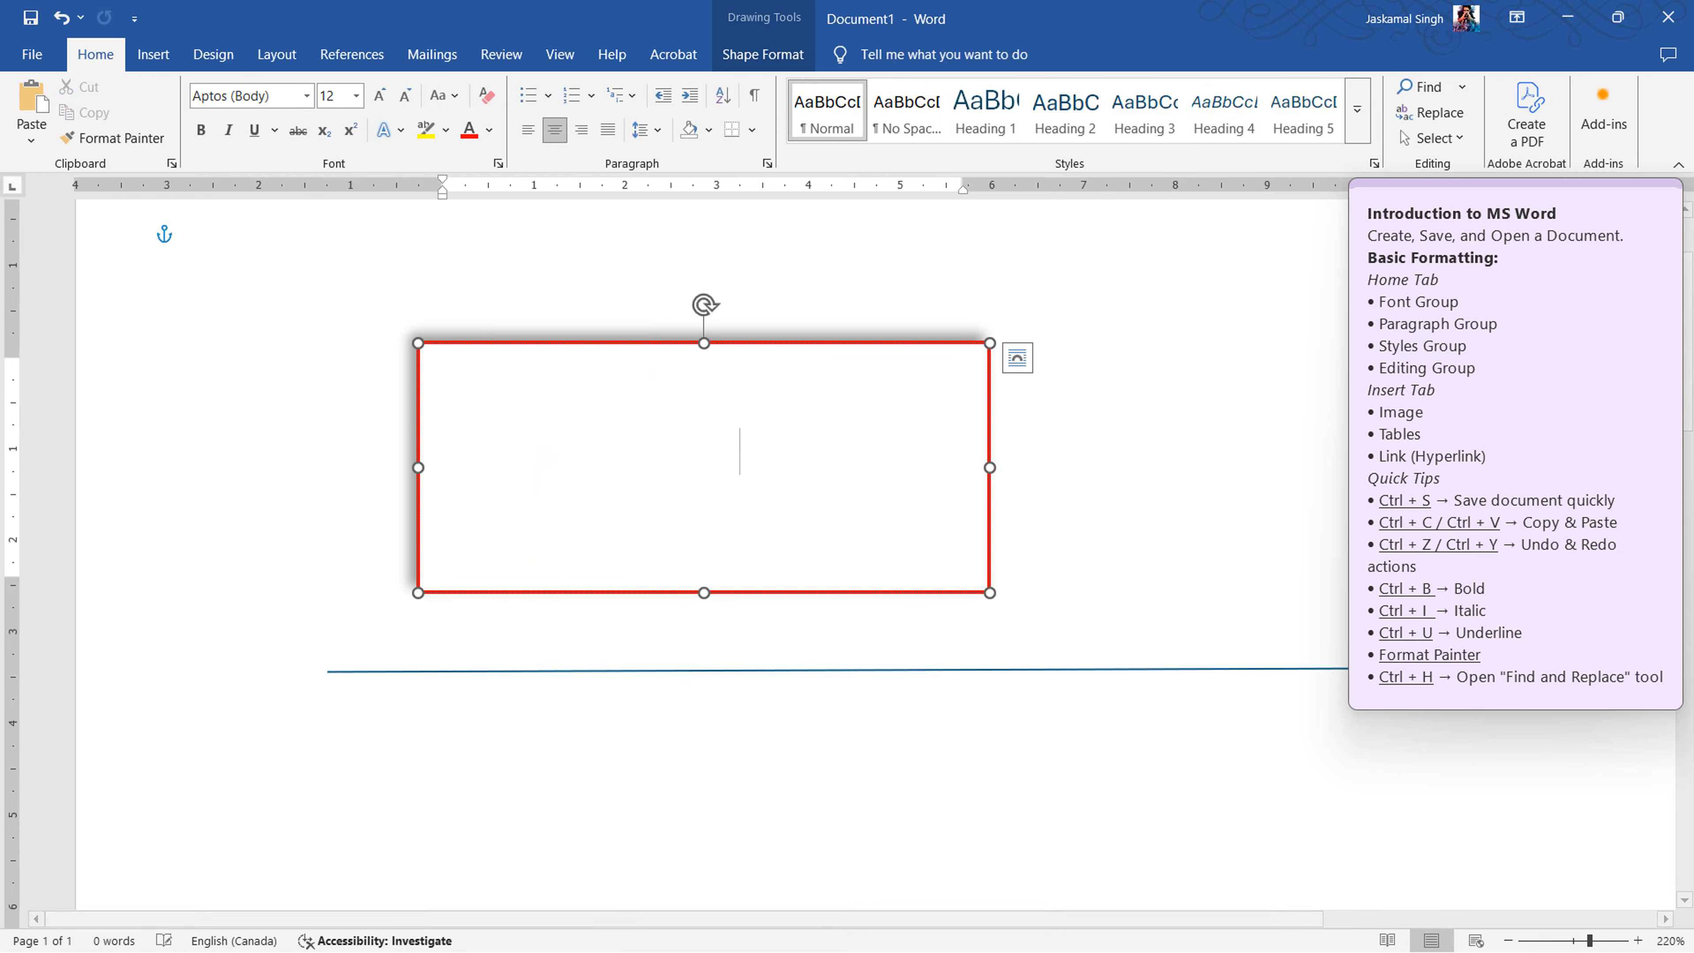
# - Change the font colour of all the text inside the rectangle to black
pyautogui.hotkey('ctrl', 'a')
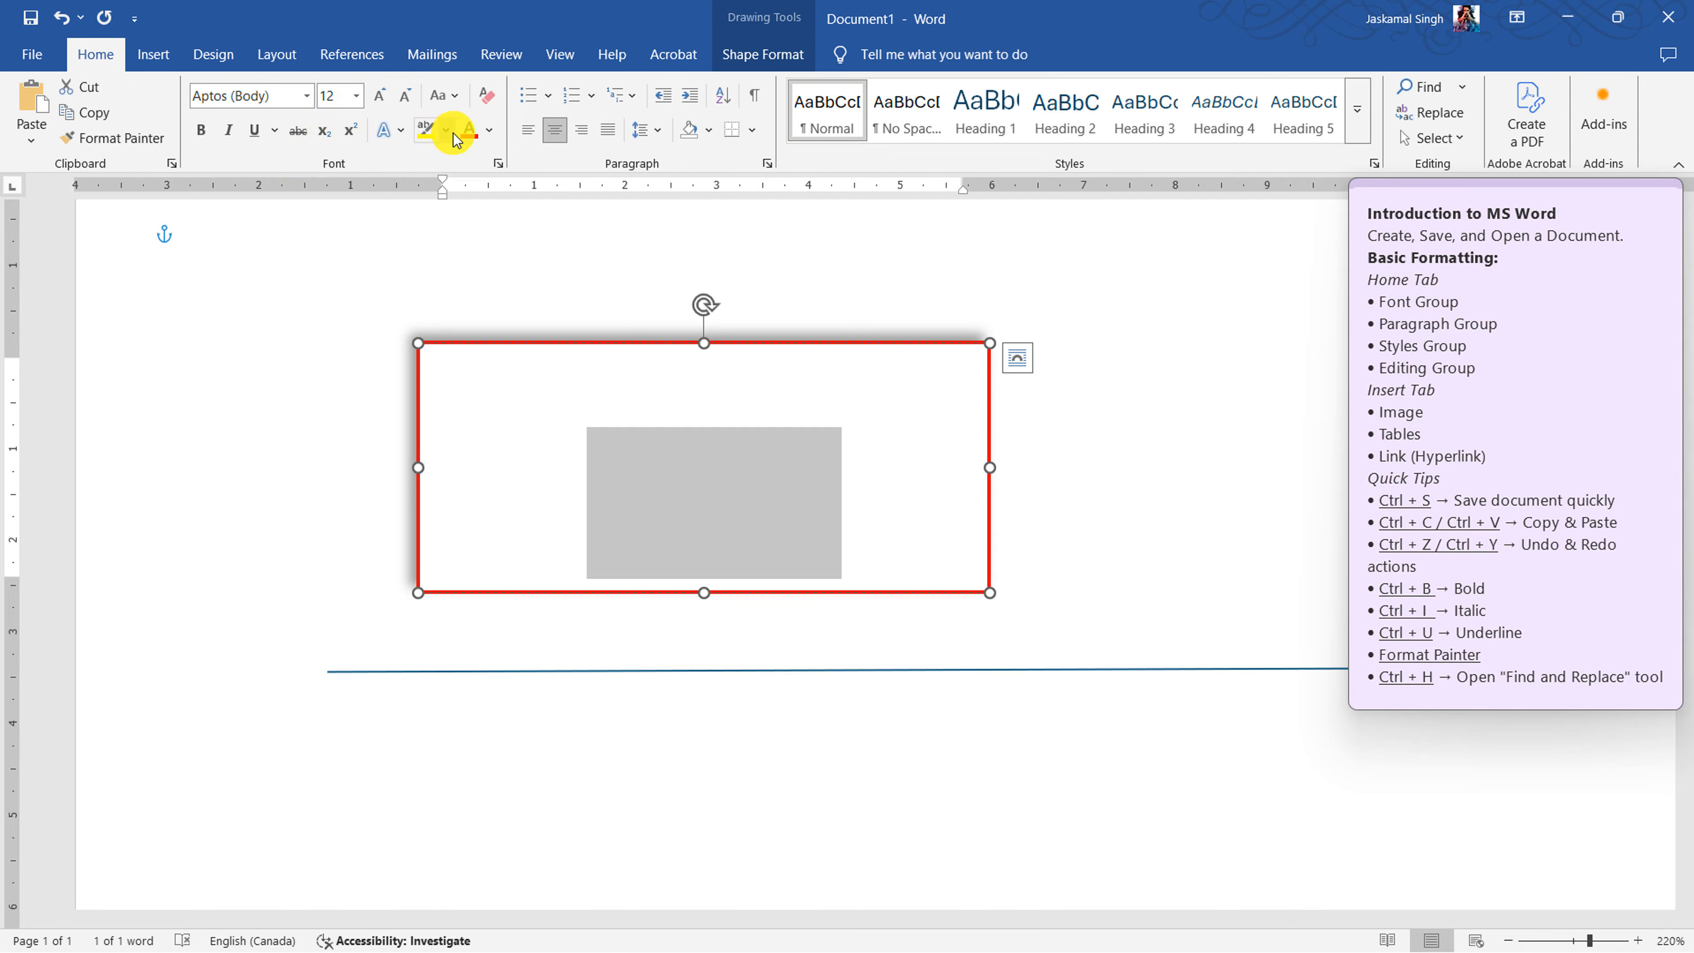
pyautogui.click(489, 129)
pyautogui.click(507, 262)
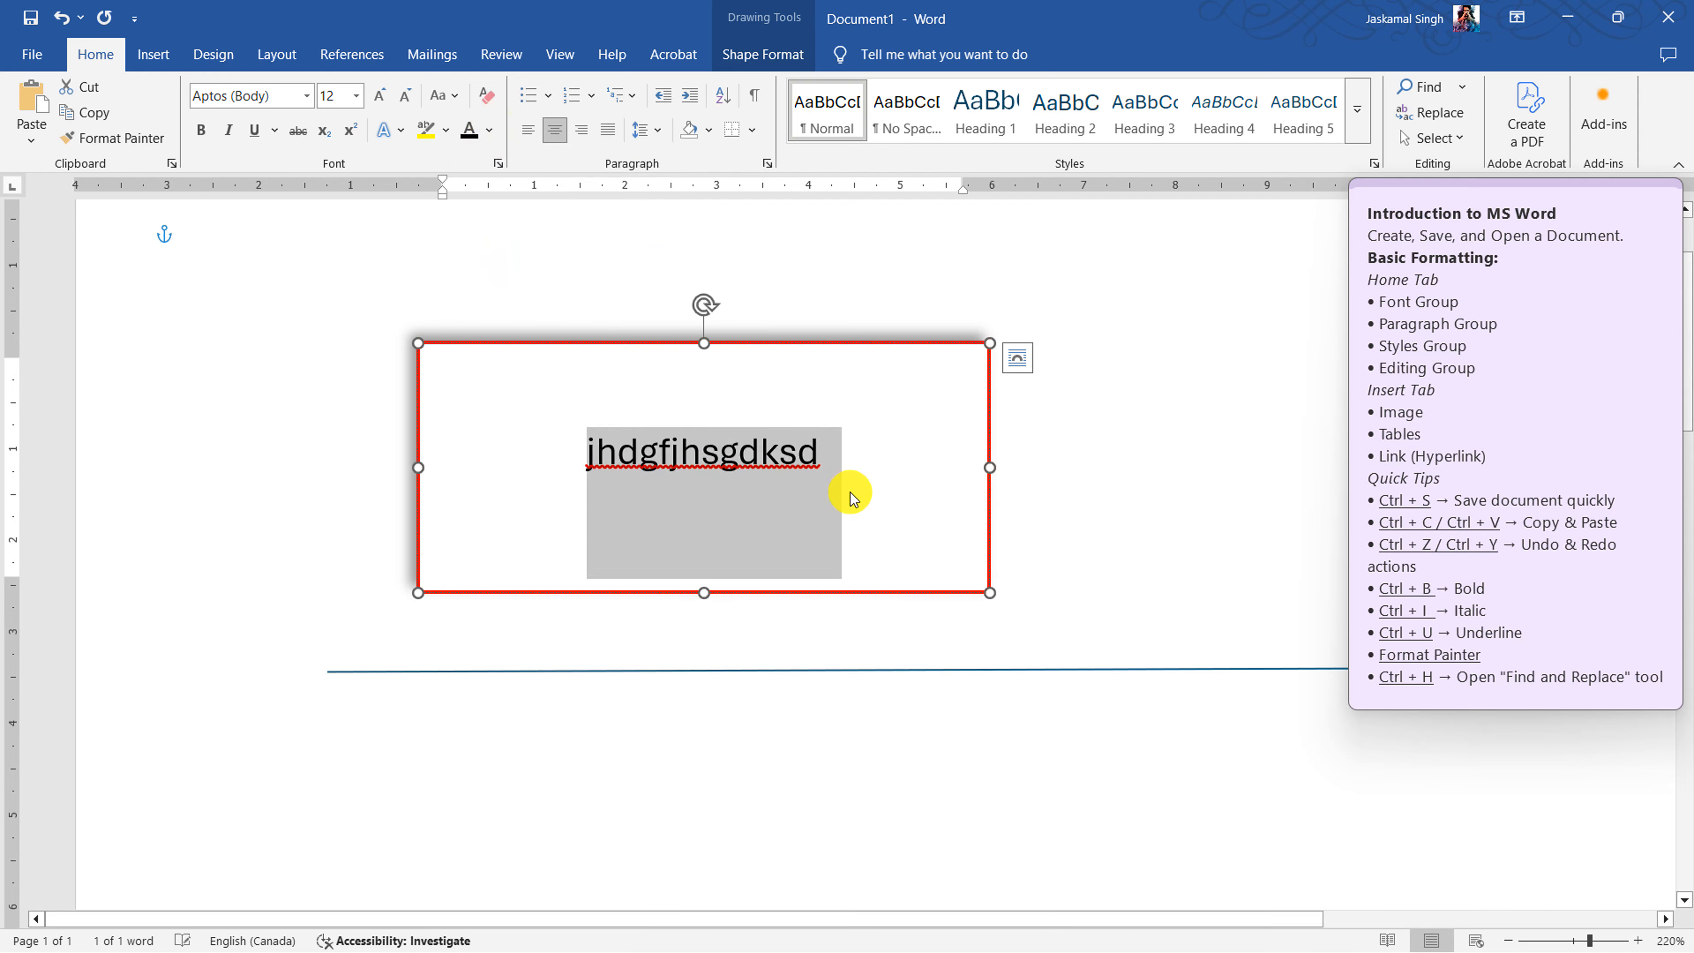
# - Replace the sample text inside the rectangle with the person's name
pyautogui.click(839, 432)
pyautogui.press('BackSpace')
pyautogui.press('BackSpace')
pyautogui.press('BackSpace')
pyautogui.press('BackSpace')
pyautogui.press('BackSpace')
pyautogui.press('BackSpace')
pyautogui.press('BackSpace')
pyautogui.press('BackSpace')
pyautogui.press('BackSpace')
pyautogui.press('BackSpace')
pyautogui.press('BackSpace')
pyautogui.press('BackSpace')
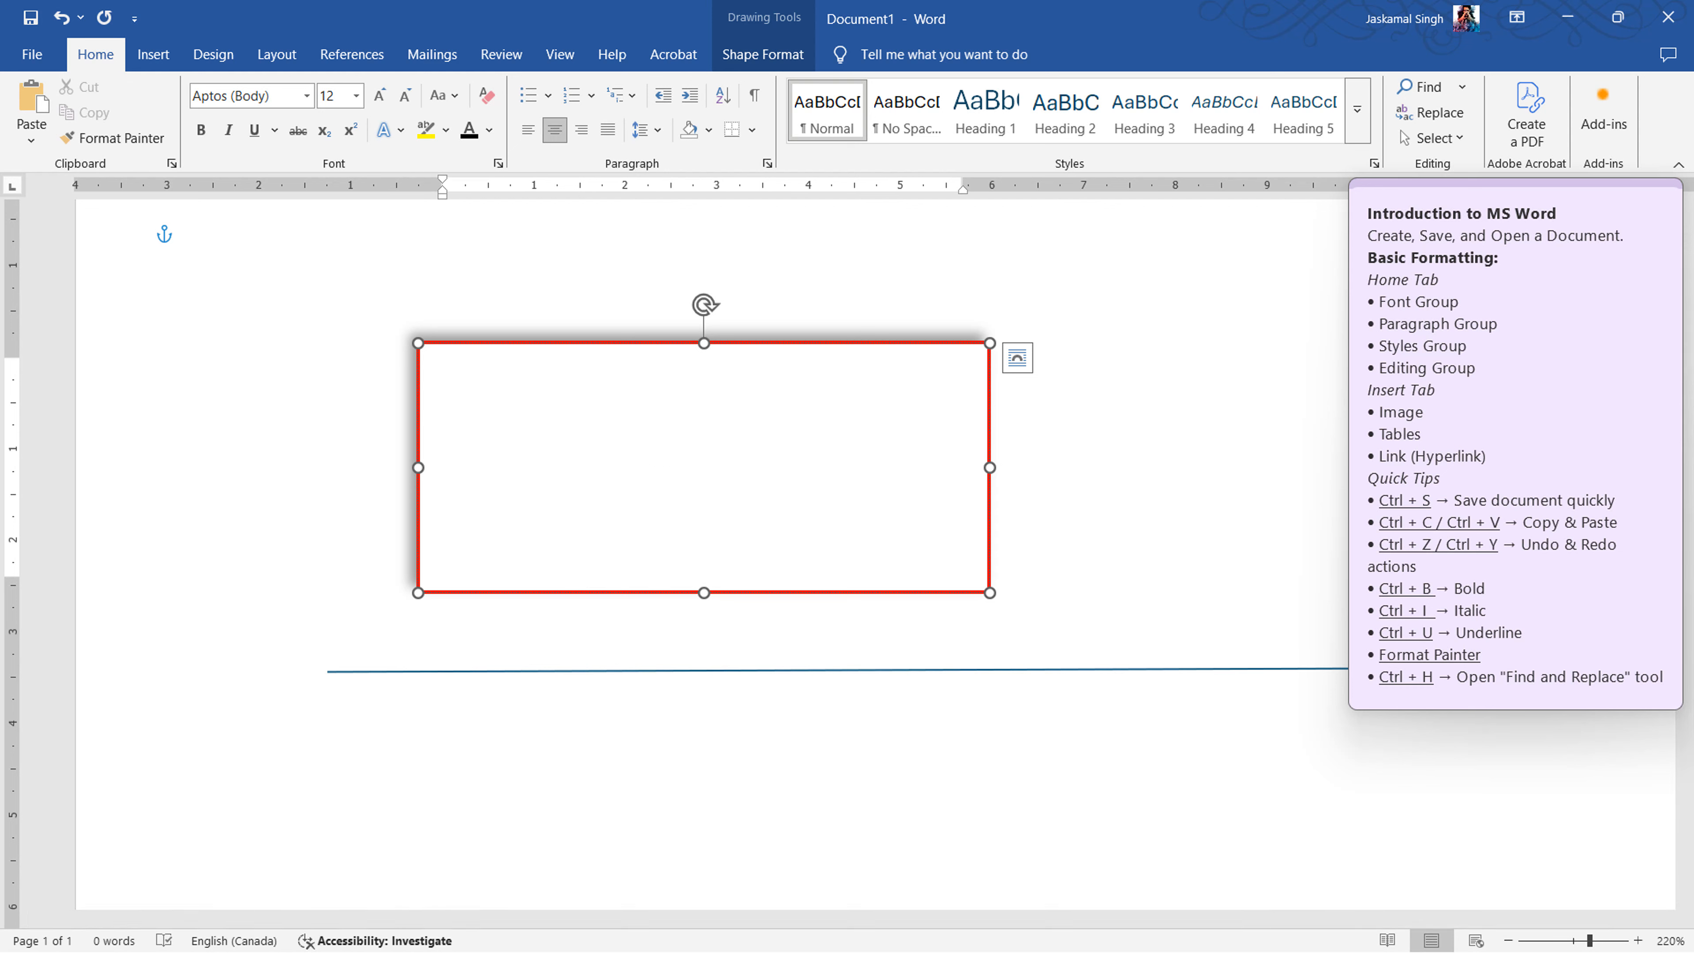
pyautogui.write('J Singh')
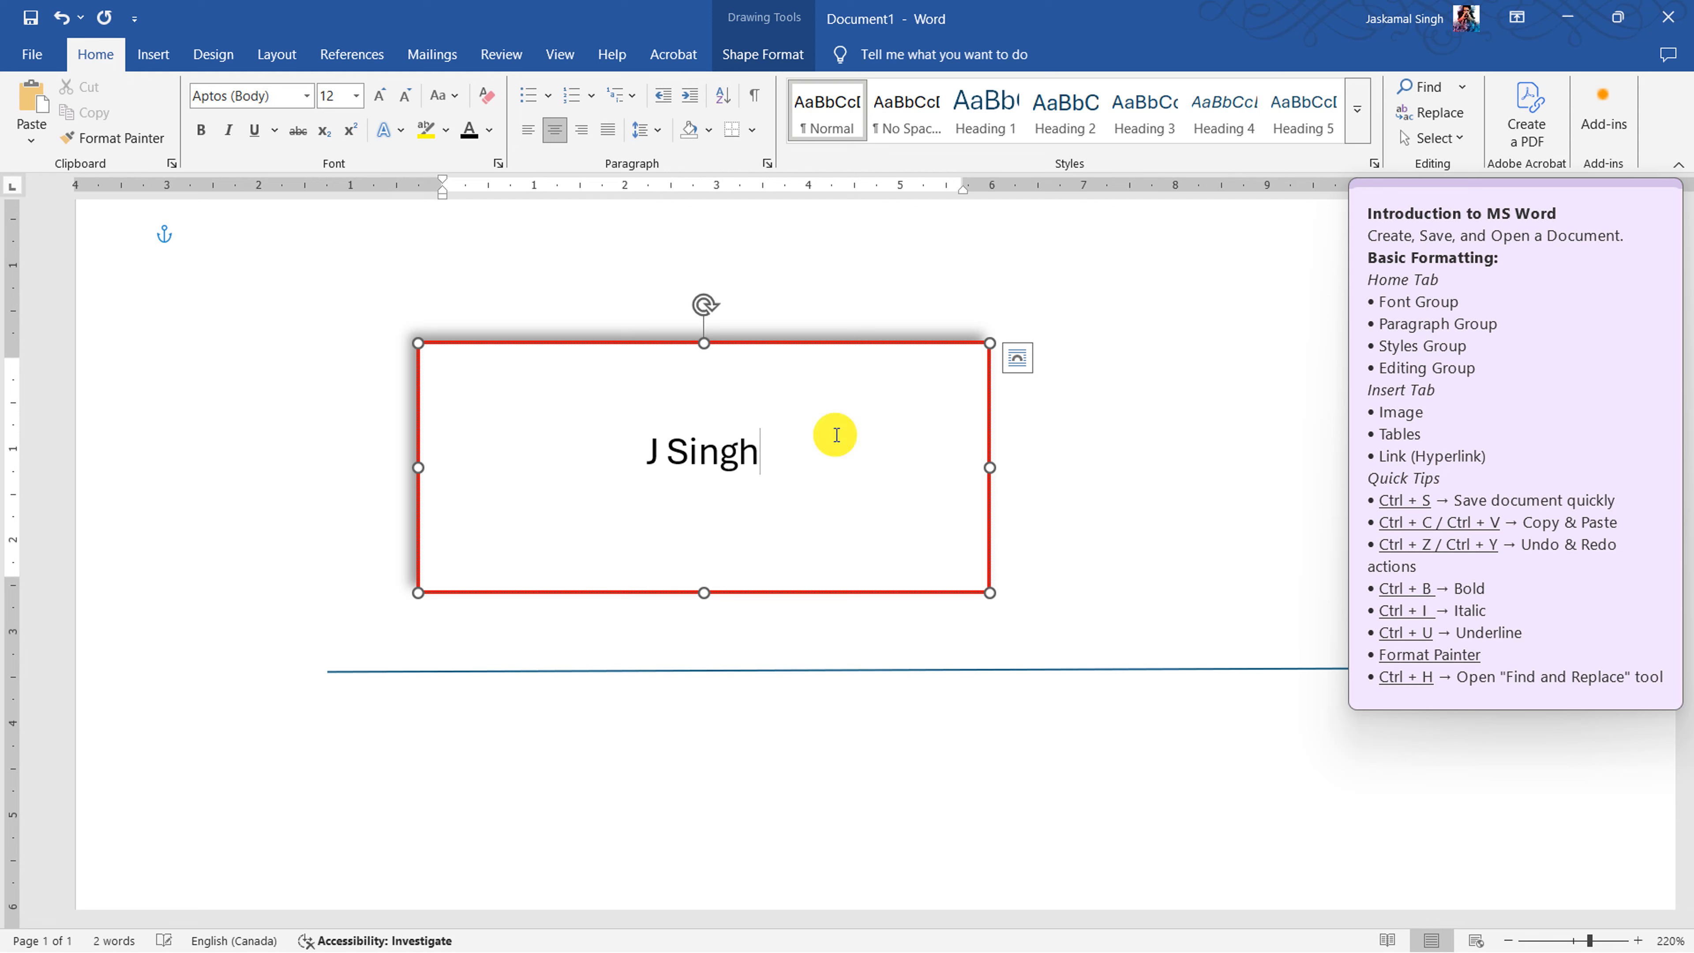
# - Enlarge the name inside the rectangle to 48 pt and deselect the shape
pyautogui.hotkey('ctrl', 'a')
pyautogui.click(386, 98)
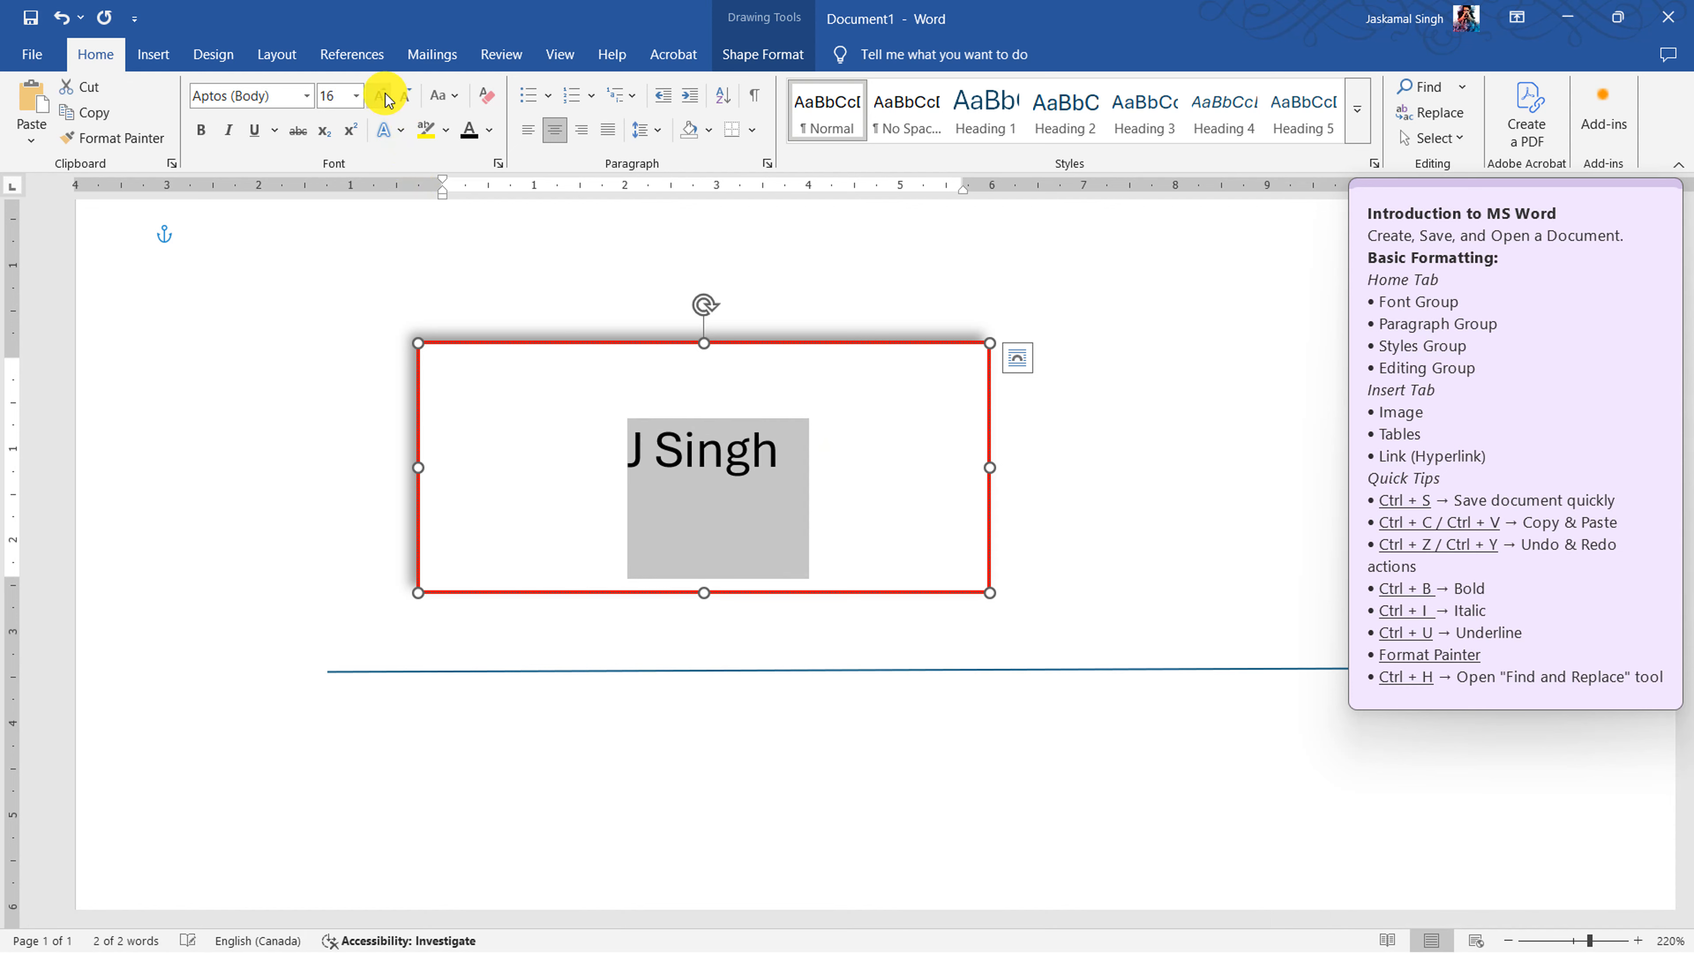
pyautogui.click(385, 98)
pyautogui.click(385, 98)
pyautogui.click(386, 98)
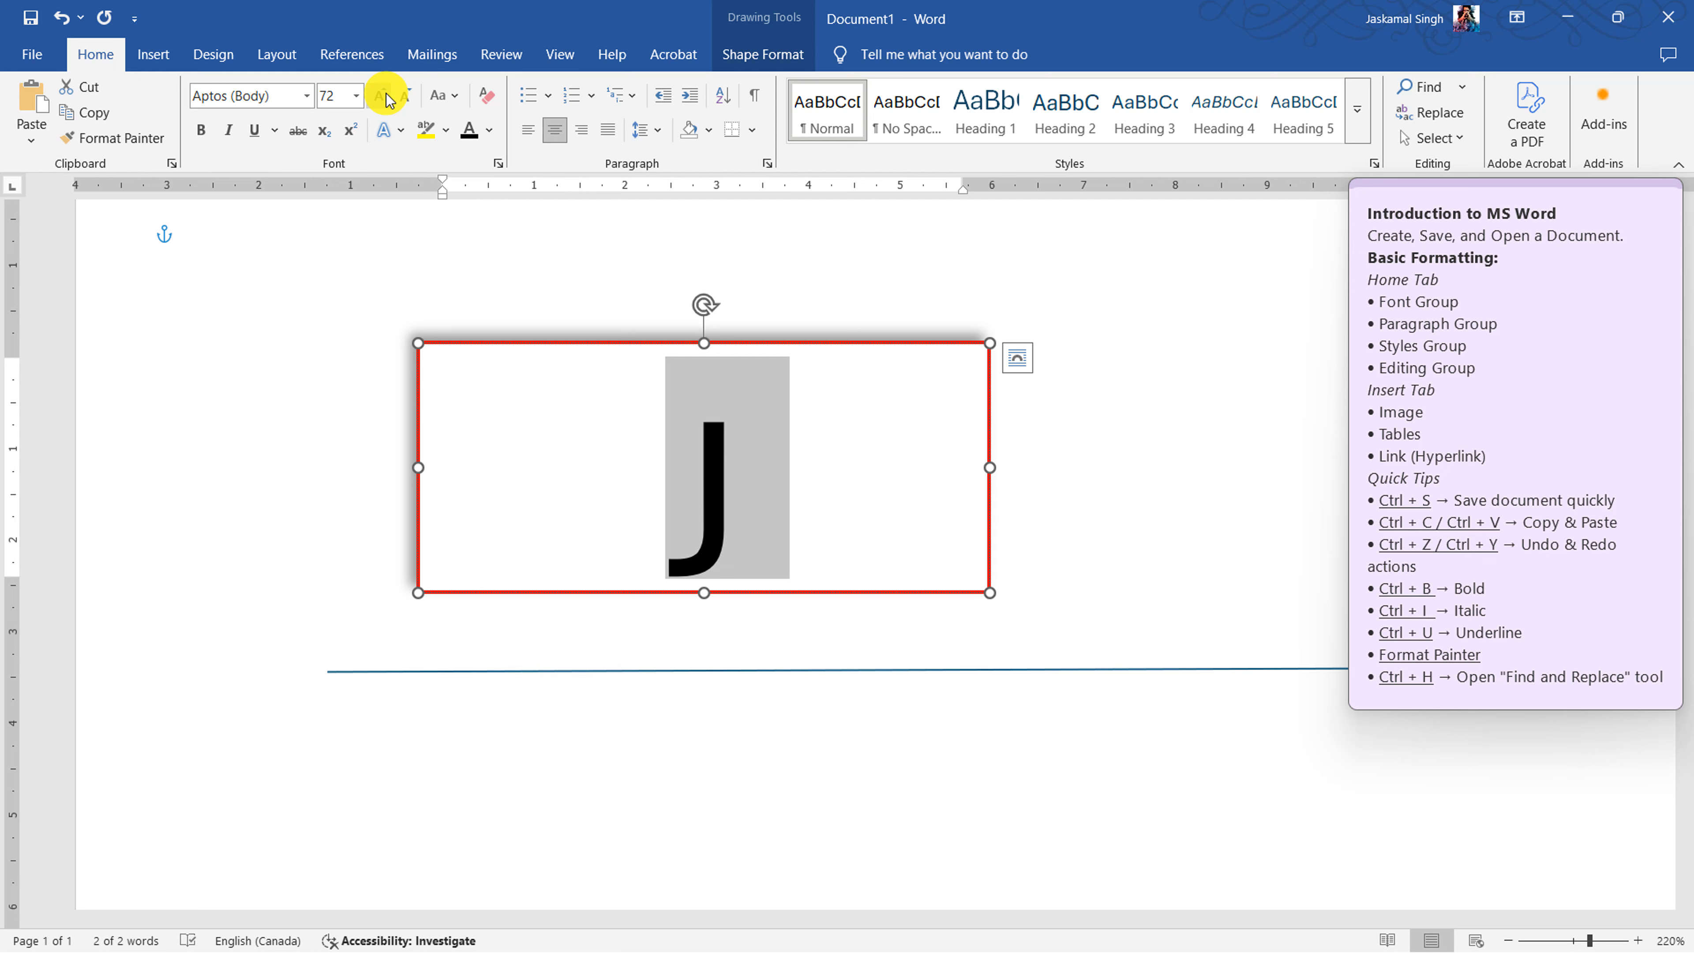
pyautogui.click(405, 96)
pyautogui.click(1104, 460)
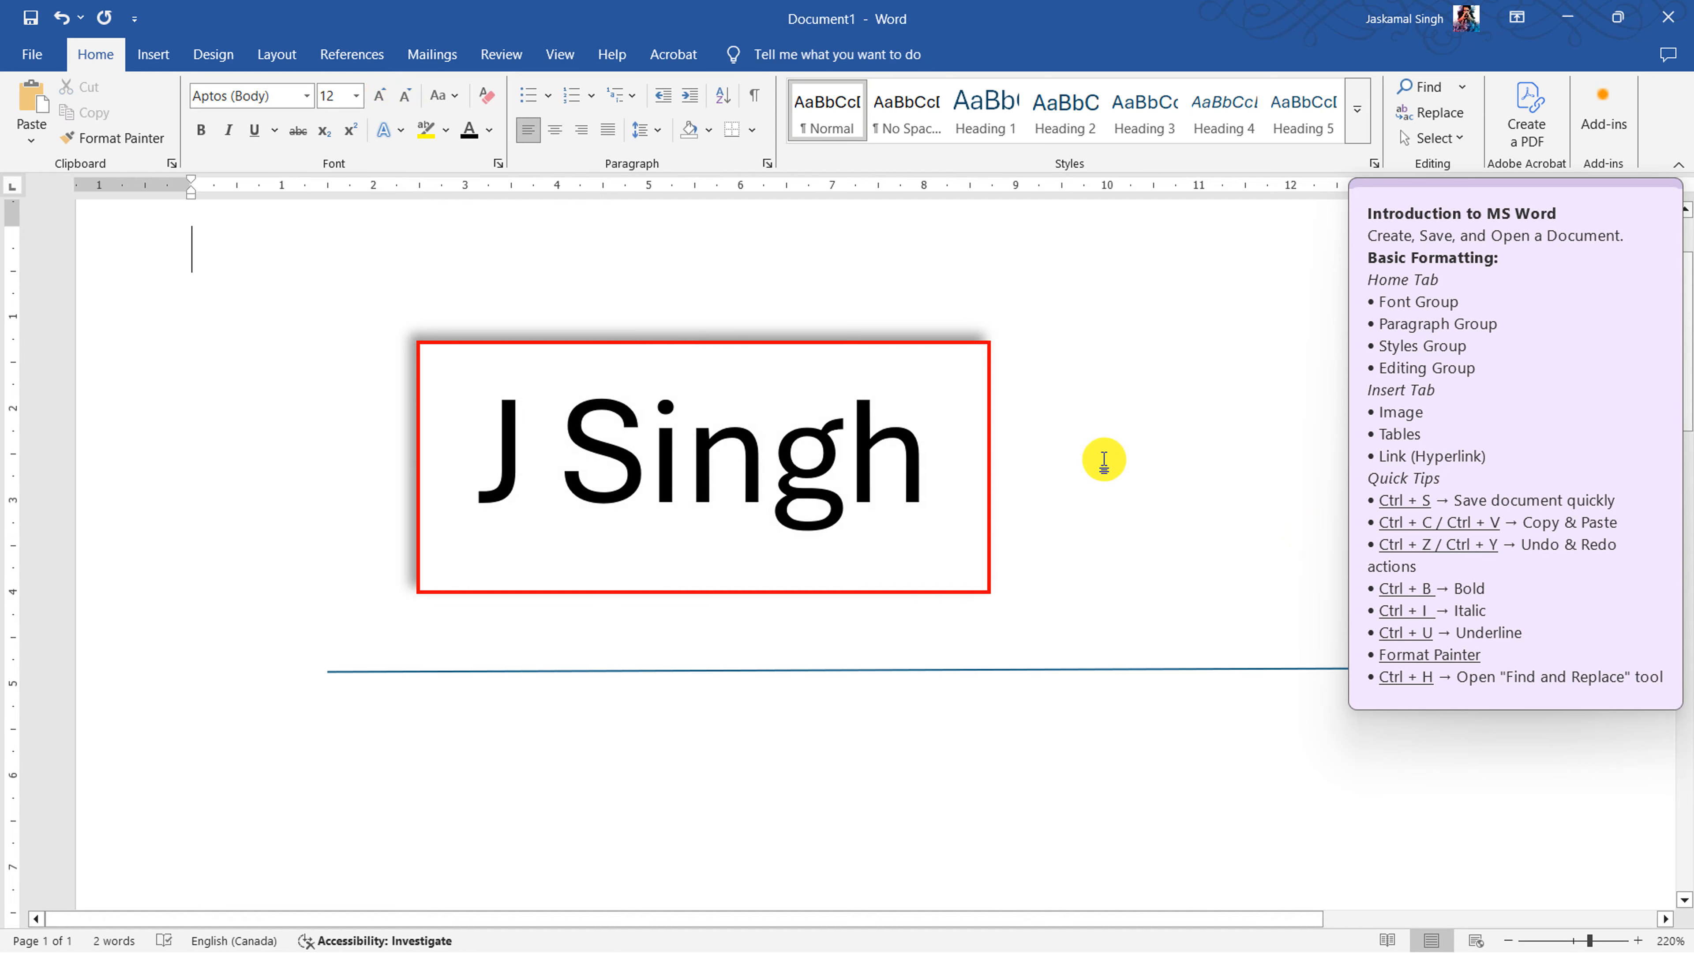
# - Delete the arrow line and the rectangle containing the name from the page
pyautogui.keyDown('ctrl'); pyautogui.scroll(-14, 1104, 461); pyautogui.keyUp('ctrl')
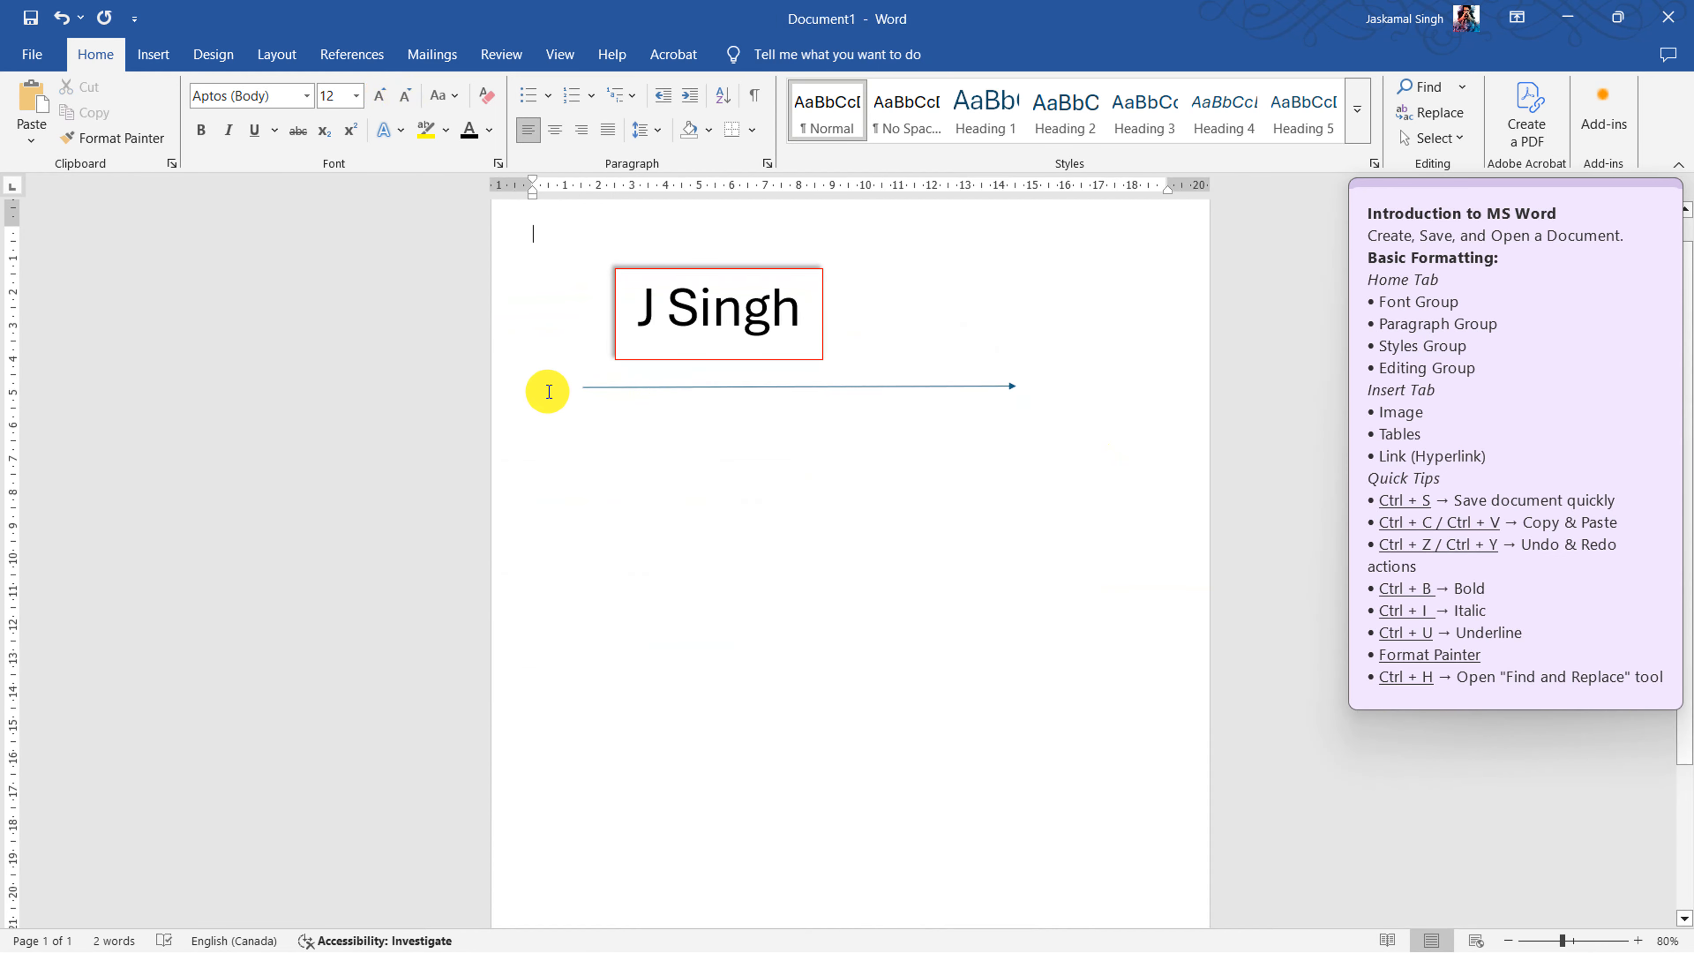
pyautogui.click(604, 386)
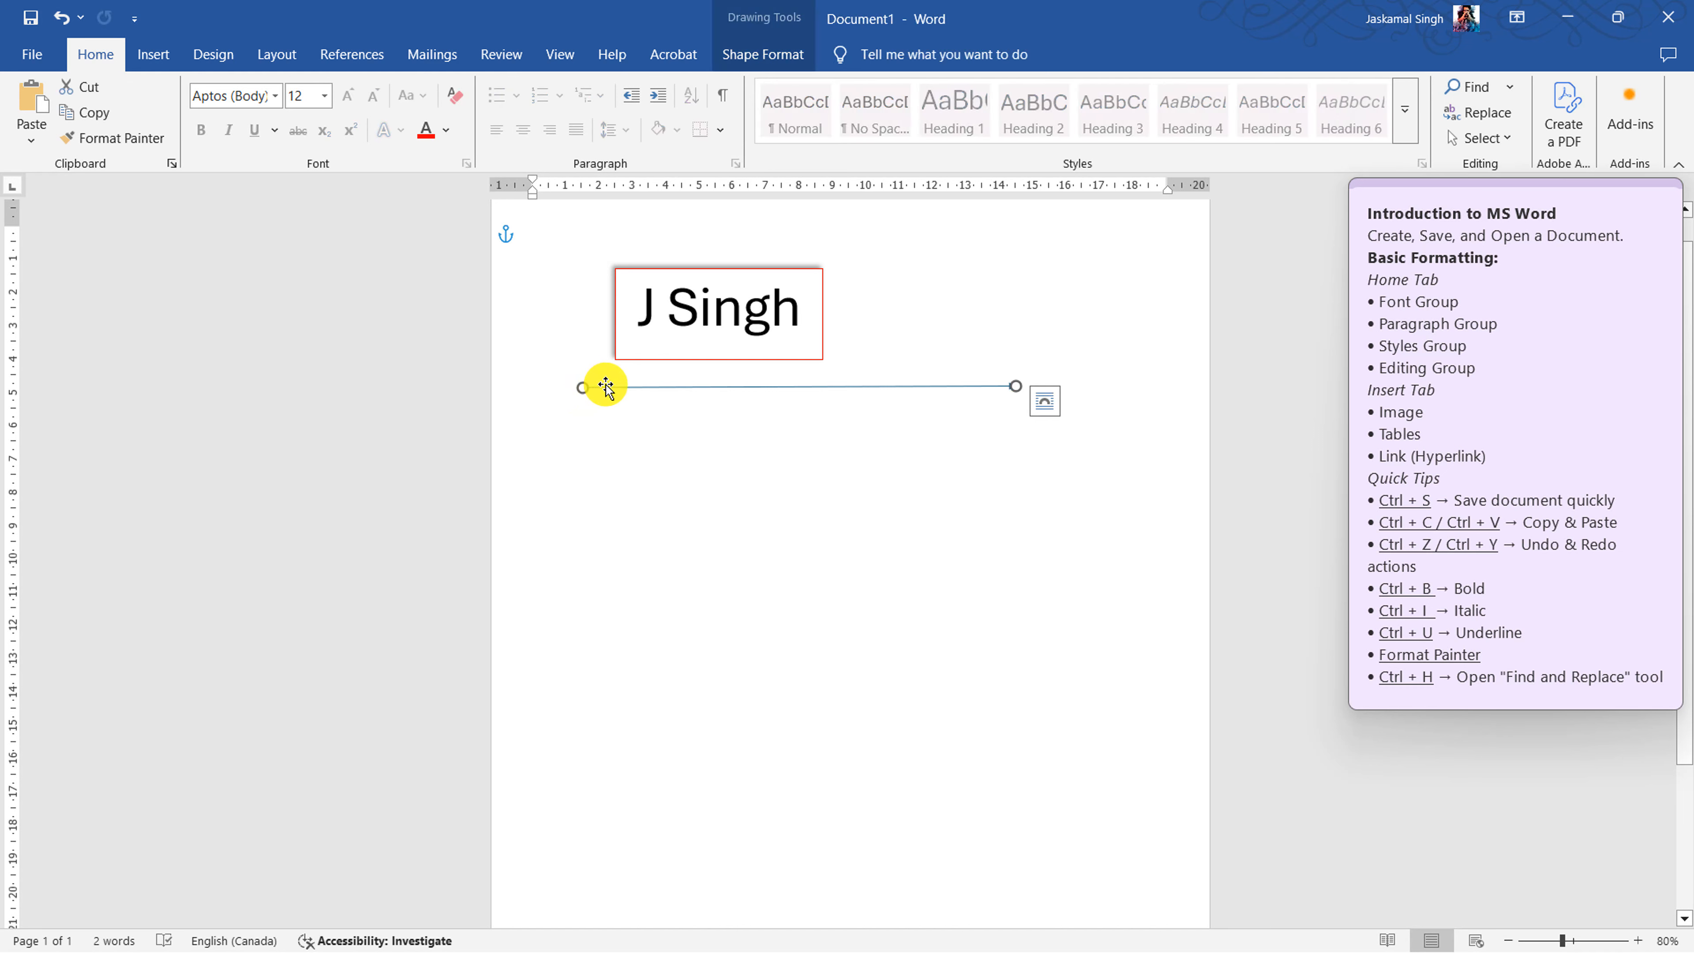
pyautogui.press('Delete')
pyautogui.scroll(1, 897, 322)
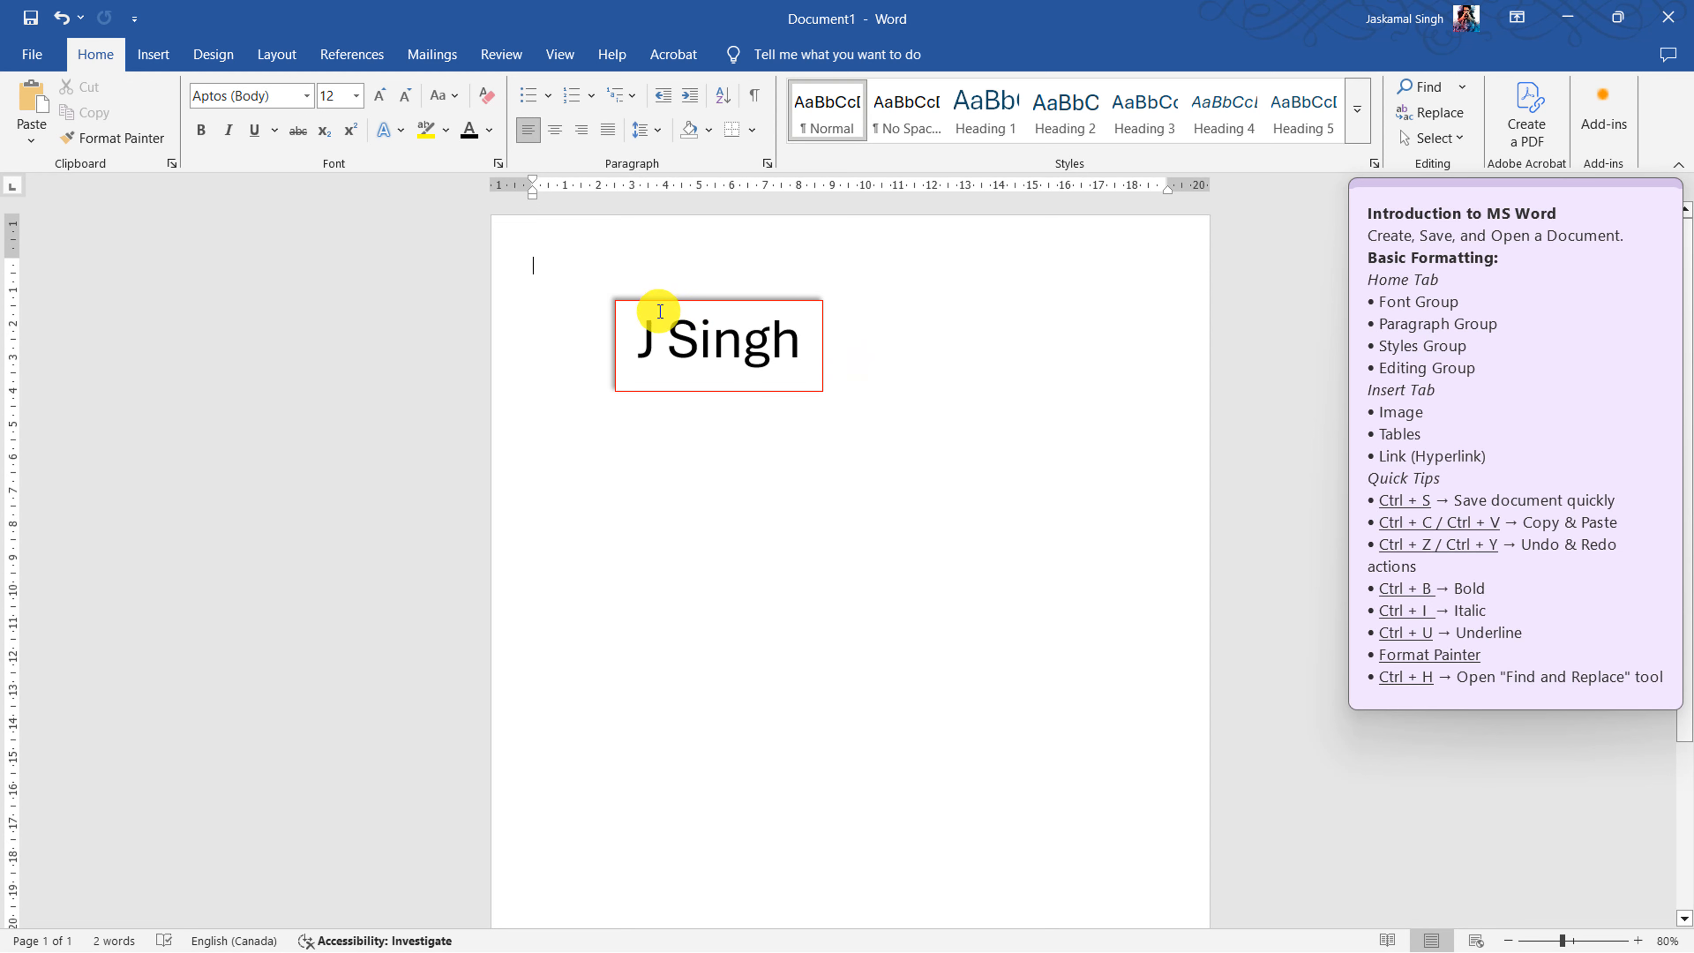
pyautogui.click(661, 329)
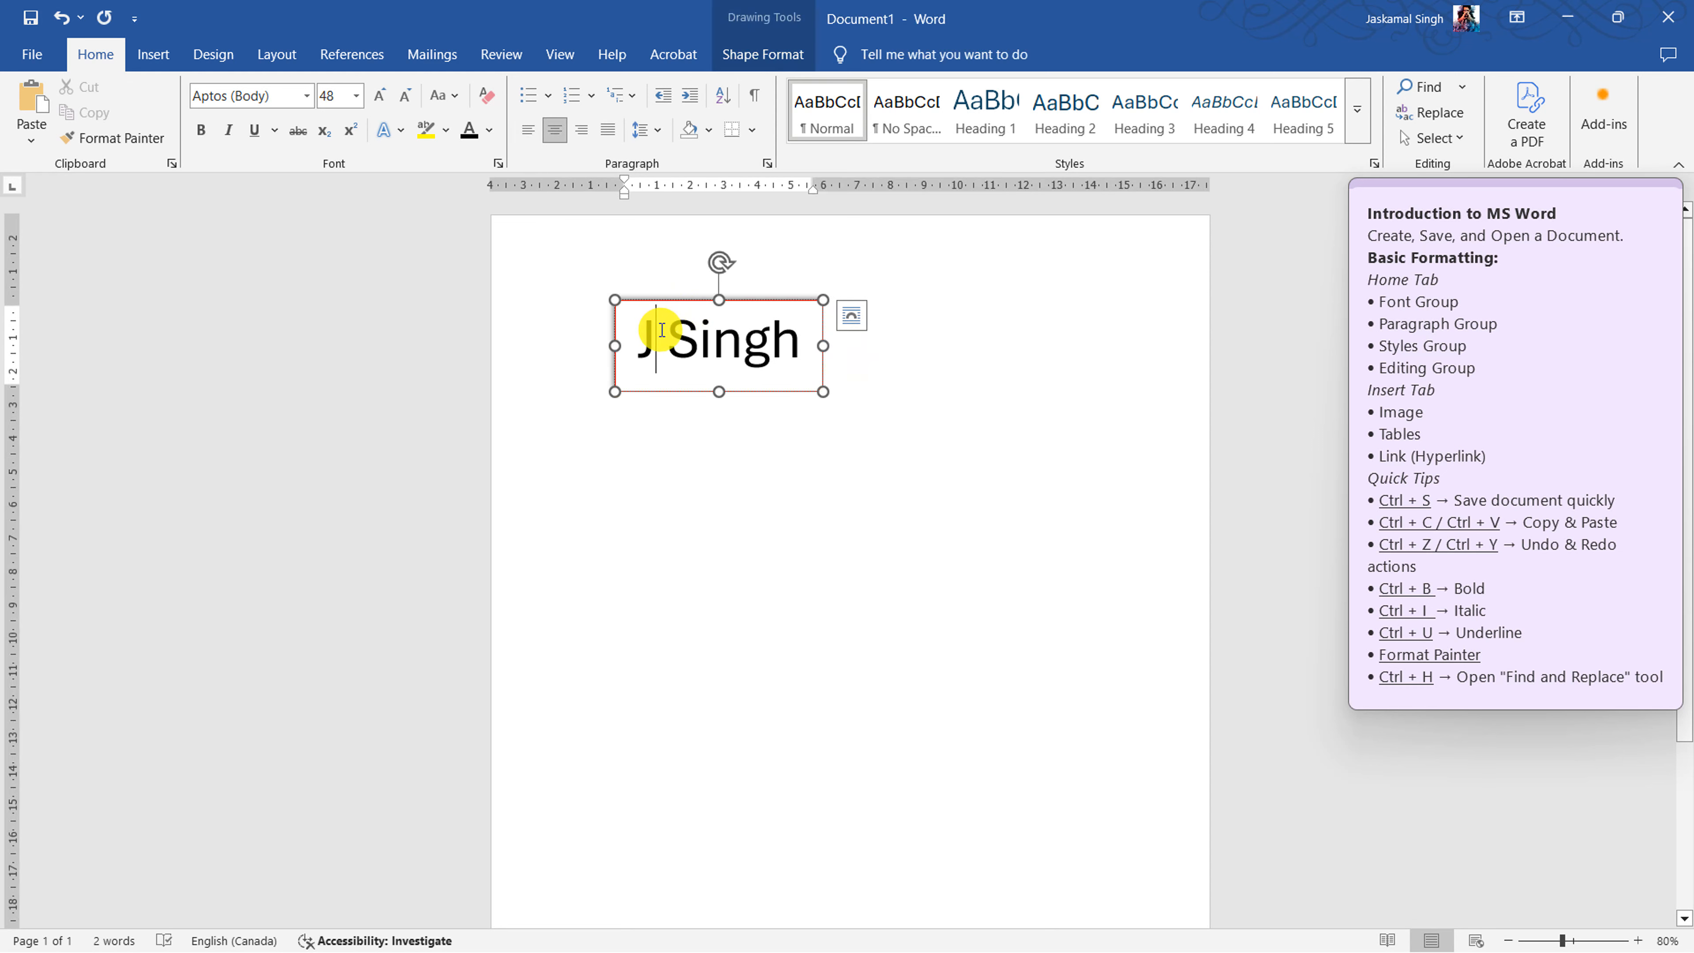
pyautogui.click(788, 390)
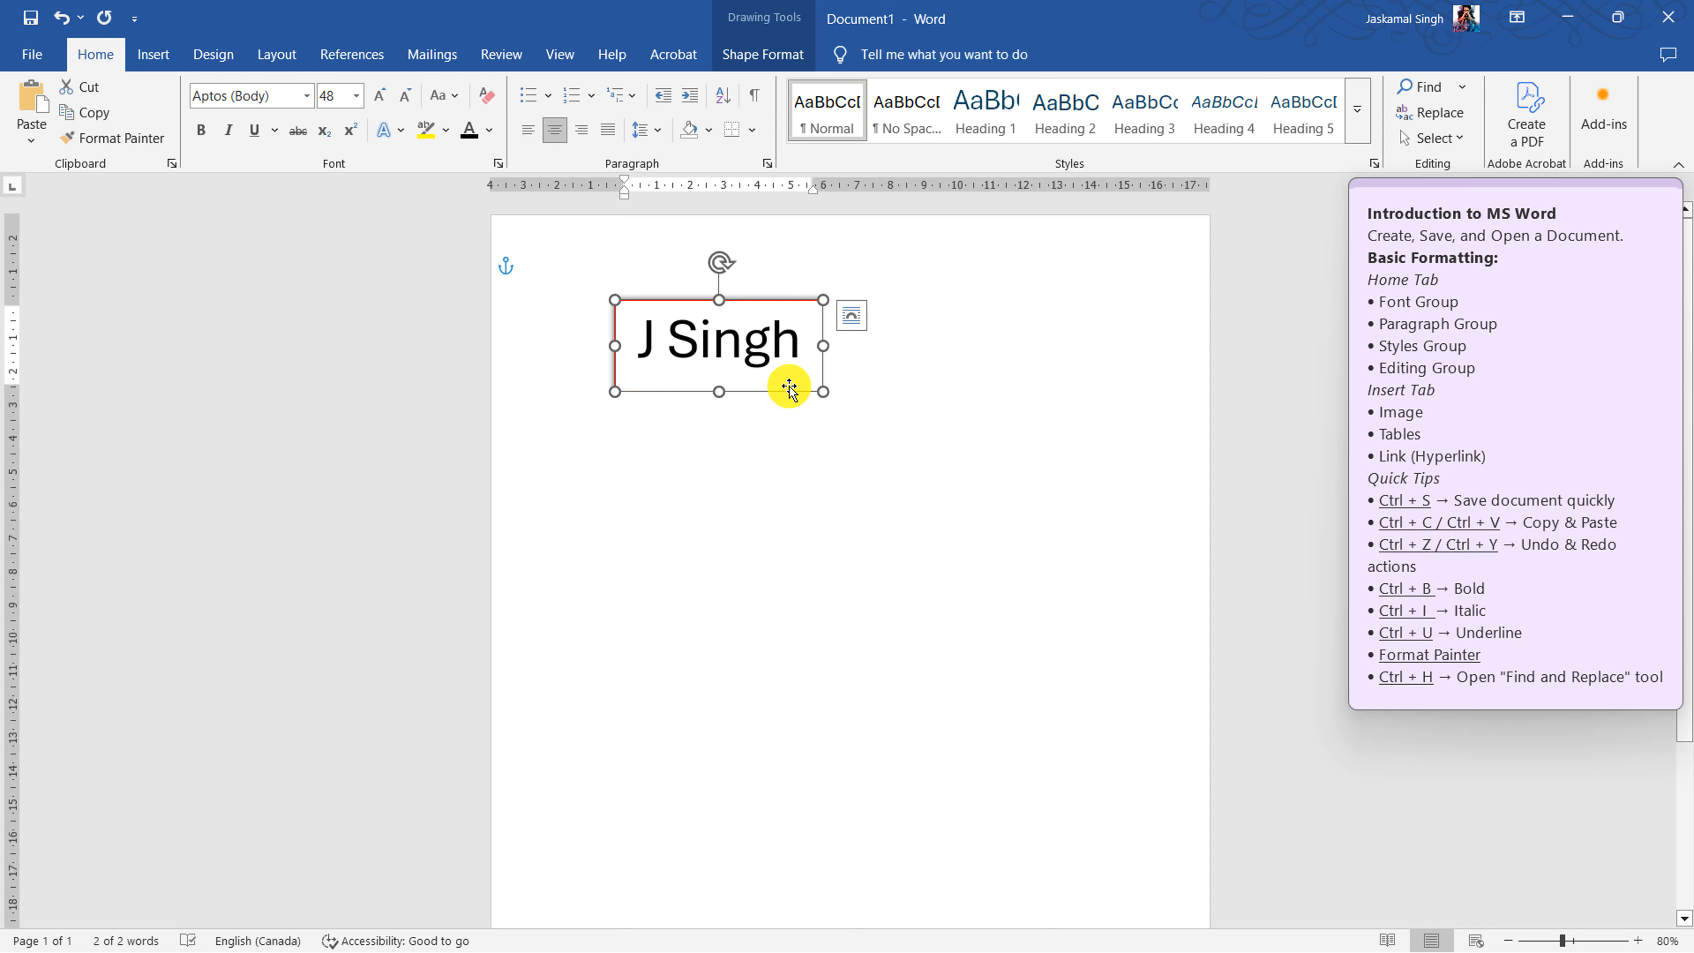
pyautogui.press('Delete')
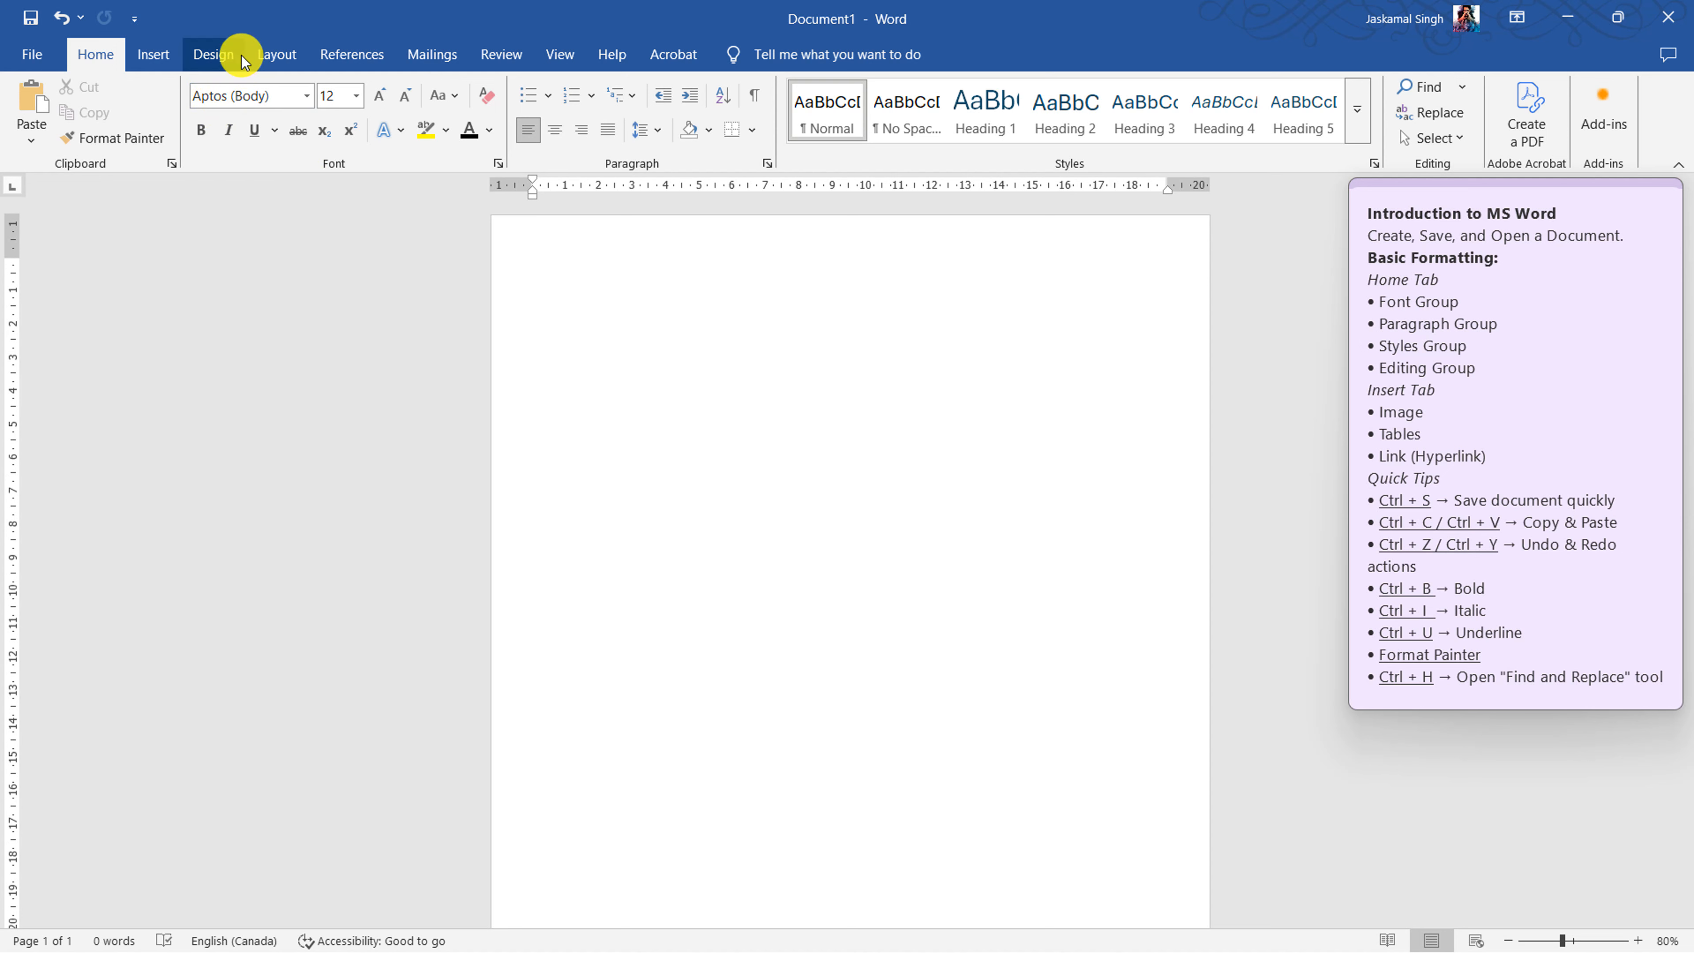
# - Enter the line "Click here for more information" at the beginning of the blank page
pyautogui.click(165, 59)
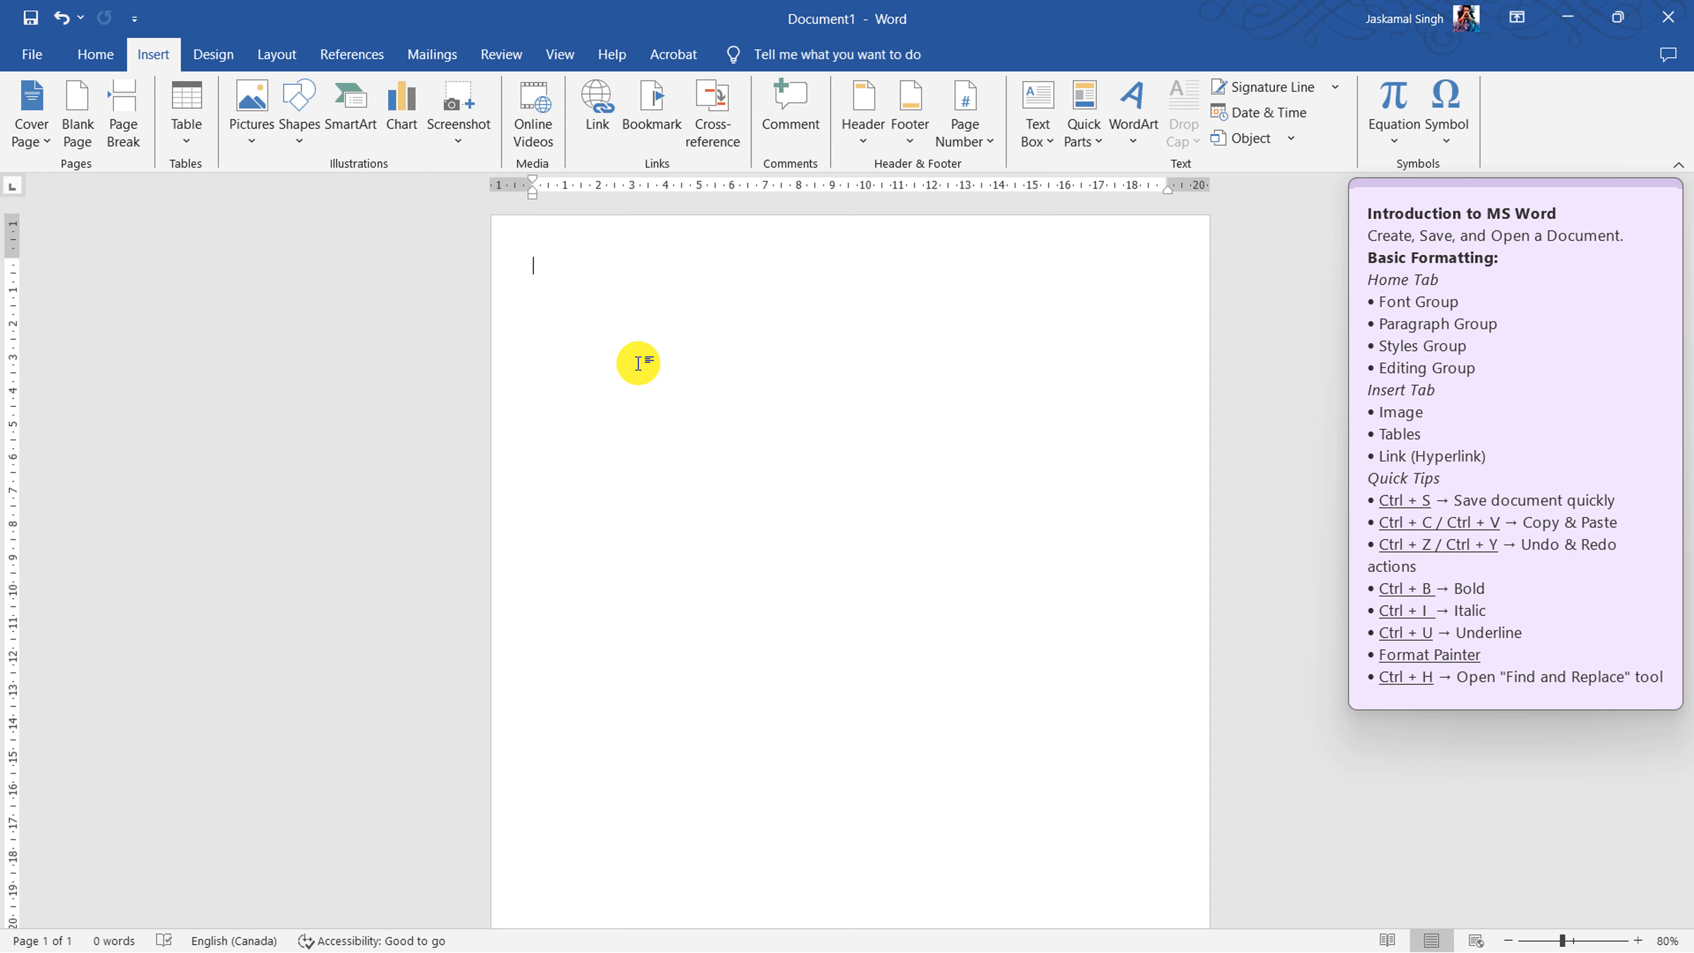
pyautogui.write('Click here for more information')
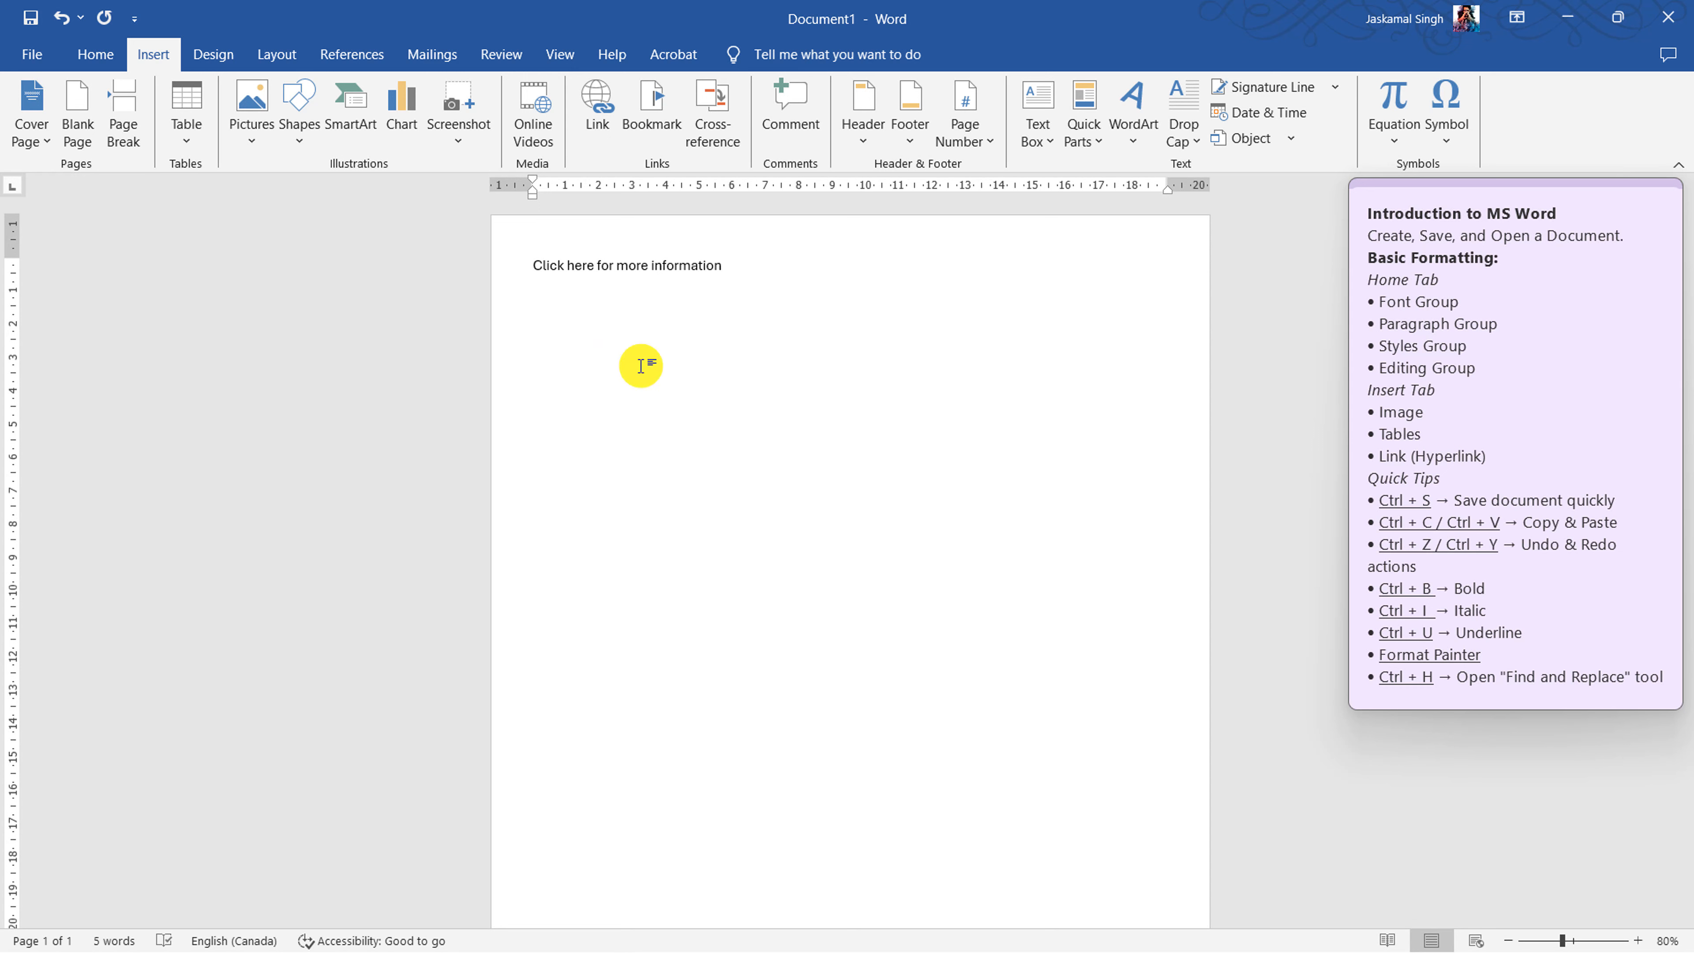
pyautogui.scroll(4, 683, 265)
pyautogui.scroll(3, 683, 265)
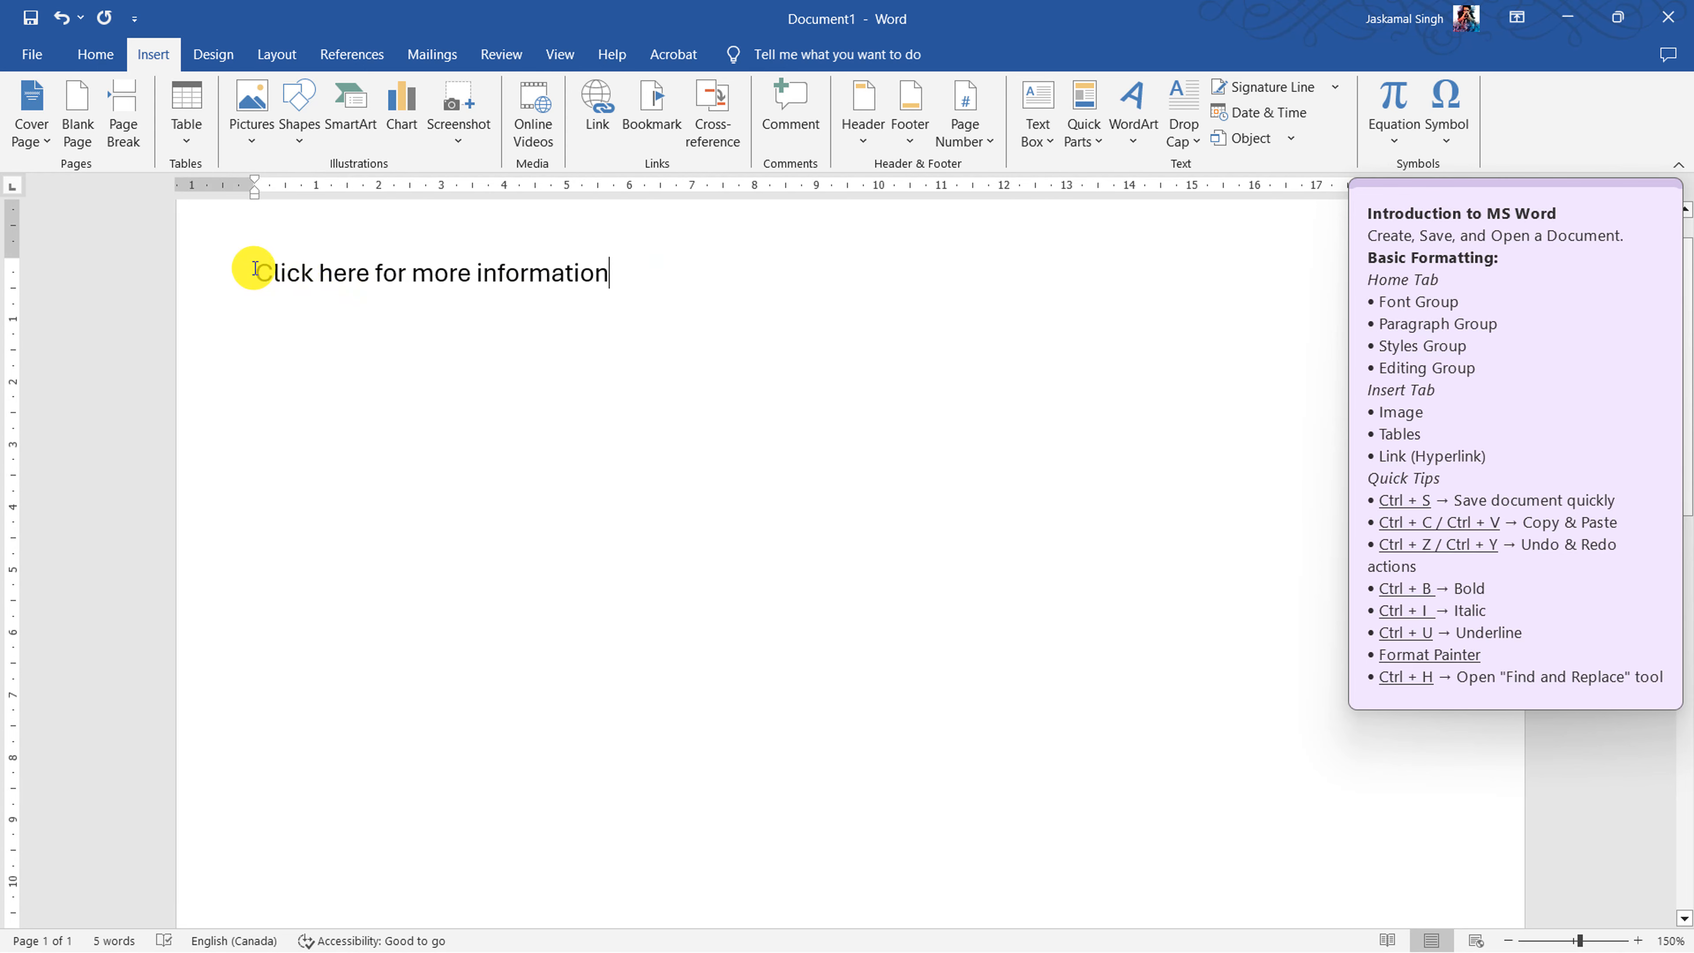
# - Start inserting a hyperlink on the words "Click here", moving the dialog clear of the text
pyautogui.moveTo(255, 272); pyautogui.dragTo(367, 283)
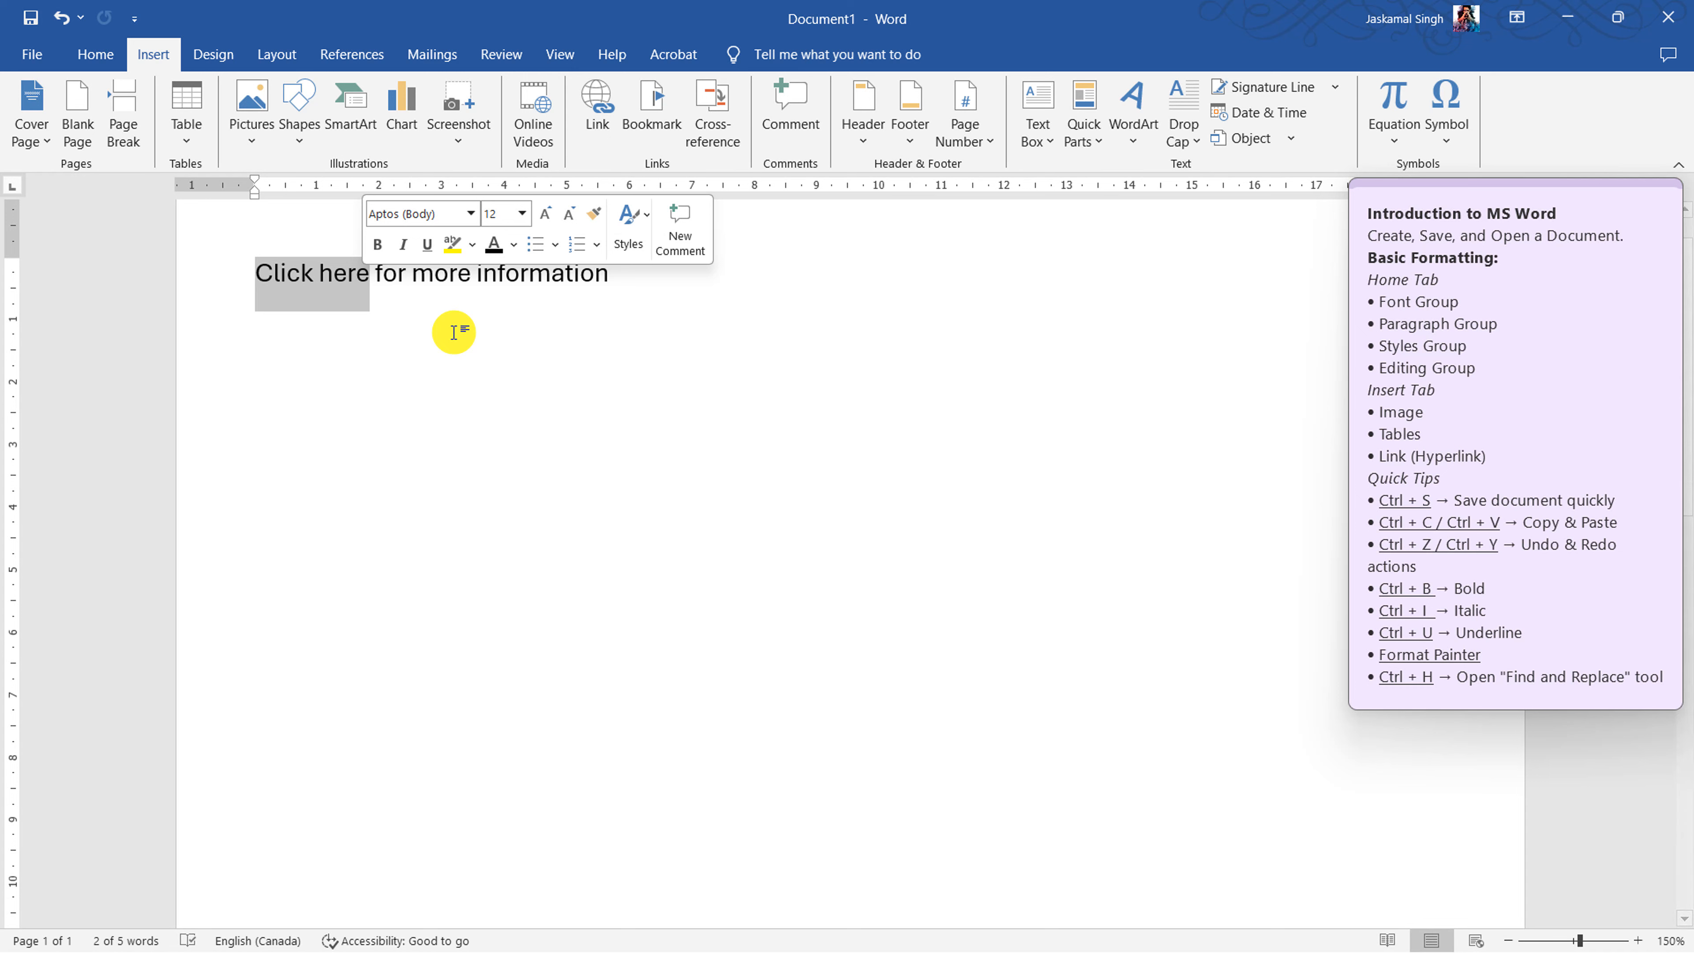
pyautogui.click(407, 330)
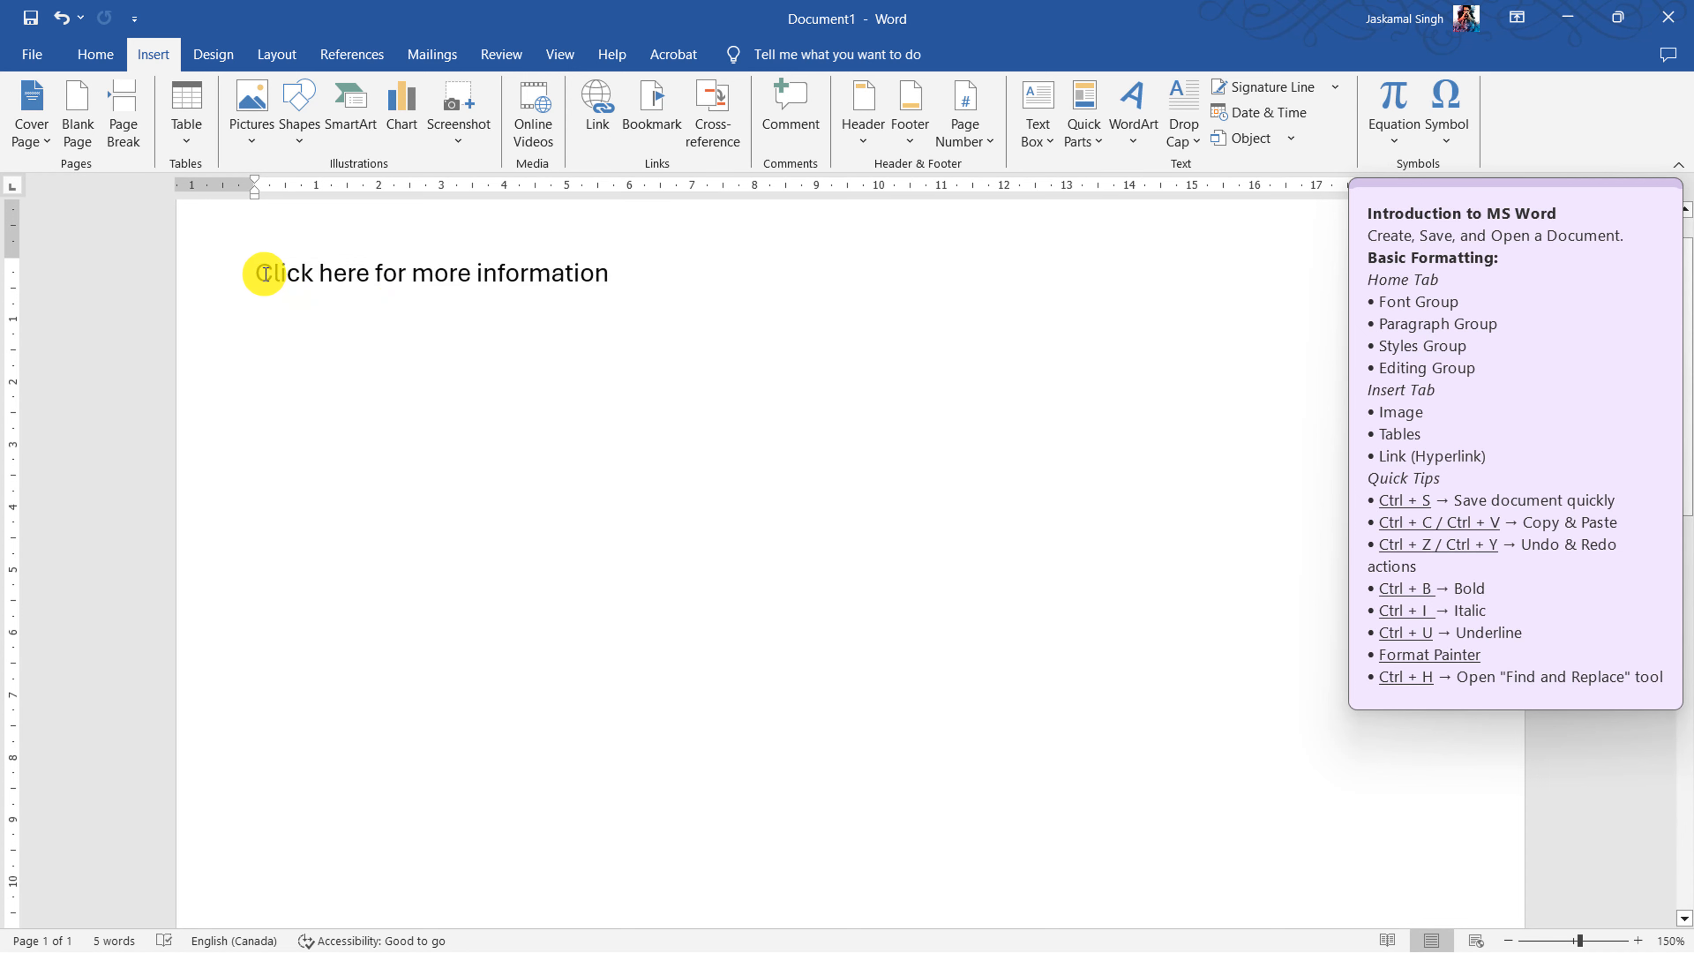
pyautogui.moveTo(261, 273); pyautogui.dragTo(355, 276)
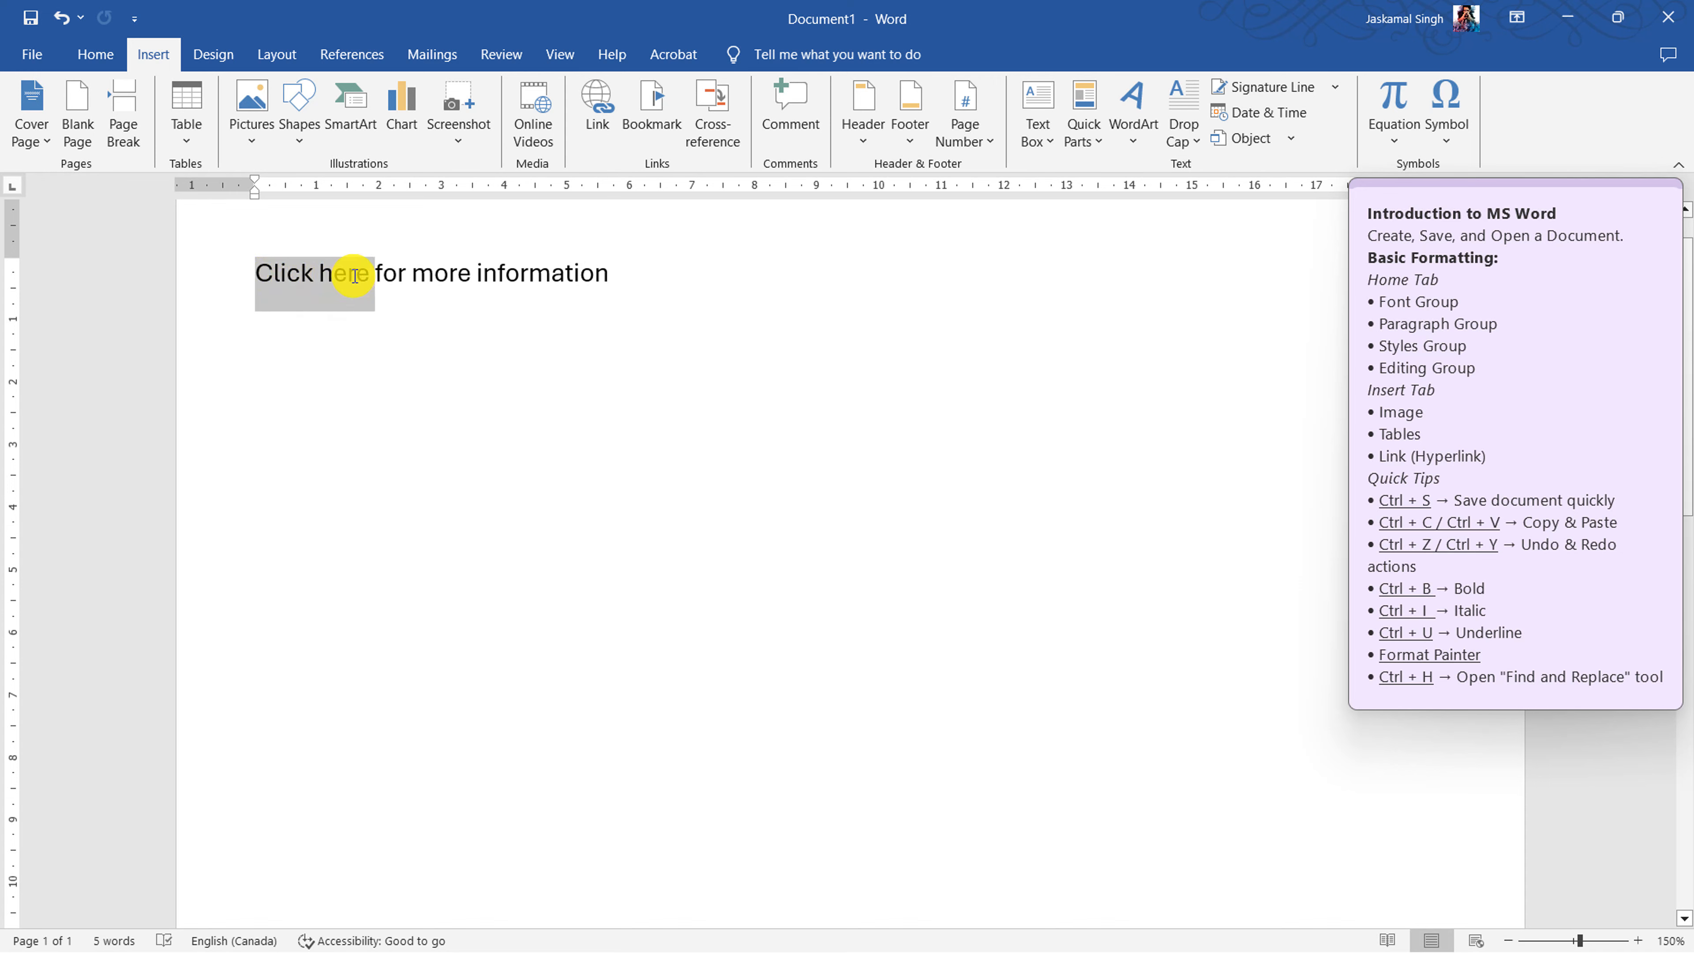
pyautogui.click(598, 141)
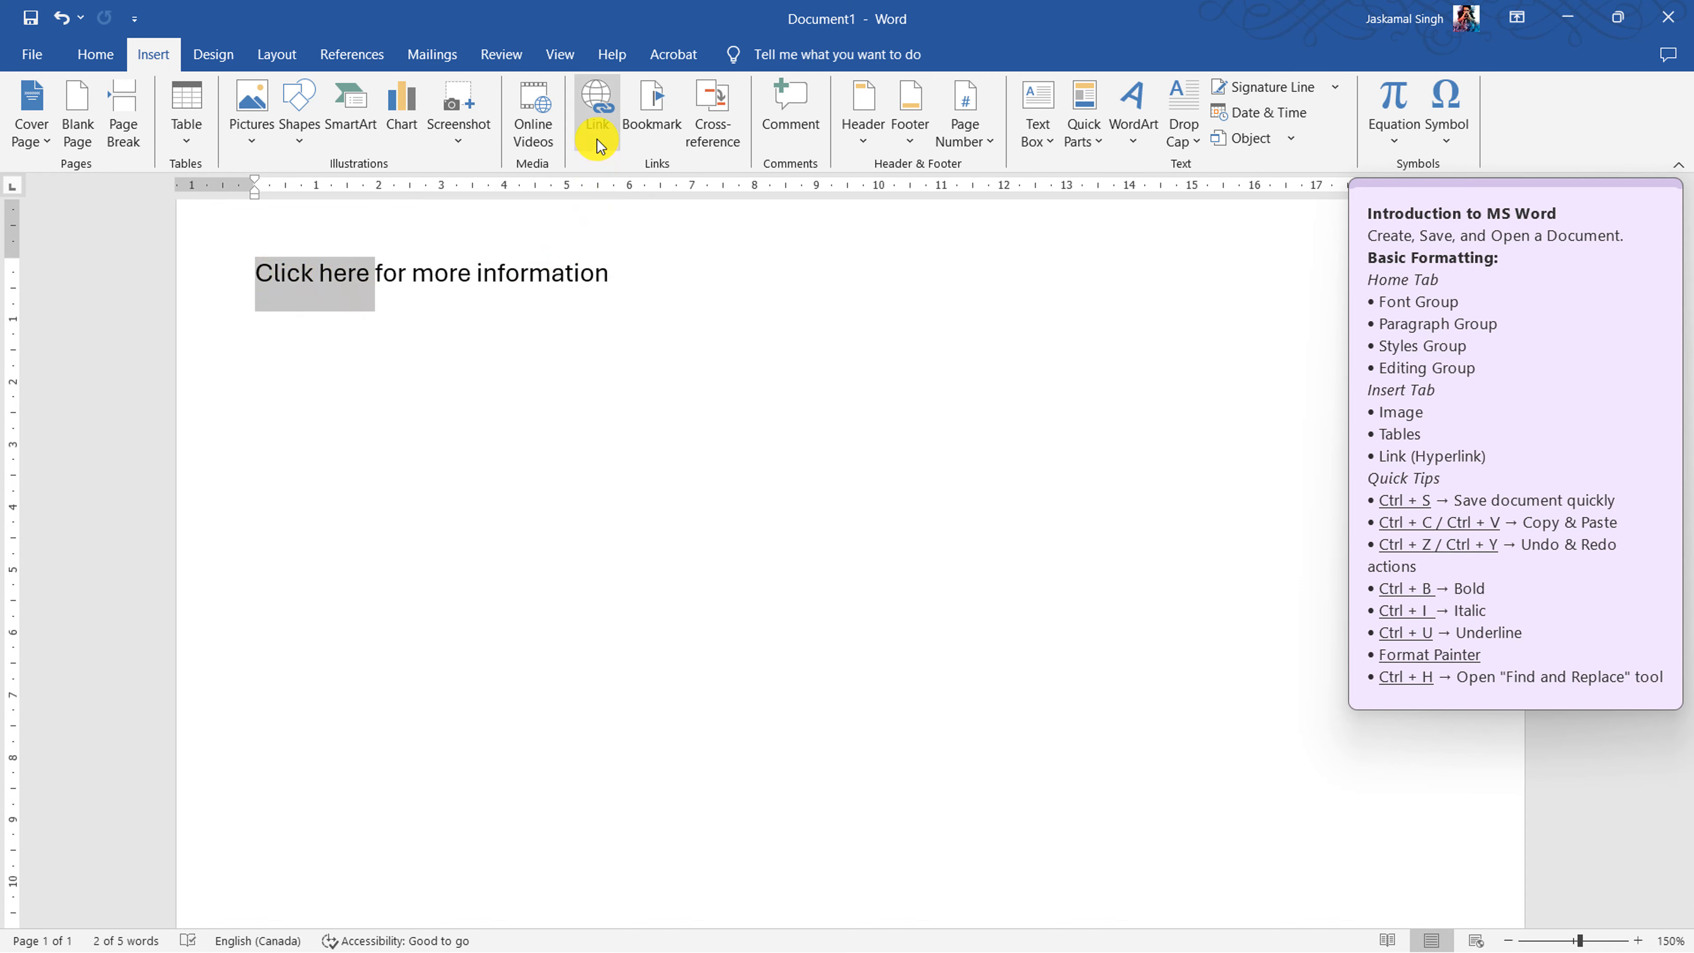
pyautogui.moveTo(538, 276); pyautogui.dragTo(776, 314)
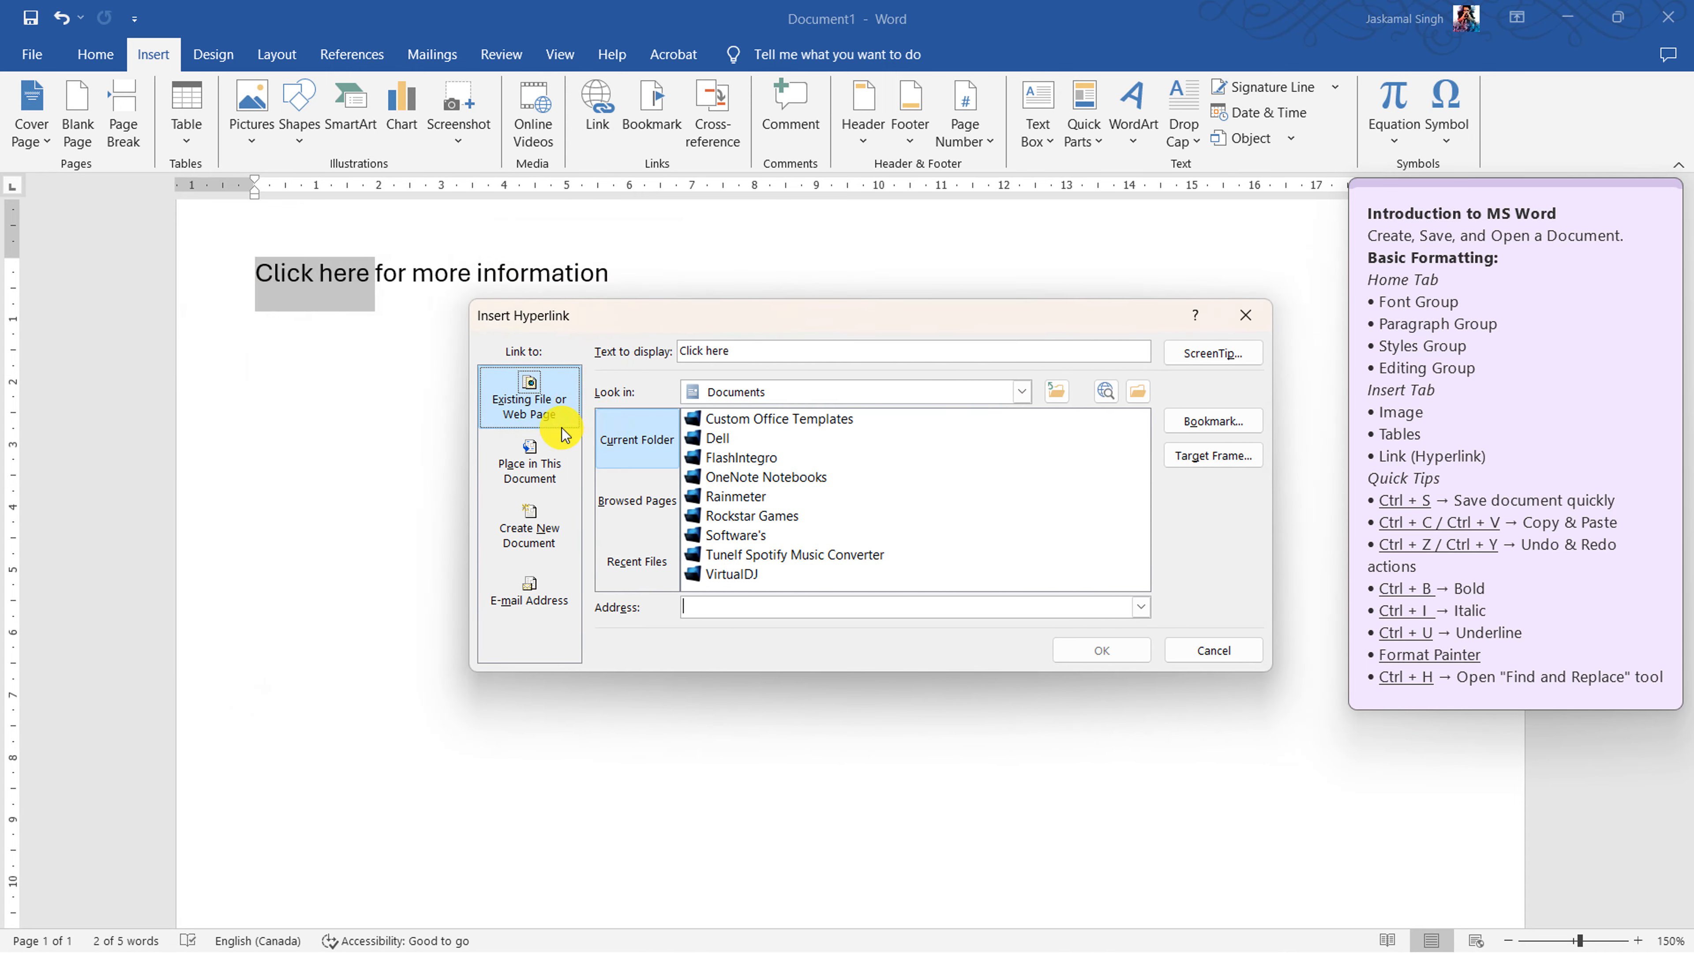
# - Choose the Tunelf Spotify Music Converter folder as the link target, and look through the browsed pages and recent files
pyautogui.click(744, 478)
pyautogui.click(730, 556)
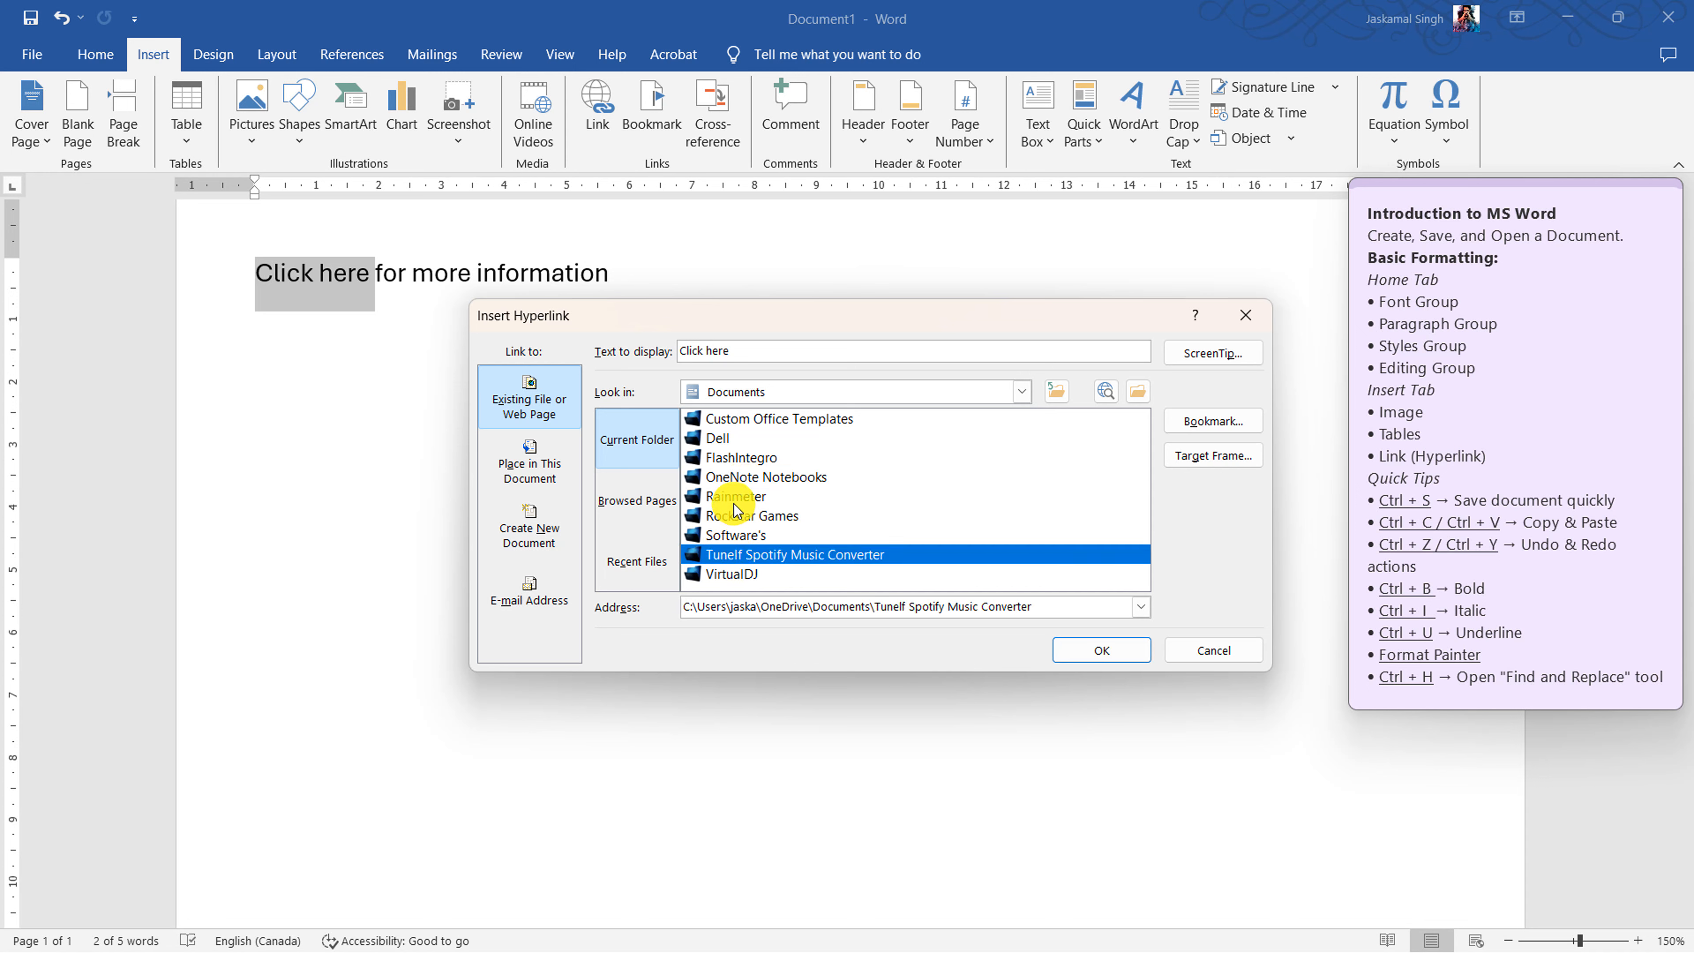
pyautogui.click(650, 499)
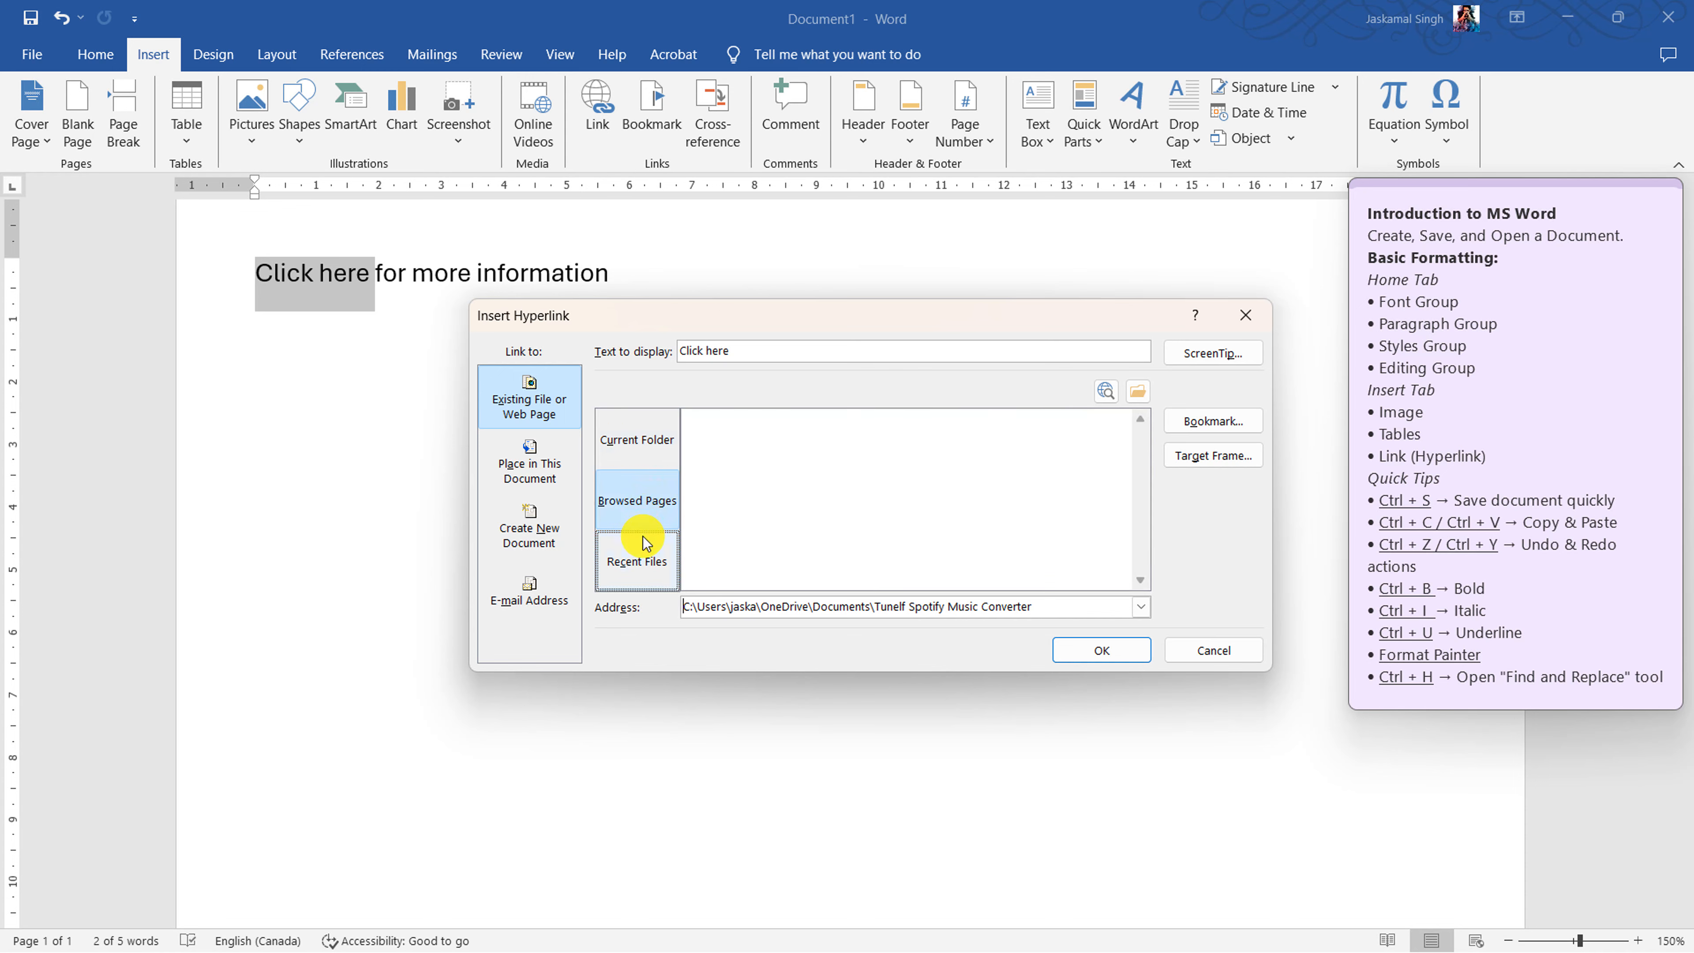
pyautogui.click(640, 577)
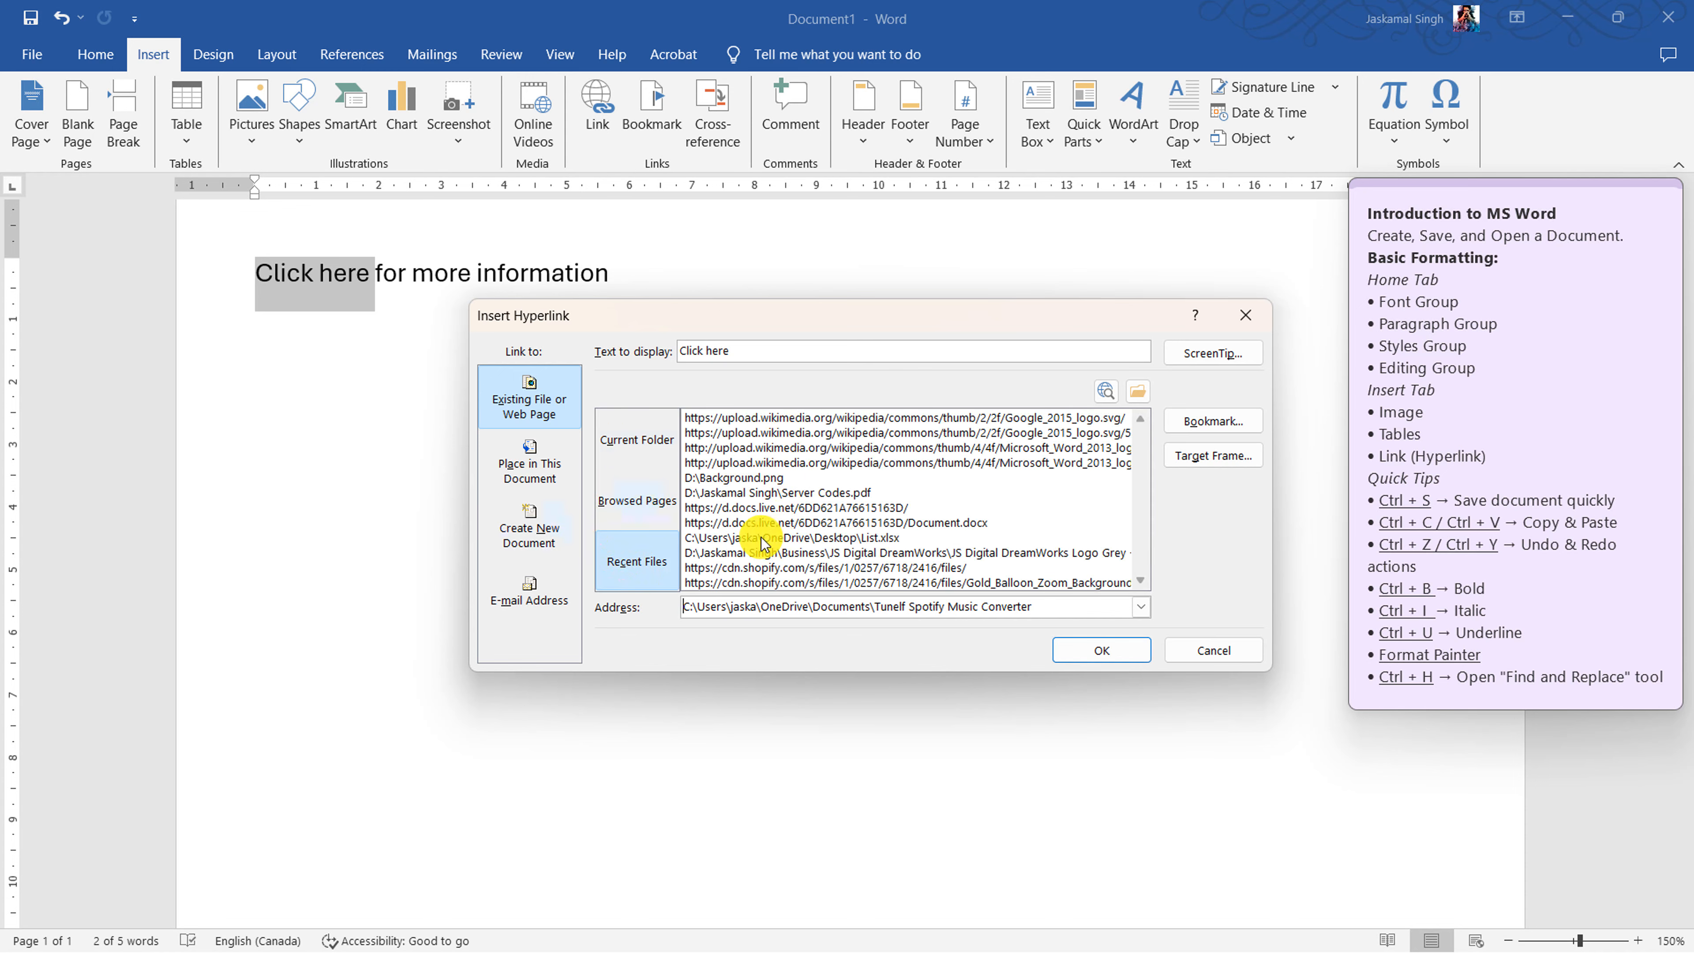
# - Review the link options for a place in this document, a new document and an e-mail address, and return to the current folder's list
pyautogui.click(521, 460)
pyautogui.click(559, 480)
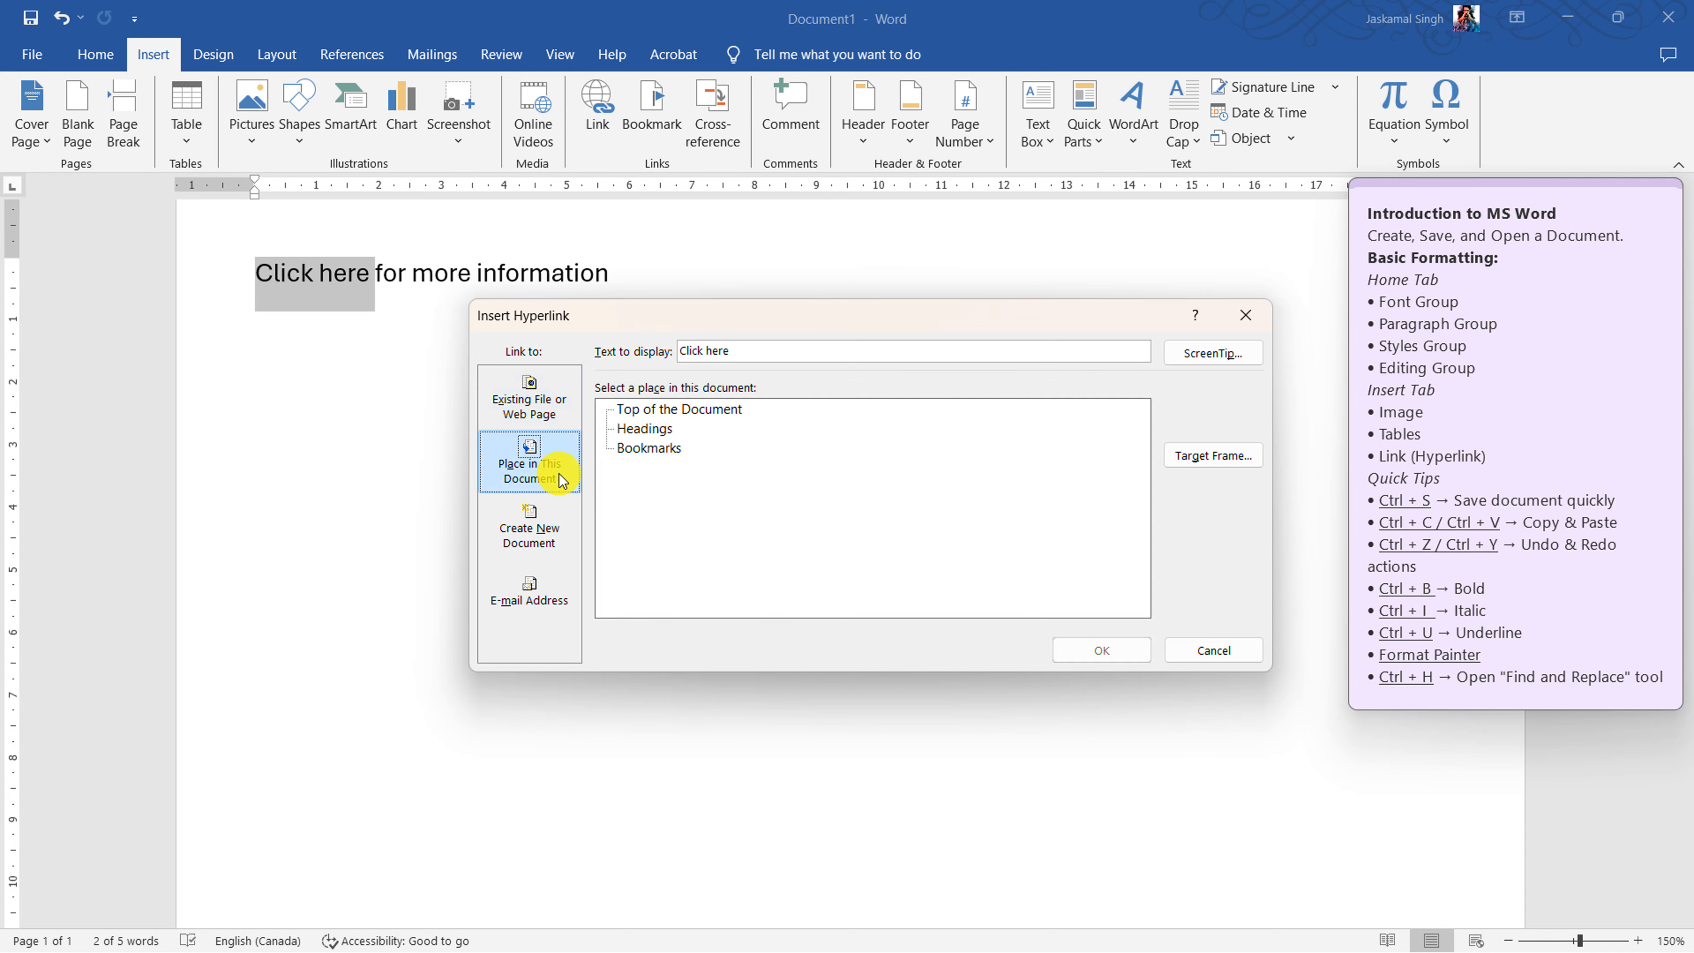
pyautogui.click(630, 410)
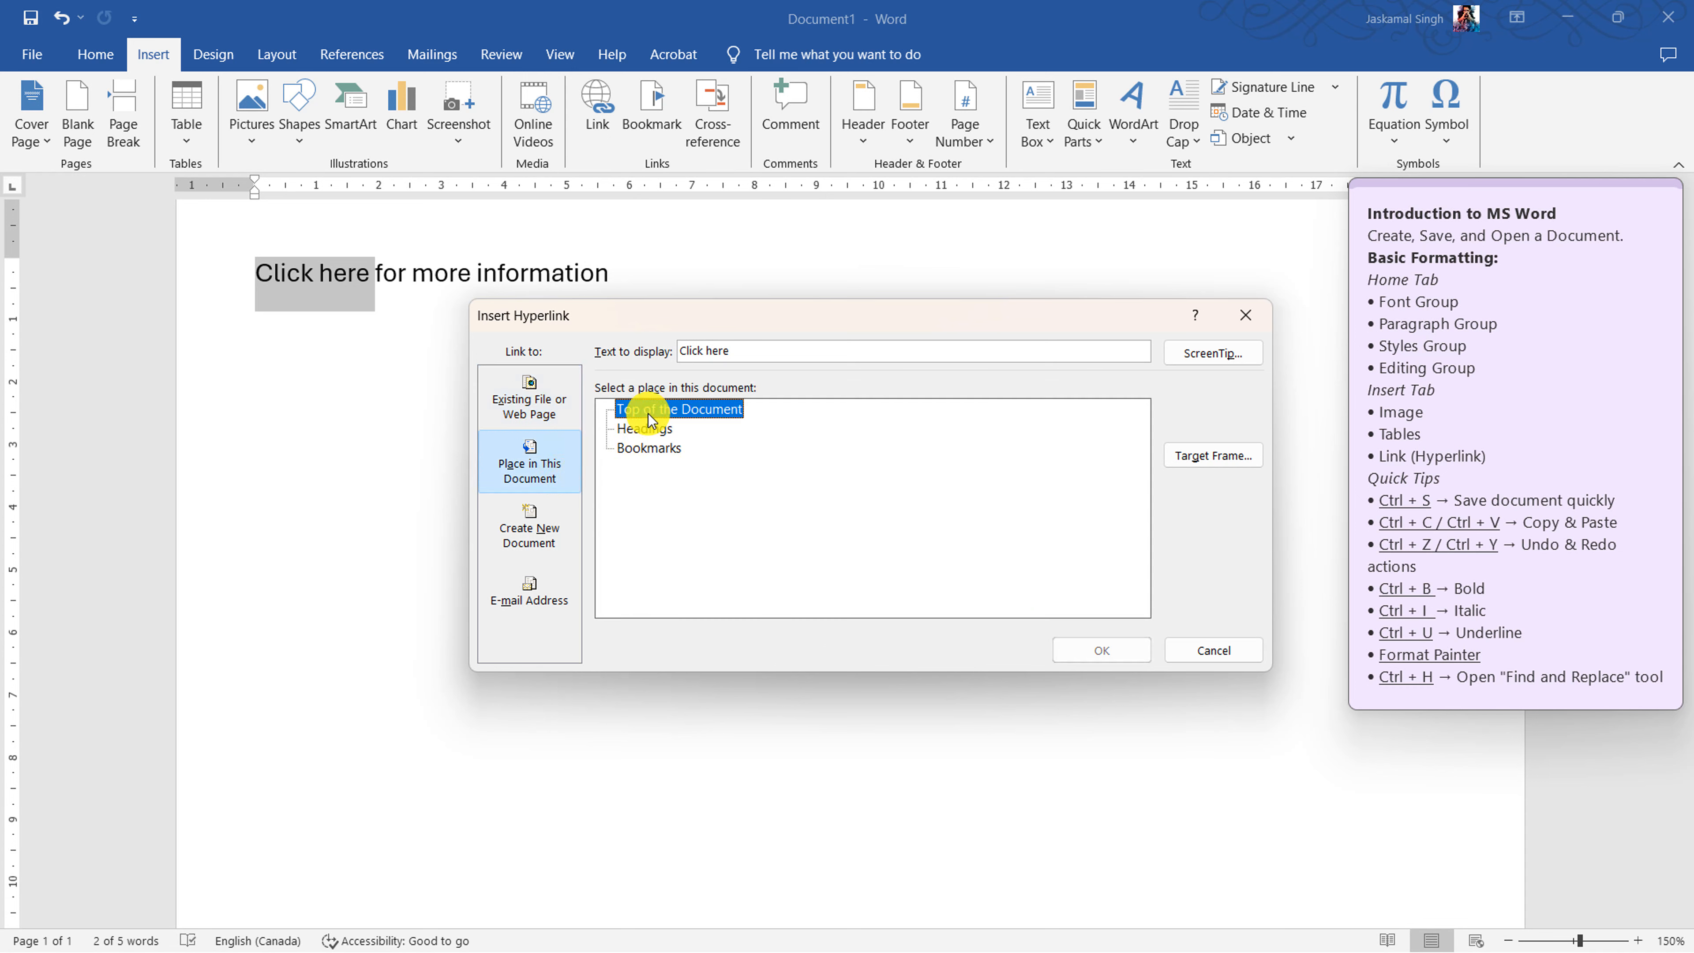
pyautogui.click(648, 450)
pyautogui.click(646, 429)
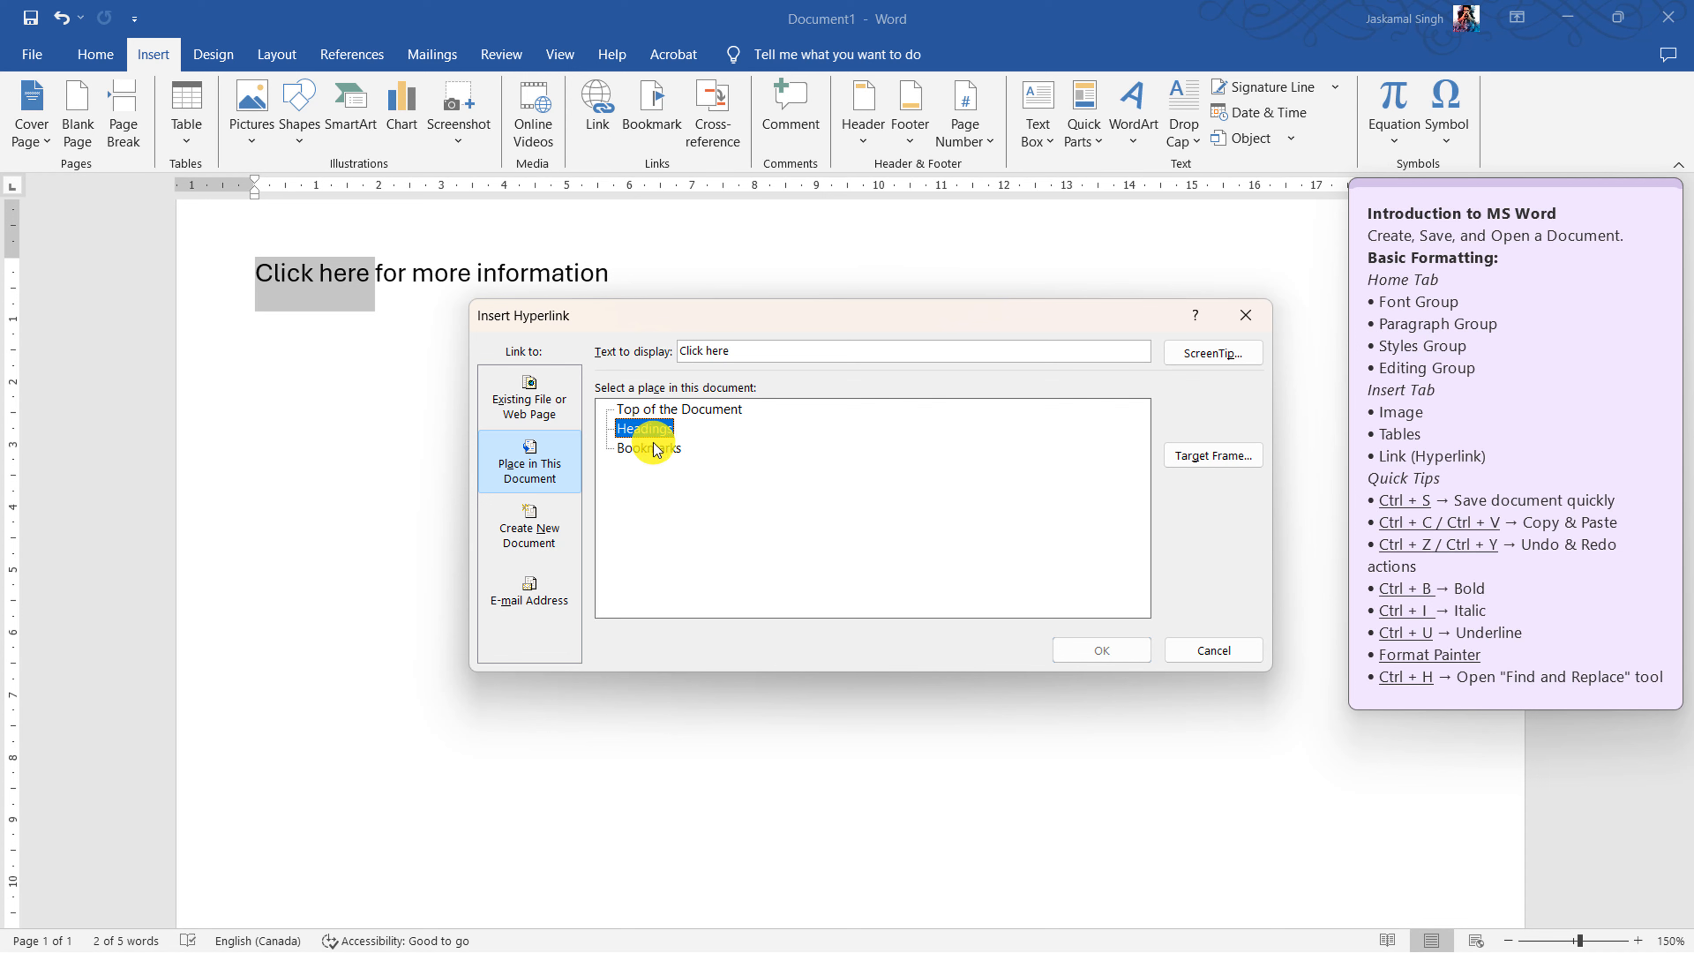
pyautogui.click(544, 534)
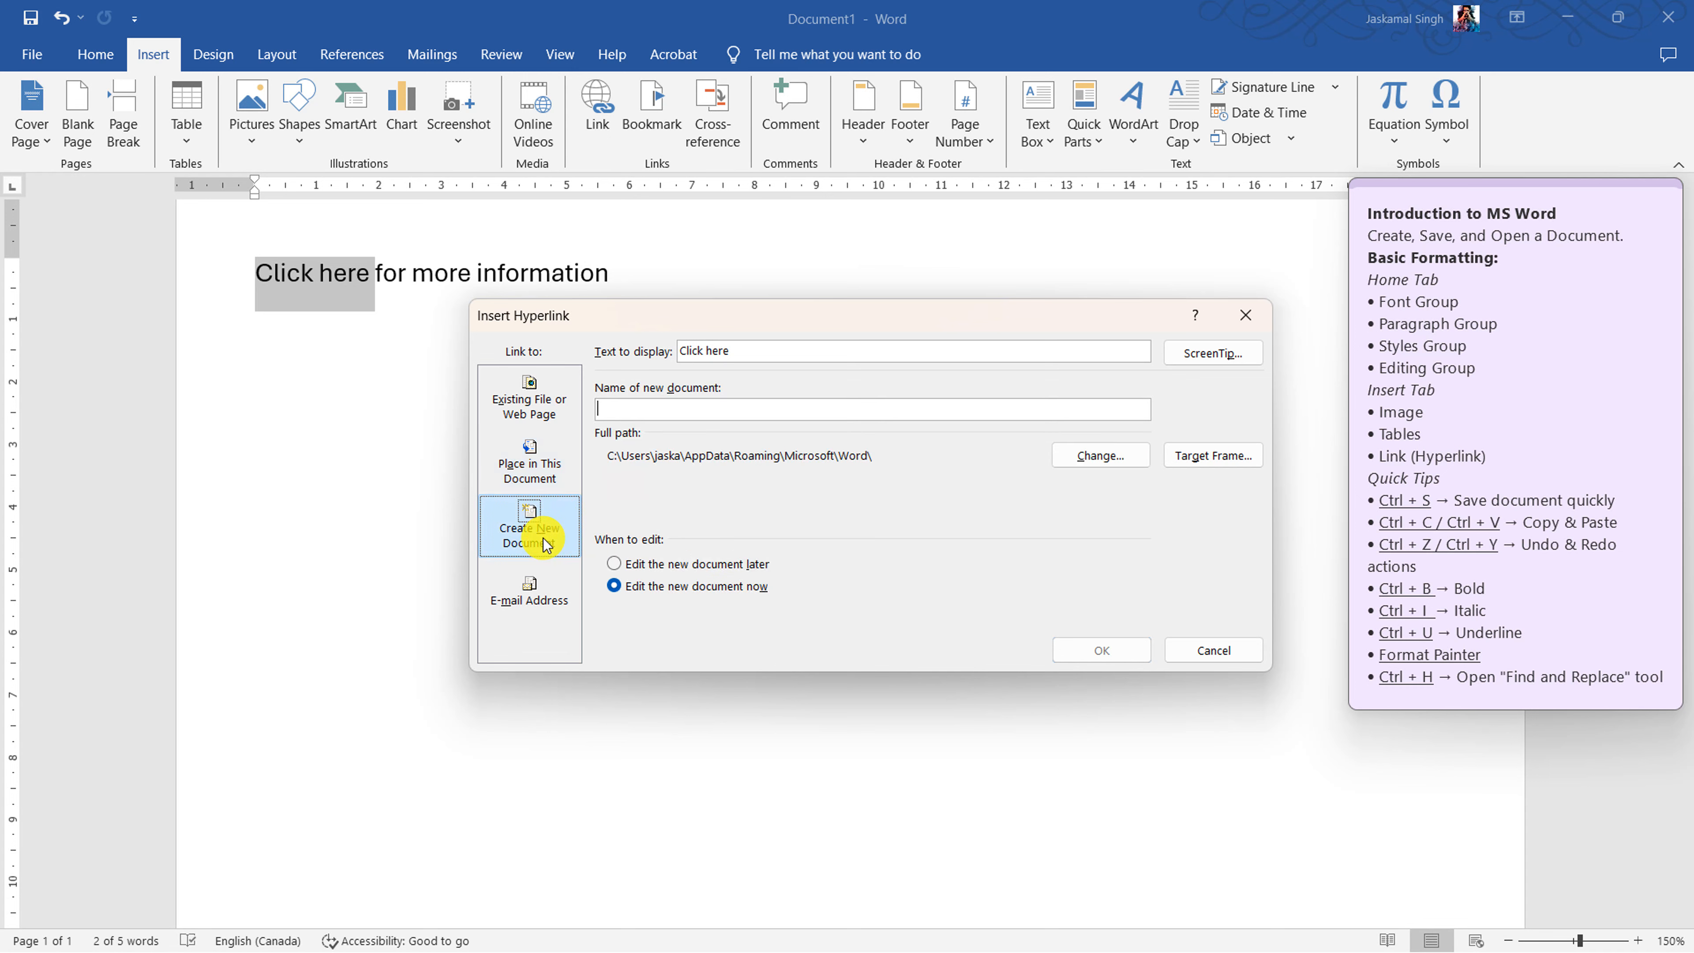
pyautogui.click(542, 596)
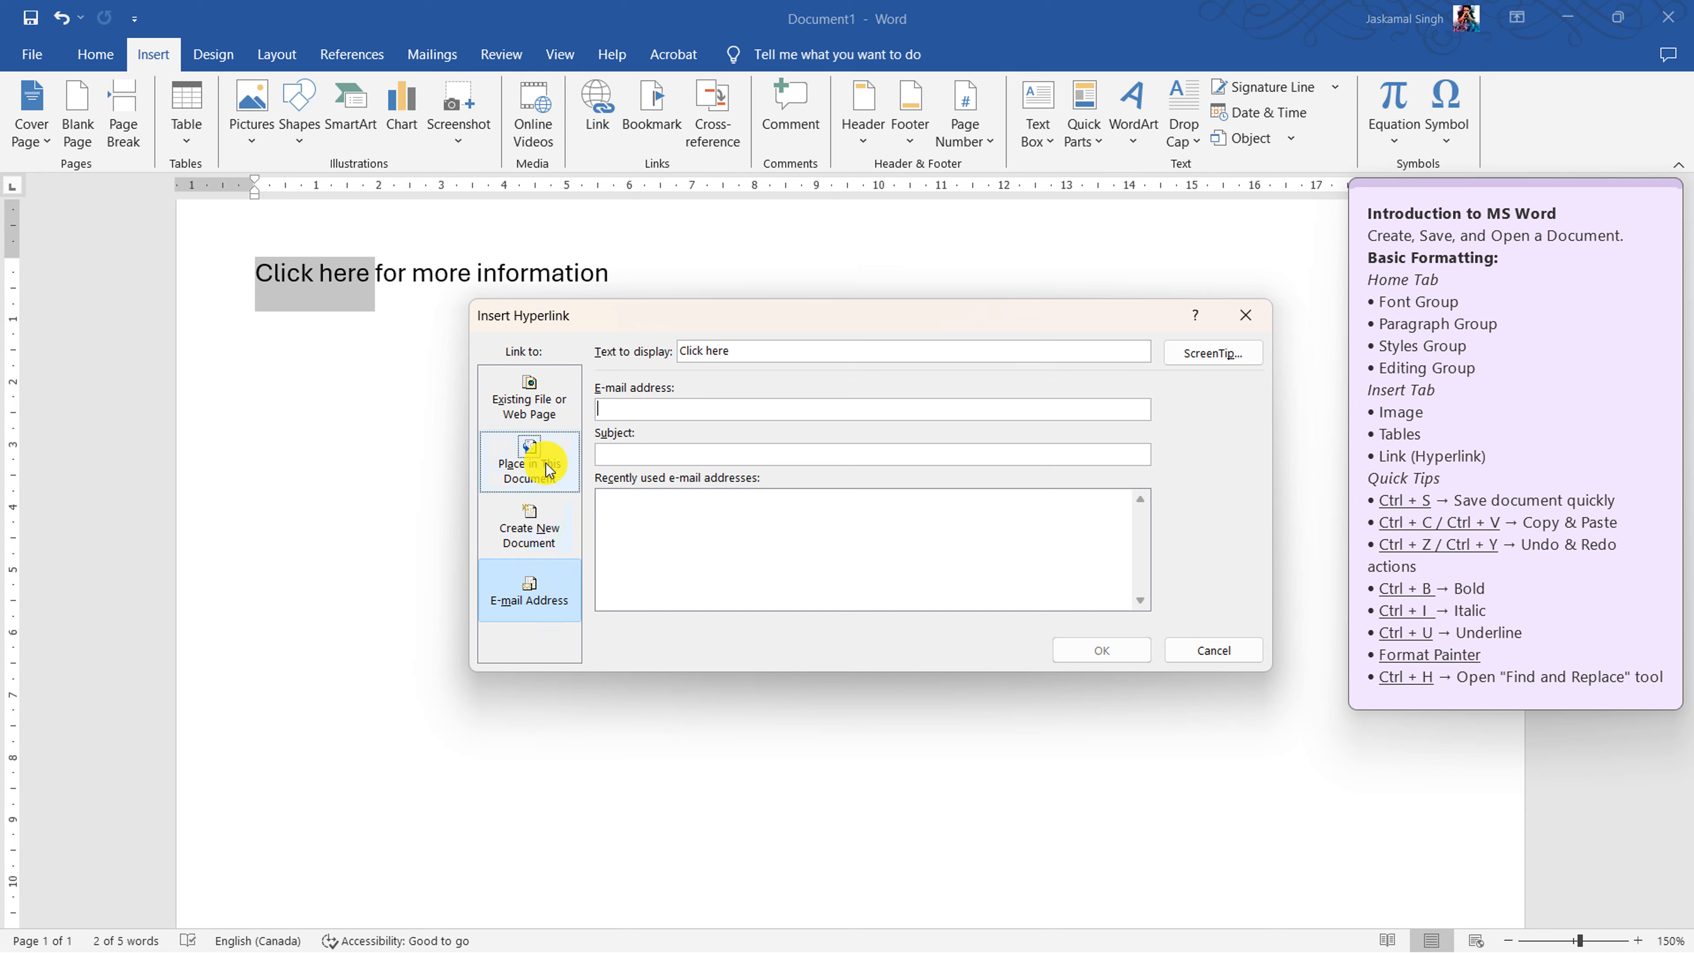
pyautogui.click(546, 422)
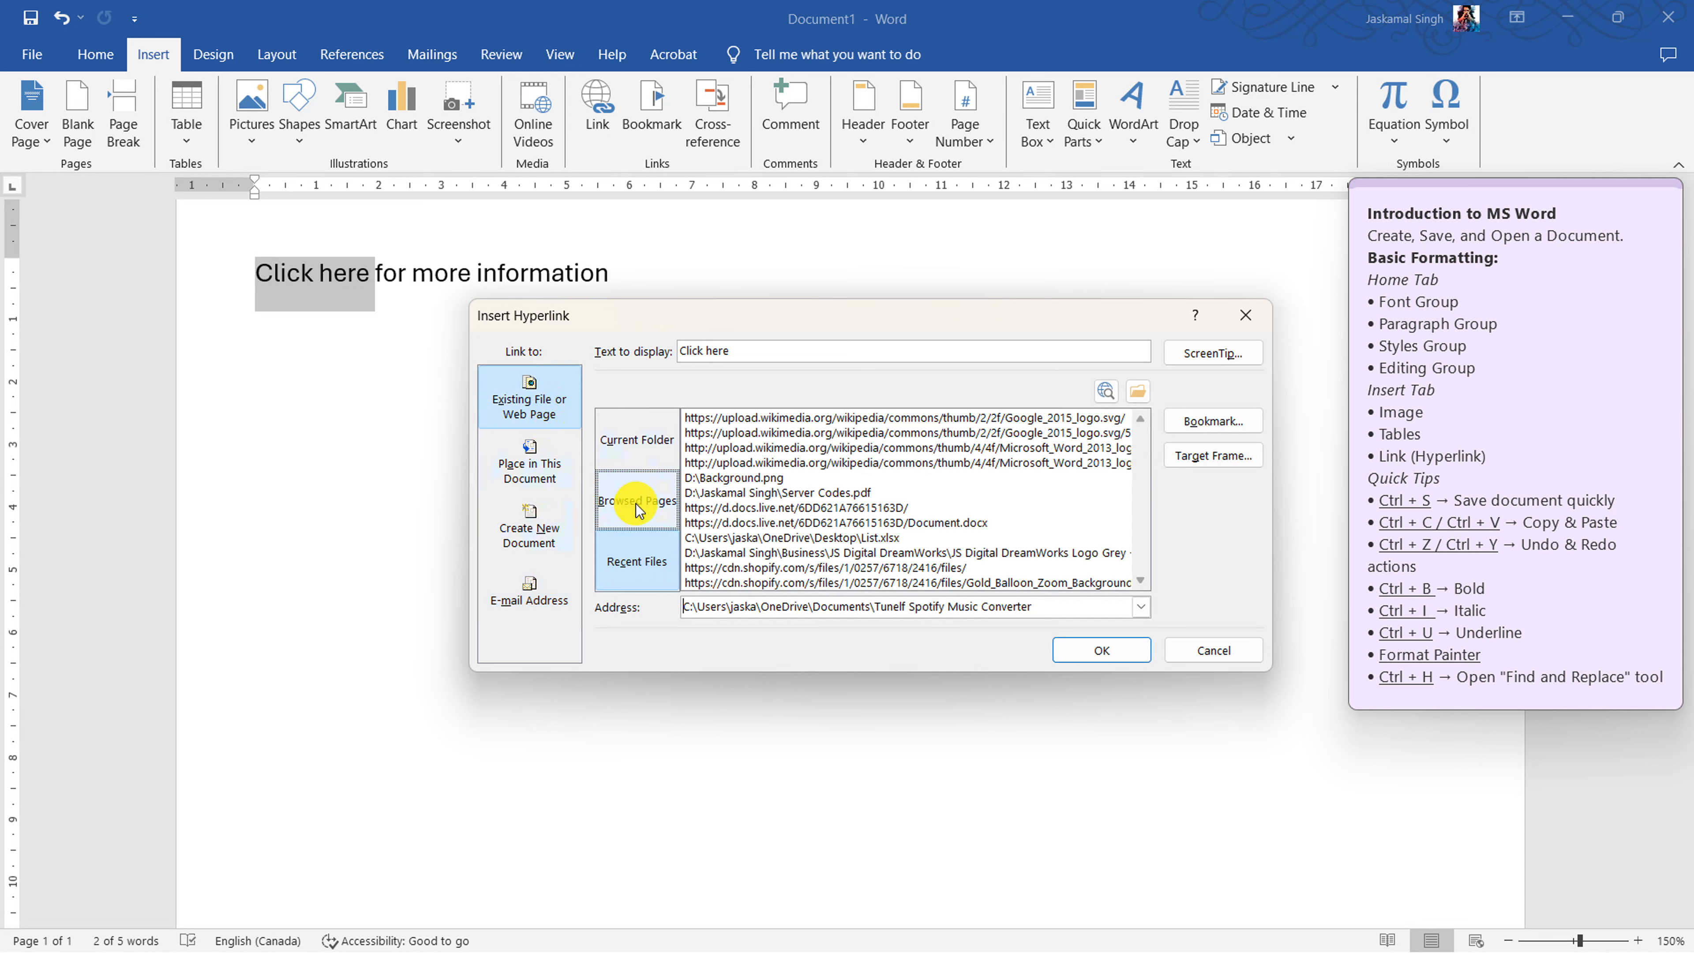
pyautogui.click(656, 509)
pyautogui.click(646, 438)
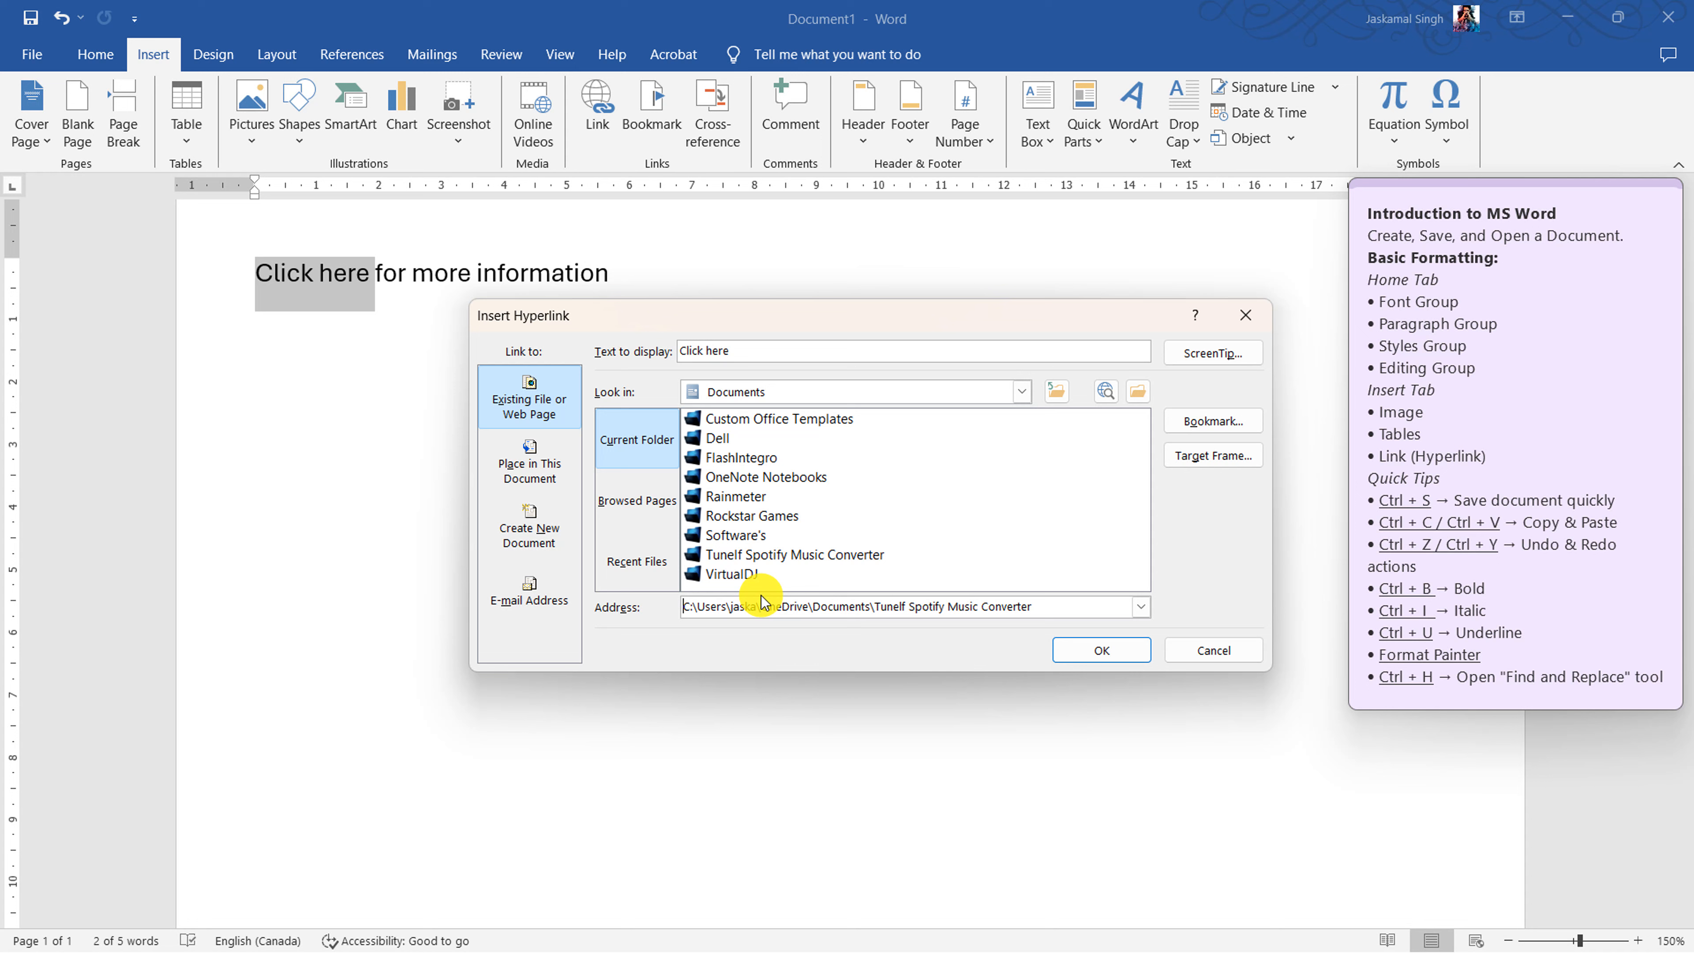
pyautogui.moveTo(1033, 608); pyautogui.dragTo(671, 596)
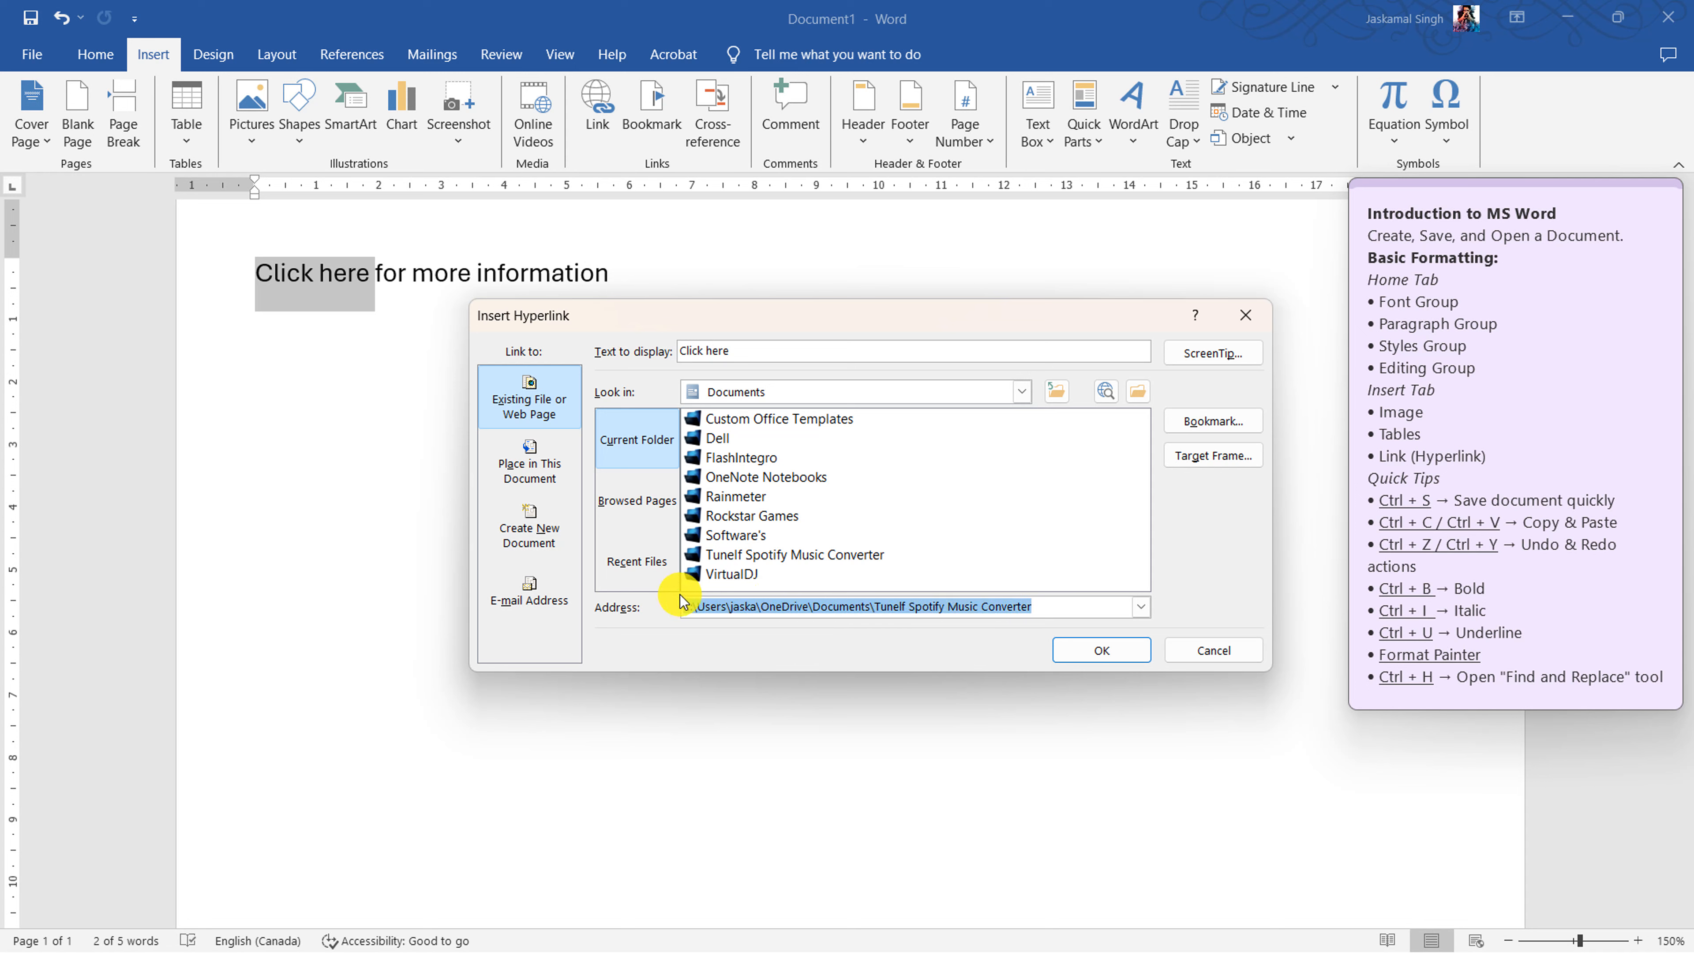
pyautogui.press('BackSpace')
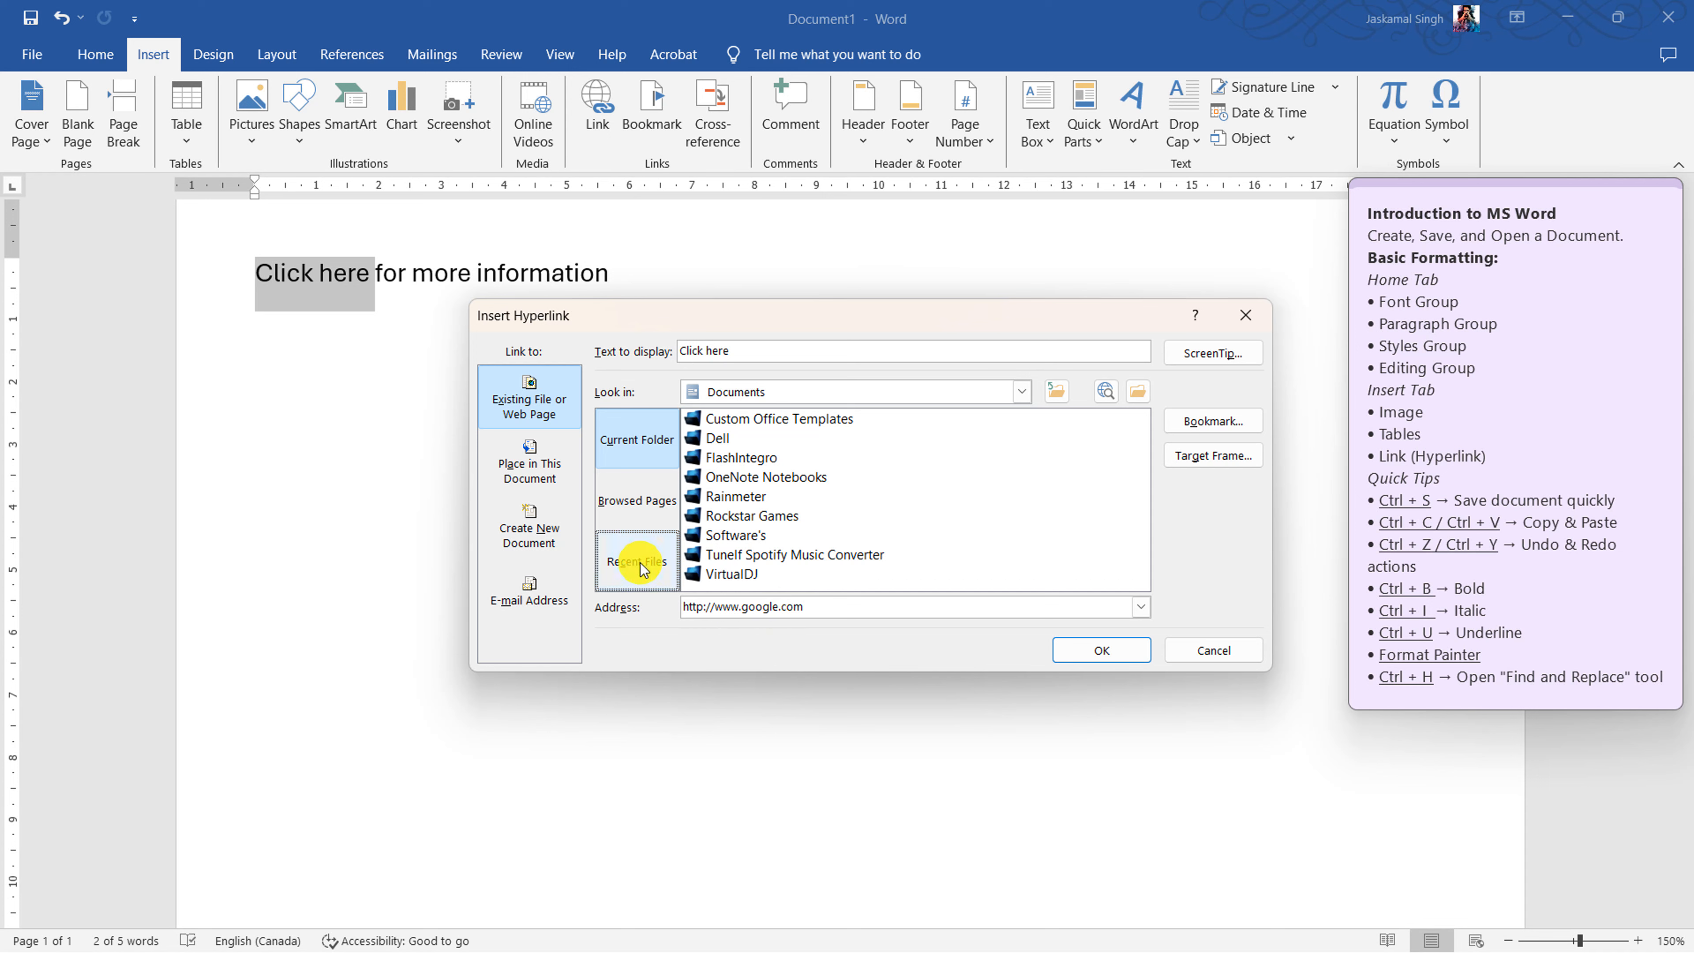
pyautogui.click(640, 500)
pyautogui.click(654, 438)
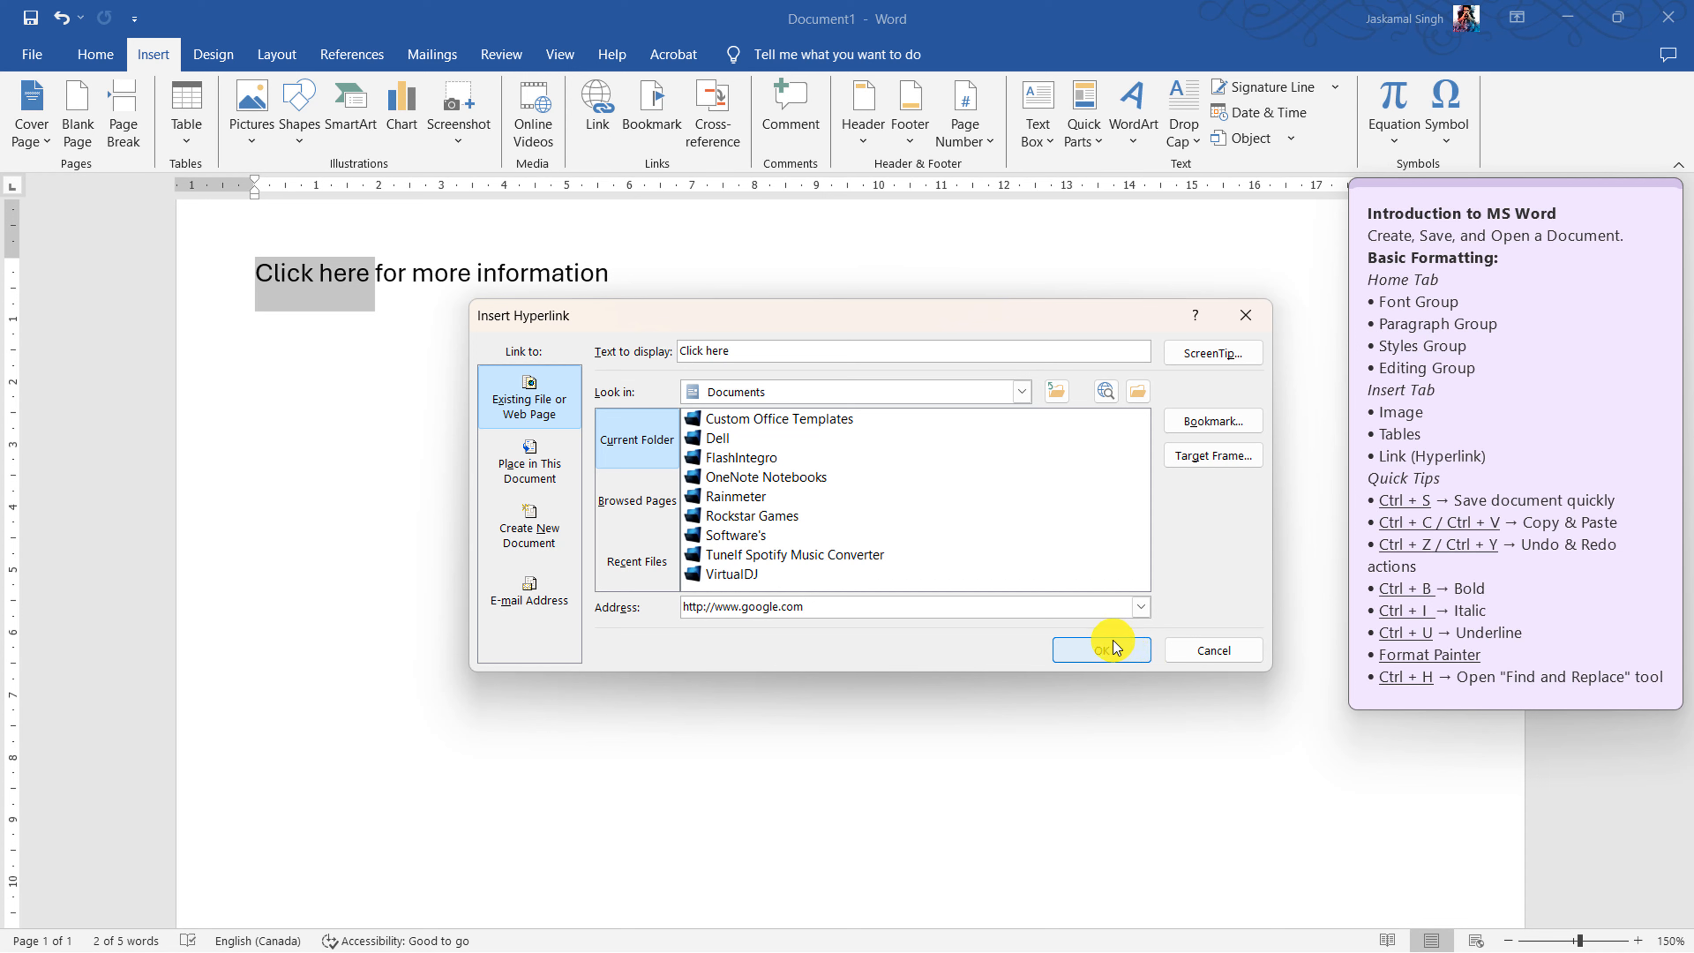
pyautogui.click(634, 501)
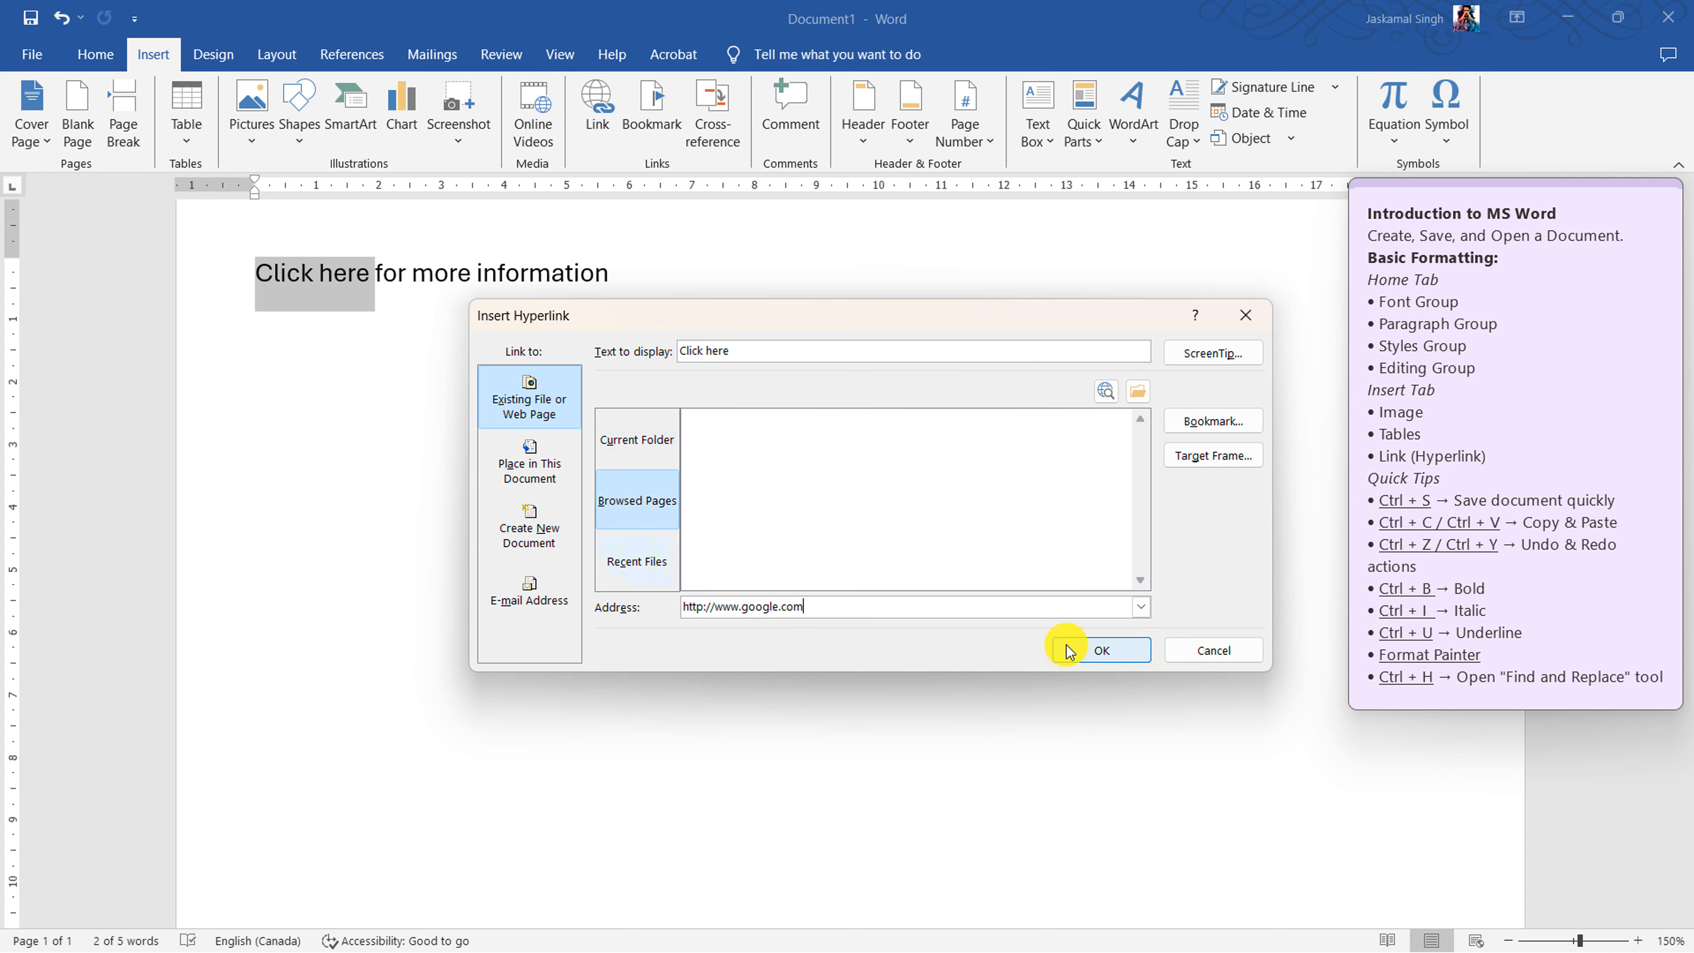
pyautogui.click(1100, 651)
pyautogui.click(398, 327)
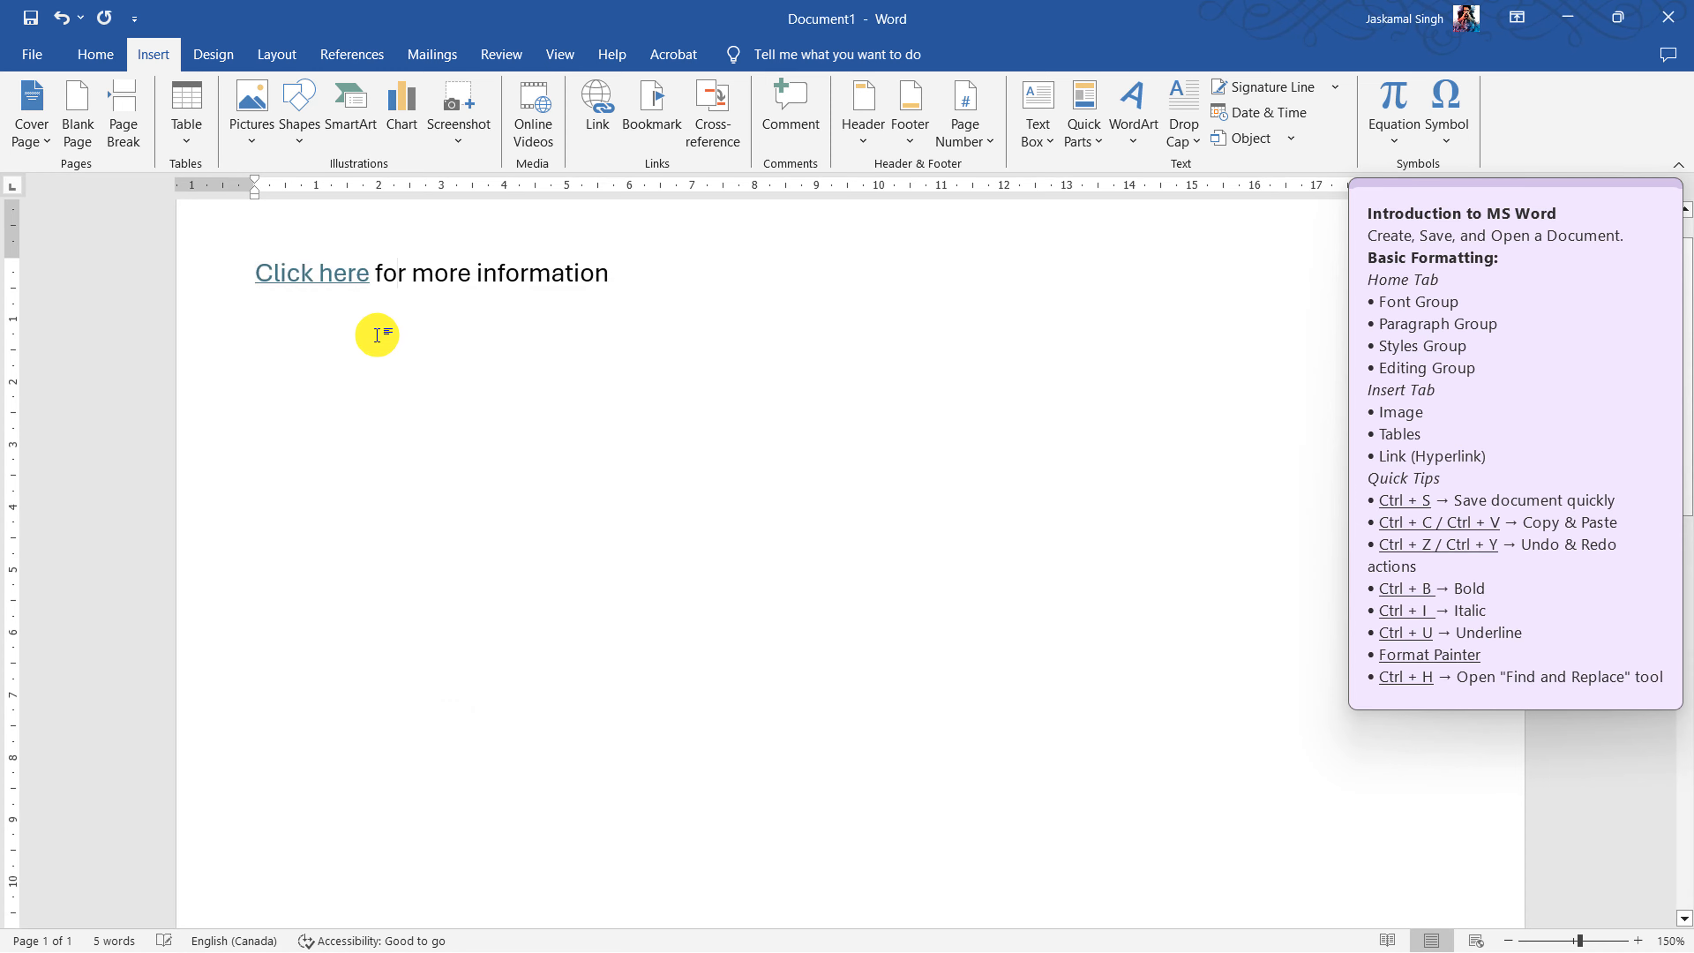
# - Follow the "Click here" link twice to test it, closing the browser window each time to return to the document
pyautogui.moveTo(314, 276)
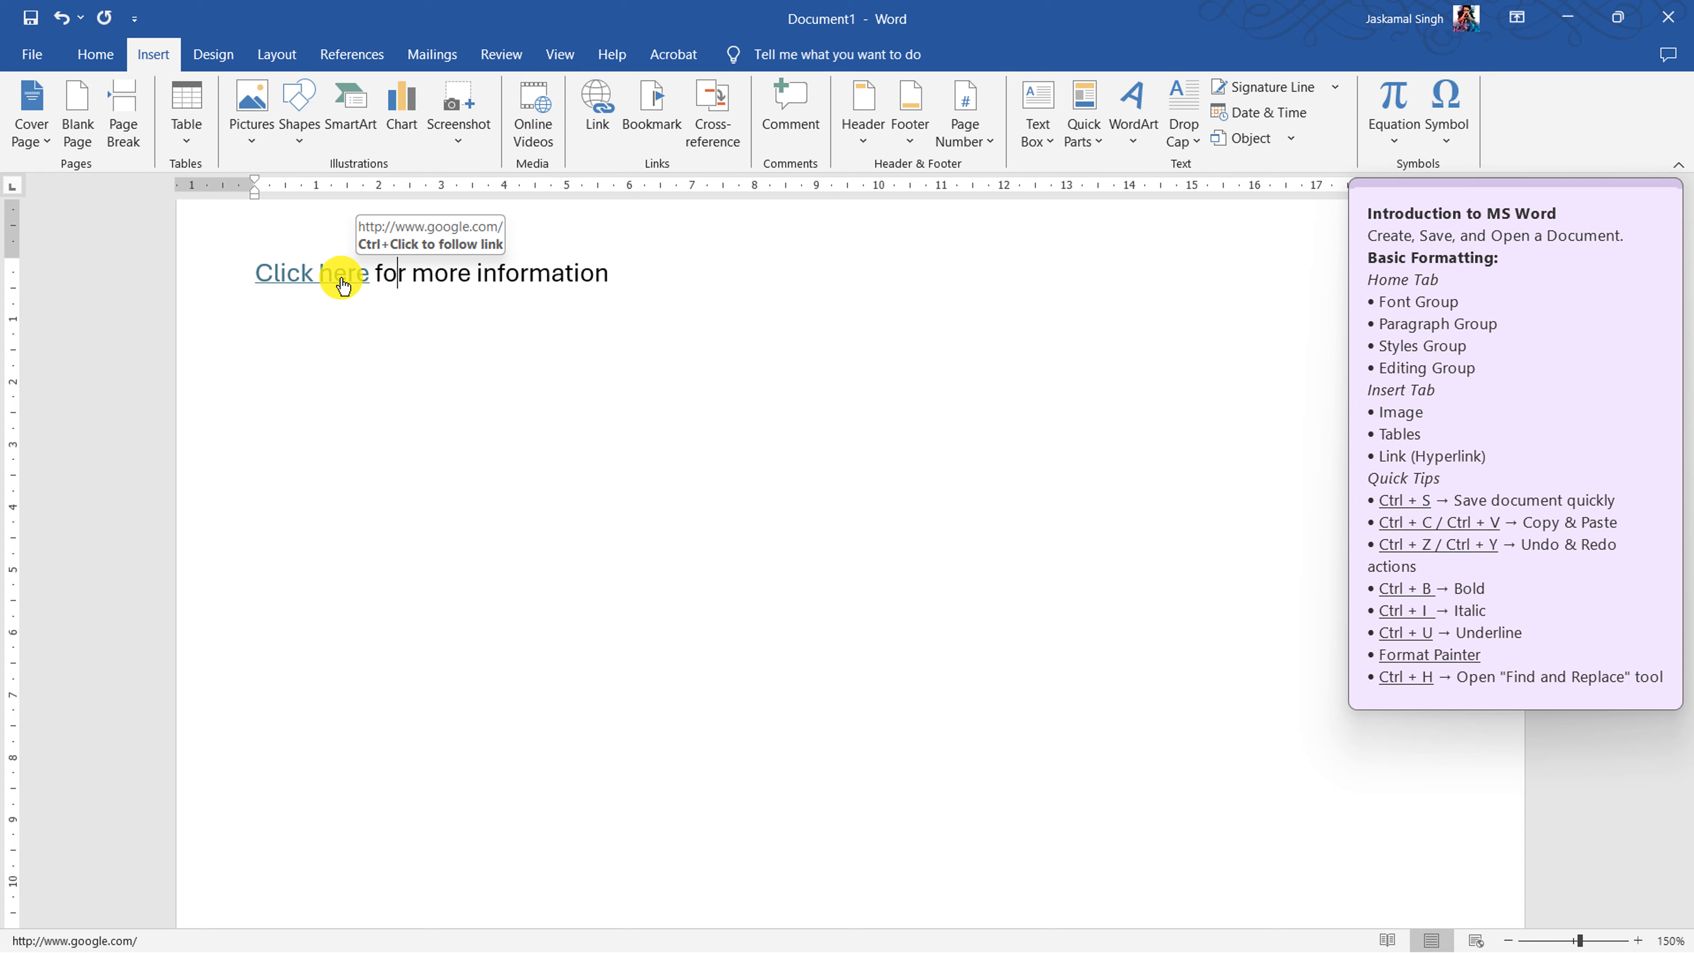
pyautogui.keyDown('ctrl'); pyautogui.click(343, 285); pyautogui.keyUp('ctrl')
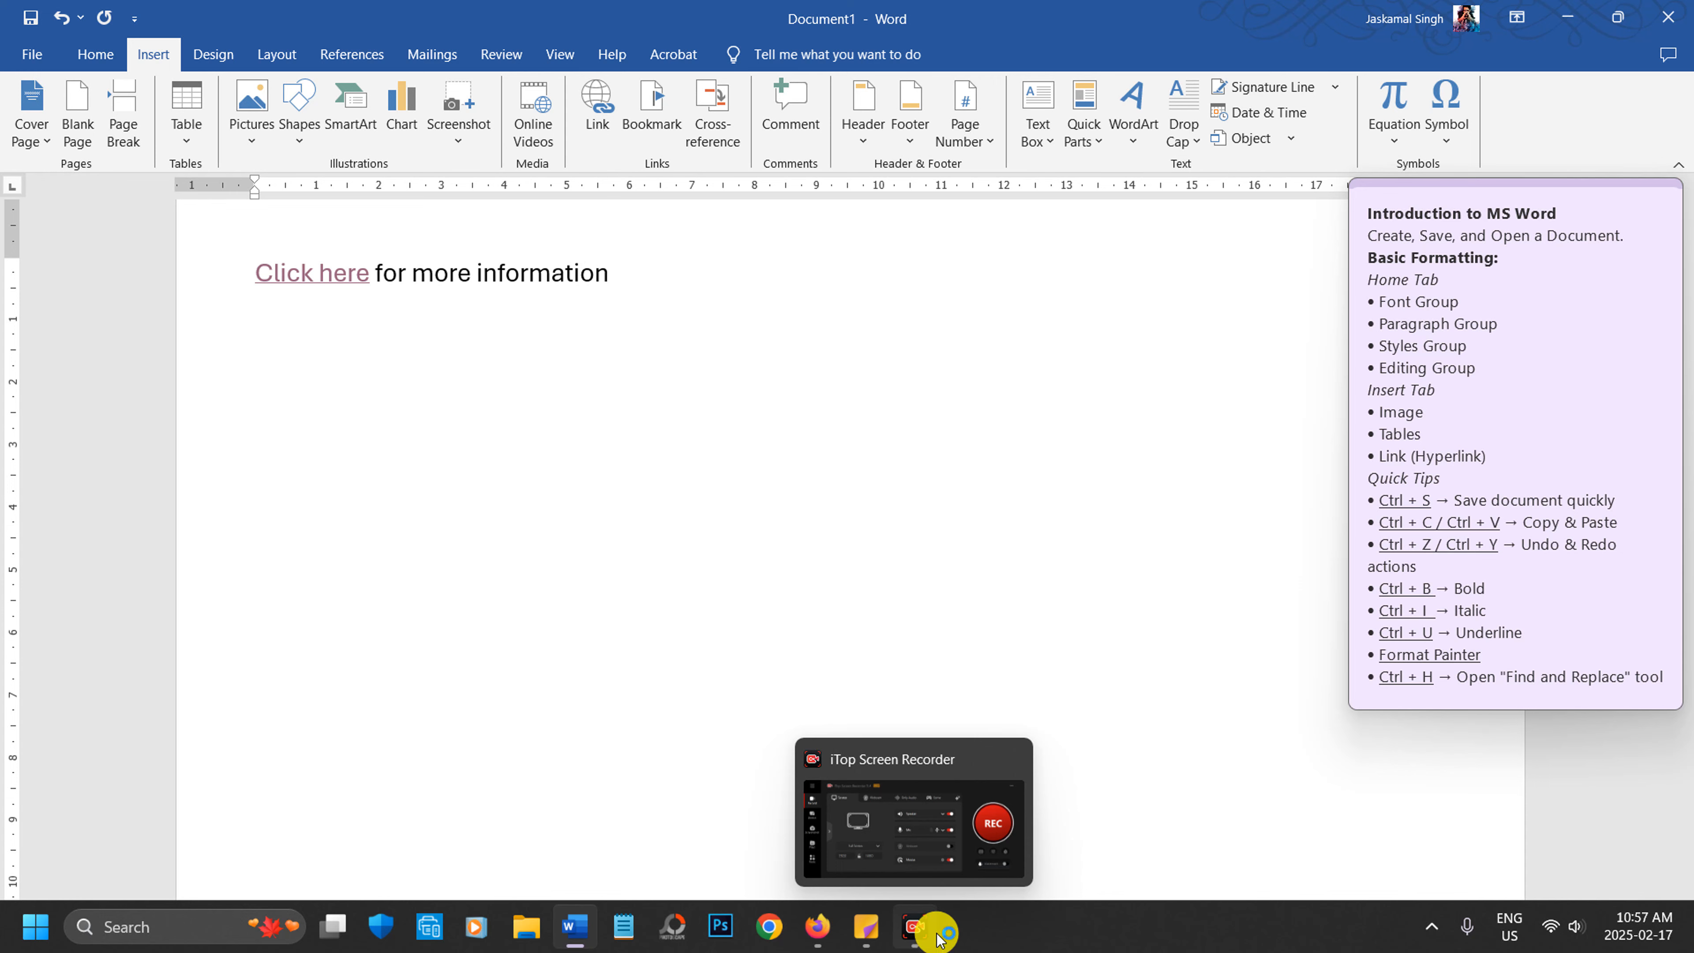
pyautogui.click(815, 933)
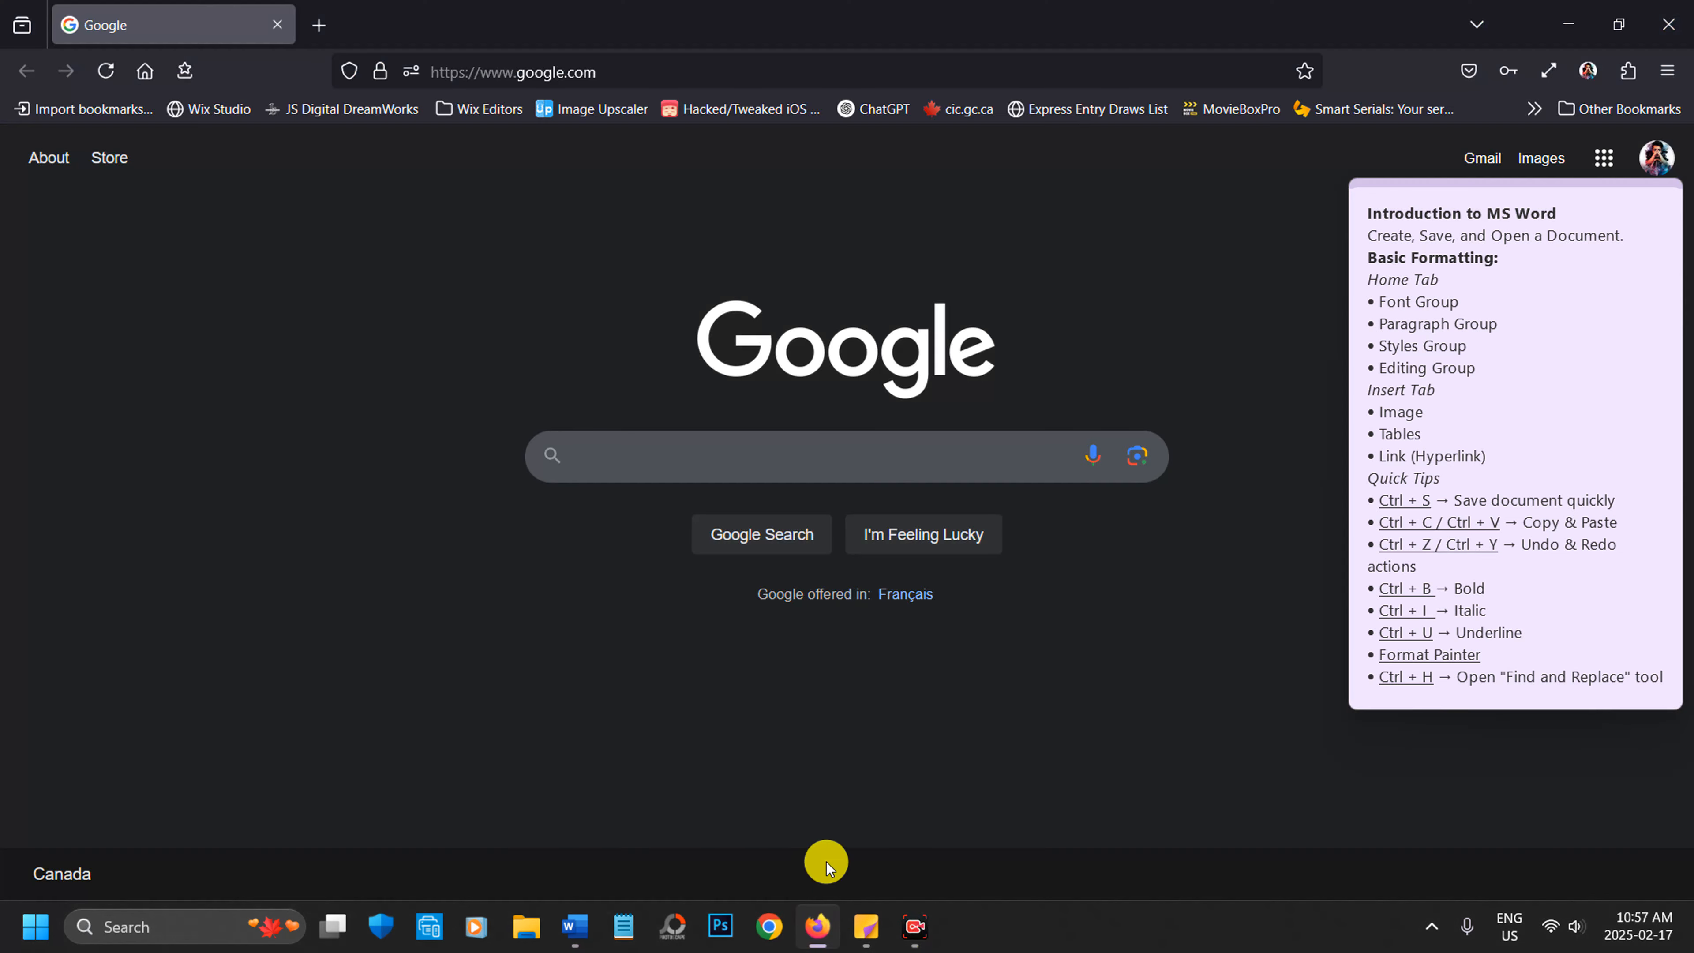
pyautogui.click(1679, 14)
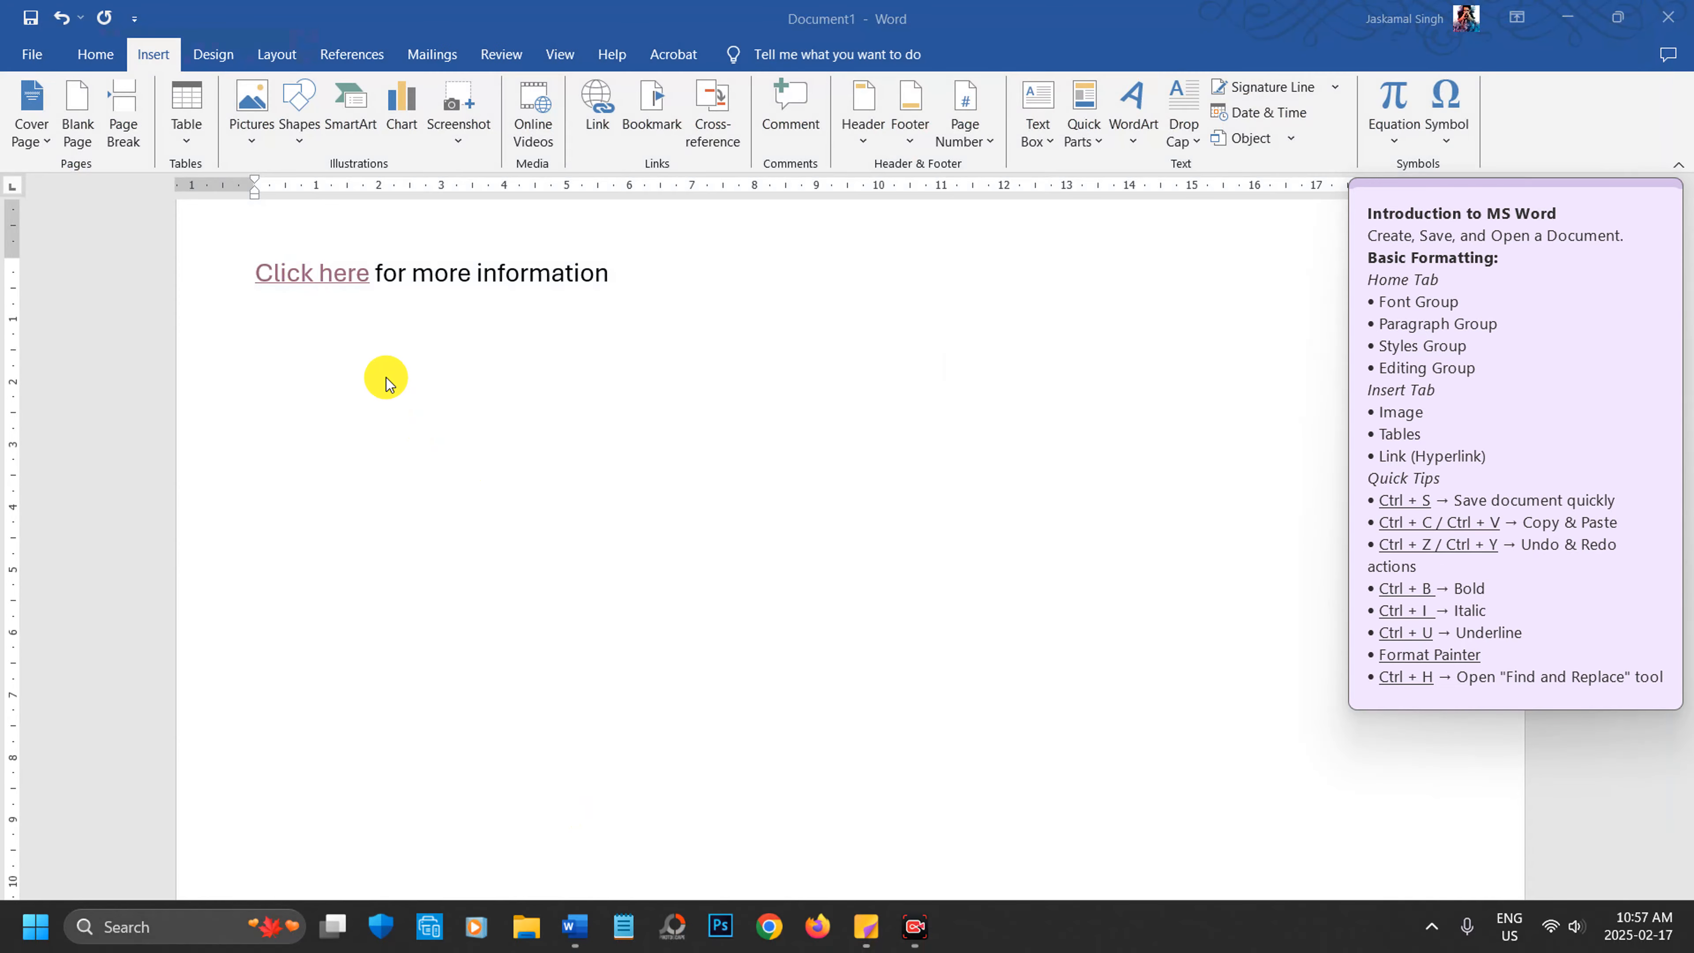
pyautogui.keyDown('ctrl'); pyautogui.click(333, 284); pyautogui.keyUp('ctrl')
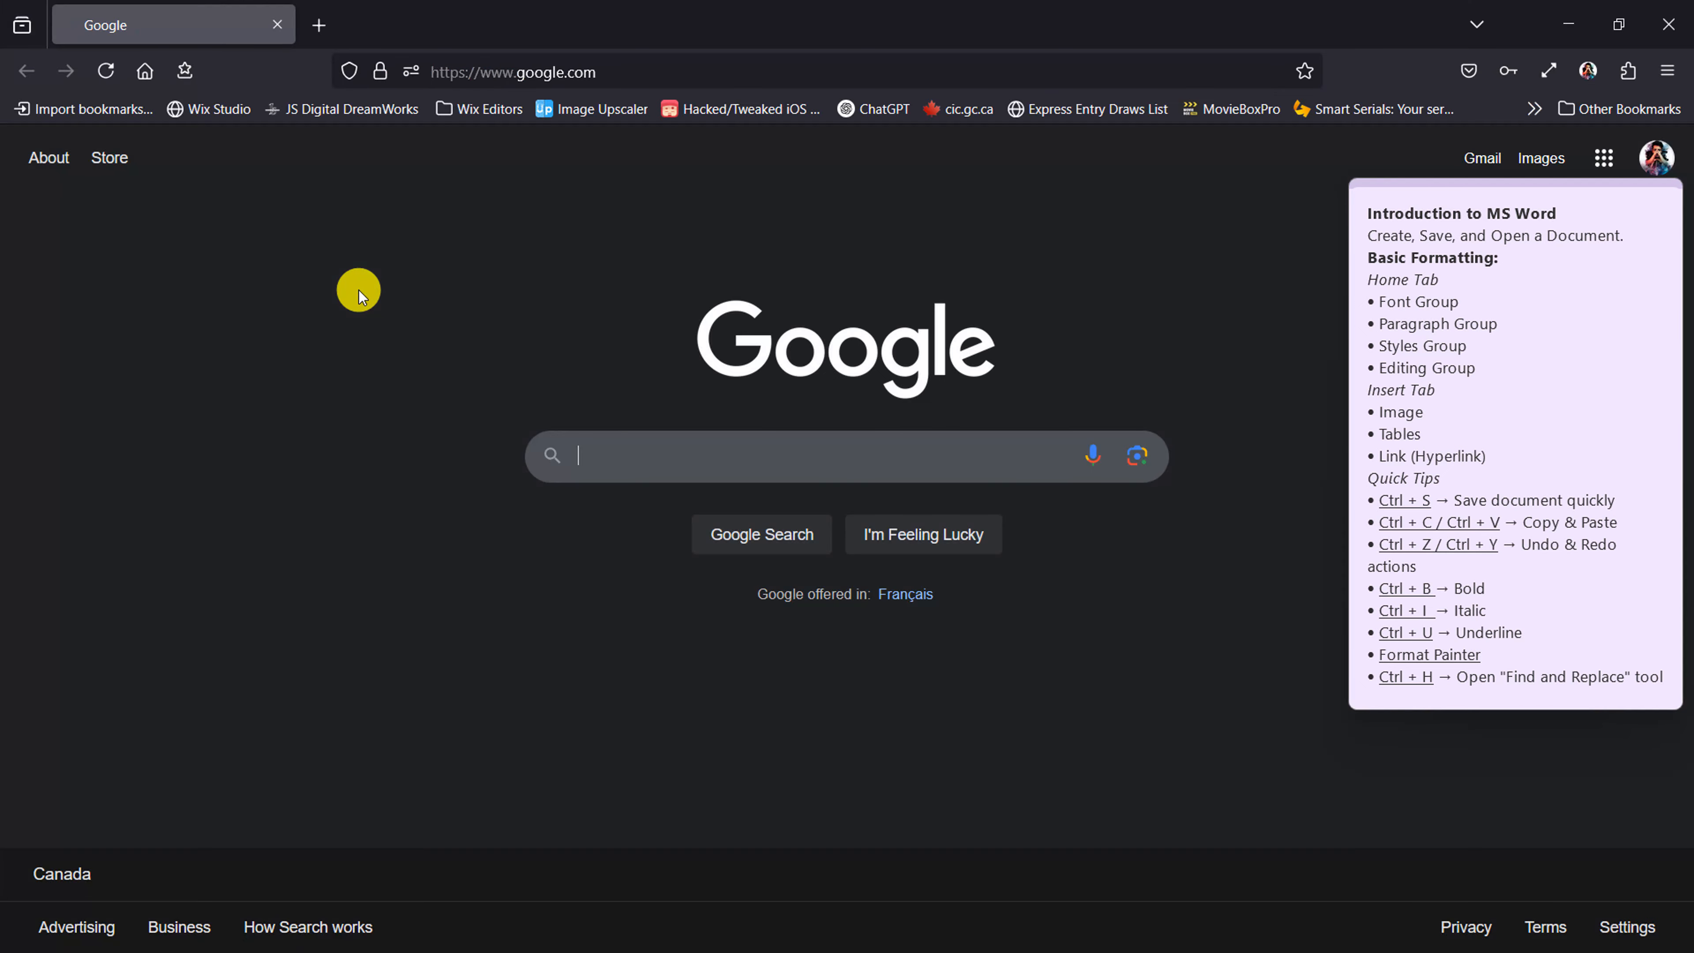
pyautogui.click(1677, 34)
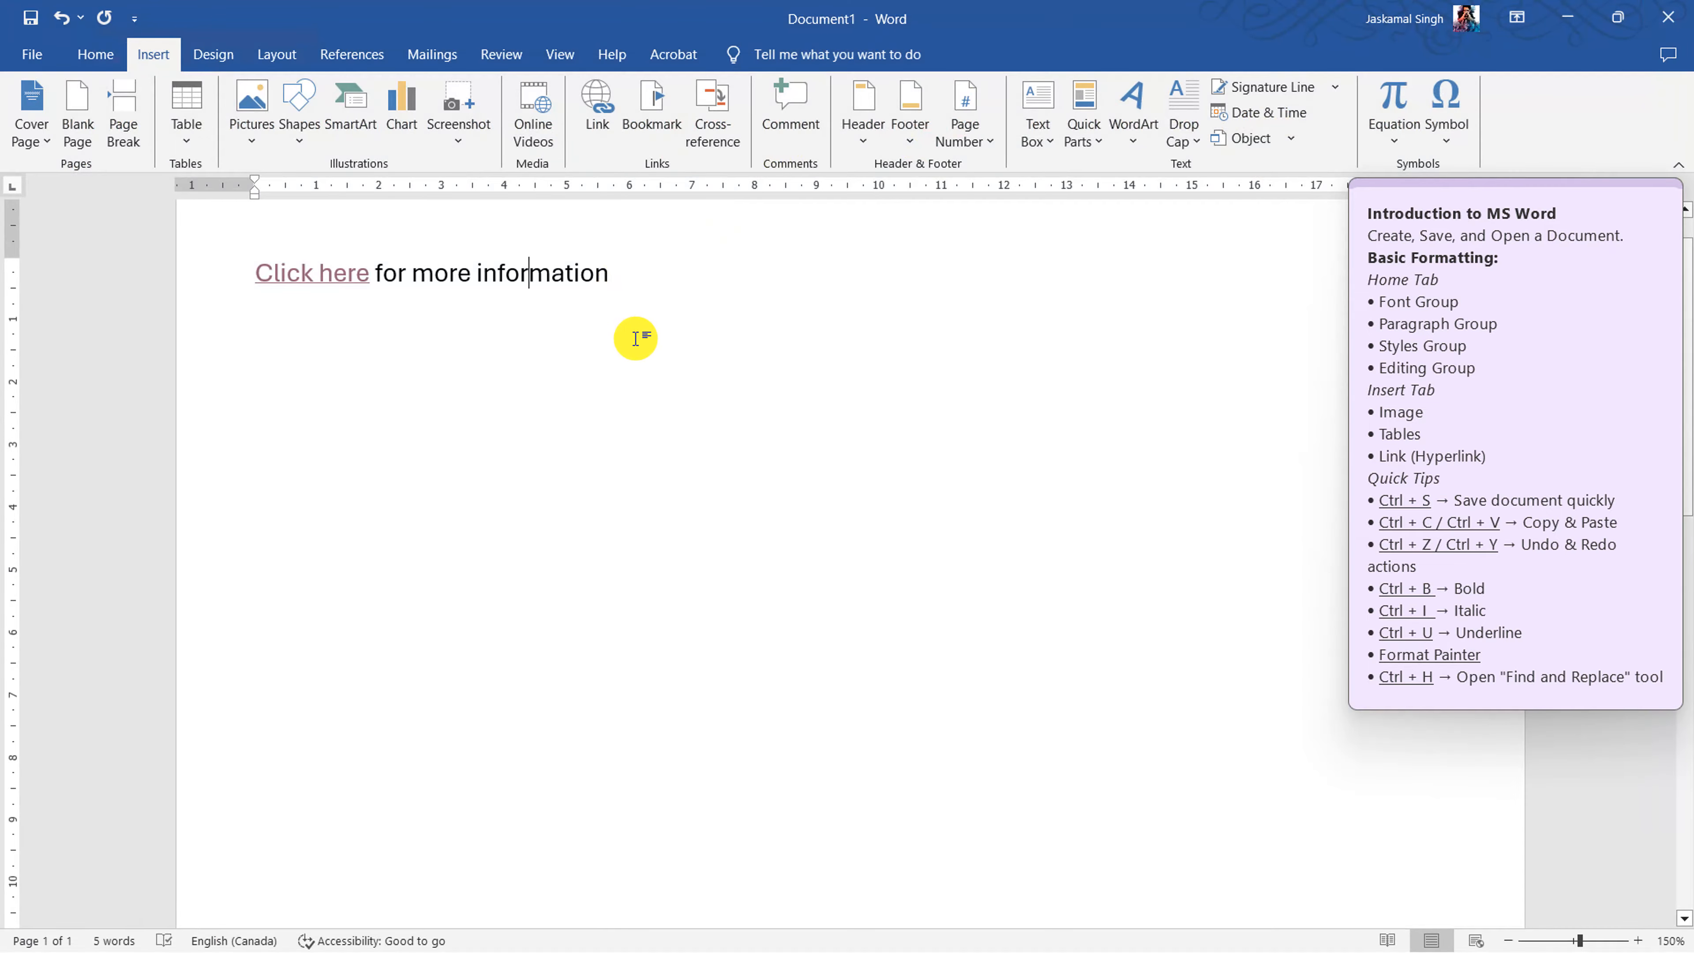
# - Replace the hyperlinked line with the bulleted Quick Tips shortcuts copied from the sticky note, from "Ctrl + S" through "Ctrl + H"
pyautogui.click(190, 286)
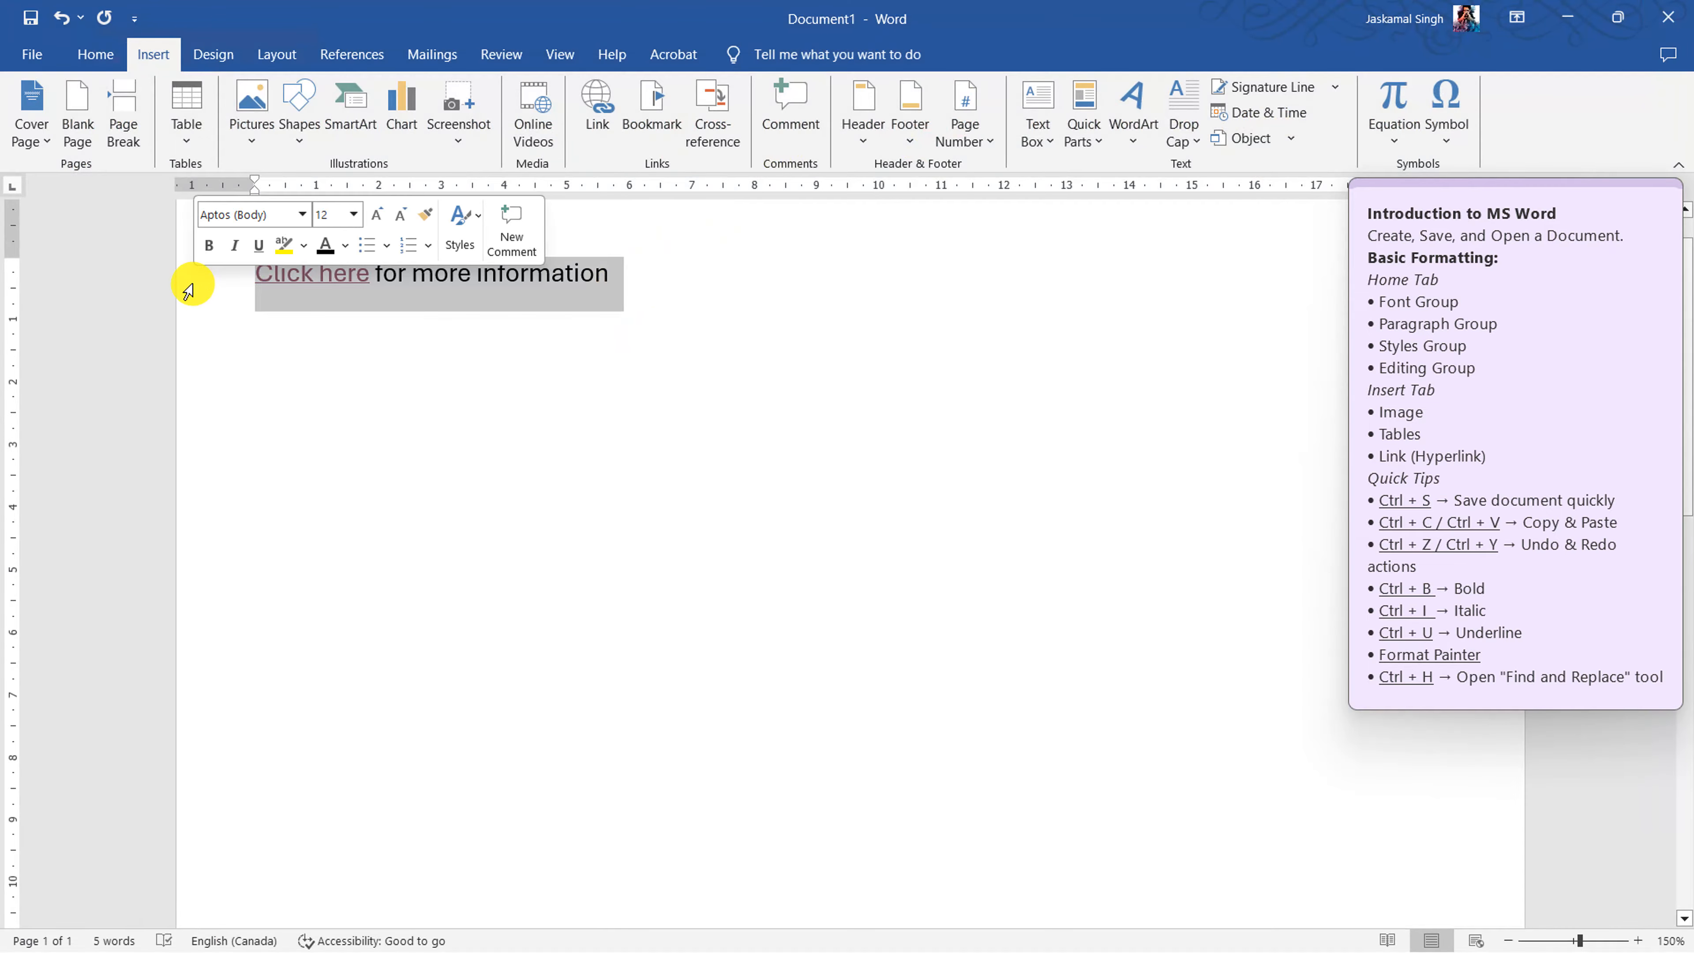
pyautogui.press('Delete')
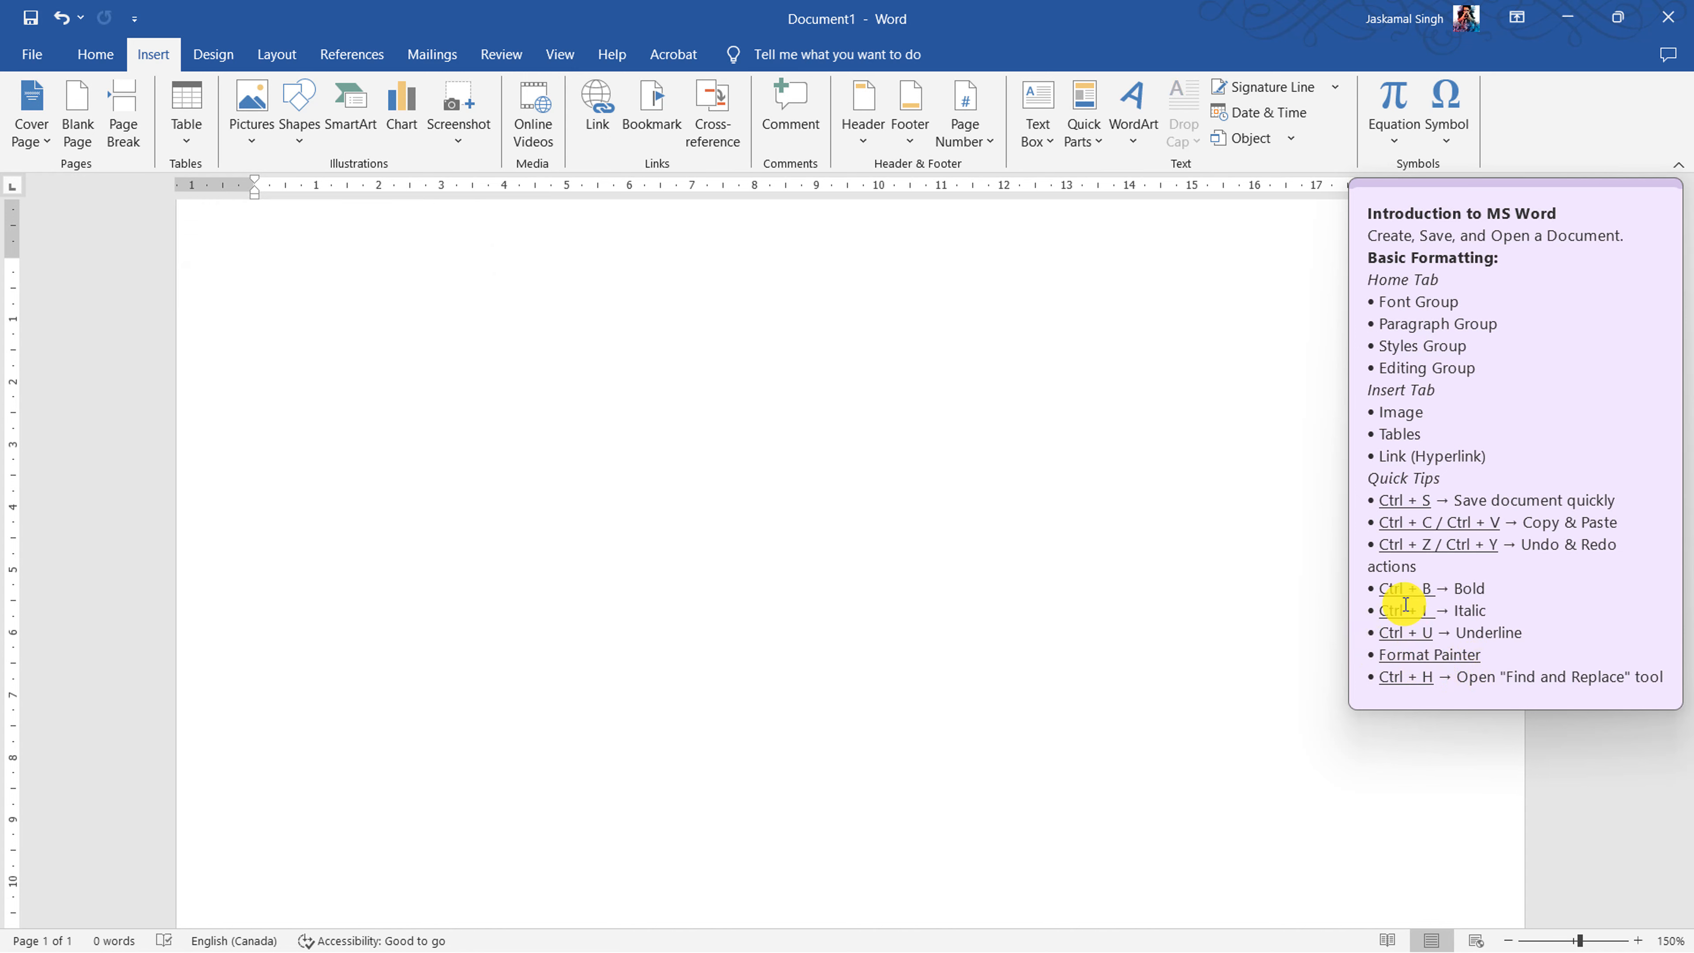
pyautogui.click(1378, 499)
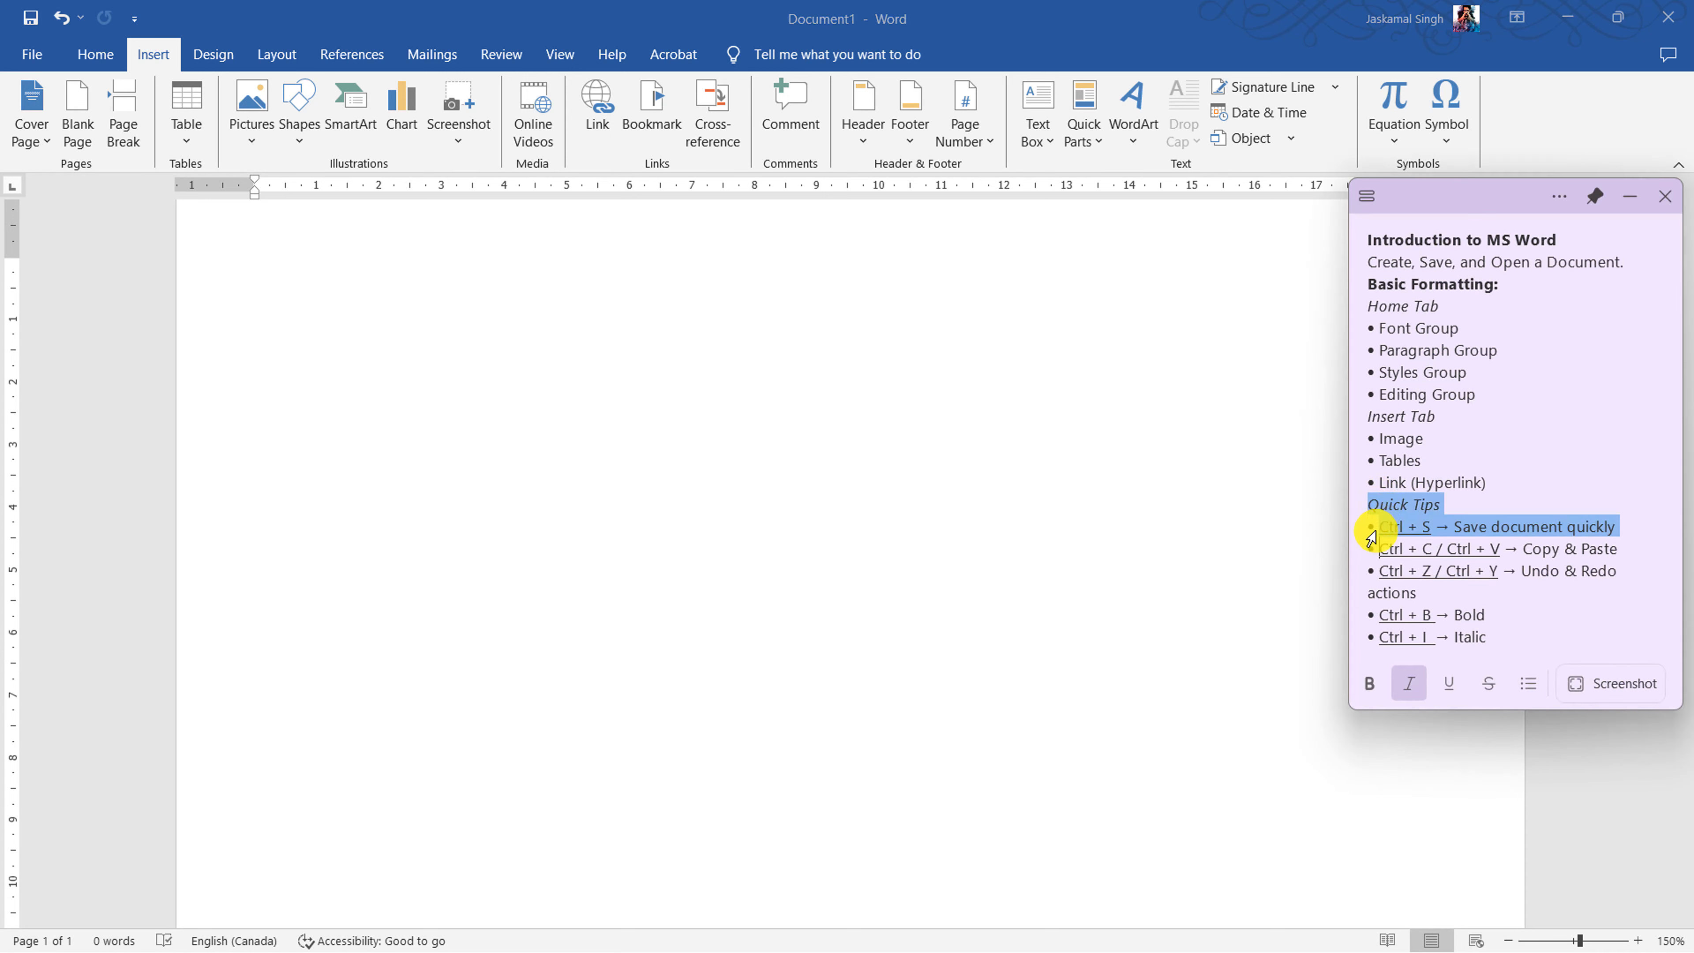
pyautogui.click(1376, 531)
pyautogui.moveTo(1371, 532); pyautogui.dragTo(1379, 720)
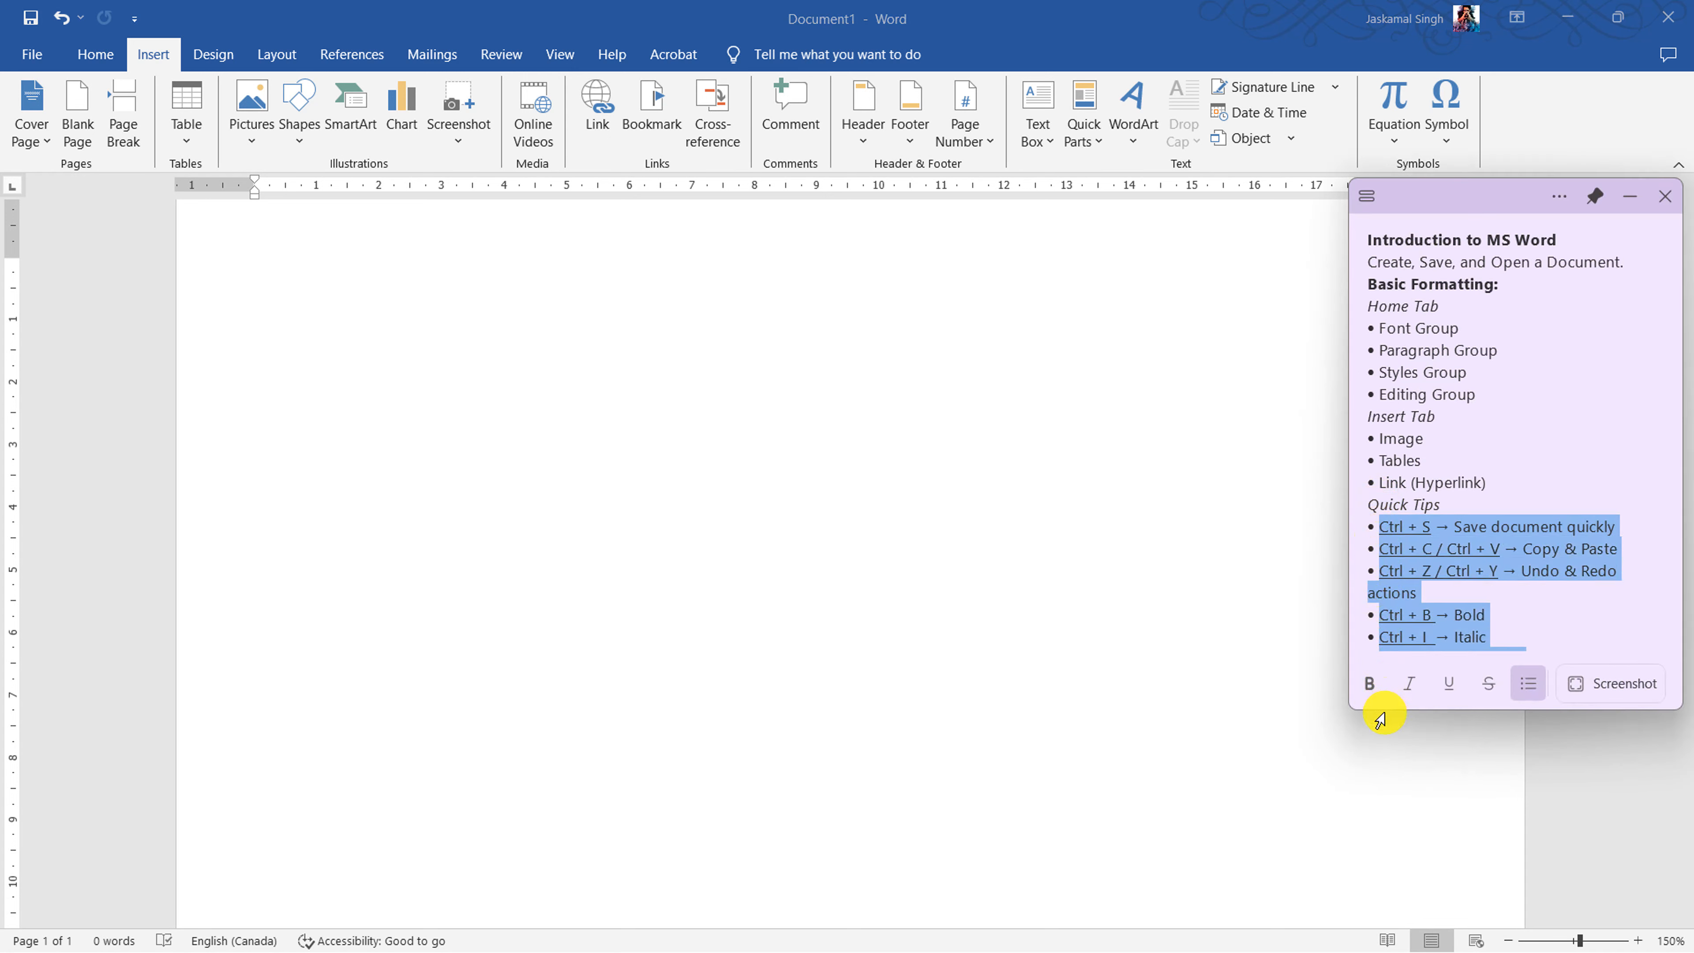
pyautogui.click(111, 285)
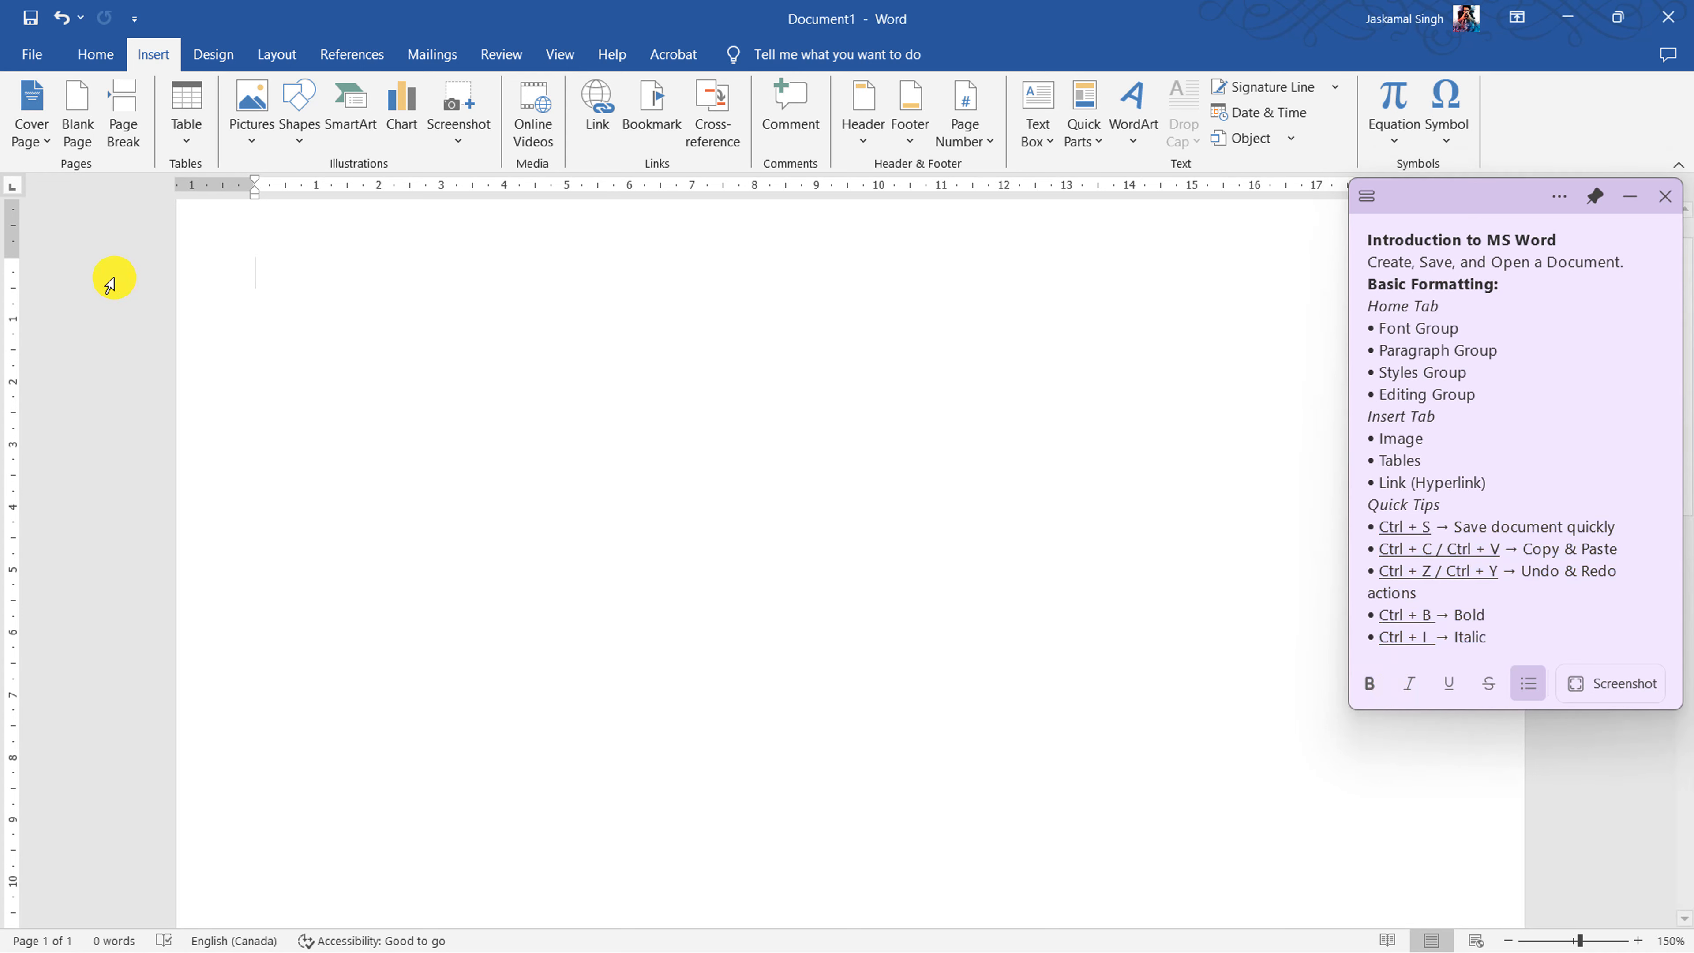
pyautogui.write('Ctrl + S → Save document quickly Ctrl + C / Ctrl + V → Copy & Paste Ctrl + Z / Ctrl + Y → Undo & Redo actions Ctrl + B → Bold Ctrl + I → Italic Ctrl + U → Underline Format Painter Ctrl + H → Open "Find and Replace" tool')
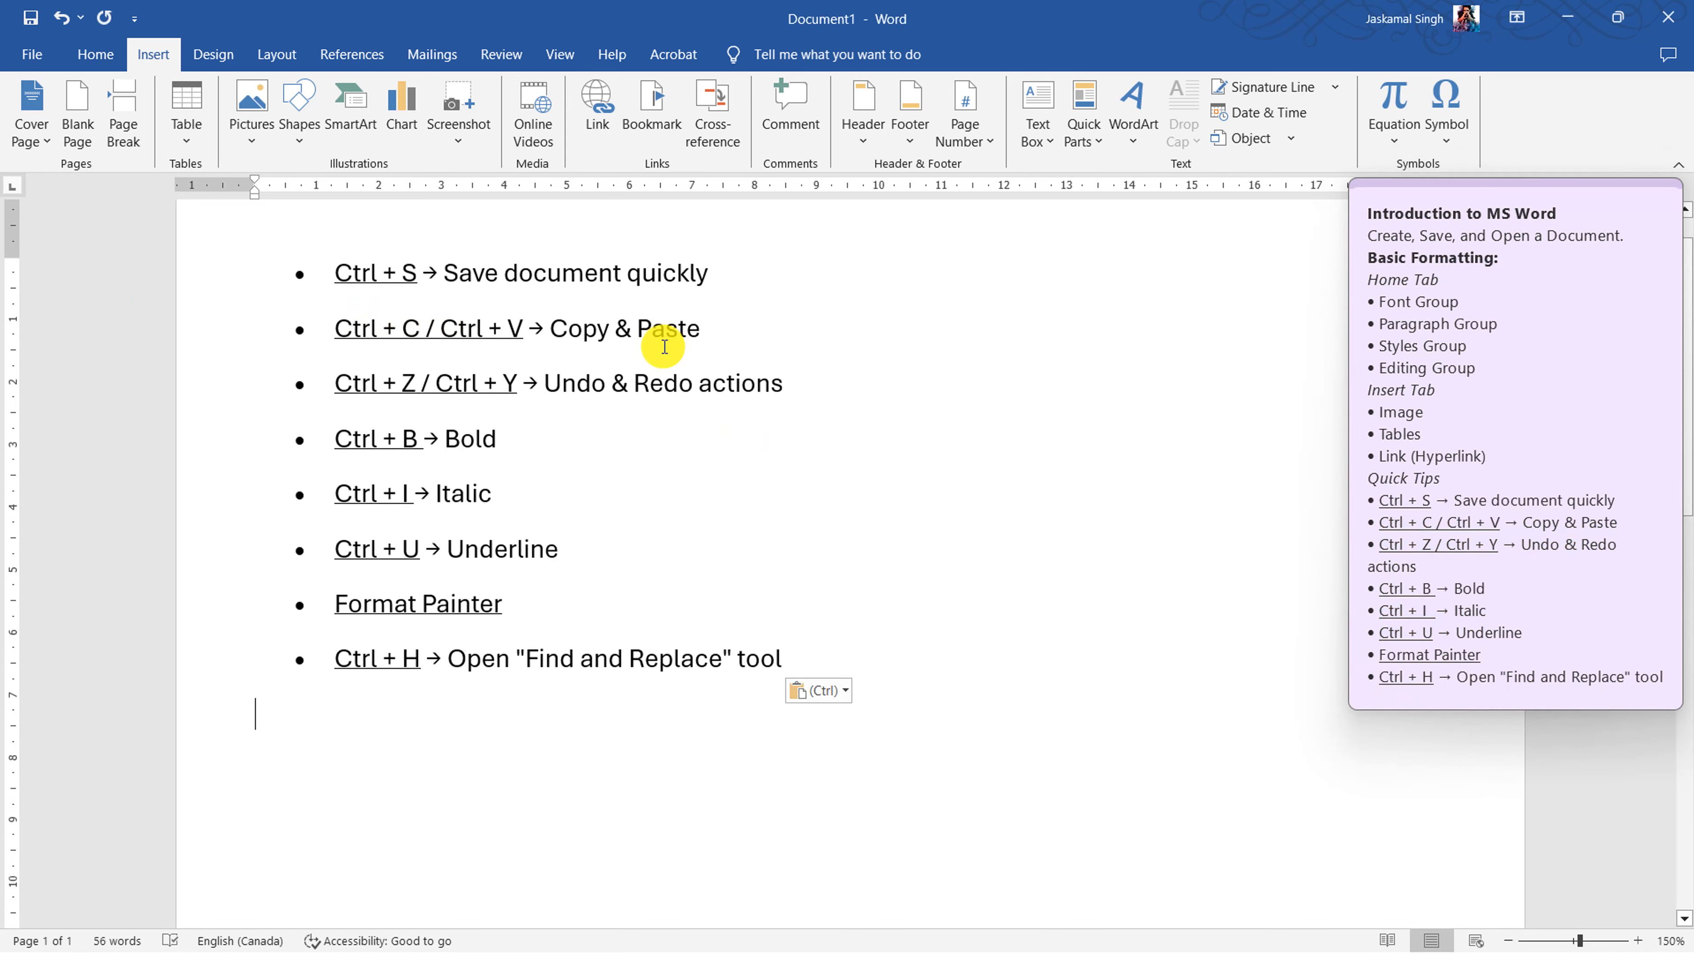
pyautogui.scroll(1, 664, 346)
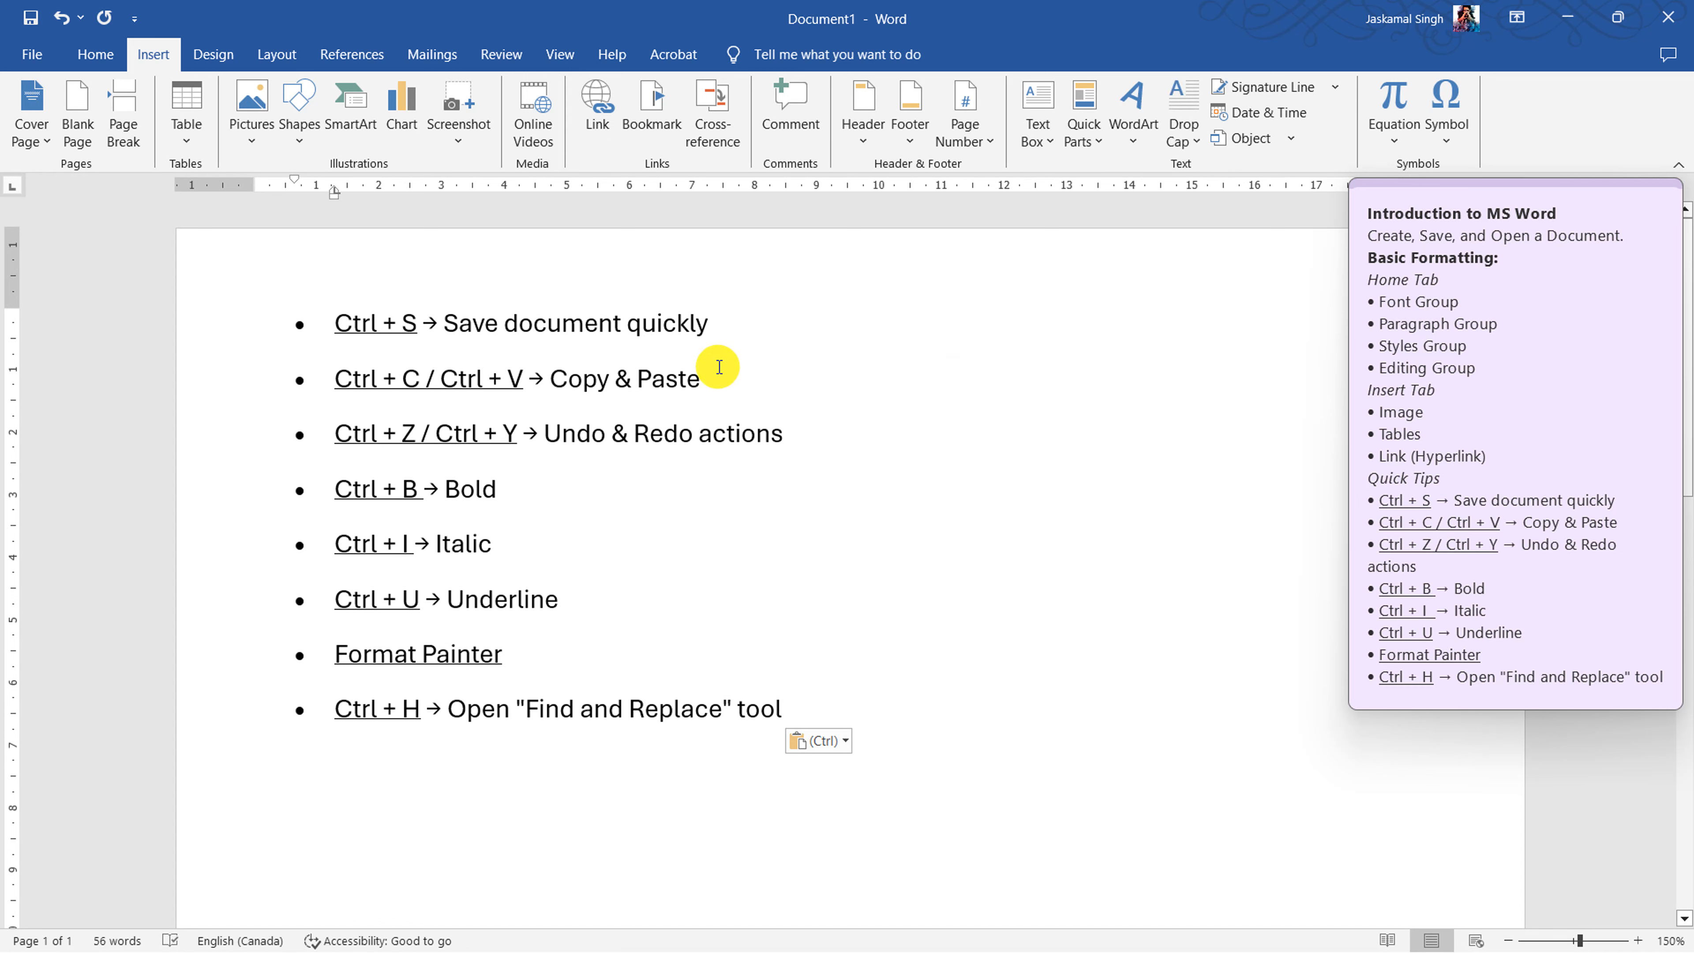
pyautogui.doubleClick(409, 384)
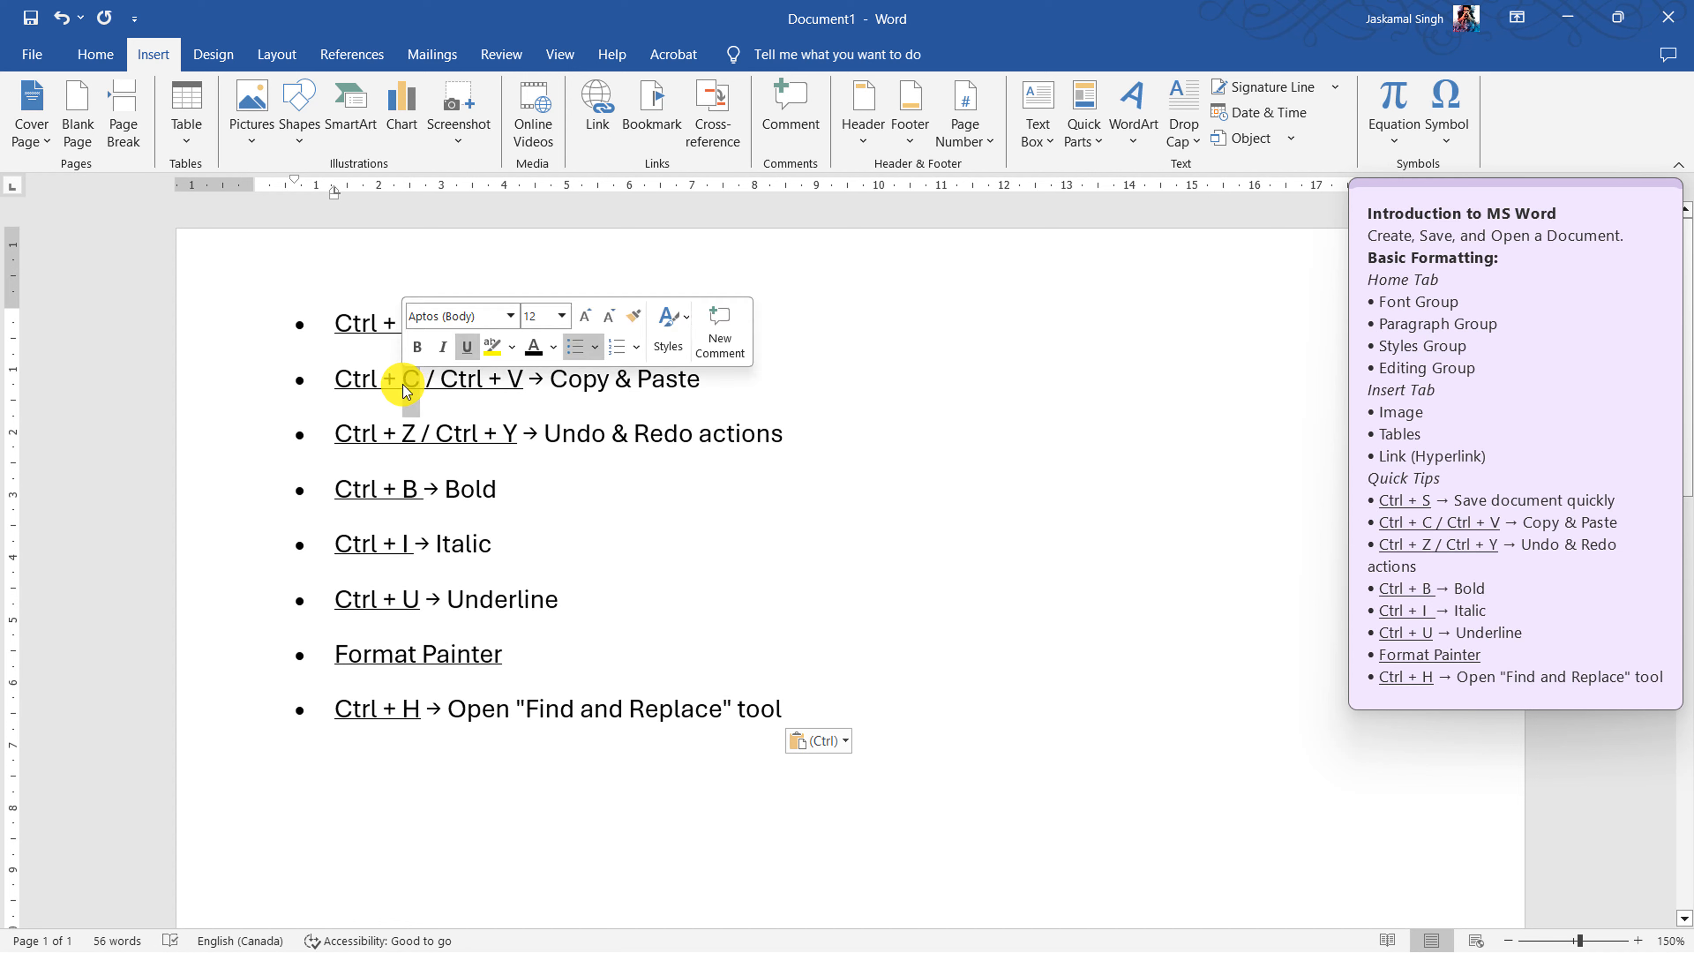
pyautogui.click(703, 380)
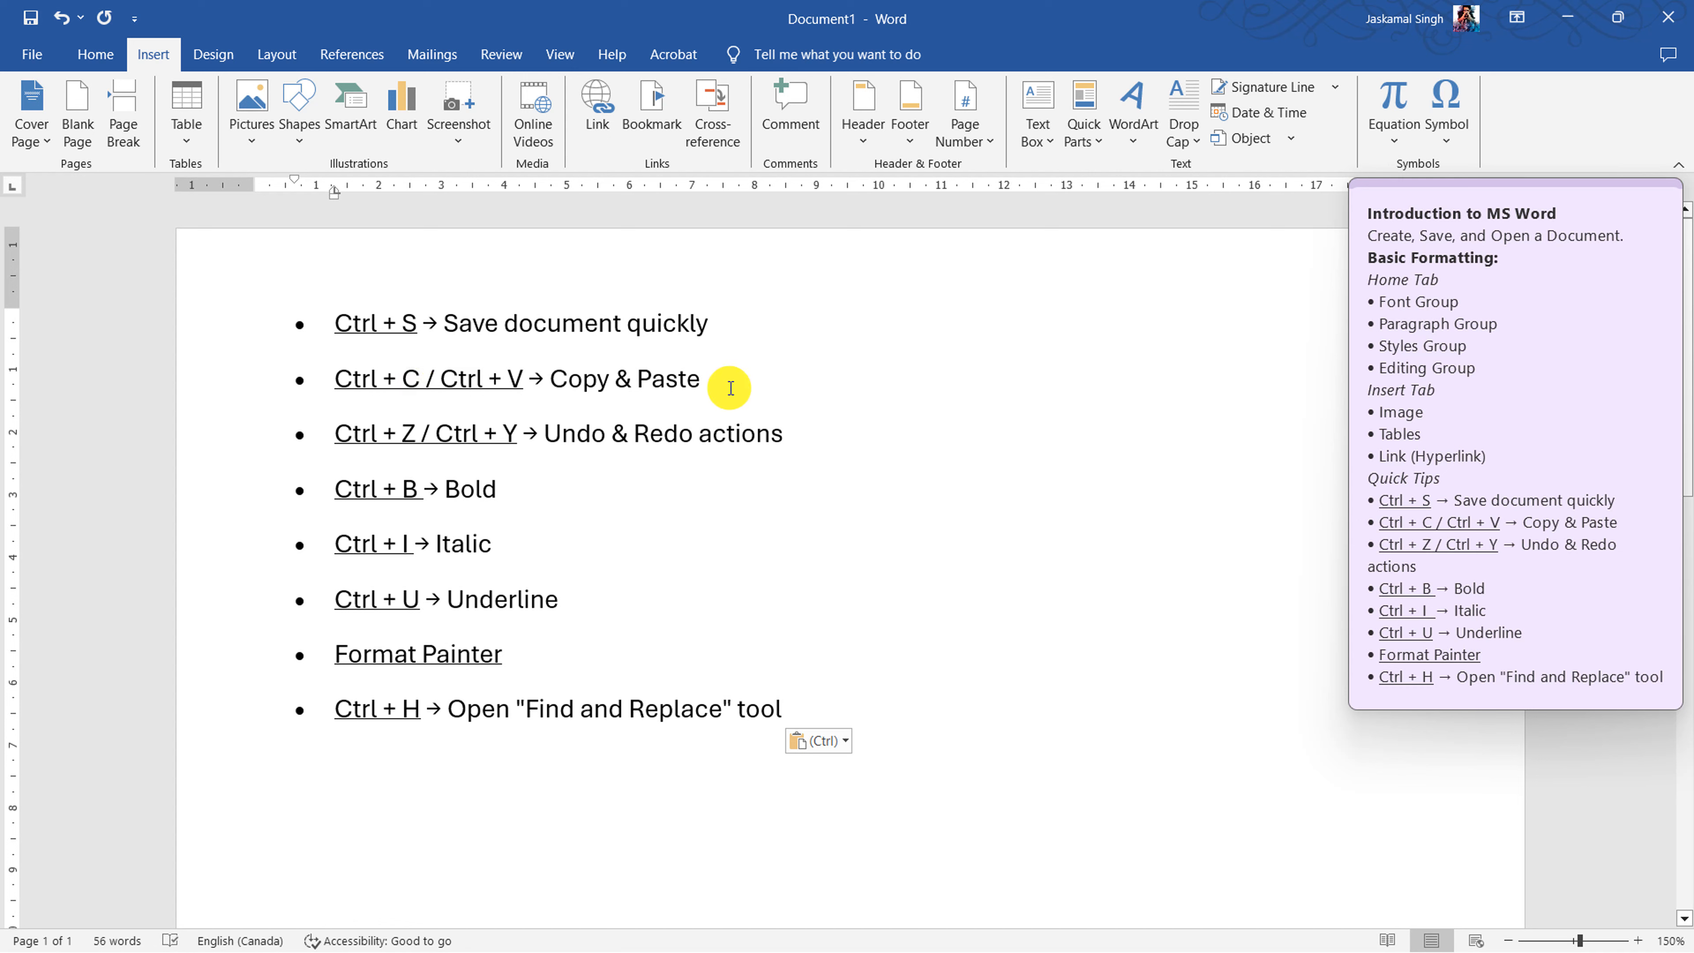
pyautogui.doubleClick(524, 375)
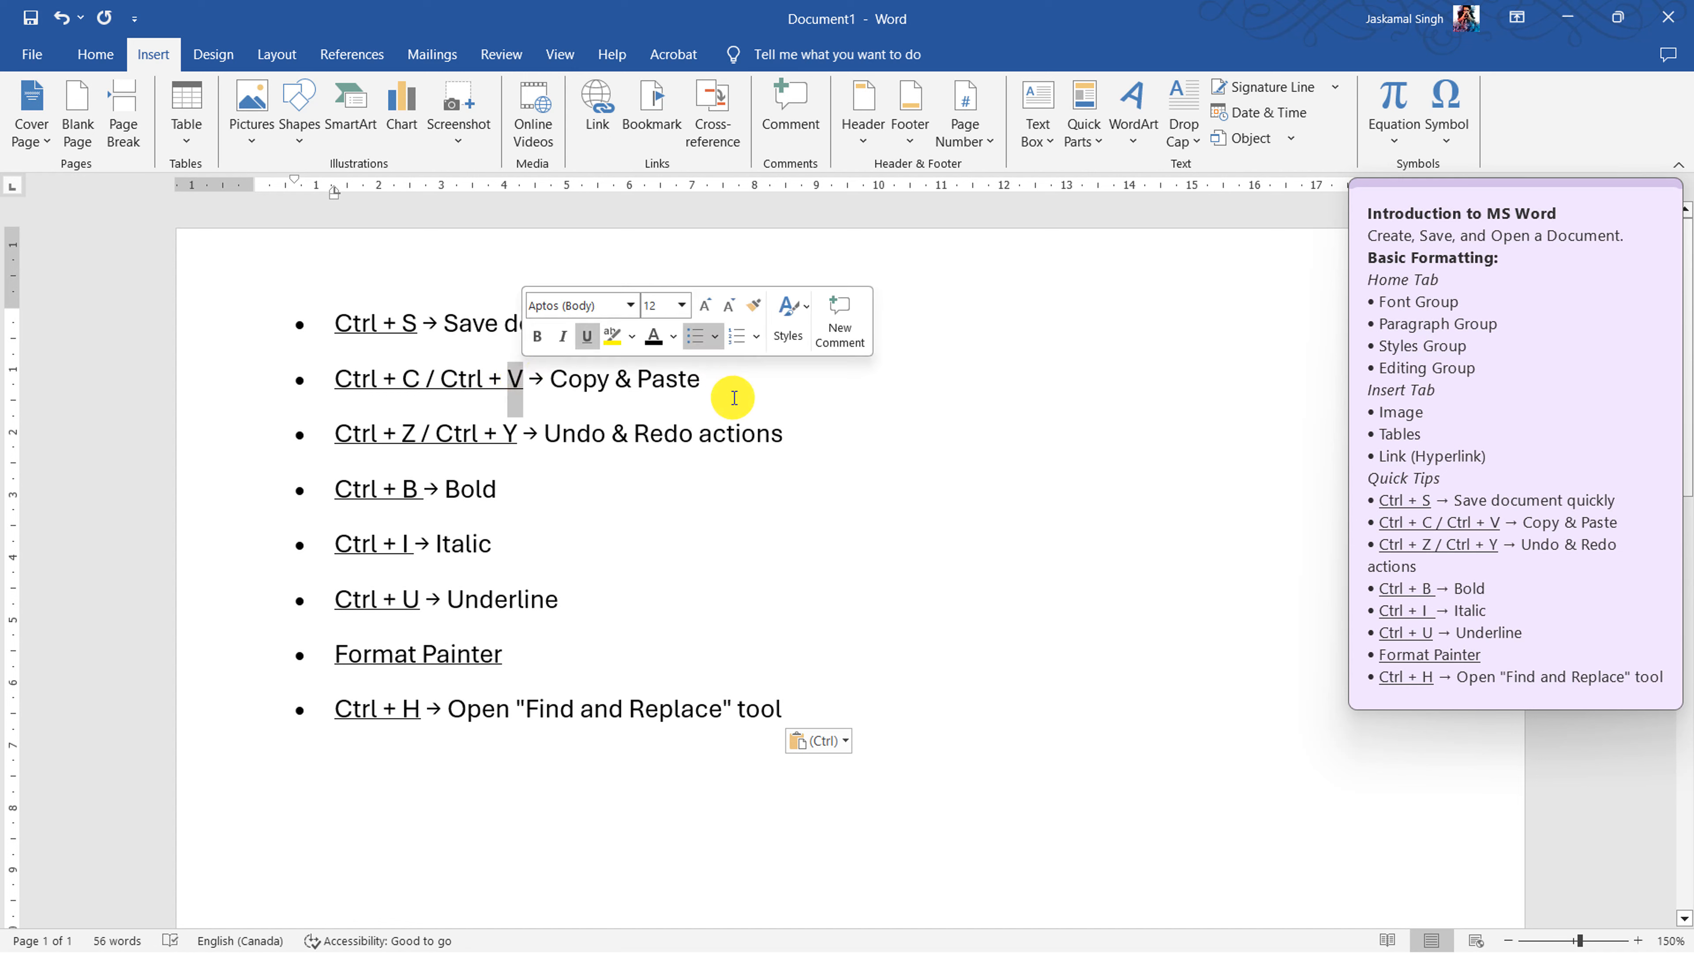
pyautogui.click(734, 387)
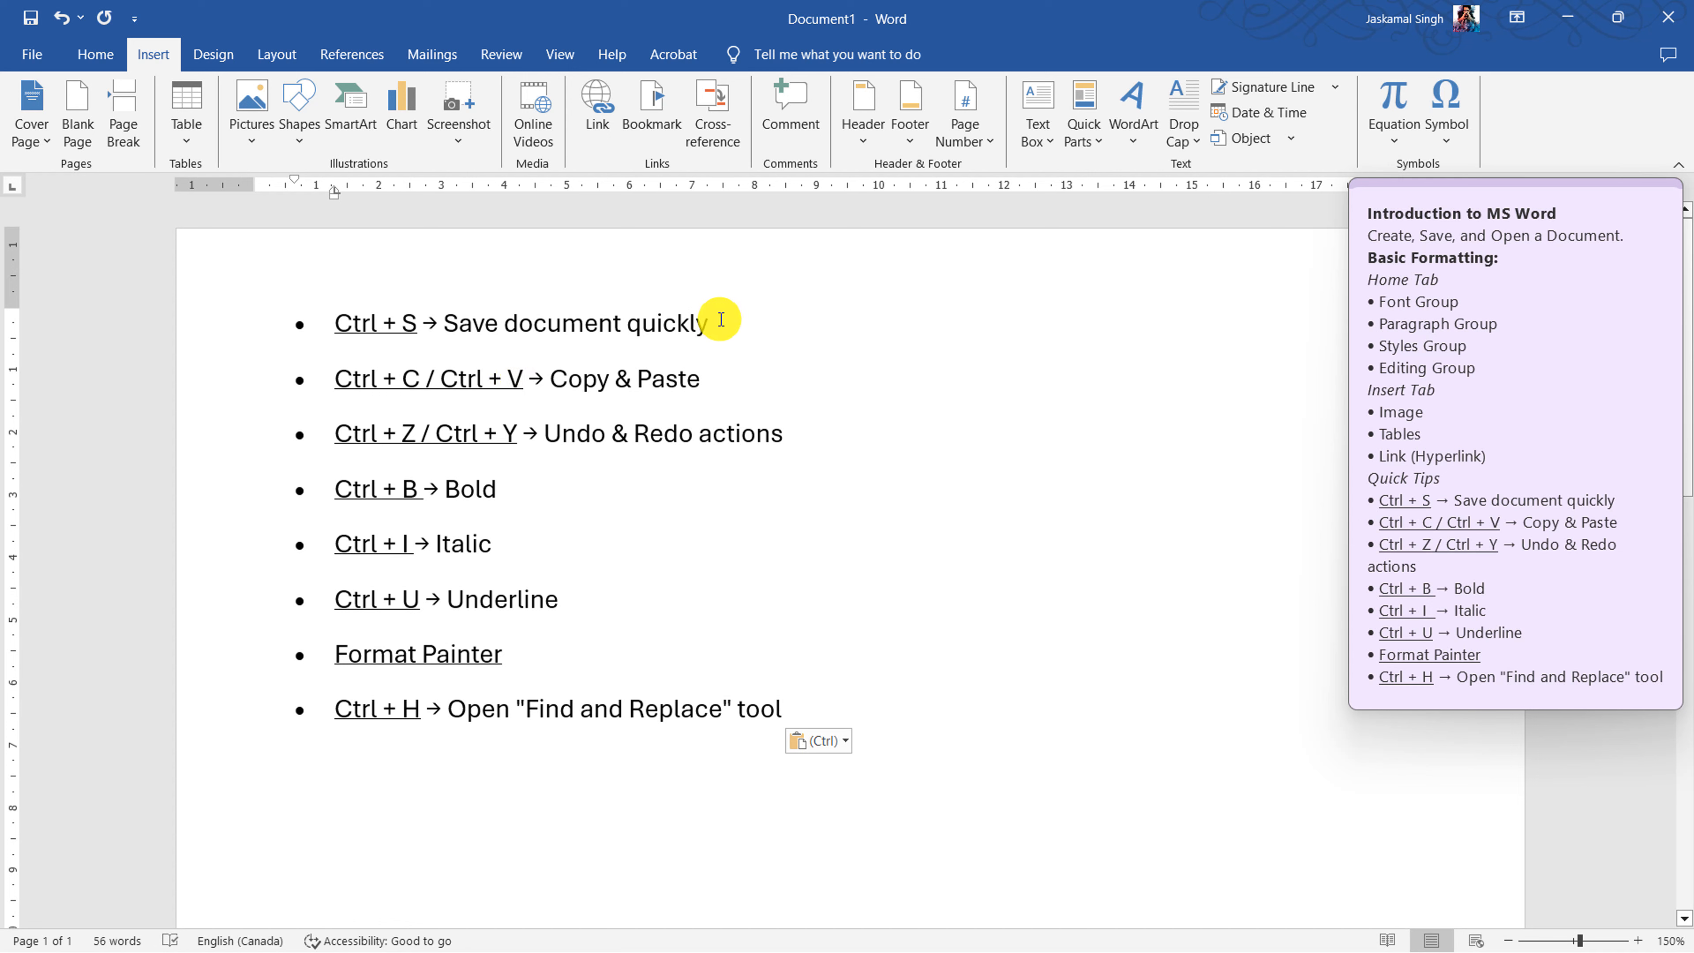
# - Copy the bullet "Ctrl + S → Save document quickly" and paste it as a new bullet at the end of the list
pyautogui.moveTo(720, 319); pyautogui.dragTo(347, 311)
pyautogui.hotkey('ctrl', 'c')
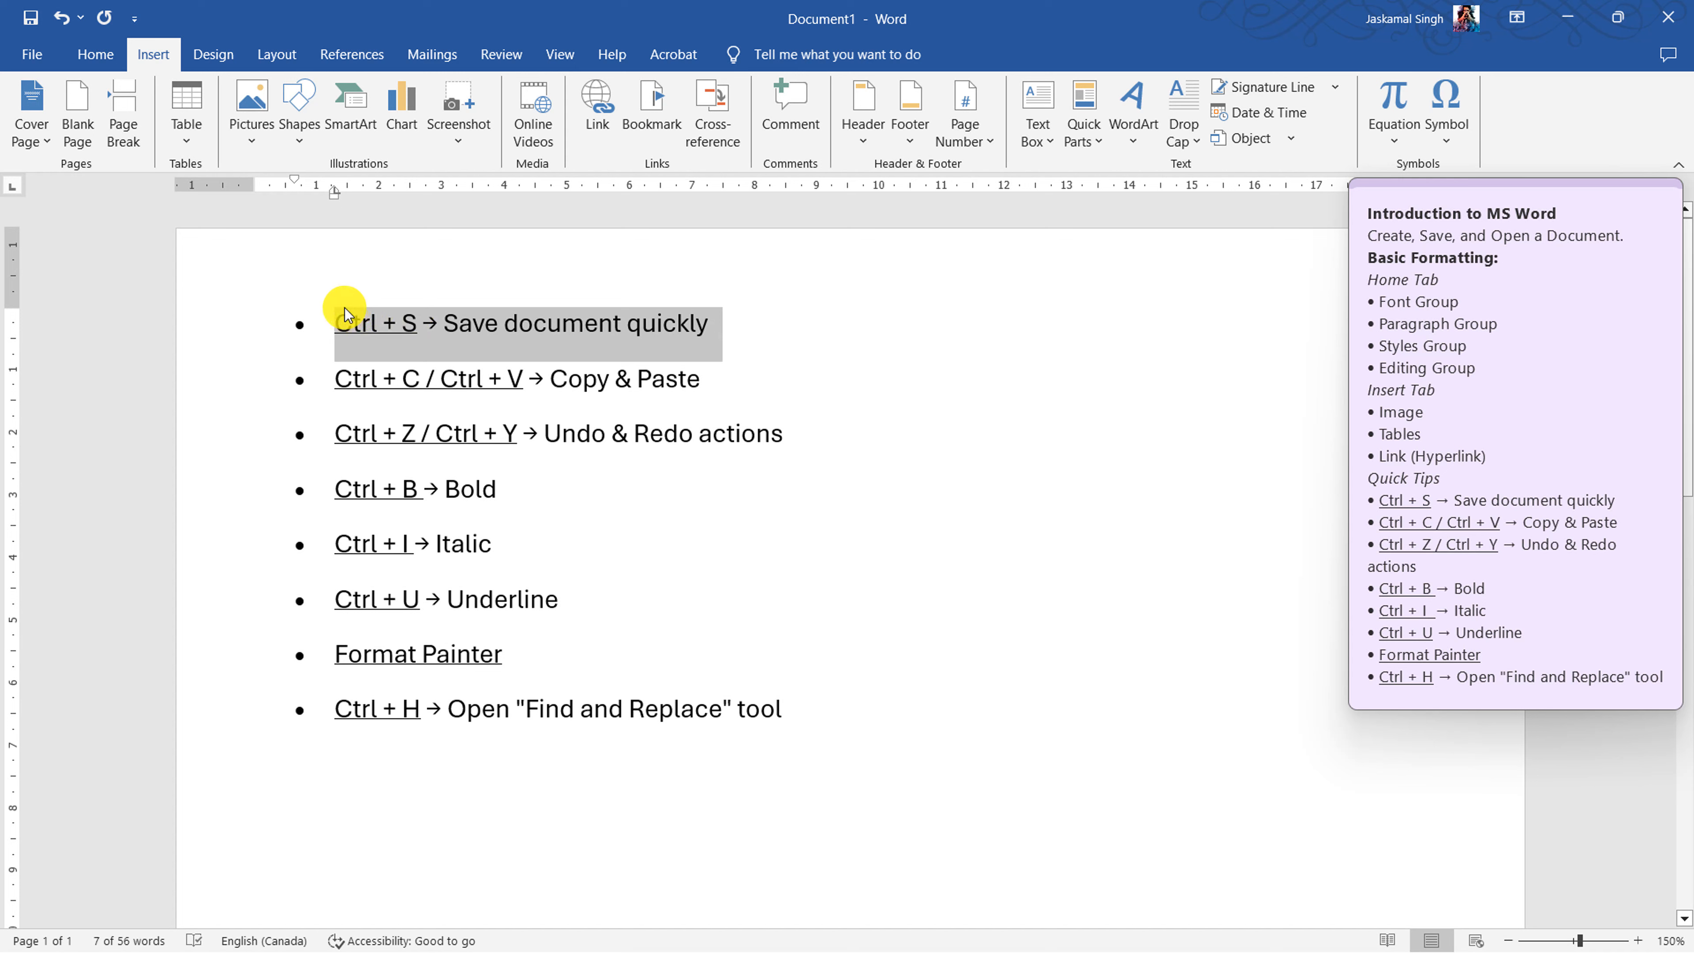
pyautogui.click(944, 704)
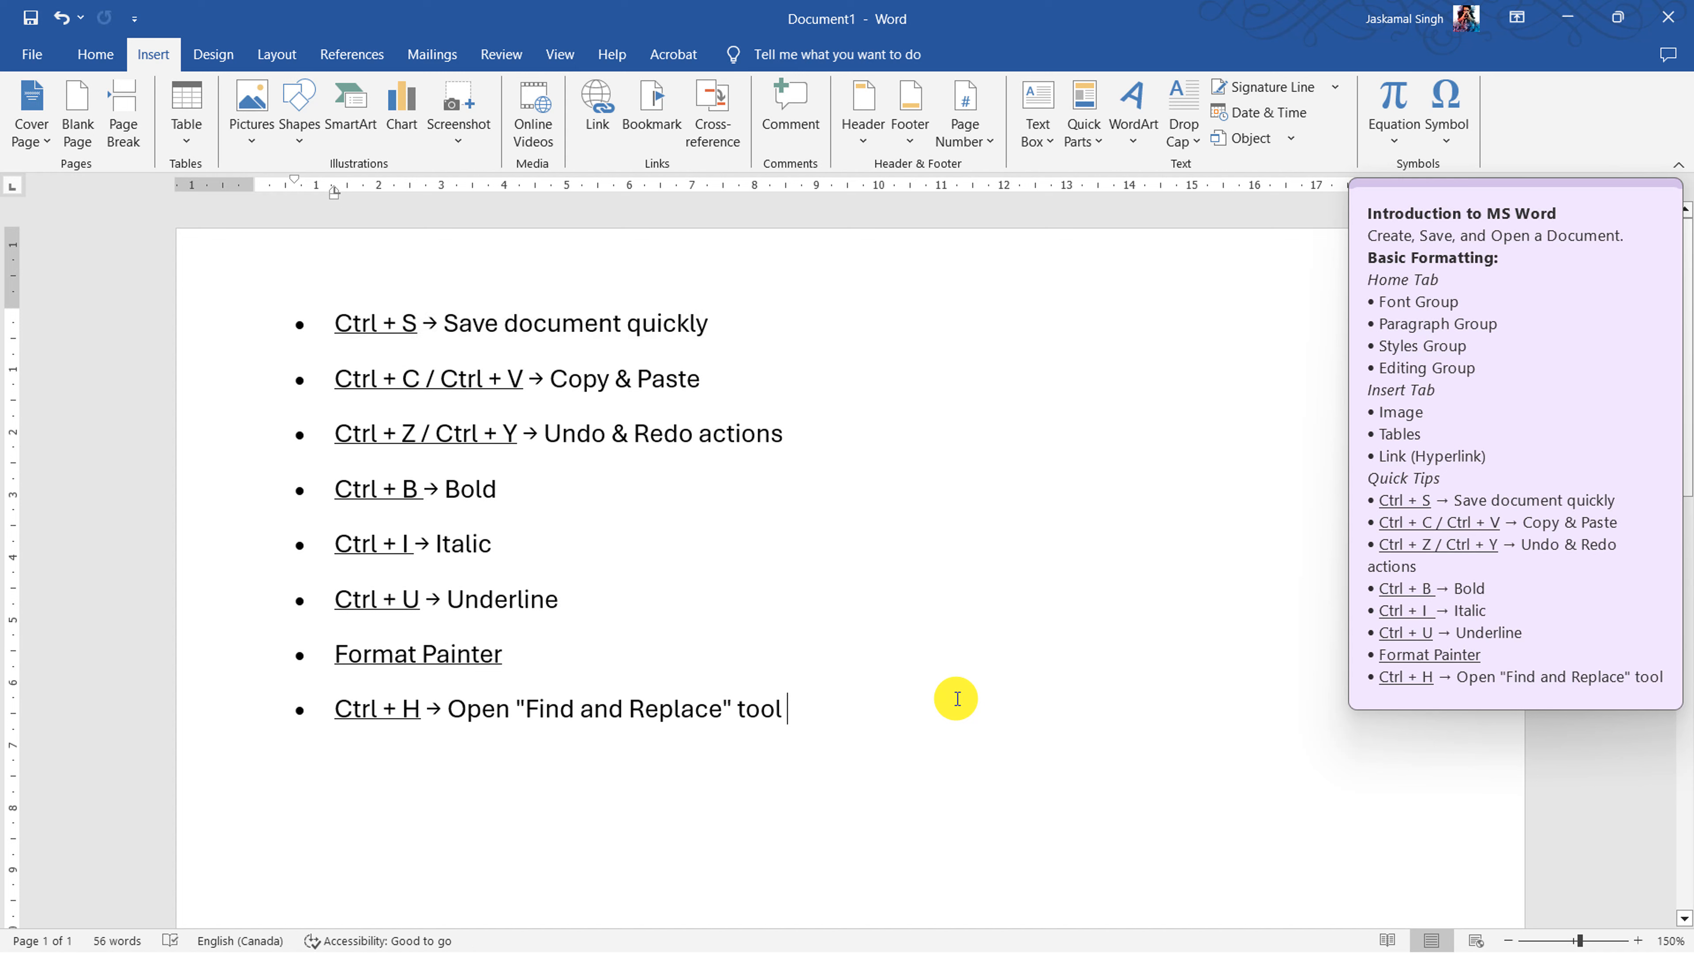
pyautogui.press('Return')
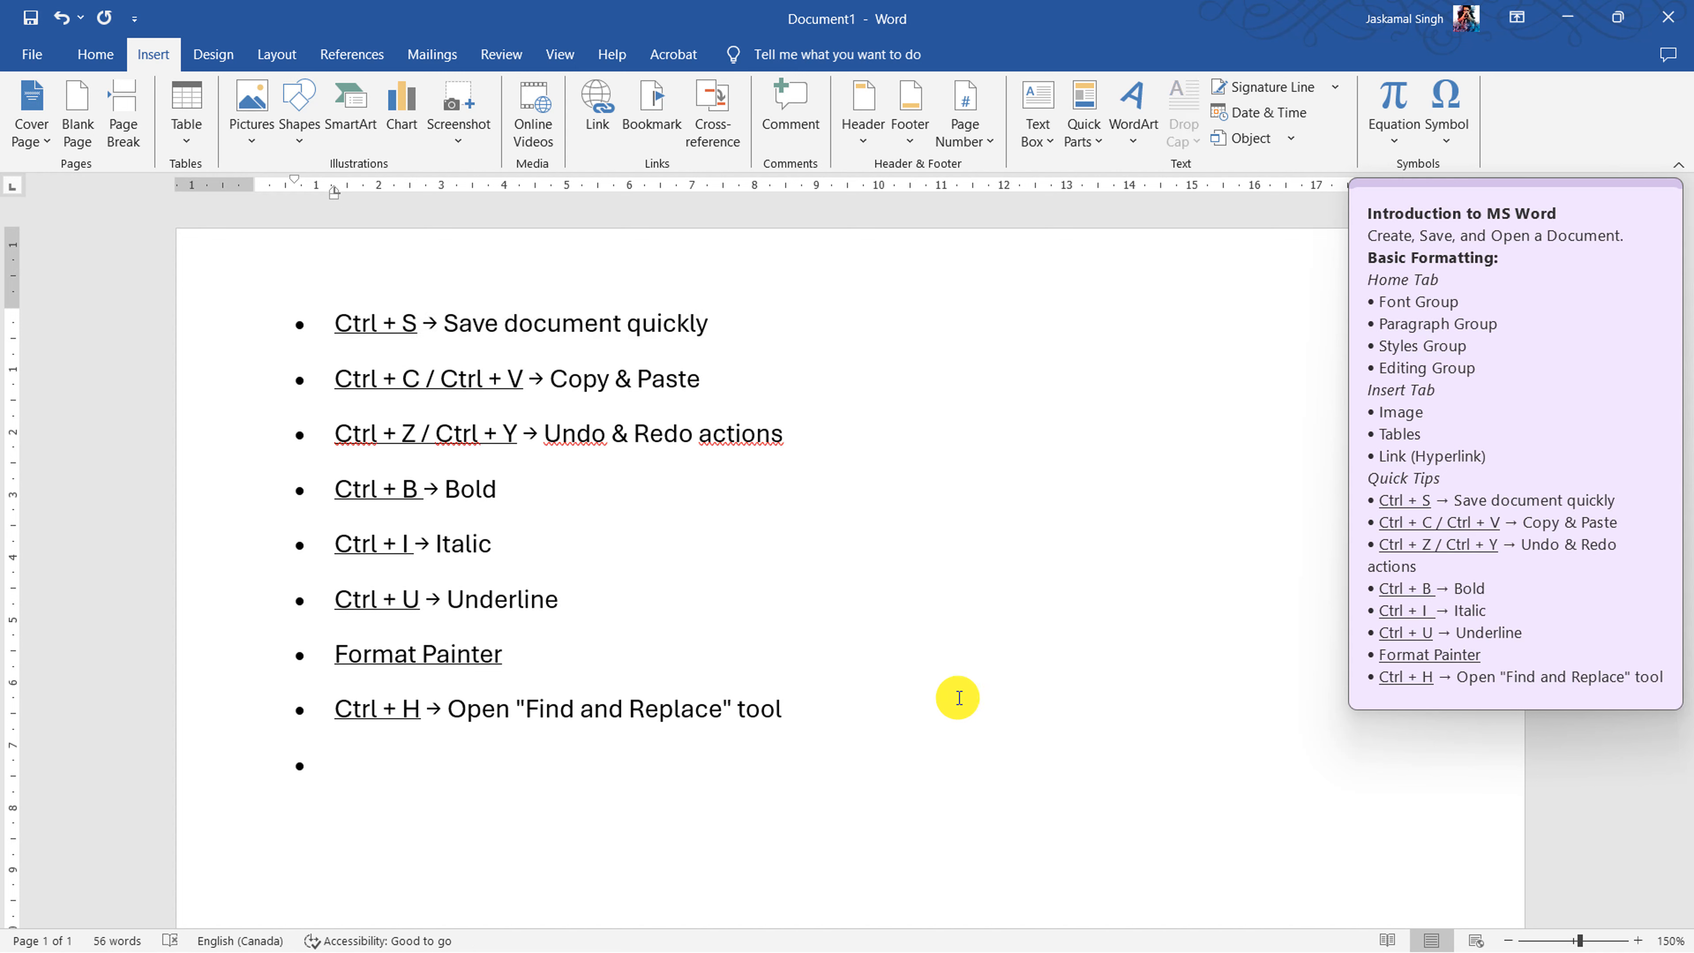
pyautogui.hotkey('ctrl', 'v')
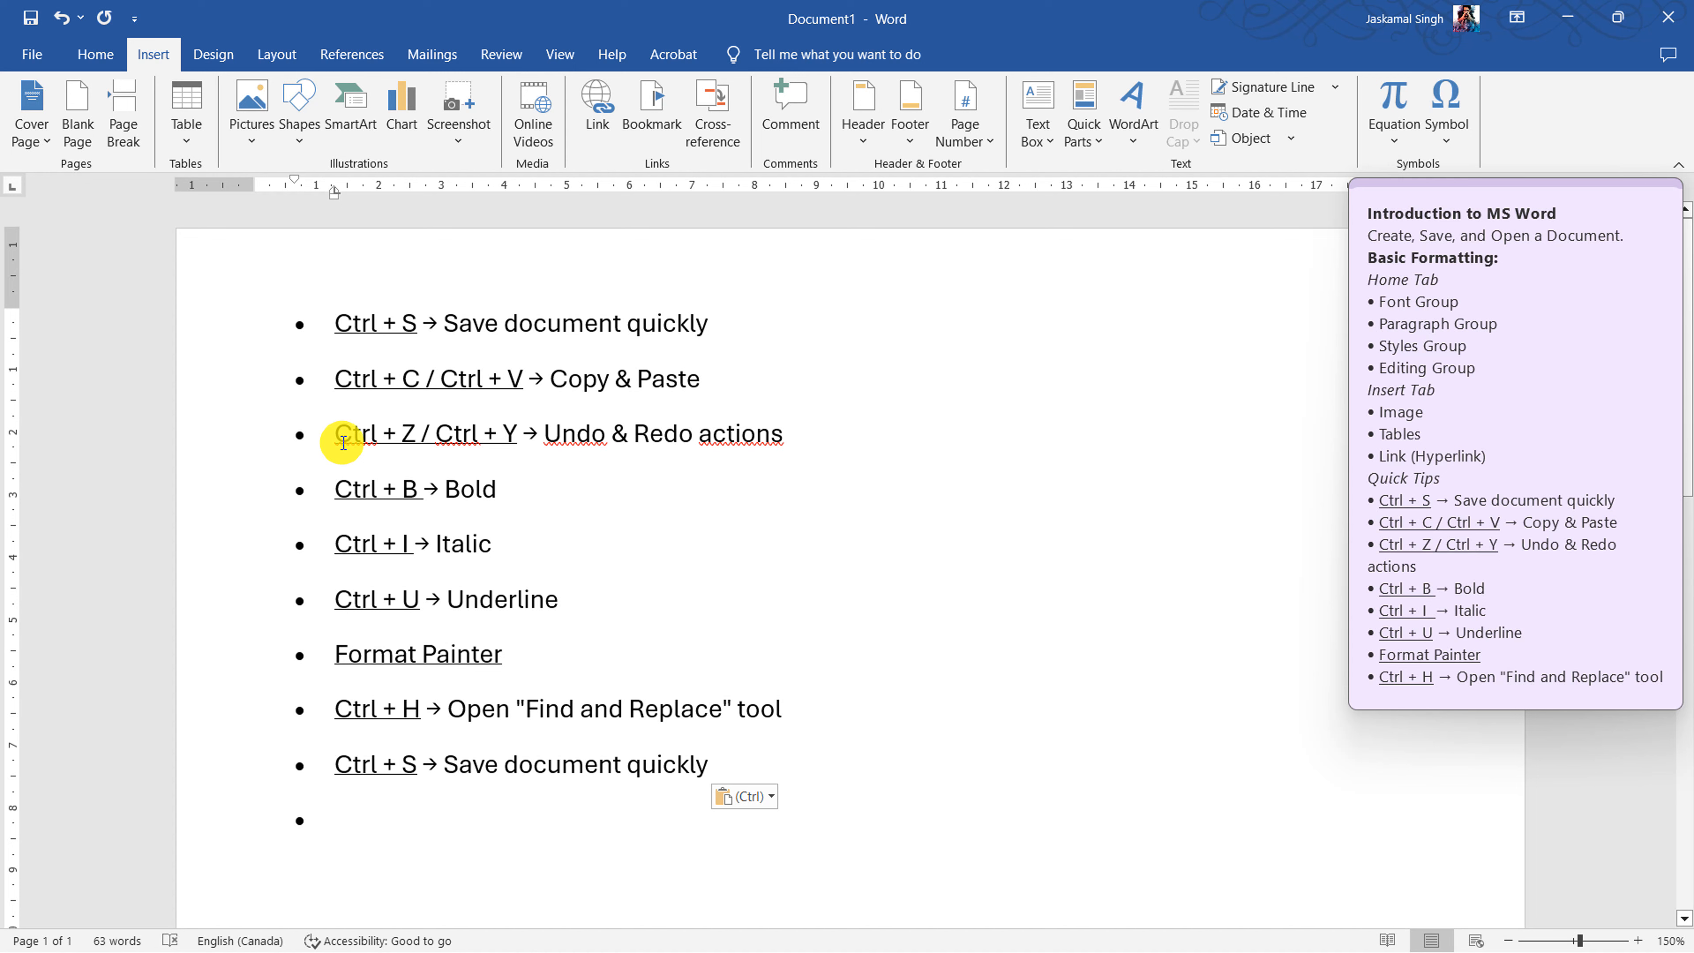
# - Undo the pasted bullet at the end of the list and redo it
pyautogui.doubleClick(405, 432)
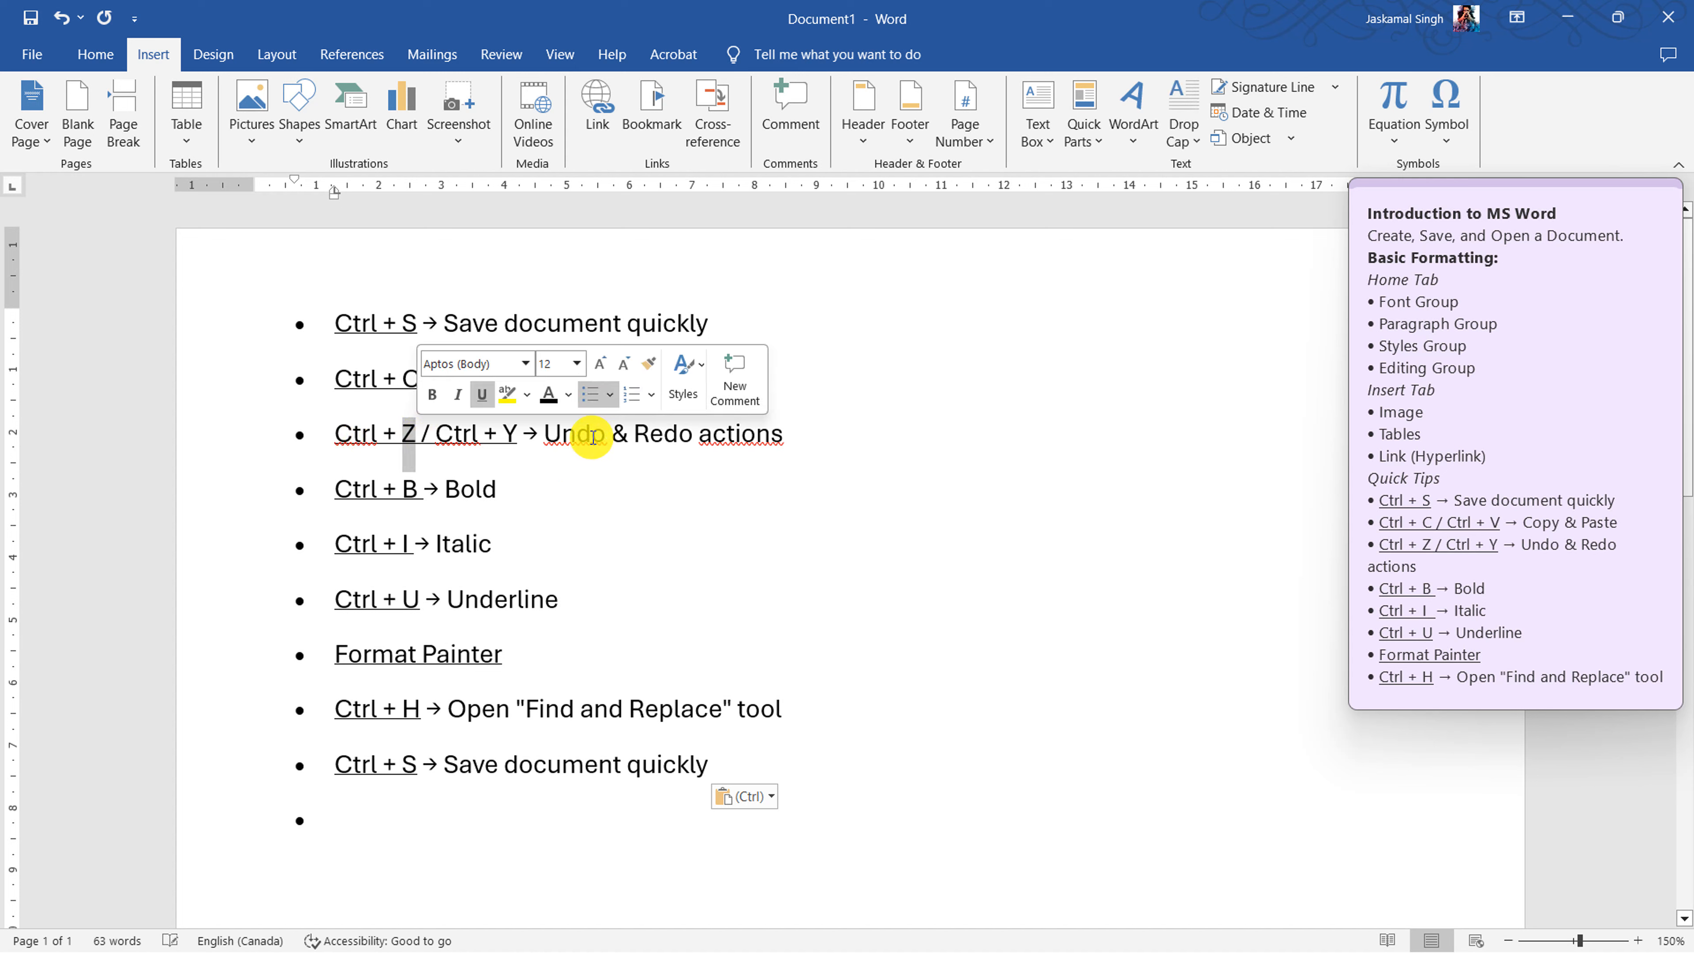
pyautogui.click(590, 435)
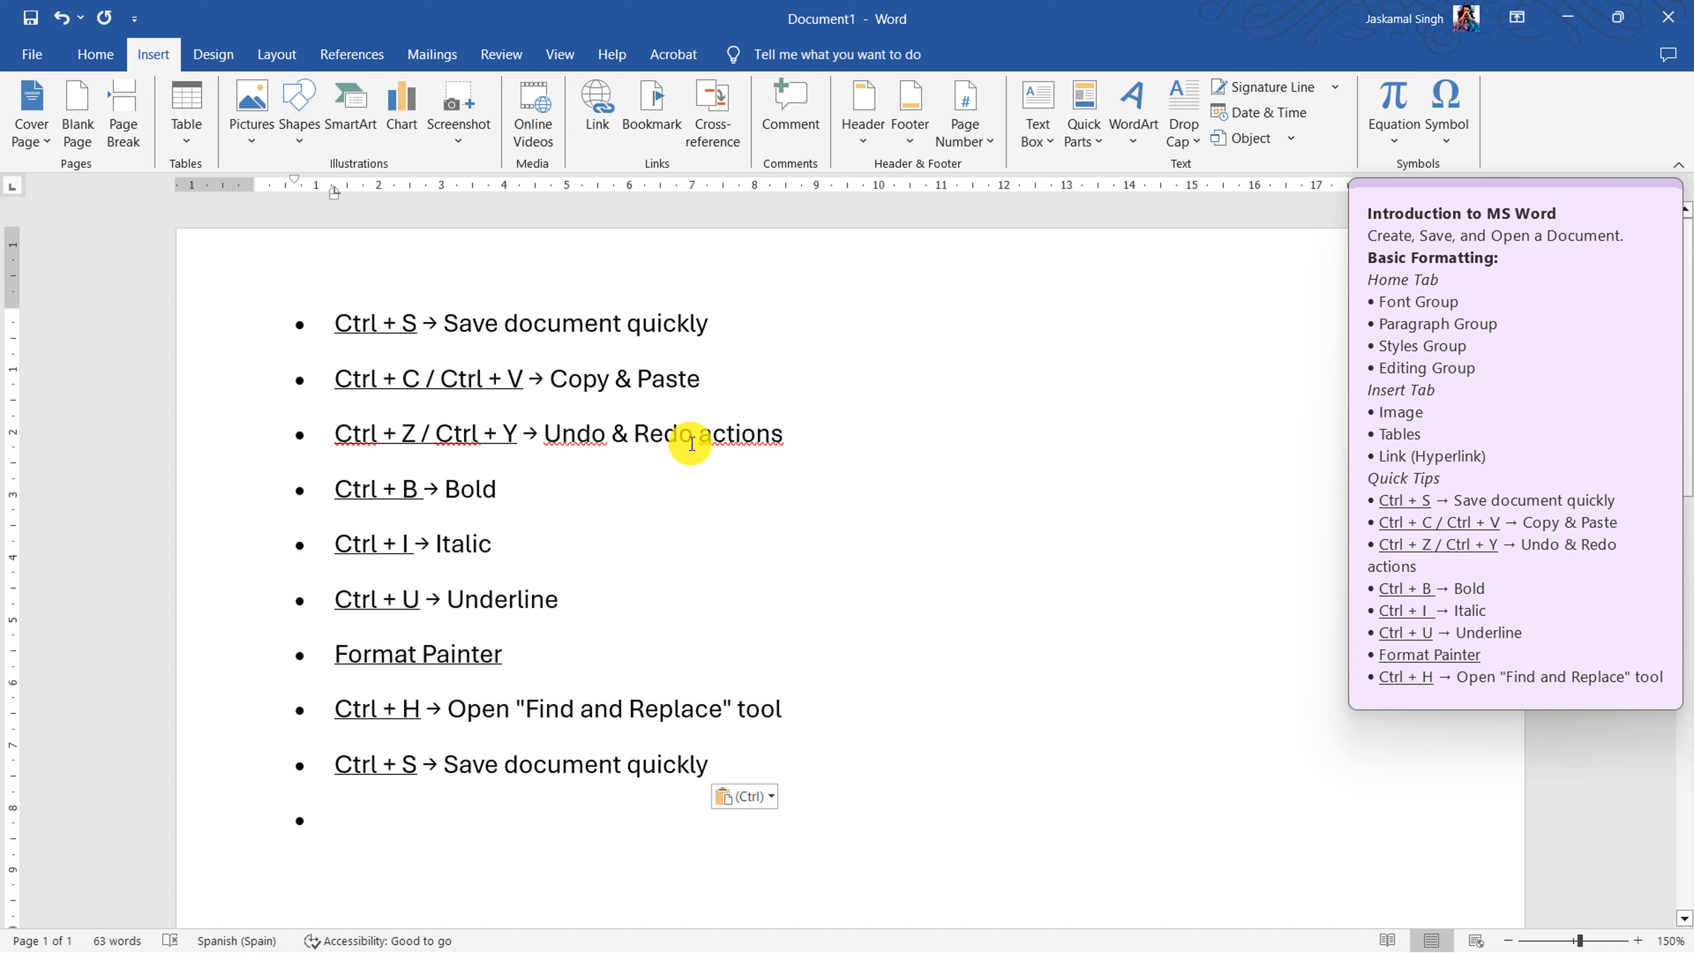
pyautogui.click(415, 822)
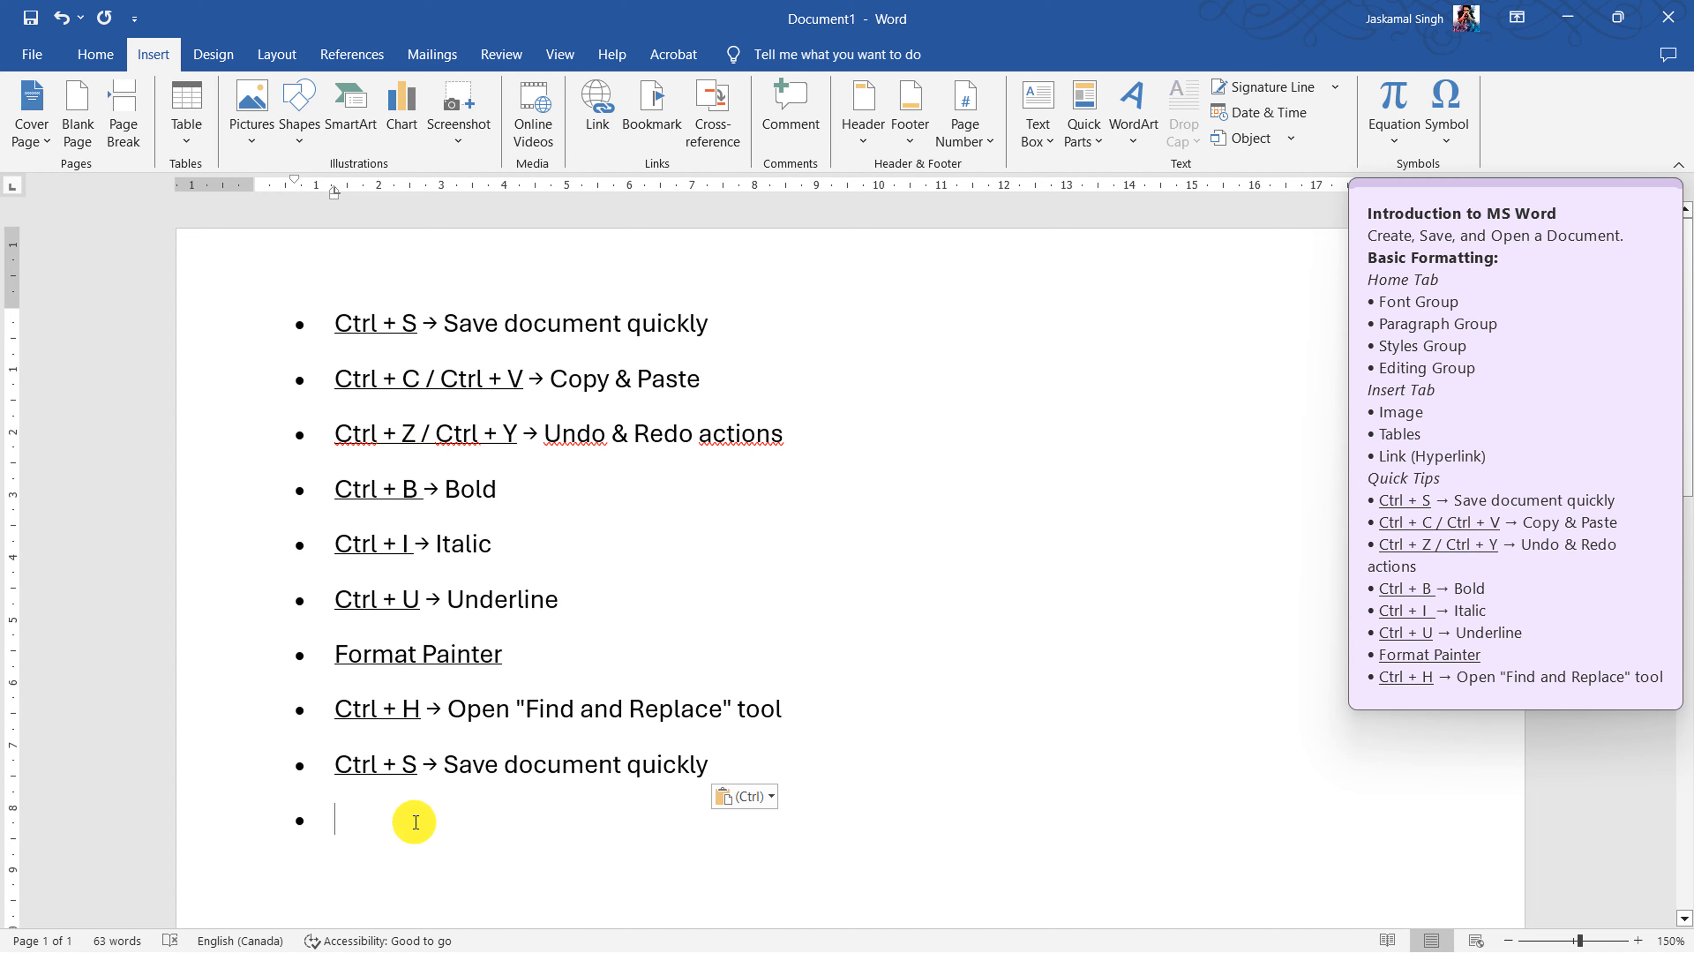
pyautogui.hotkey('ctrl', 'z')
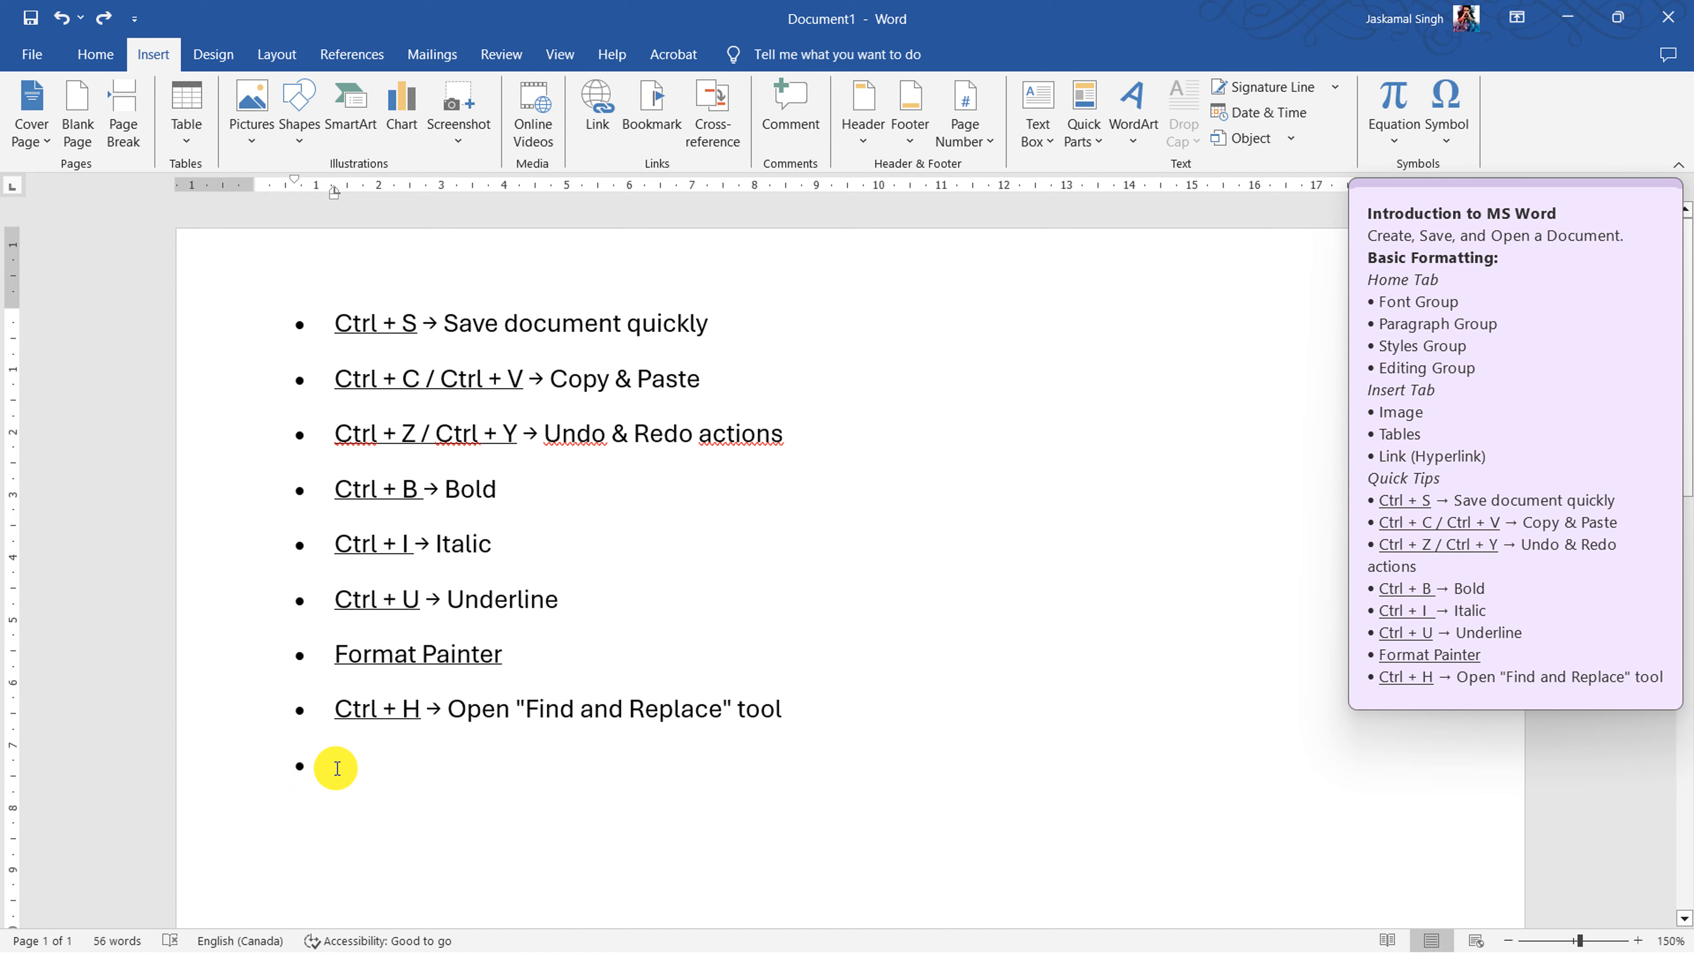
pyautogui.hotkey('ctrl', 'y')
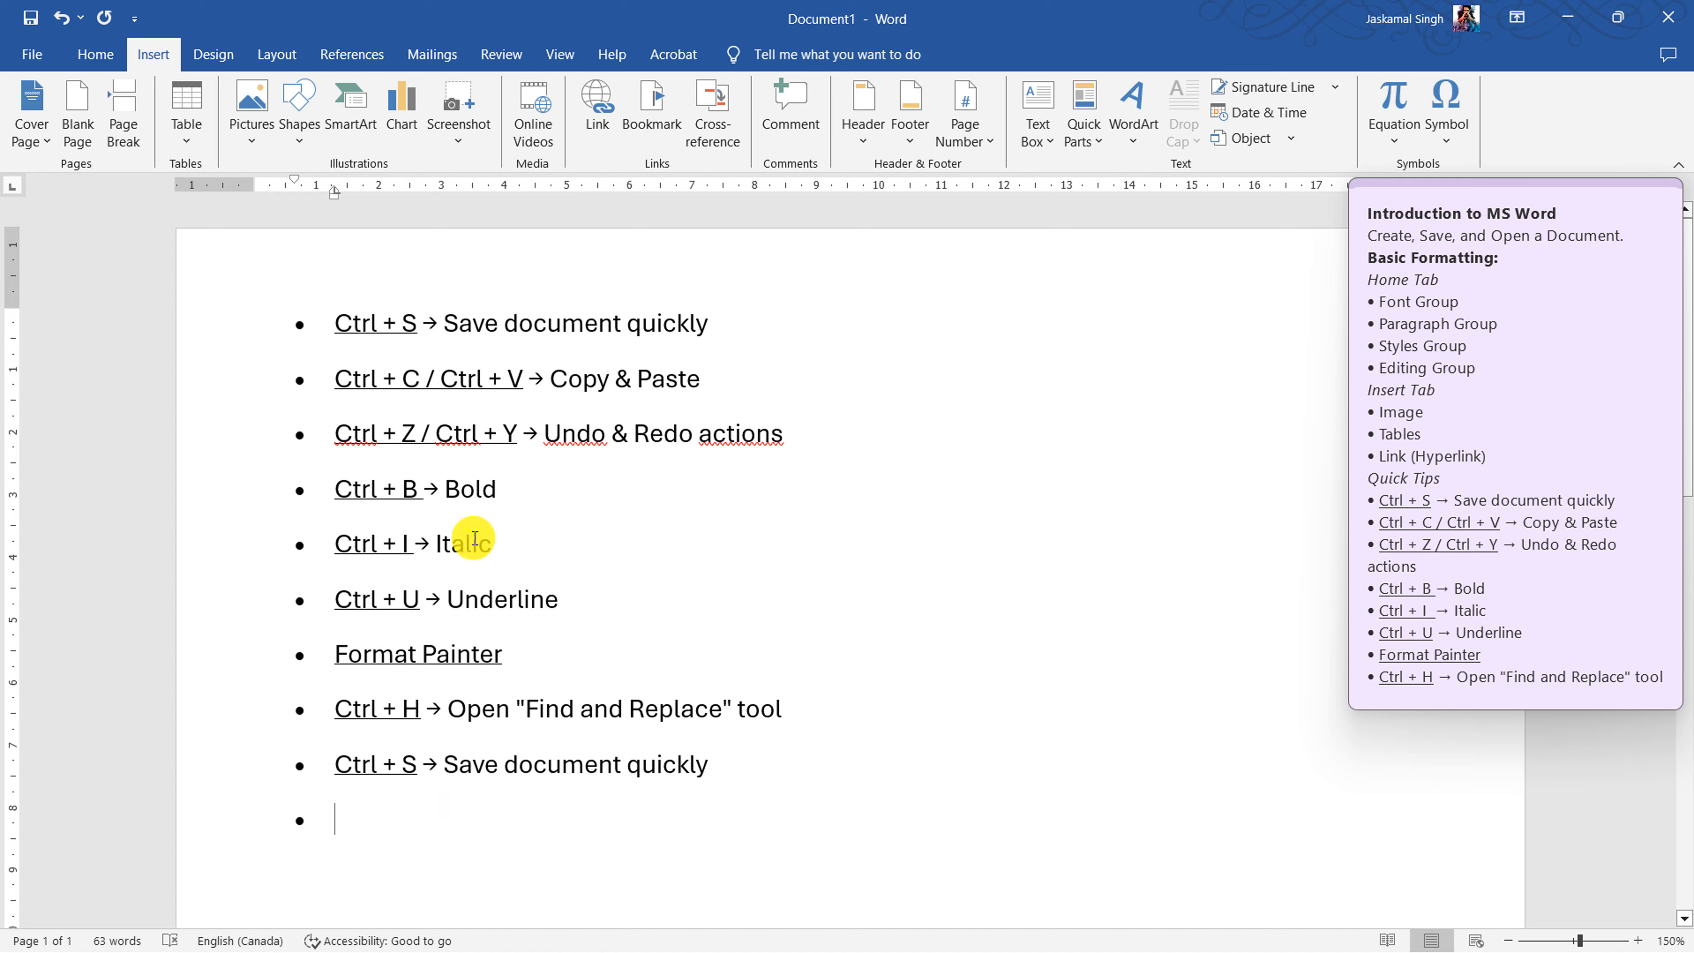
# - Make the words "Save document quickly" in the last bullet bold, italic and underlined
pyautogui.moveTo(292, 489); pyautogui.dragTo(560, 601)
pyautogui.click(554, 723)
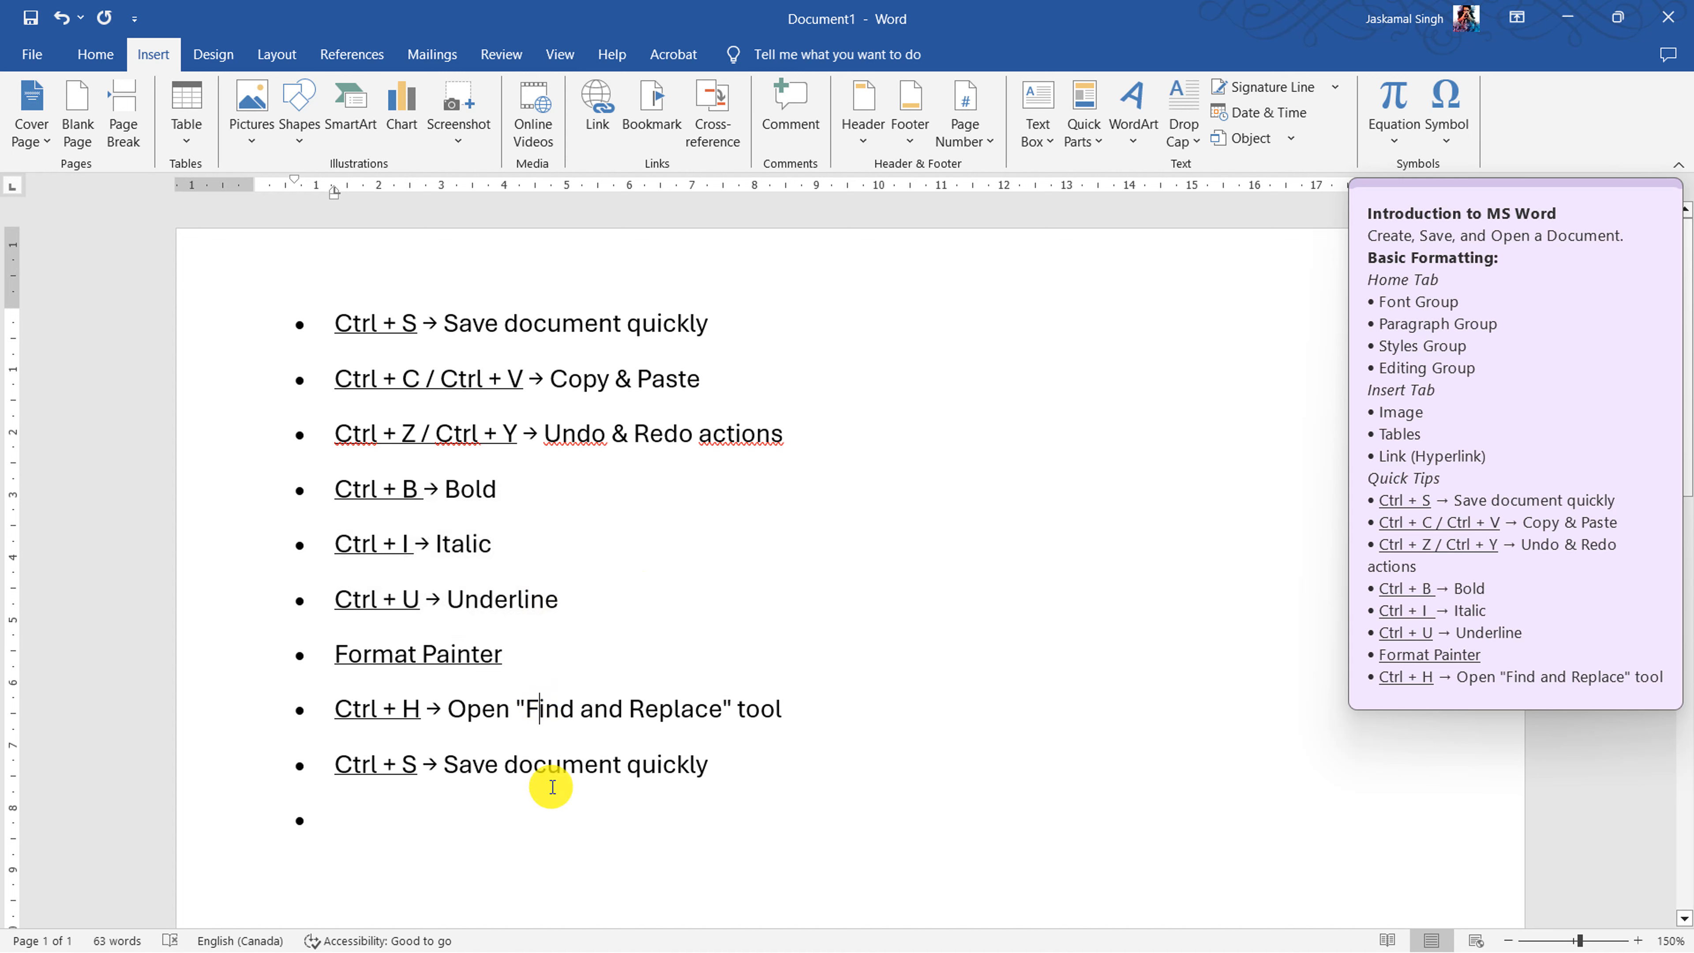
pyautogui.moveTo(727, 763); pyautogui.dragTo(478, 759)
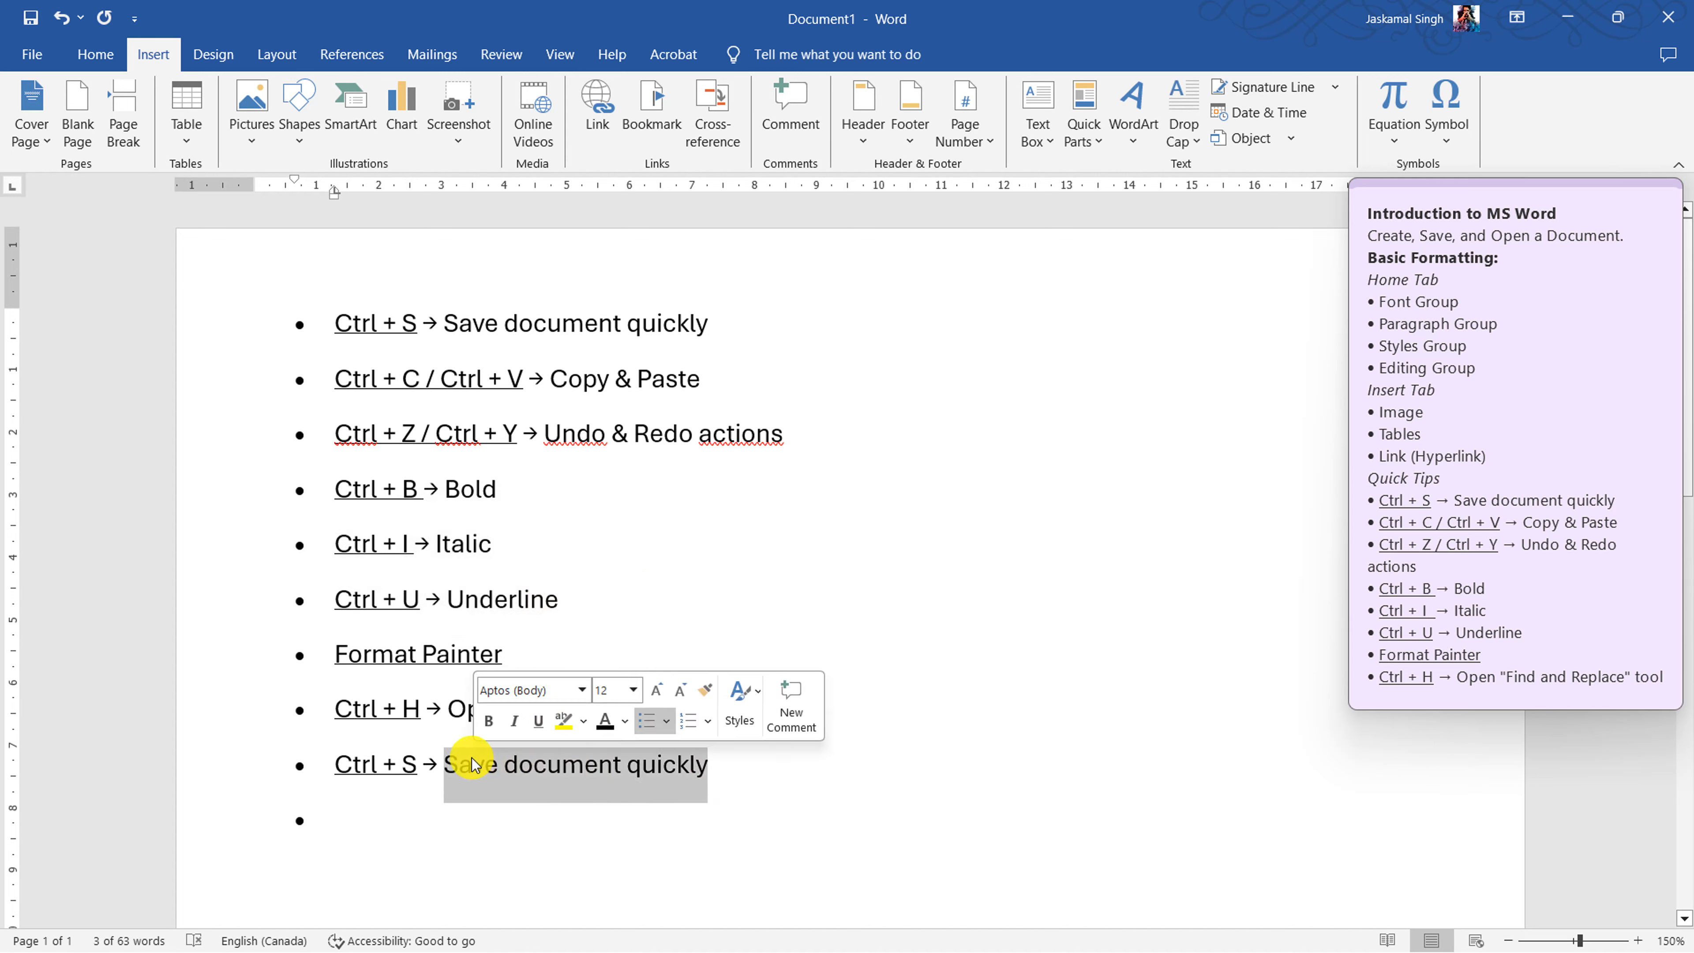
pyautogui.hotkey('ctrl', 'b')
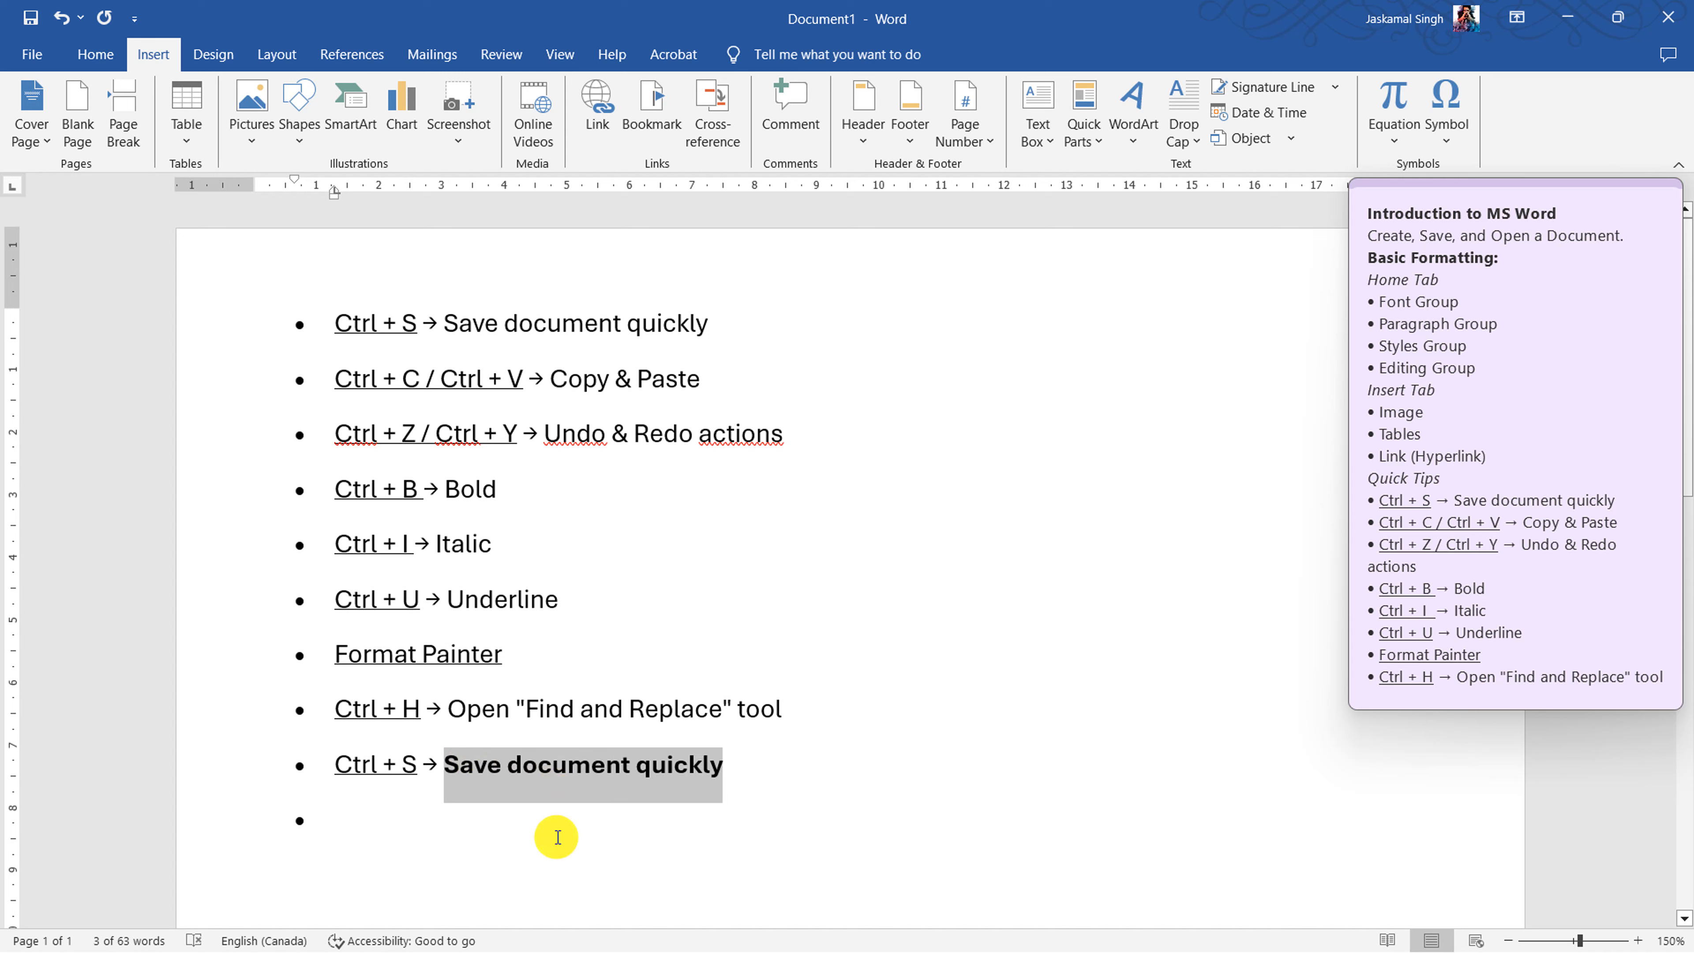
pyautogui.hotkey('ctrl', 'i')
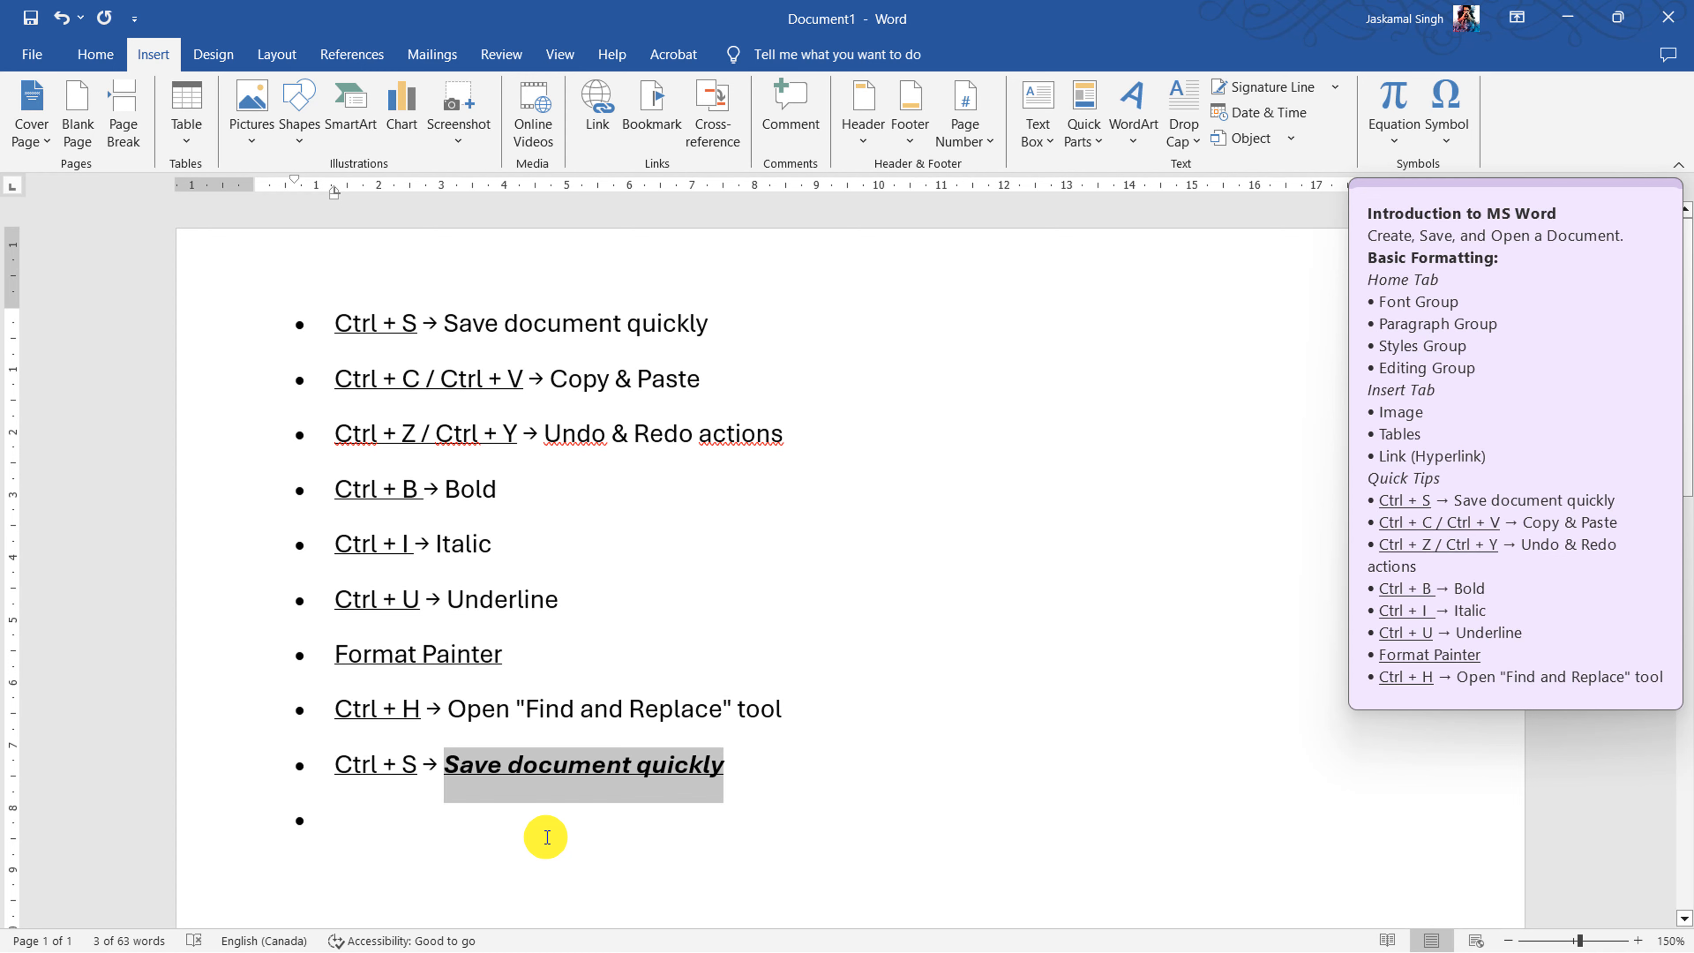
# - Remove the bold, italic and underline formatting from "Save document quickly" in the last bullet
pyautogui.click(94, 55)
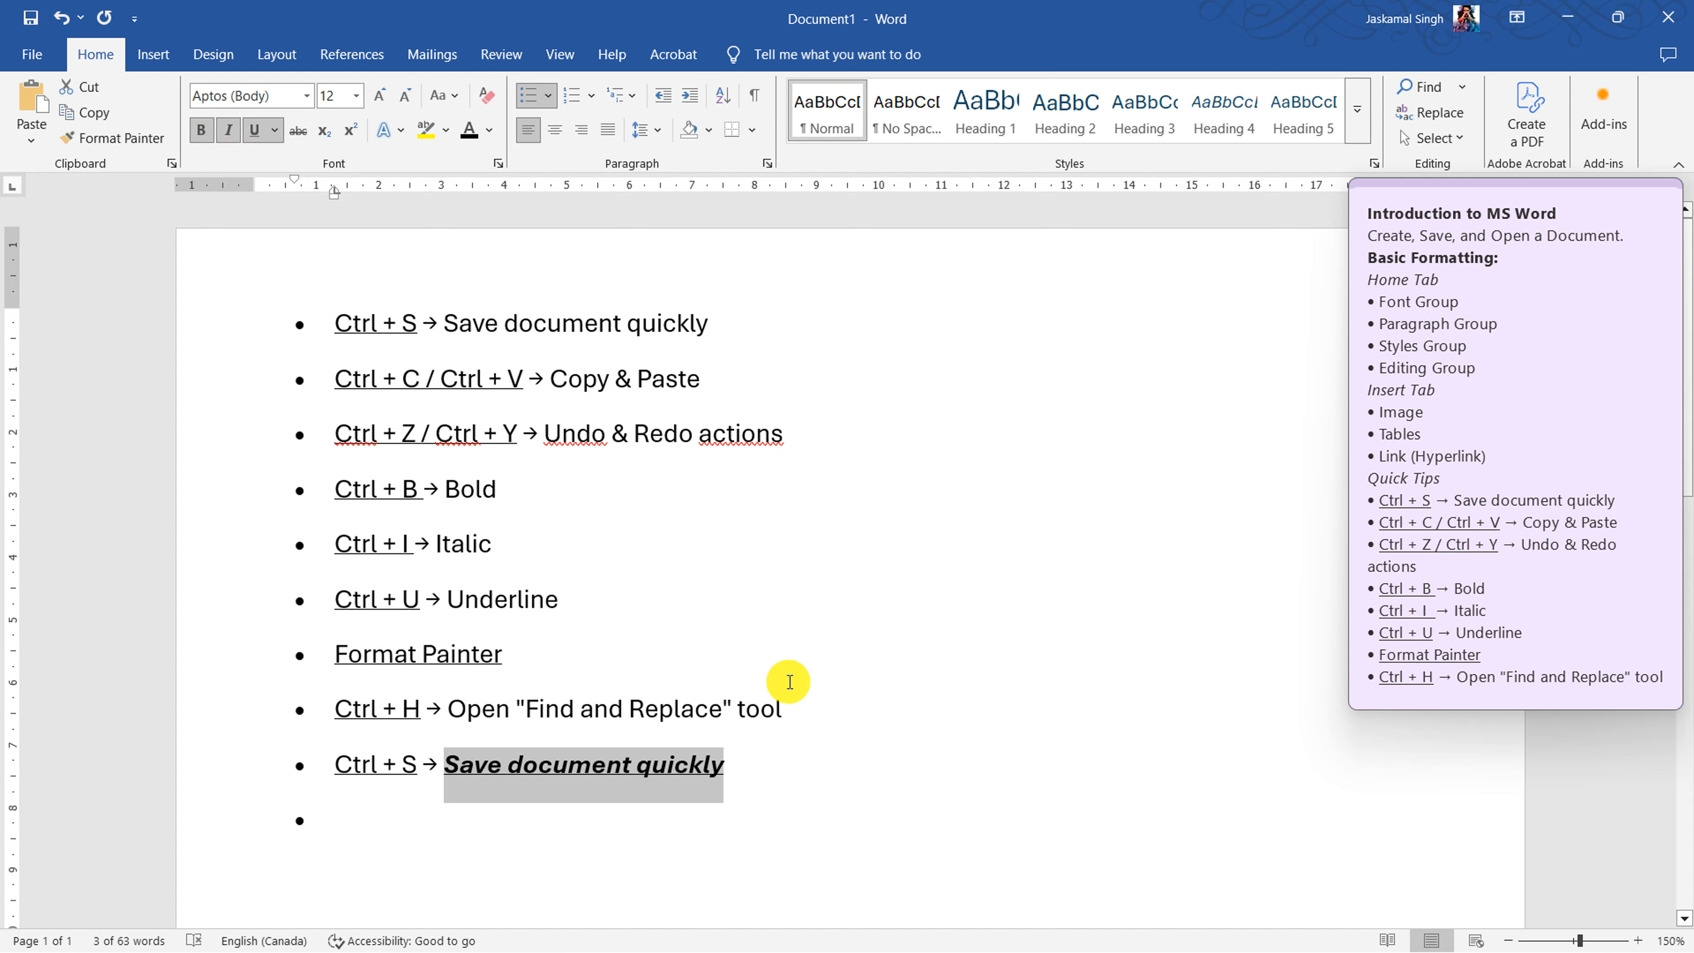
pyautogui.hotkey('ctrl', 'b')
pyautogui.hotkey('ctrl', 'i')
pyautogui.hotkey('ctrl', 'u')
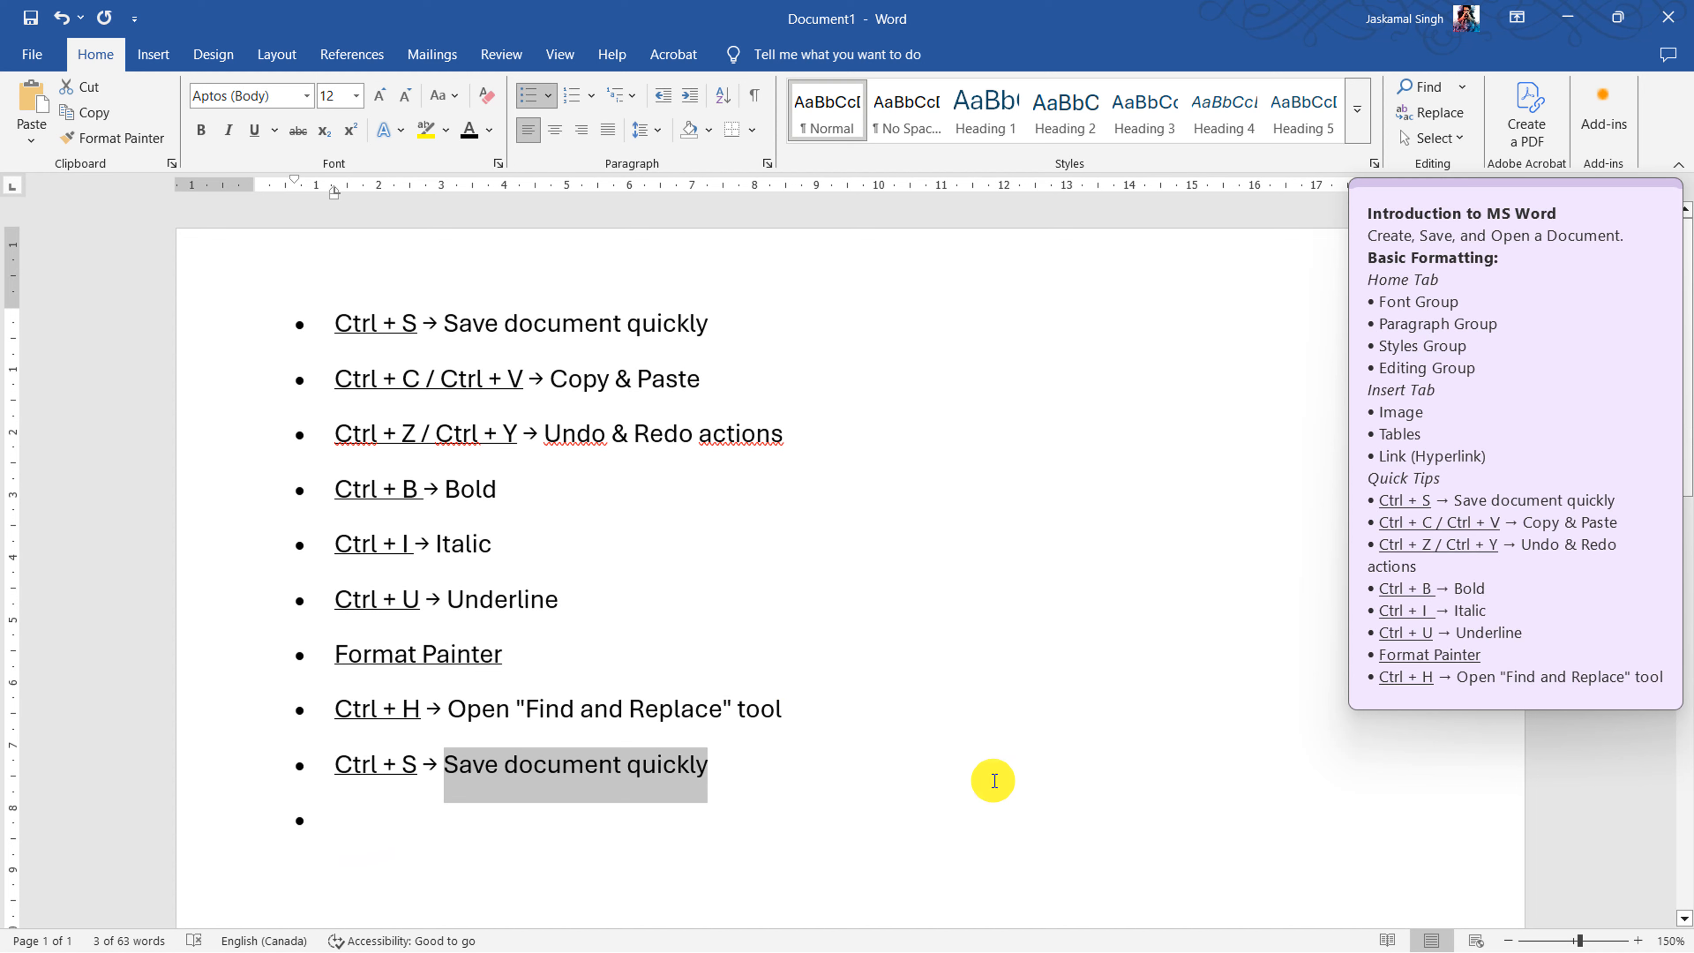
# - Delete the duplicate "Ctrl + S → Save document quickly" bullet at the end of the list, including its empty bullet marker
pyautogui.click(209, 774)
pyautogui.press('Delete')
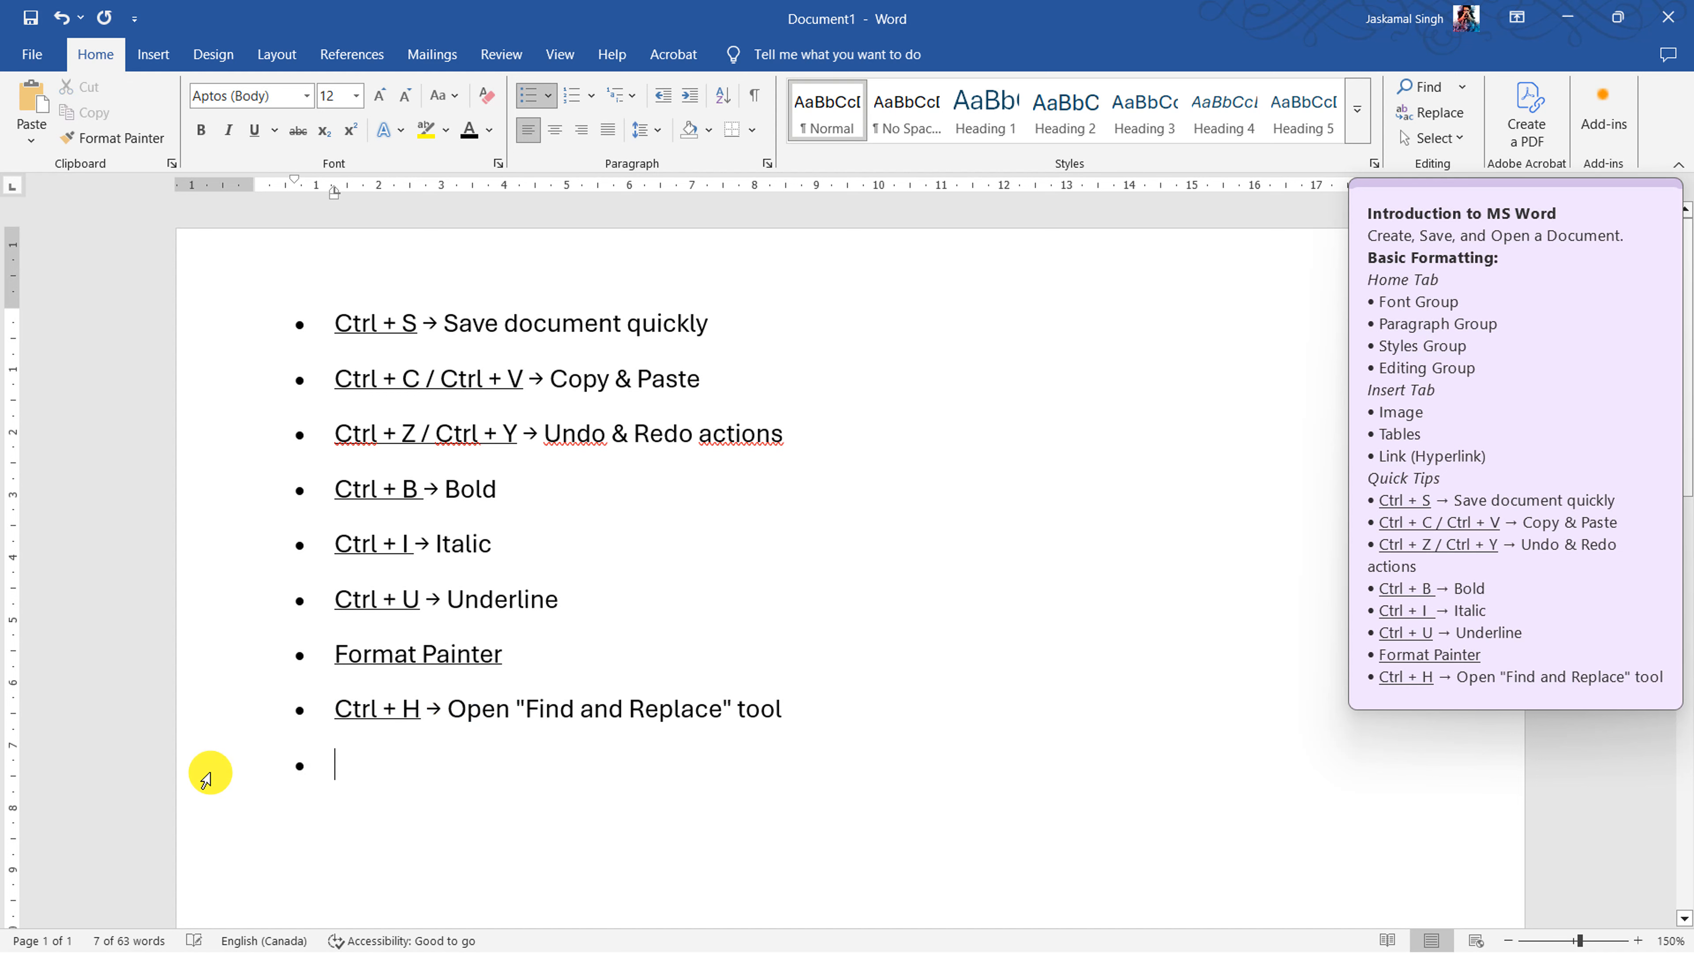
pyautogui.press('BackSpace')
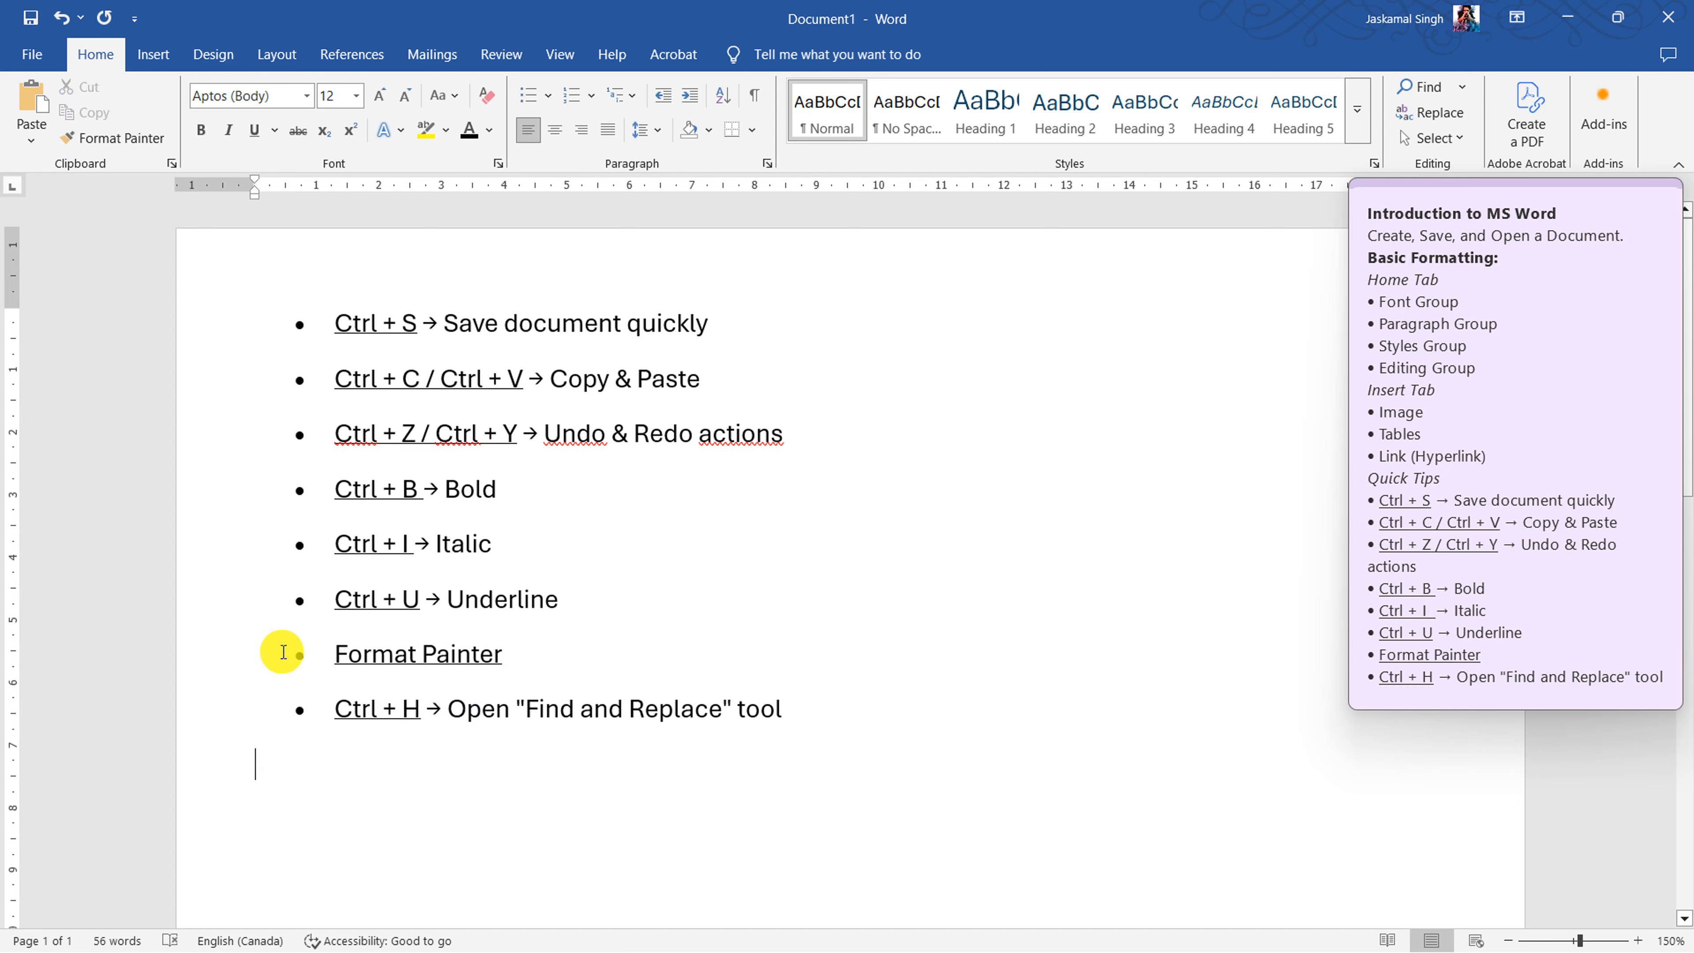
# - Open the Find and Replace dialog, inspect its search and replacement terms, and close it without replacing anything
pyautogui.click(284, 652)
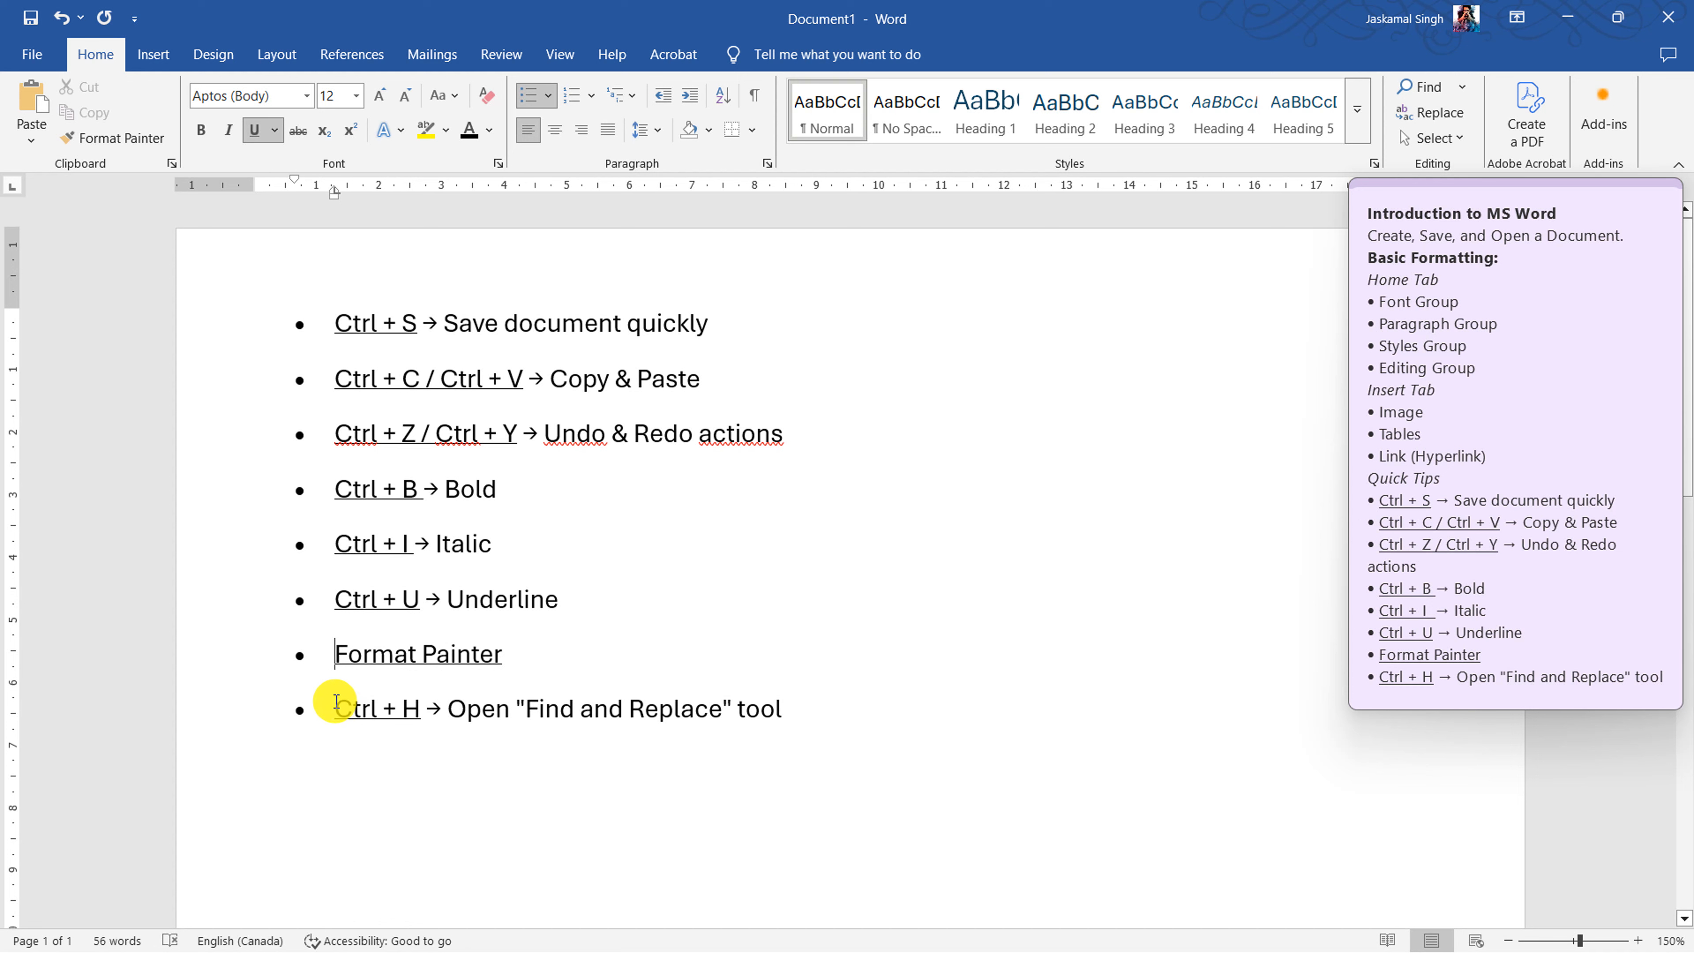
pyautogui.moveTo(335, 708); pyautogui.dragTo(776, 713)
pyautogui.click(544, 711)
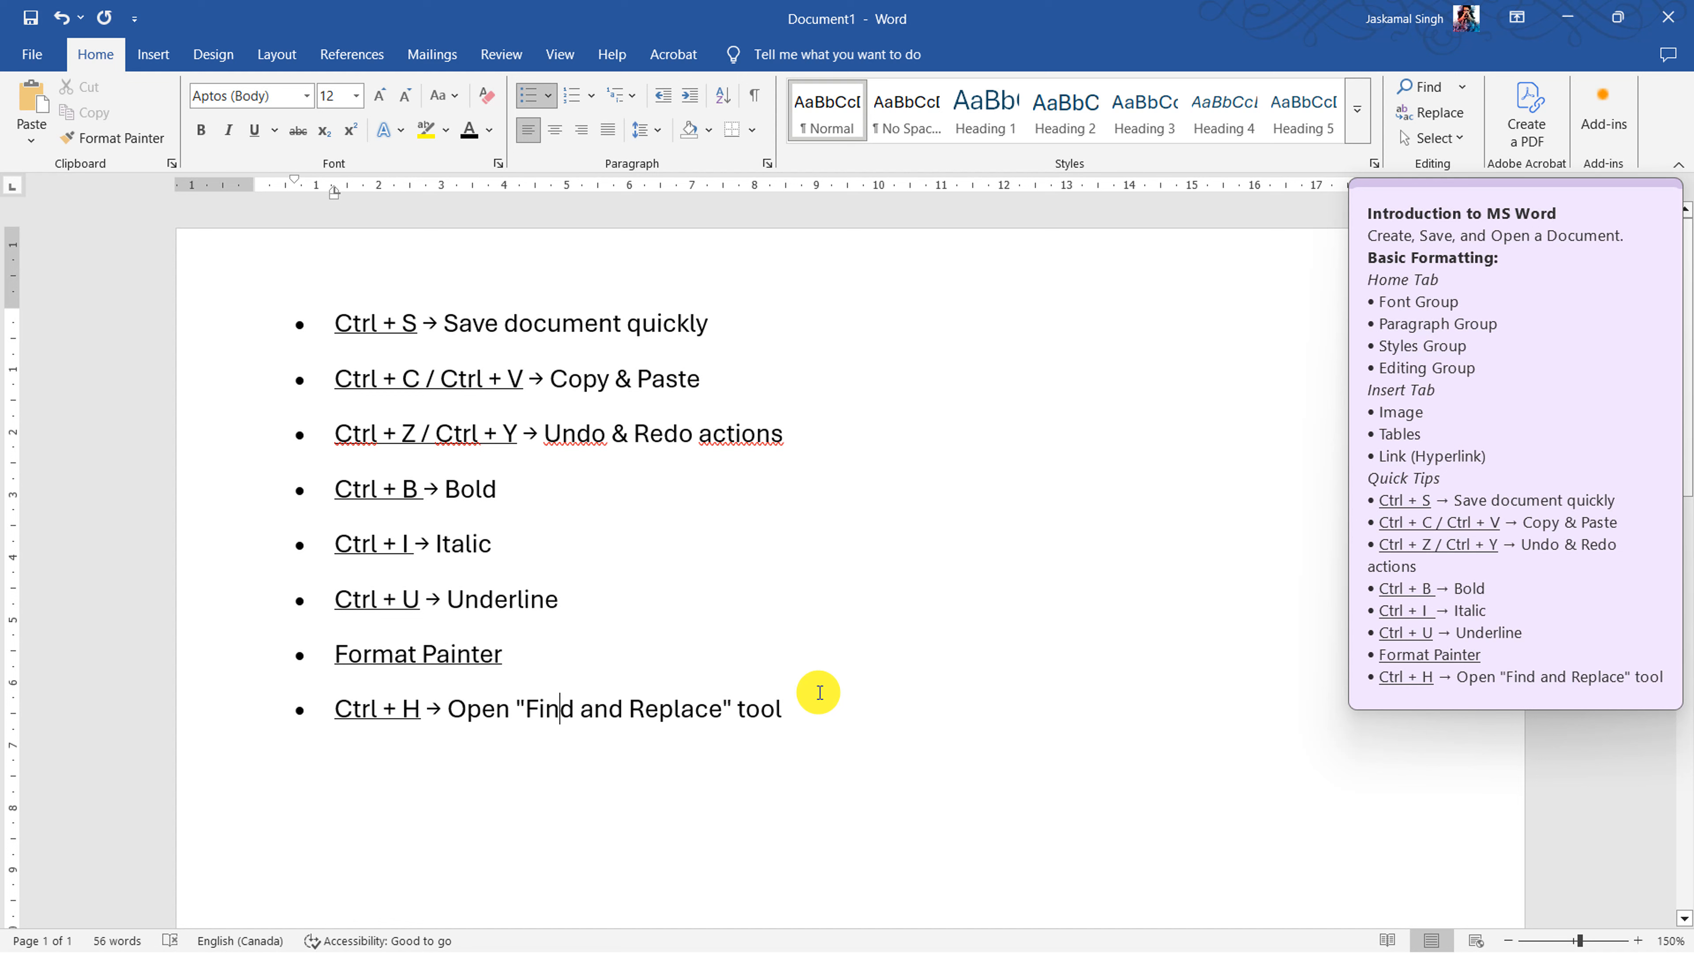
pyautogui.click(843, 680)
pyautogui.hotkey('ctrl', 'h')
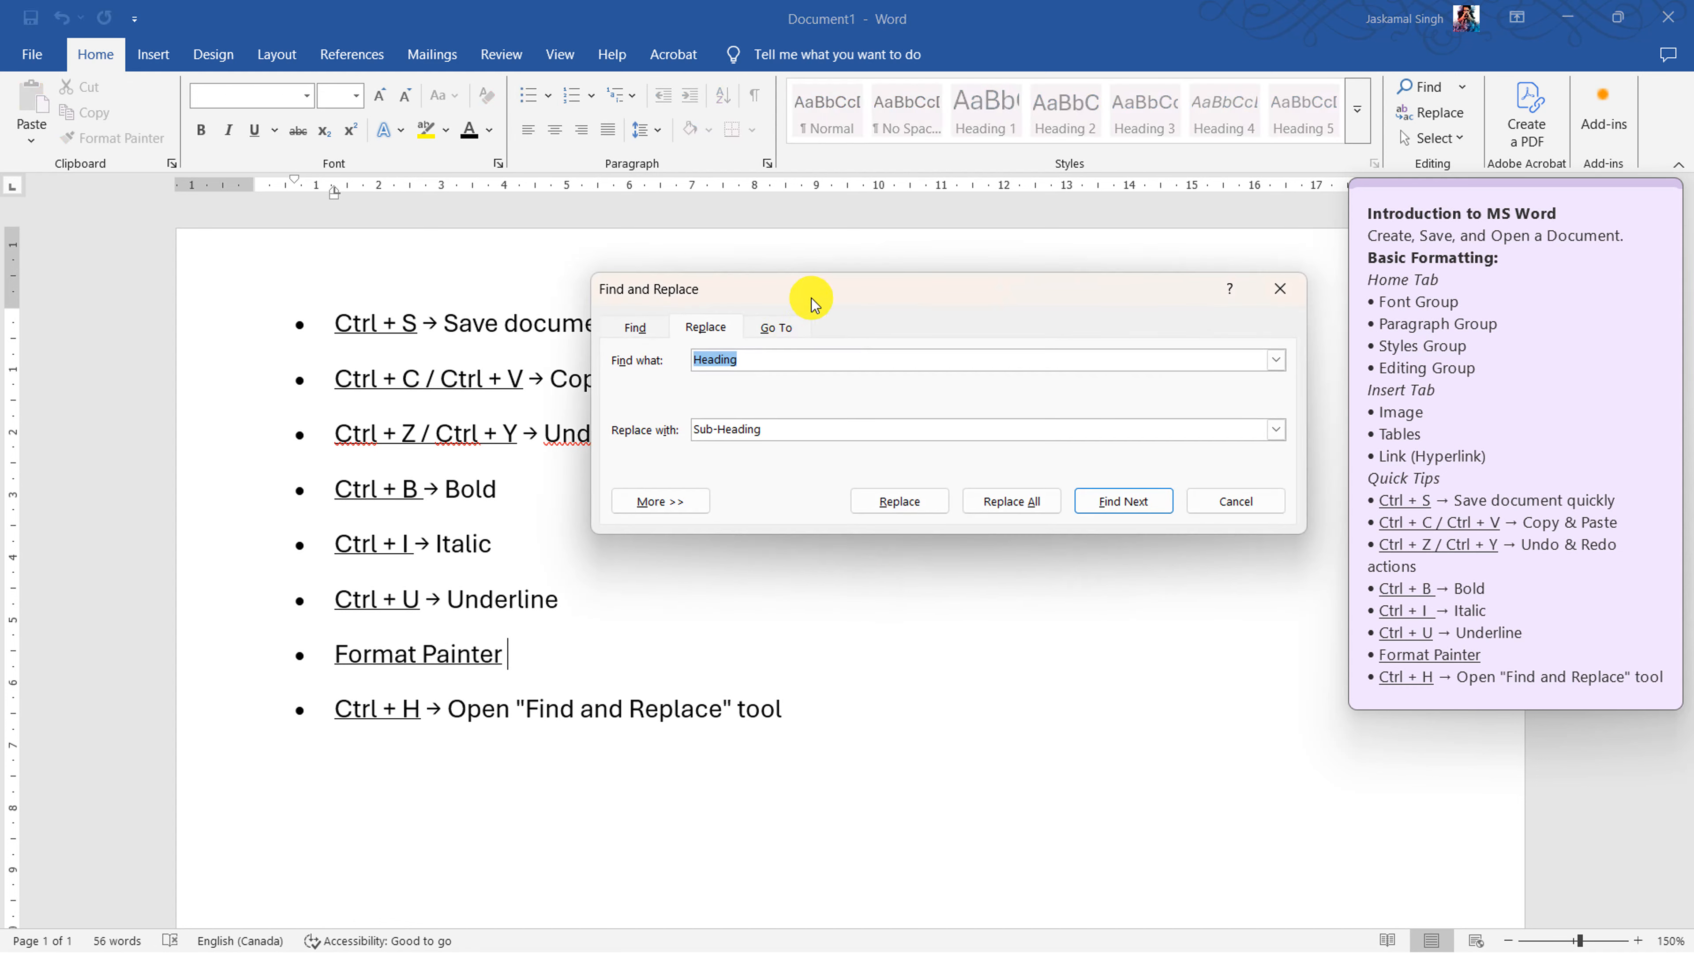
pyautogui.moveTo(806, 291); pyautogui.dragTo(641, 289)
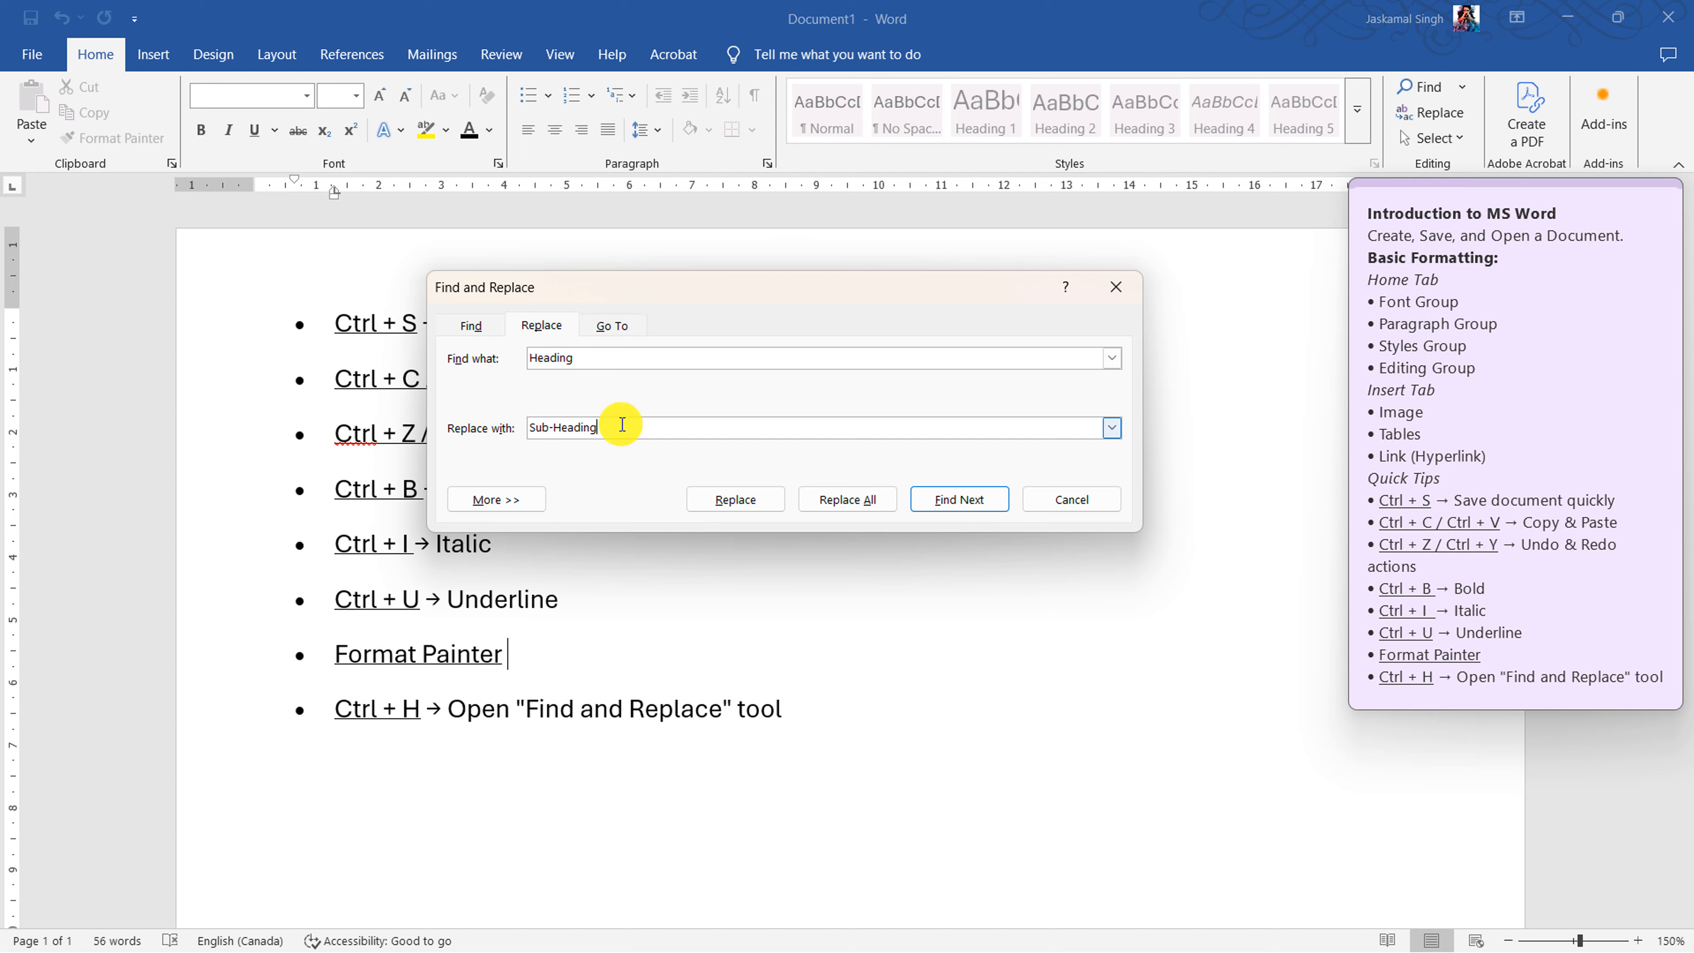
pyautogui.moveTo(587, 353); pyautogui.dragTo(538, 358)
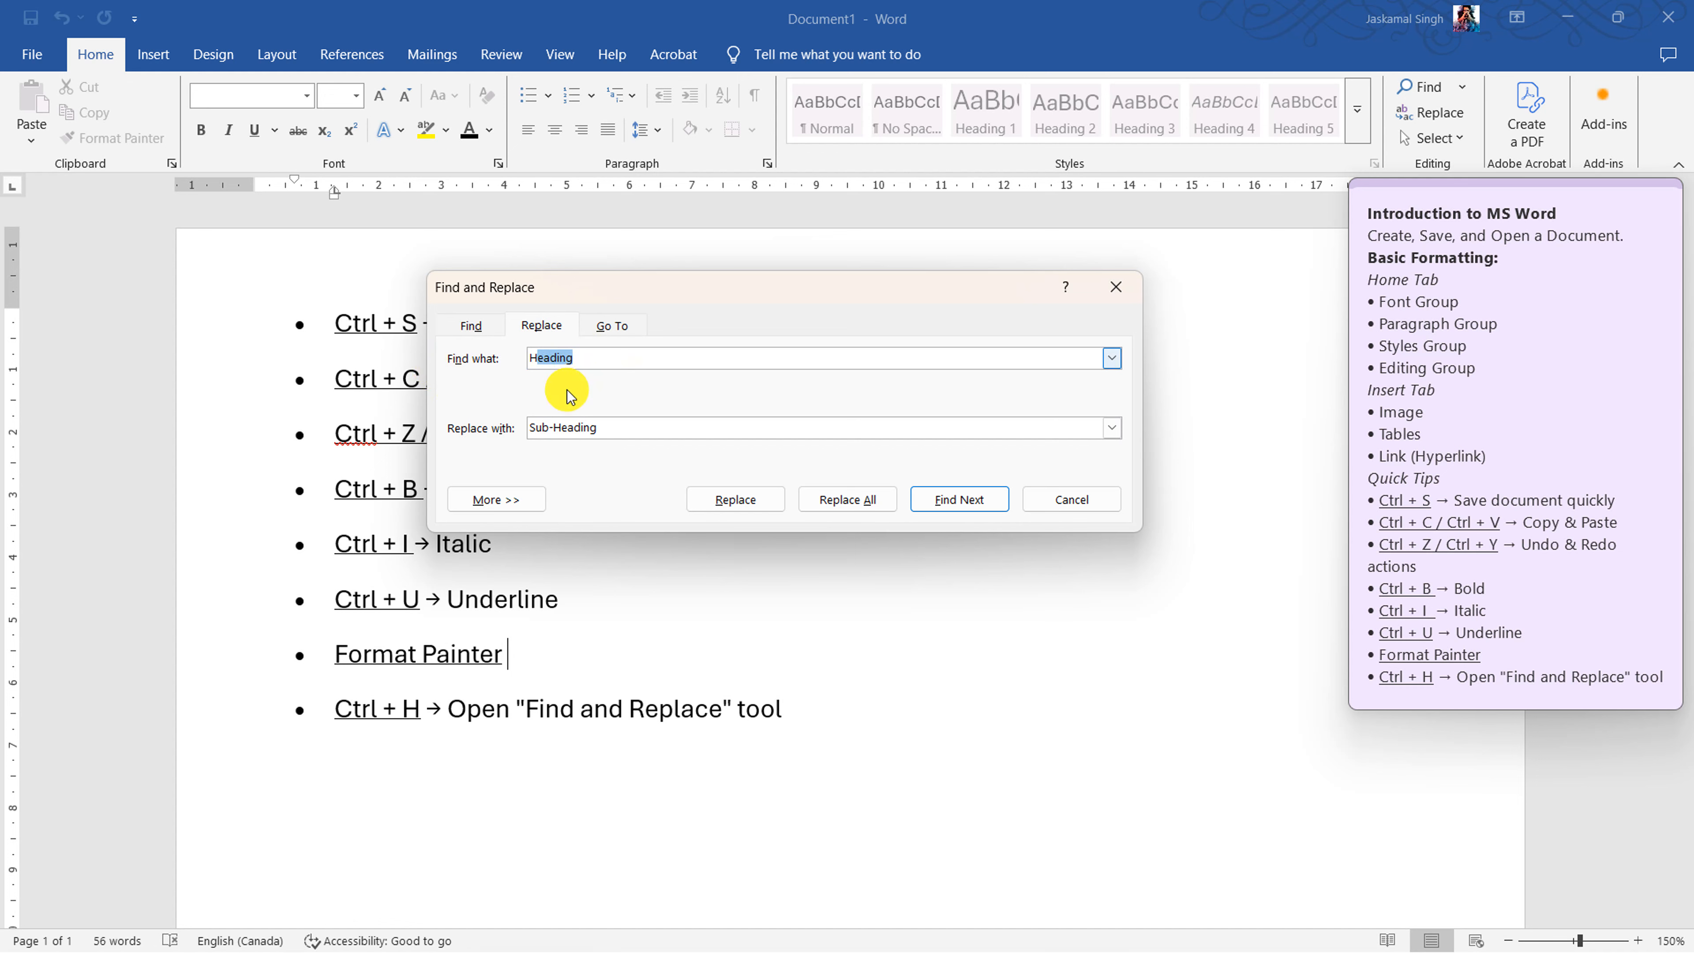
pyautogui.click(1087, 502)
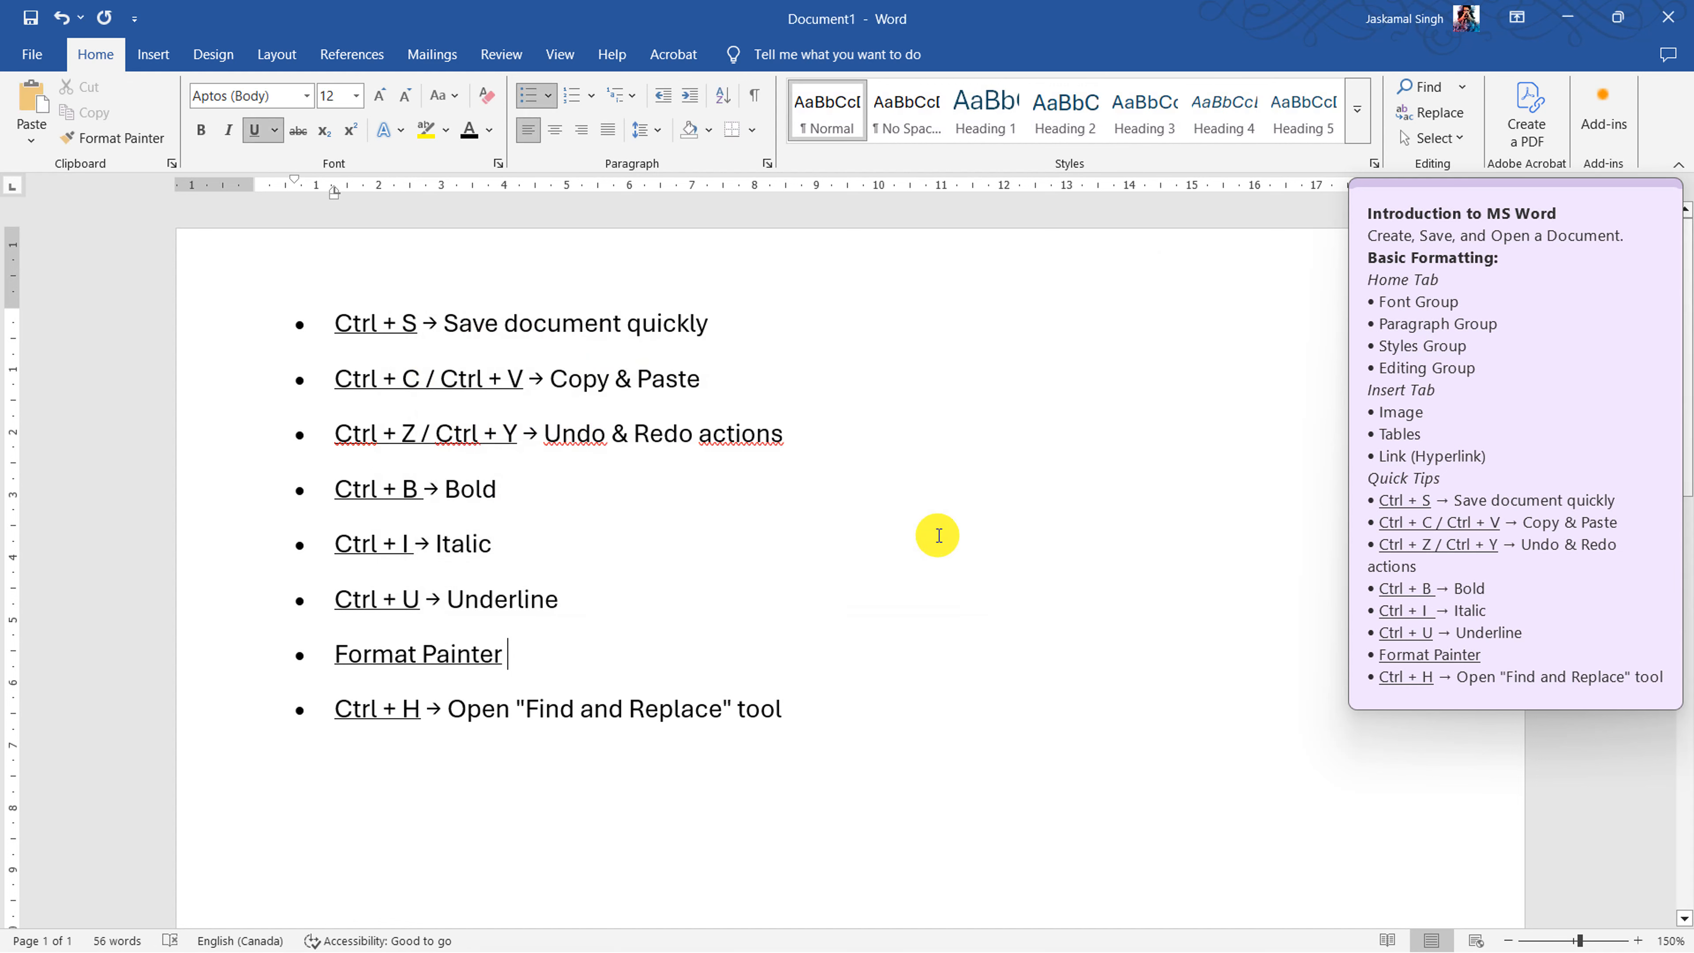
pyautogui.moveTo(527, 657); pyautogui.dragTo(324, 673)
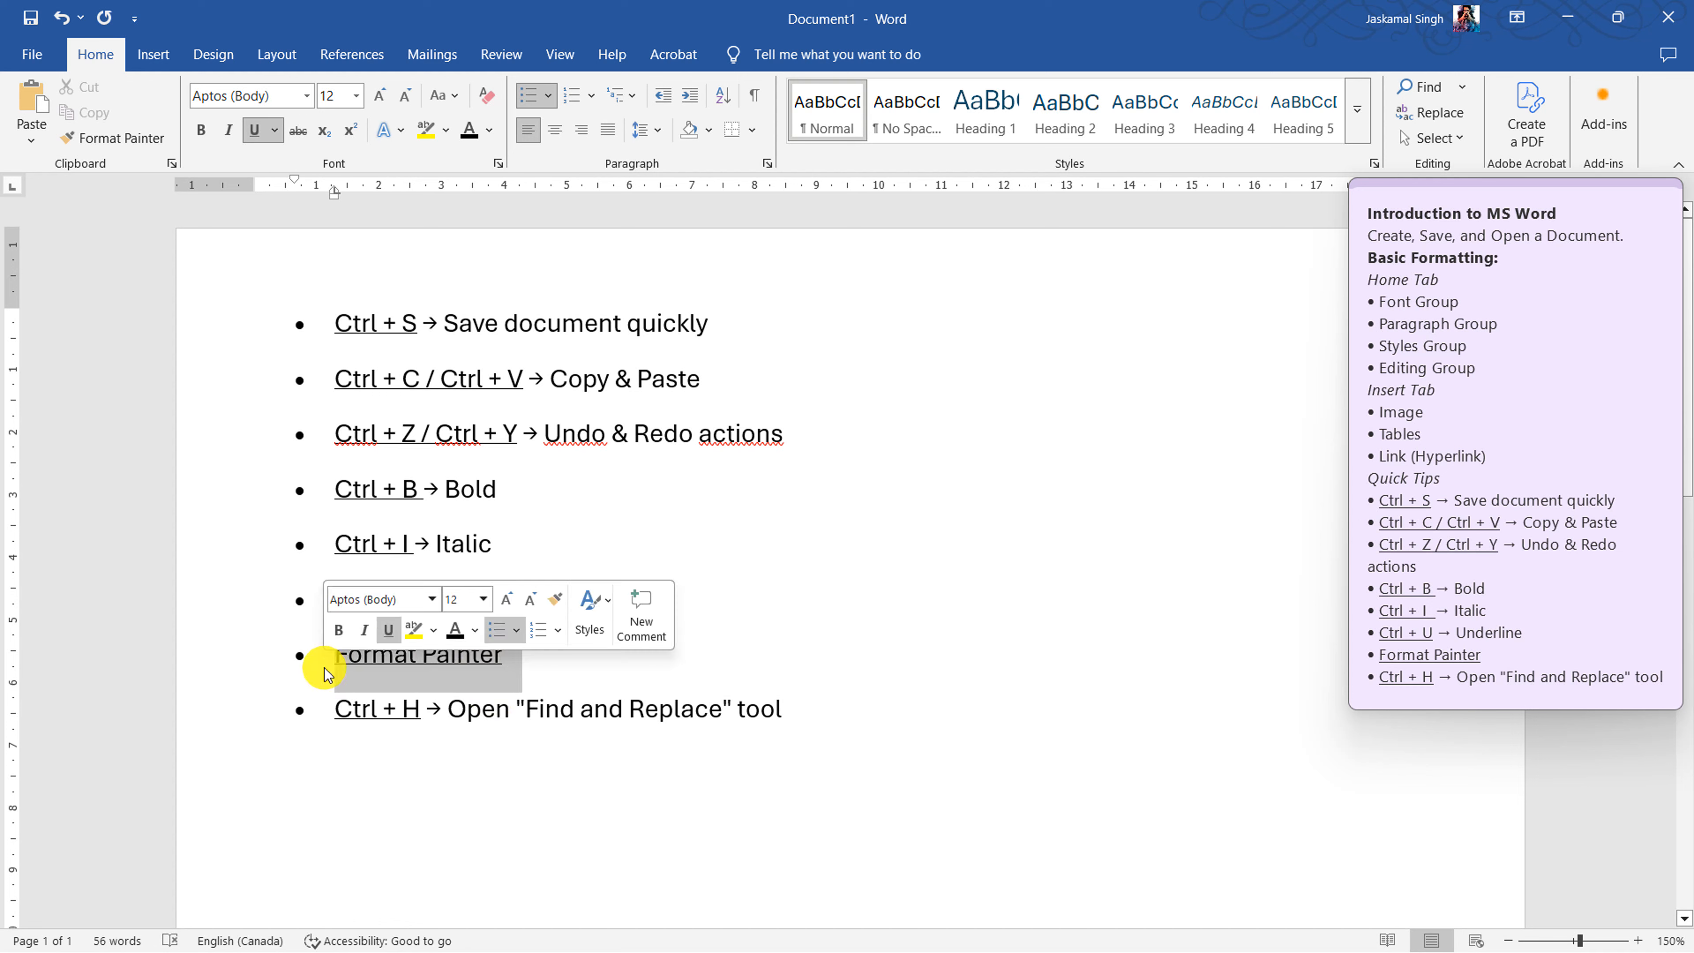
pyautogui.click(695, 708)
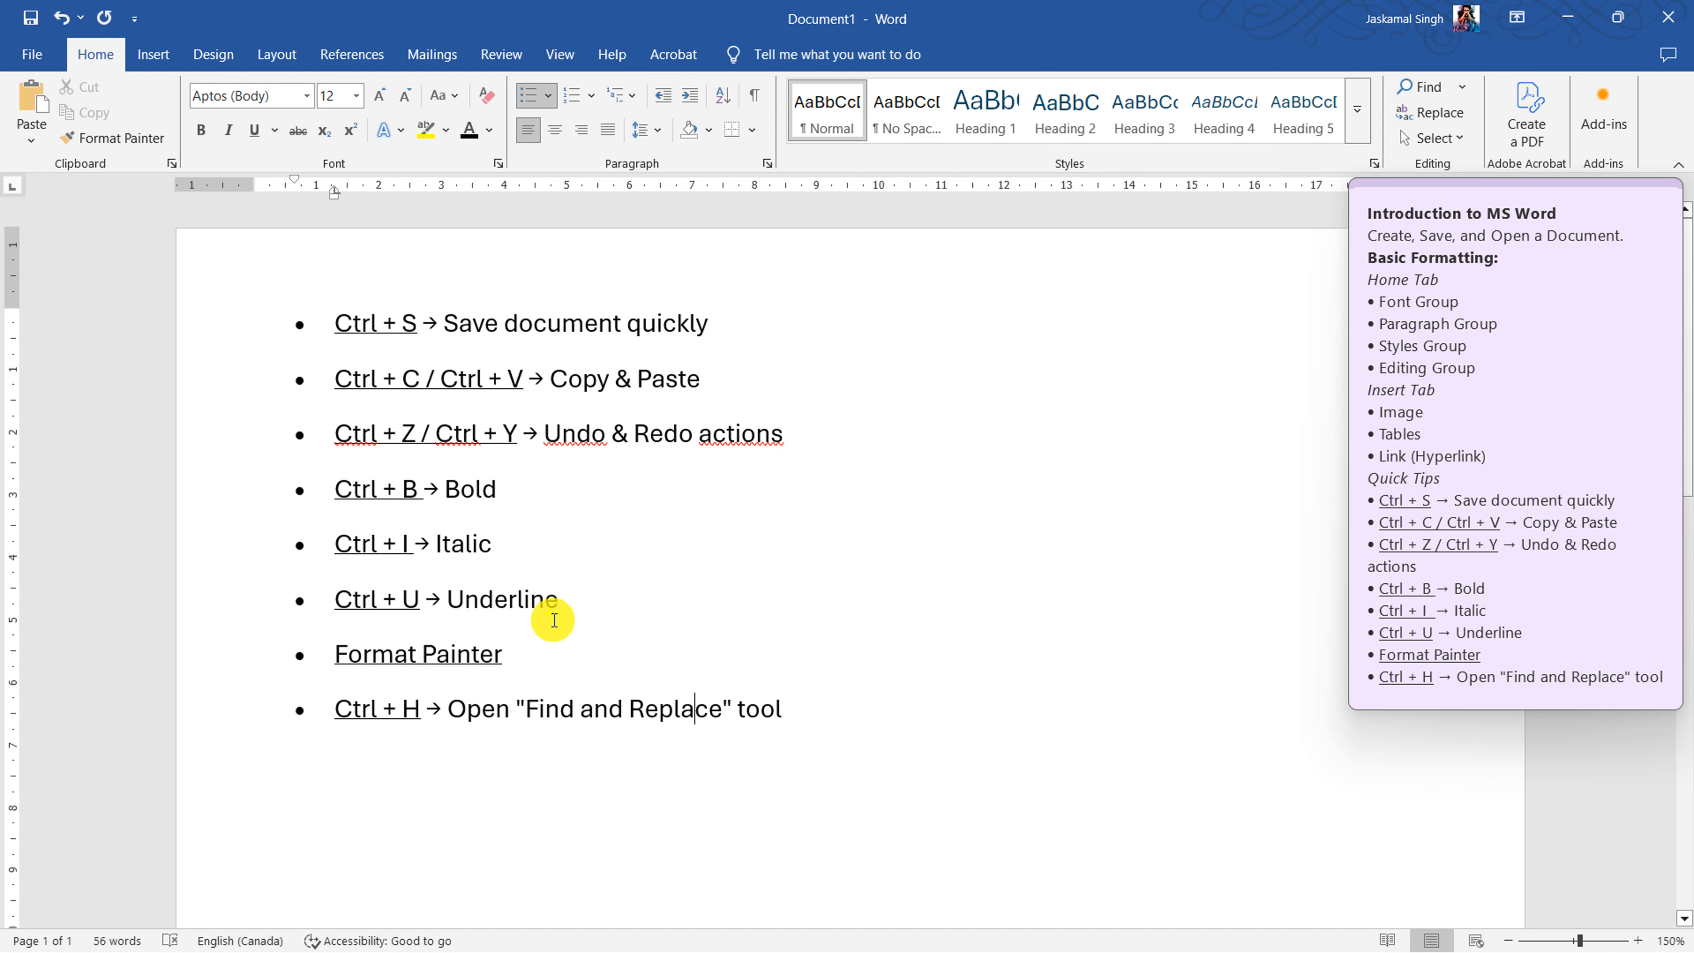
pyautogui.moveTo(491, 662); pyautogui.dragTo(333, 651)
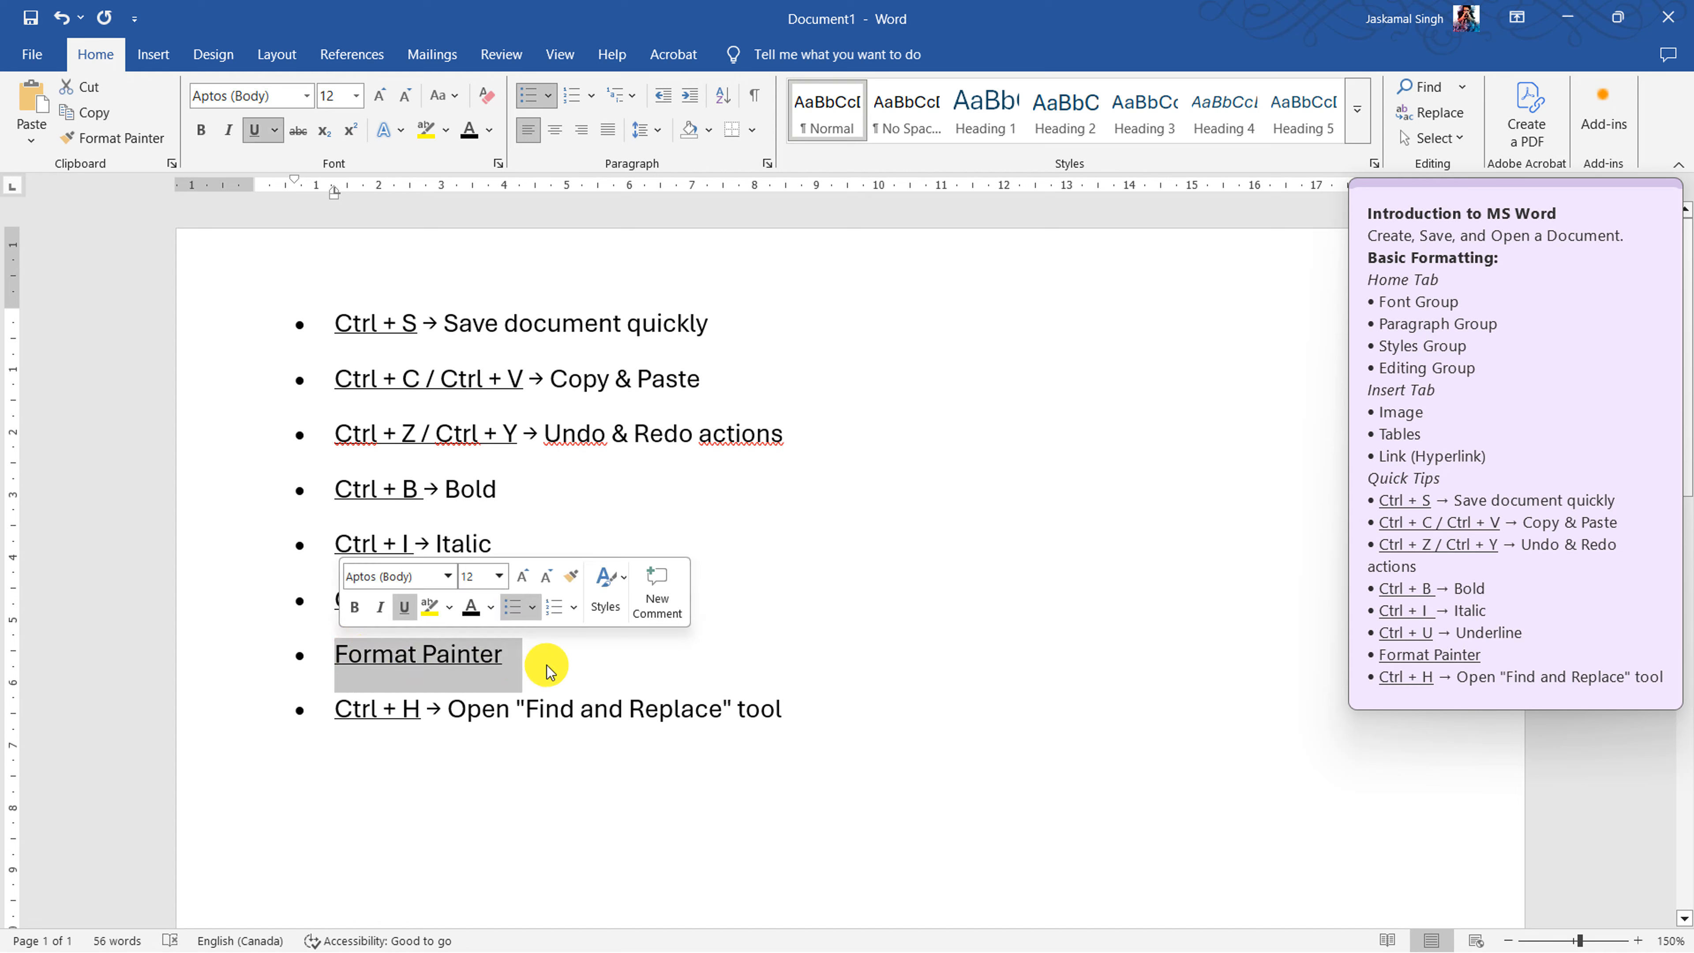
pyautogui.click(582, 660)
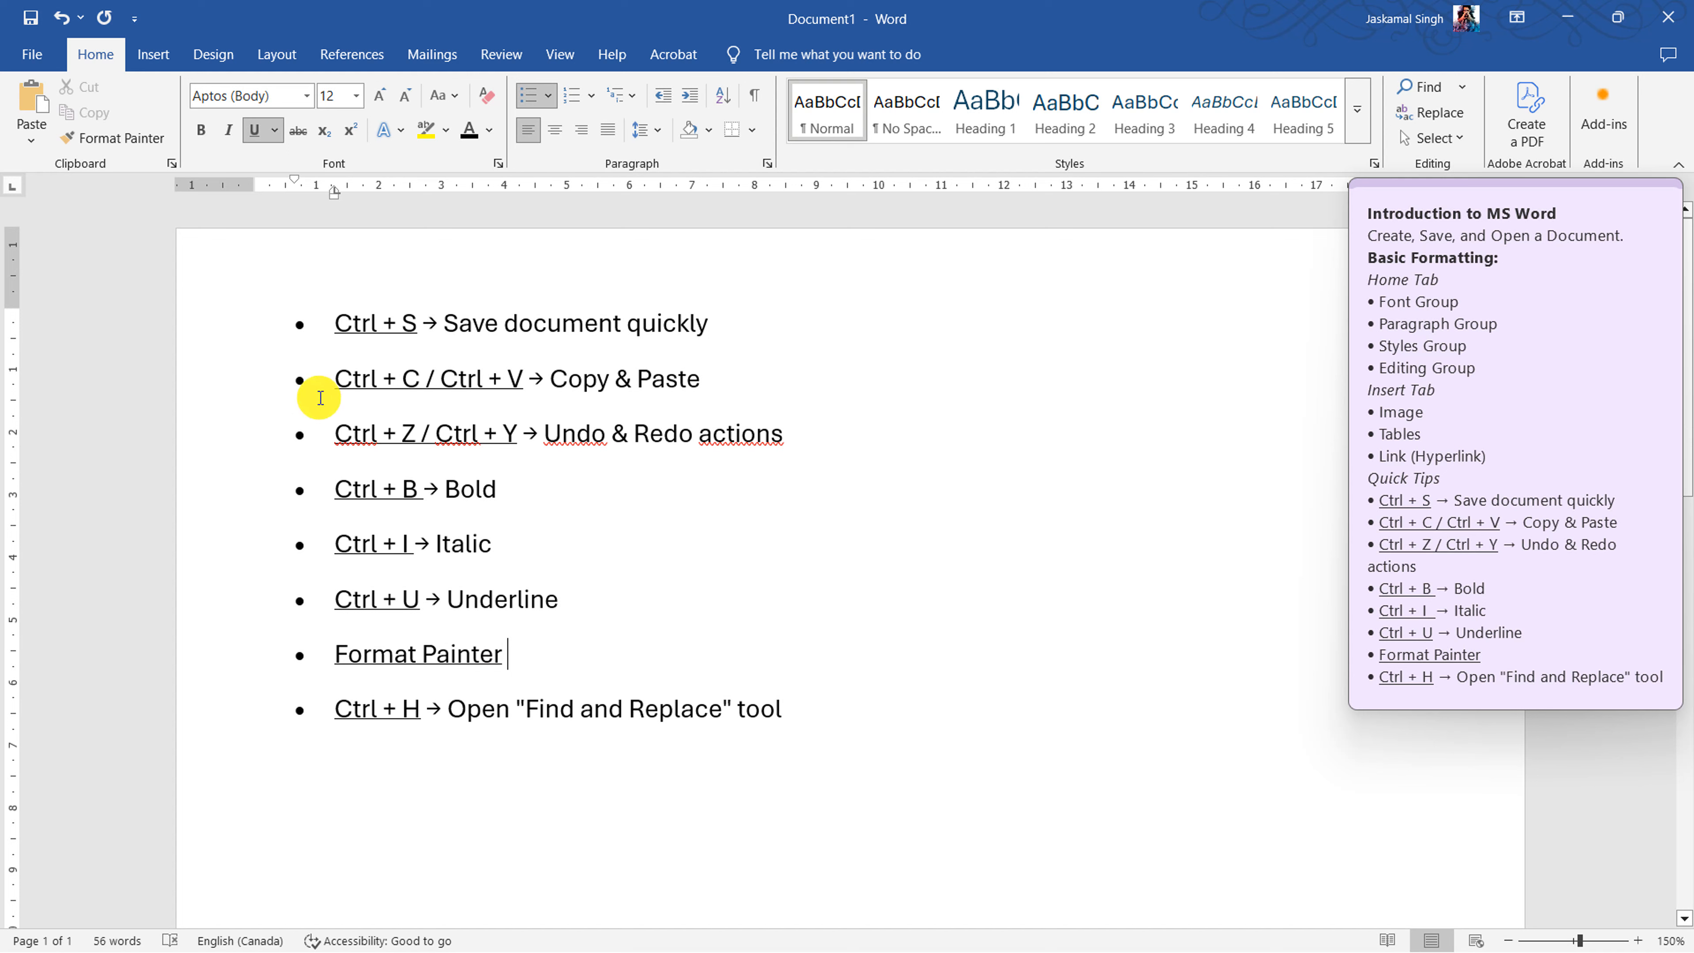
# - Change the first bullet, "Ctrl + S → Save document quickly", to the Cinzel font and make it bold
pyautogui.click(202, 333)
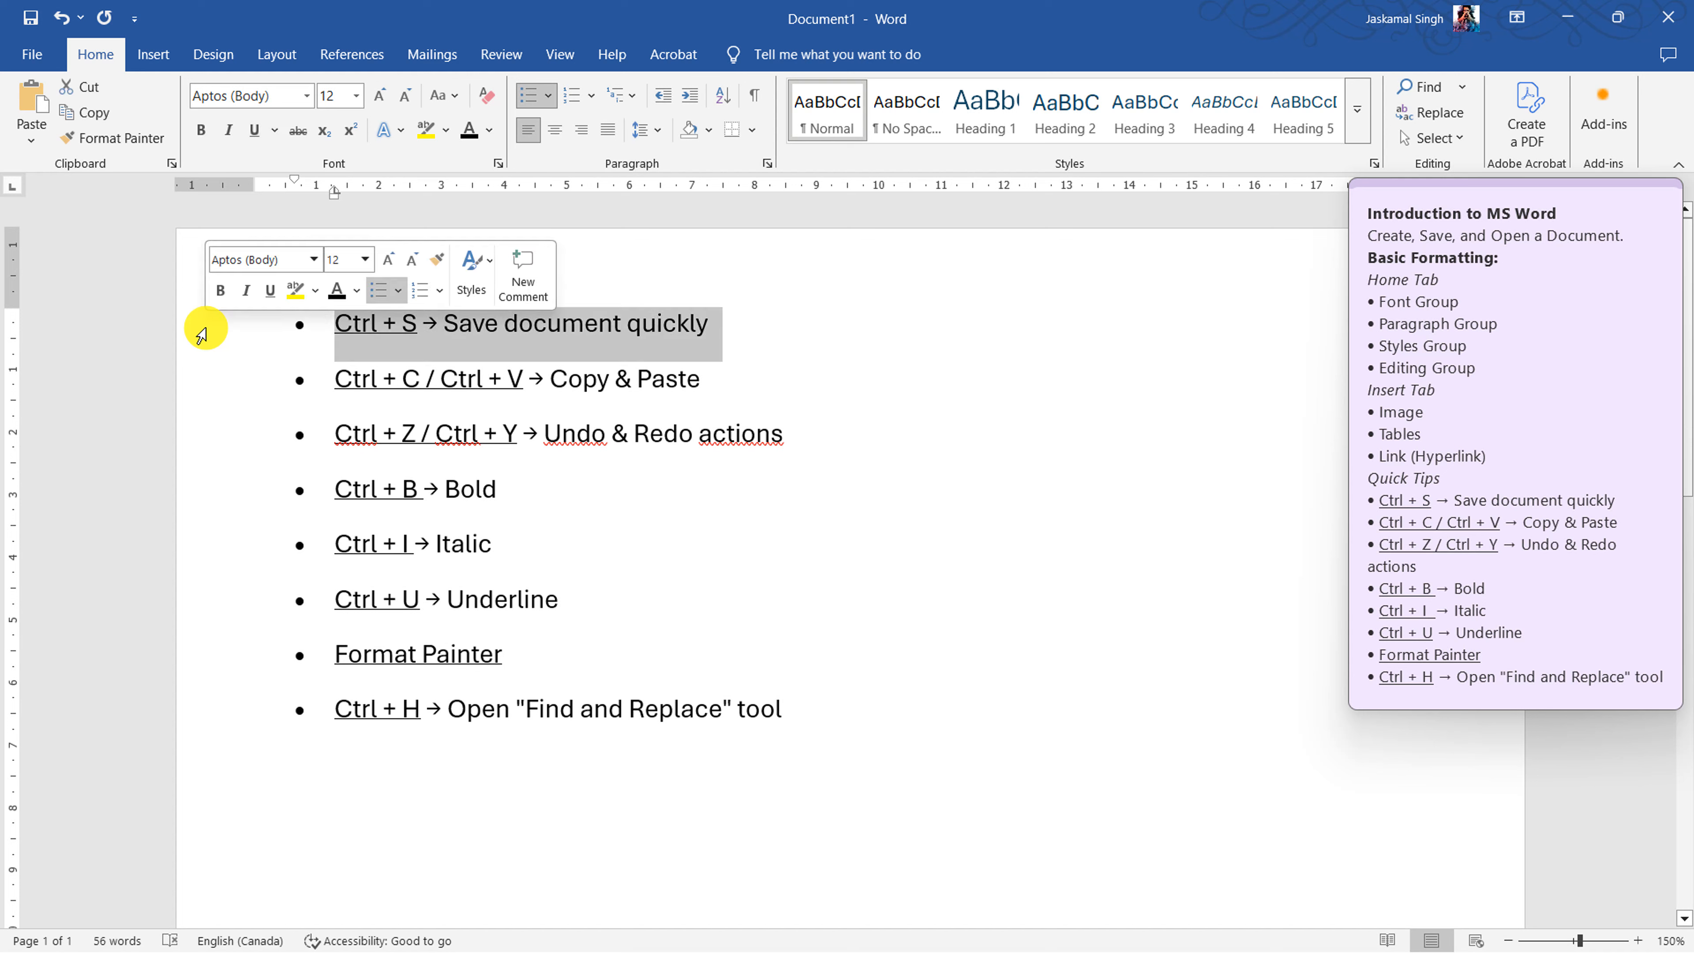
pyautogui.click(239, 94)
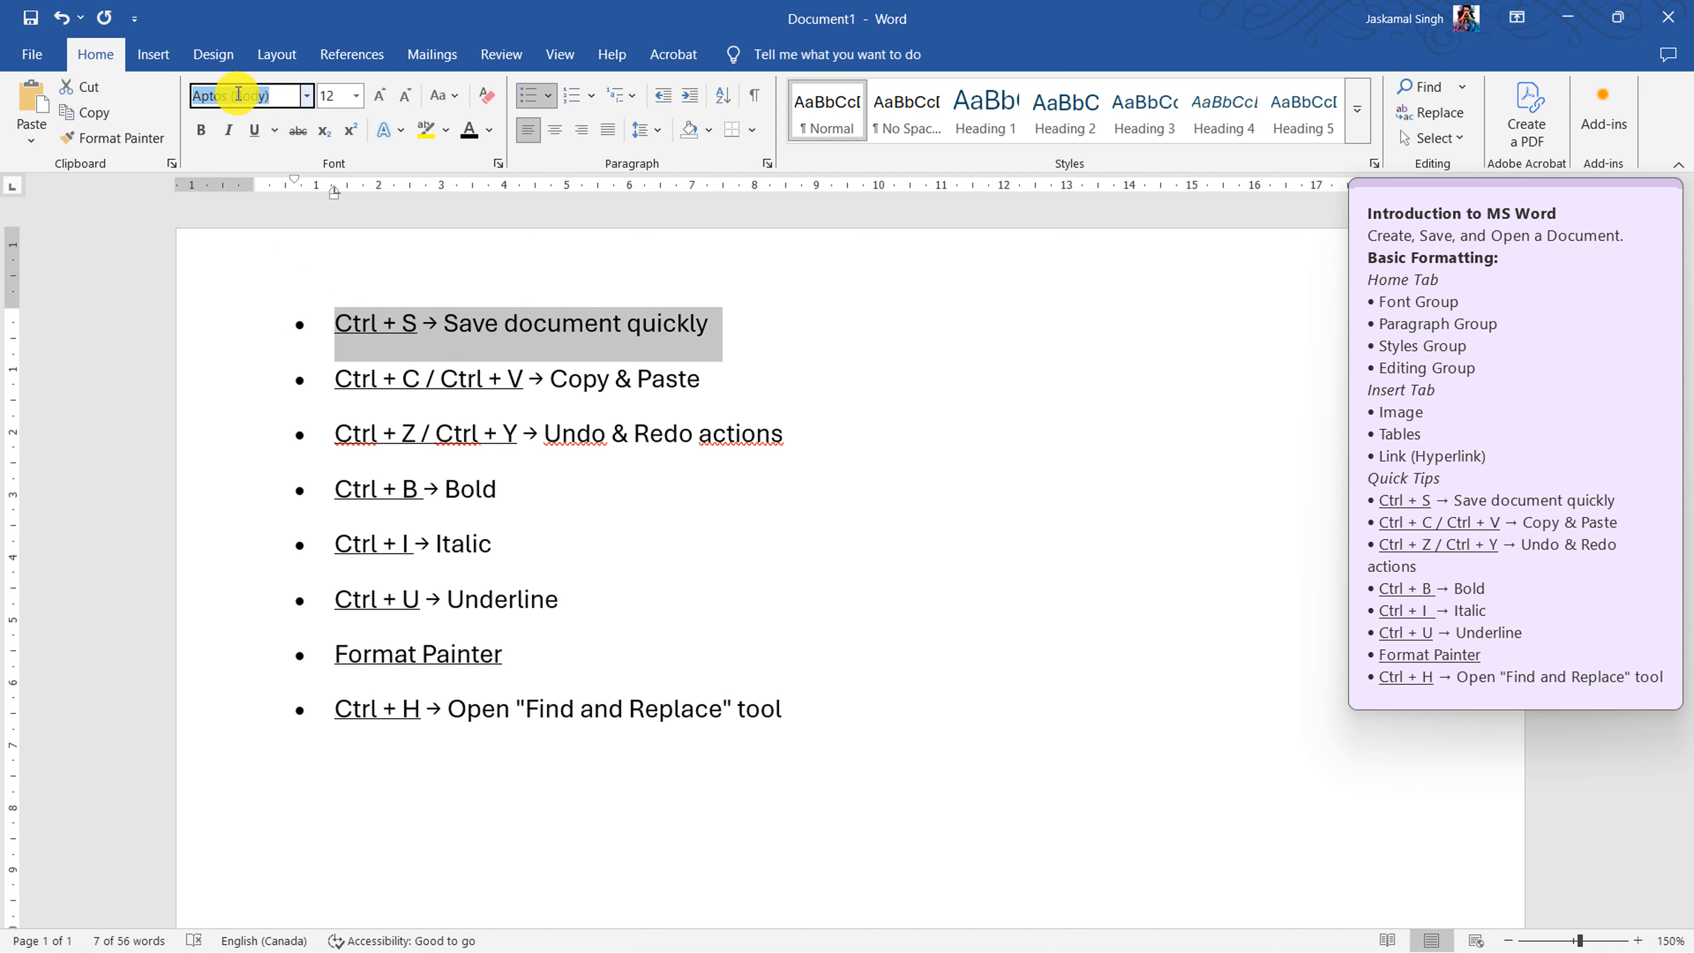
pyautogui.write('Cinzel')
pyautogui.press('Return')
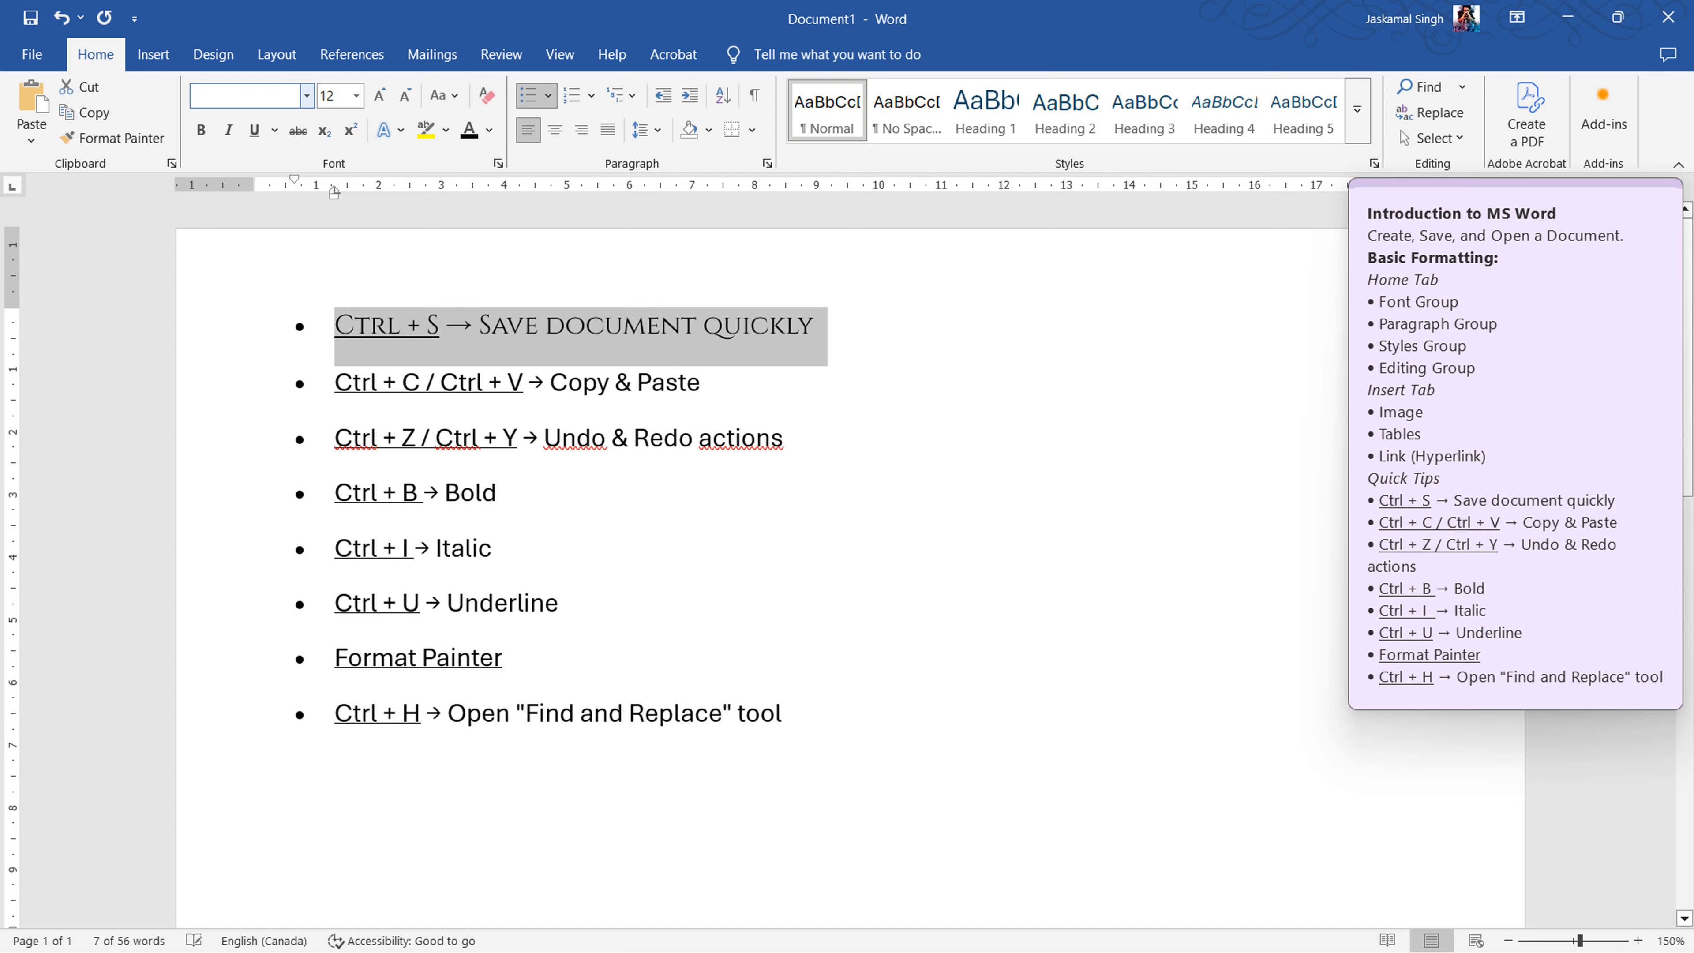
pyautogui.click(198, 134)
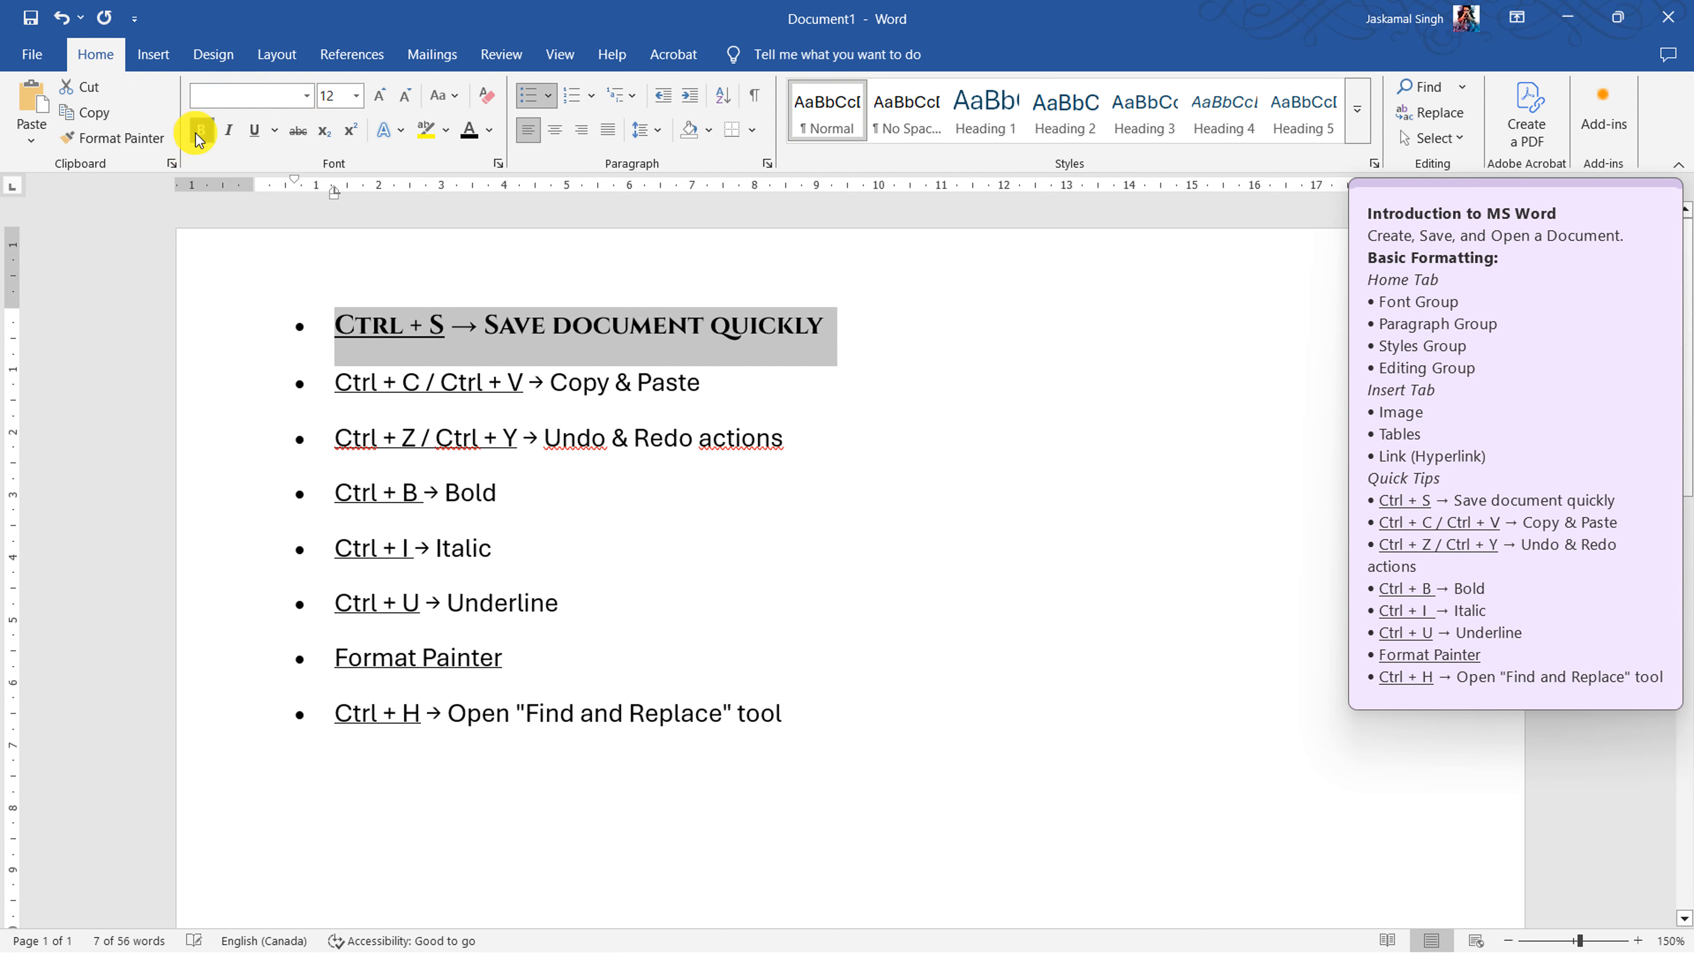
pyautogui.click(745, 504)
pyautogui.click(235, 387)
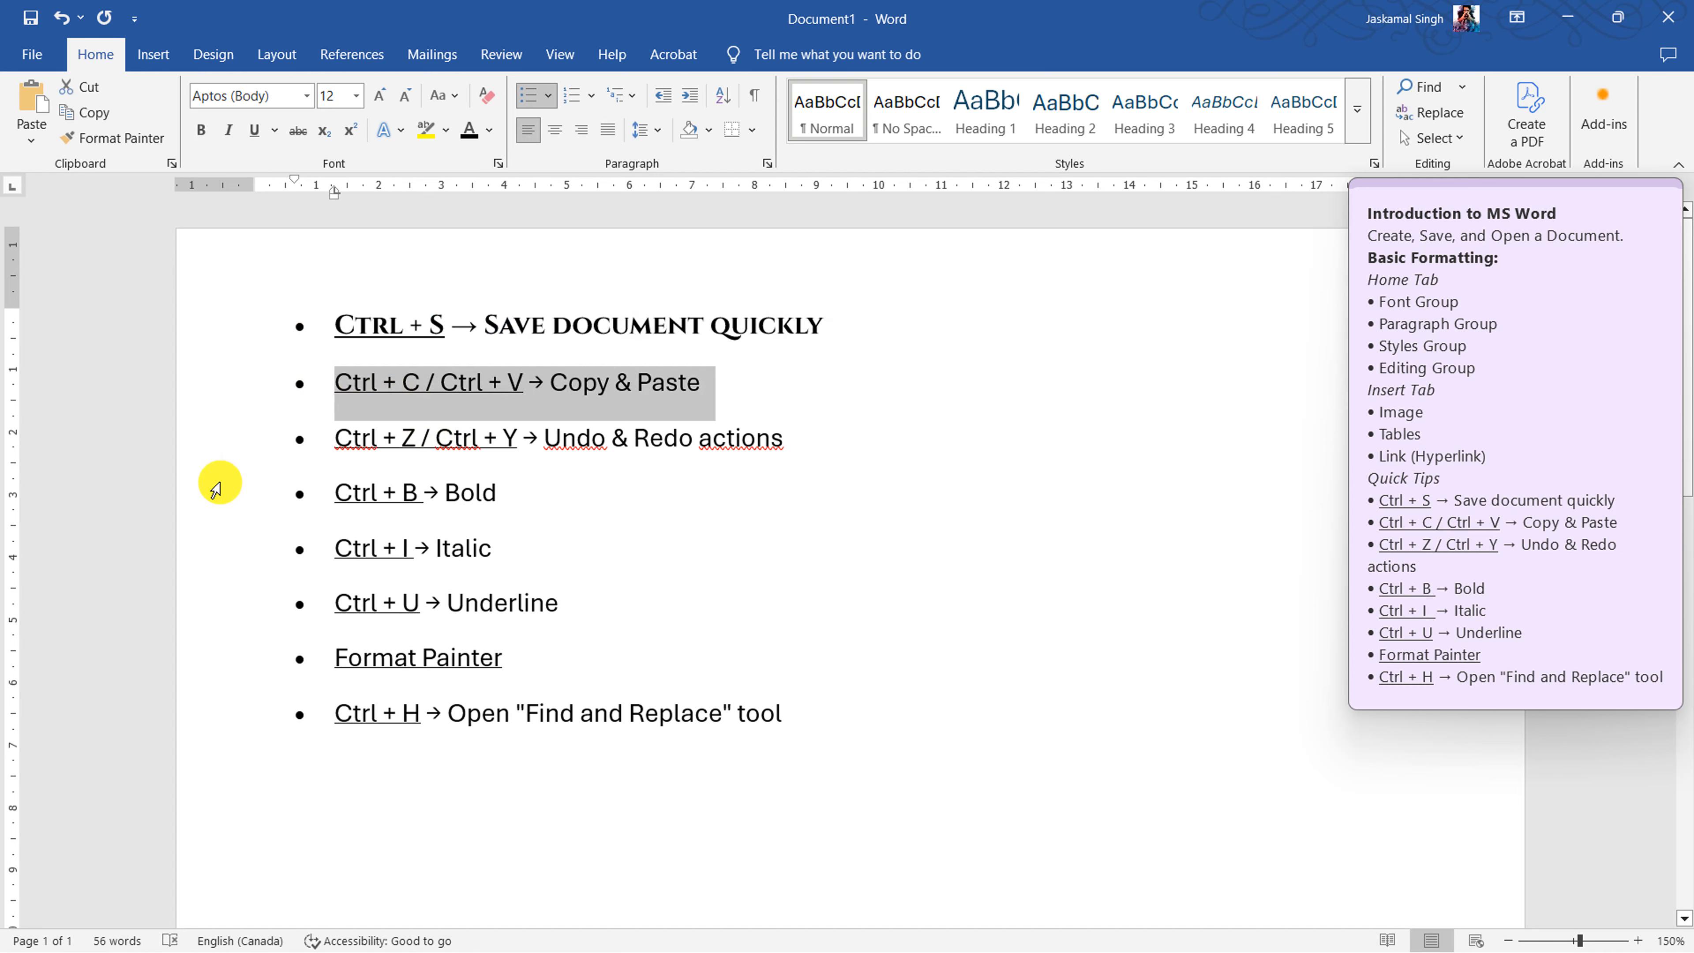
pyautogui.click(220, 494)
pyautogui.click(223, 659)
pyautogui.click(226, 716)
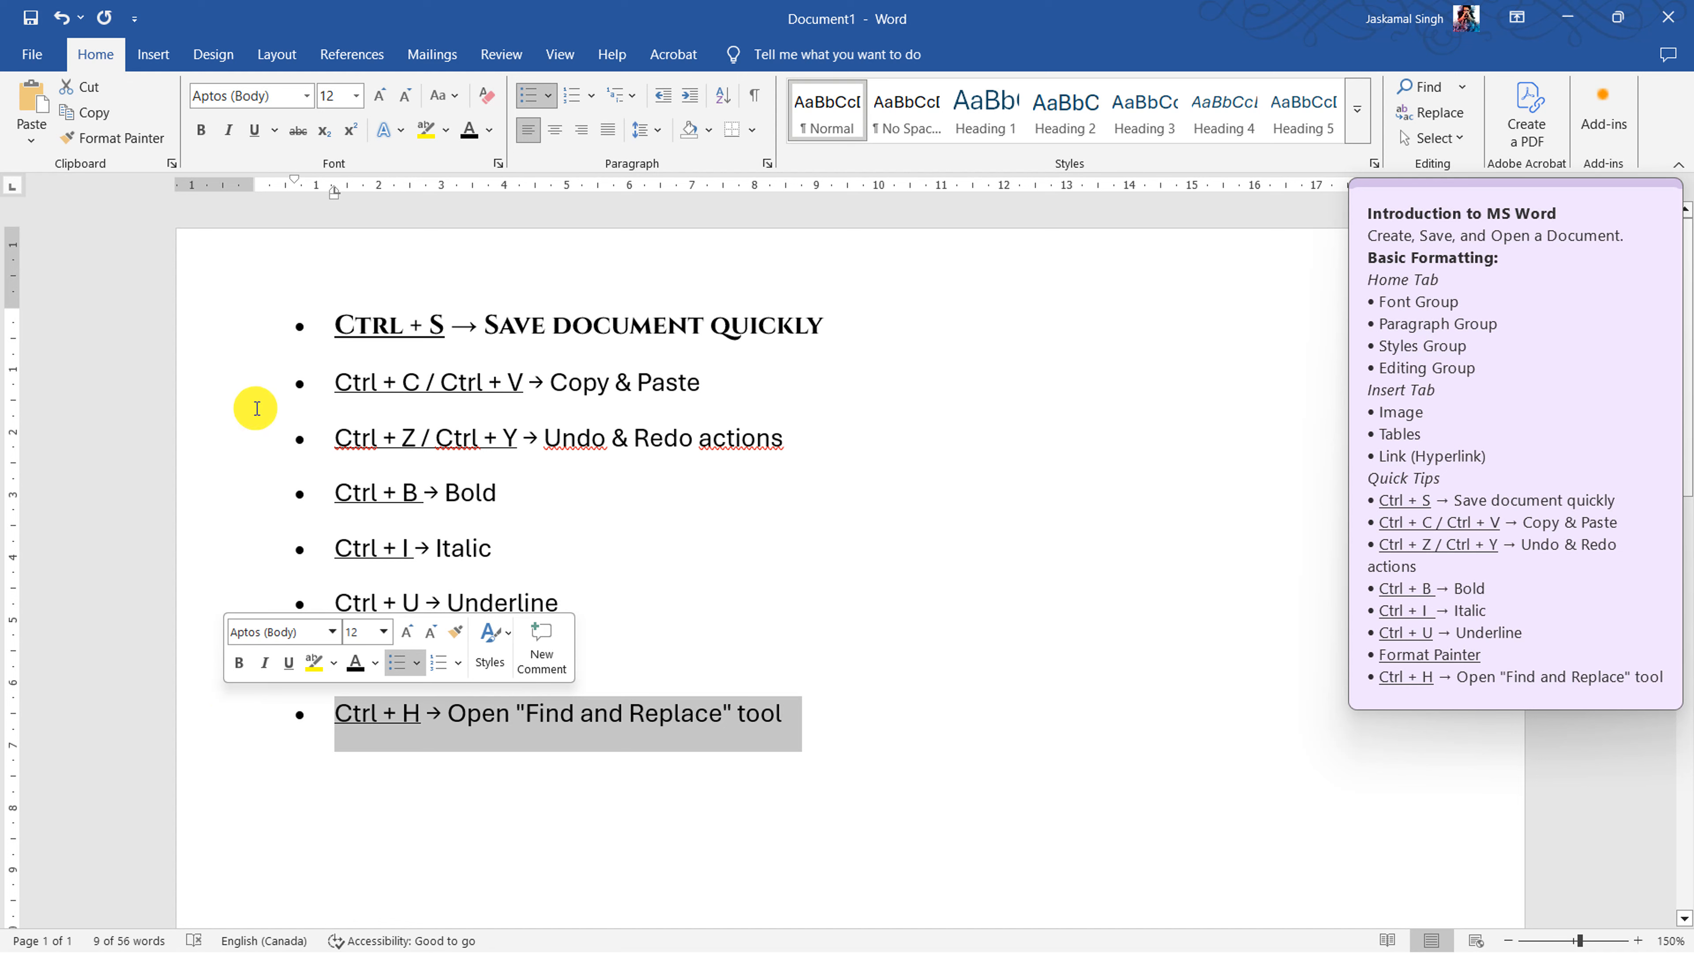
pyautogui.click(235, 382)
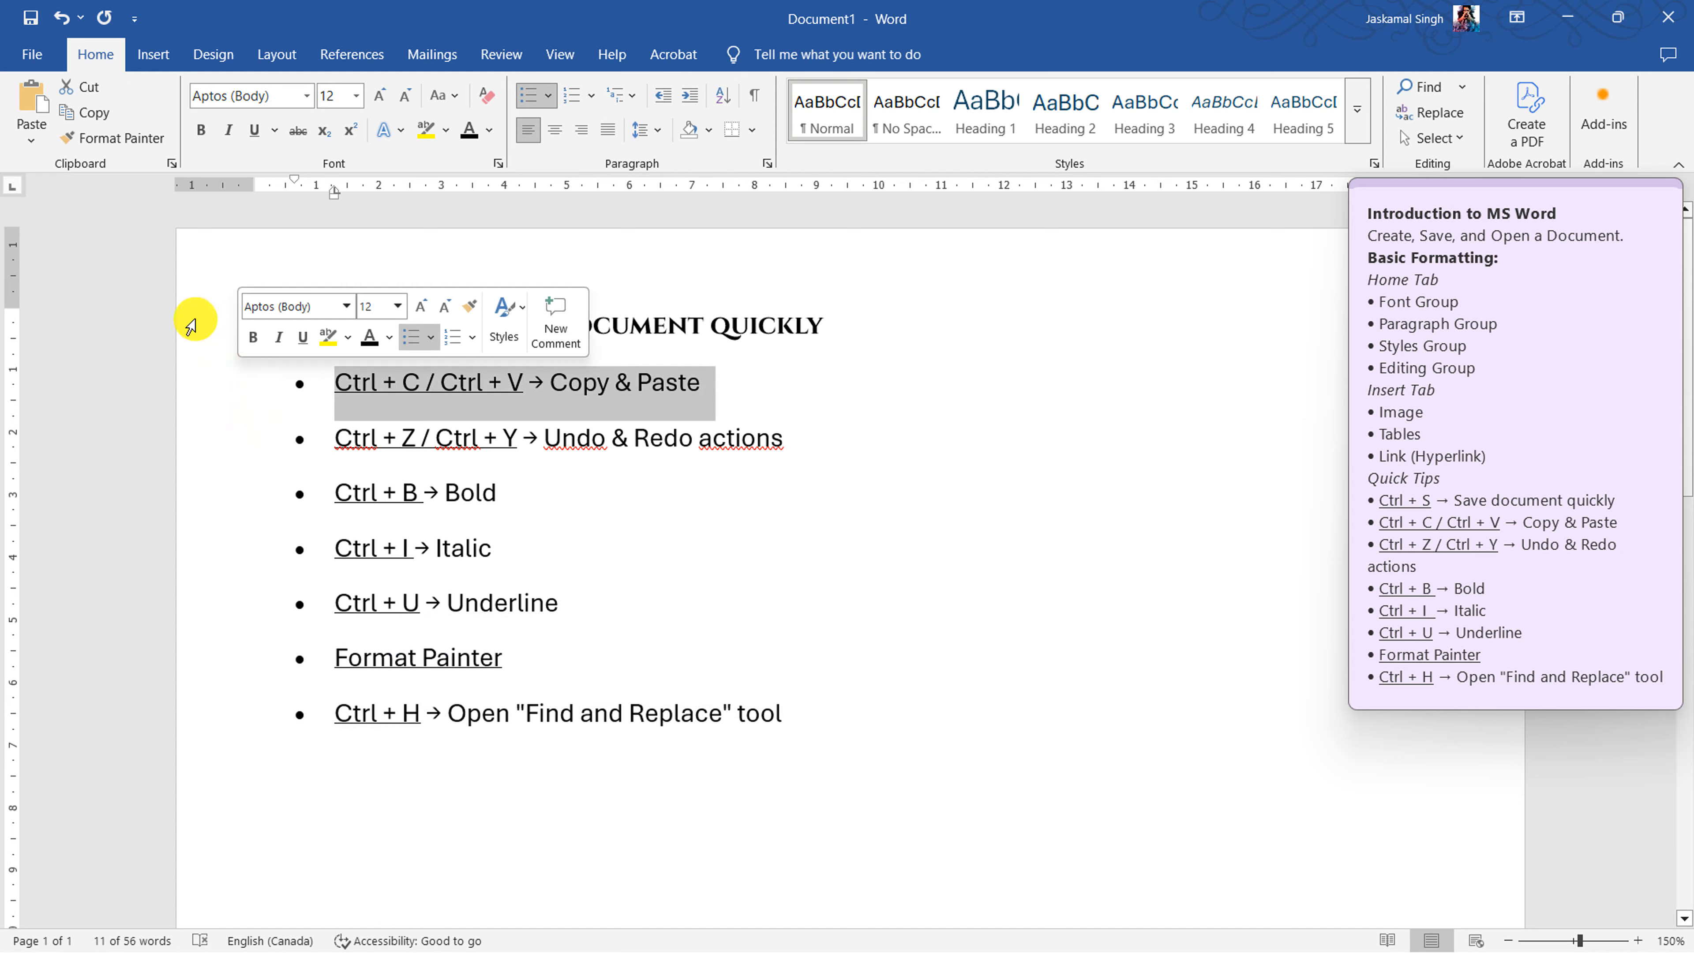
# - Copy the first bullet's formatting onto the "Ctrl + Z / Ctrl + Y → Undo & Redo actions" bullet with Format Painter
pyautogui.click(190, 338)
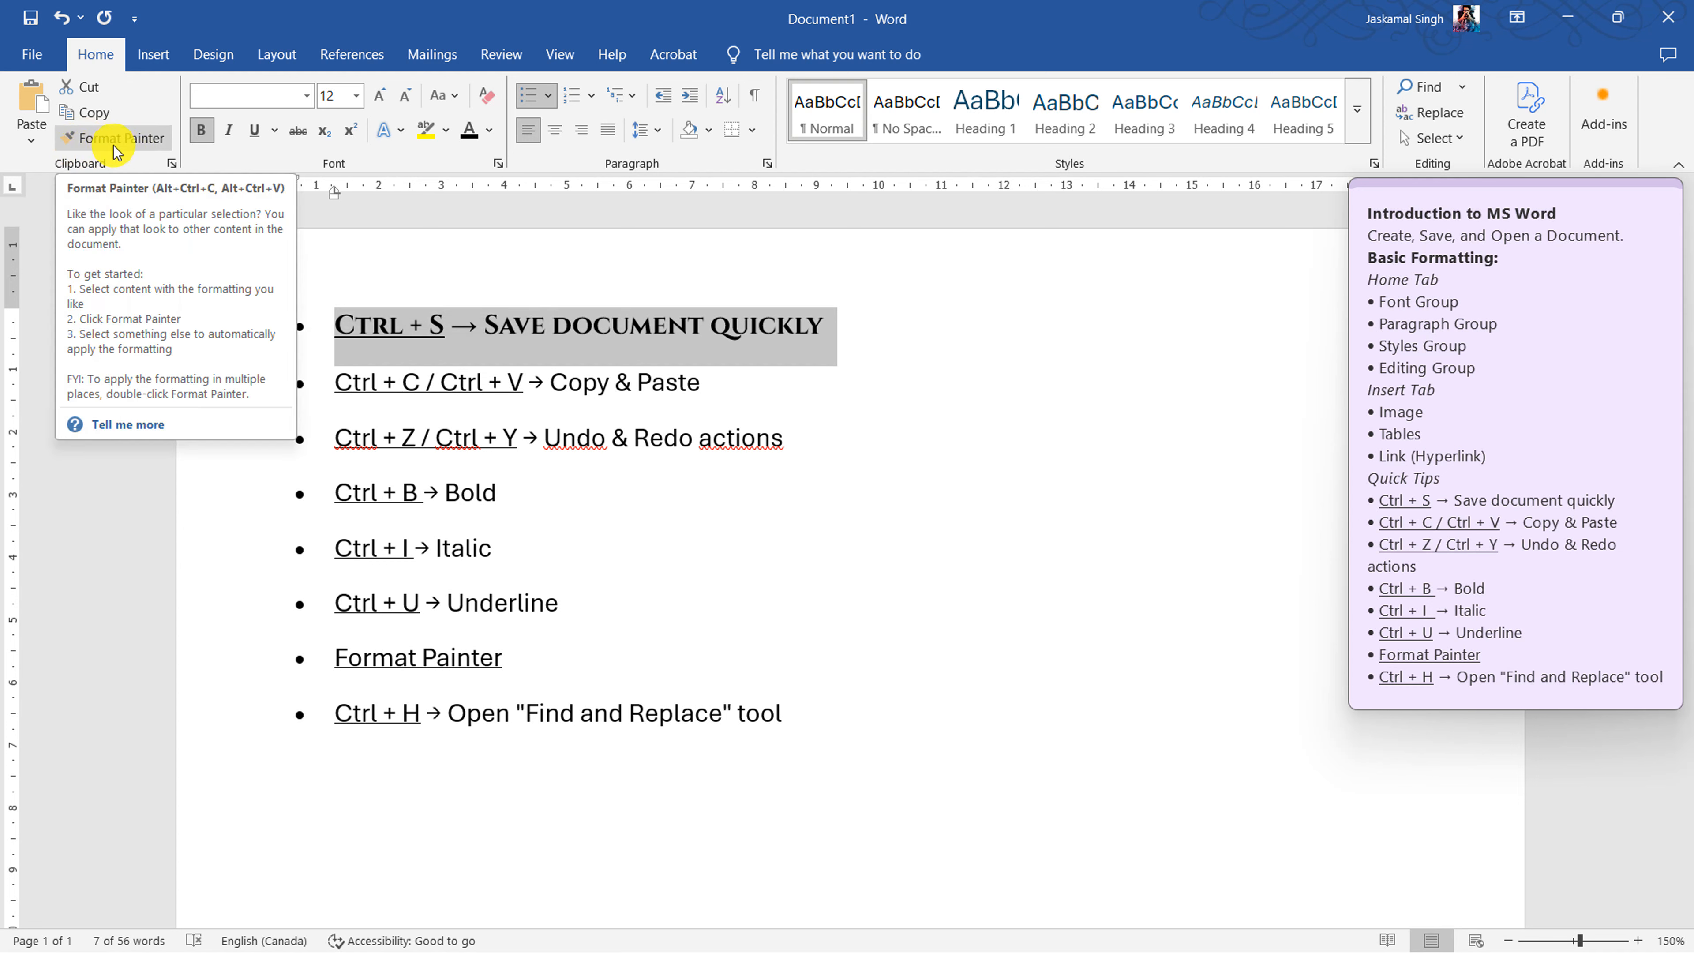
pyautogui.click(137, 144)
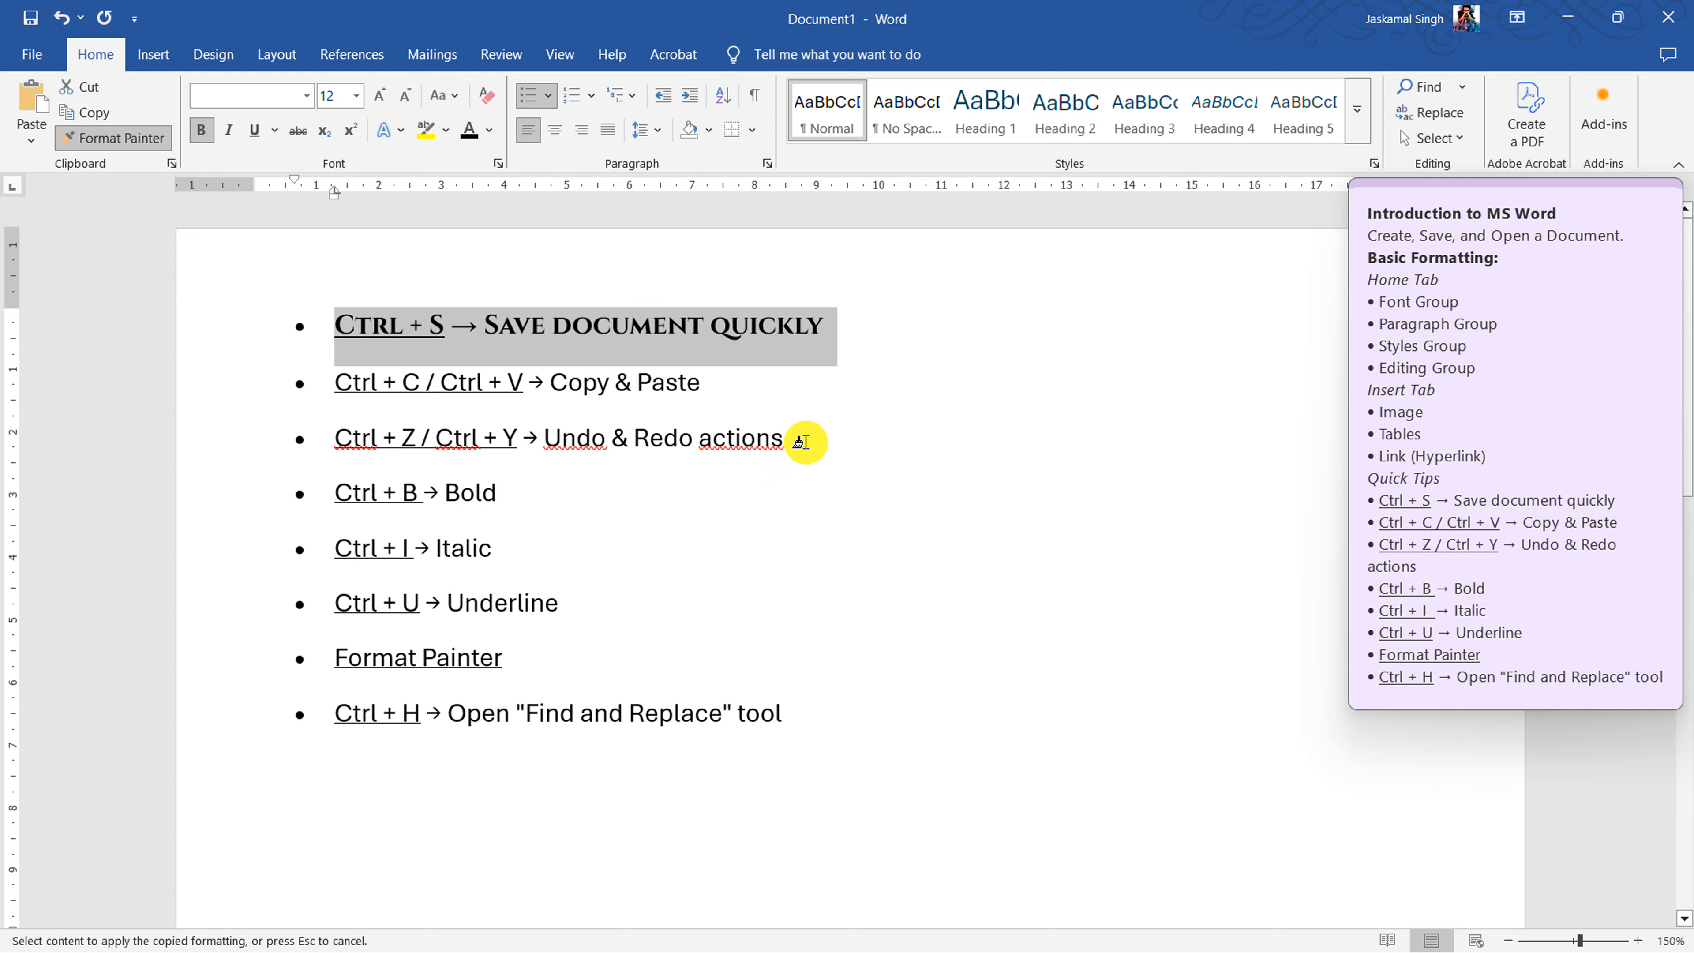
pyautogui.click(230, 444)
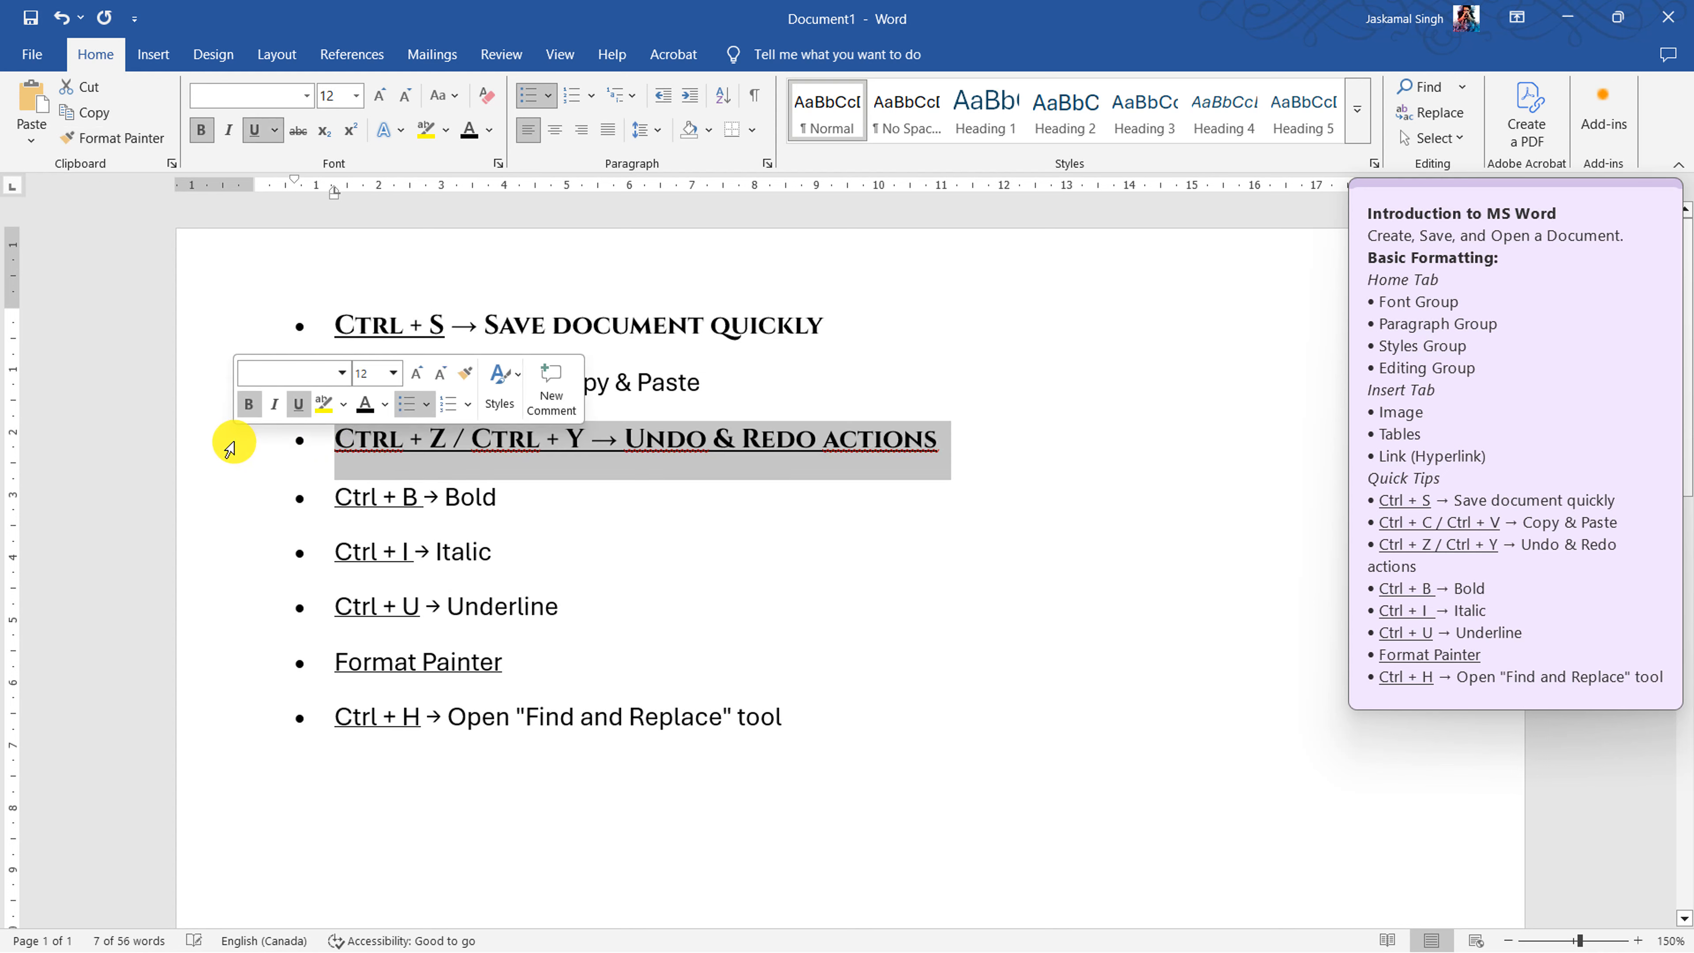
pyautogui.click(849, 502)
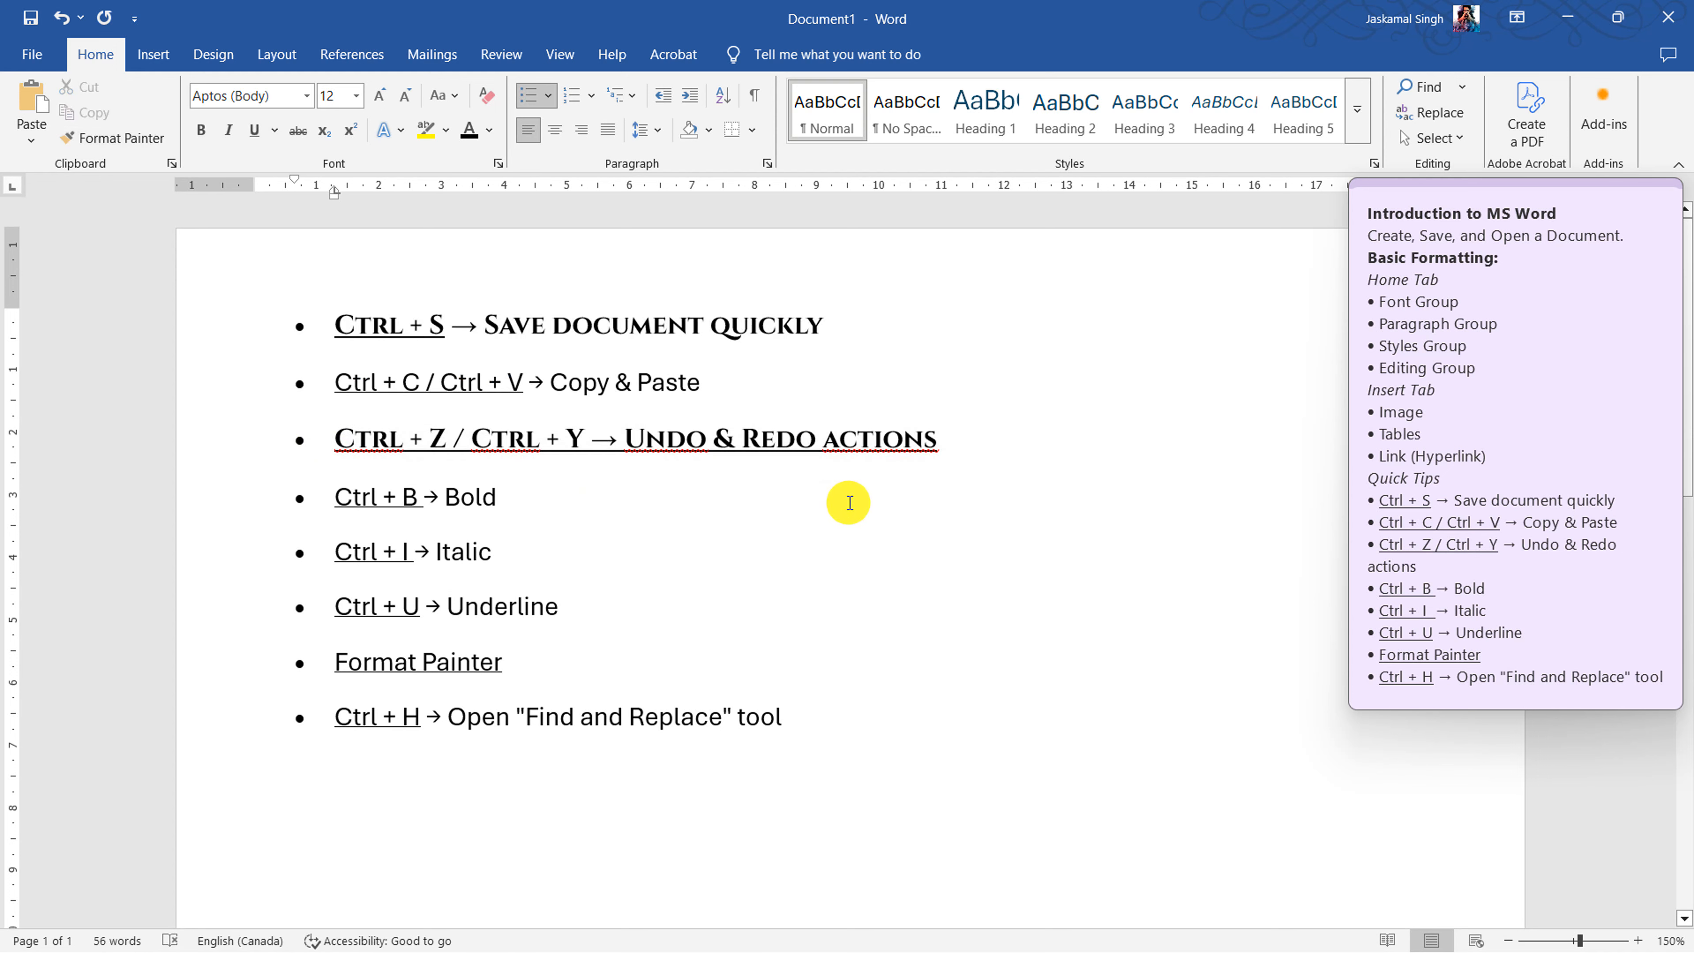
pyautogui.click(712, 452)
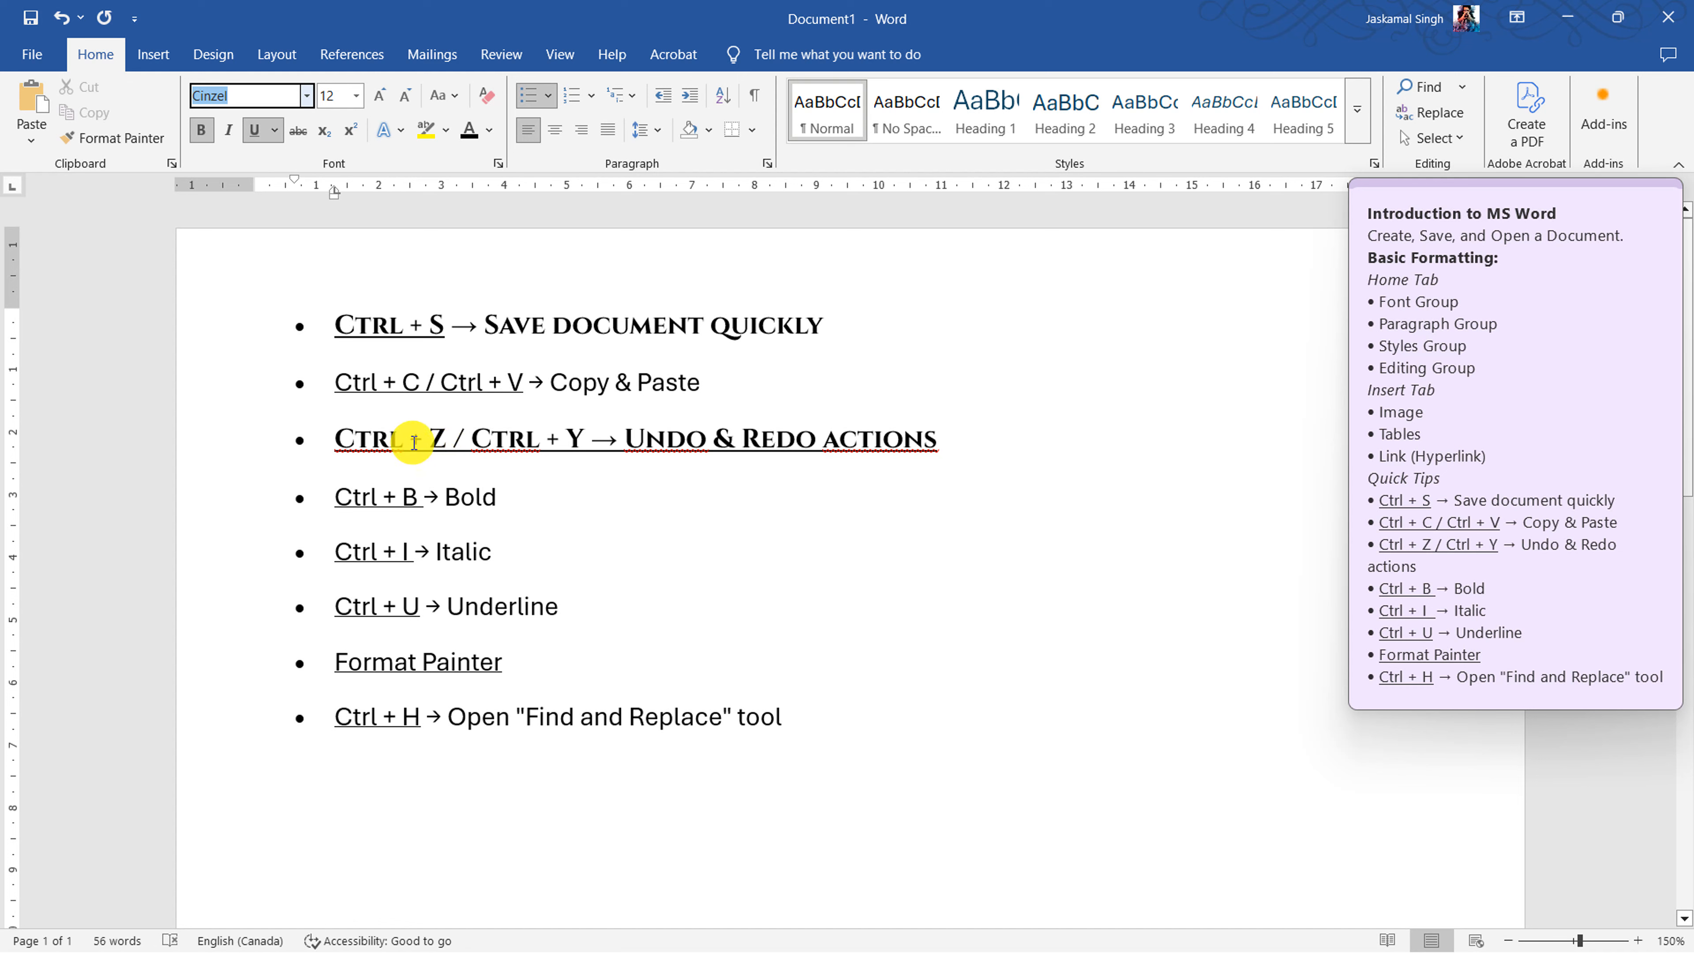
# - Set the first bullet's font size to 22 and apply its formatting to the Undo & Redo bullet with Format Painter
pyautogui.click(223, 326)
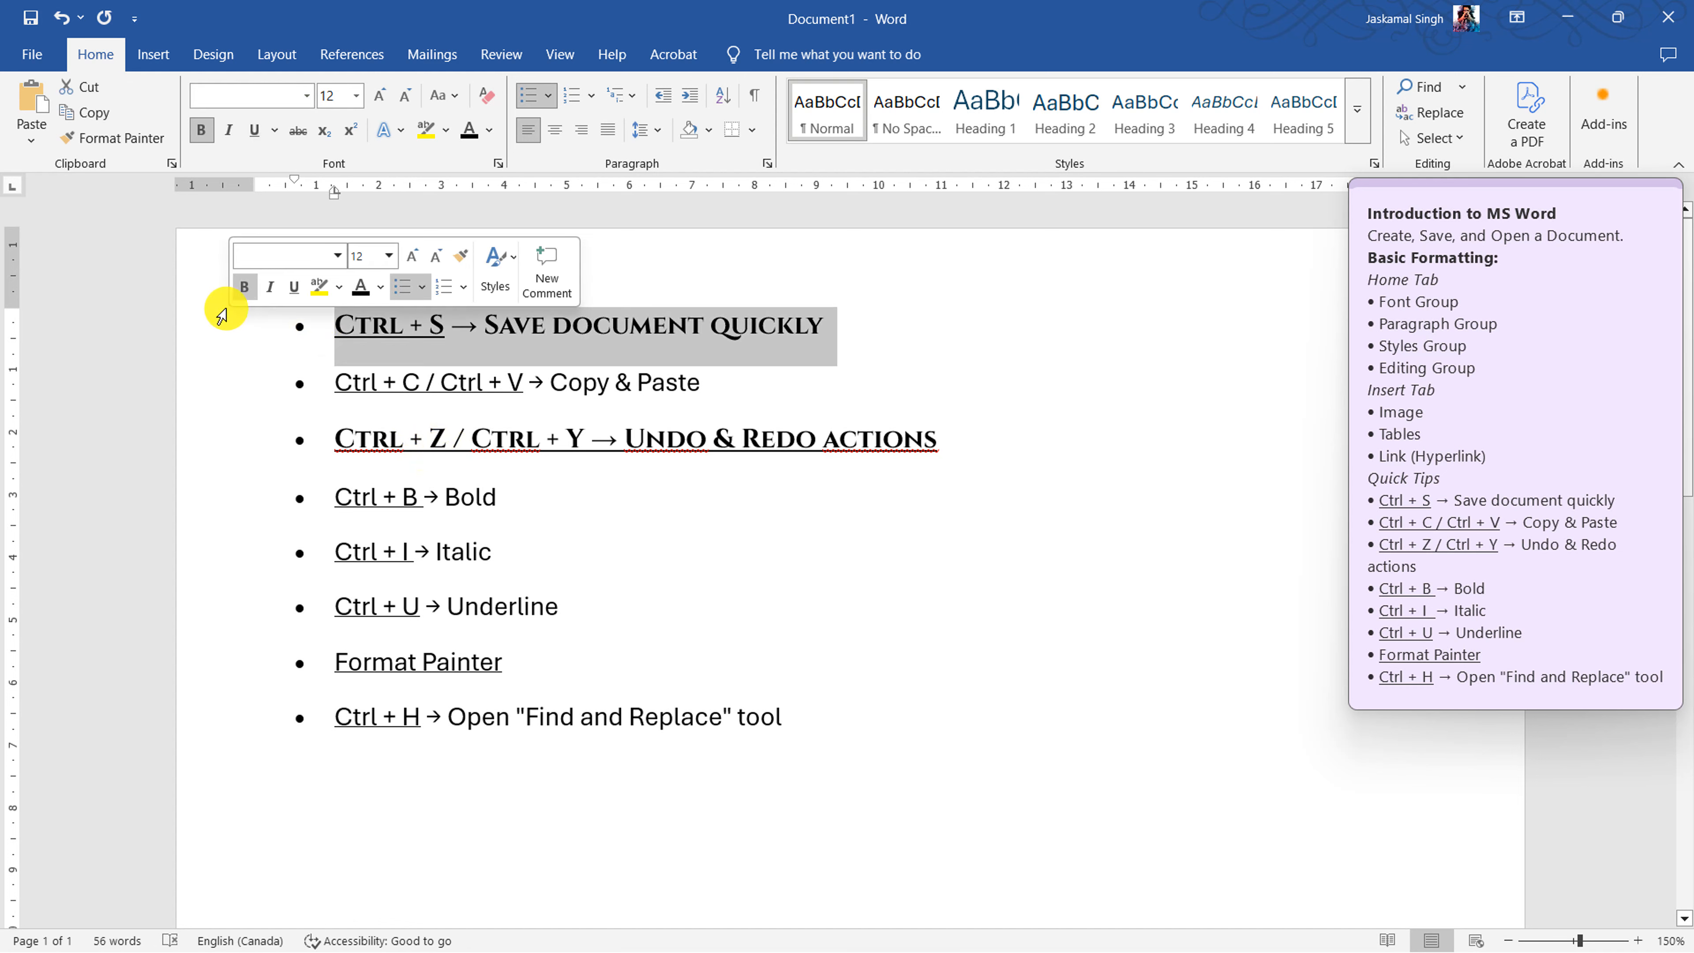
pyautogui.click(357, 96)
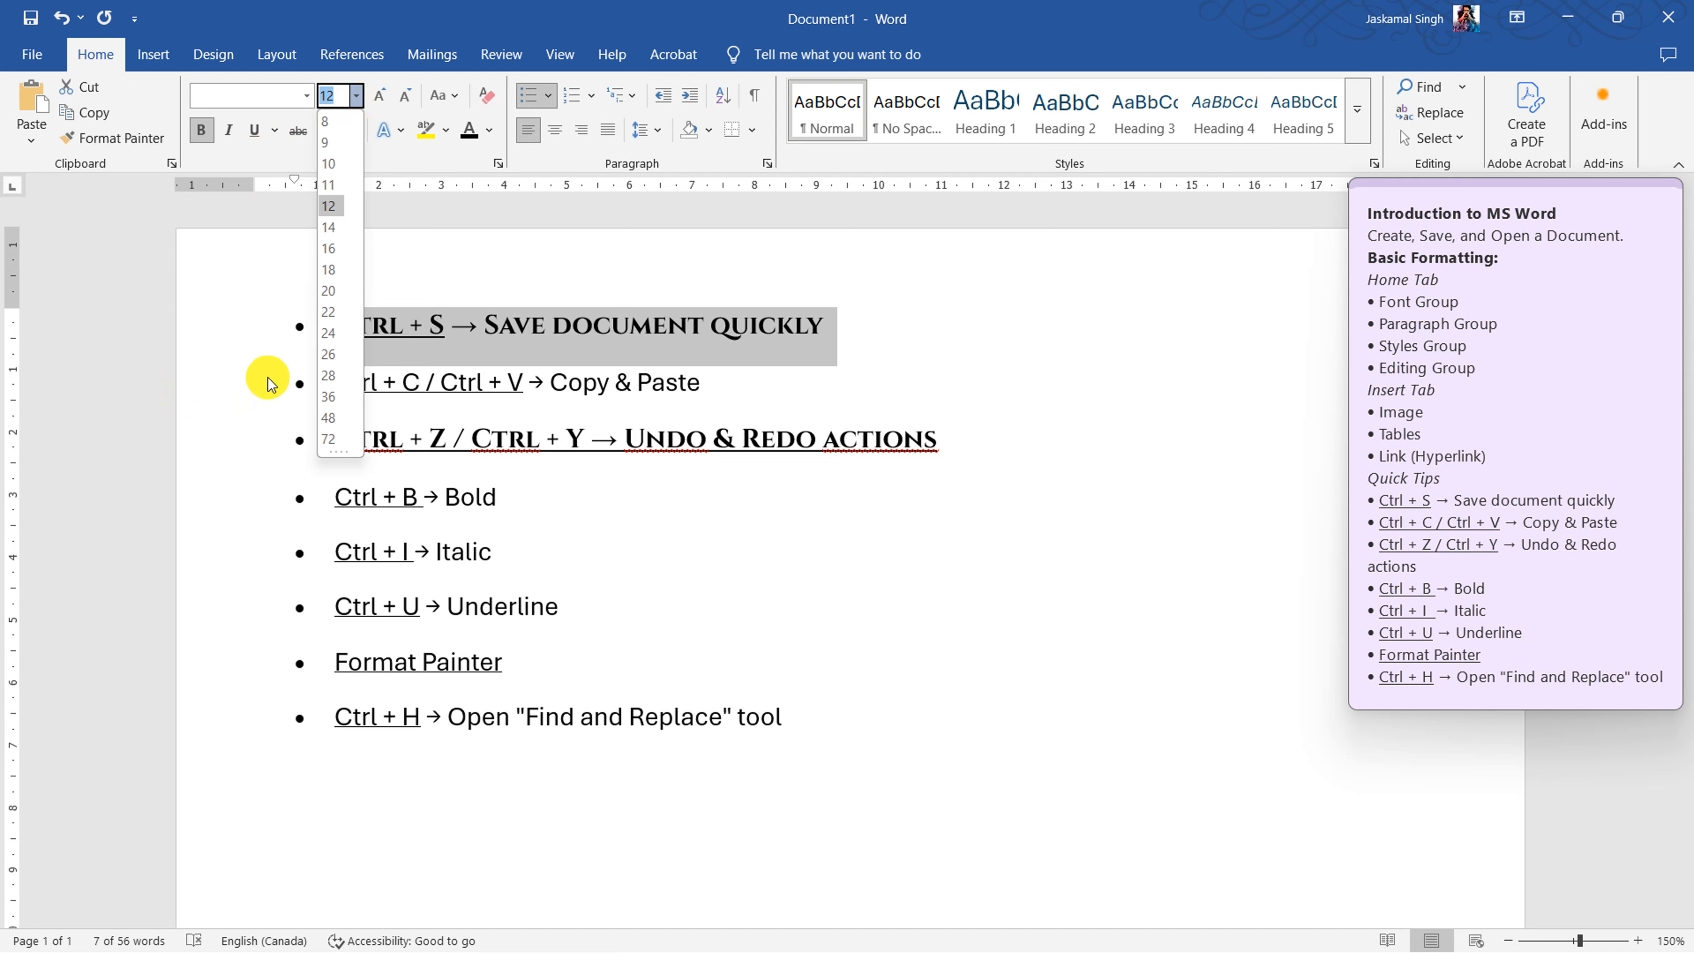
pyautogui.click(328, 311)
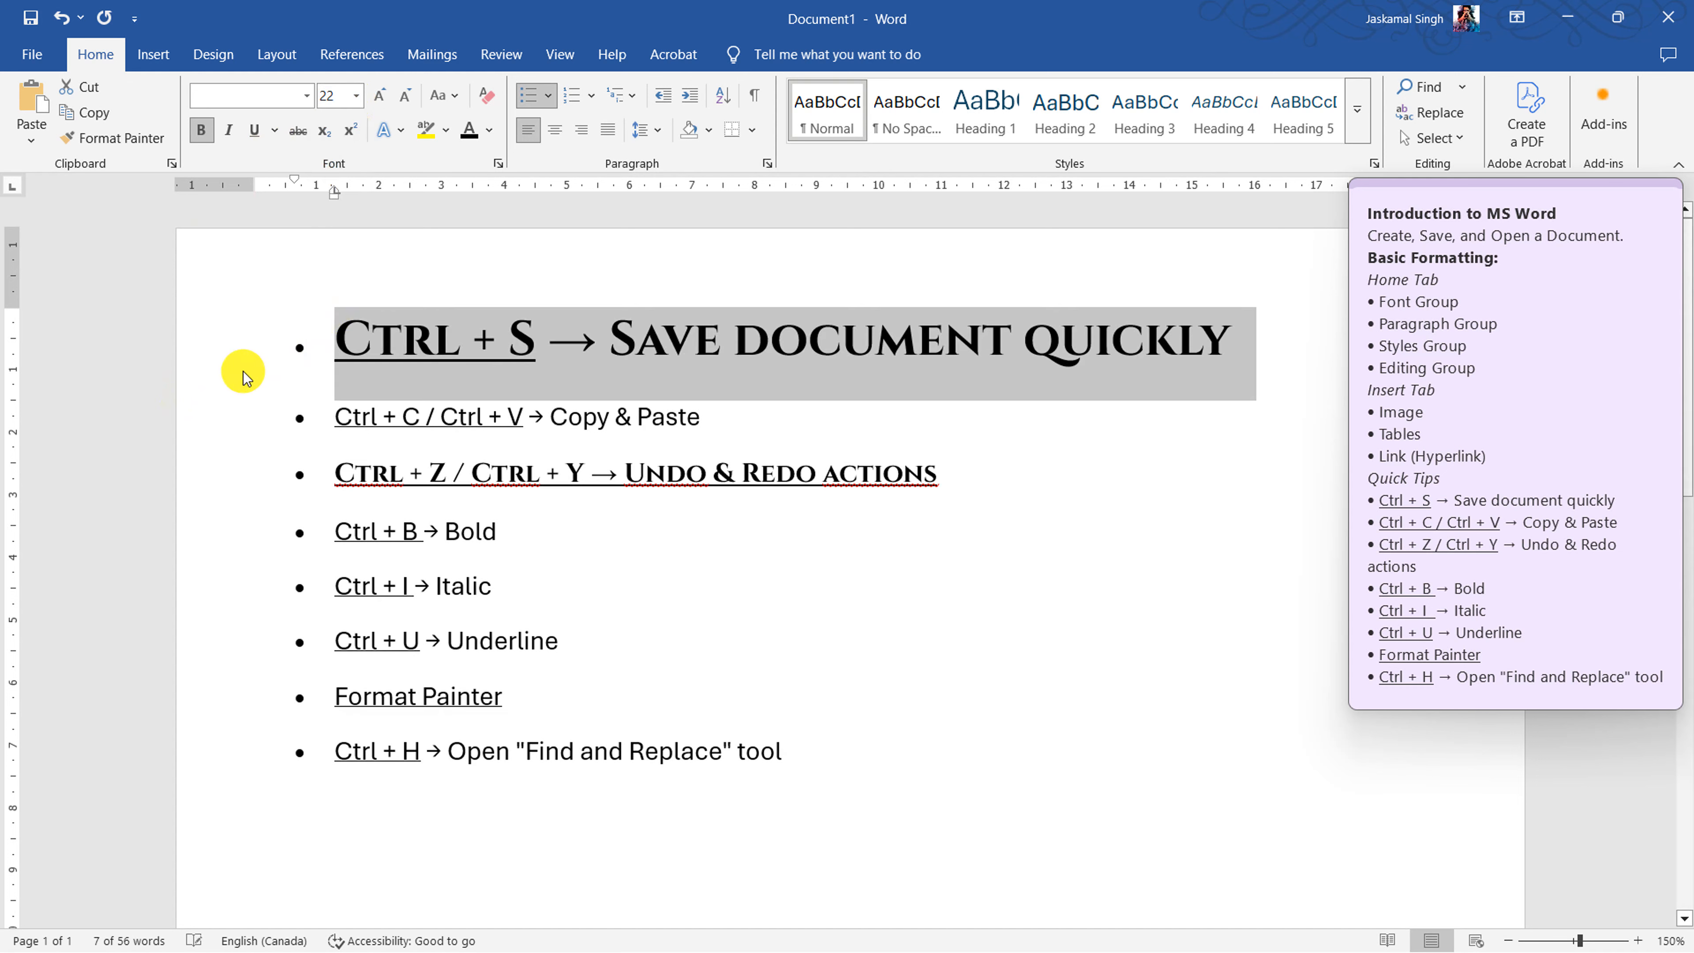
pyautogui.click(114, 138)
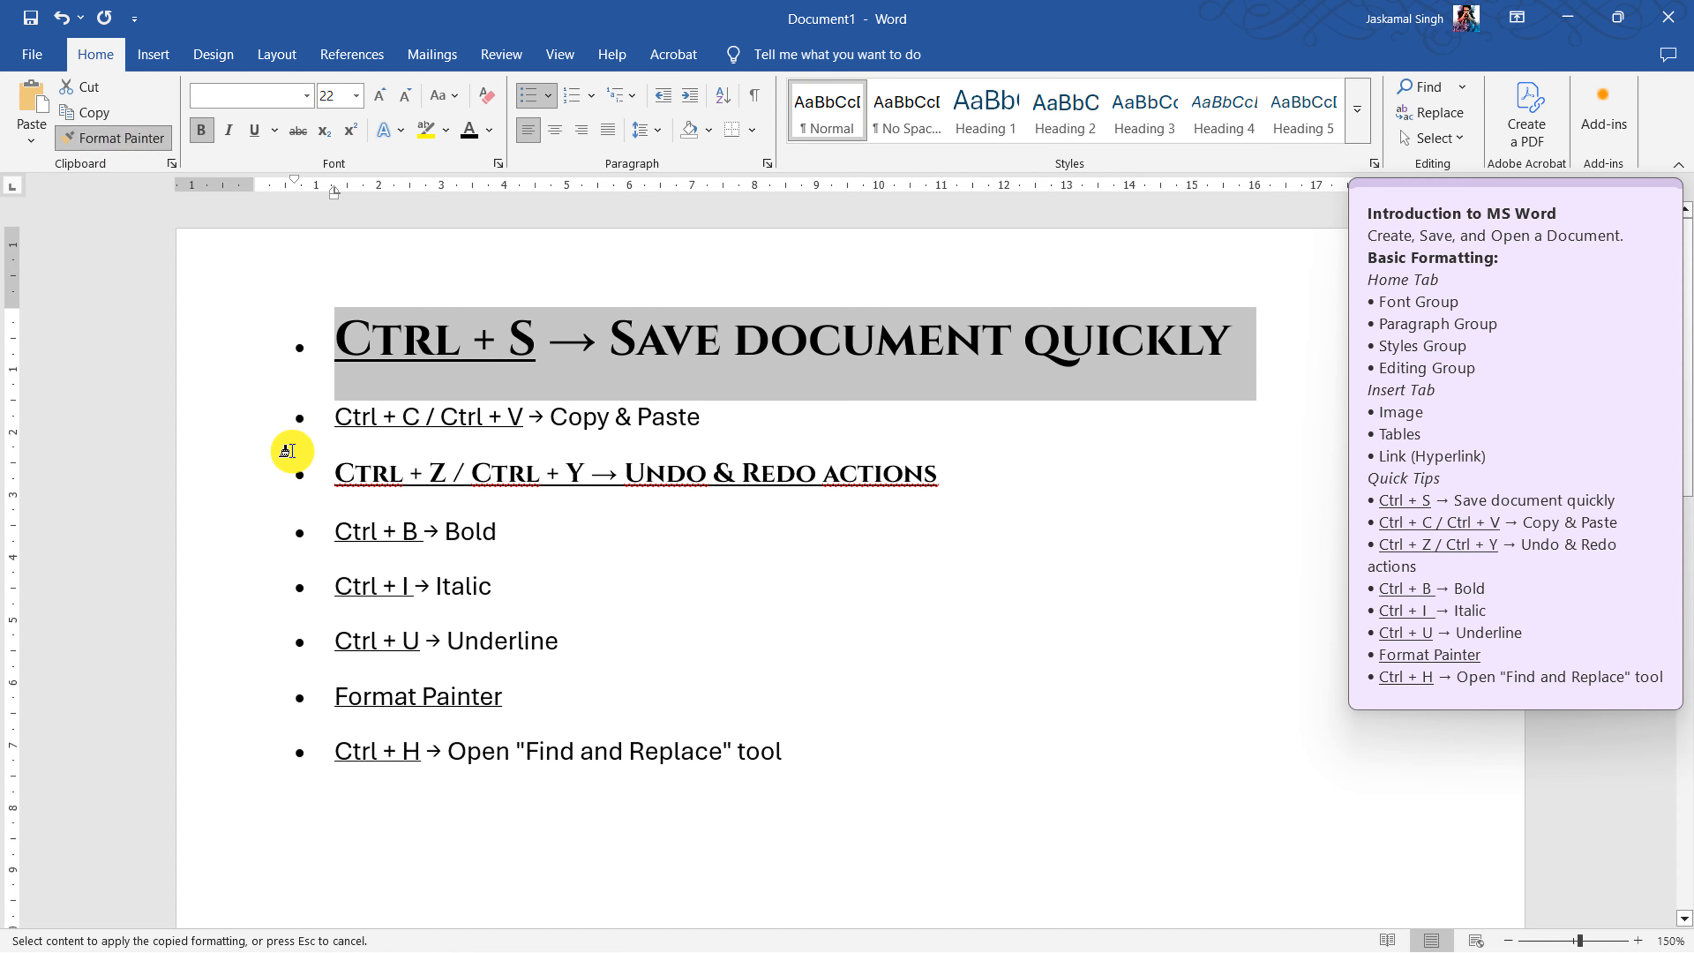
pyautogui.click(255, 481)
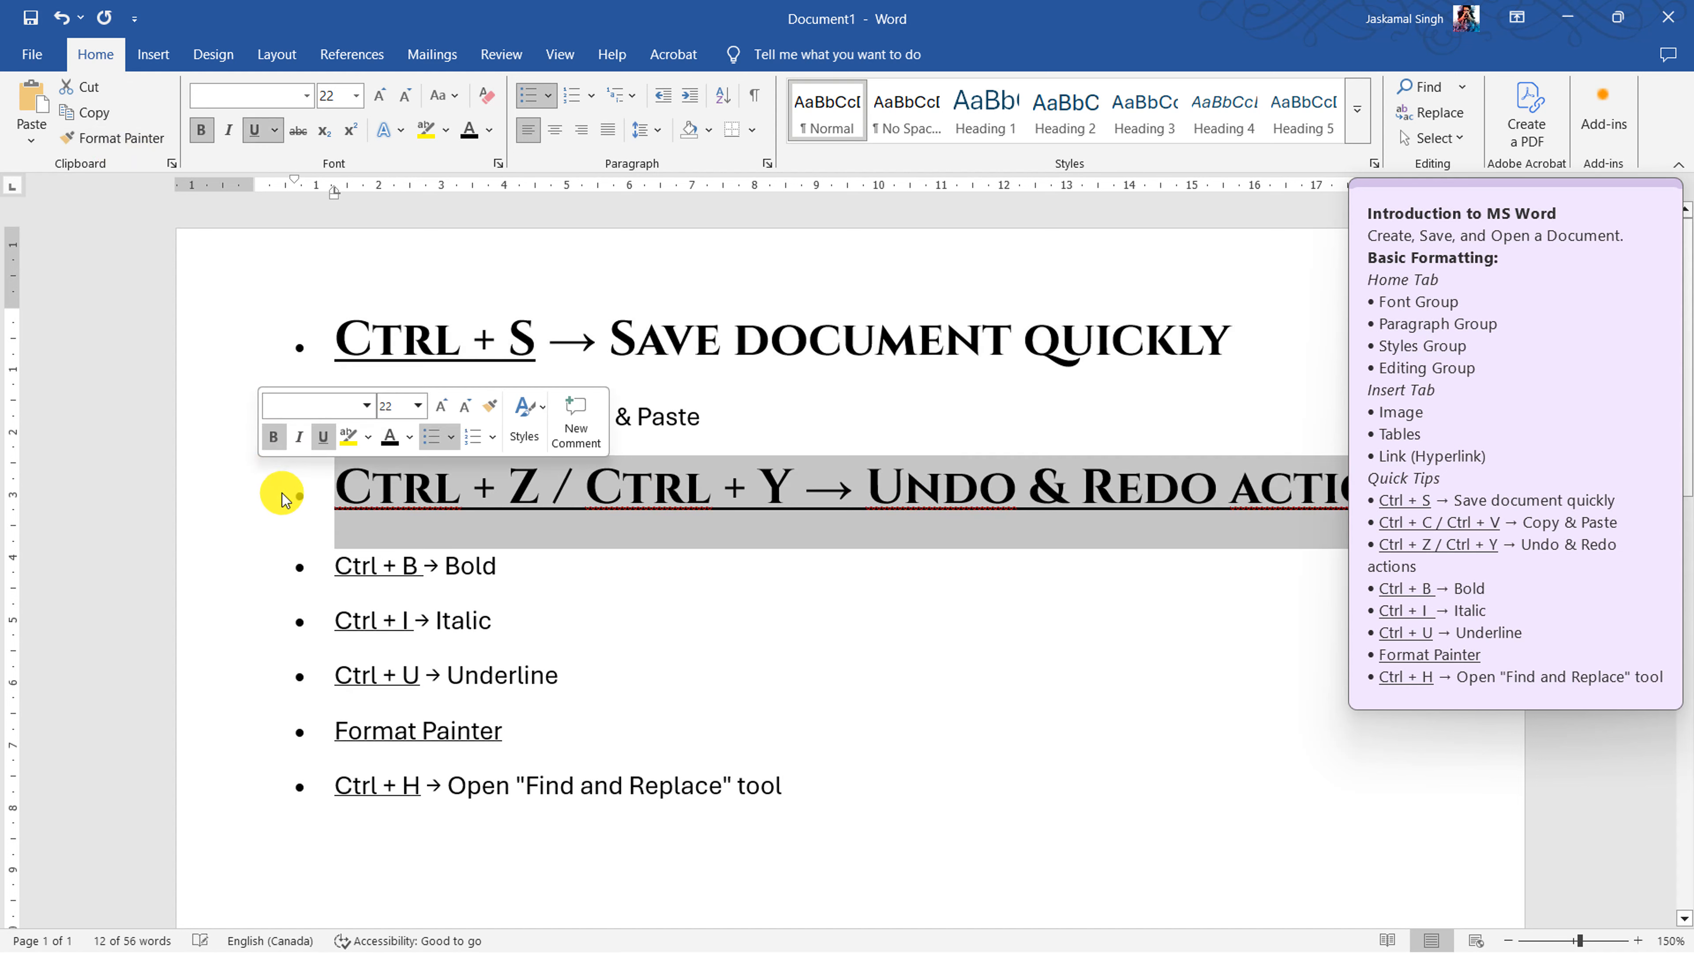
pyautogui.click(976, 591)
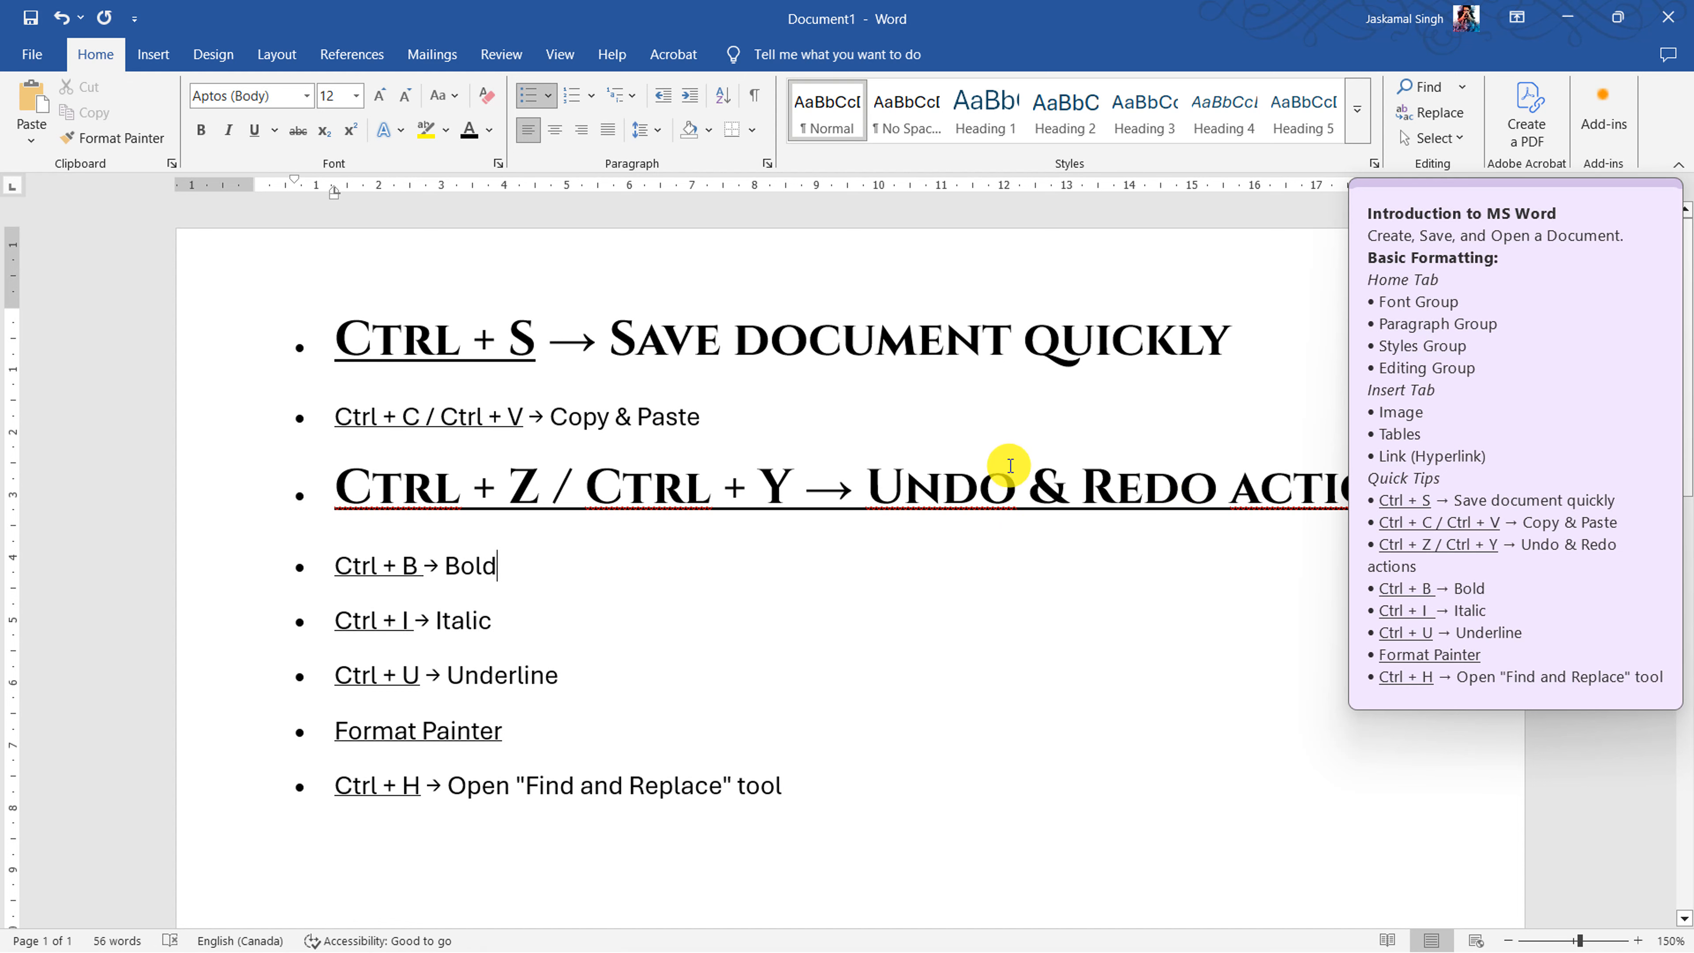
# - Undo the font, bold, size and Format Painter changes on the first and third bullets
pyautogui.hotkey('ctrl', 'a')
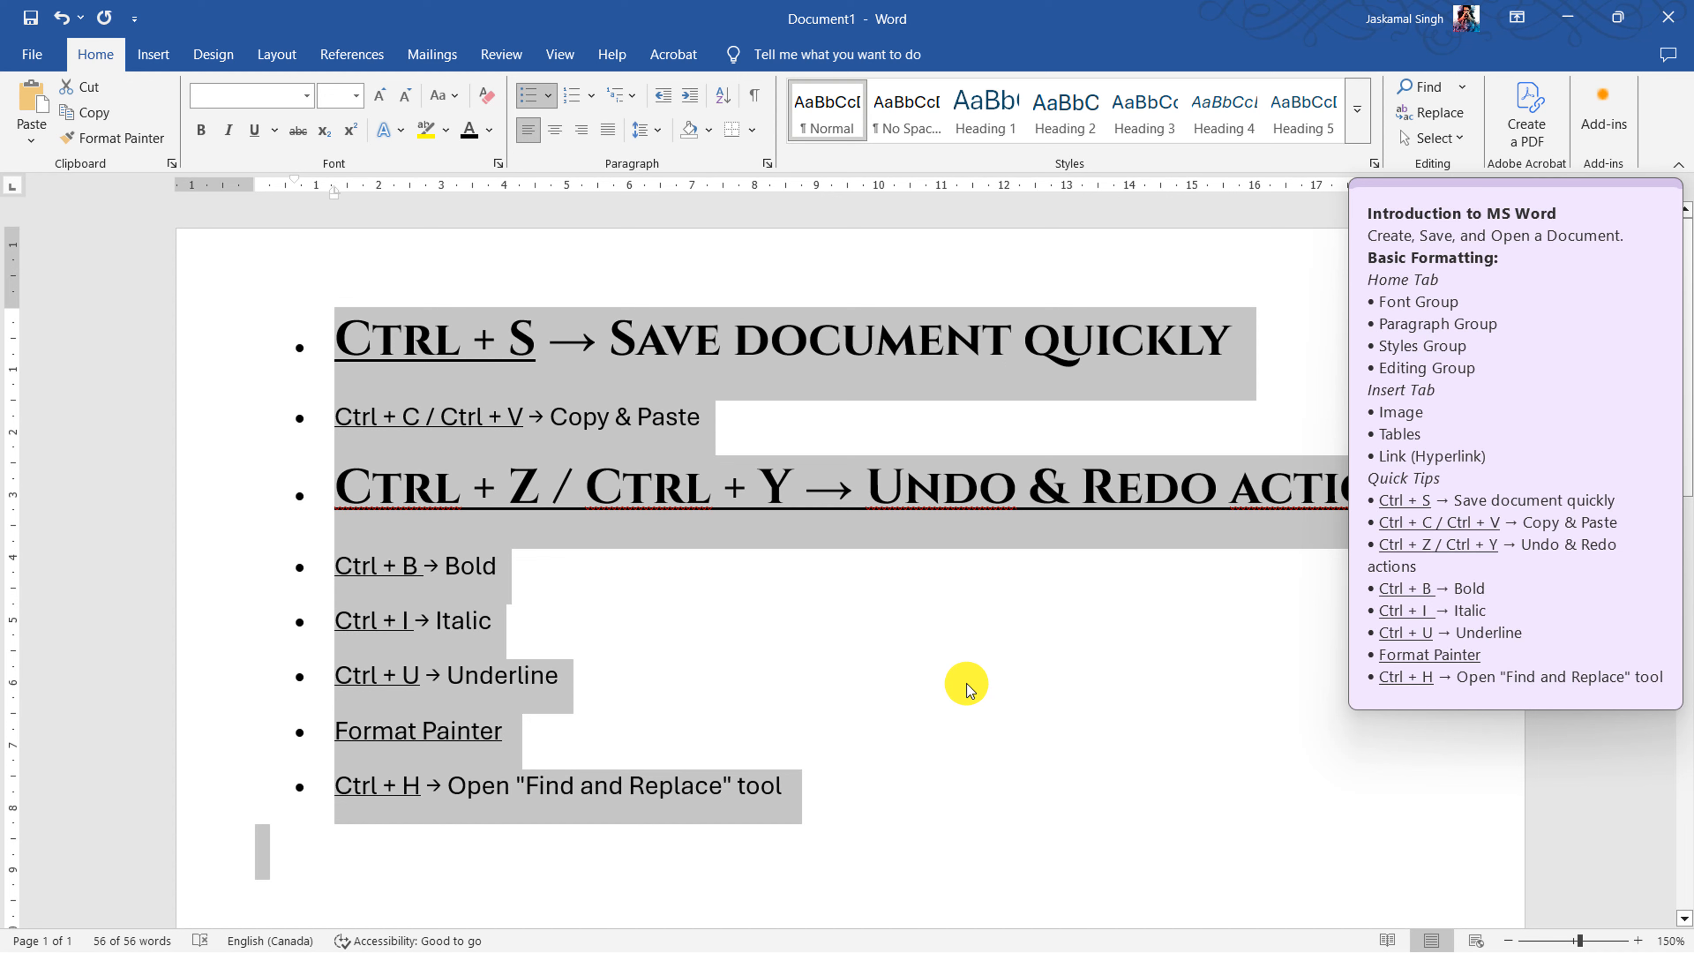
pyautogui.hotkey('ctrl', 'z')
pyautogui.hotkey('ctrl', 'z')
pyautogui.hotkey('ctrl', 'z')
pyautogui.hotkey('ctrl', 'z')
pyautogui.hotkey('ctrl', 'z')
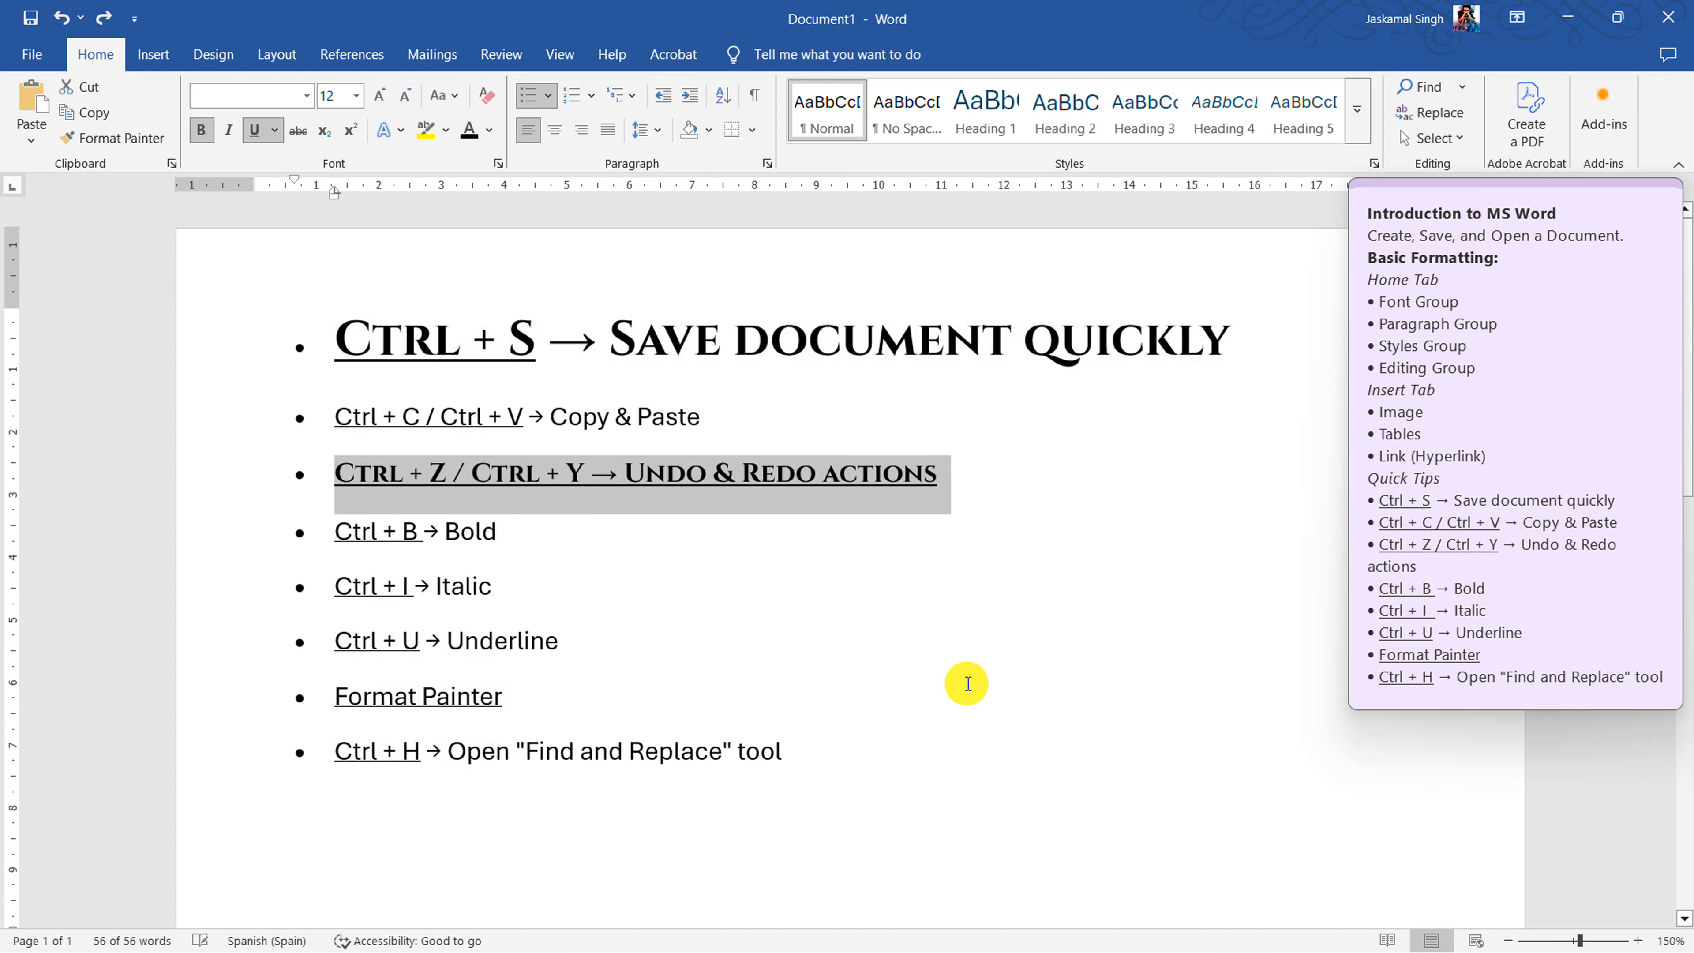
pyautogui.hotkey('ctrl', 'z')
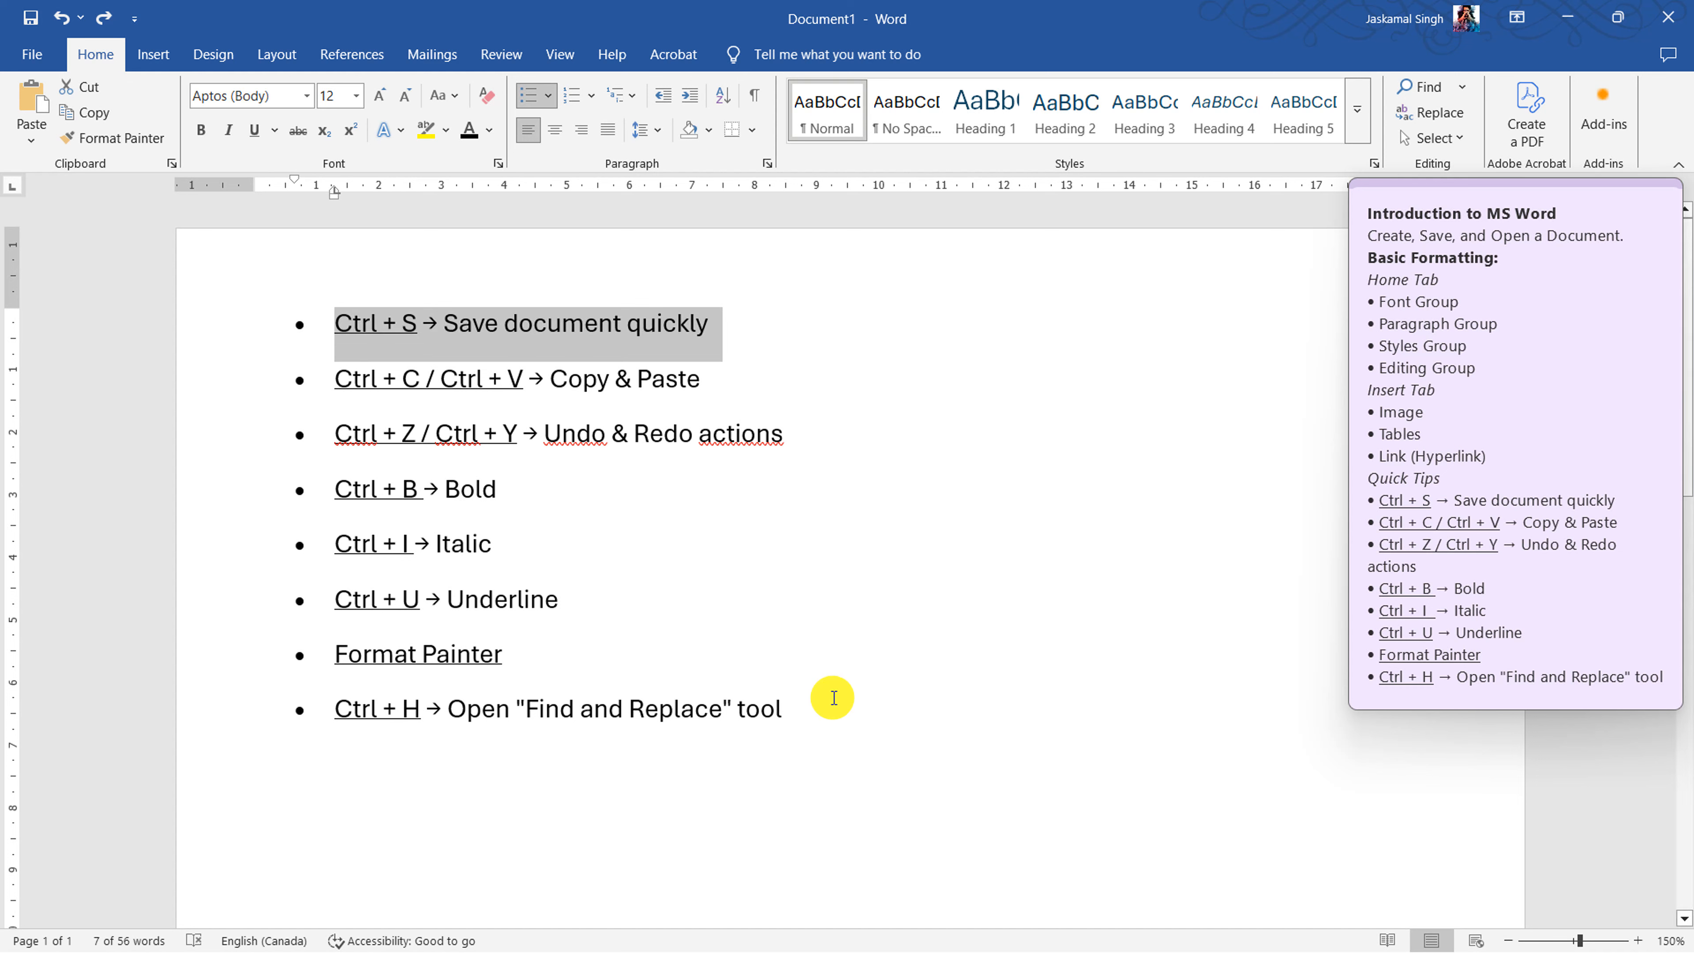
pyautogui.moveTo(804, 712); pyautogui.dragTo(322, 322)
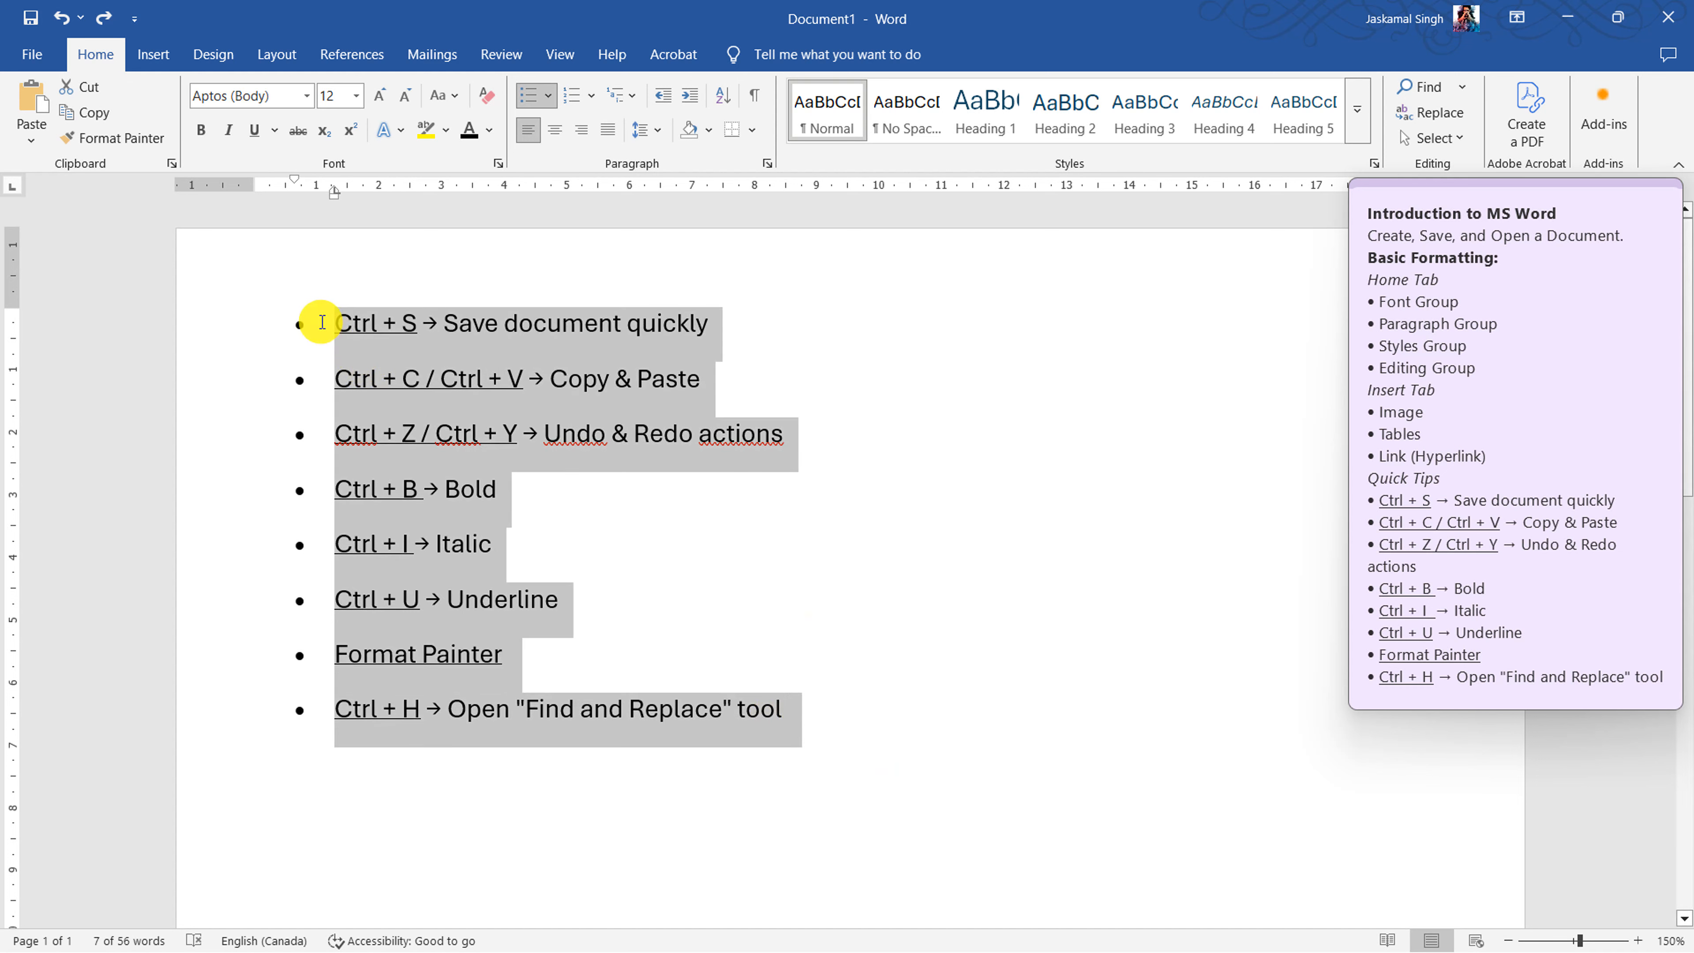
pyautogui.click(931, 432)
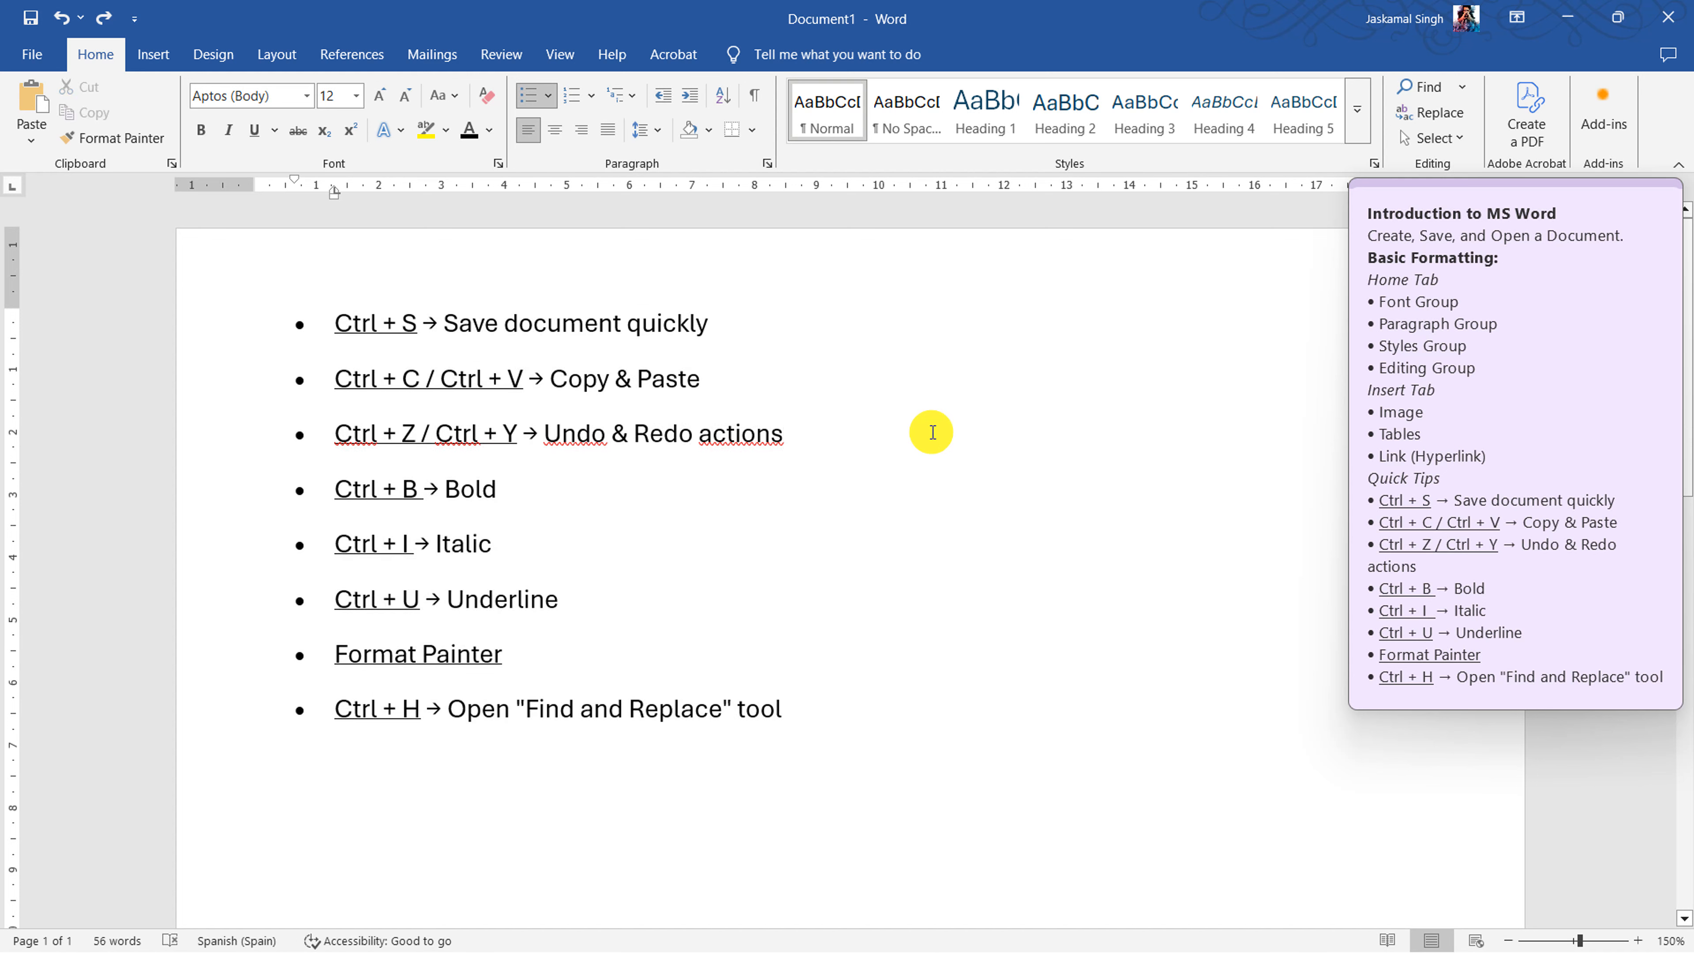